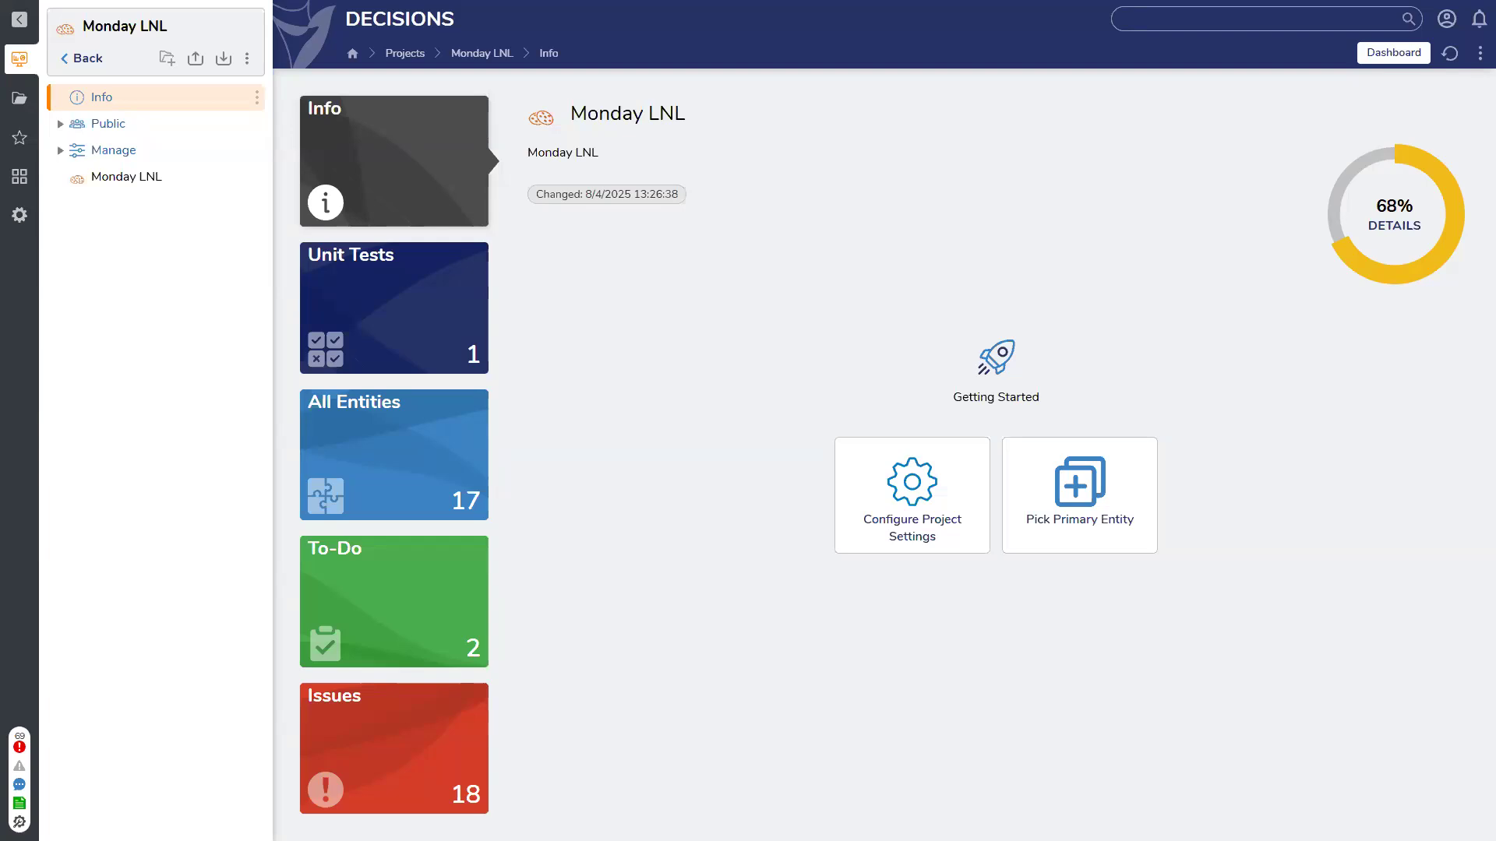
Create a new flow named 'Marvin Flow' in the Monday LNL project and open it in the designer
{"action": "left_click", "coordinate": [156, 180]}
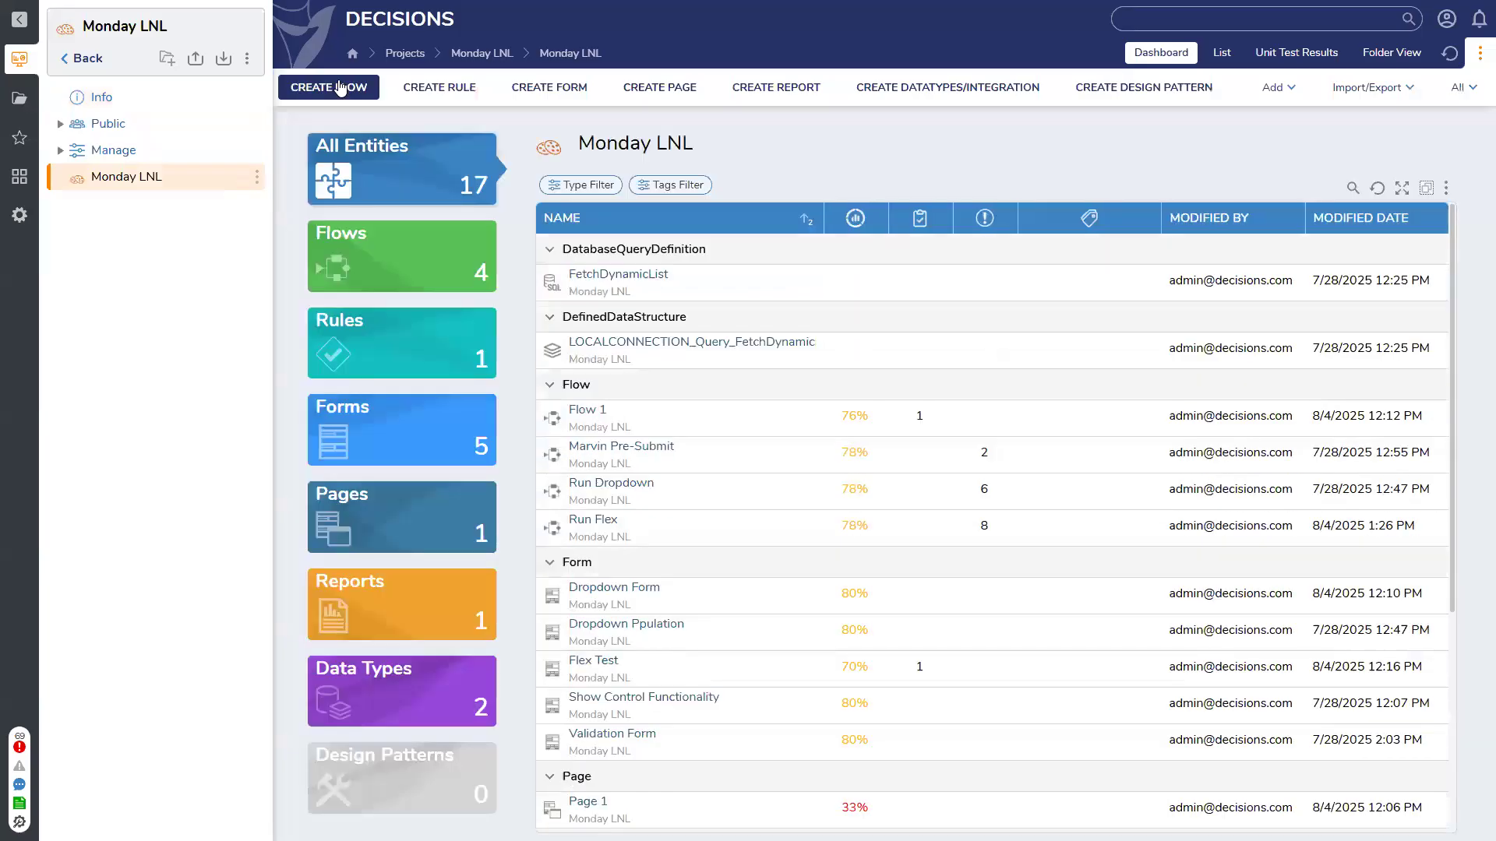
{"action": "left_click", "coordinate": [328, 86]}
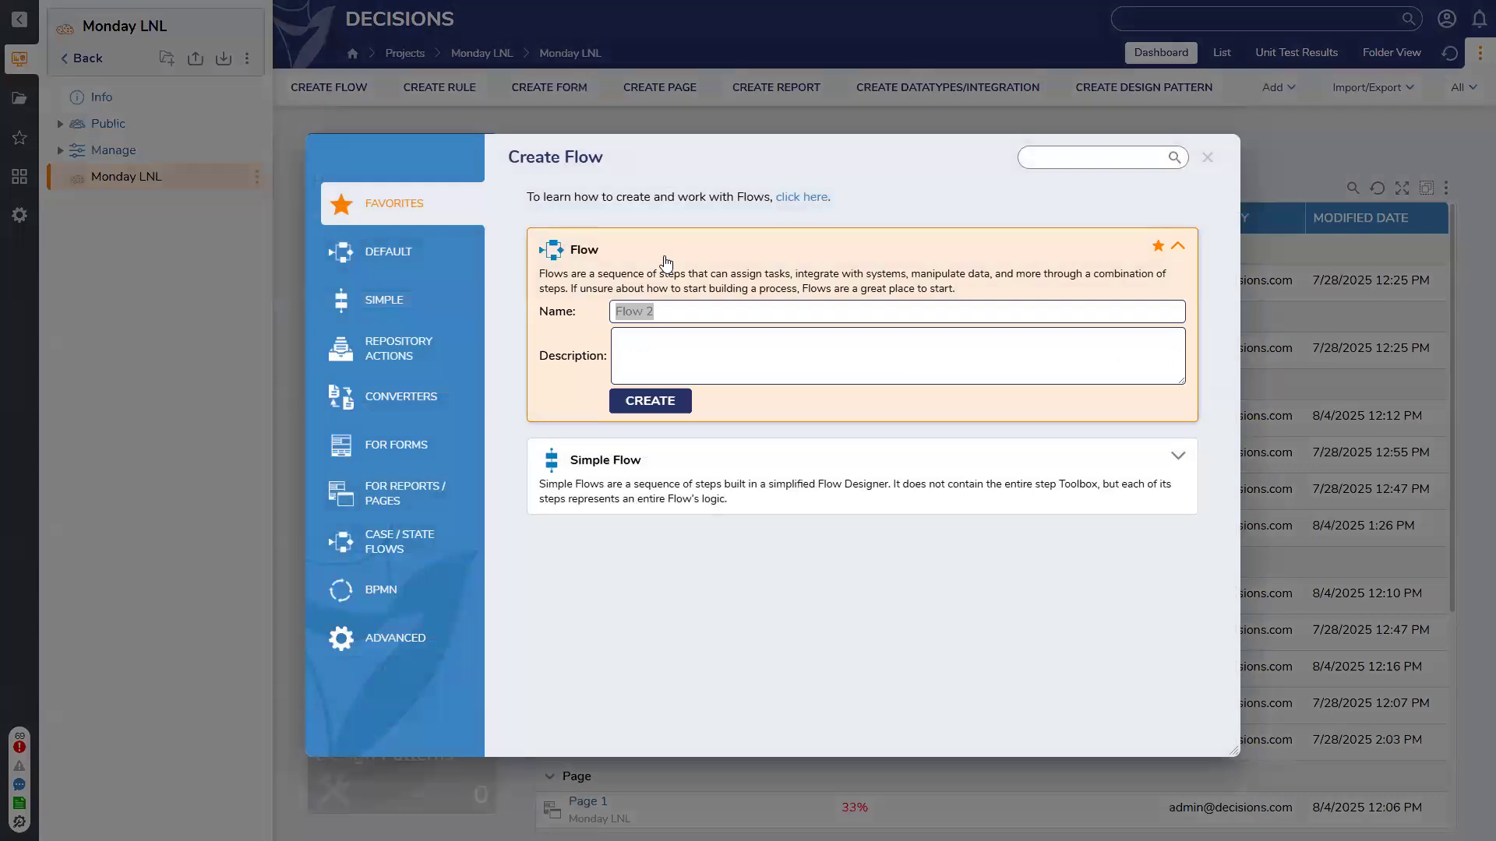
{"action": "type", "text": "Marvin"}
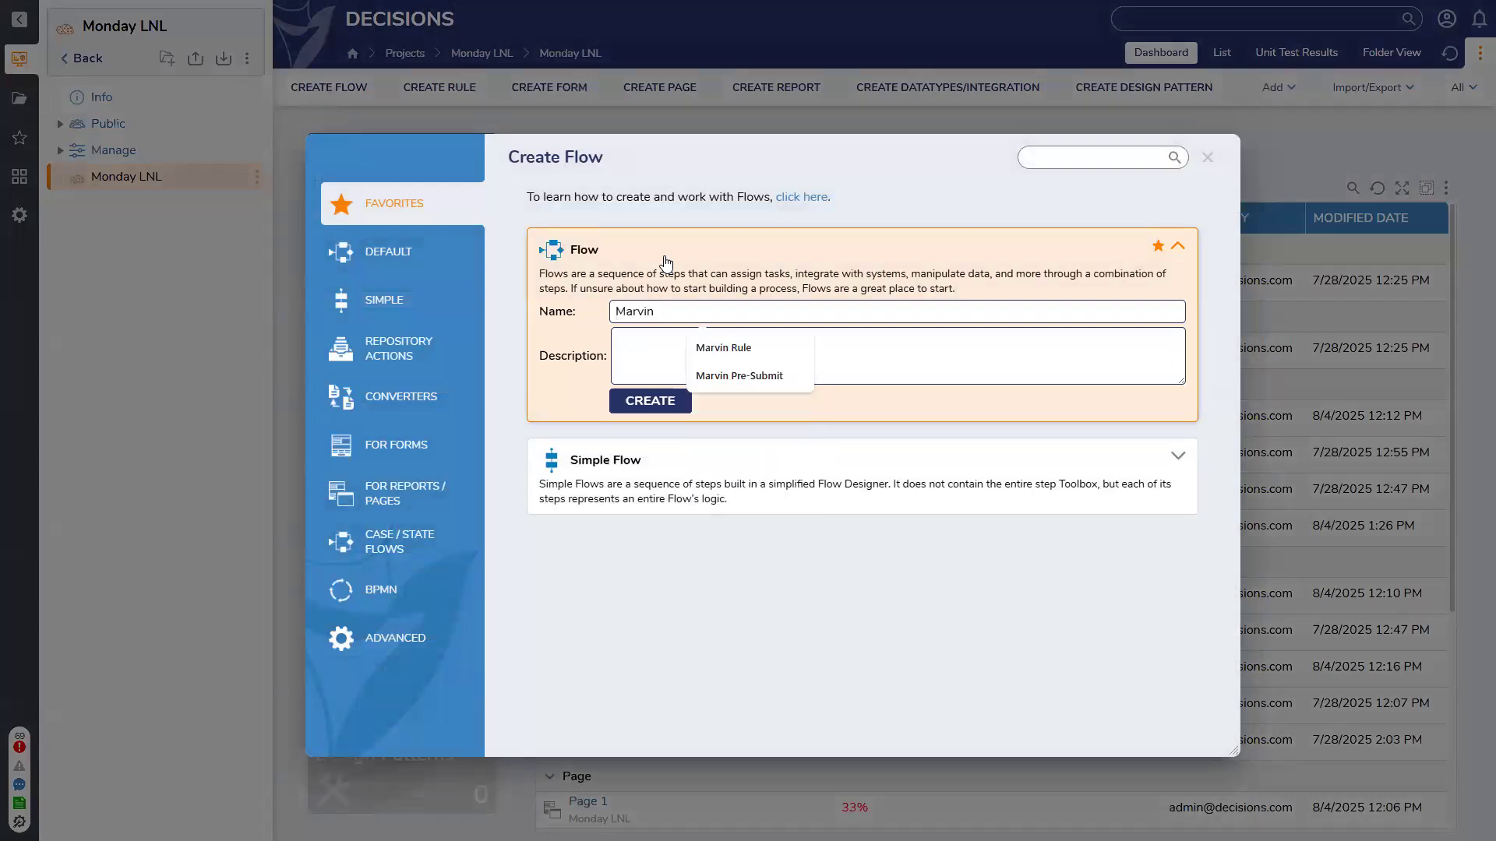
{"action": "type", "text": " Flow"}
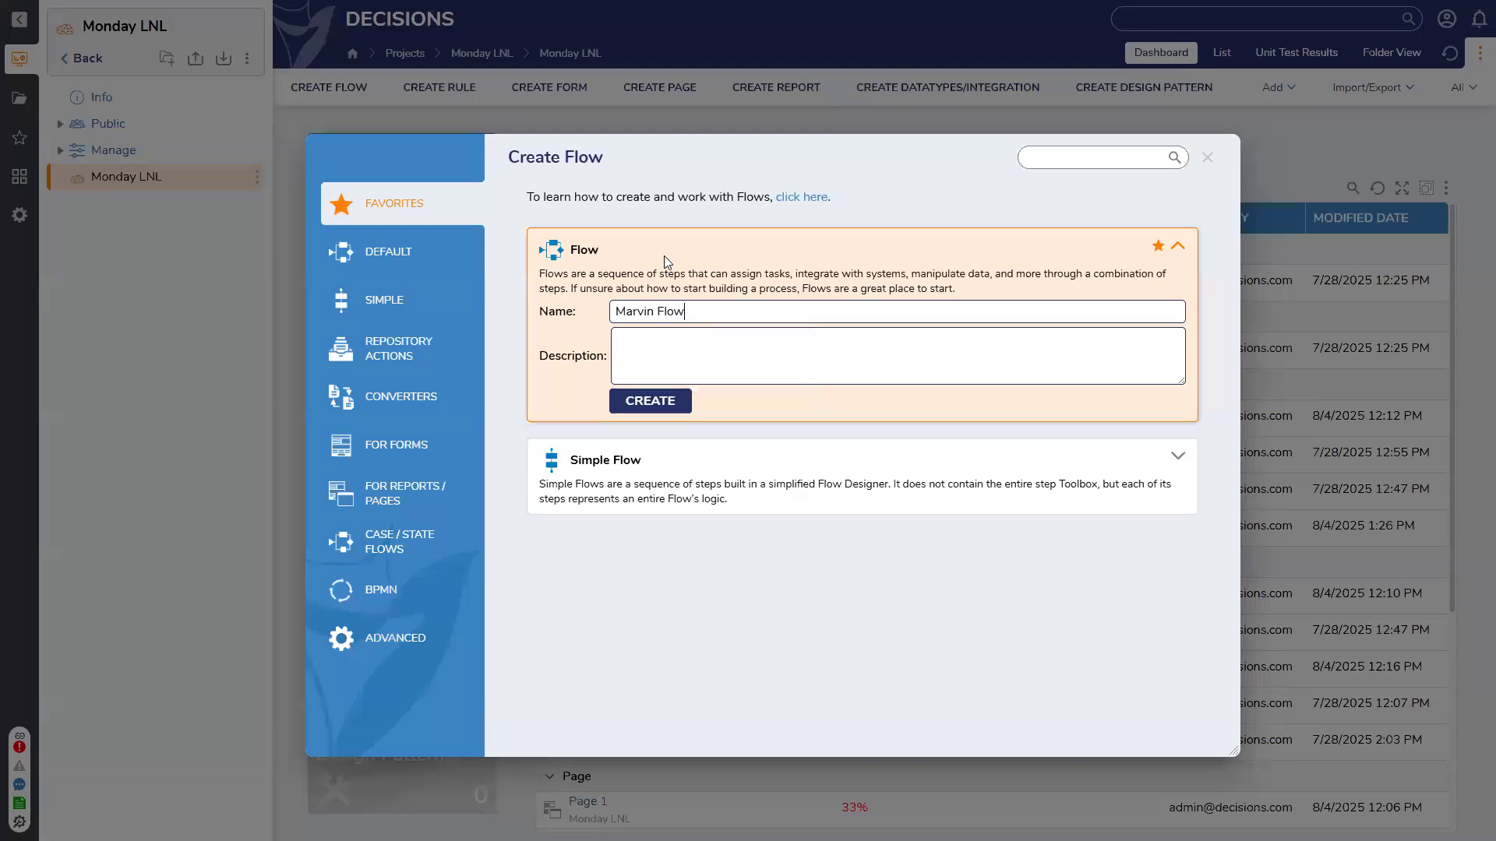
{"action": "key", "text": "Return"}
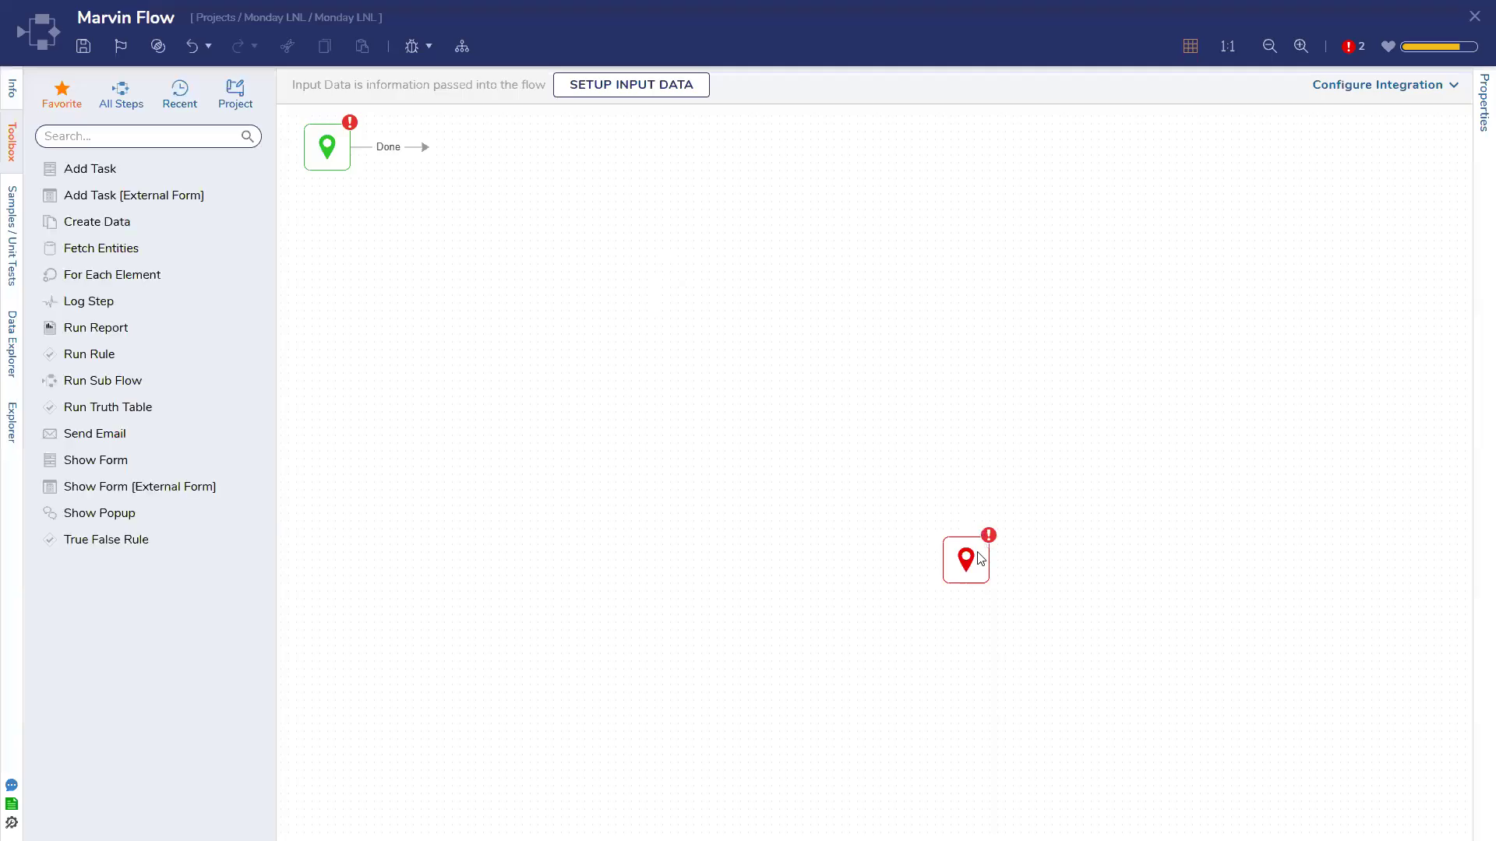
{"action": "left_click", "coordinate": [156, 142]}
{"action": "type", "text": "csv to"}
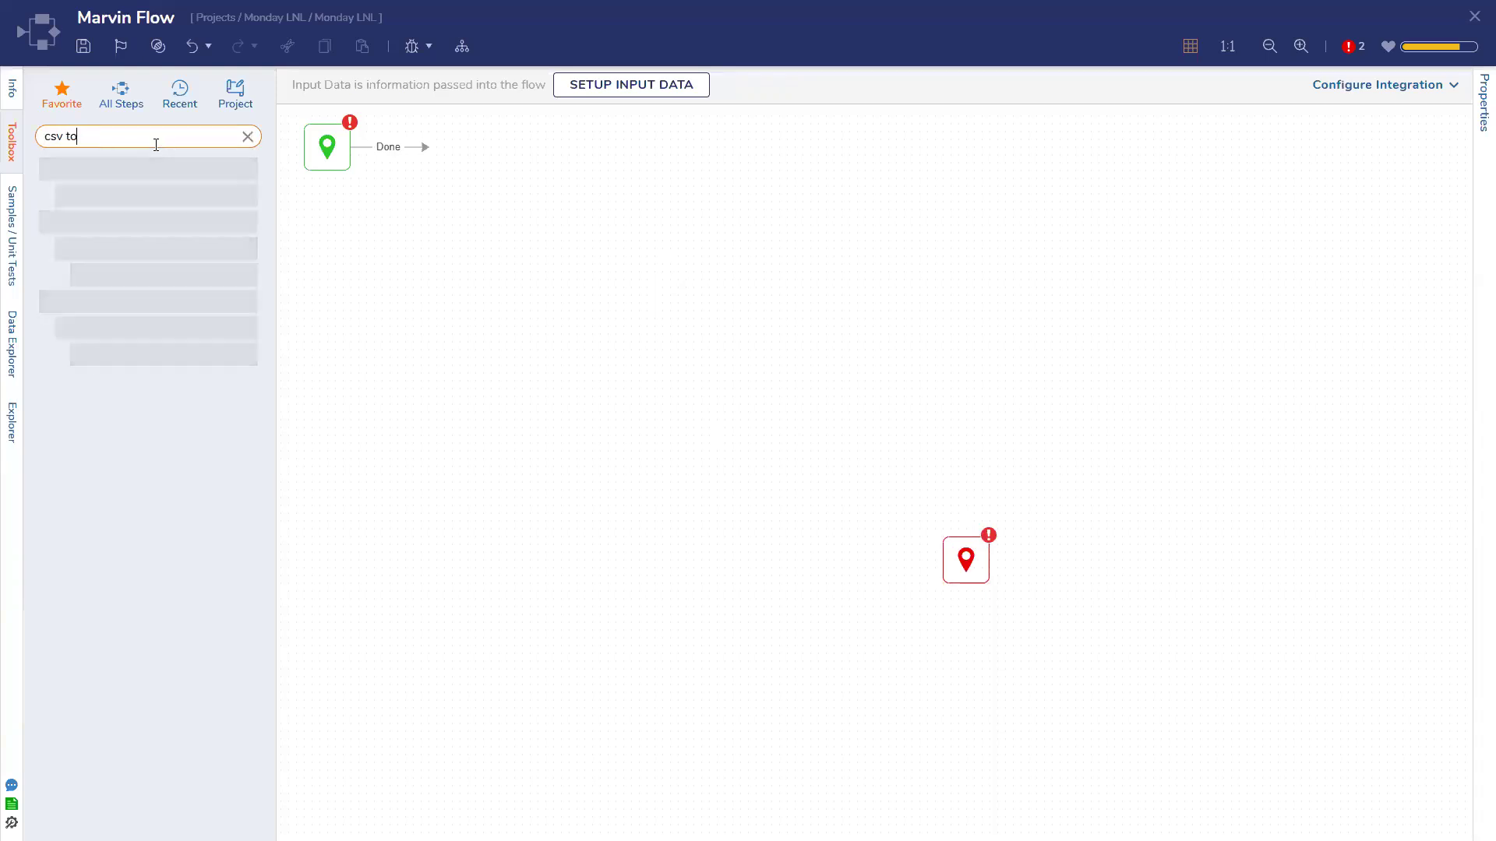
{"action": "key", "text": "BackSpace"}
{"action": "key", "text": "BackSpace"}
{"action": "key", "text": "BackSpace"}
{"action": "key", "text": "BackSpace"}
{"action": "key", "text": "BackSpace"}
{"action": "key", "text": "BackSpace"}
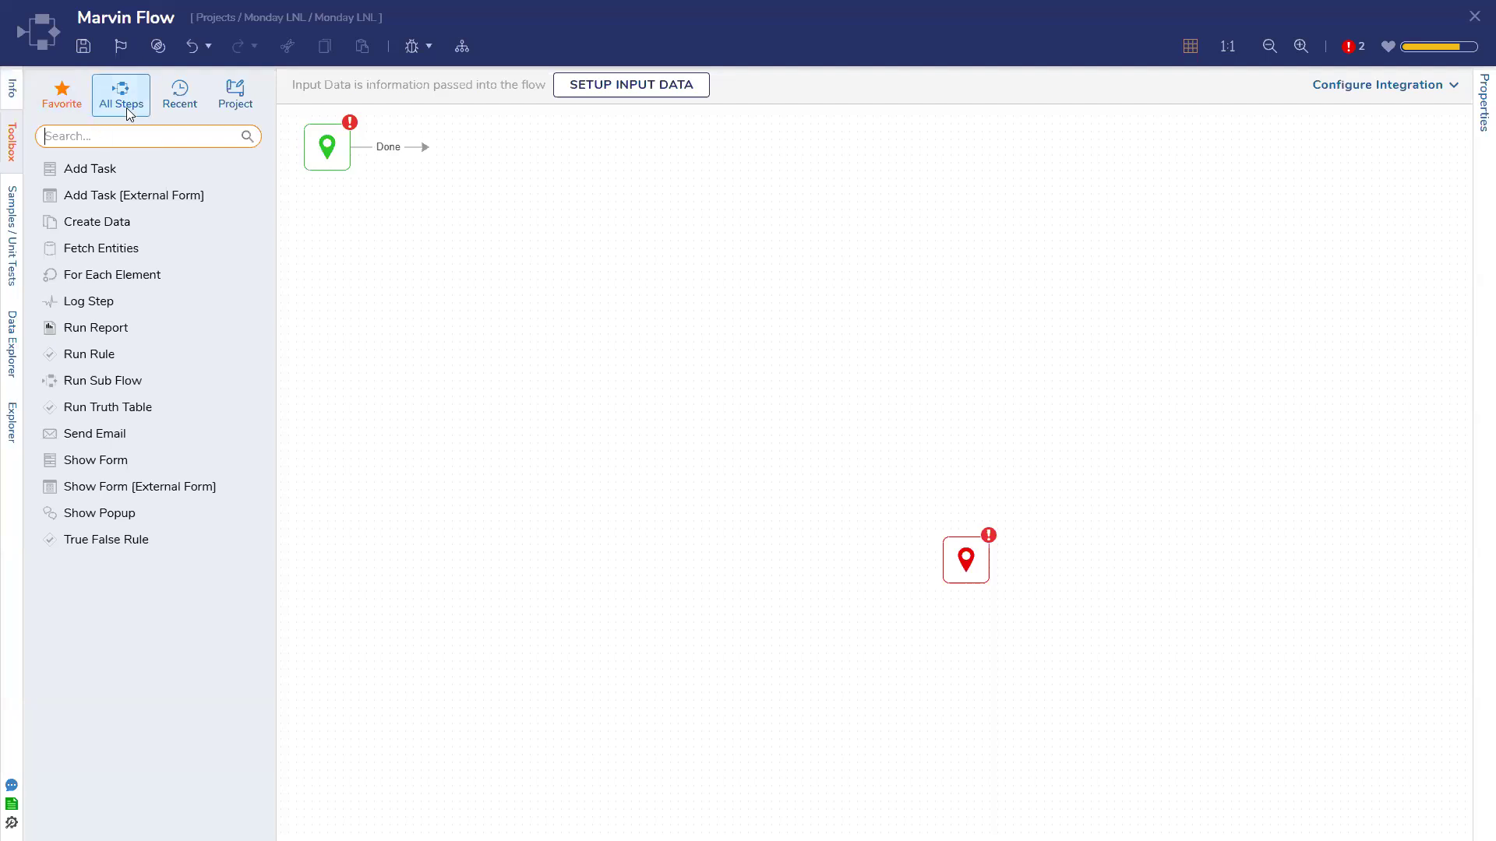
Save the flow, move the end step up toward the start step, and search steps for 'excel'
{"action": "key", "text": "ctrl+s"}
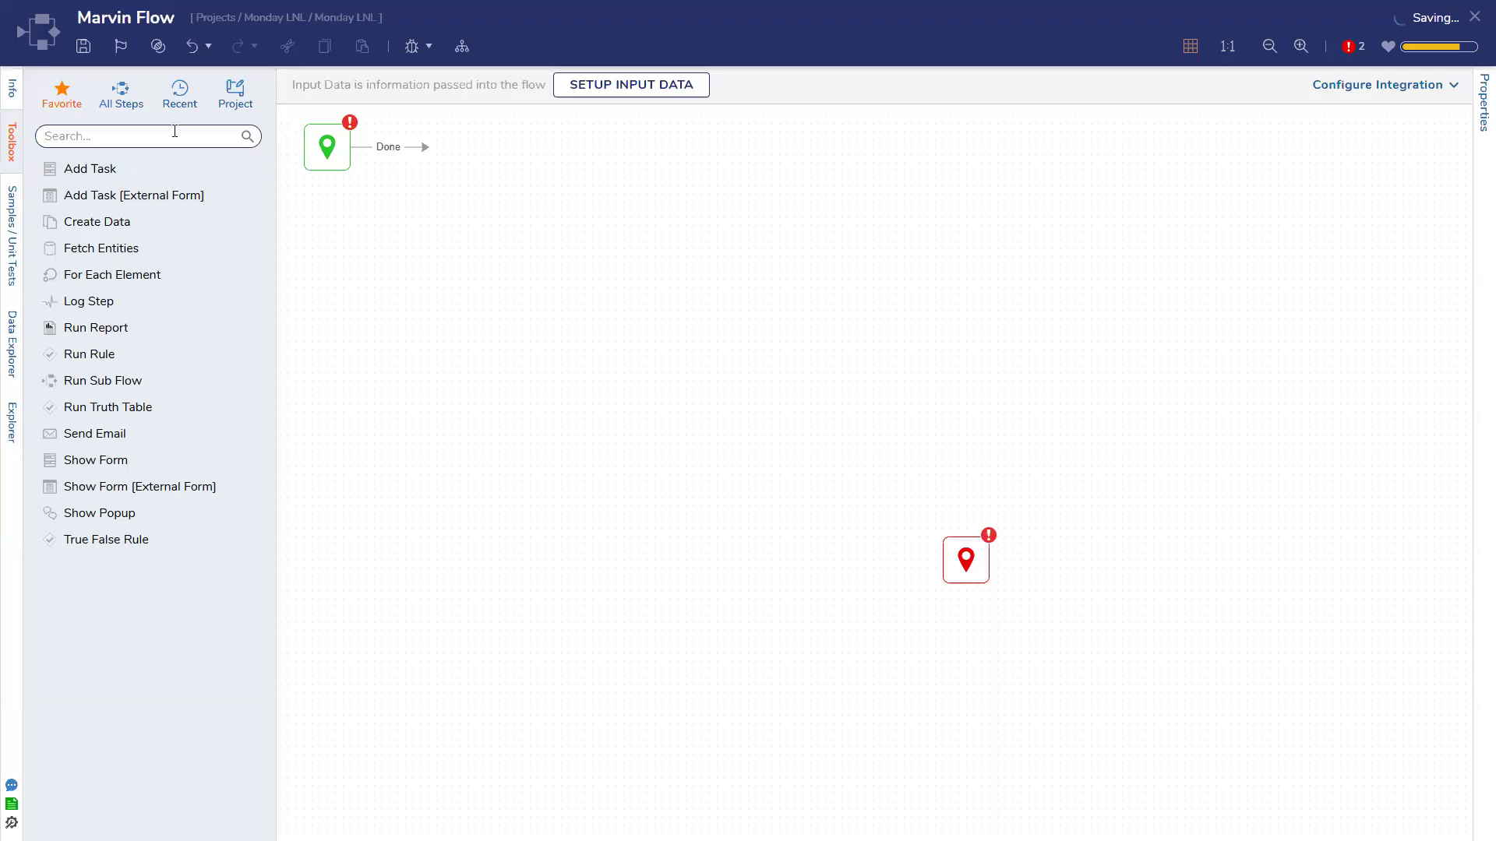
{"action": "left_click", "coordinate": [174, 131]}
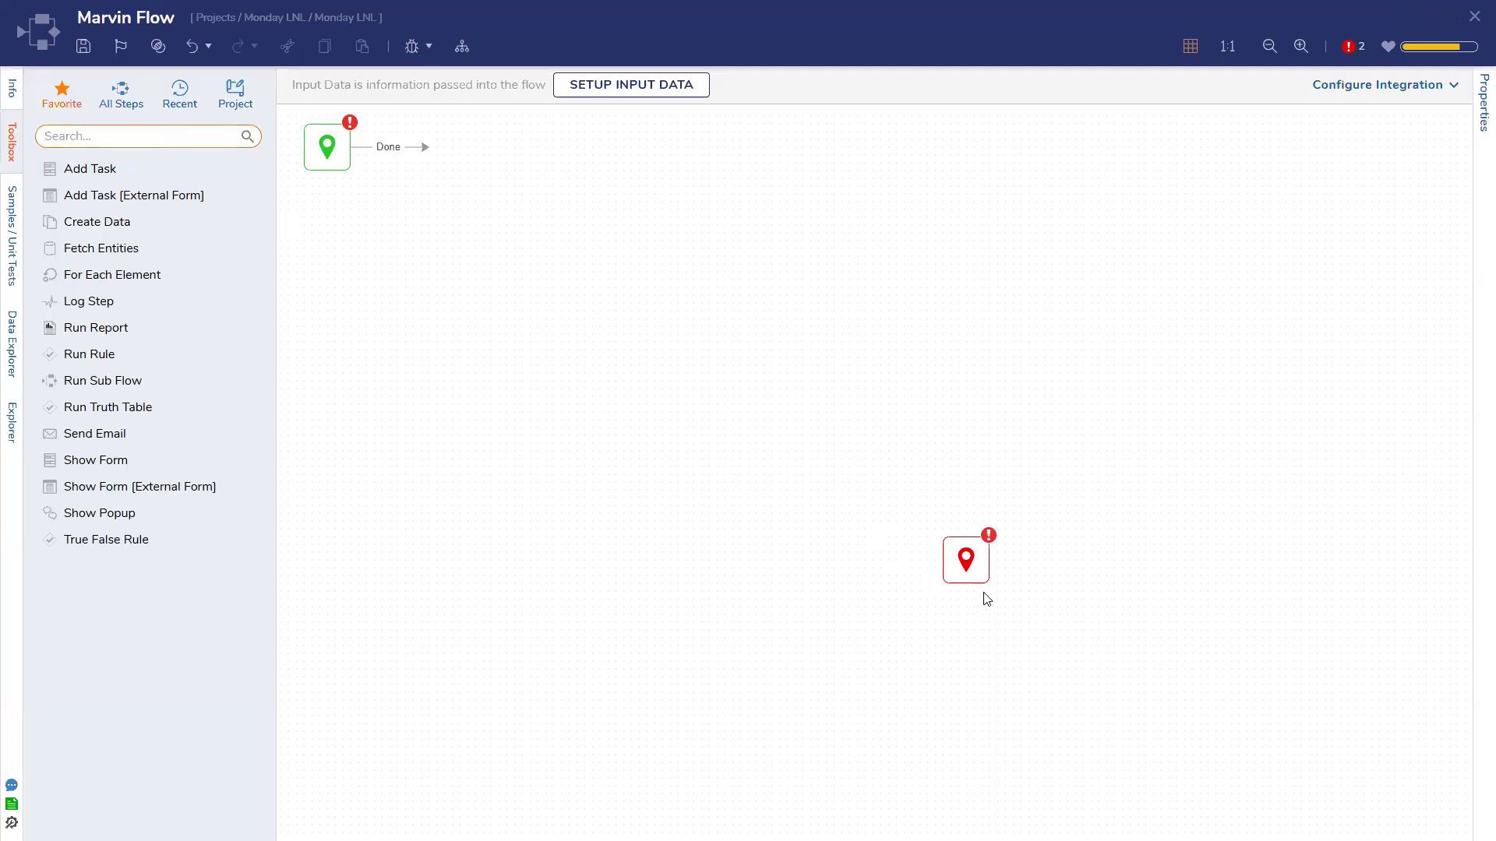
{"action": "left_click_drag", "start_coordinate": [975, 577], "coordinate": [679, 287]}
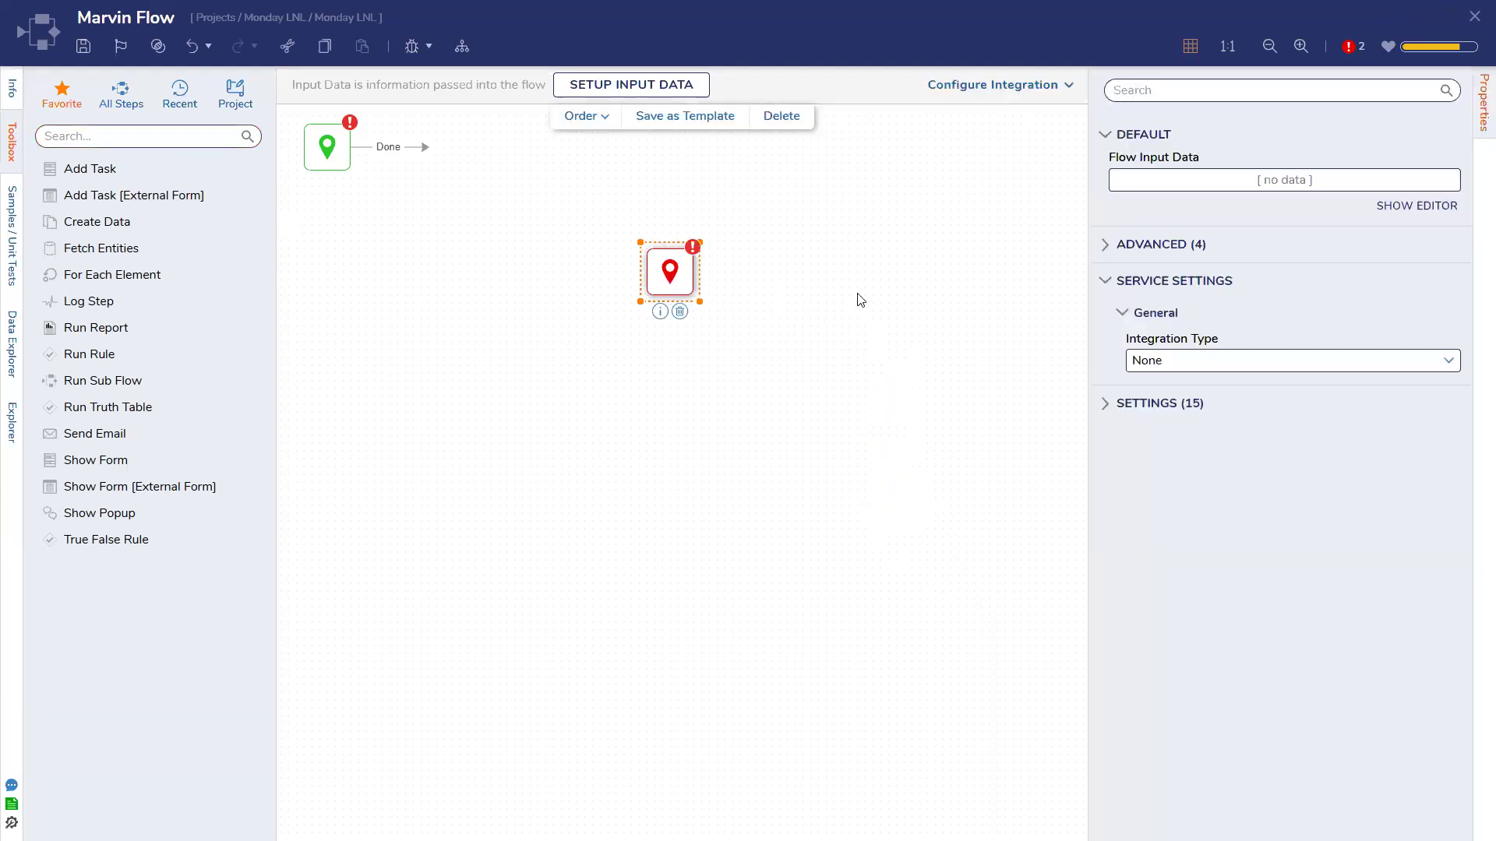
{"action": "left_click", "coordinate": [860, 299]}
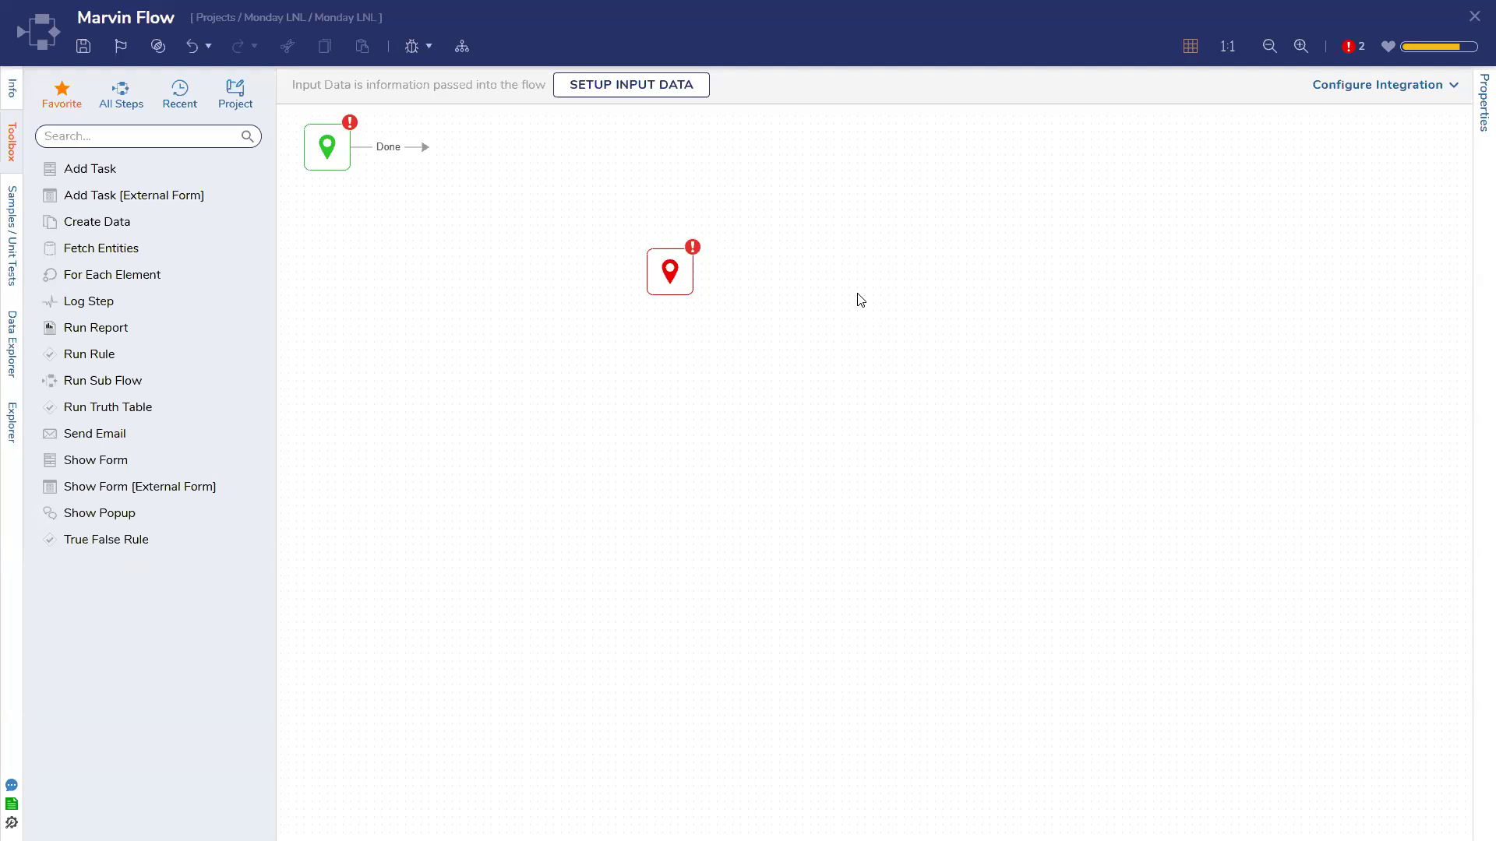
{"action": "left_click", "coordinate": [152, 138]}
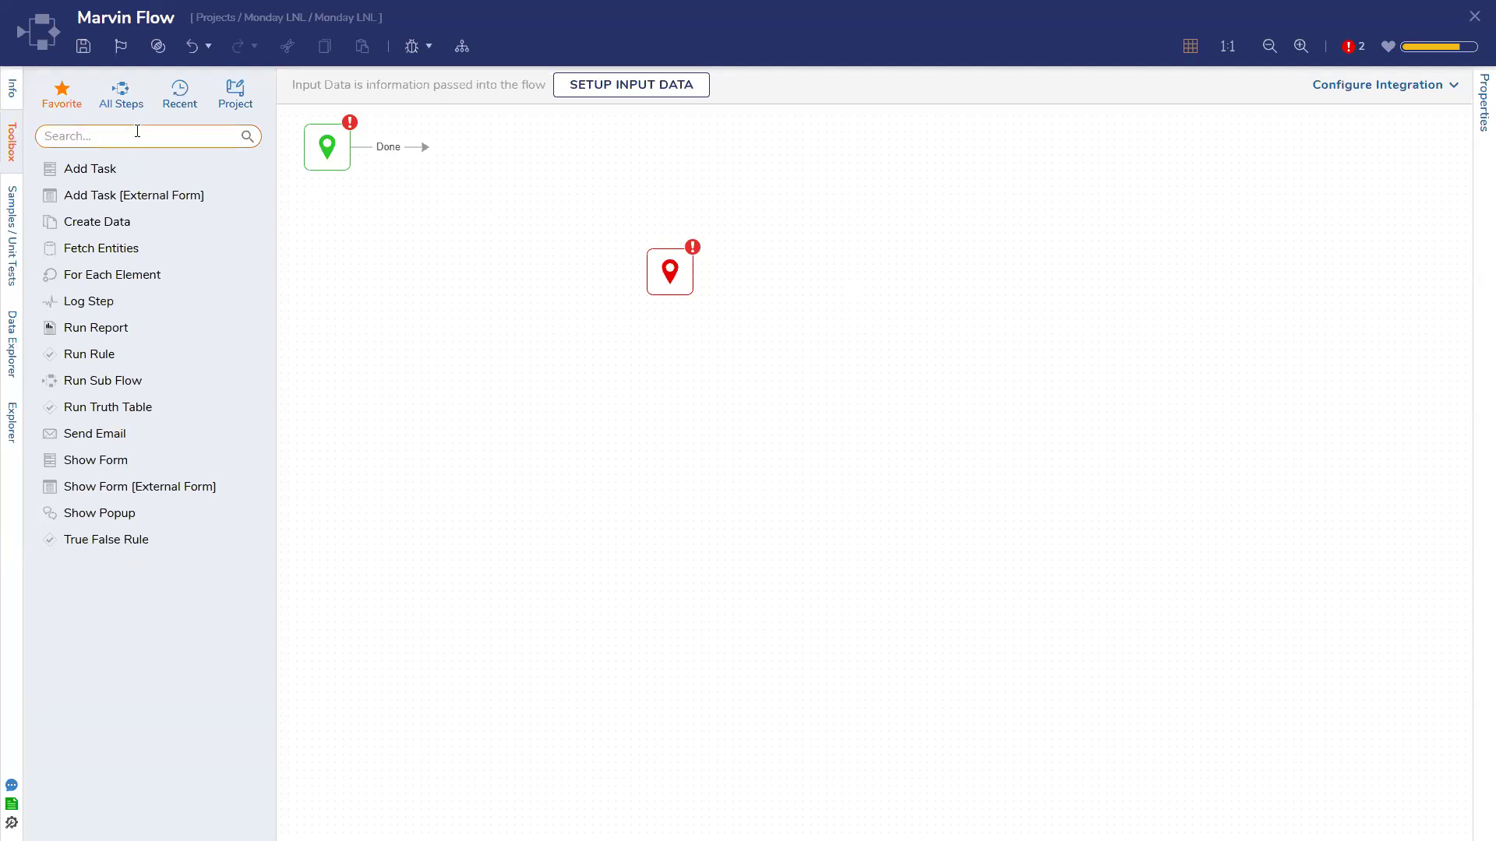
{"action": "type", "text": "excel"}
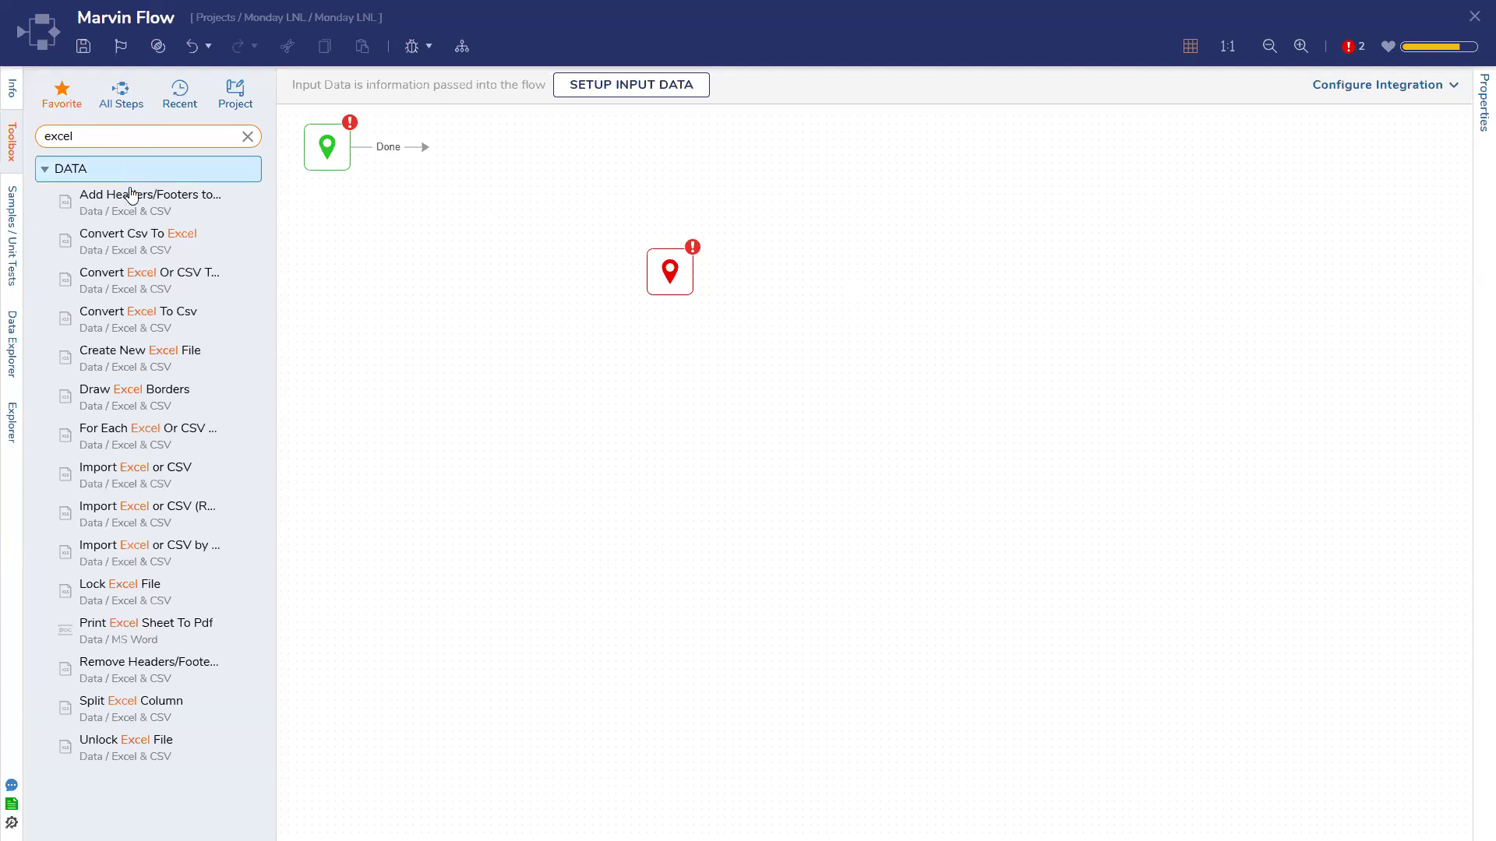
Place a For Each Excel Or CSV Row step after the start, with the end step moved right
{"action": "left_click_drag", "start_coordinate": [136, 354], "coordinate": [424, 223]}
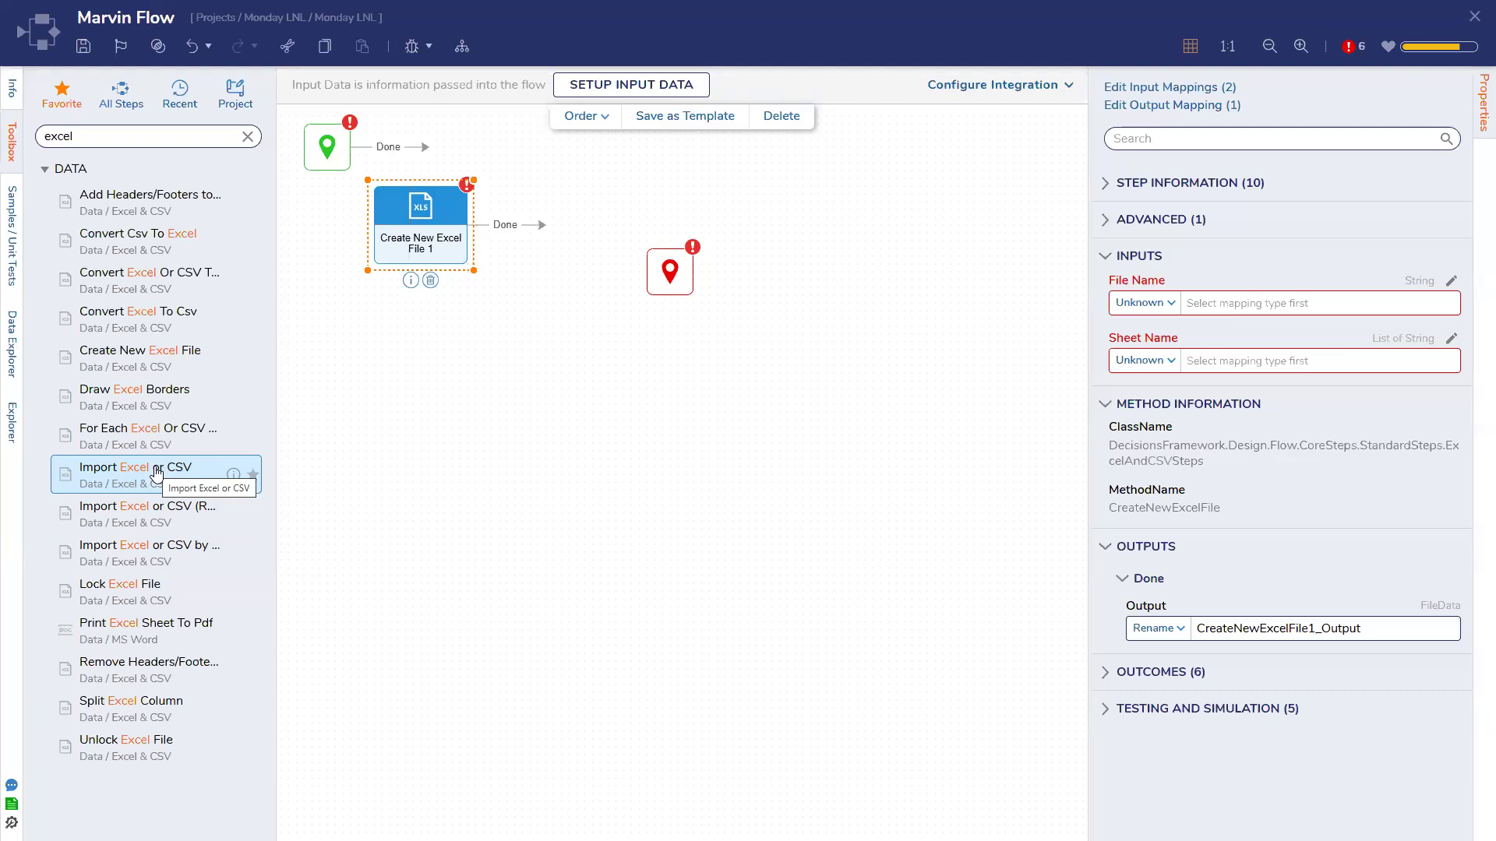
{"action": "left_click", "coordinate": [431, 280]}
{"action": "left_click_drag", "start_coordinate": [163, 431], "coordinate": [444, 237]}
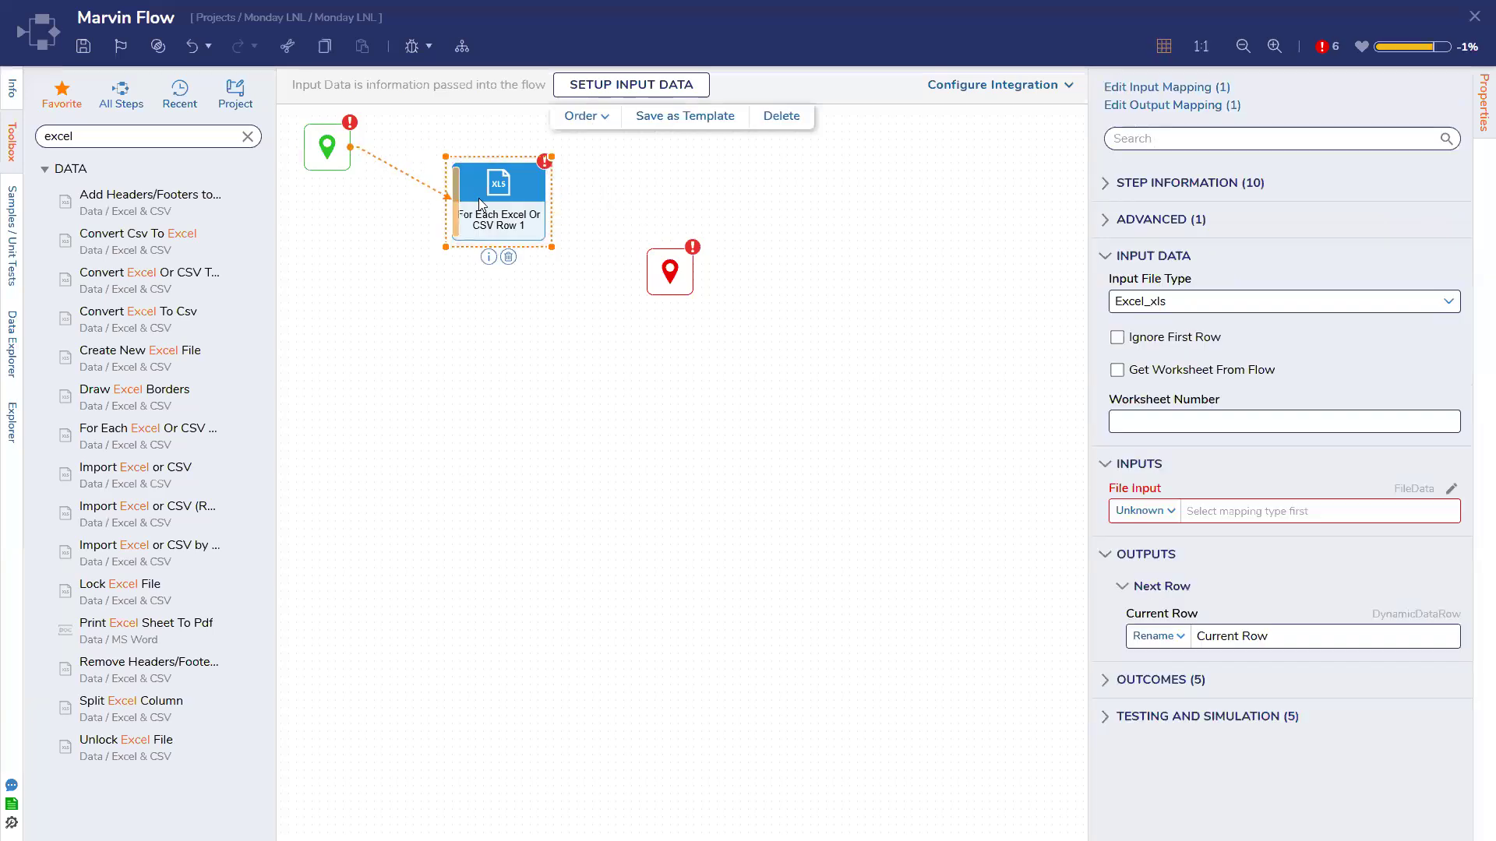
{"action": "left_click_drag", "start_coordinate": [663, 274], "coordinate": [772, 282]}
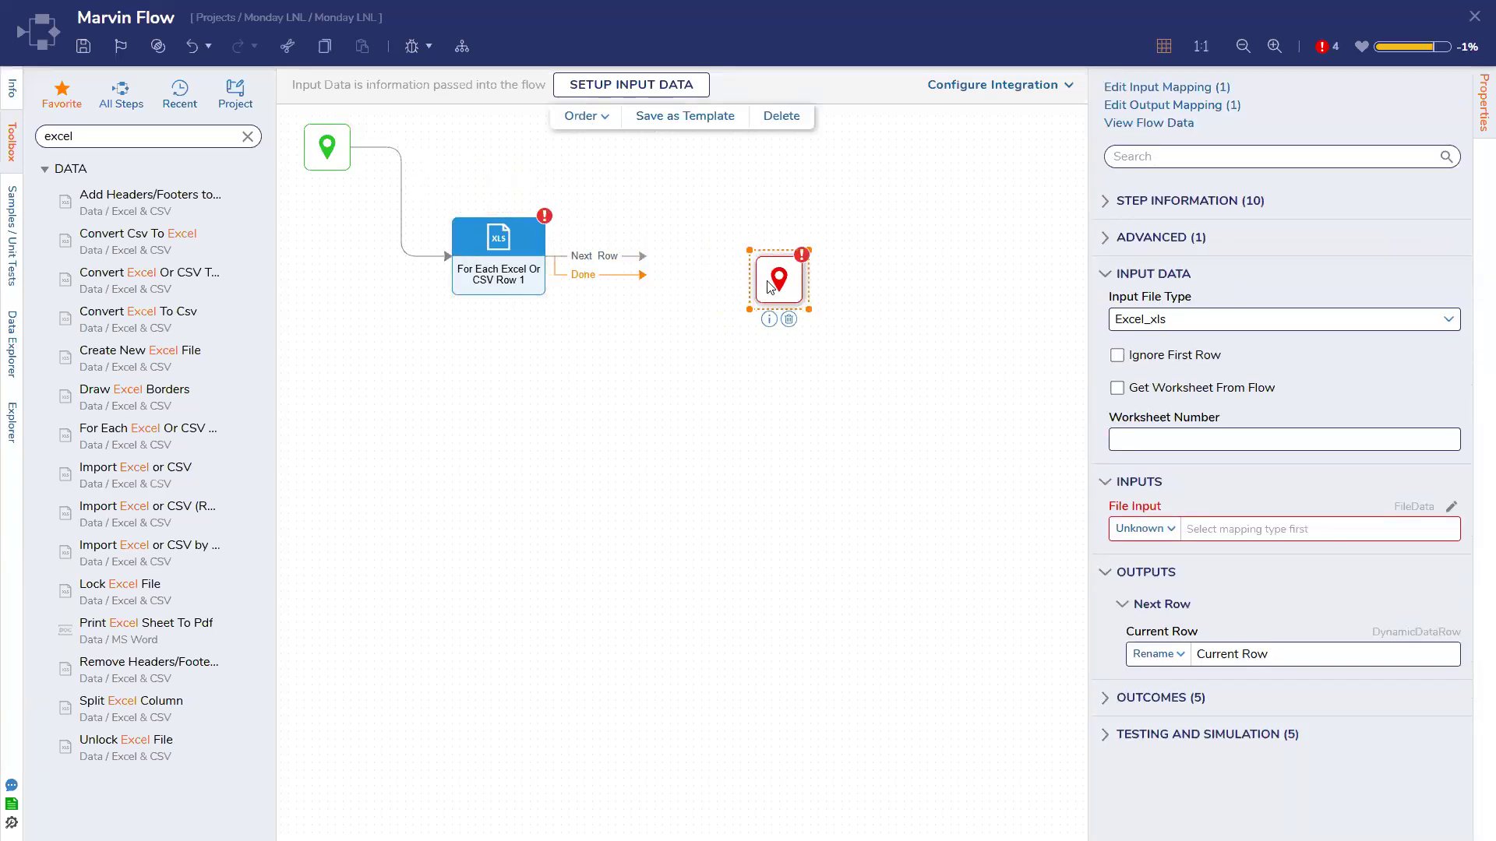
{"action": "left_click", "coordinate": [514, 257]}
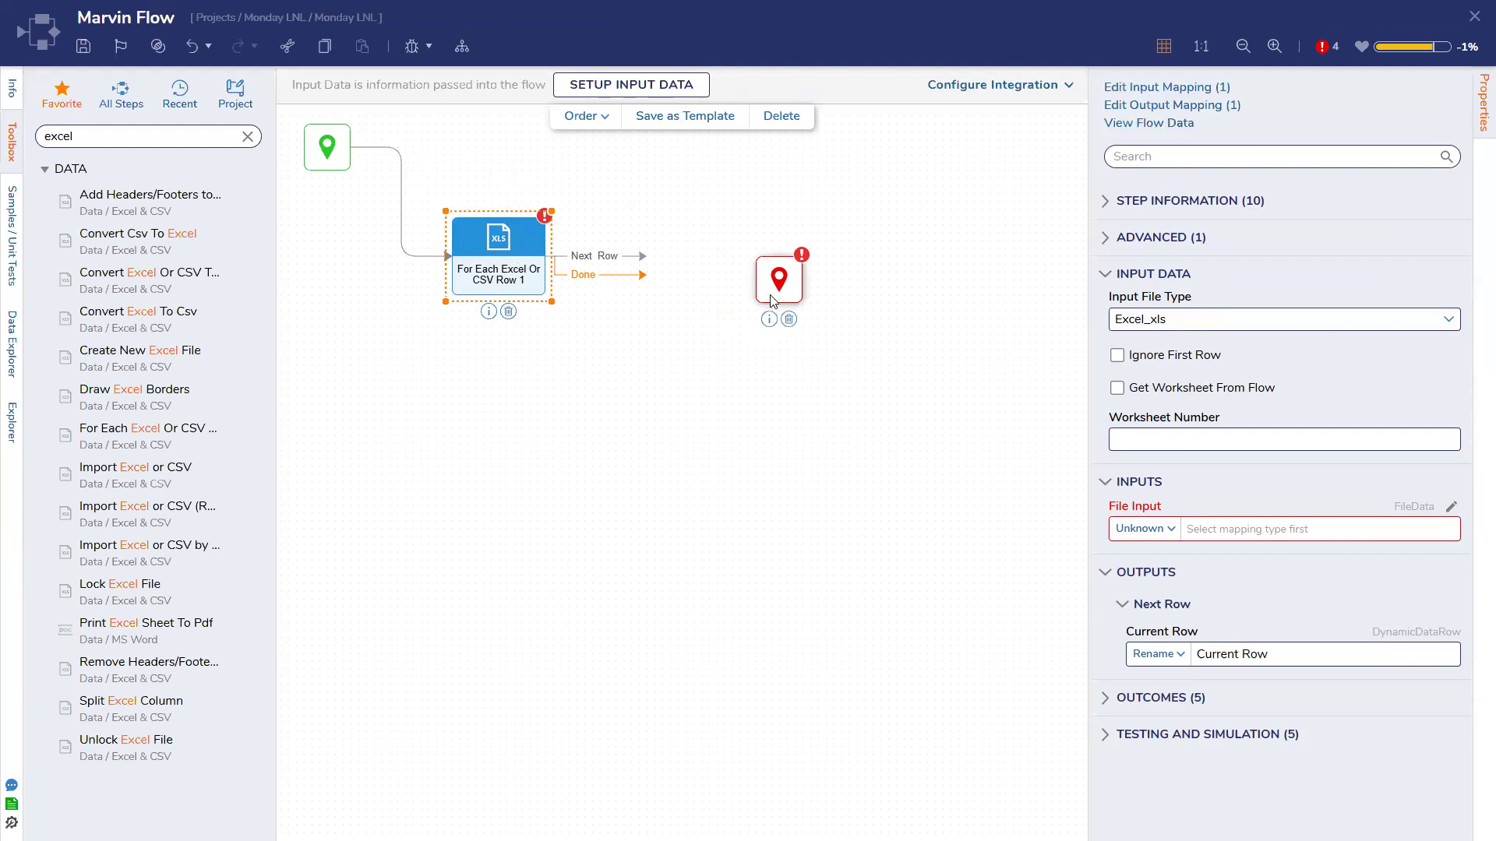
{"action": "left_click", "coordinate": [248, 137]}
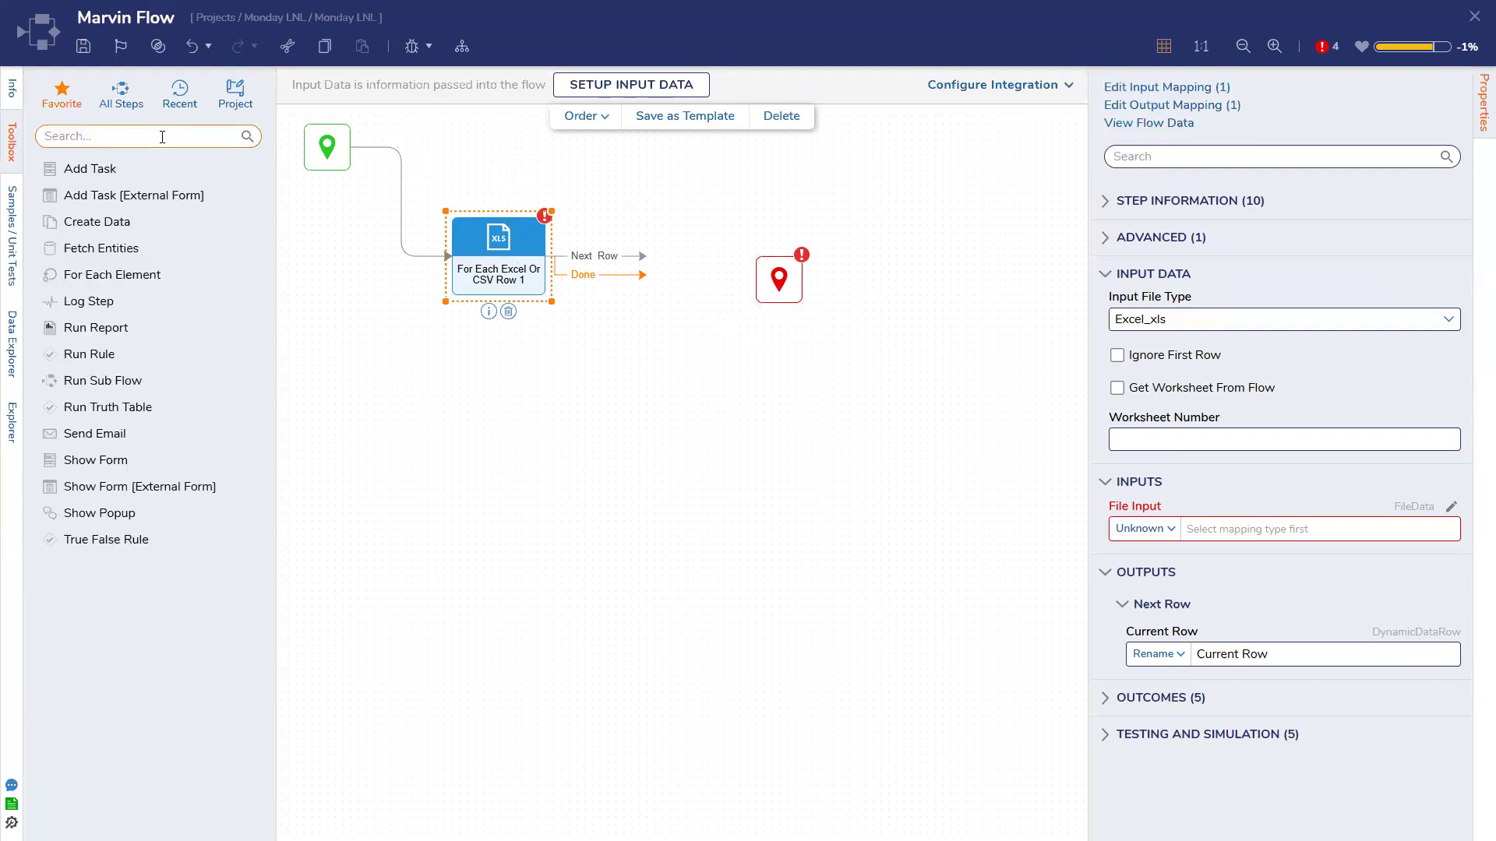
Add a Placeholder Step below the For Each loop step
{"action": "type", "text": "placeholder"}
{"action": "left_click_drag", "start_coordinate": [129, 202], "coordinate": [507, 408]}
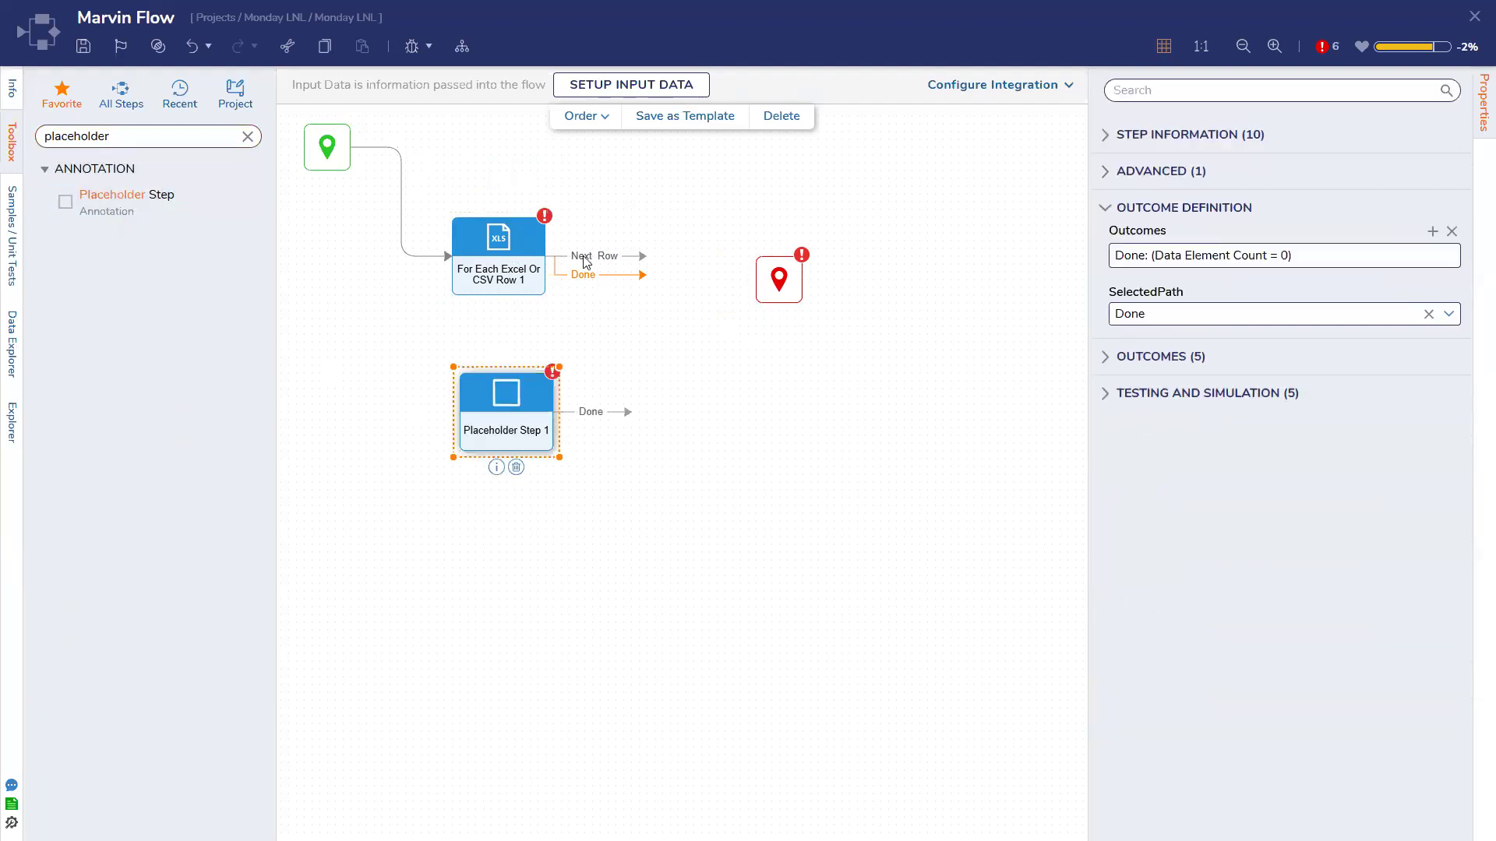
{"action": "left_click", "coordinate": [519, 281]}
{"action": "left_click", "coordinate": [526, 436]}
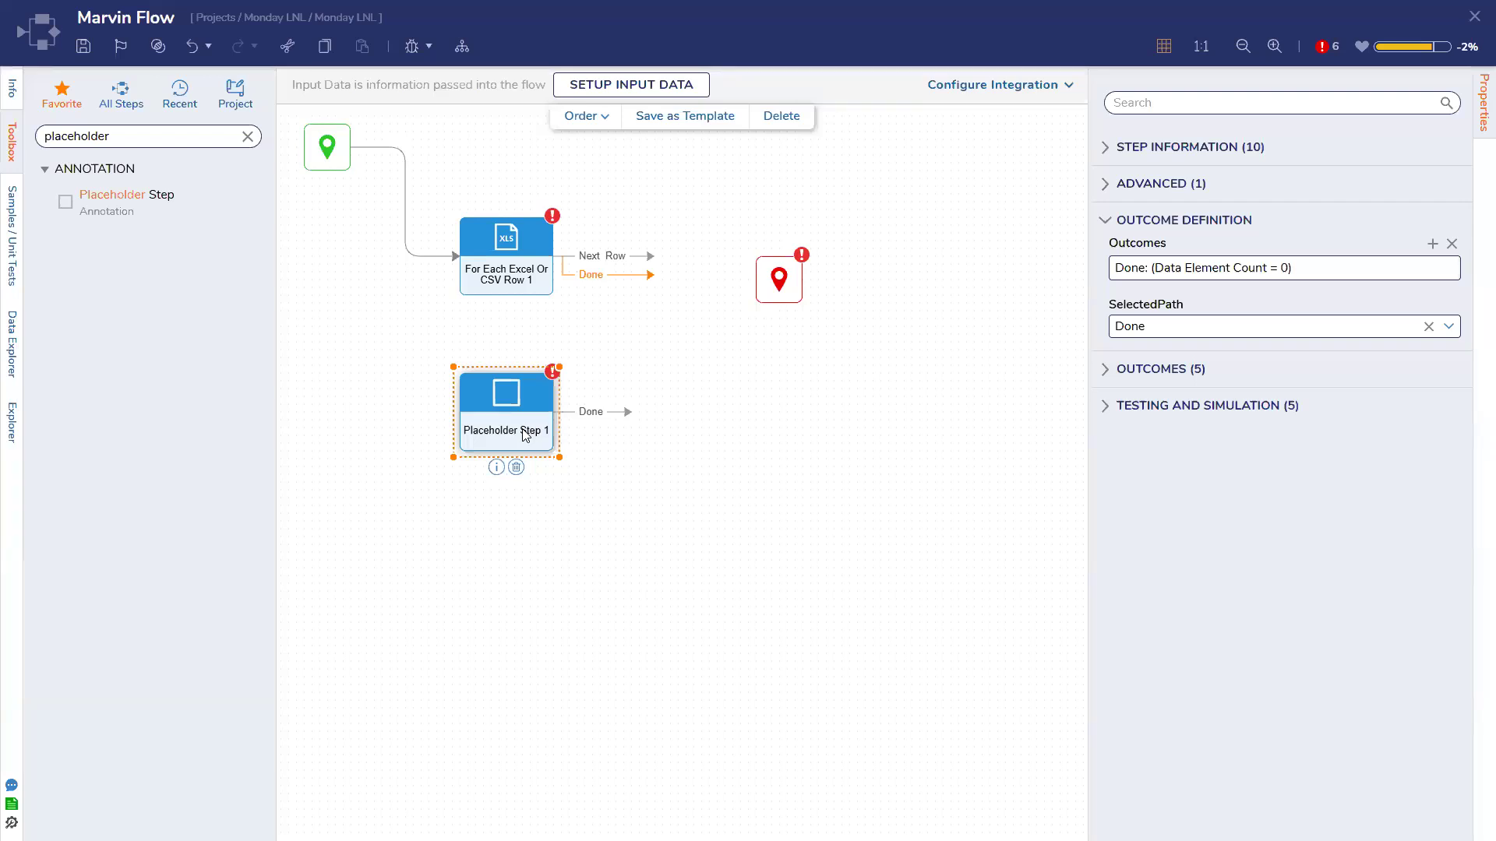
Set the For Each step's Input File Type to Csv and its File Input mapping to Constant
{"action": "left_click", "coordinate": [533, 281]}
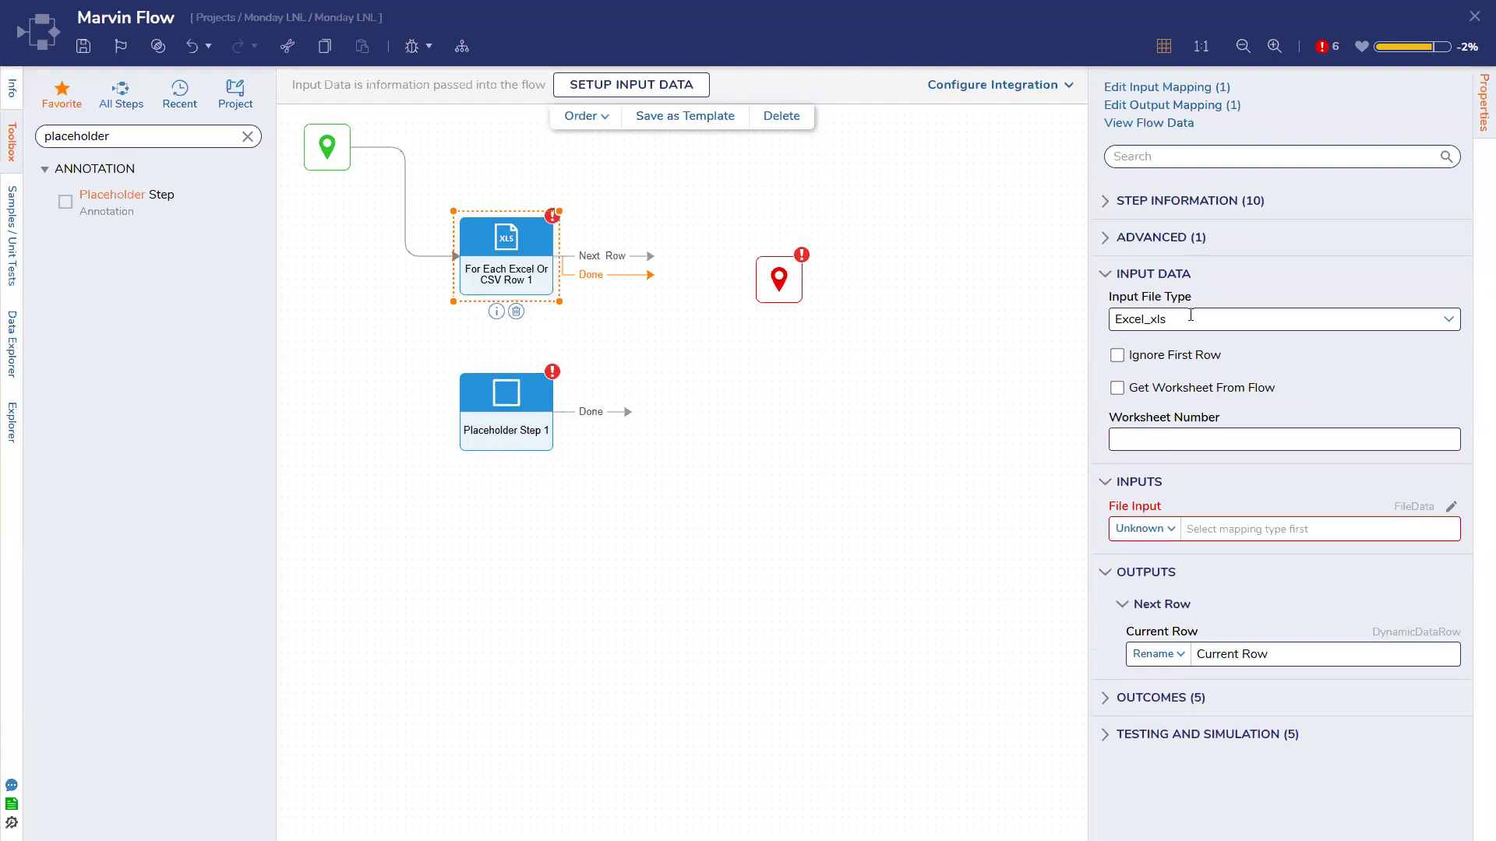
{"action": "left_click", "coordinate": [1448, 319]}
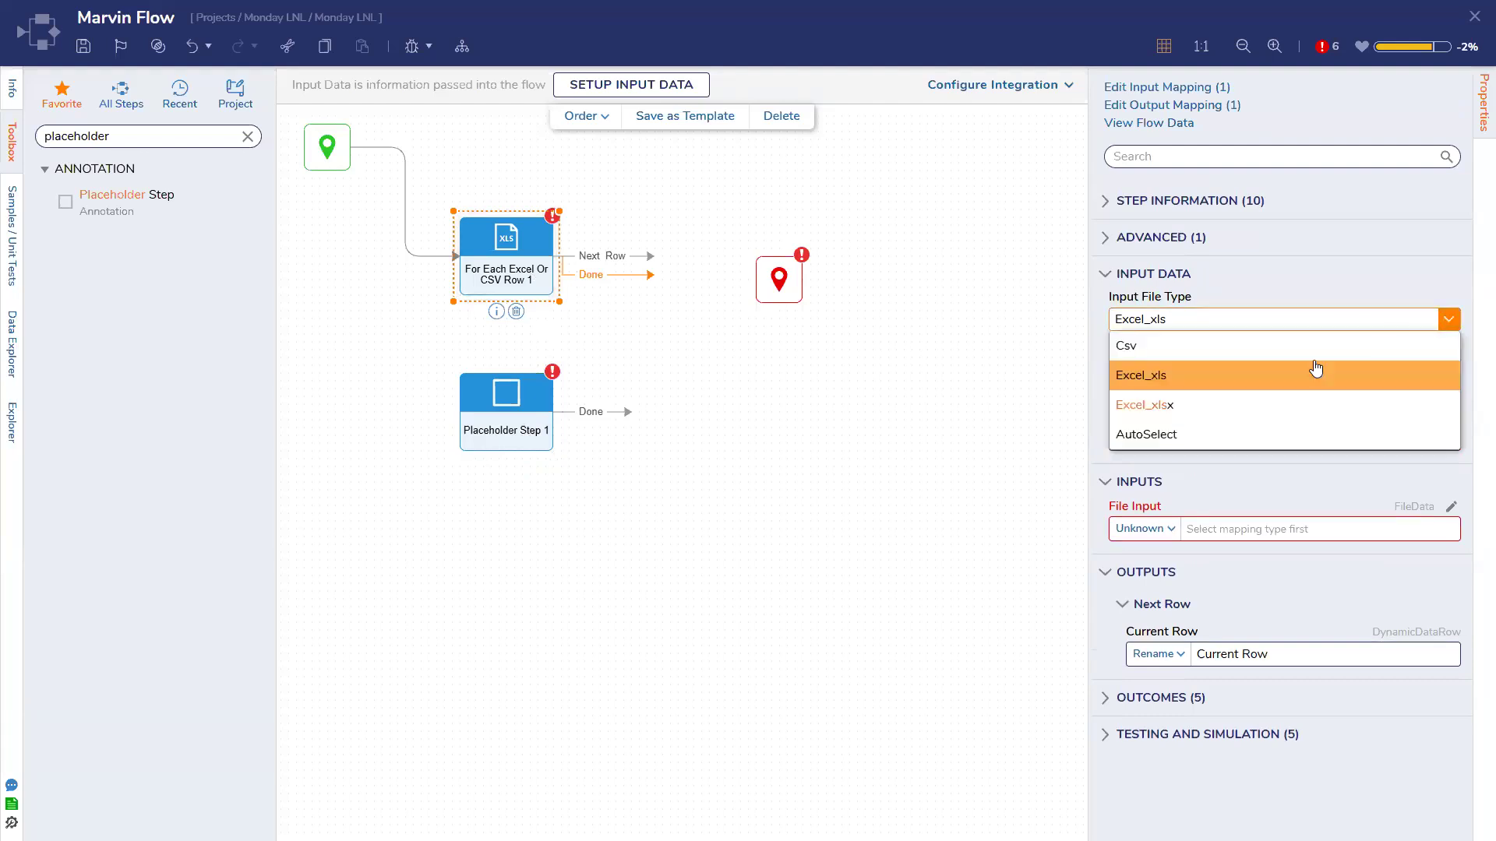
{"action": "left_click", "coordinate": [1160, 346]}
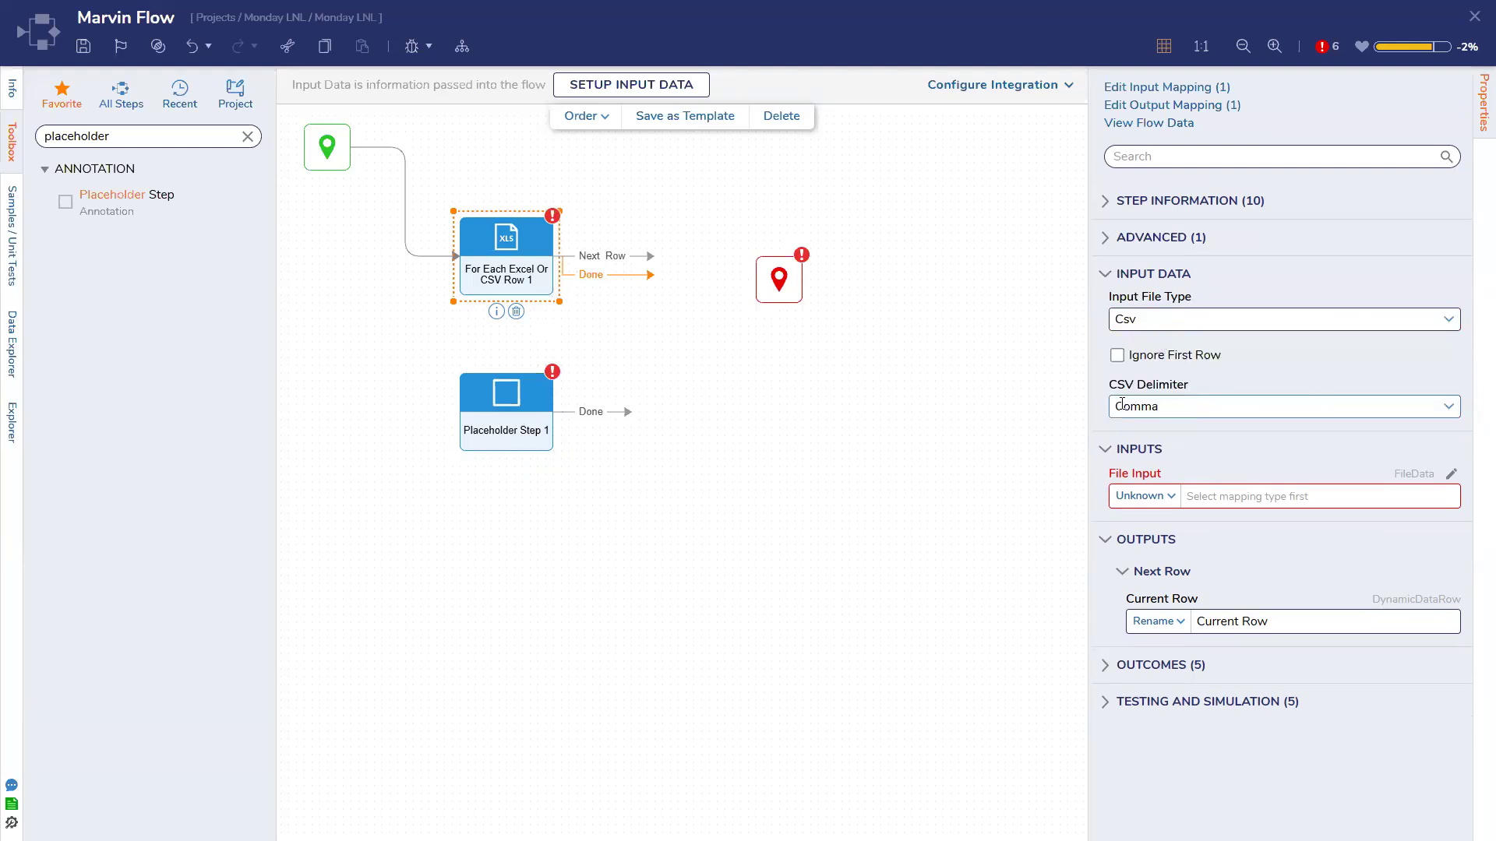
{"action": "left_click", "coordinate": [1166, 497]}
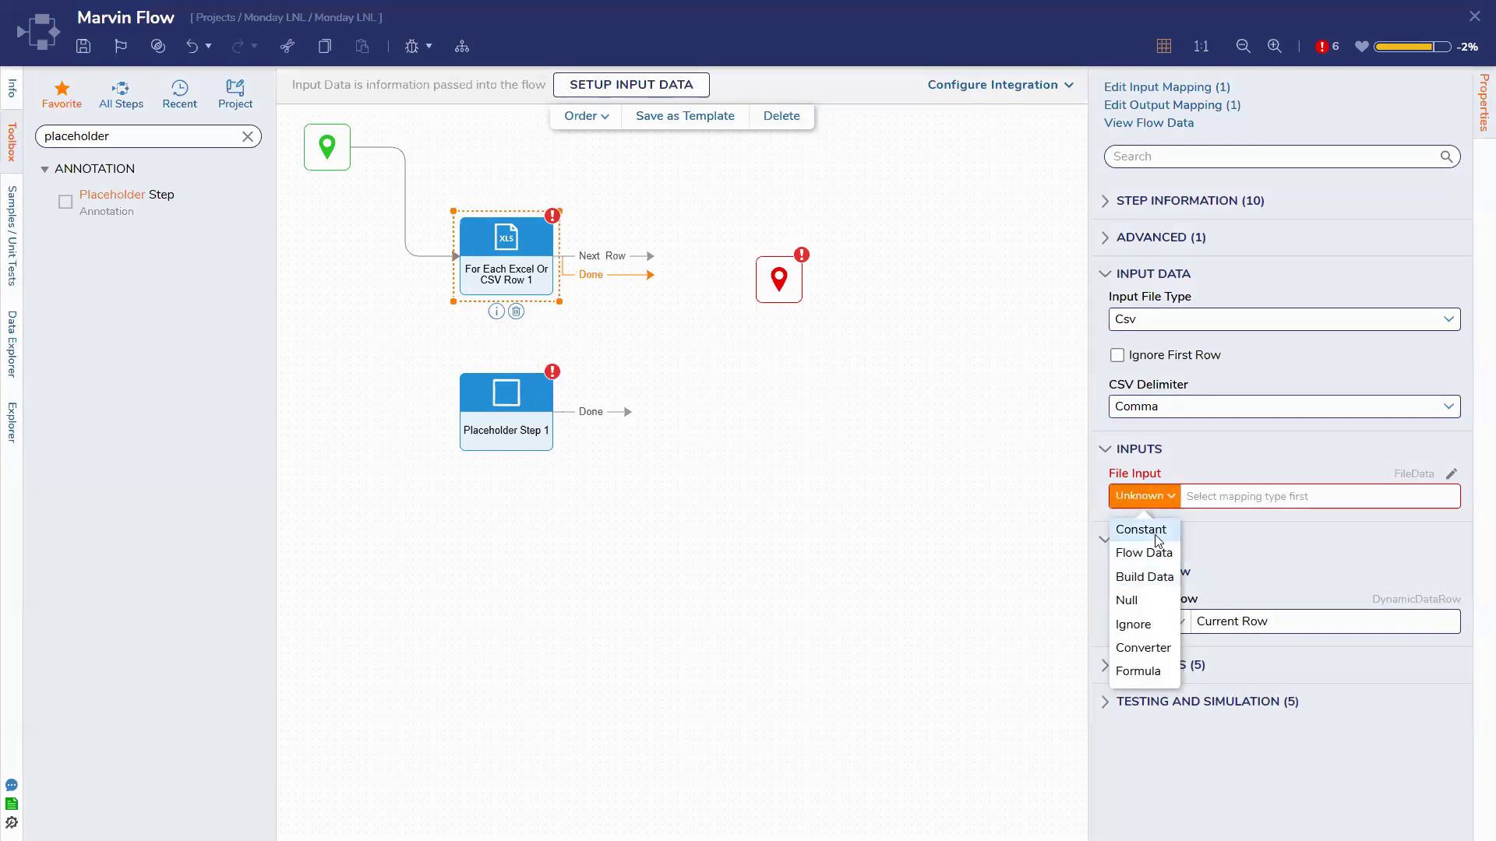
{"action": "left_click", "coordinate": [1152, 531]}
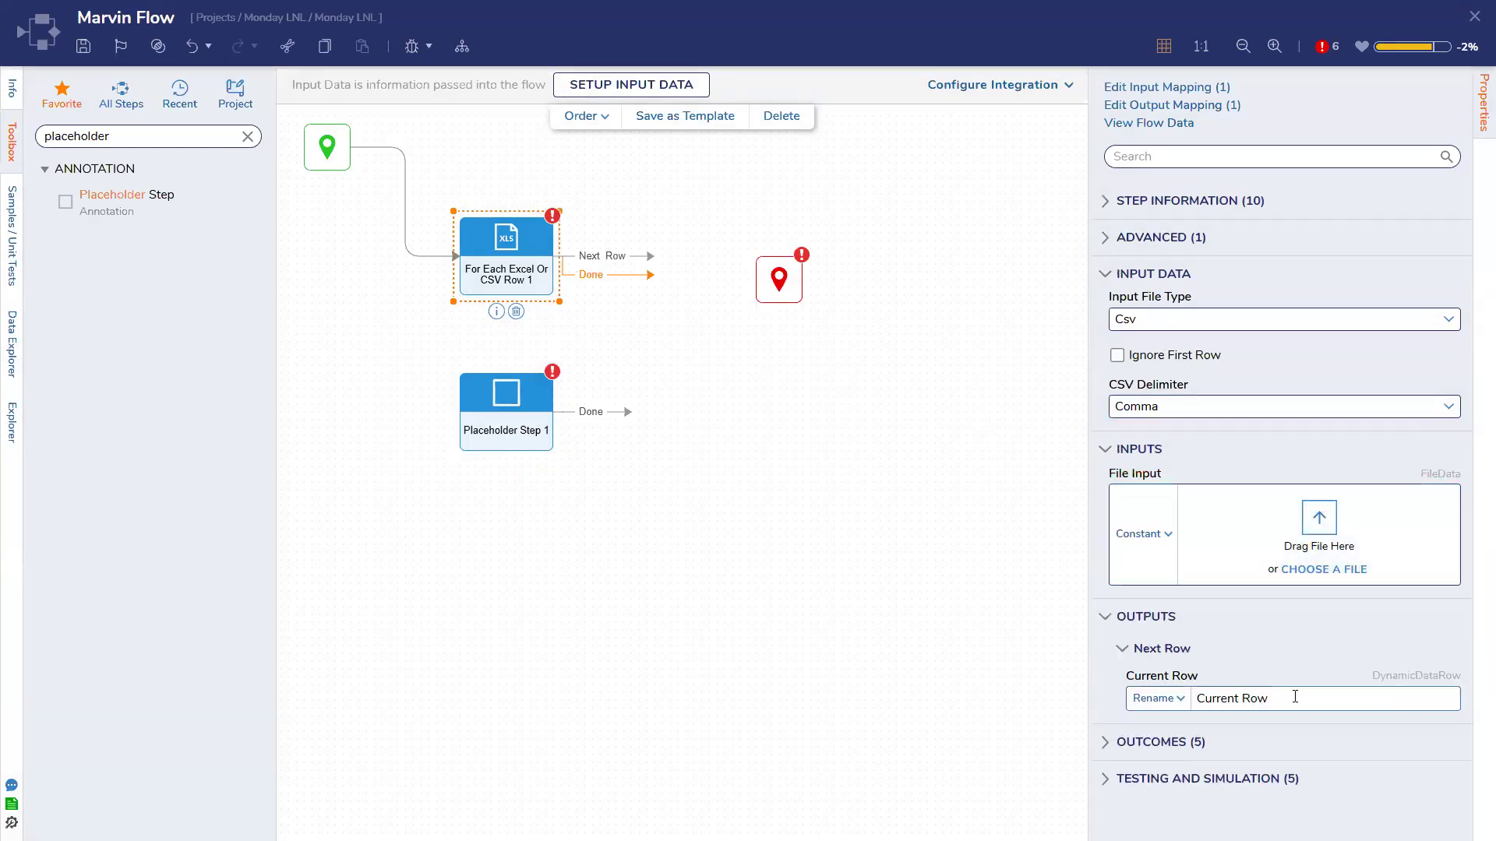
{"action": "left_click_drag", "start_coordinate": [511, 414], "coordinate": [511, 477]}
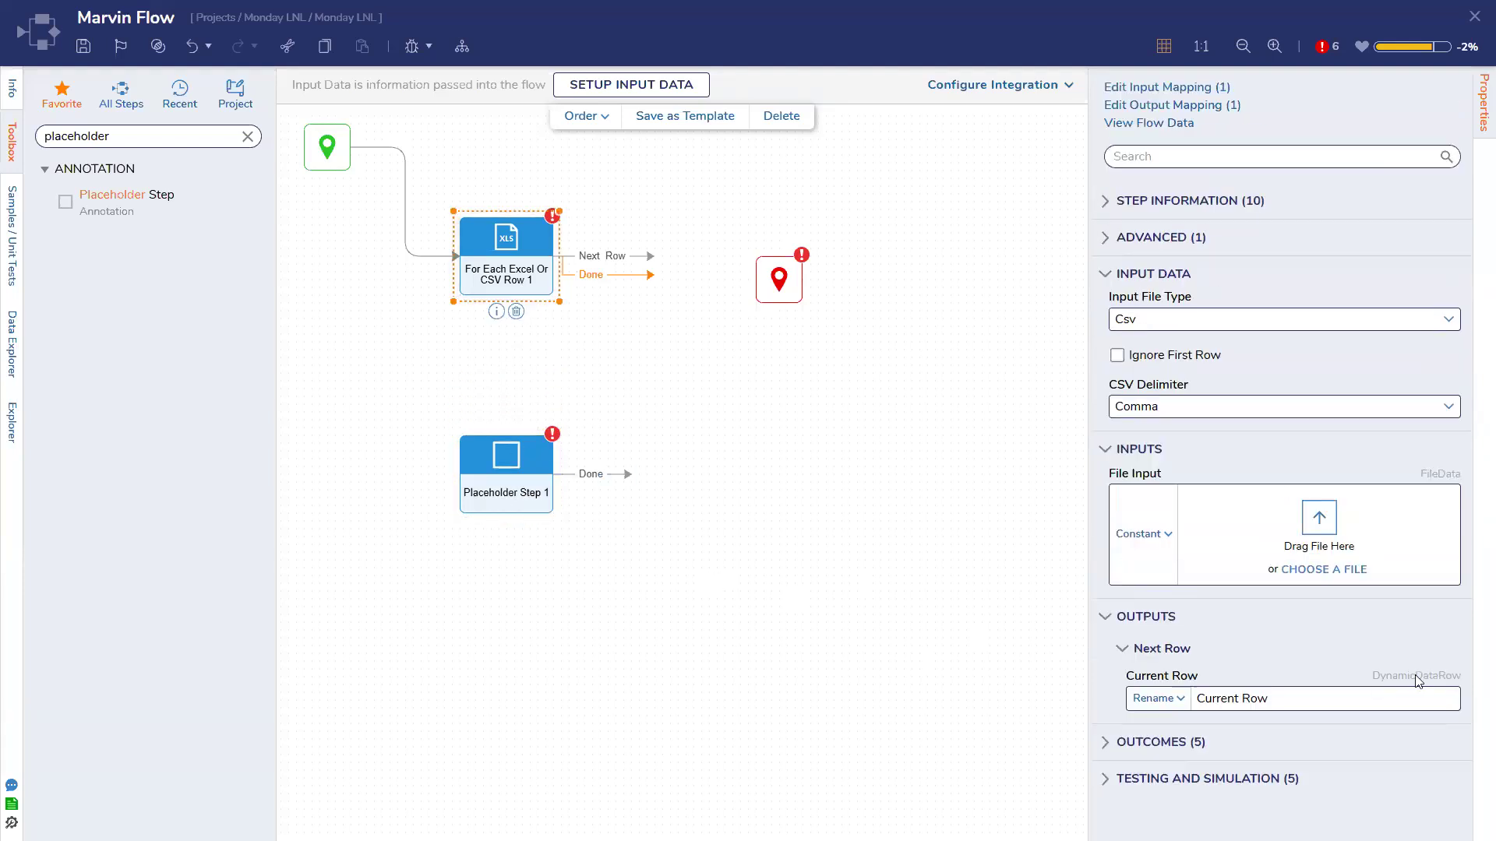
{"action": "left_click", "coordinate": [535, 501]}
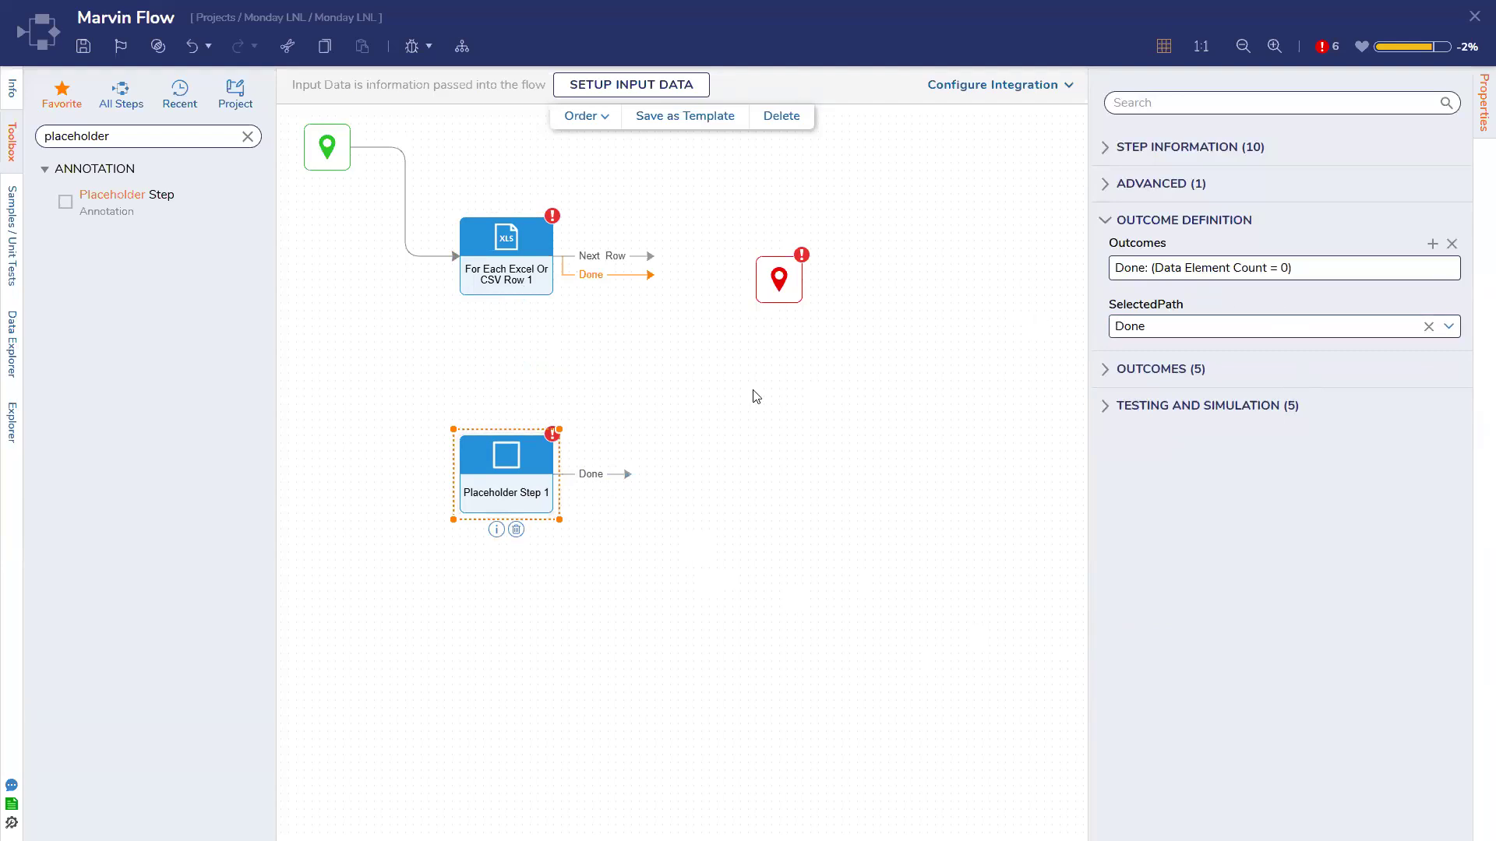
Link the loop's Next Row path to Placeholder Step 1, add an Exception outcome, and save
{"action": "left_click_drag", "start_coordinate": [647, 276], "coordinate": [499, 477]}
{"action": "left_click", "coordinate": [1106, 387]}
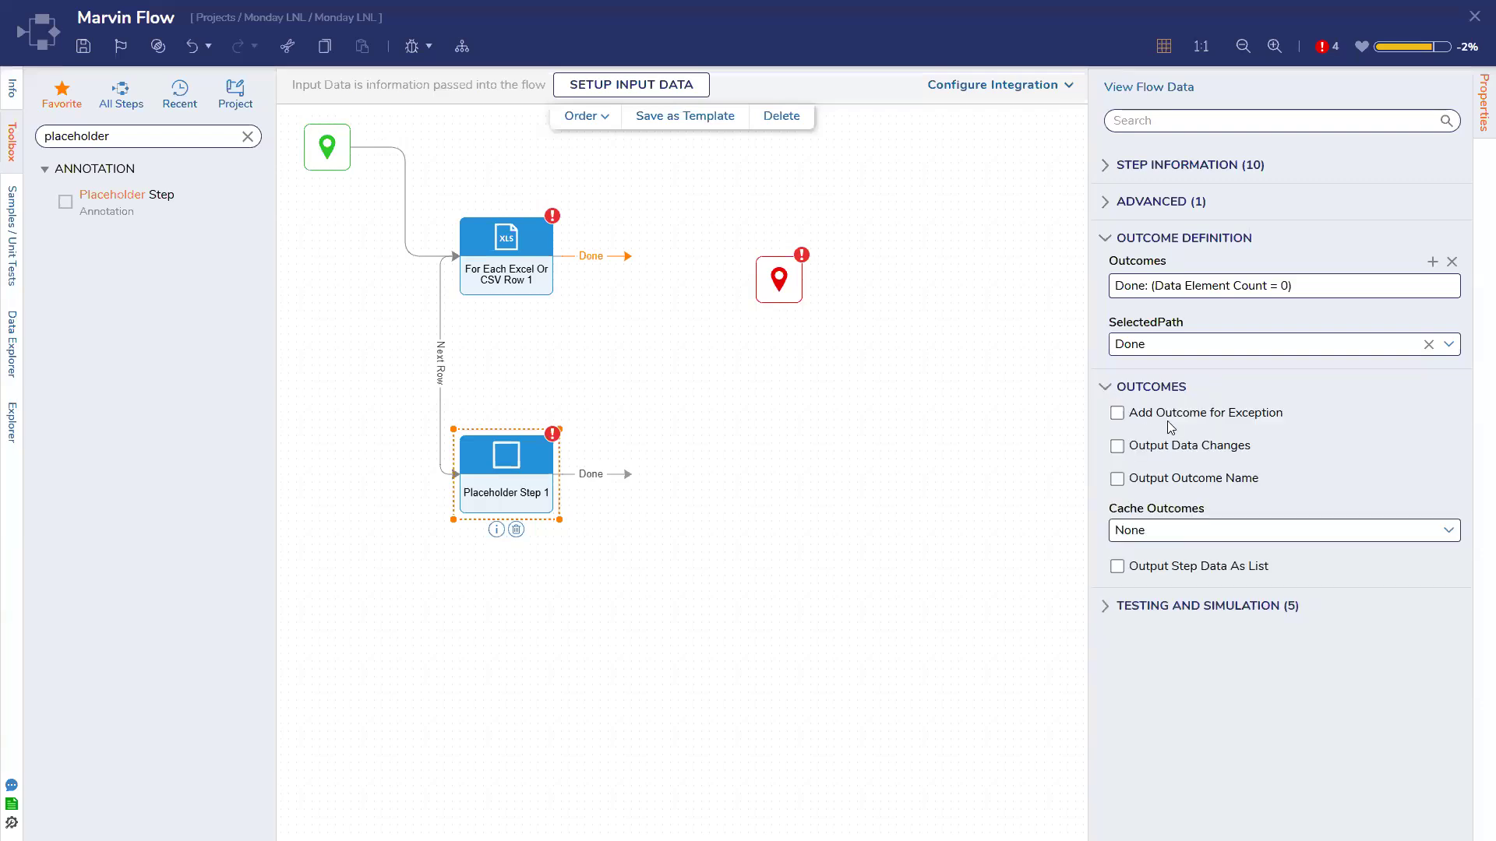
{"action": "left_click", "coordinate": [1167, 416]}
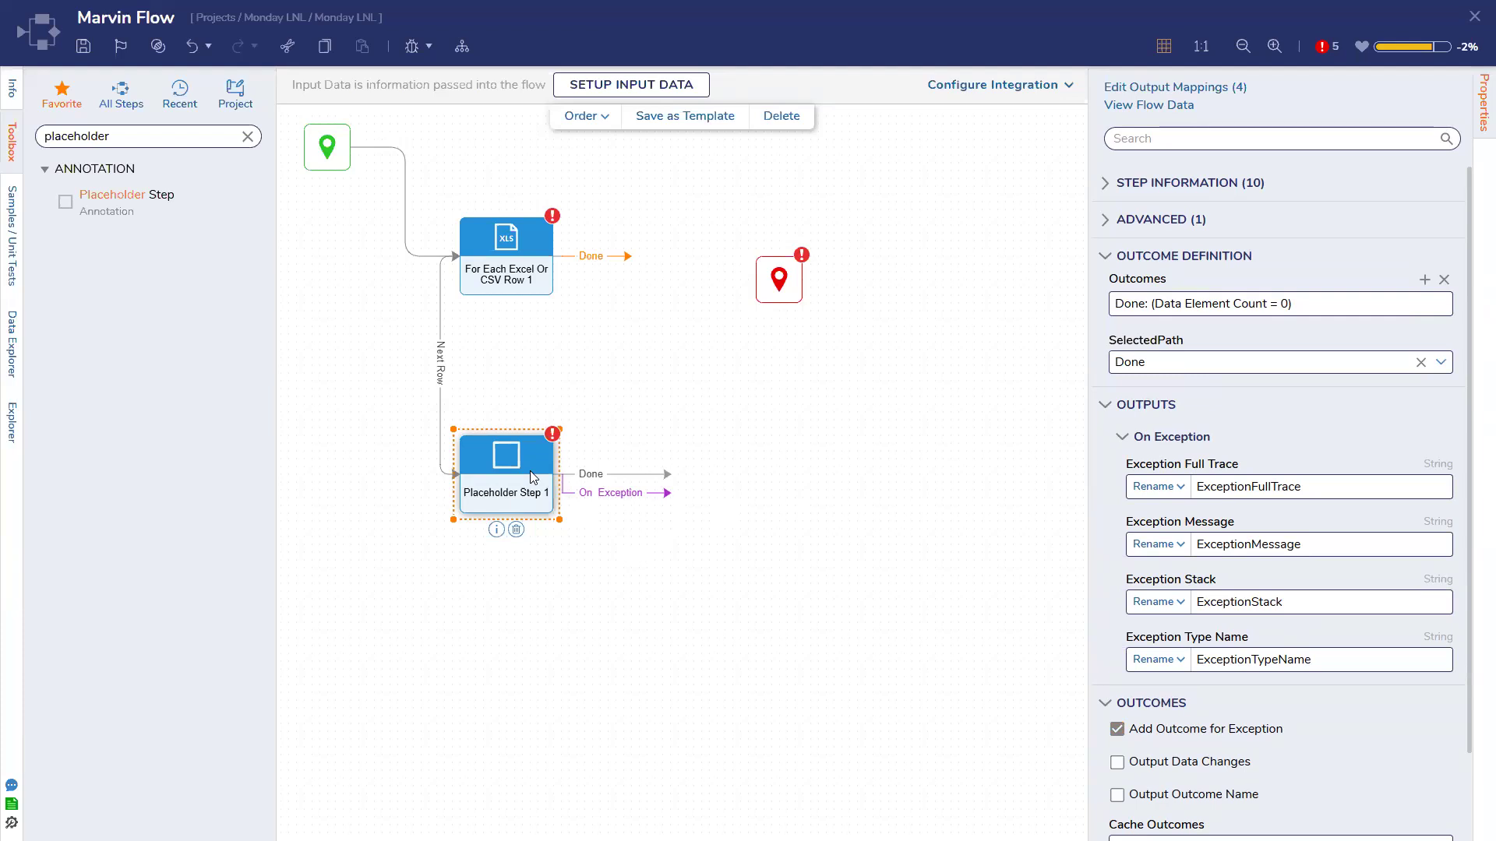
{"action": "left_click", "coordinate": [1027, 481]}
{"action": "key", "text": "ctrl+s"}
{"action": "left_click", "coordinate": [945, 497]}
Route Placeholder Step 1's Done path back to the For Each Excel Or CSV Row step
{"action": "left_click", "coordinate": [493, 250]}
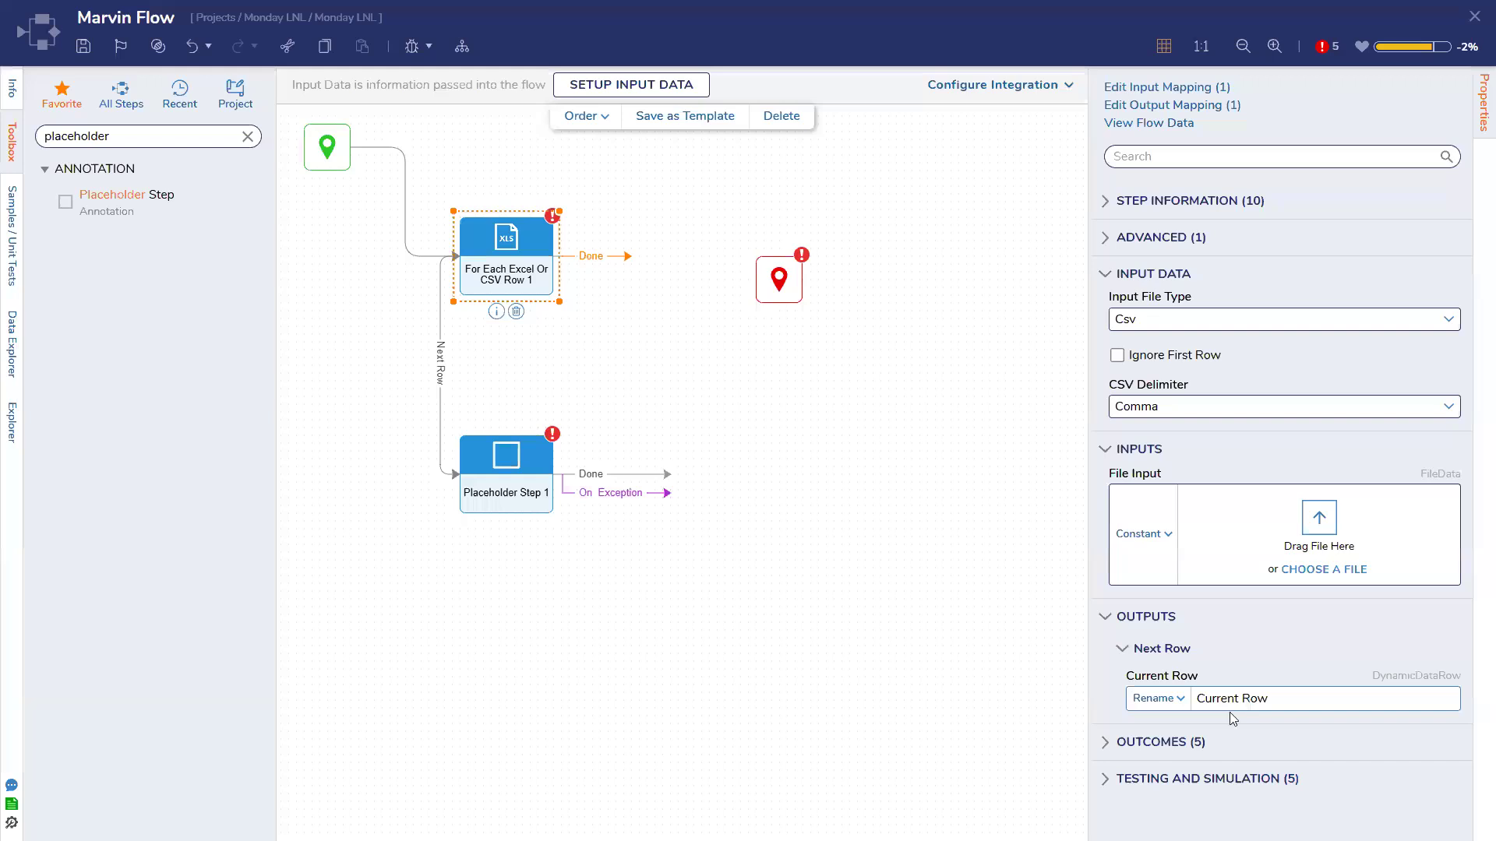
{"action": "left_click", "coordinate": [1347, 703]}
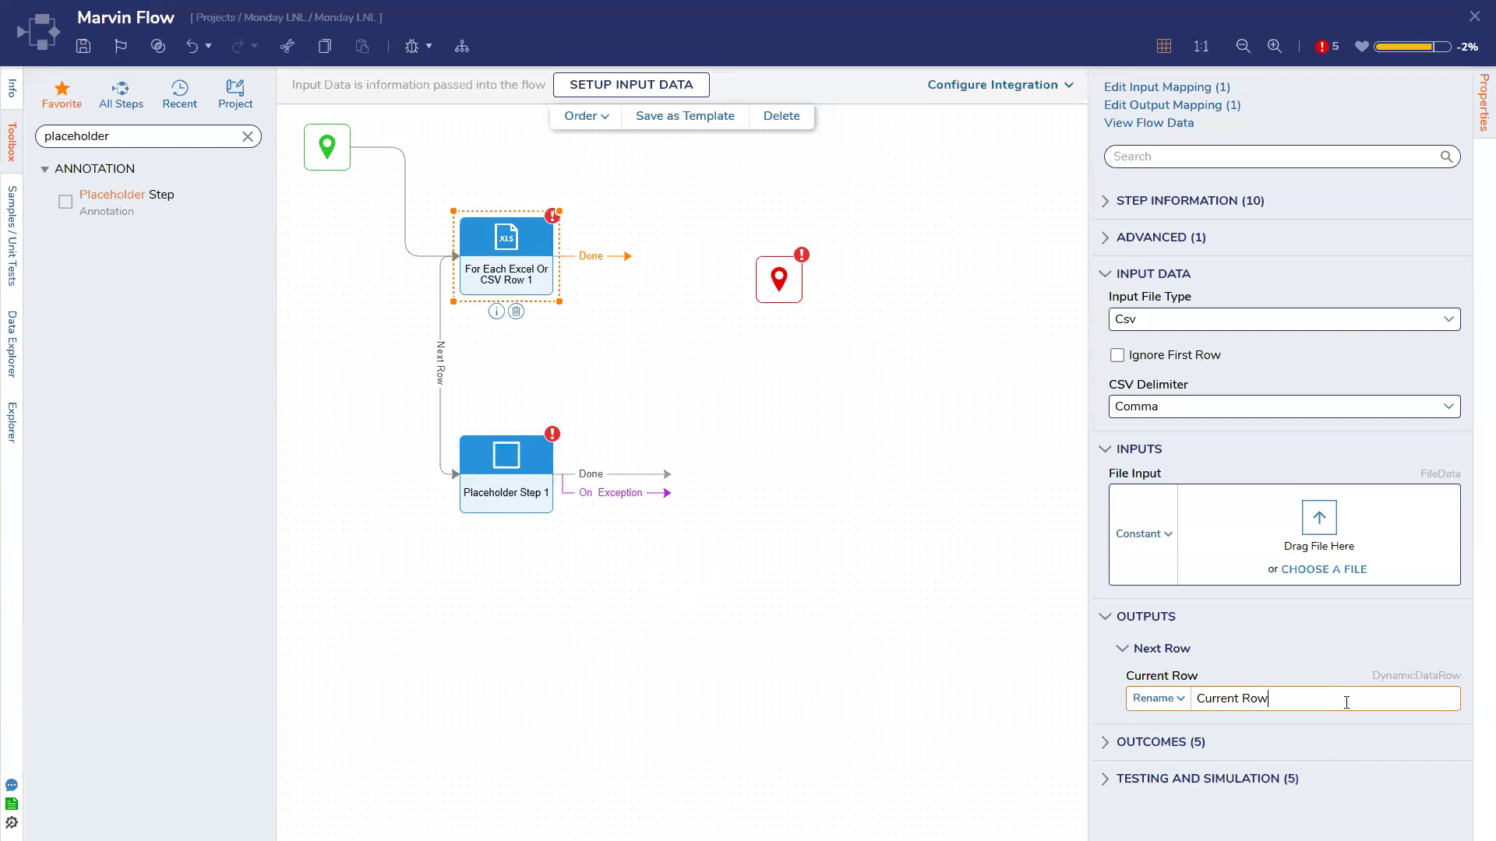
{"action": "left_click_drag", "start_coordinate": [668, 475], "coordinate": [575, 273]}
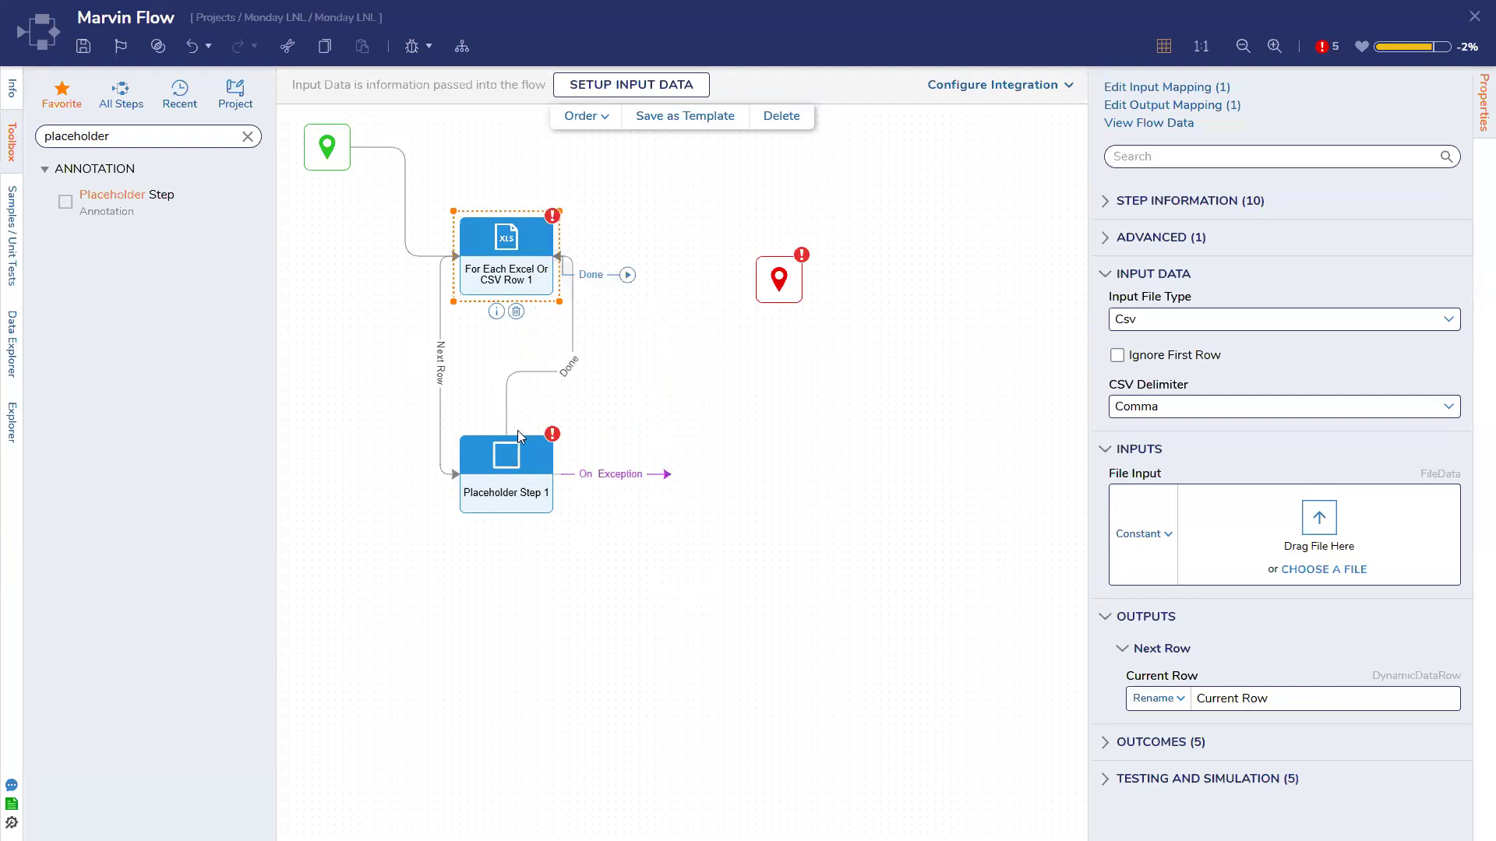
{"action": "left_click_drag", "start_coordinate": [508, 433], "coordinate": [554, 474]}
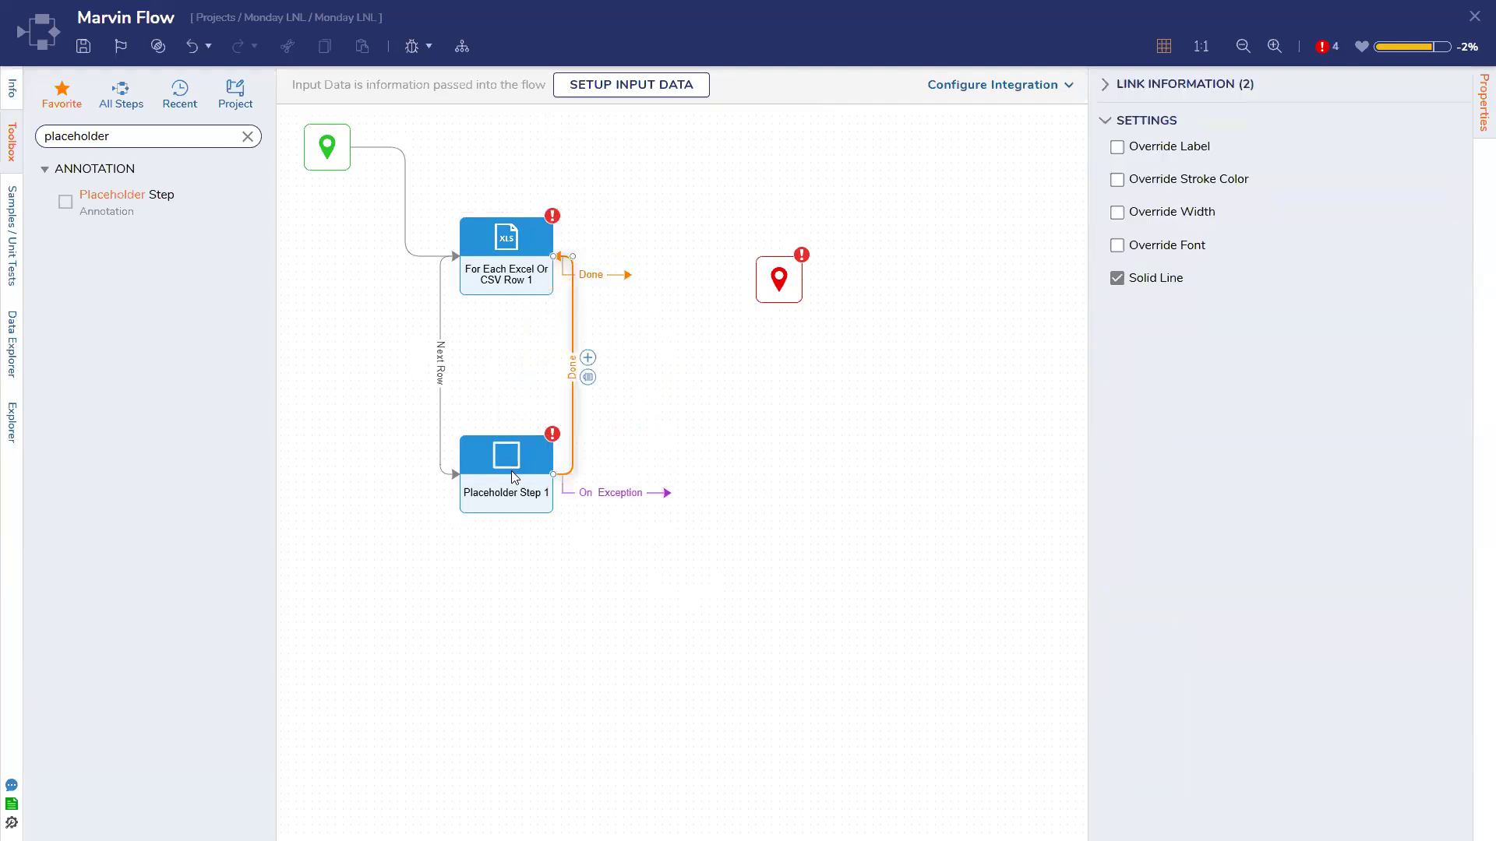
{"action": "left_click", "coordinate": [514, 476]}
{"action": "left_click", "coordinate": [573, 378]}
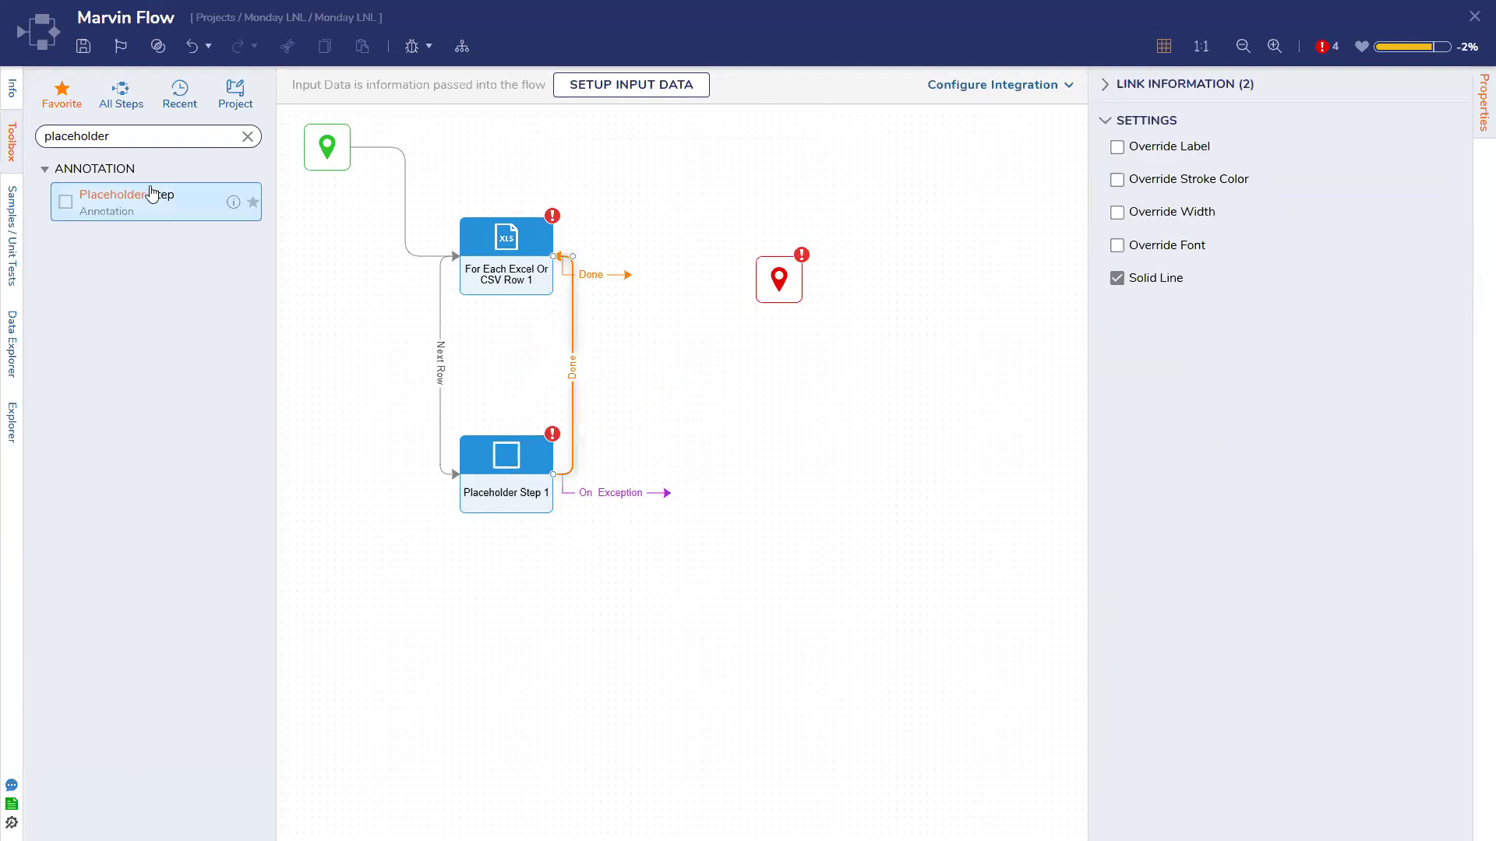
Check Current Row's fields, then connect Placeholder Step 1's On Exception outcome to the end step
{"action": "left_click", "coordinate": [14, 341]}
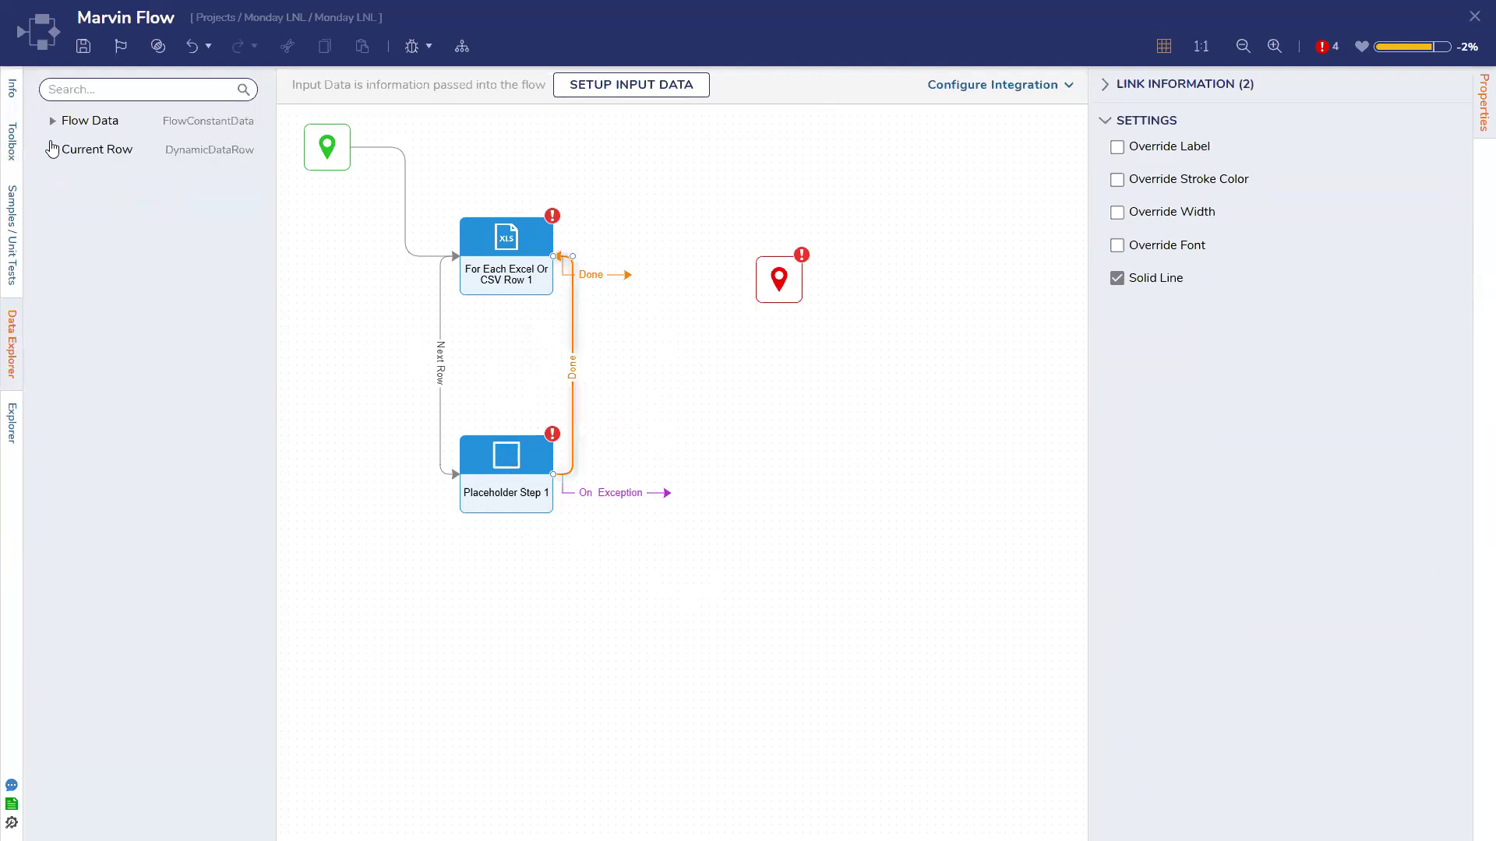
{"action": "left_click", "coordinate": [52, 152]}
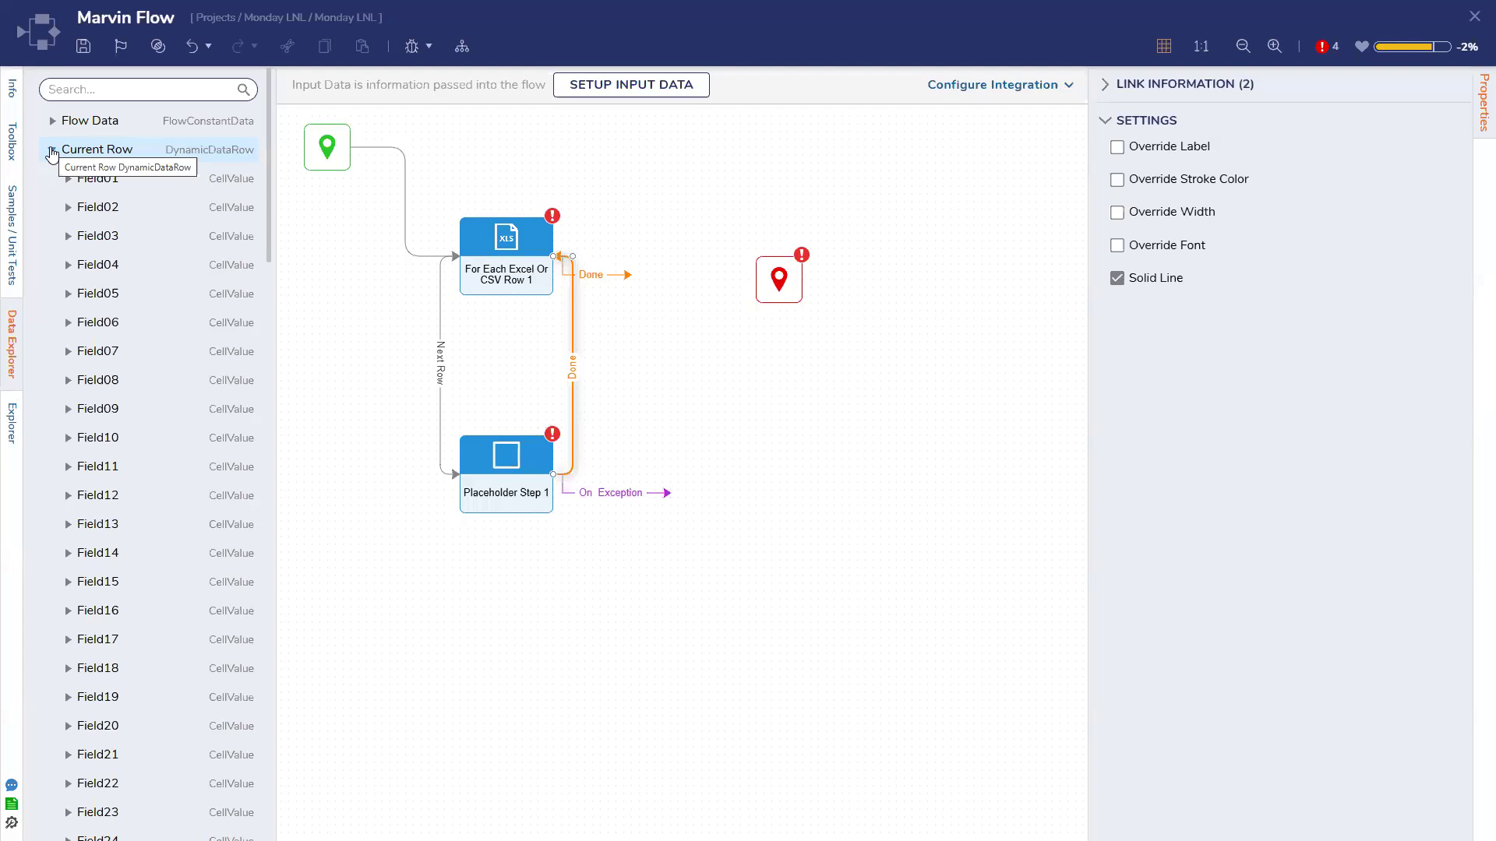
{"action": "left_click_drag", "start_coordinate": [779, 280], "coordinate": [798, 483]}
{"action": "left_click_drag", "start_coordinate": [668, 492], "coordinate": [814, 482]}
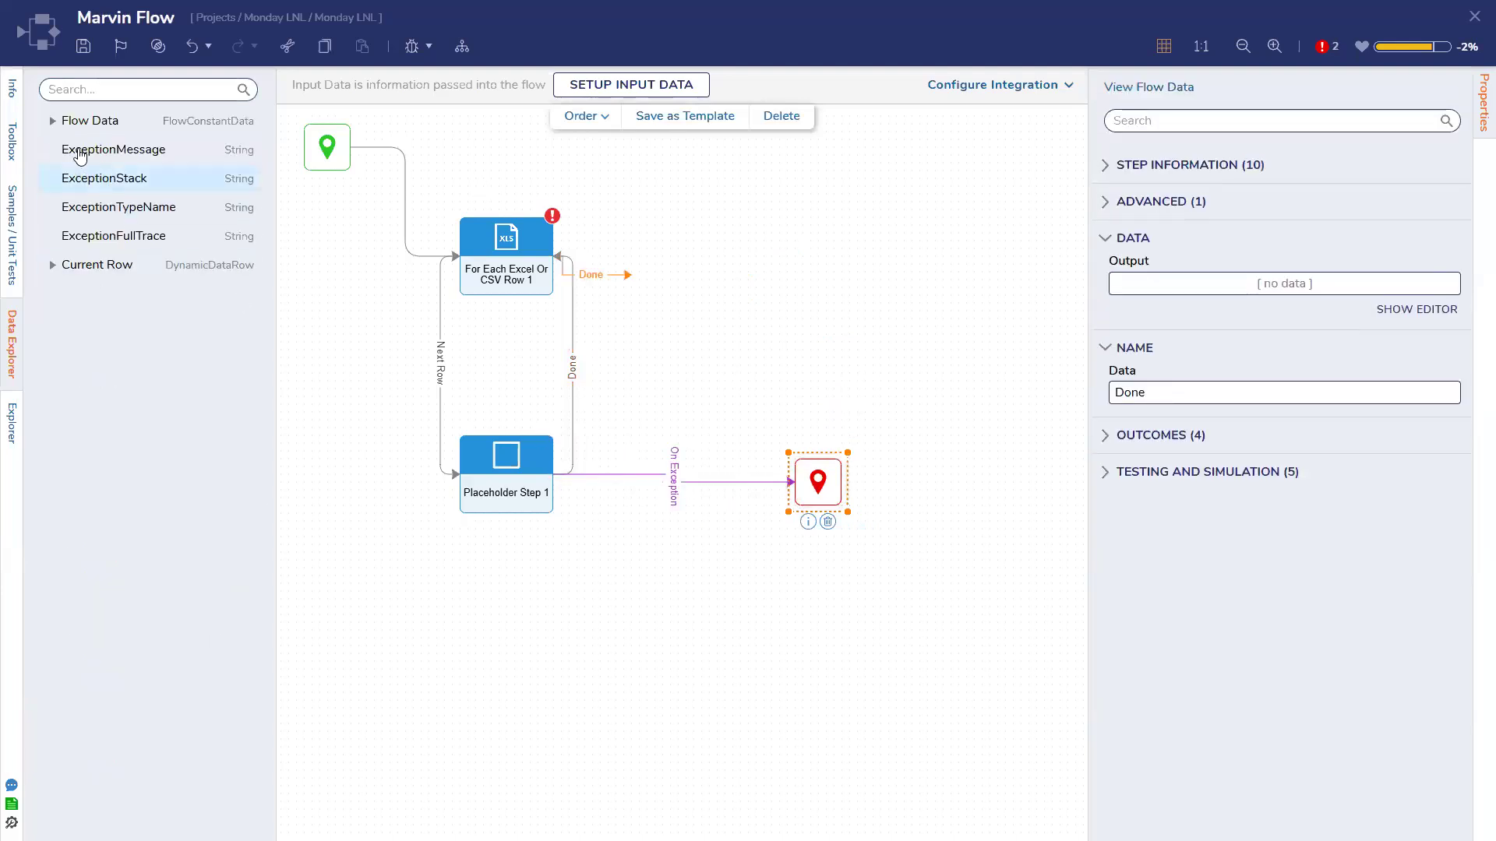
{"action": "left_click", "coordinate": [489, 291]}
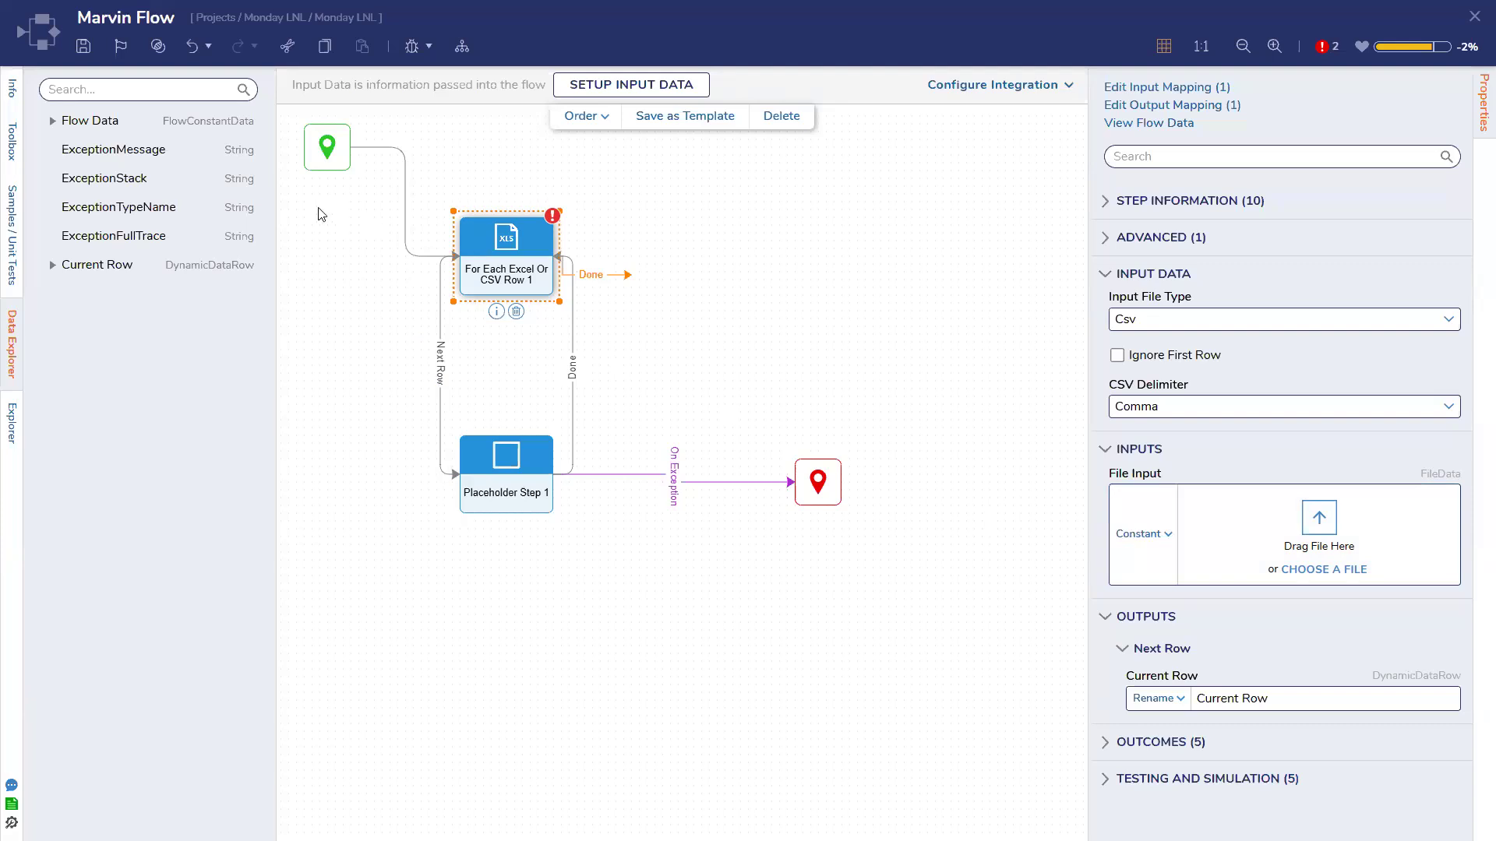
{"action": "left_click", "coordinate": [121, 92]}
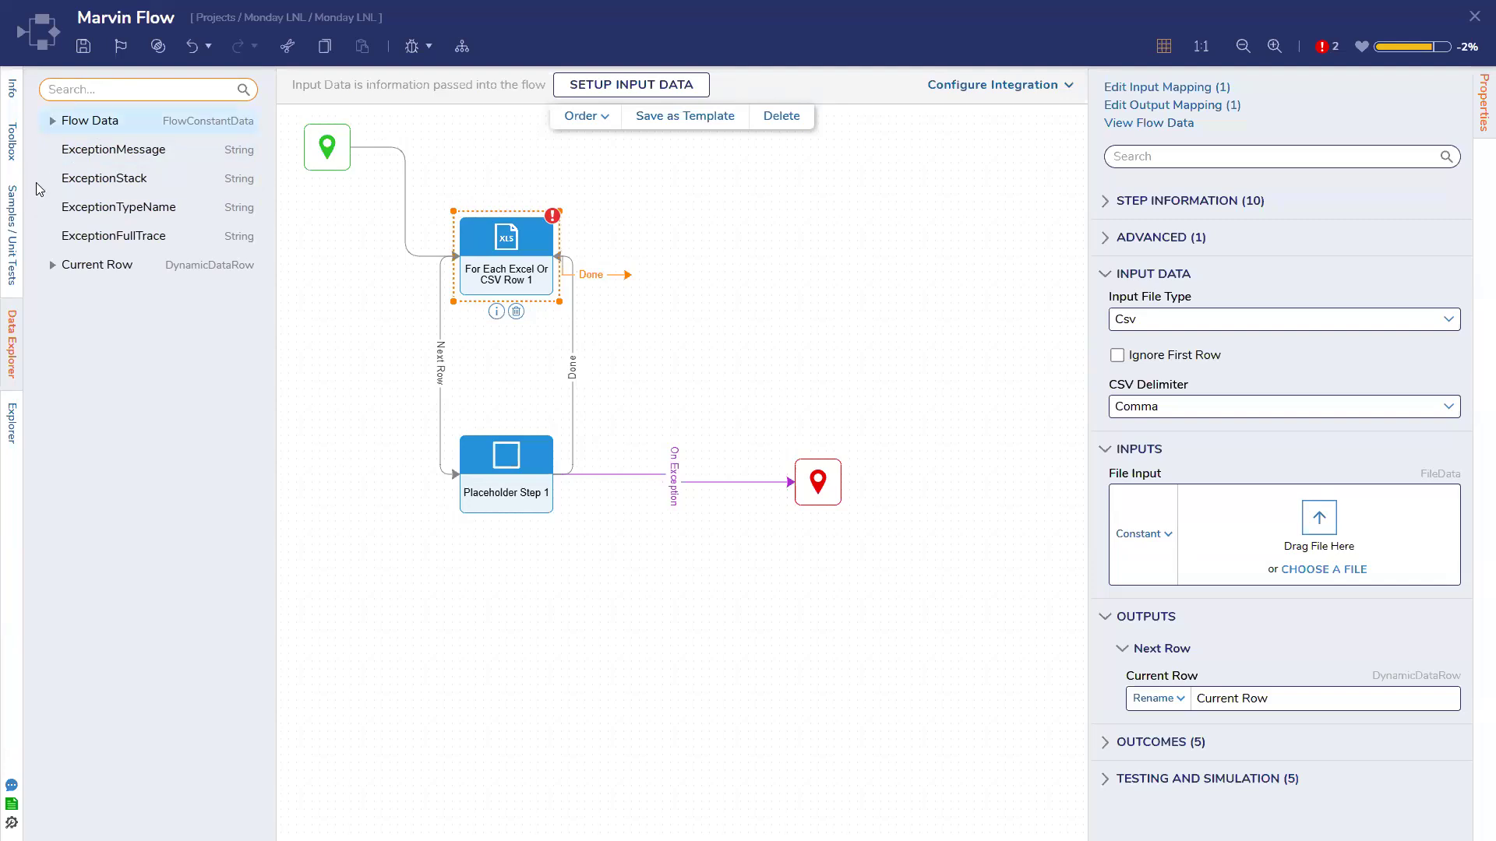
{"action": "left_click", "coordinate": [11, 141]}
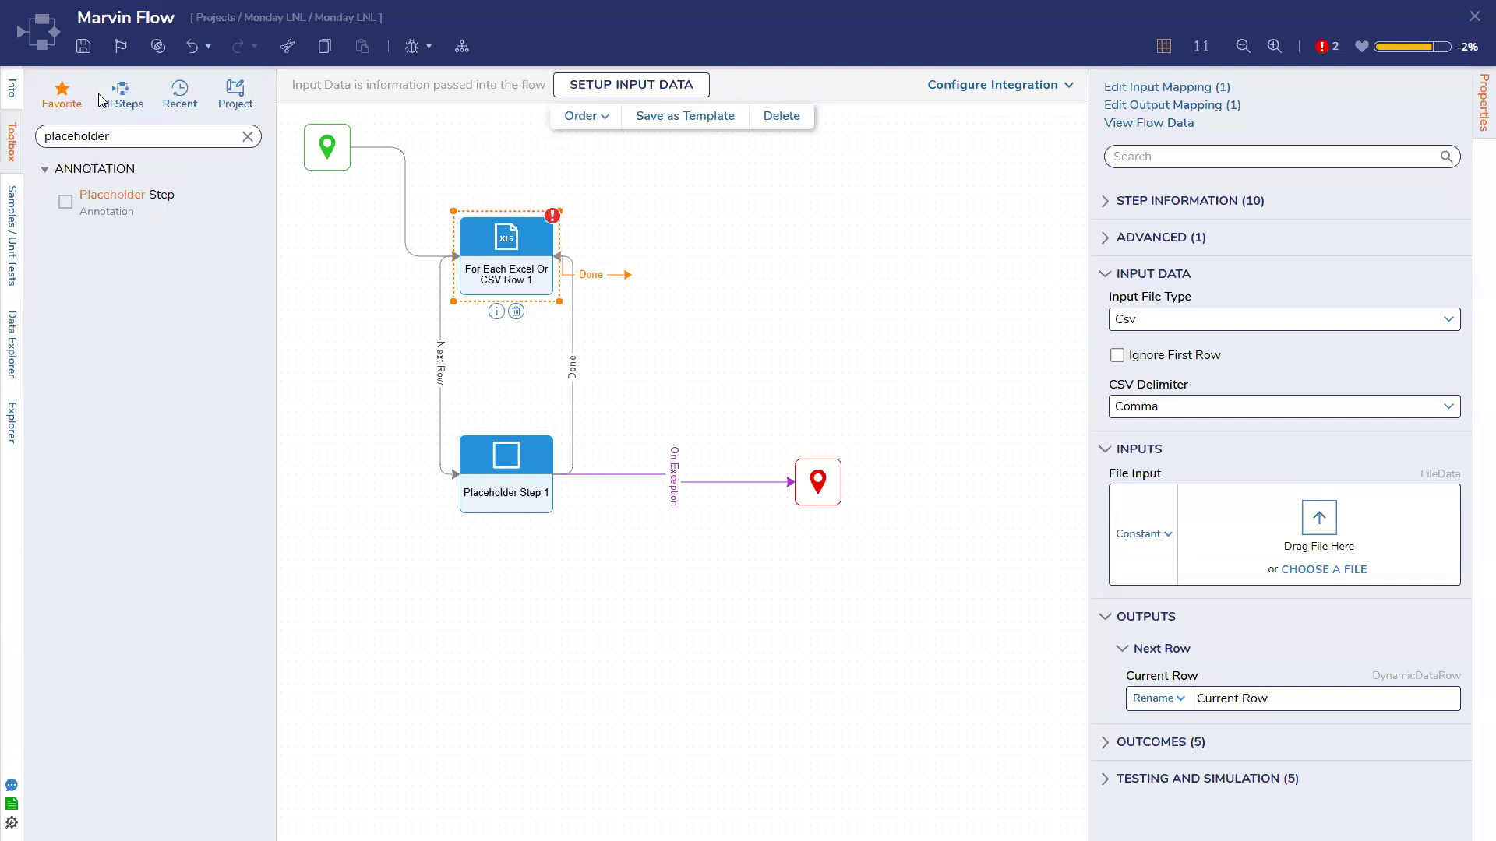
Search steps for 'value', then 'pair', and widen the panel to read the Data Pair step names
{"action": "left_click", "coordinate": [247, 137]}
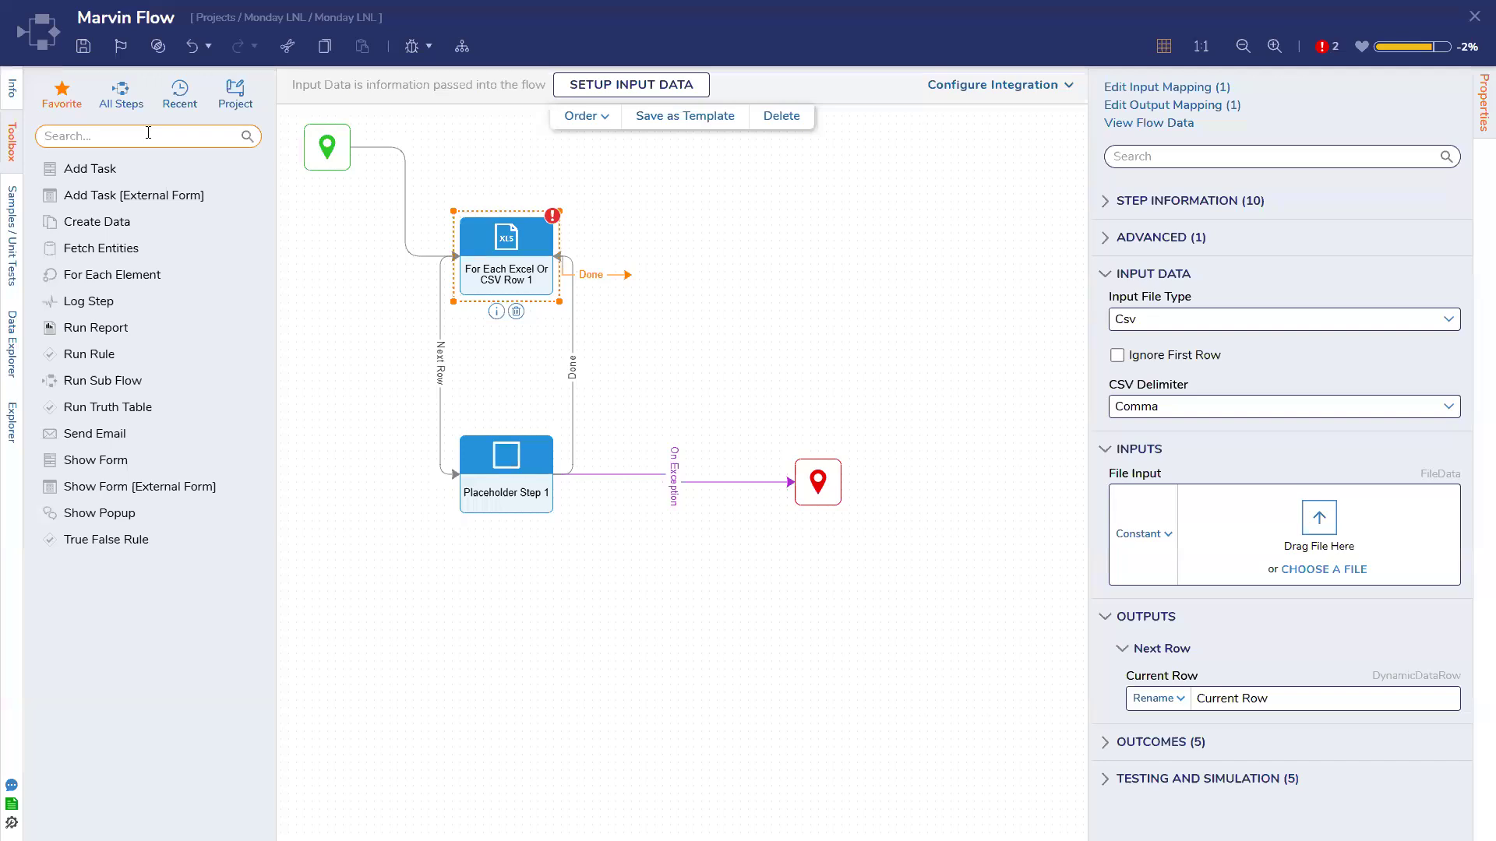
{"action": "type", "text": "value"}
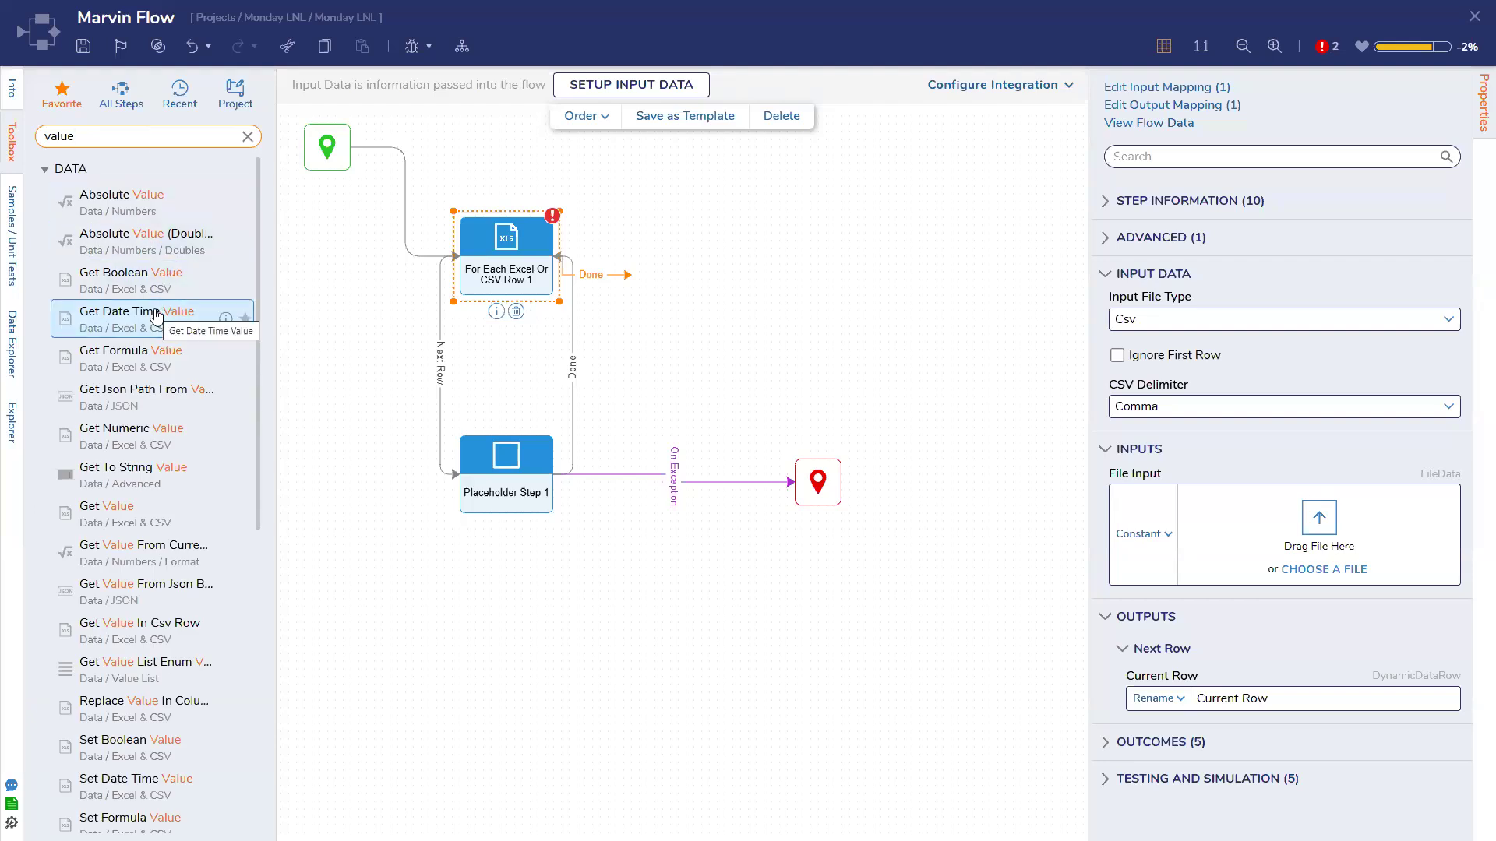
{"action": "type", "text": "pair"}
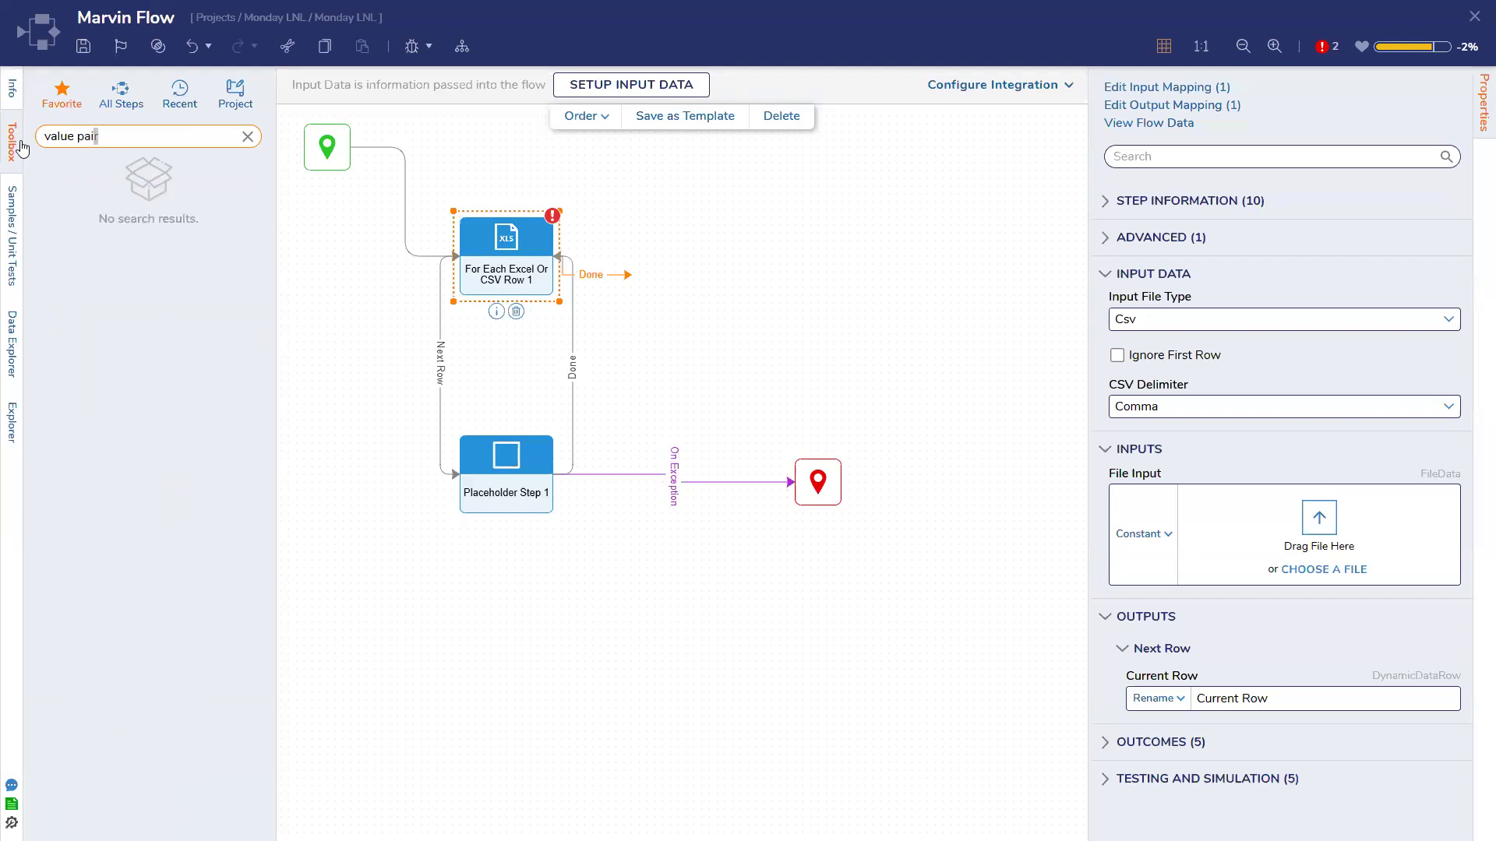
{"action": "key", "text": "BackSpace"}
{"action": "key", "text": "BackSpace"}
{"action": "key", "text": "BackSpace"}
{"action": "key", "text": "BackSpace"}
{"action": "key", "text": "BackSpace"}
{"action": "key", "text": "BackSpace"}
{"action": "key", "text": "BackSpace"}
{"action": "key", "text": "BackSpace"}
{"action": "key", "text": "BackSpace"}
{"action": "type", "text": "pair"}
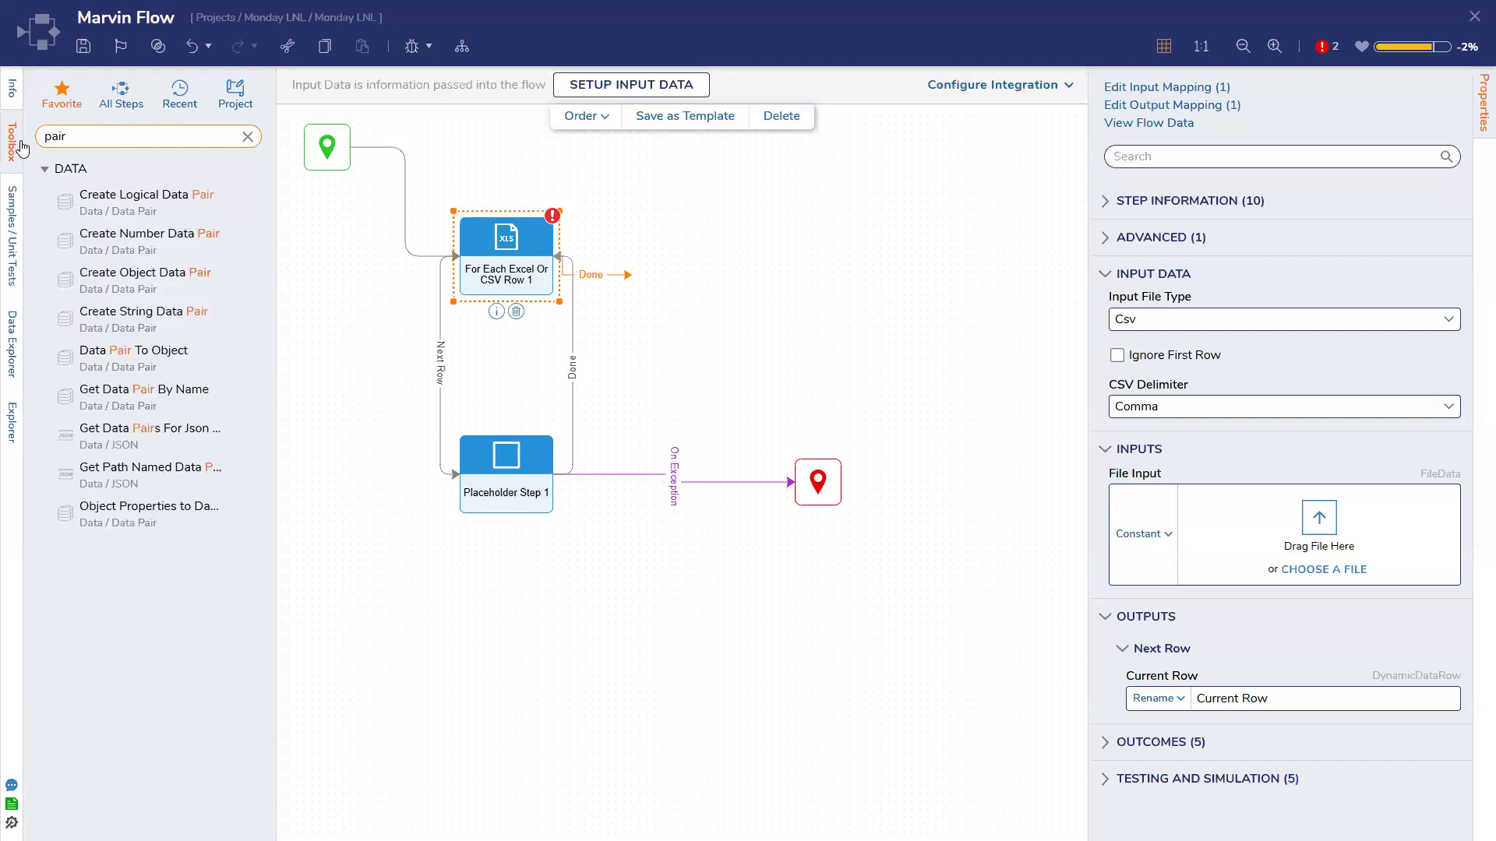
{"action": "left_click_drag", "start_coordinate": [307, 310], "coordinate": [353, 310]}
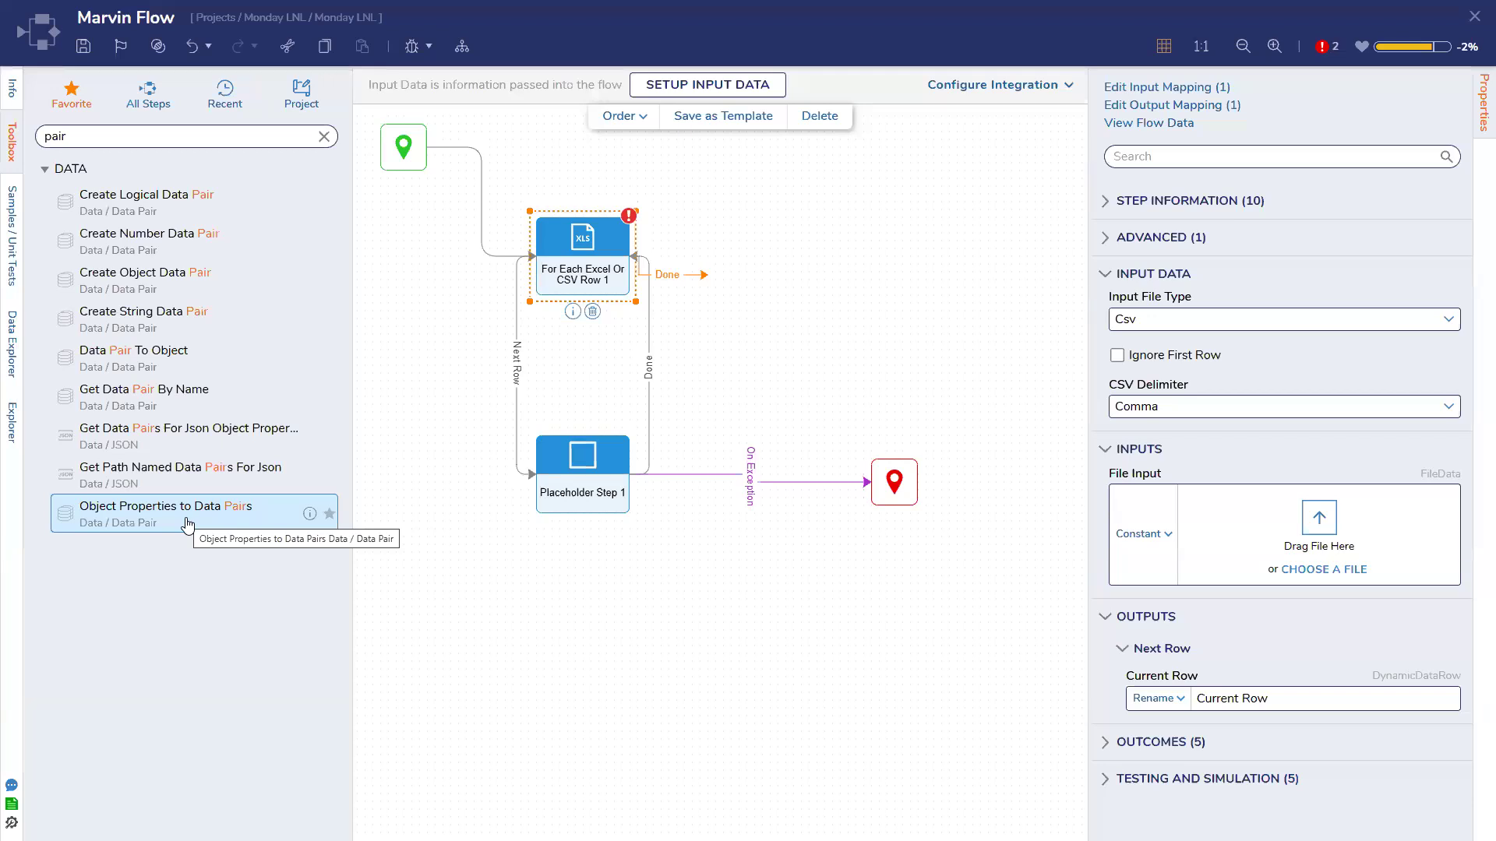
Add Object Properties to Data Pairs on the Next Row path, mapping its O input to Current Row
{"action": "left_click_drag", "start_coordinate": [187, 527], "coordinate": [426, 477]}
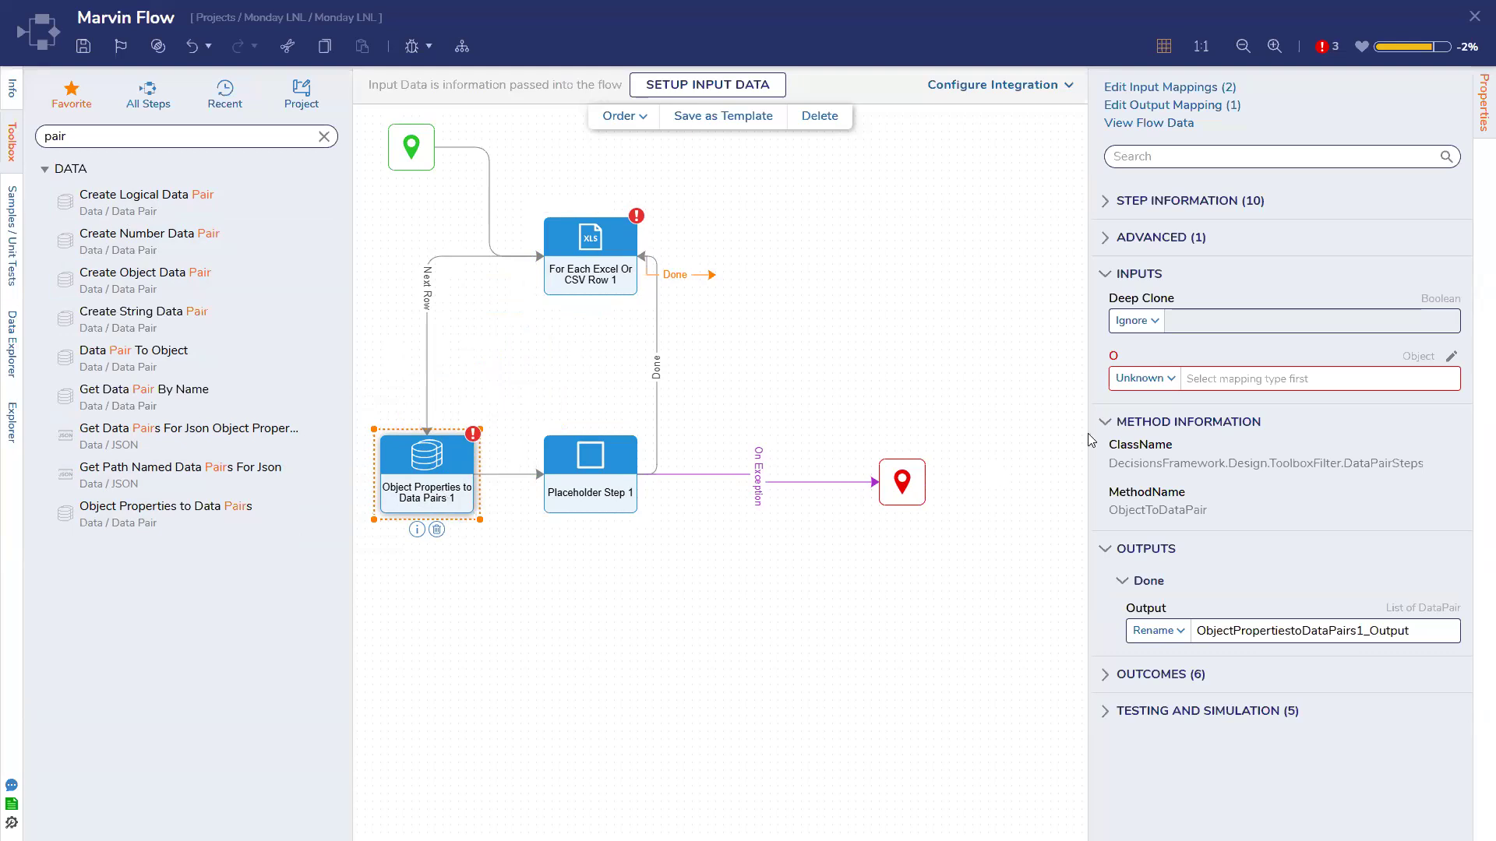
{"action": "left_click", "coordinate": [1451, 358]}
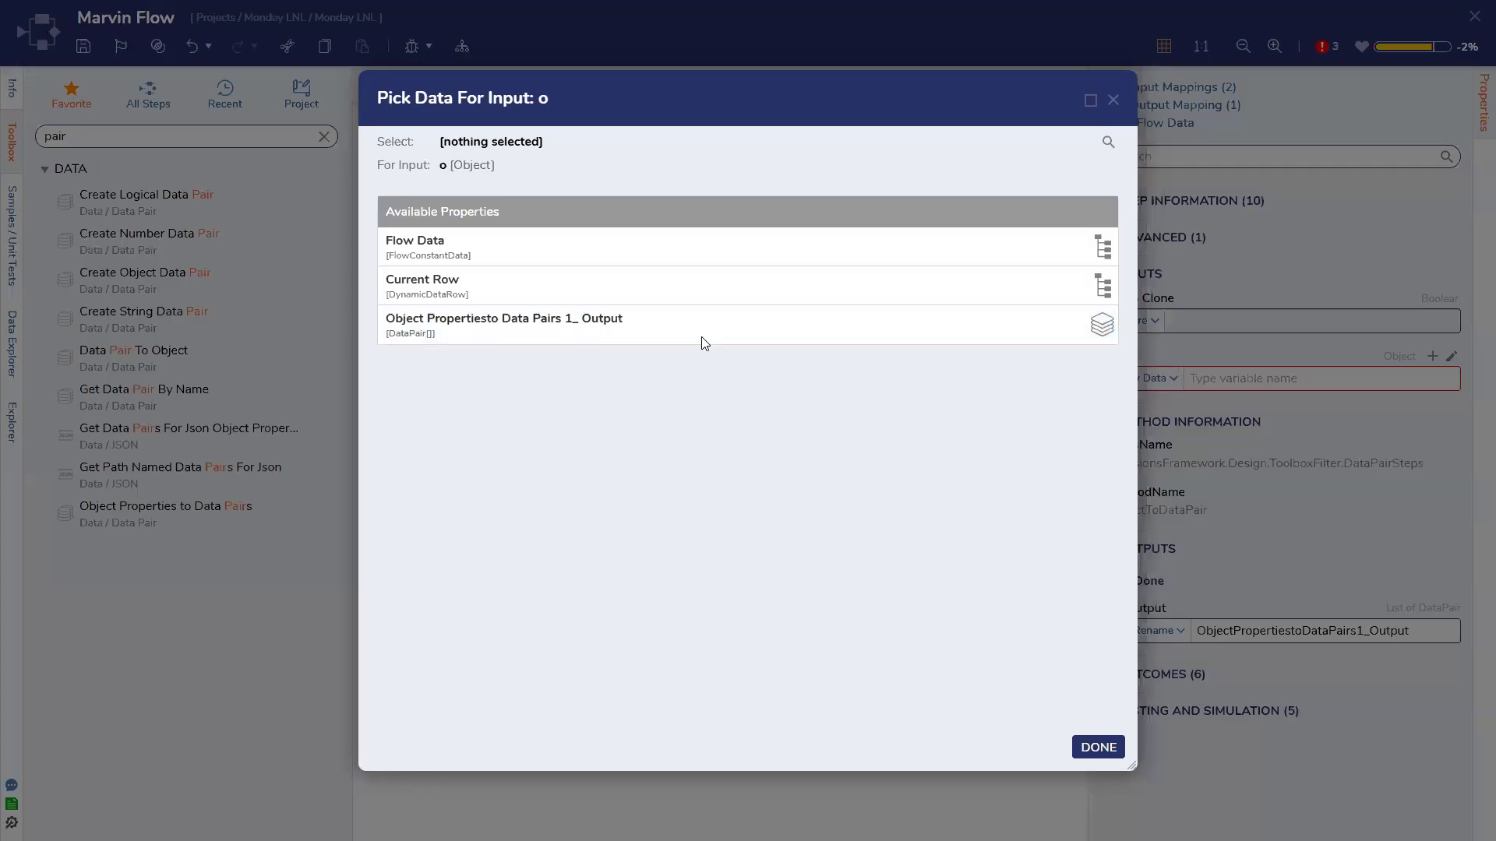
{"action": "left_click", "coordinate": [620, 289]}
{"action": "left_click", "coordinate": [1097, 748]}
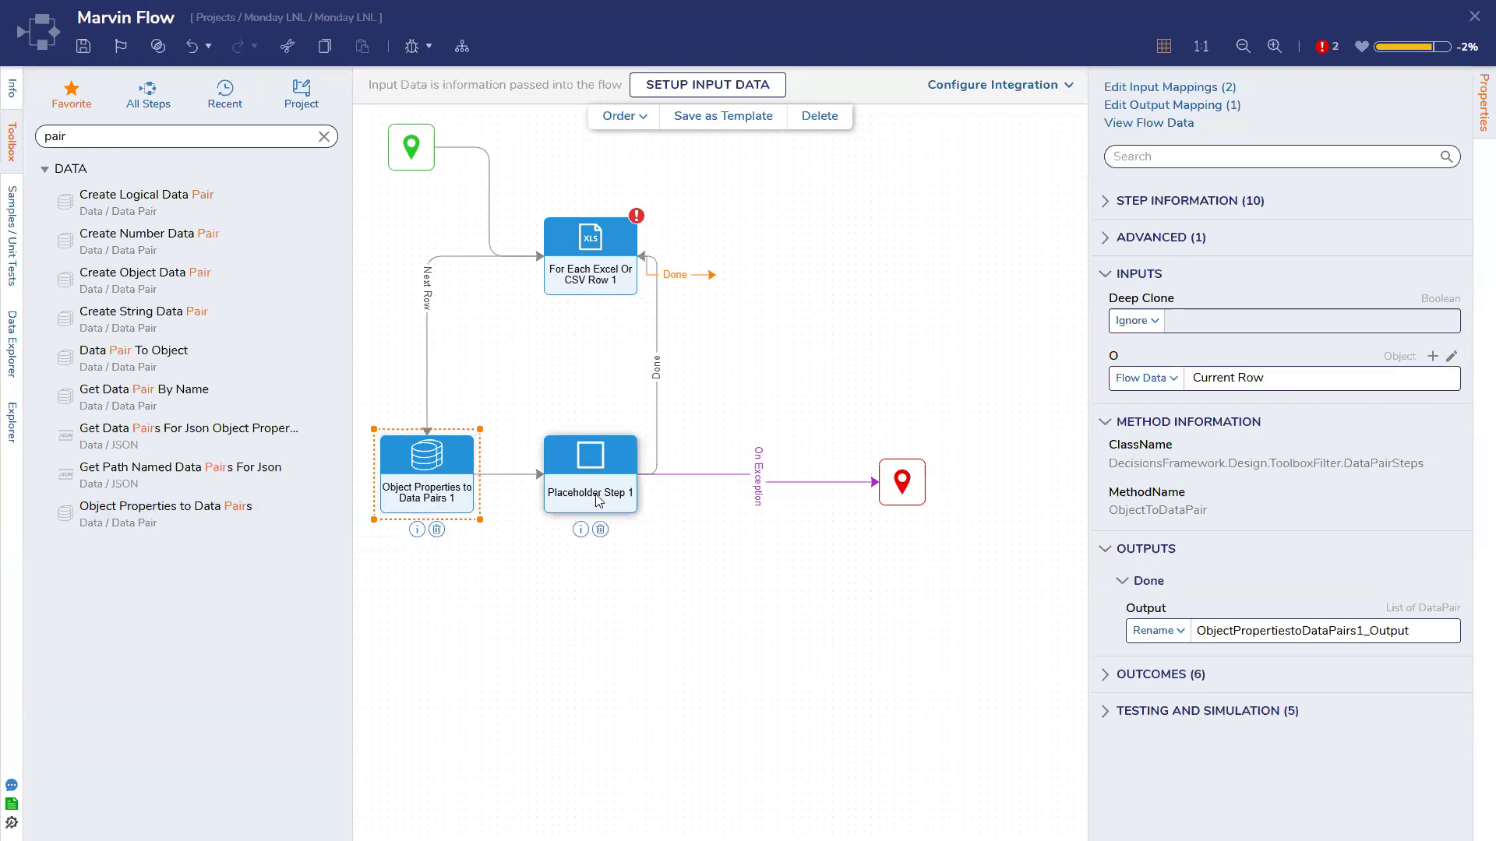
{"action": "left_click", "coordinate": [586, 230]}
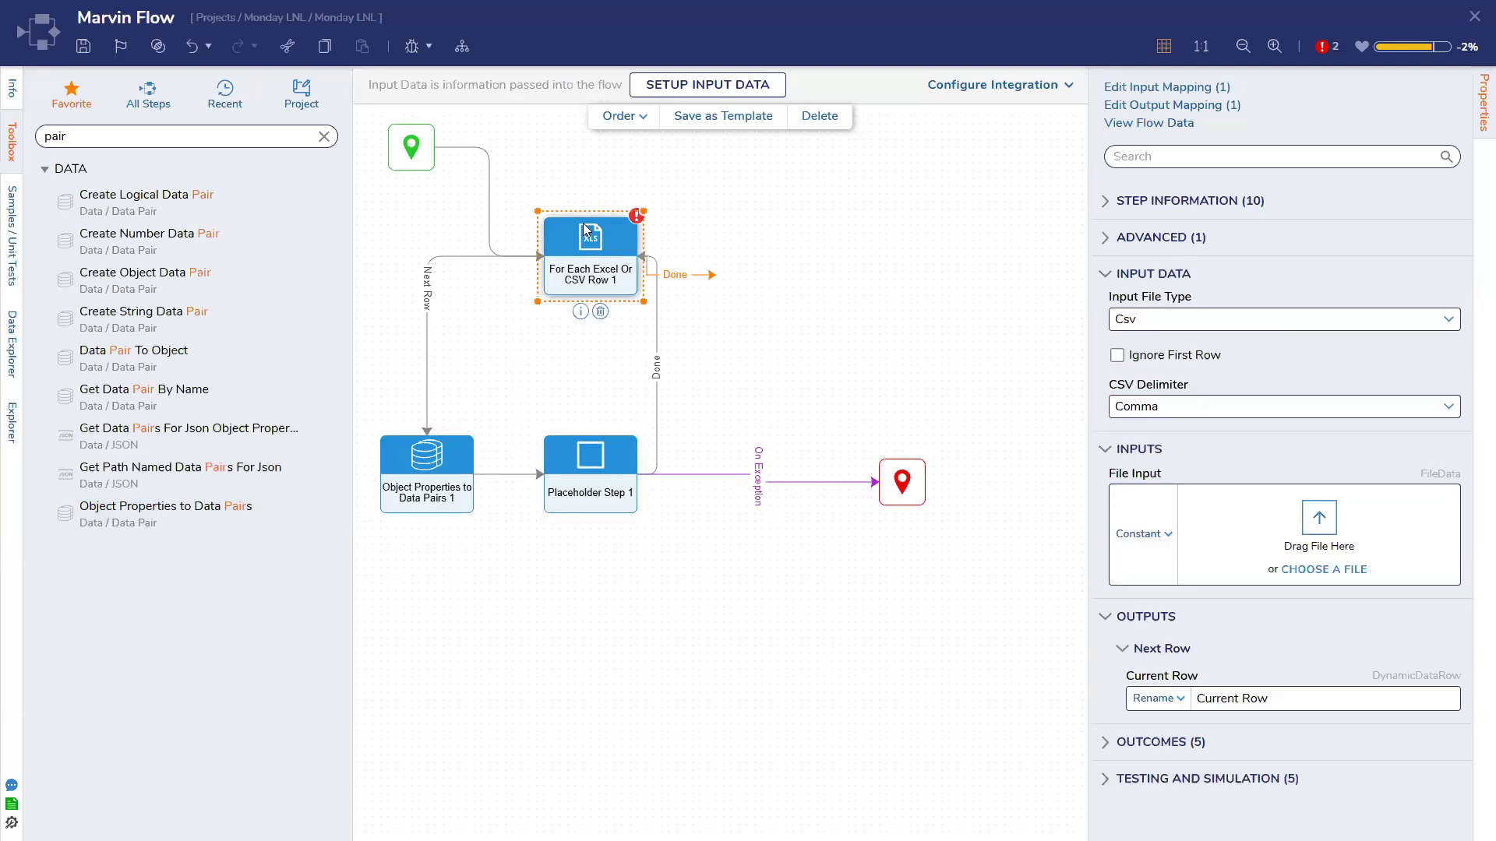
Supply I-9 Data.csv as the For Each step's file input
{"action": "left_click", "coordinate": [802, 478]}
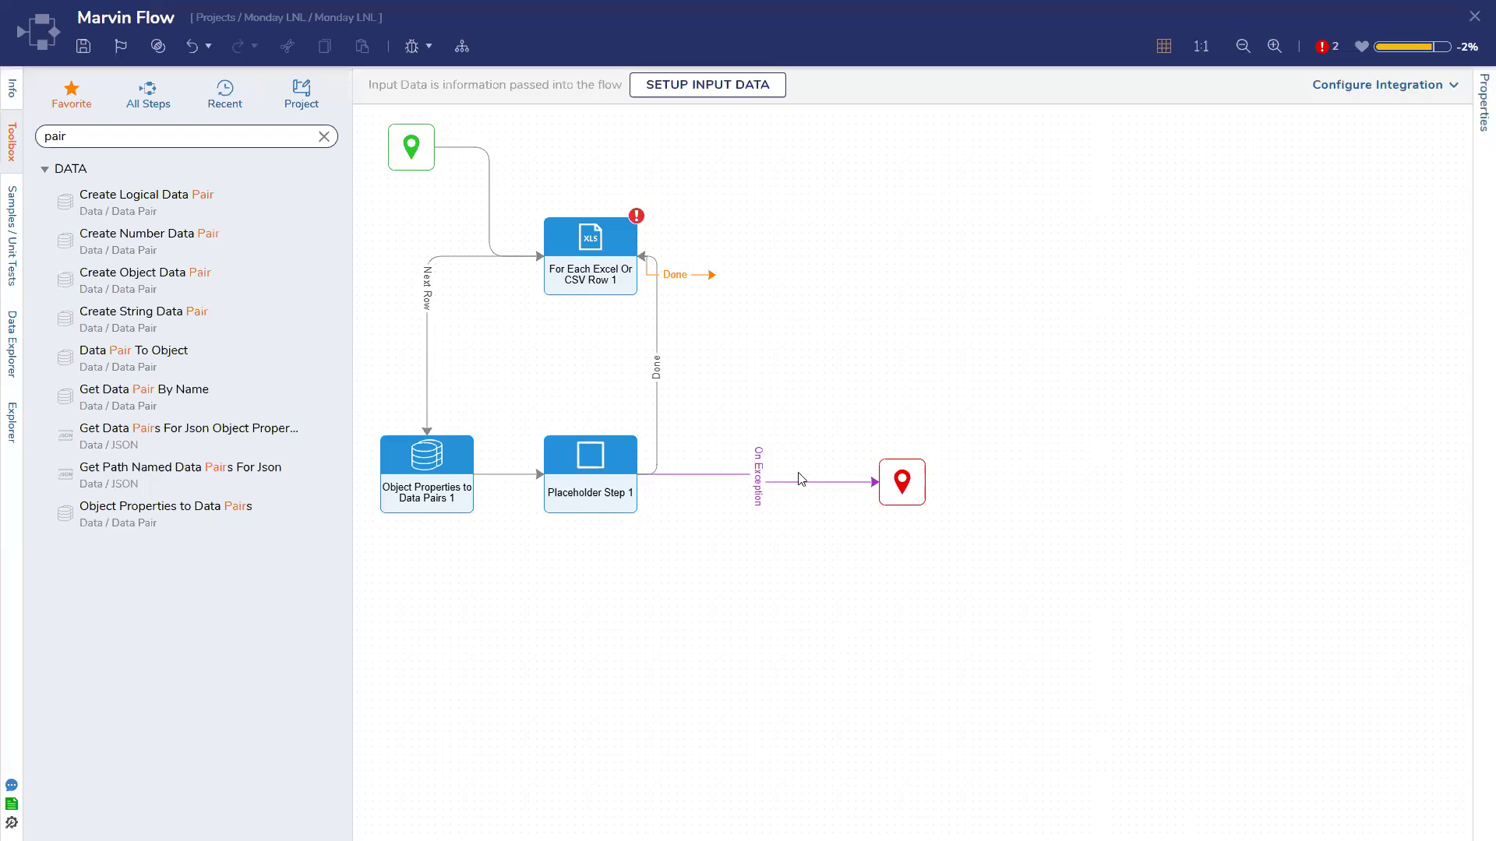
{"action": "left_click", "coordinate": [612, 248]}
{"action": "left_click", "coordinate": [886, 382]}
{"action": "left_click_drag", "start_coordinate": [1289, 386], "coordinate": [1326, 483]}
{"action": "left_click", "coordinate": [609, 236]}
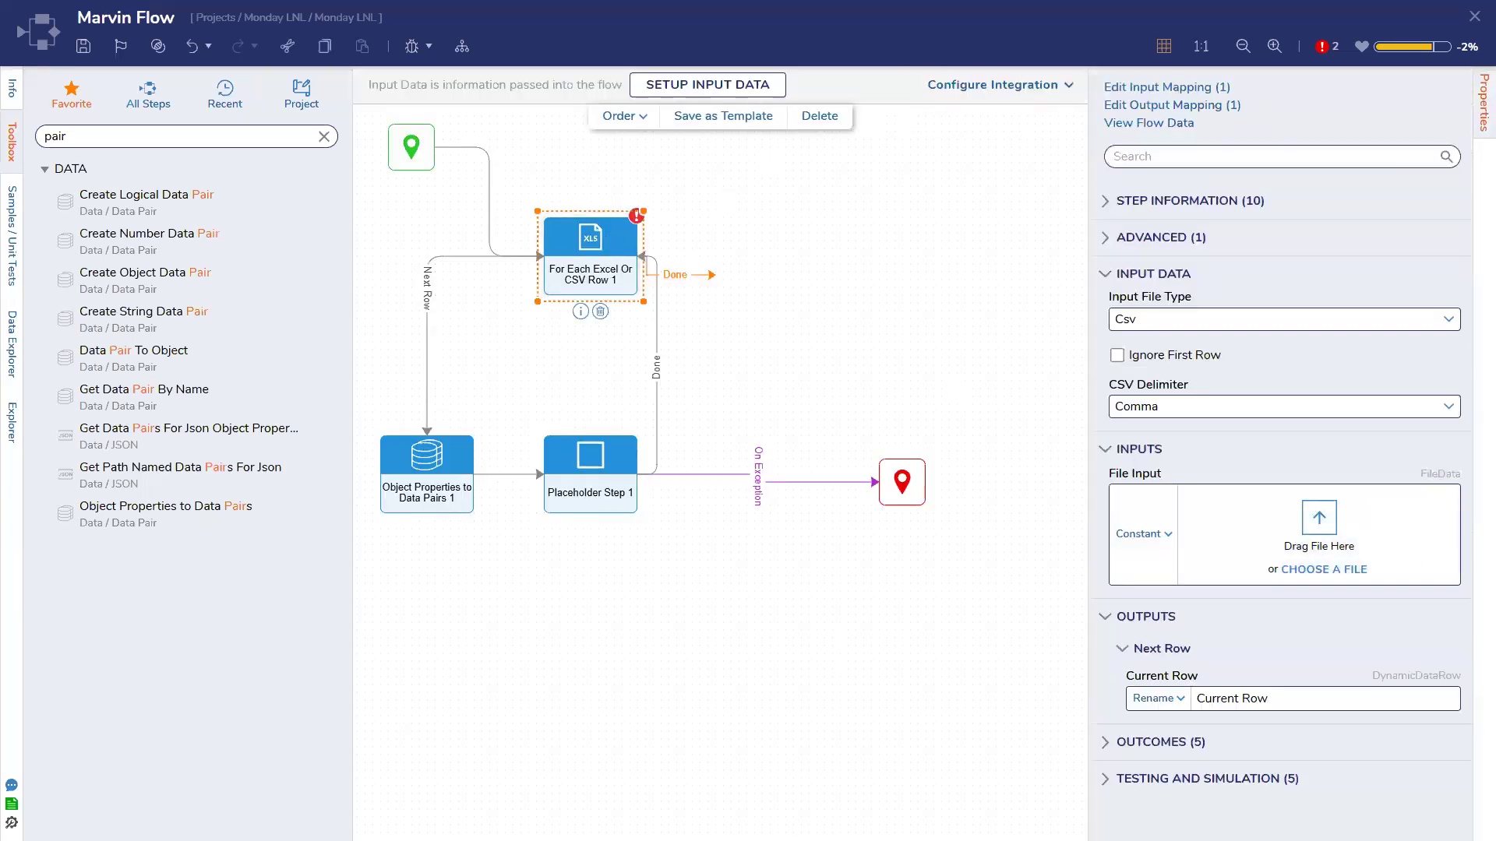
{"action": "left_click_drag", "start_coordinate": [1394, 315], "coordinate": [1306, 530]}
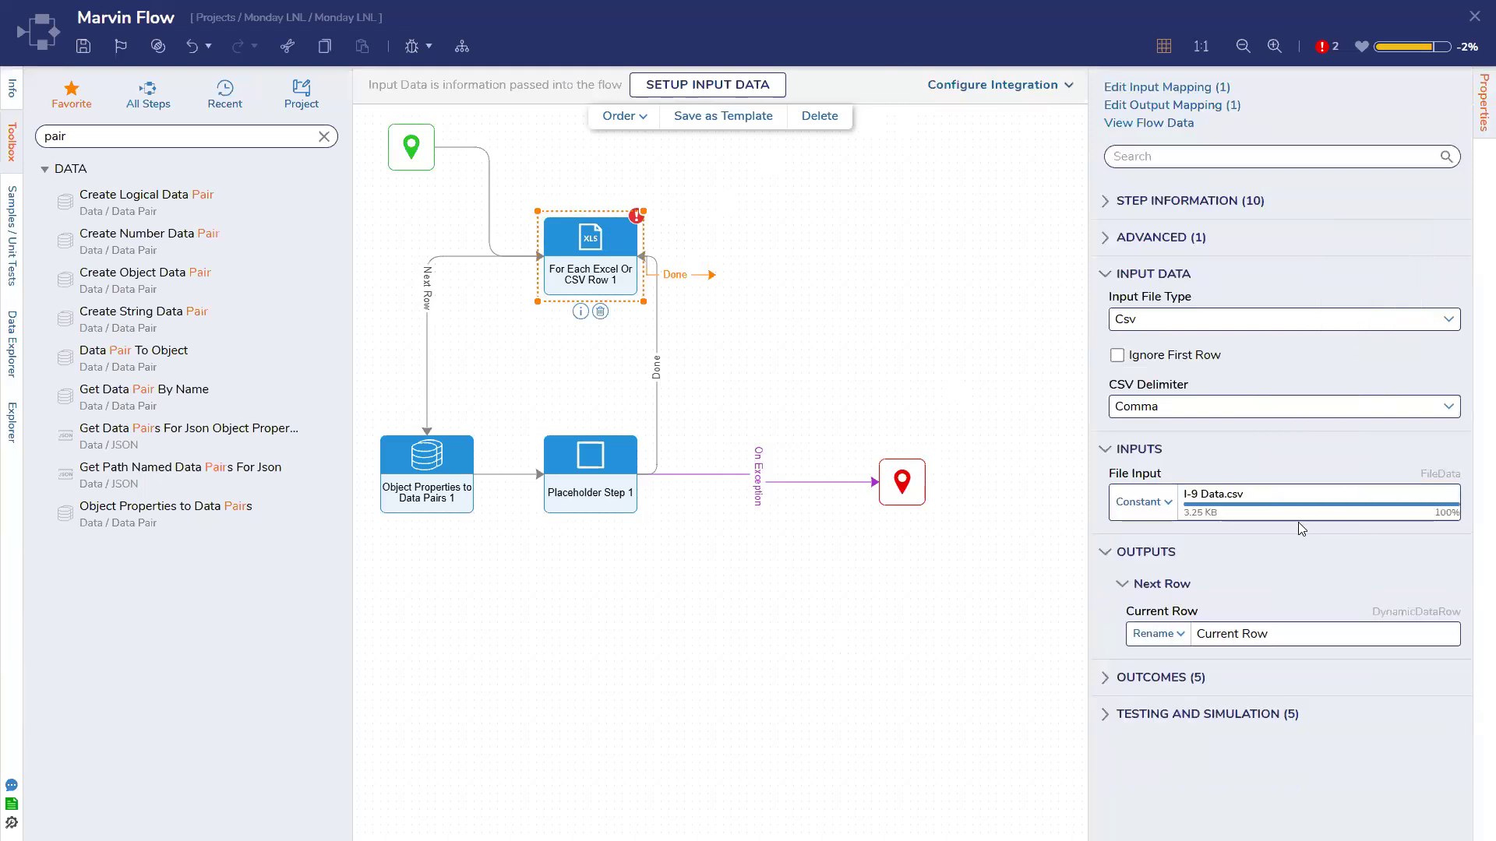
Connect the For Each Done path to the end step, enable Ignore First Row, and review errors
{"action": "left_click", "coordinate": [709, 276]}
{"action": "left_click", "coordinate": [931, 120]}
{"action": "left_click_drag", "start_coordinate": [712, 274], "coordinate": [901, 479]}
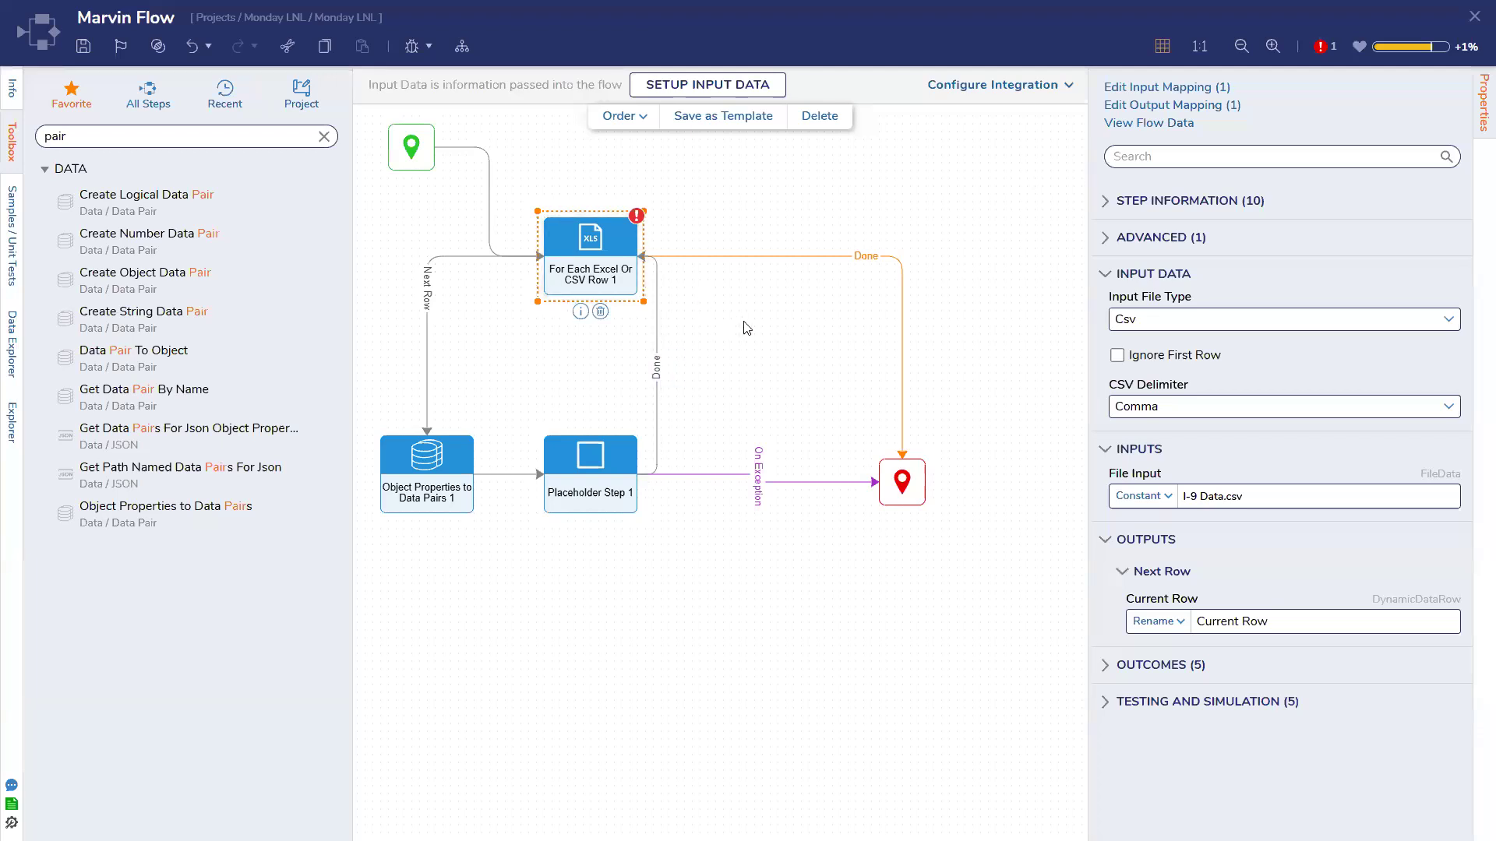
{"action": "left_click", "coordinate": [1119, 356]}
{"action": "left_click", "coordinate": [1321, 48]}
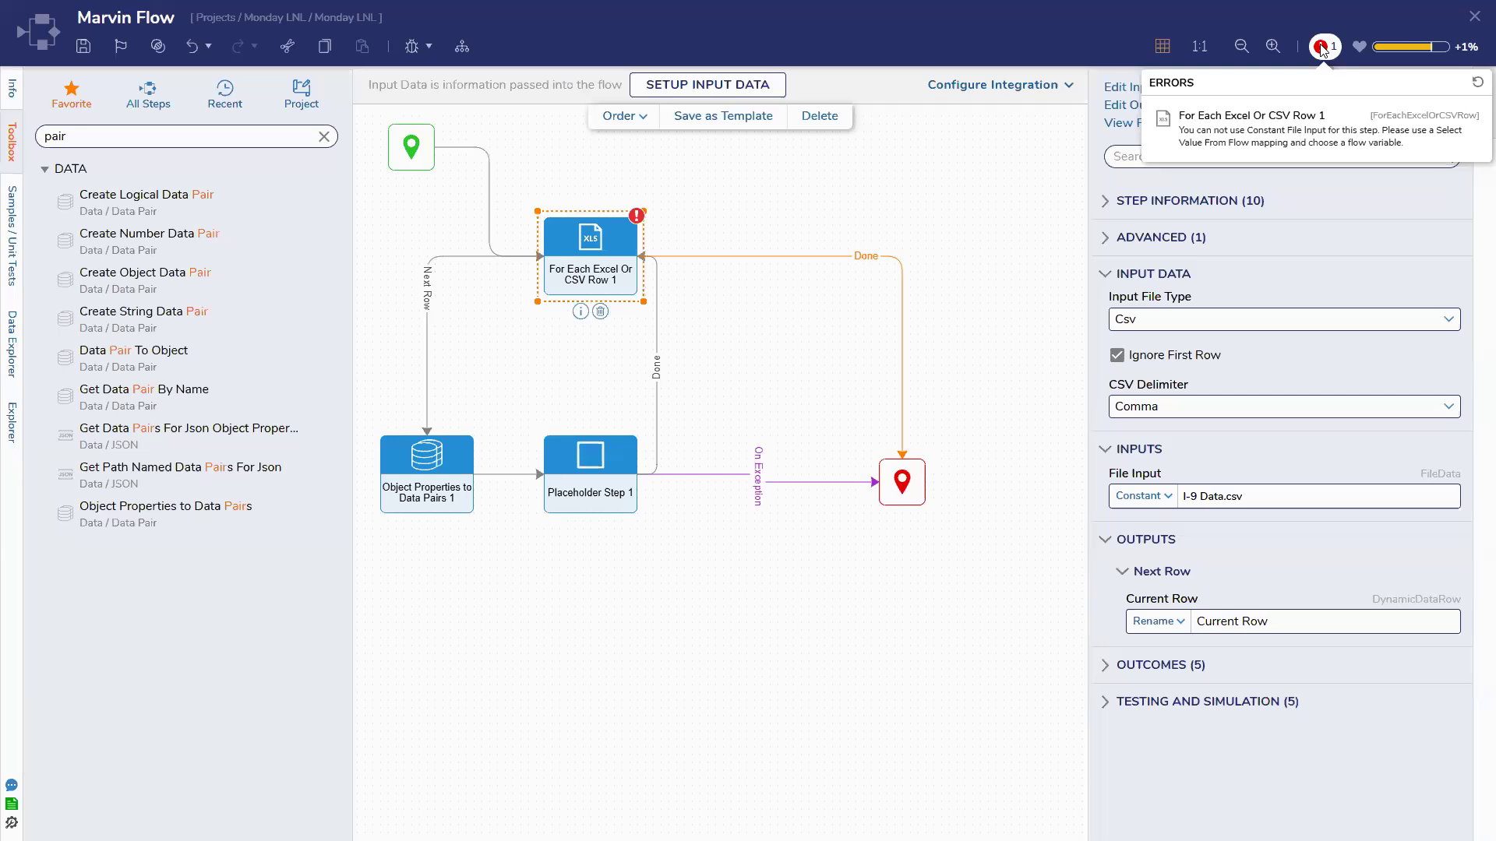
Define a flow input named File of type File Data and save the input definitions
{"action": "left_click", "coordinate": [697, 84]}
{"action": "type", "text": "File"}
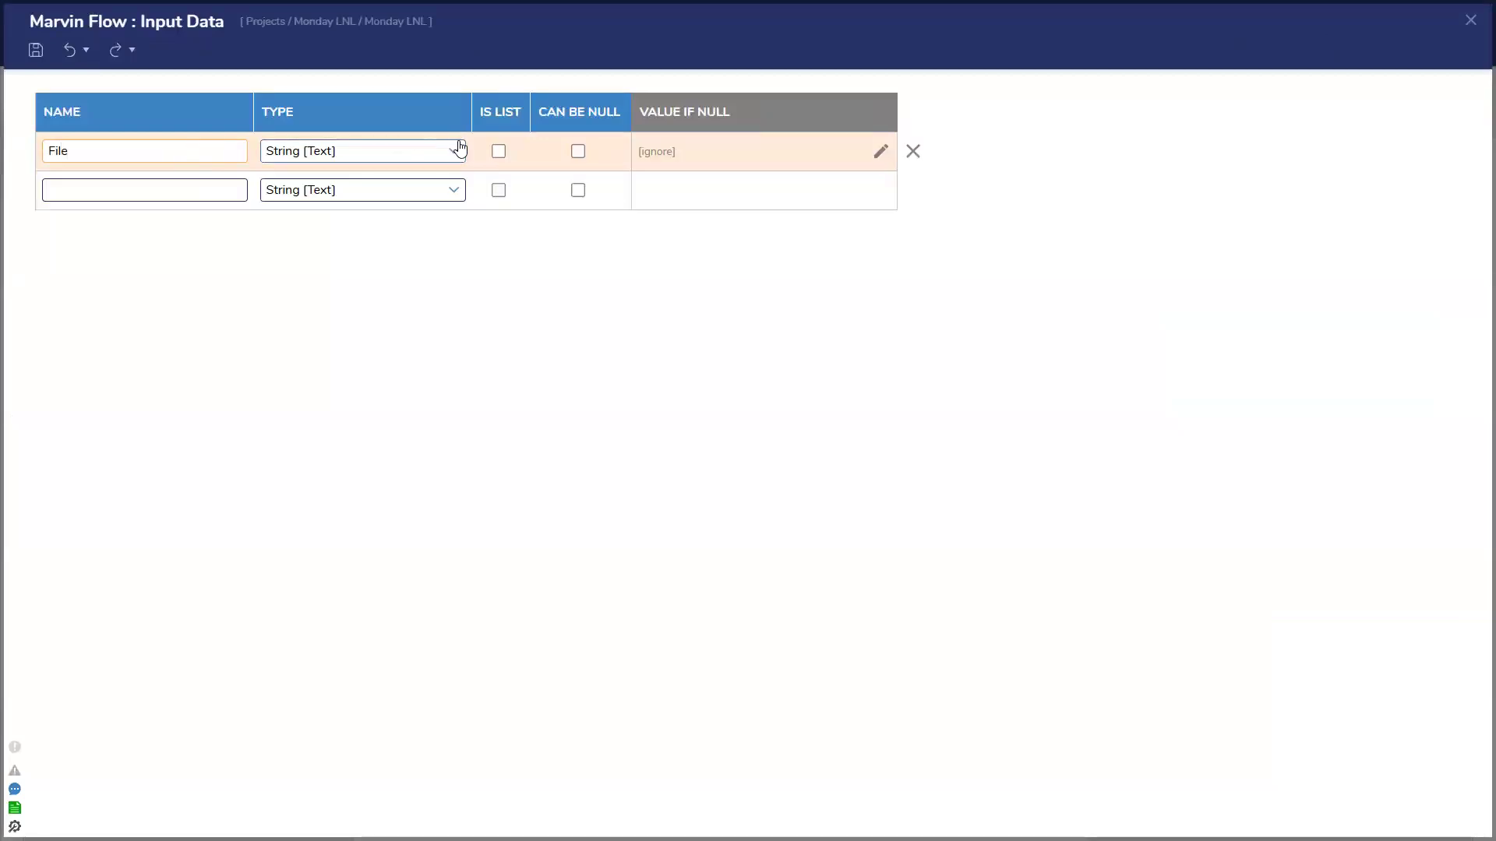
{"action": "left_click", "coordinate": [457, 150]}
{"action": "left_click", "coordinate": [388, 340]}
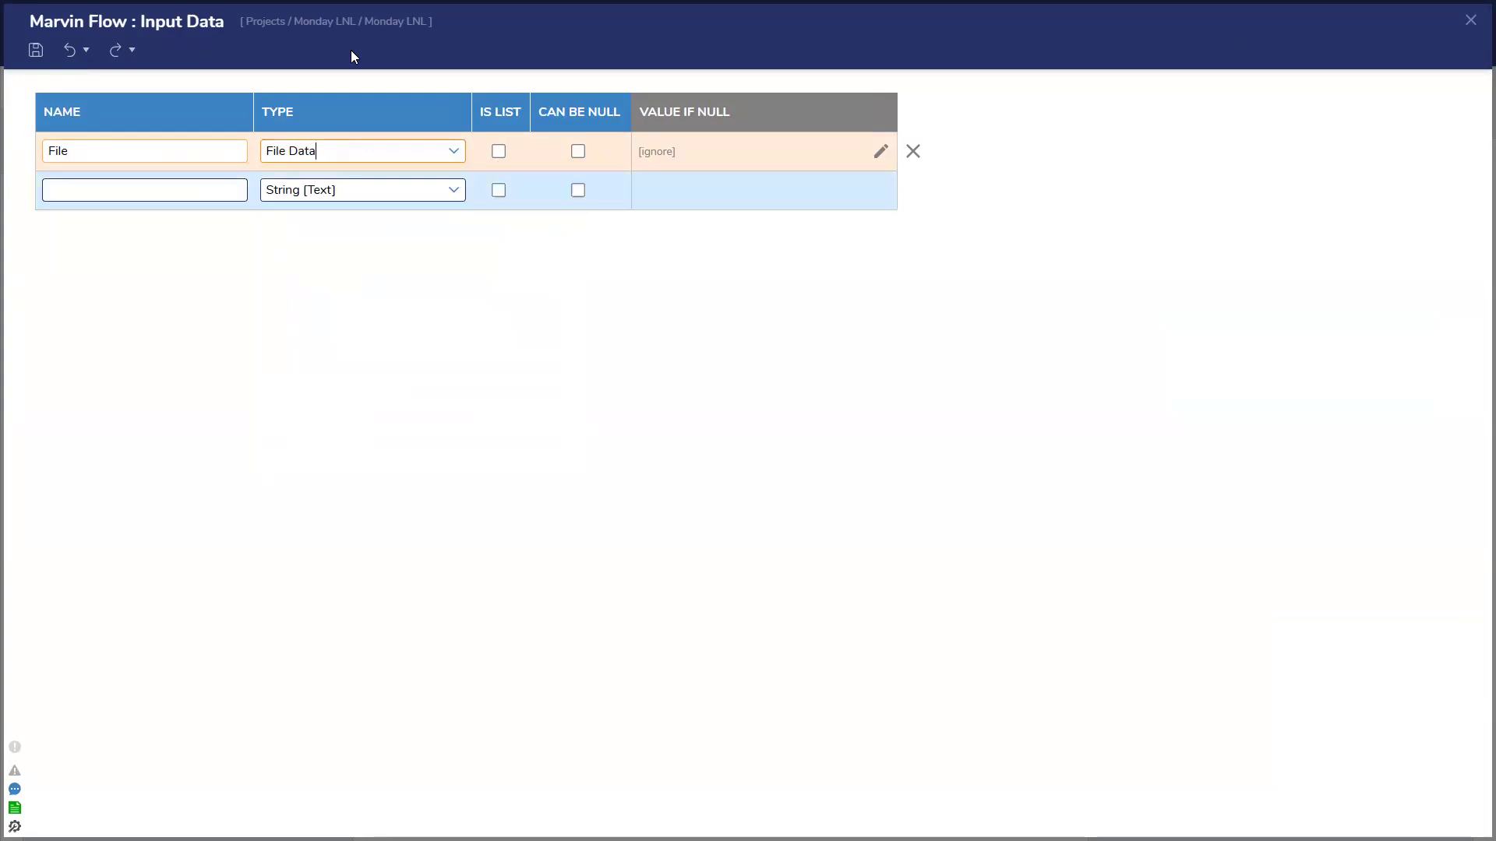
{"action": "left_click", "coordinate": [36, 52]}
{"action": "left_click", "coordinate": [935, 458]}
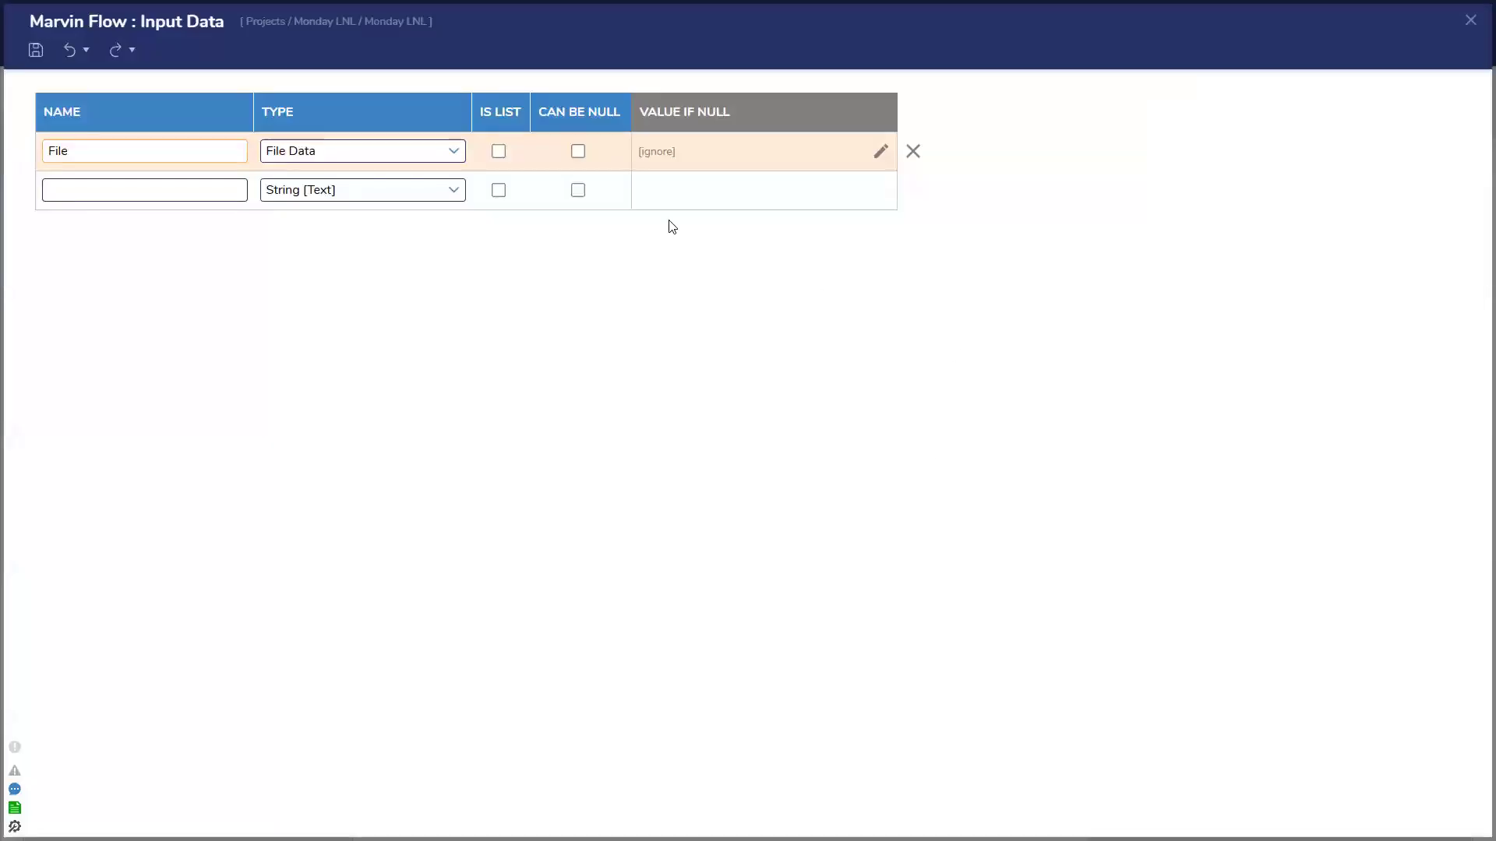
{"action": "left_click", "coordinate": [1470, 21]}
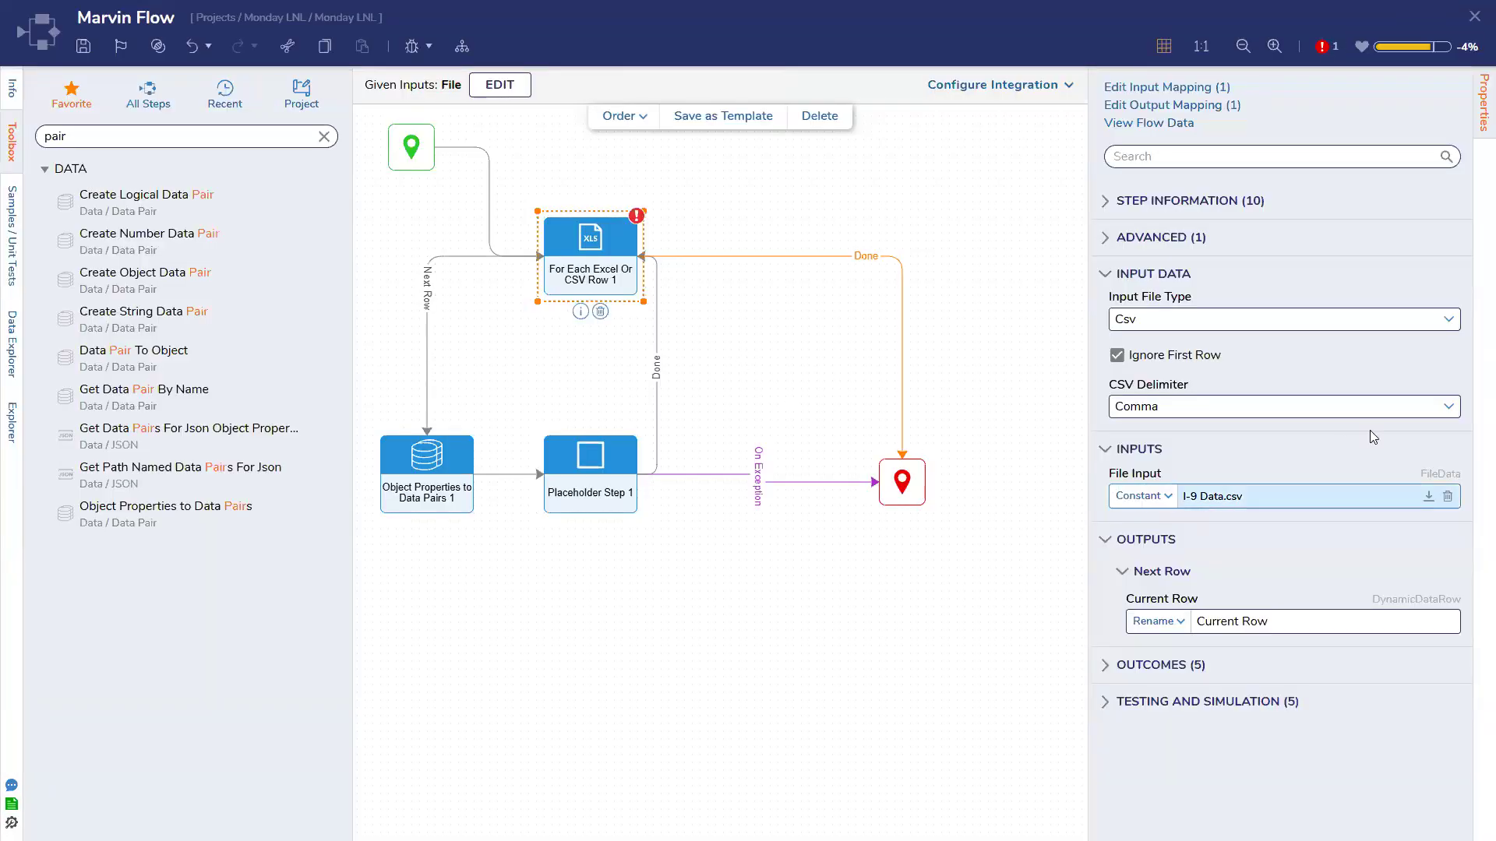
Clear the loop's constant file and make the File input default to constant I-9 Data.csv
{"action": "left_click", "coordinate": [1446, 496]}
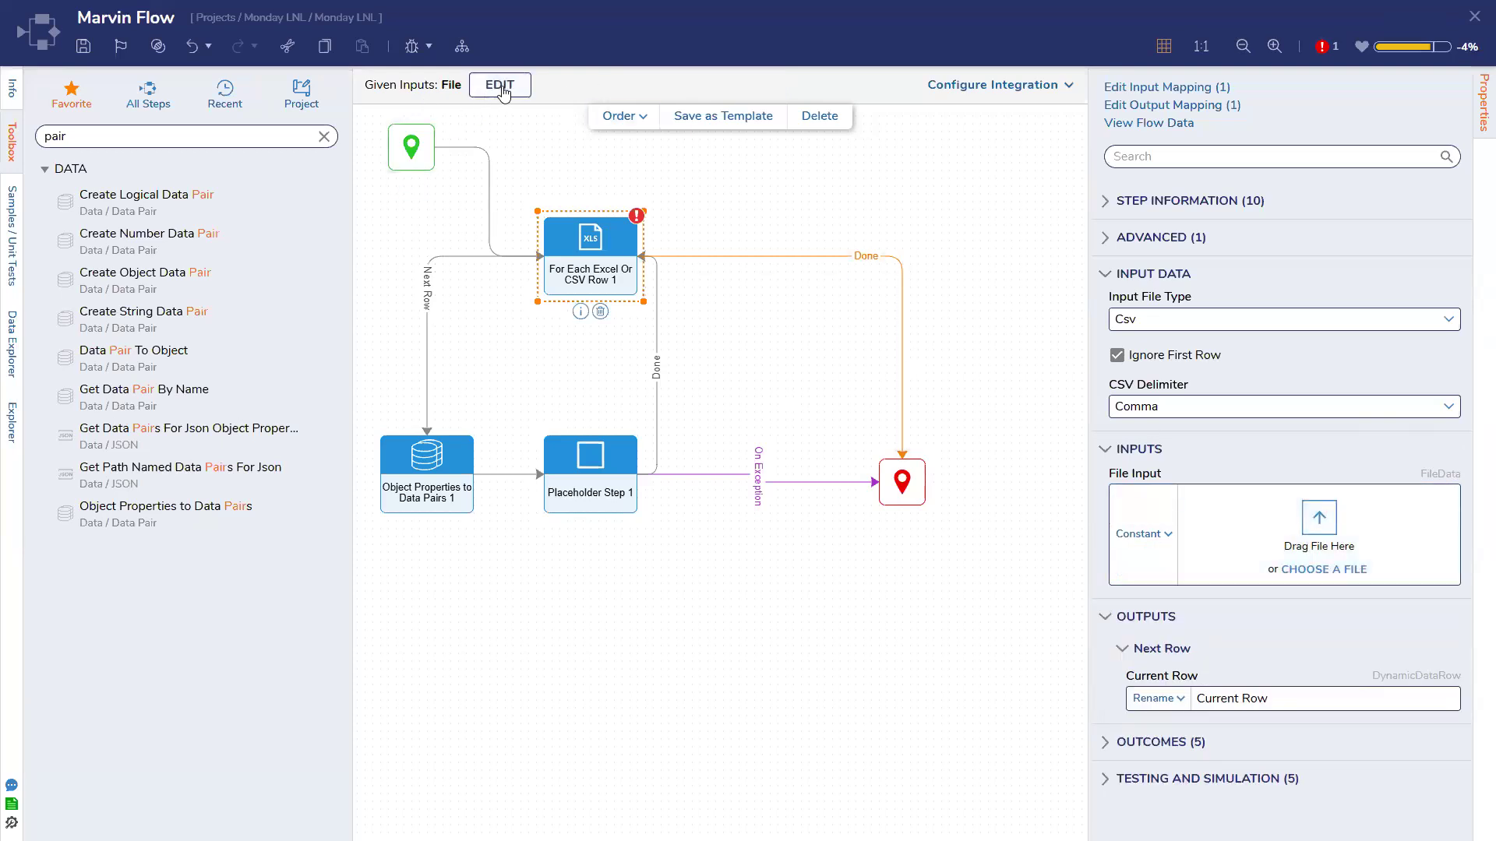
{"action": "left_click", "coordinate": [508, 91]}
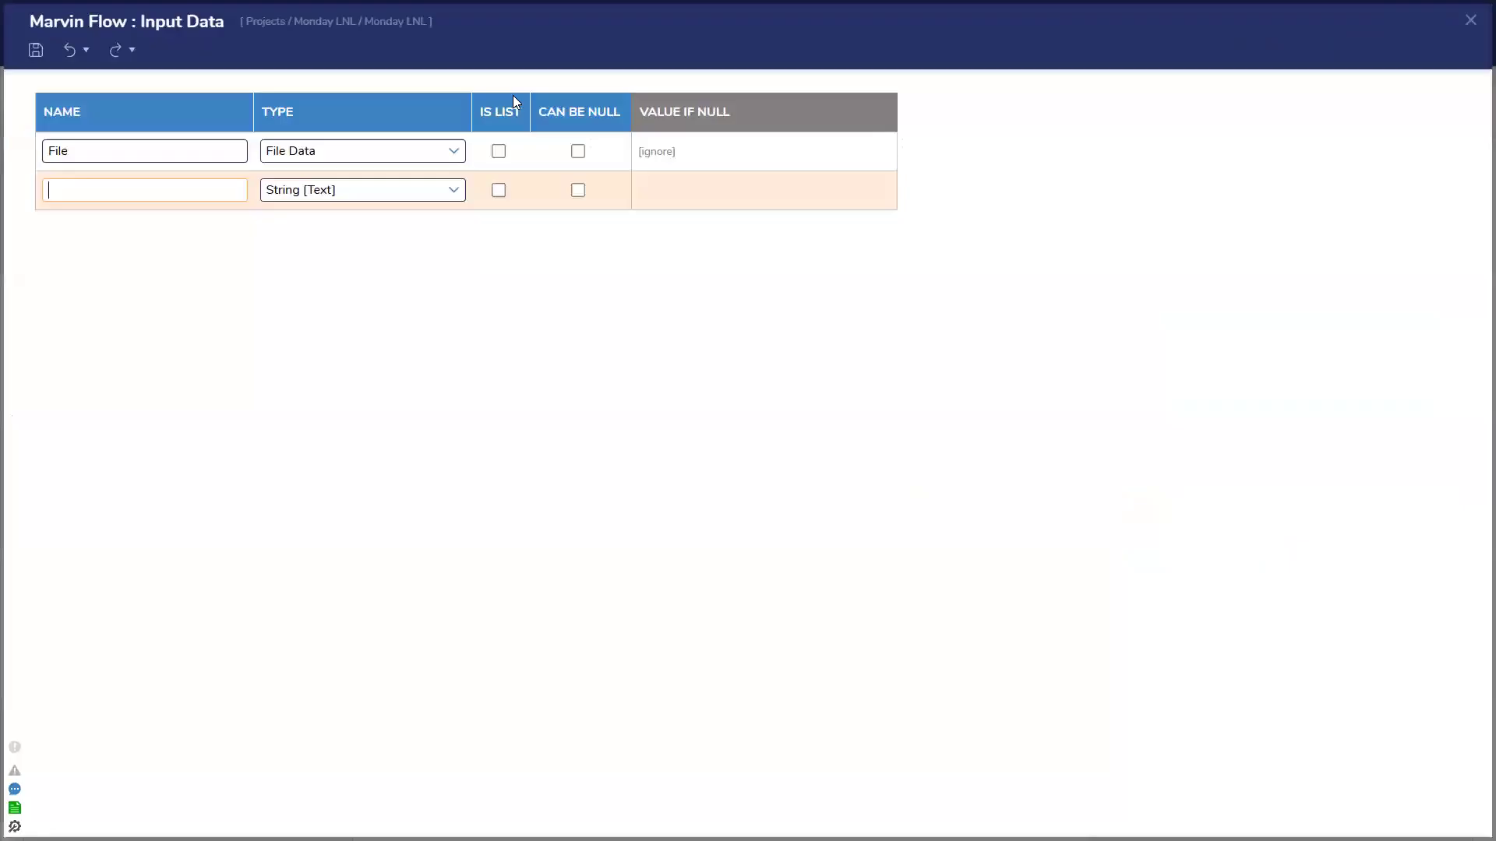
{"action": "left_click", "coordinate": [881, 151]}
{"action": "left_click", "coordinate": [783, 212]}
{"action": "left_click", "coordinate": [788, 264]}
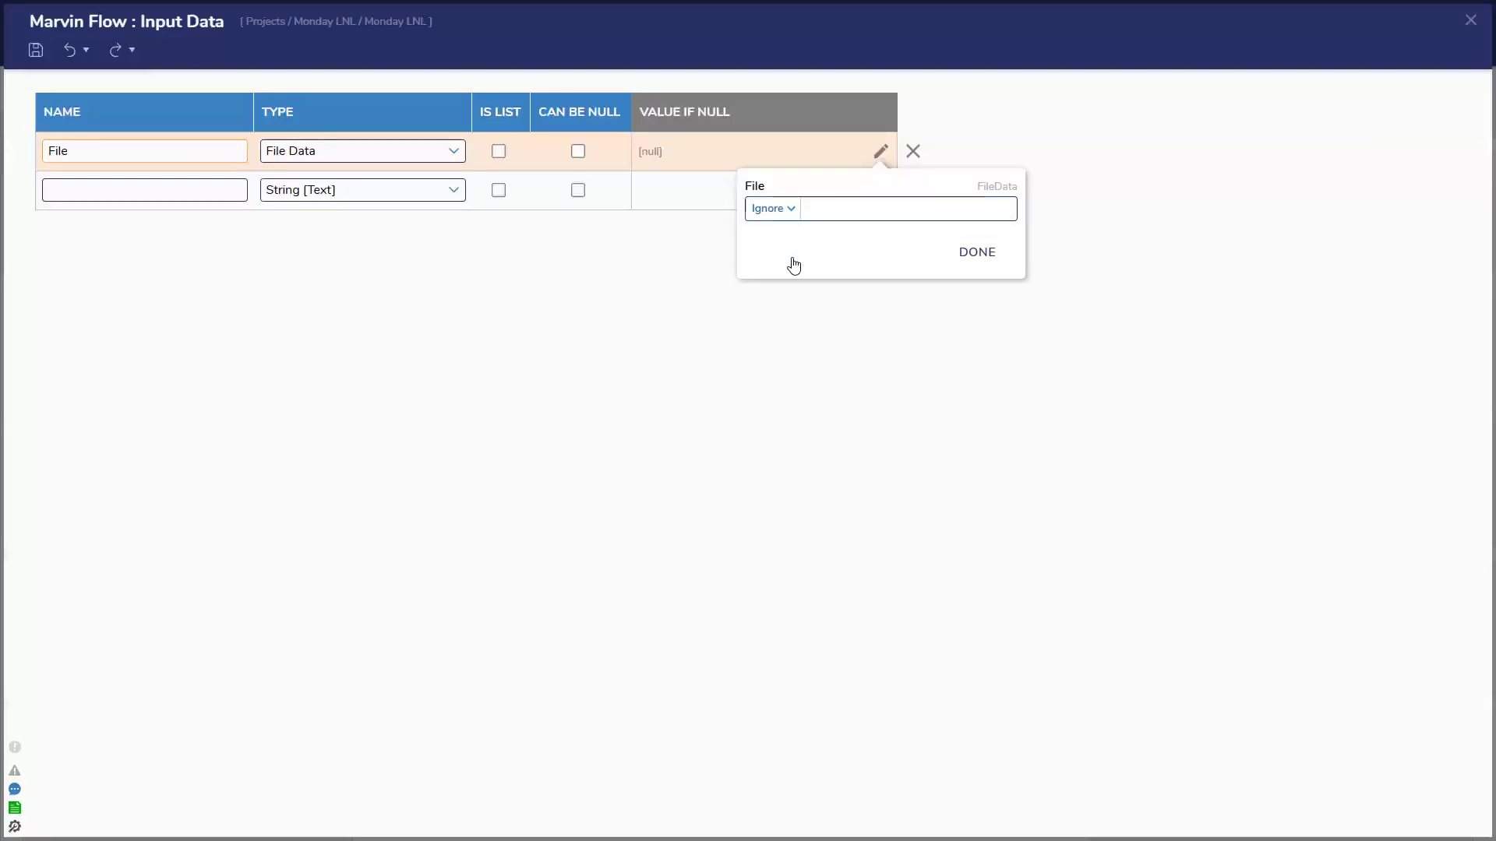
{"action": "left_click_drag", "start_coordinate": [1329, 304], "coordinate": [951, 276]}
{"action": "left_click", "coordinate": [974, 252]}
{"action": "left_click", "coordinate": [1471, 21]}
{"action": "left_click", "coordinate": [945, 460]}
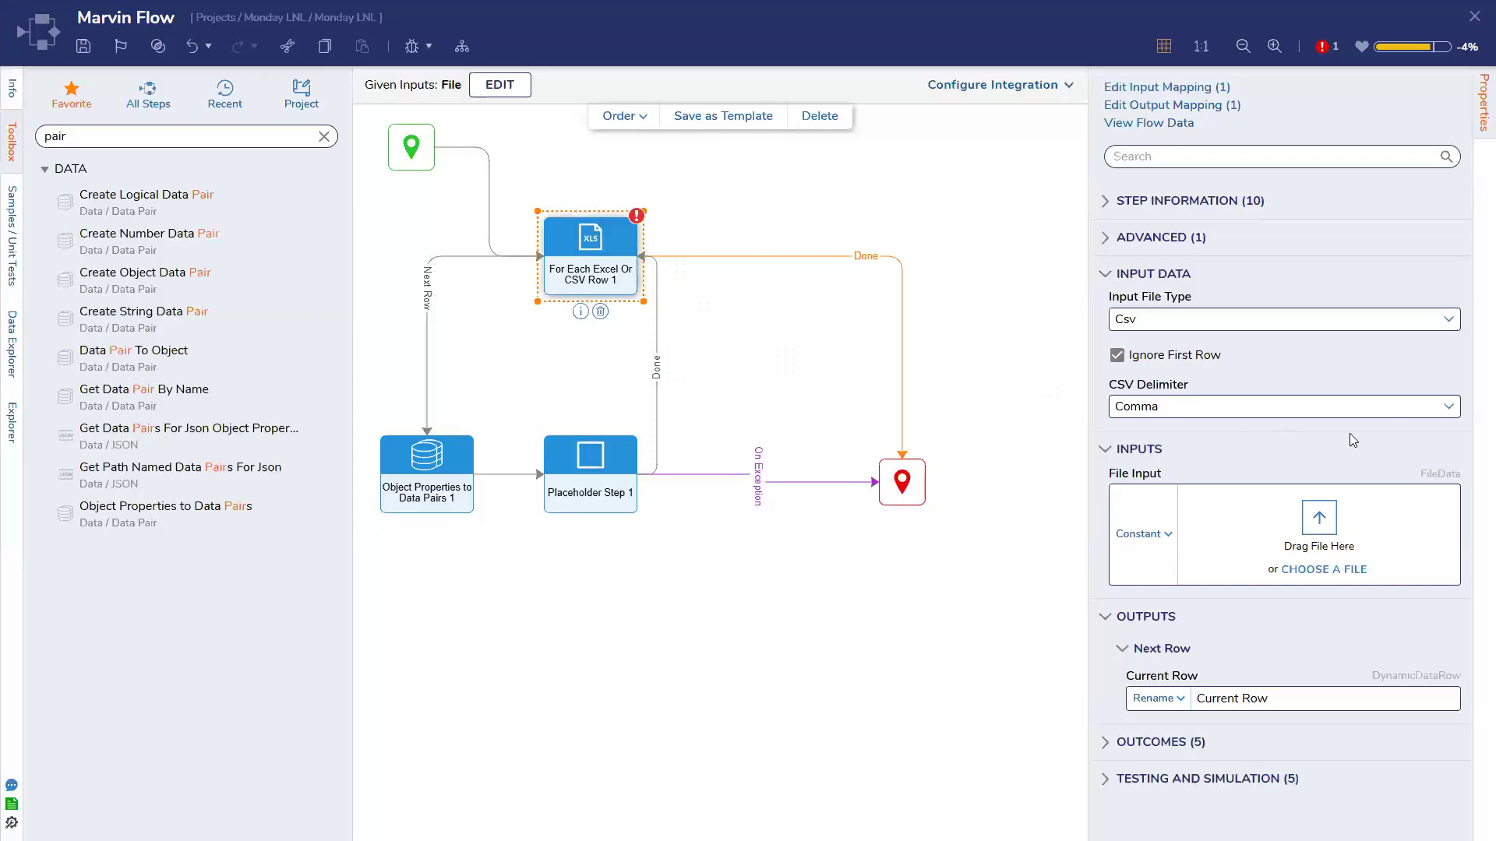
Keep the Csv file type, map the loop's File Input to the flow's File input, and start Debug Flow
{"action": "left_click", "coordinate": [1448, 321]}
{"action": "left_click", "coordinate": [1381, 279]}
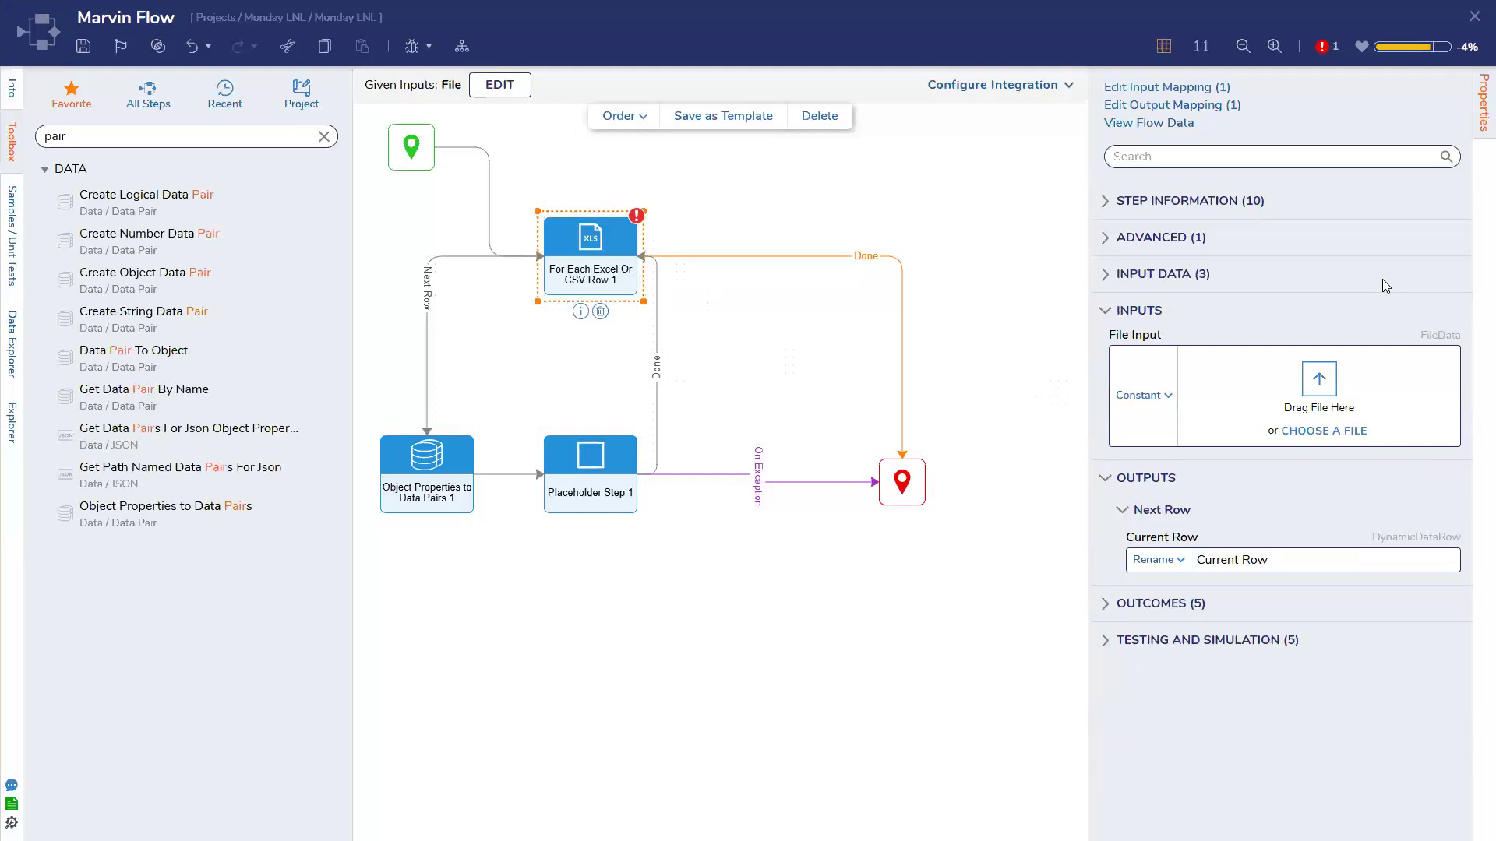
{"action": "left_click", "coordinate": [1382, 279]}
{"action": "left_click", "coordinate": [1168, 552]}
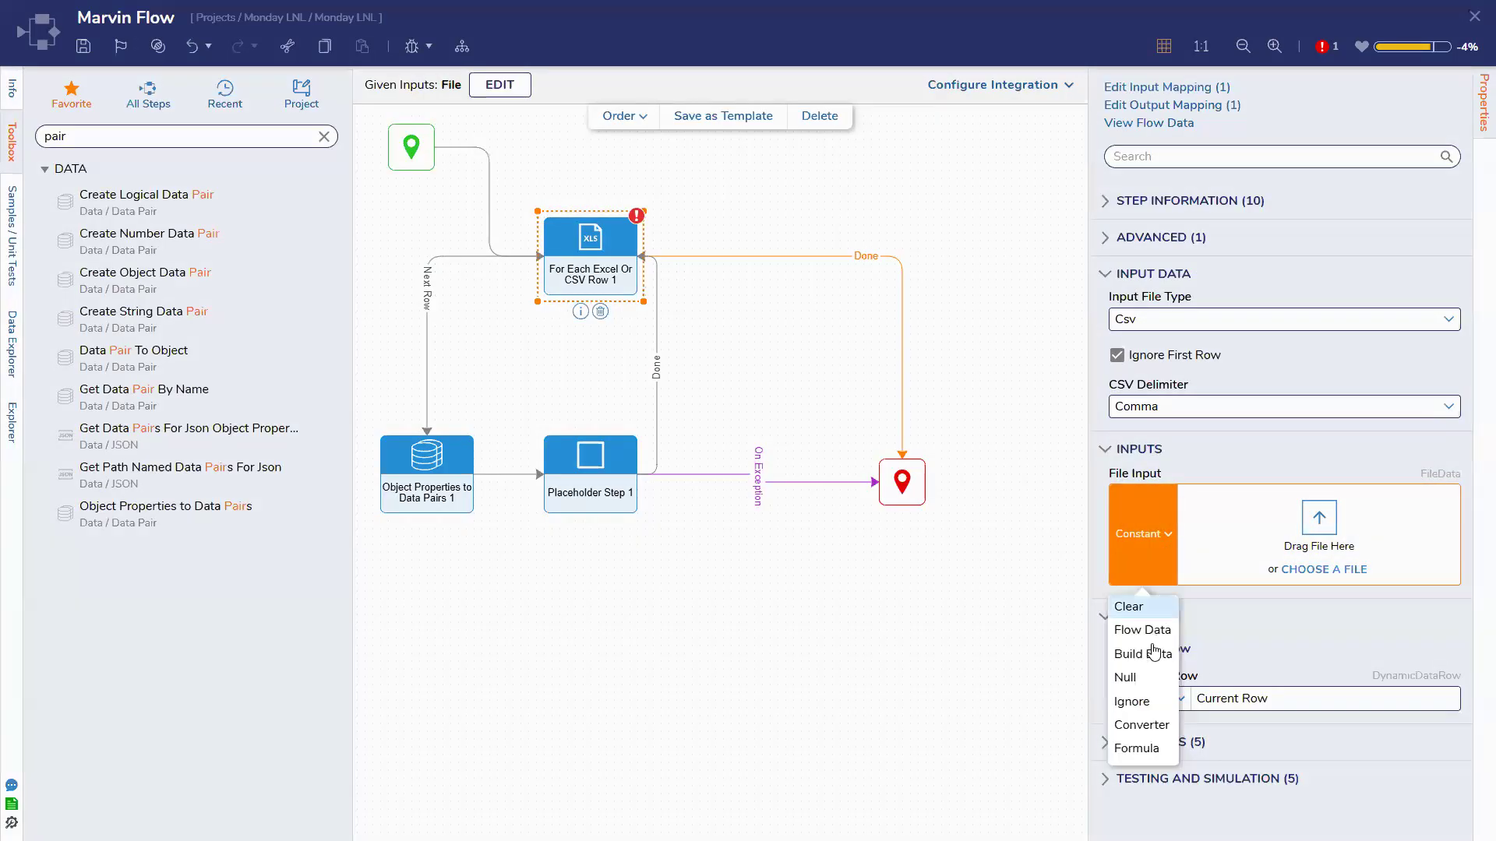
{"action": "left_click", "coordinate": [1155, 653]}
{"action": "left_click", "coordinate": [631, 276]}
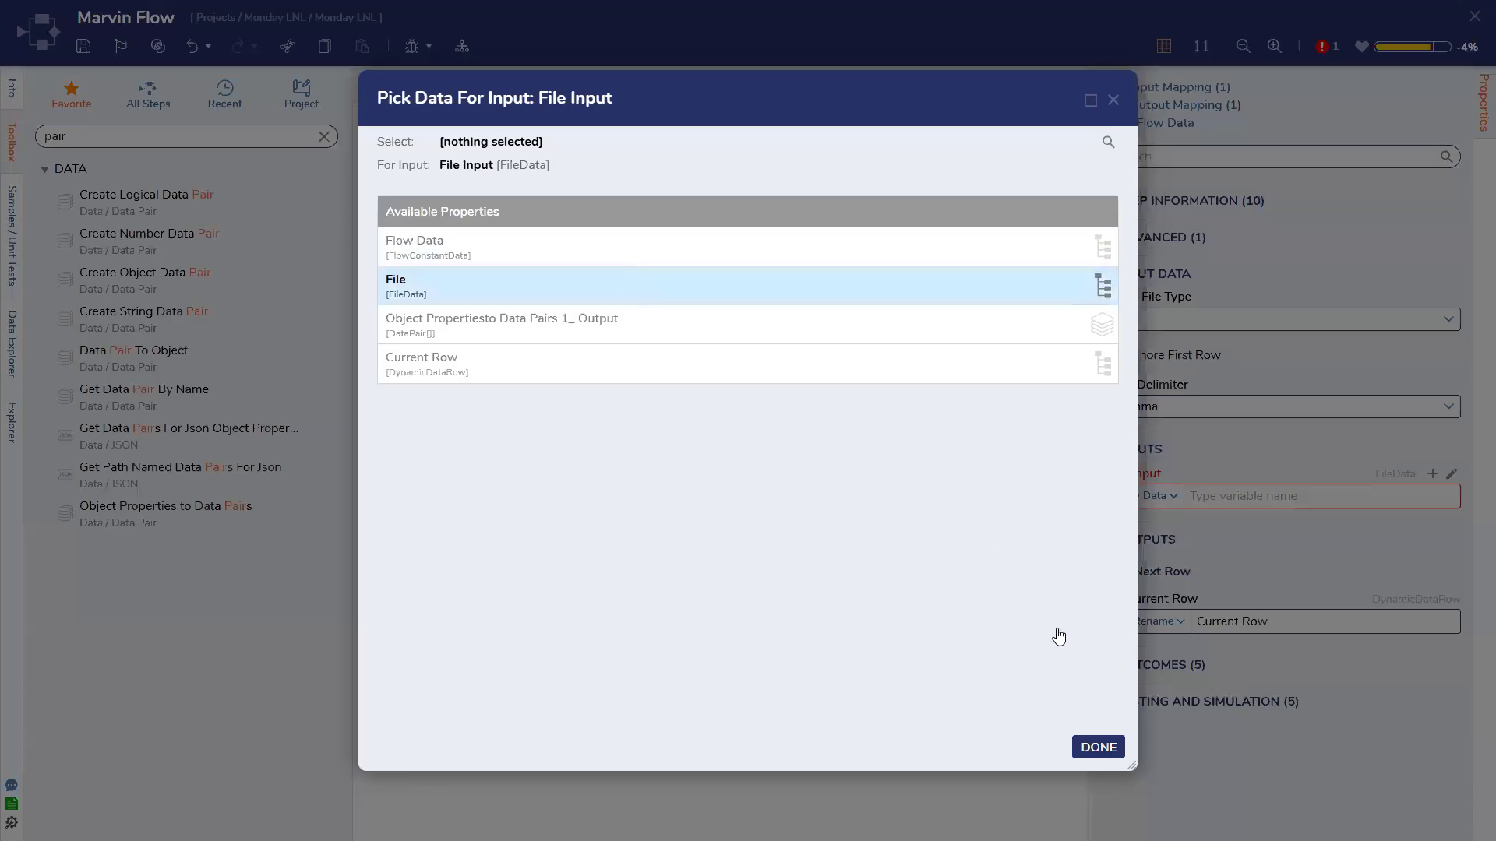
{"action": "left_click", "coordinate": [1098, 747]}
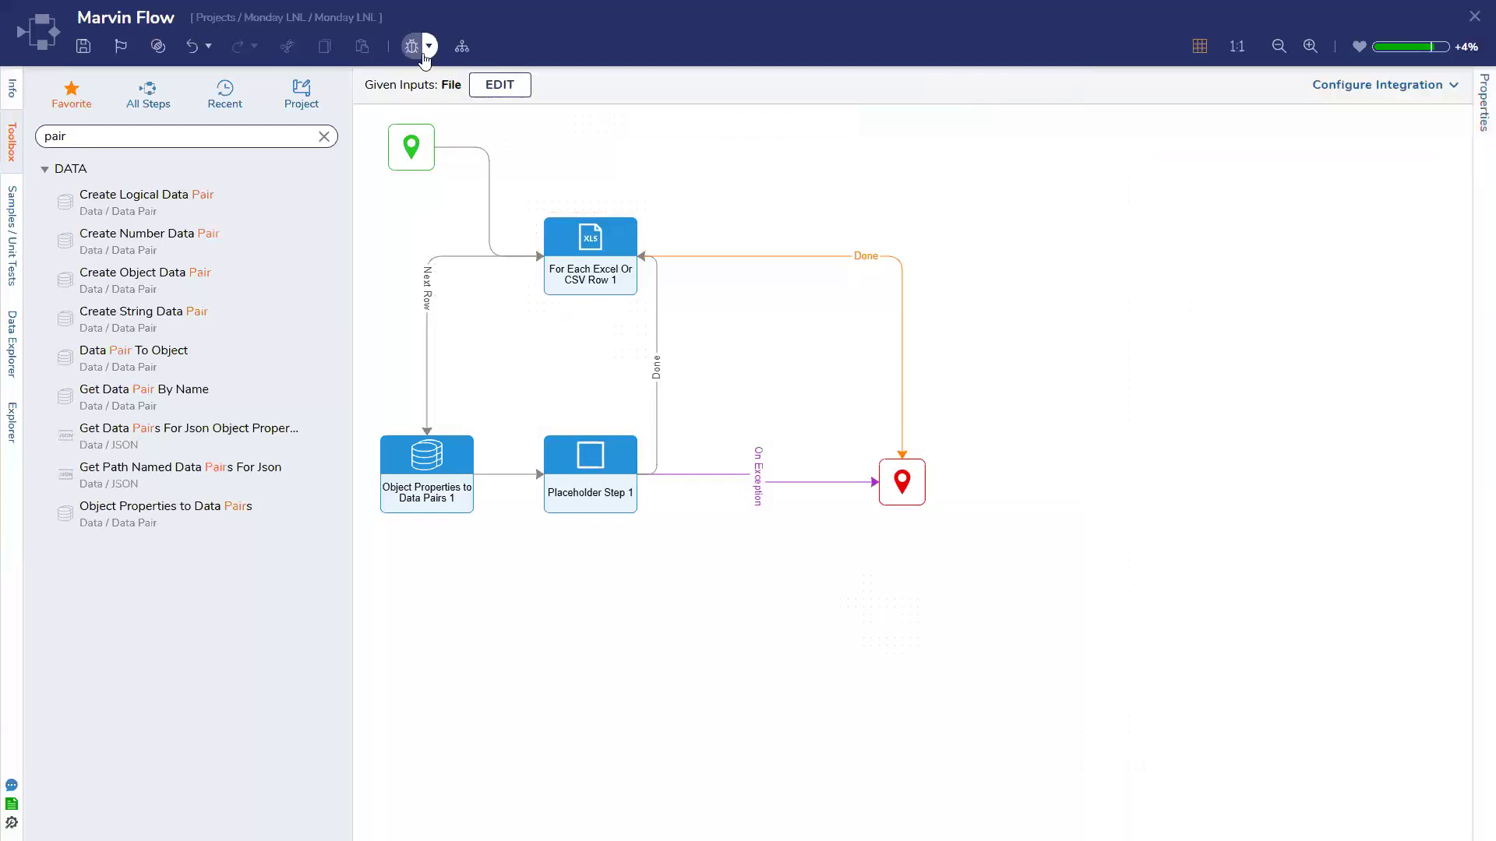
{"action": "left_click", "coordinate": [427, 47]}
{"action": "left_click", "coordinate": [423, 94]}
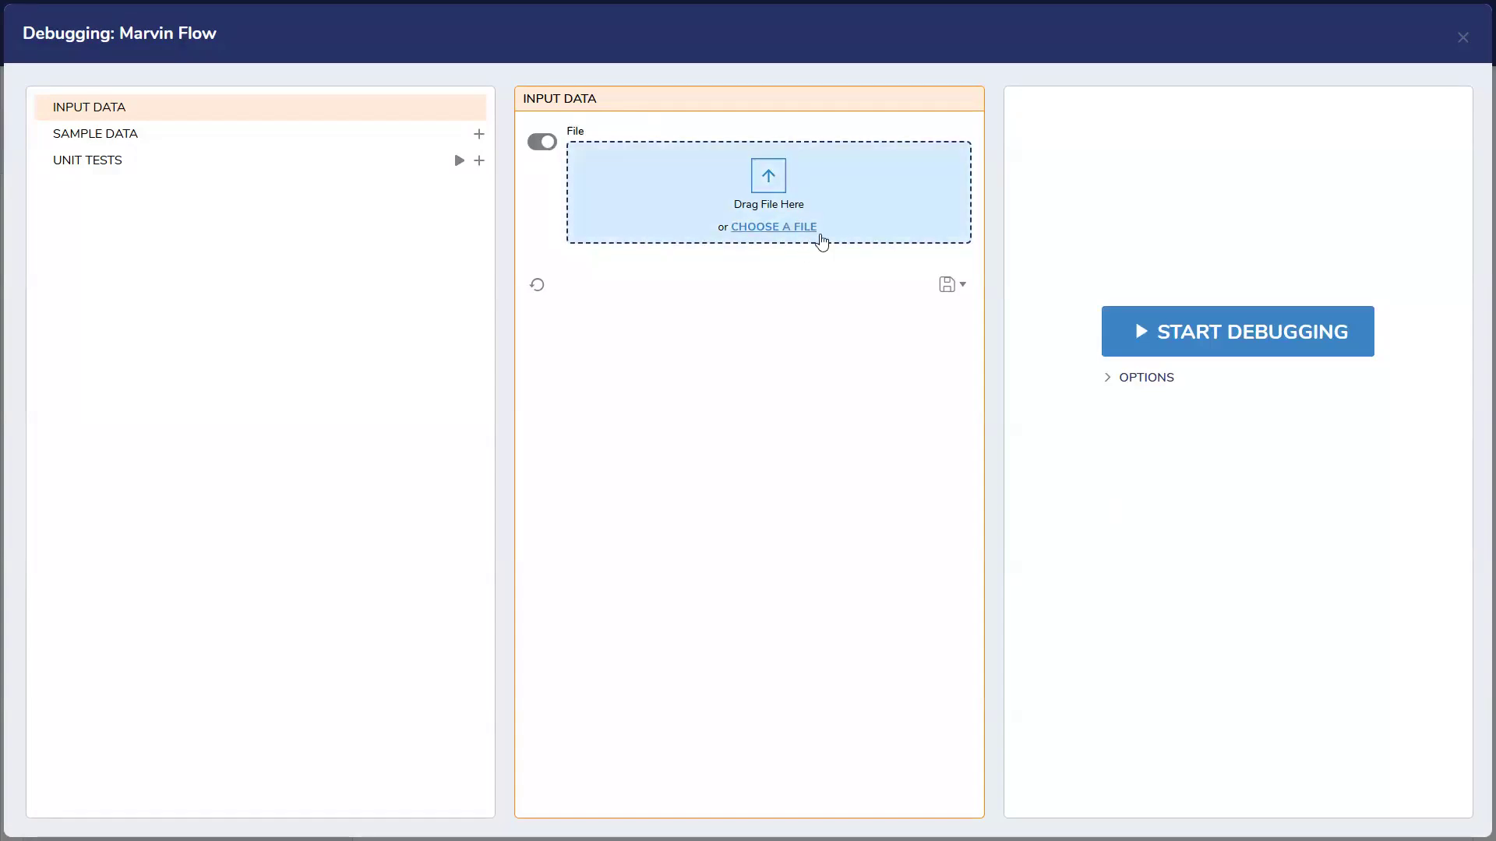
Debug the flow with I-9 Data.csv and inspect the For Each Excel Or CSV Row 1 results
{"action": "left_click_drag", "start_coordinate": [1125, 247], "coordinate": [772, 218]}
{"action": "left_click", "coordinate": [1251, 343]}
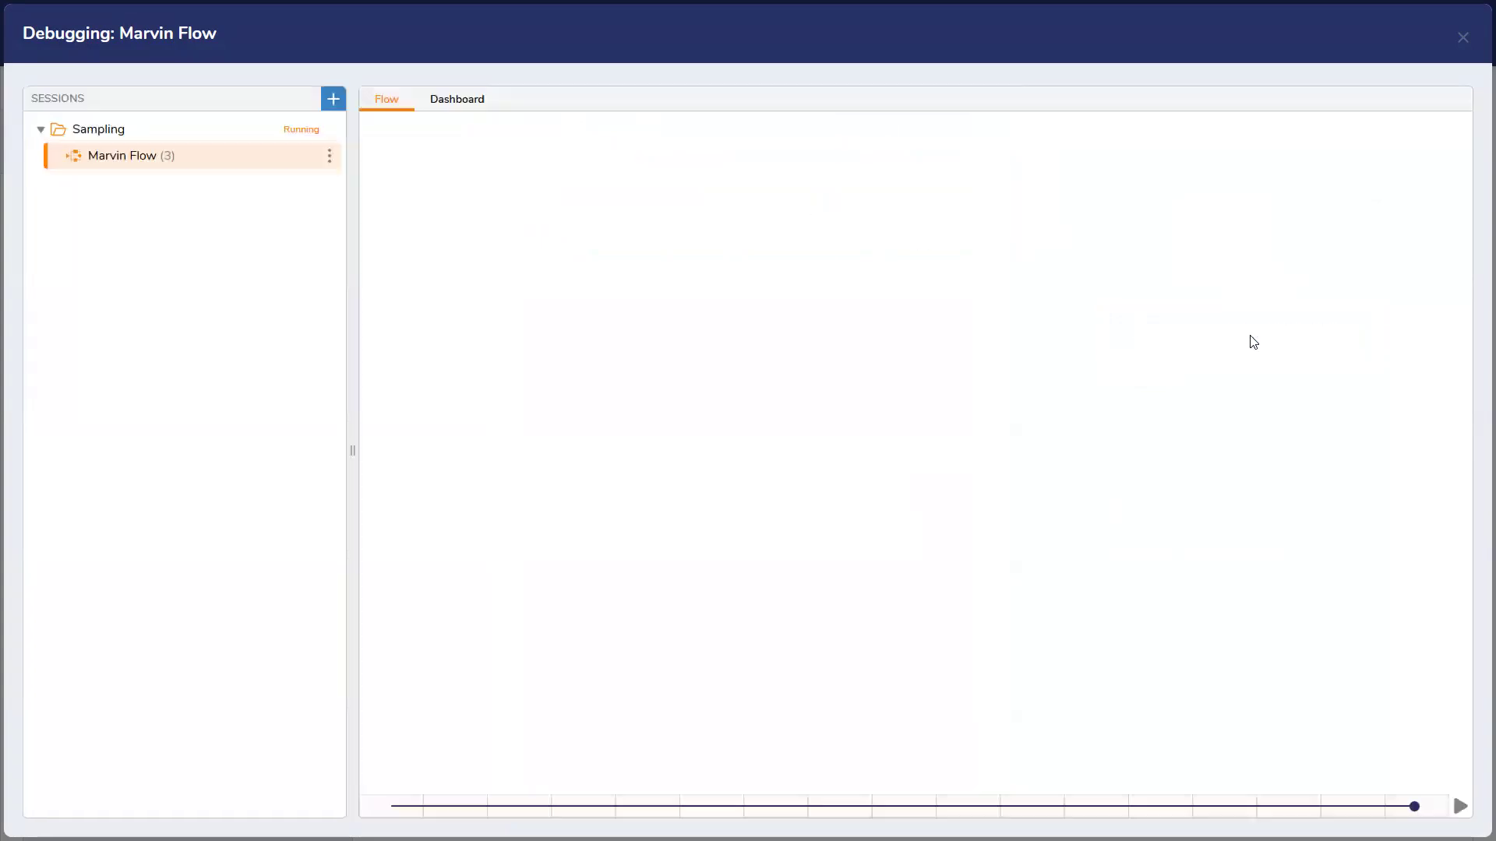
{"action": "left_click", "coordinate": [621, 297]}
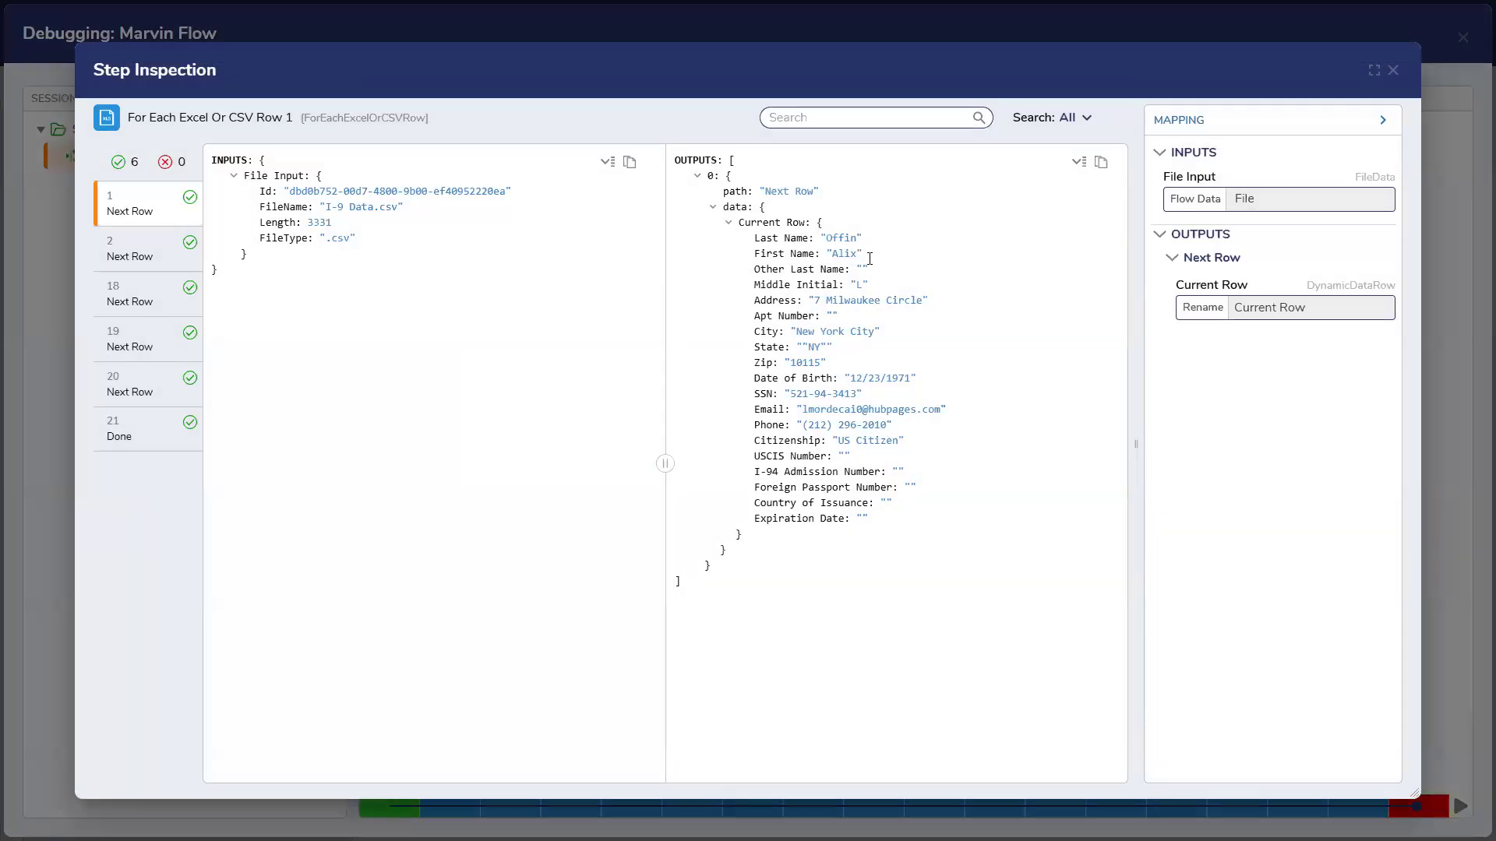
{"action": "left_click", "coordinate": [1392, 70]}
Review the Object Properties to Data Pairs 1 step's run results
{"action": "left_click", "coordinate": [465, 485]}
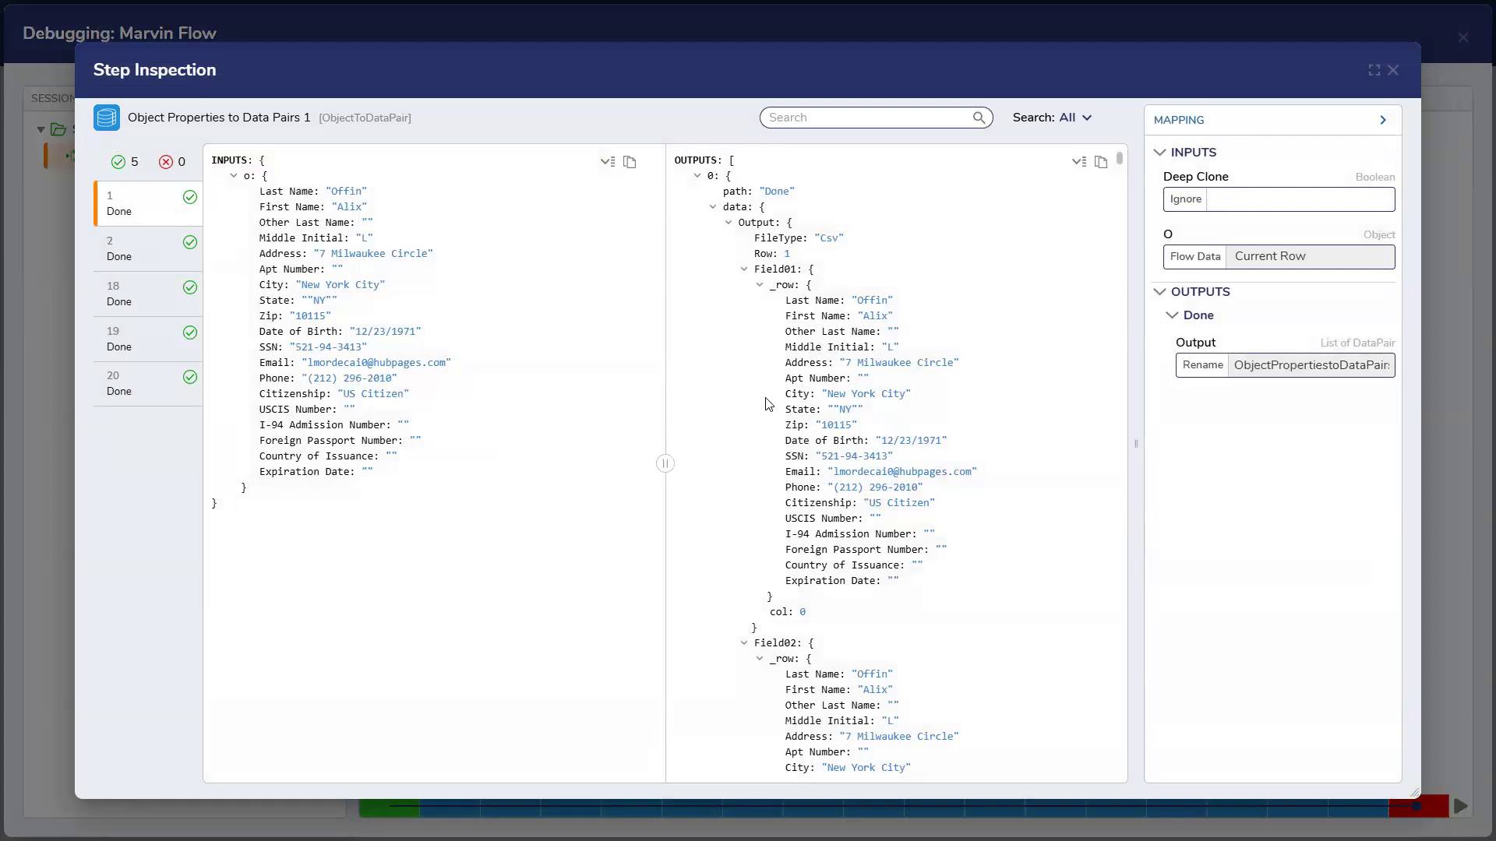
{"action": "scroll", "coordinate": [768, 404], "scroll_direction": "down", "scroll_amount": 5}
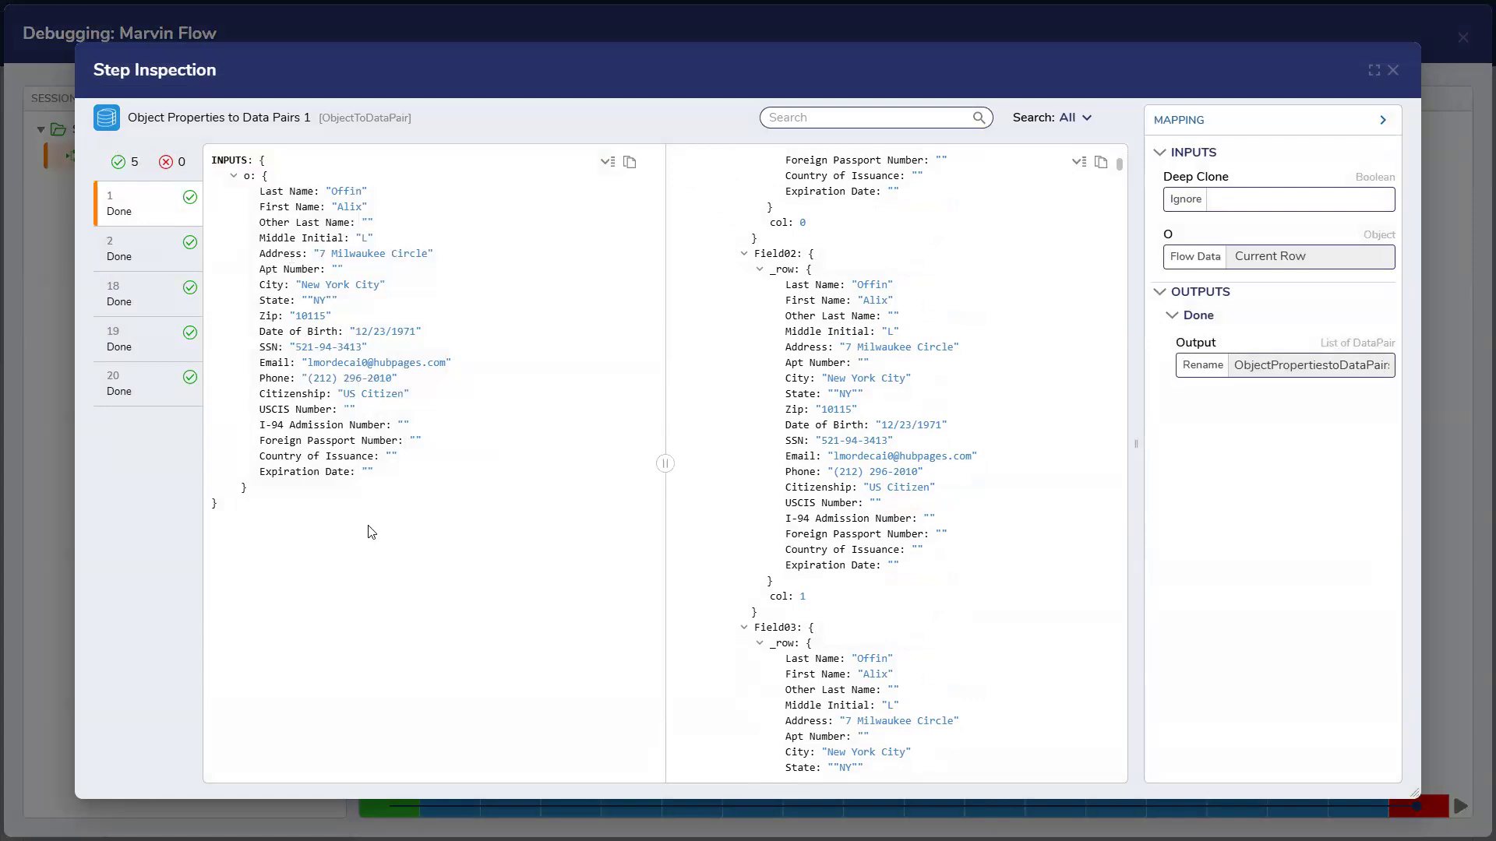
{"action": "left_click", "coordinate": [1394, 74]}
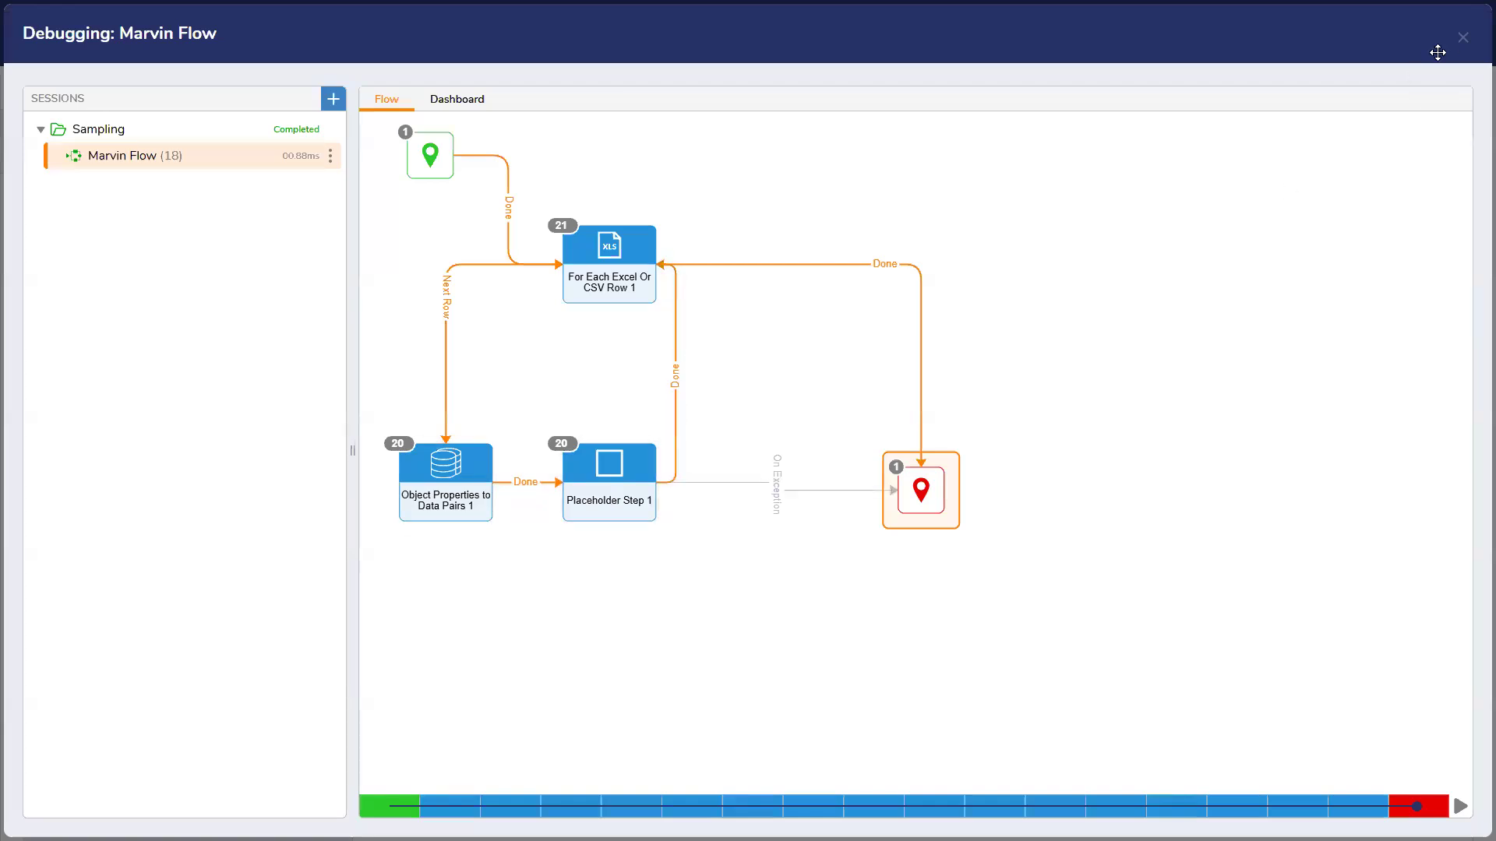
Close the debugger, browse the toolbox step lists, and open Object Properties to Data Pairs 1 settings
{"action": "left_click", "coordinate": [1462, 39]}
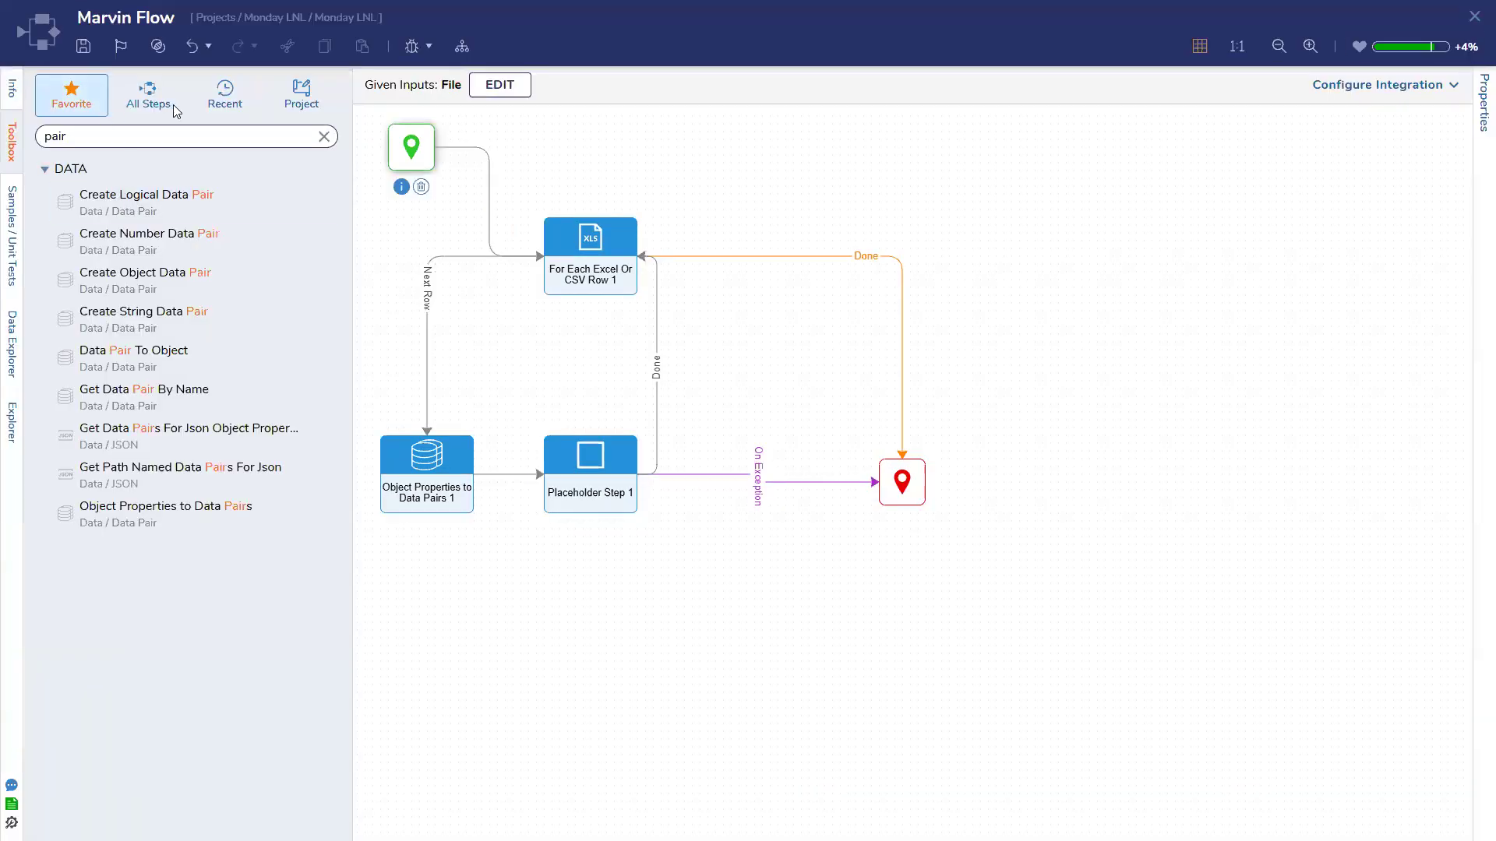
{"action": "left_click", "coordinate": [147, 93]}
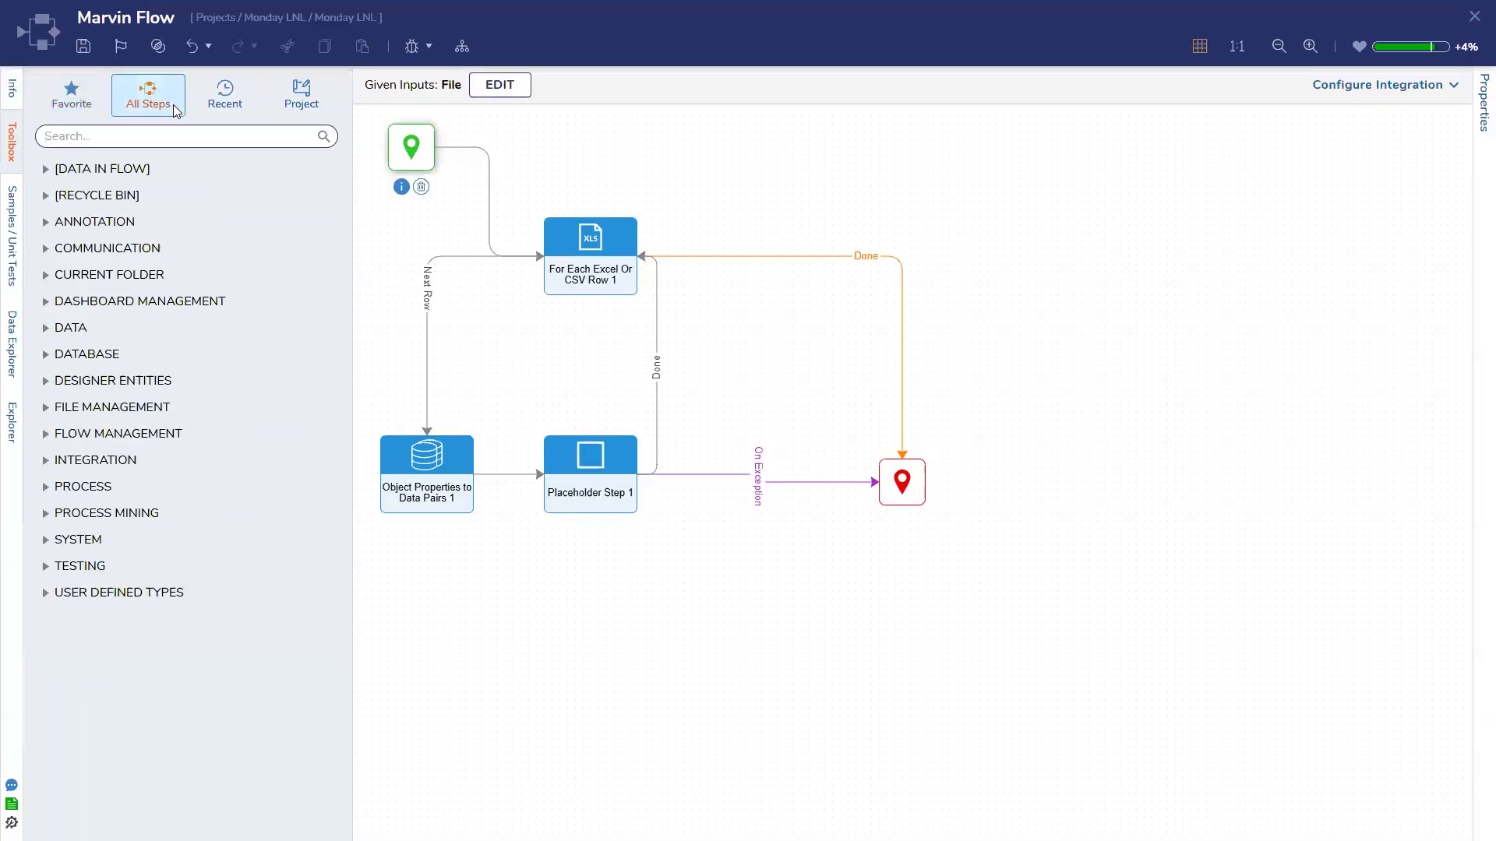
{"action": "left_click", "coordinate": [72, 93]}
{"action": "left_click", "coordinate": [427, 476]}
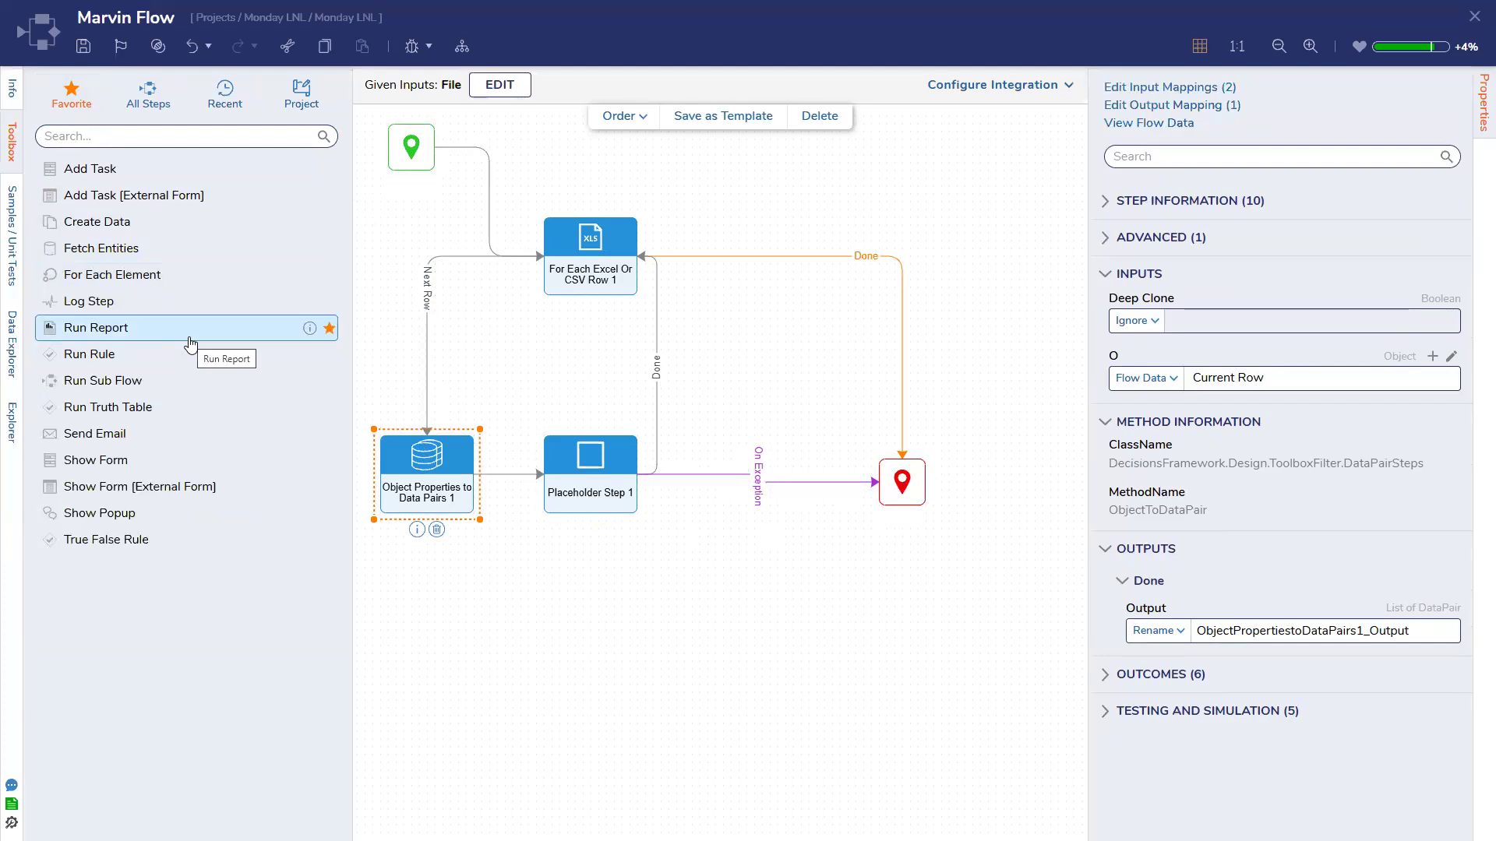
Debug the flow again with I-9 Data.csv and inspect Object Properties to Data Pairs 1 outputs
{"action": "left_click", "coordinate": [528, 429]}
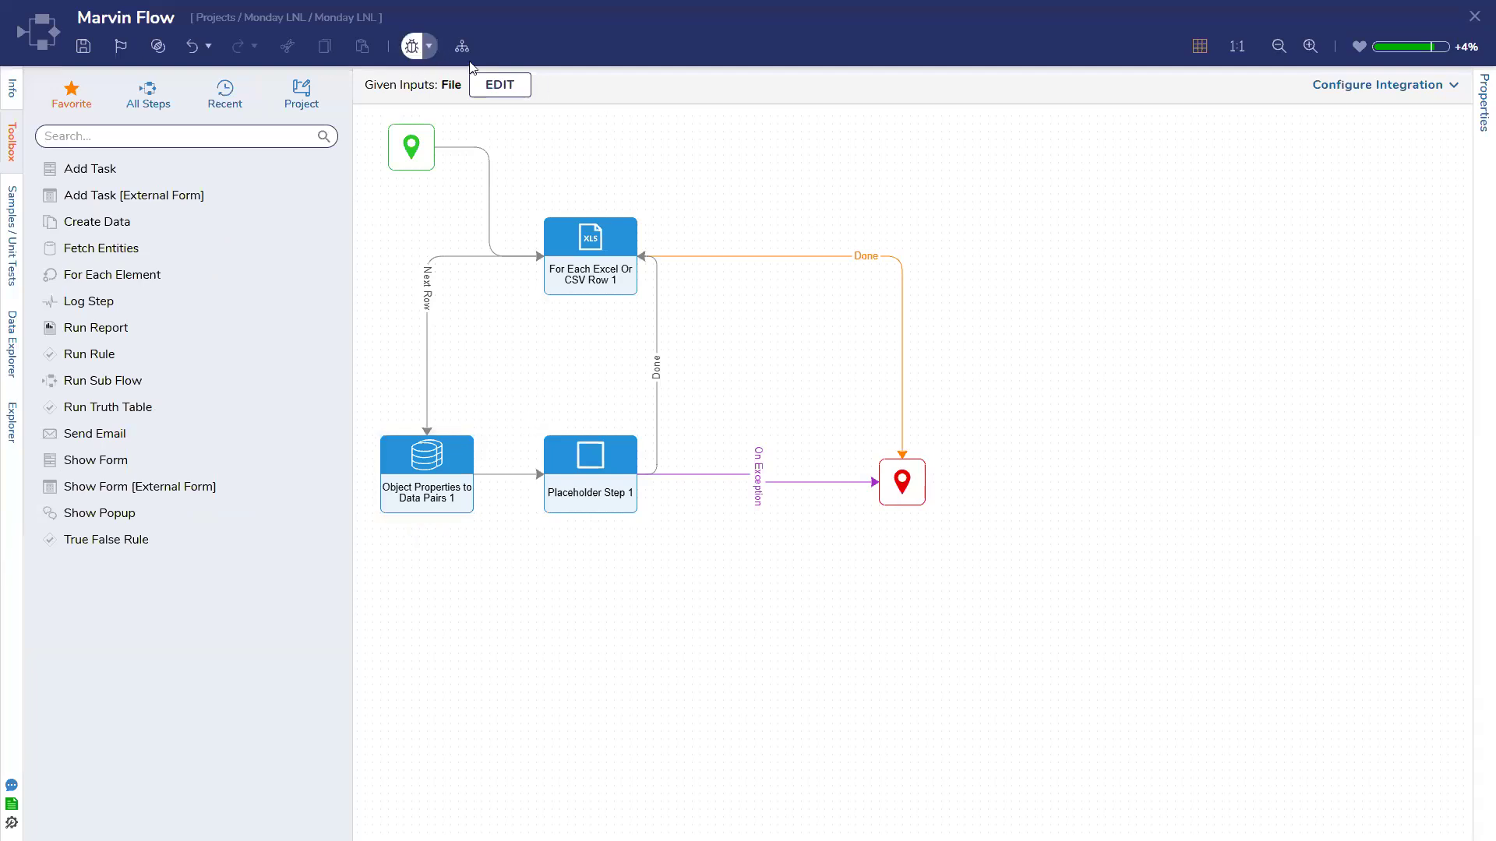
{"action": "left_click", "coordinate": [412, 46]}
{"action": "left_click_drag", "start_coordinate": [1024, 366], "coordinate": [751, 227]}
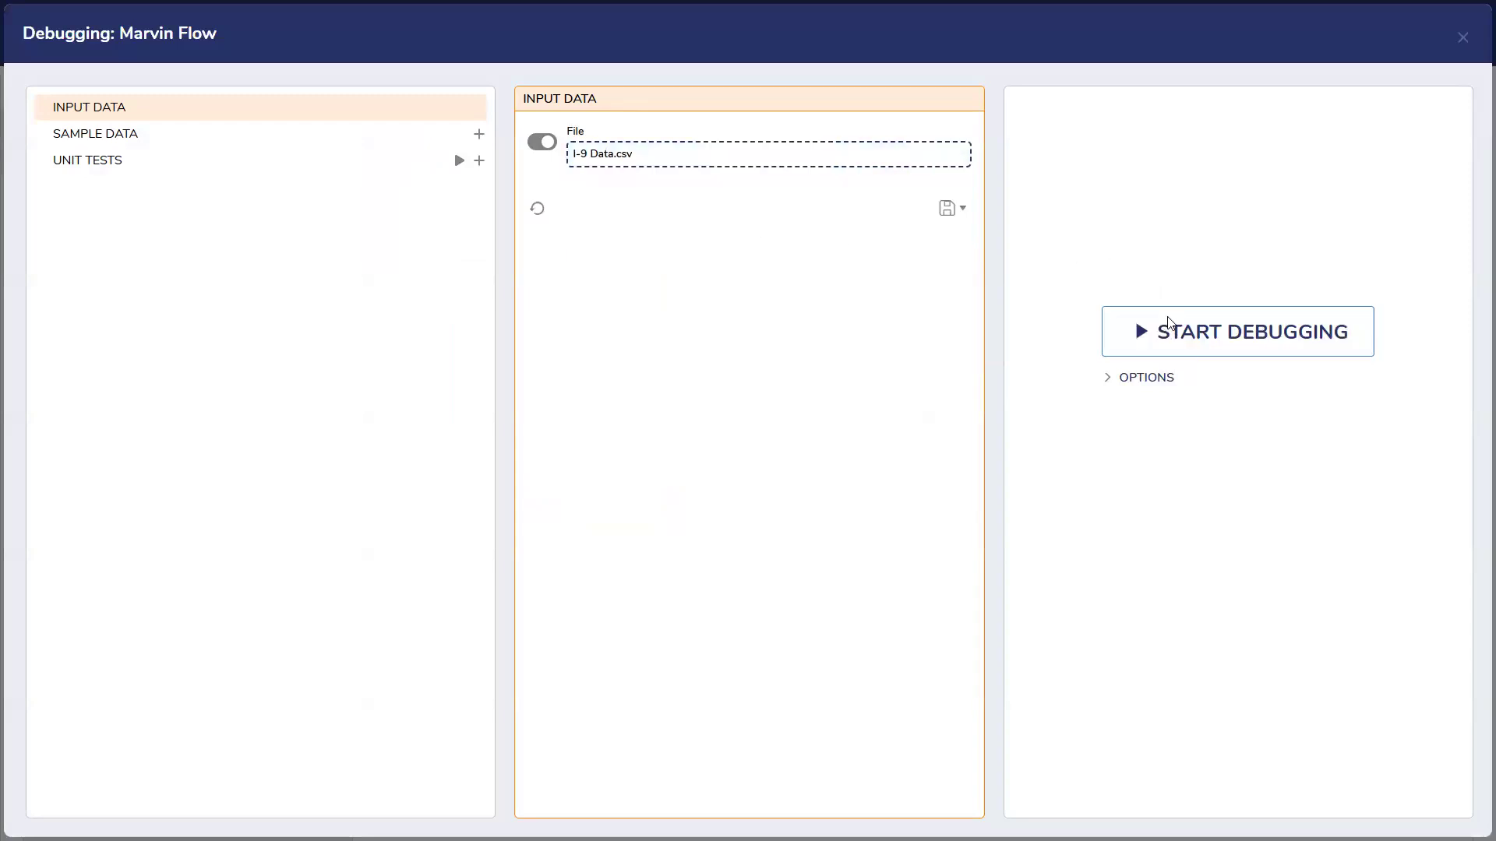
{"action": "left_click", "coordinate": [1169, 323]}
{"action": "left_click", "coordinate": [452, 467]}
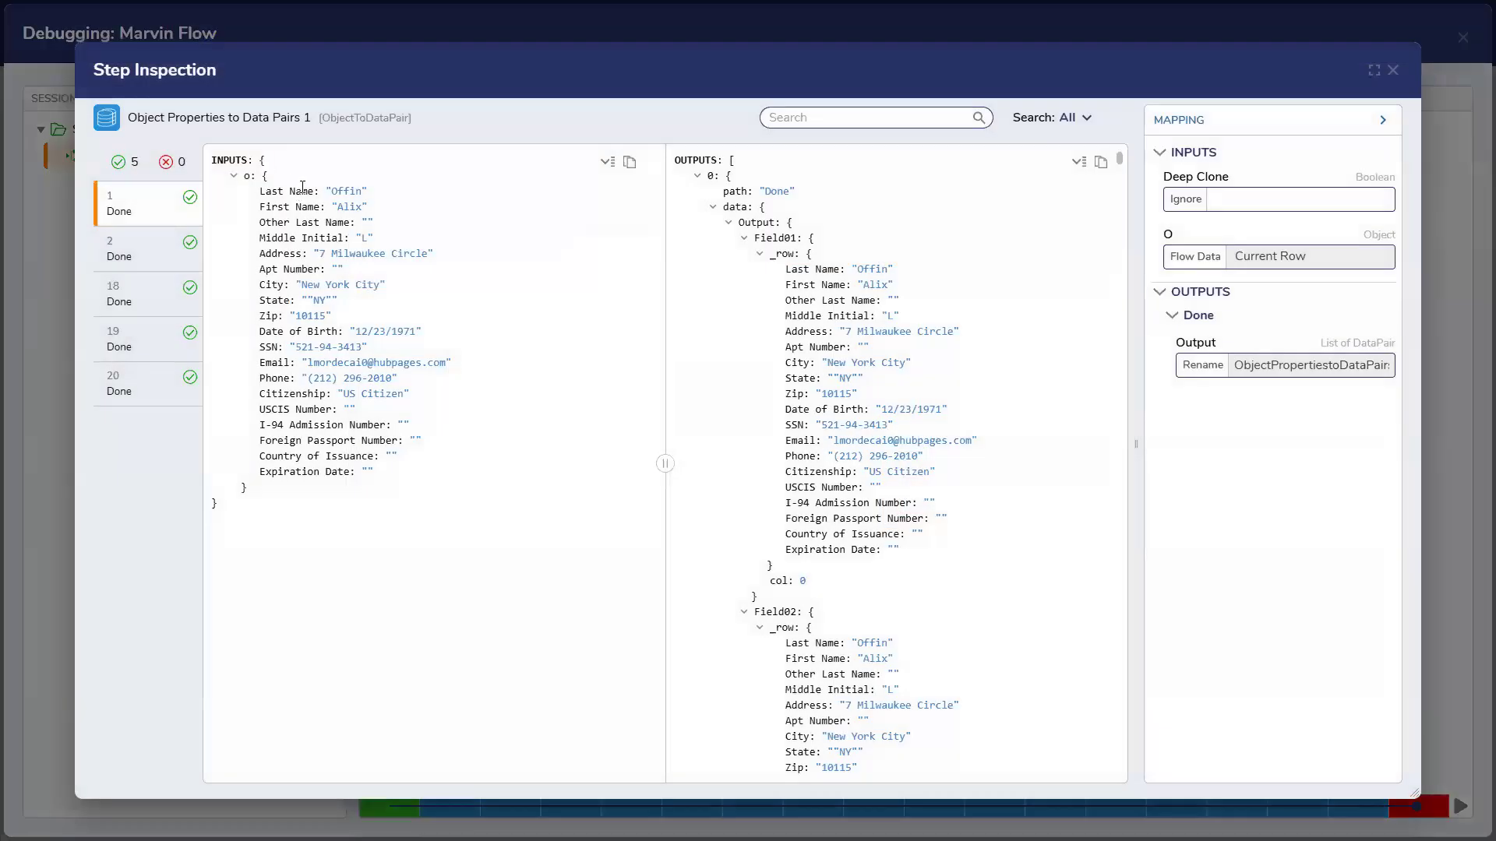
Highlight the input record's fields up to Last Name and expand the data node's Output list
{"action": "left_click", "coordinate": [1079, 164]}
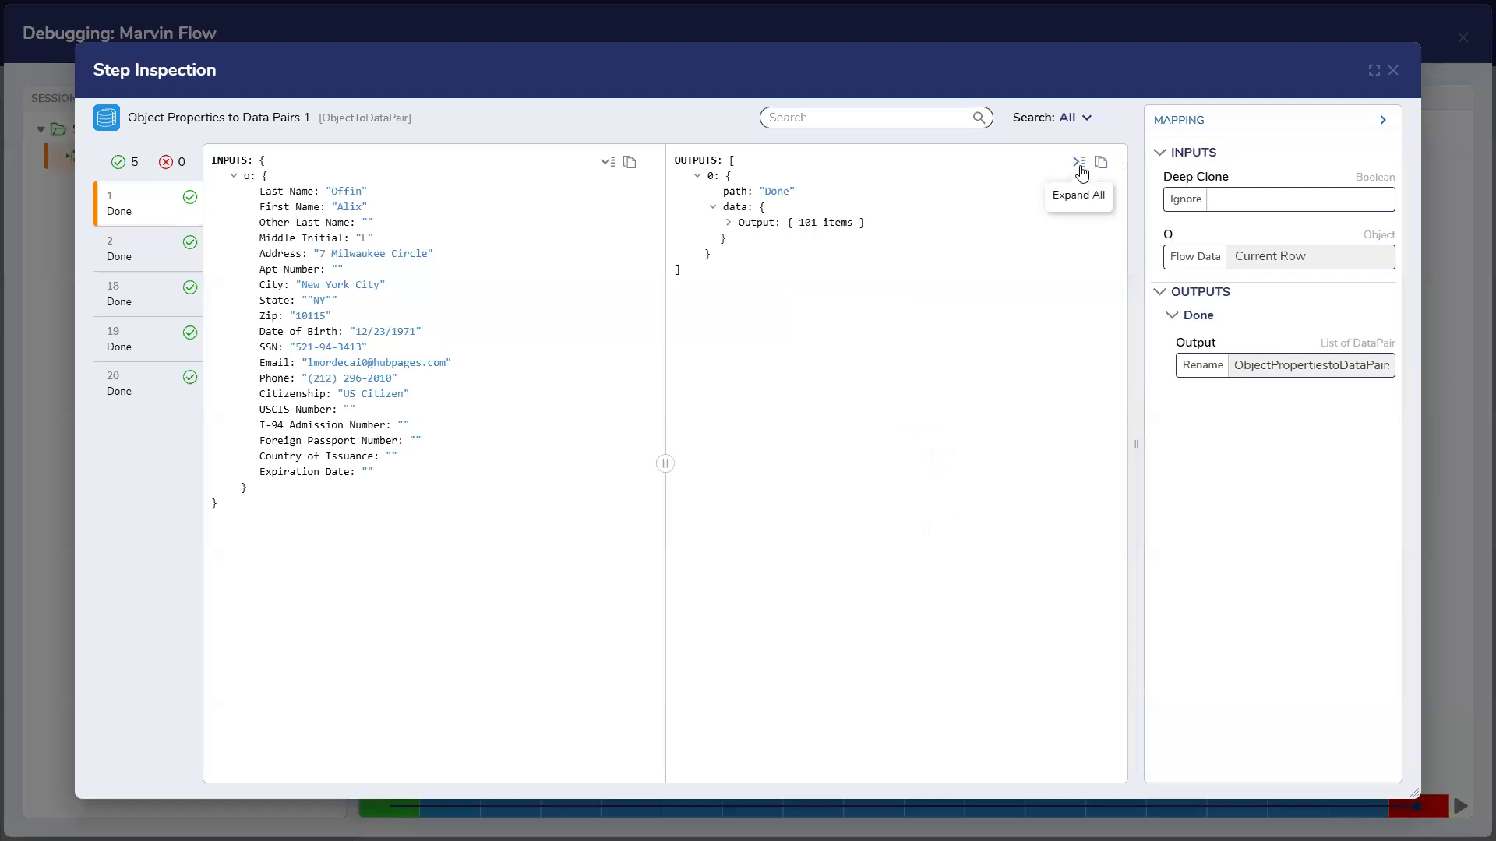
{"action": "left_click_drag", "start_coordinate": [406, 471], "coordinate": [217, 192]}
{"action": "left_click", "coordinate": [713, 210]}
{"action": "left_click", "coordinate": [713, 210]}
{"action": "left_click", "coordinate": [713, 208]}
{"action": "left_click", "coordinate": [729, 223]}
{"action": "scroll", "coordinate": [799, 396], "scroll_direction": "down", "scroll_amount": 4}
{"action": "scroll", "coordinate": [799, 396], "scroll_direction": "down", "scroll_amount": 10}
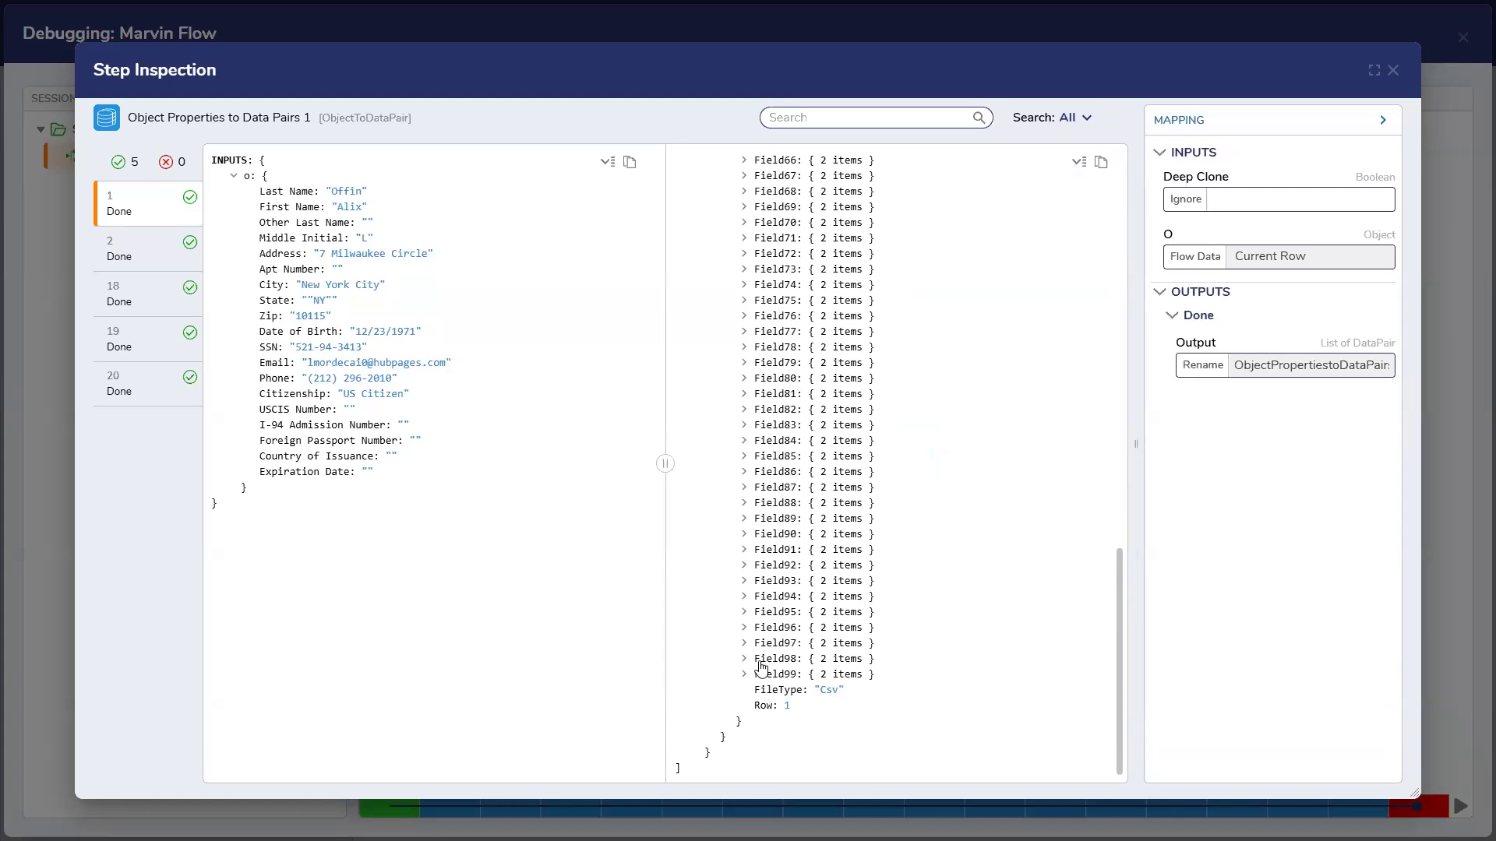
Peek into Field99, Field98, Field02 and Field03, then expand Field04 and Field05 to see their row and column
{"action": "left_click", "coordinate": [744, 674]}
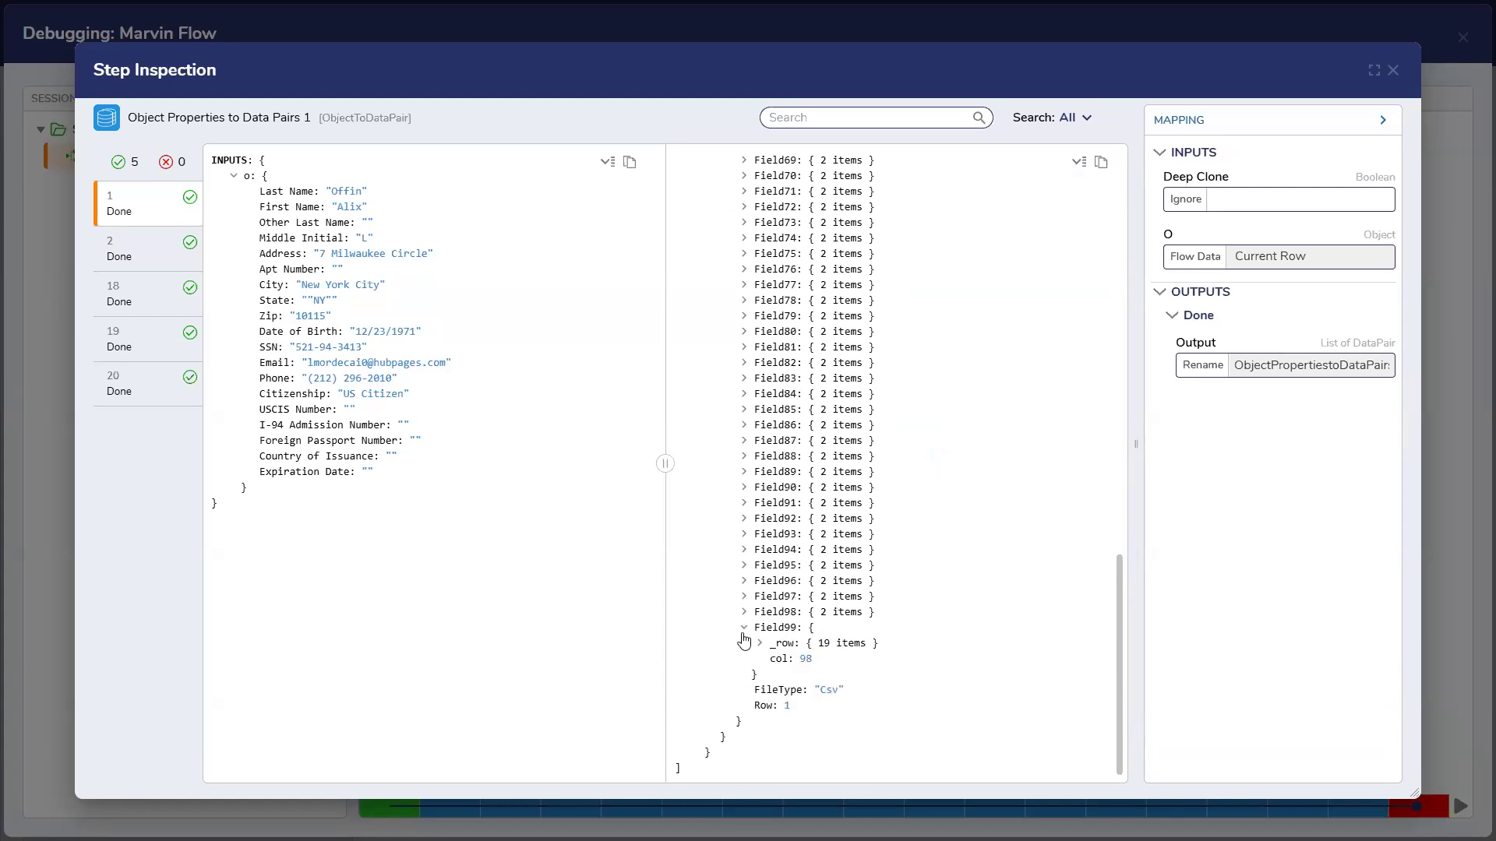
{"action": "left_click", "coordinate": [744, 627]}
{"action": "left_click", "coordinate": [745, 613]}
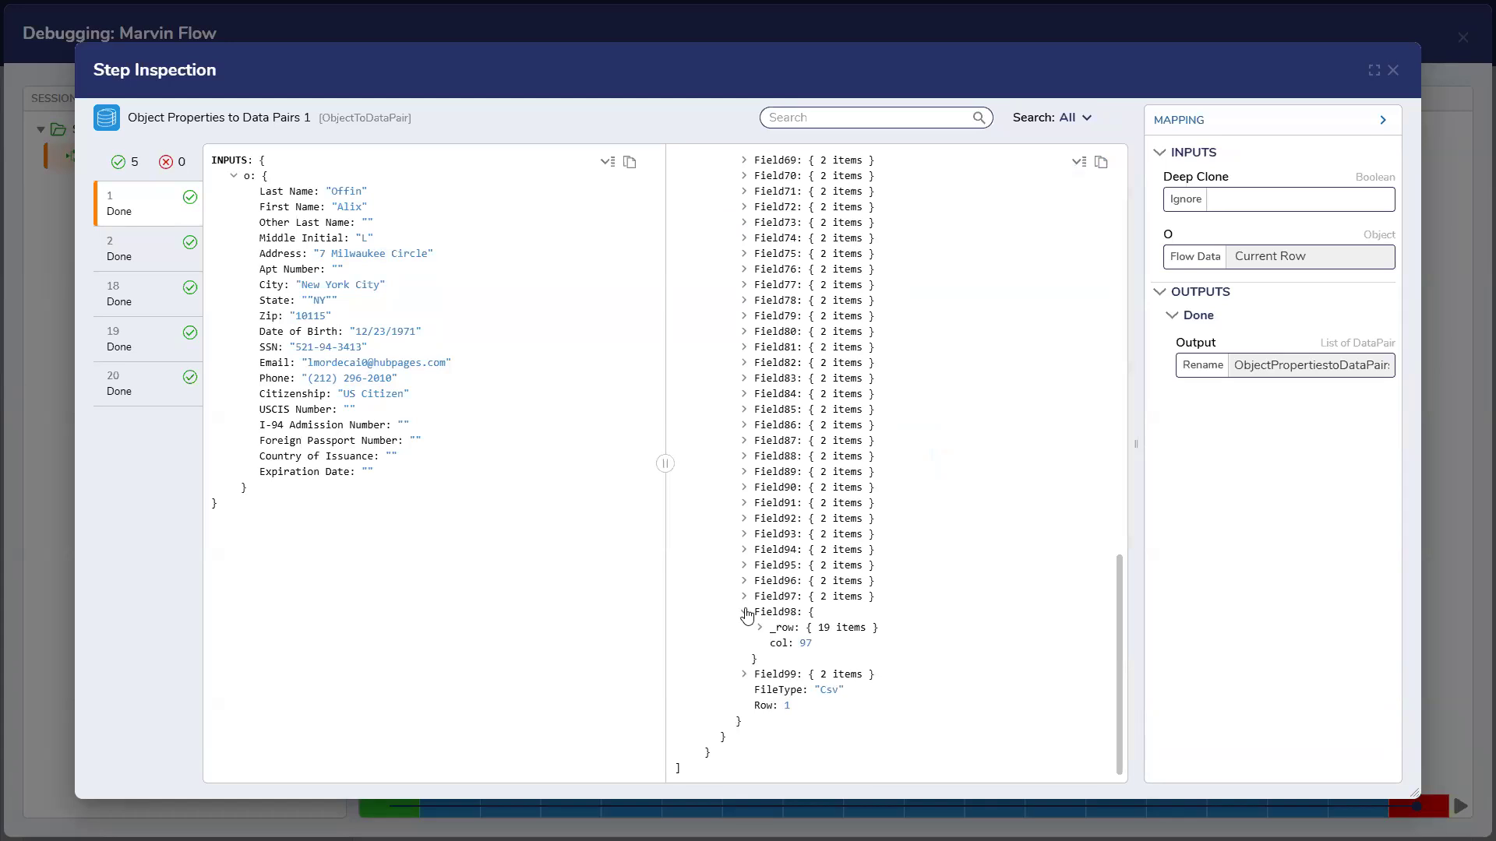
{"action": "left_click", "coordinate": [747, 615]}
{"action": "scroll", "coordinate": [744, 600], "scroll_direction": "up", "scroll_amount": 15}
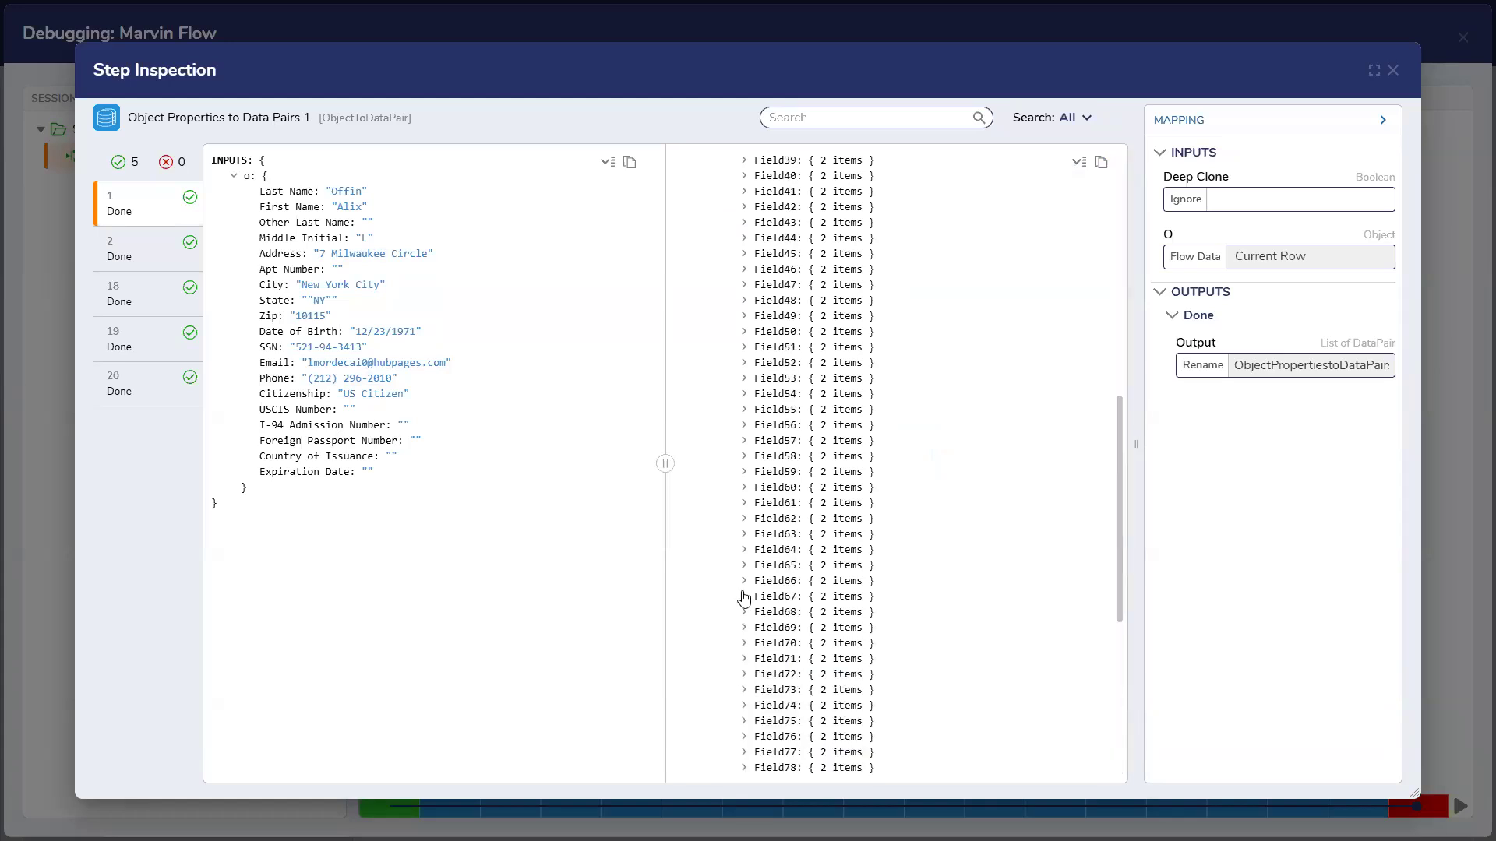
{"action": "left_click", "coordinate": [744, 269]}
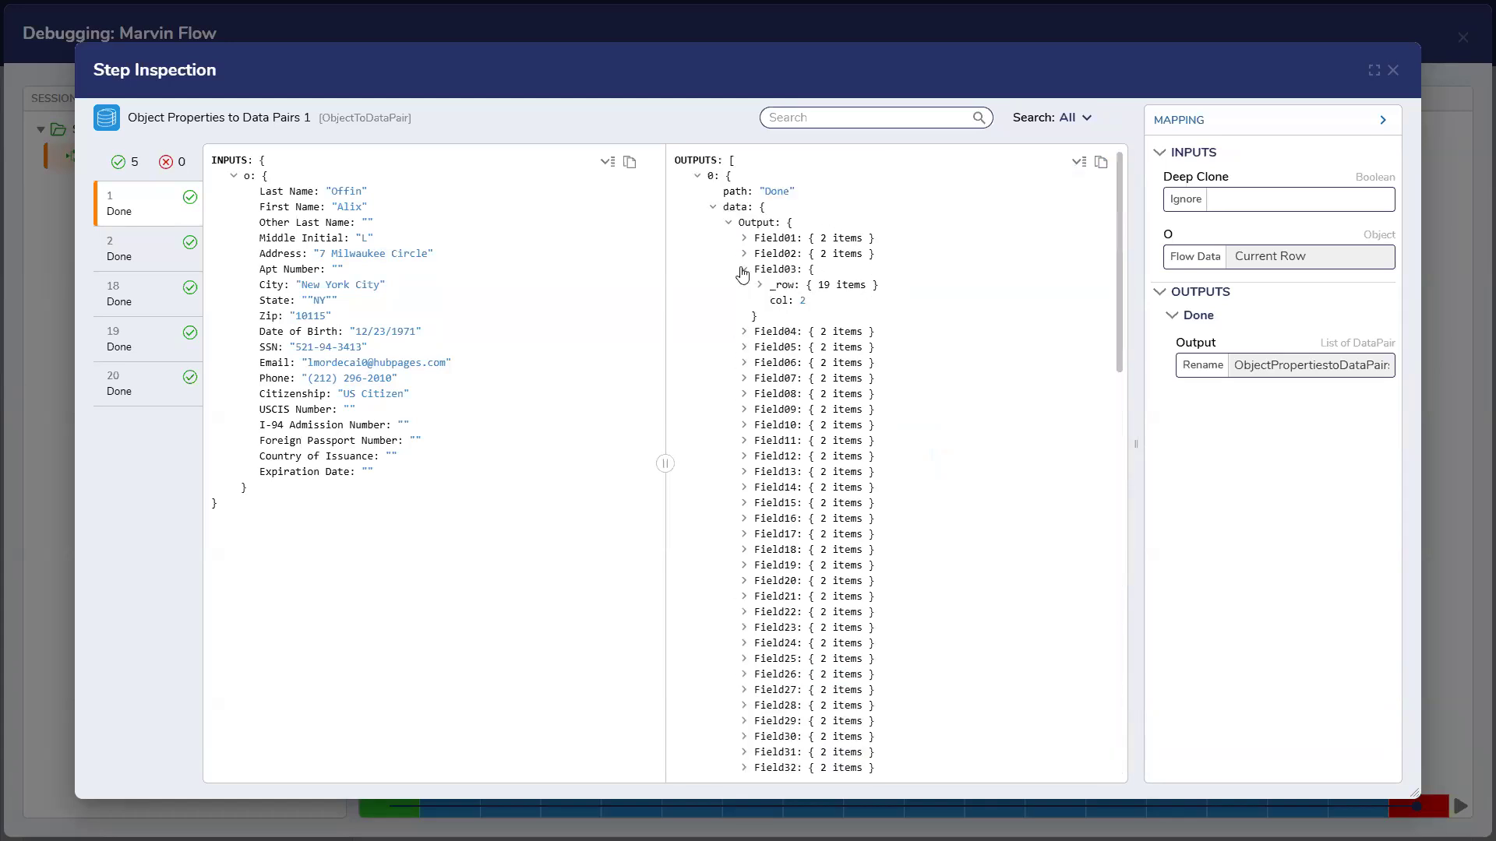
{"action": "left_click", "coordinate": [744, 269]}
{"action": "left_click", "coordinate": [744, 253]}
{"action": "left_click", "coordinate": [744, 254]}
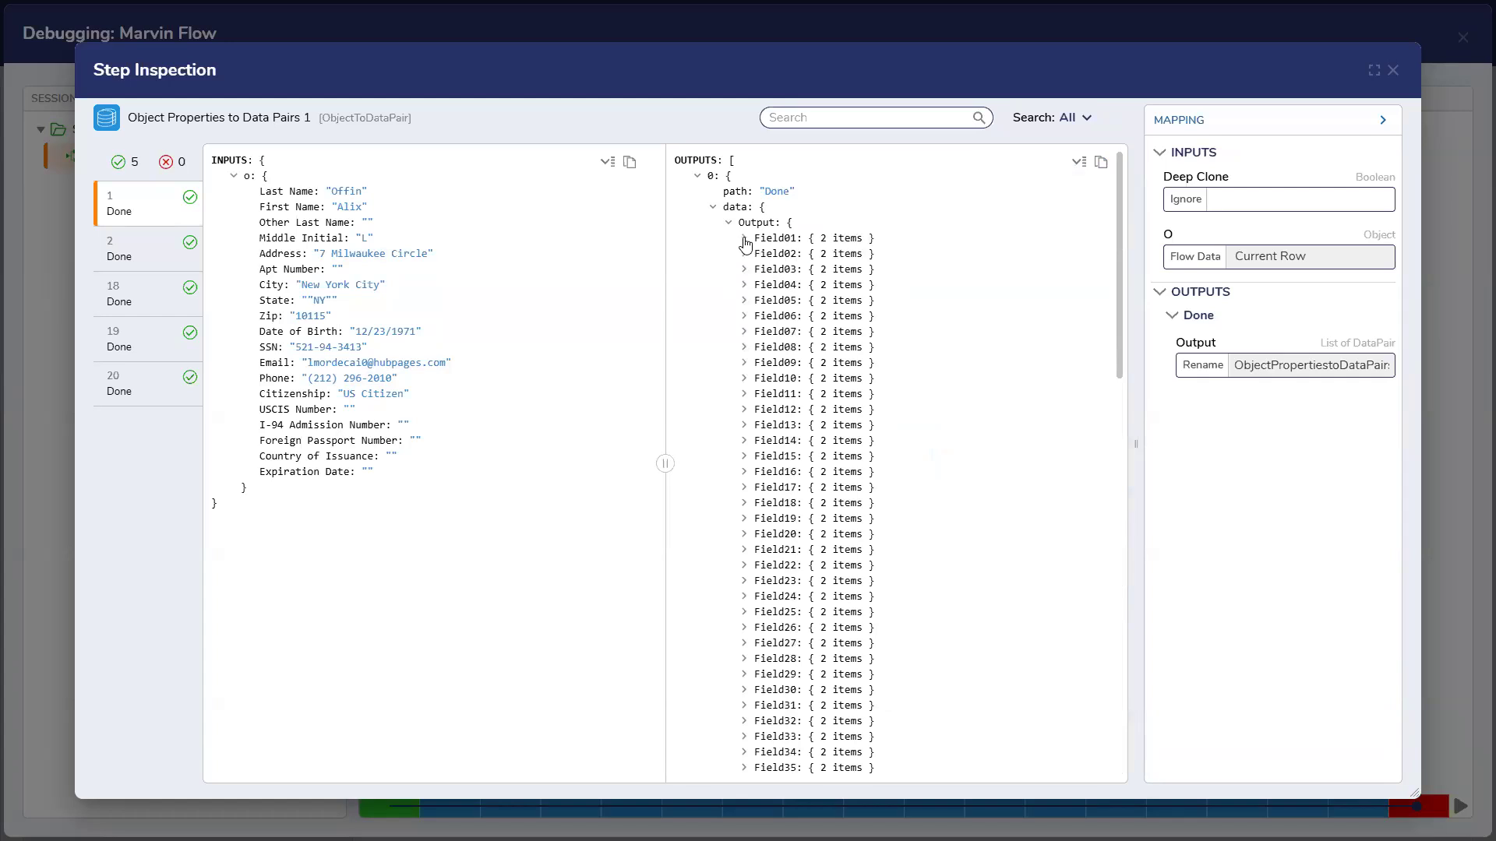
{"action": "left_click", "coordinate": [744, 254]}
{"action": "left_click", "coordinate": [744, 254]}
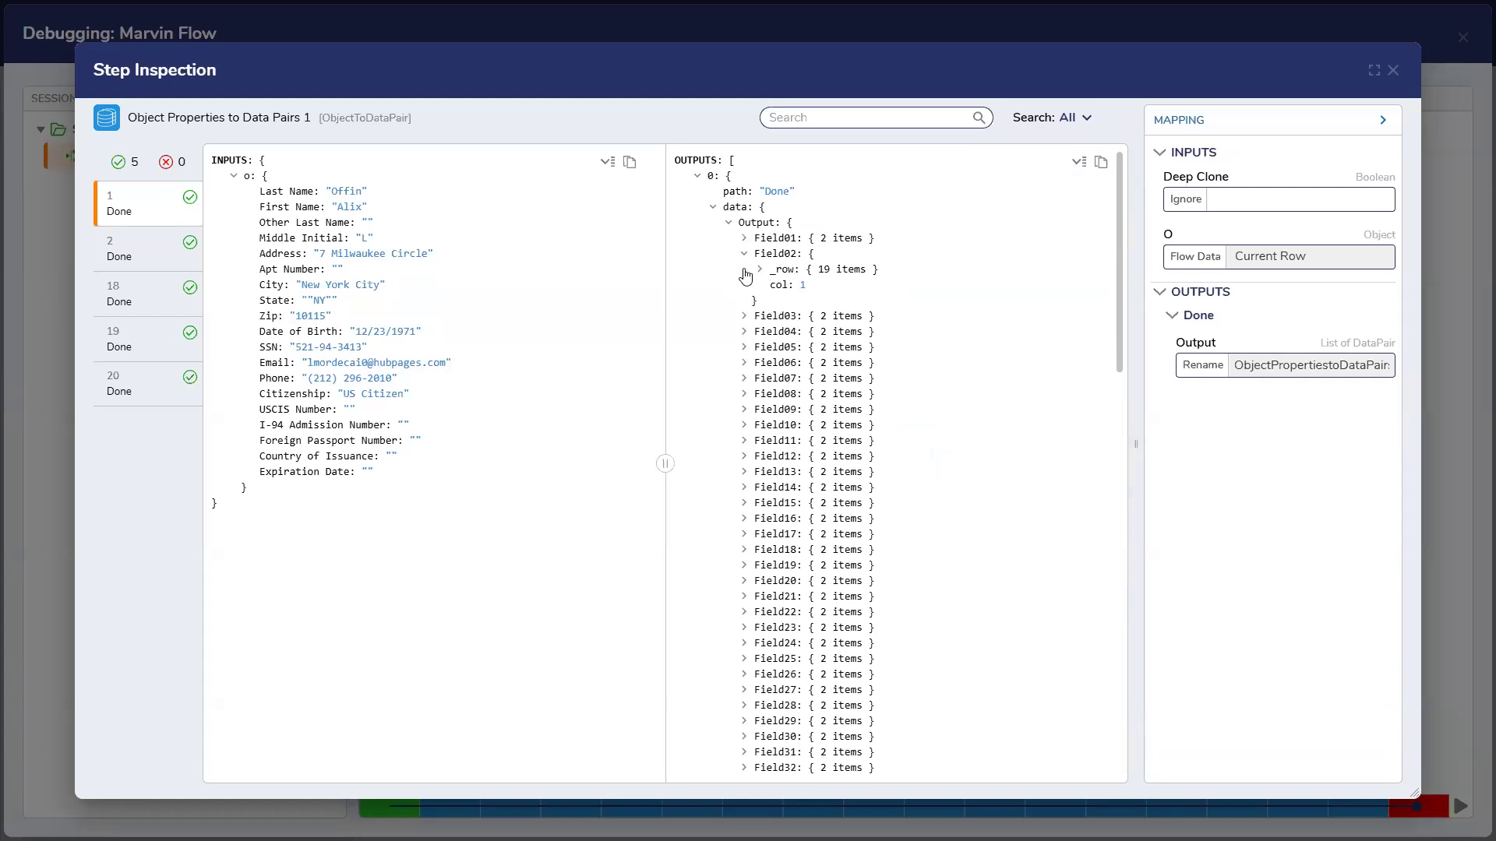
{"action": "left_click", "coordinate": [745, 271]}
{"action": "left_click", "coordinate": [745, 270]}
{"action": "left_click", "coordinate": [744, 284]}
{"action": "left_click", "coordinate": [745, 347]}
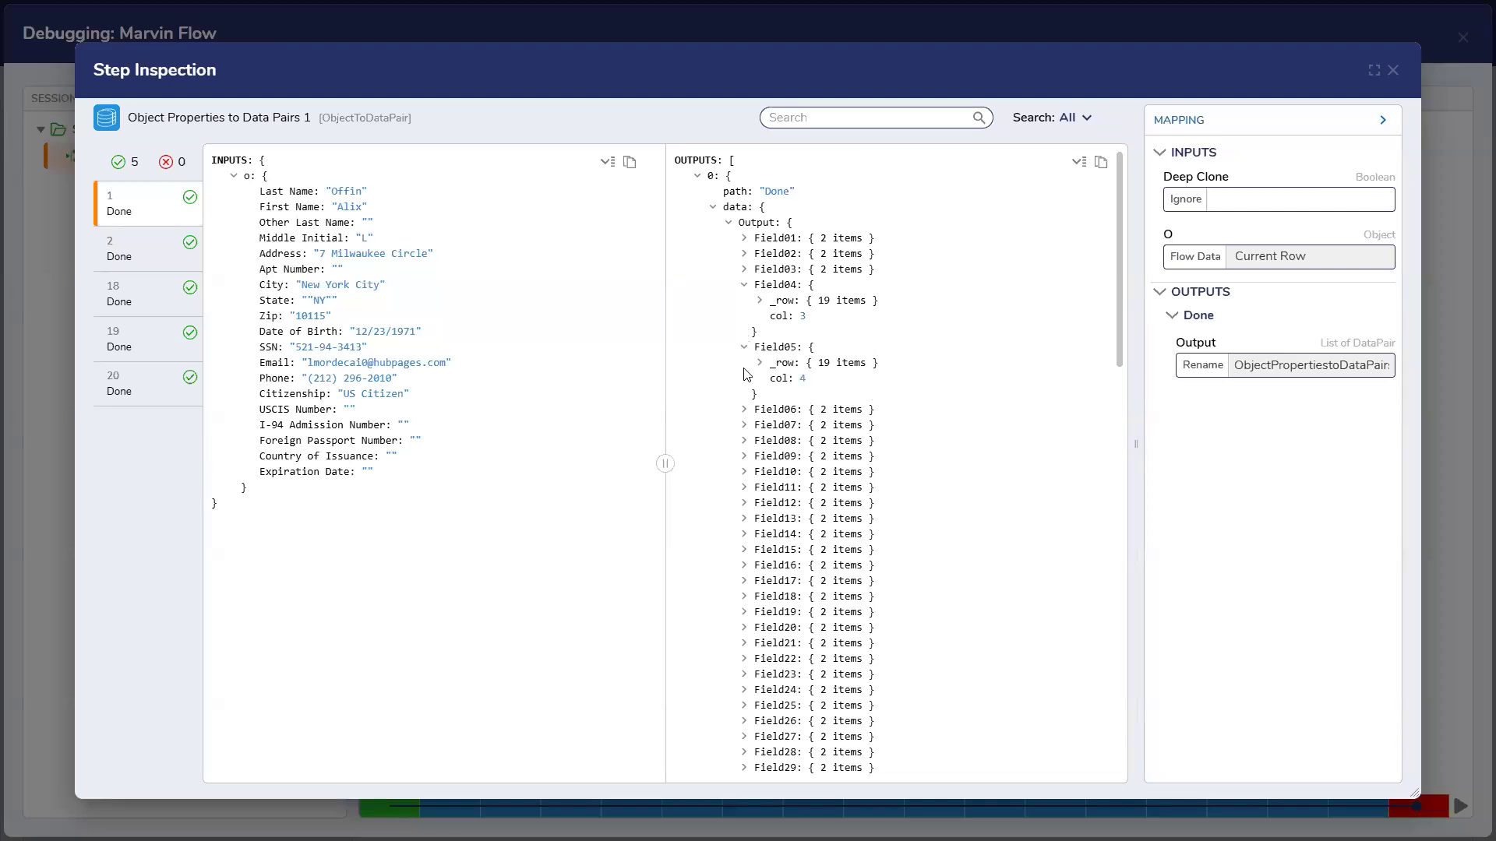
Re-expand the Output list, collapse Field04 and Field05, and scroll through the fields
{"action": "left_click", "coordinate": [729, 223]}
{"action": "left_click", "coordinate": [713, 208]}
{"action": "left_click", "coordinate": [712, 208]}
{"action": "left_click", "coordinate": [729, 223]}
{"action": "left_click", "coordinate": [744, 285]}
{"action": "left_click", "coordinate": [744, 301]}
{"action": "scroll", "coordinate": [744, 366], "scroll_direction": "down", "scroll_amount": 5}
{"action": "scroll", "coordinate": [744, 366], "scroll_direction": "down", "scroll_amount": 10}
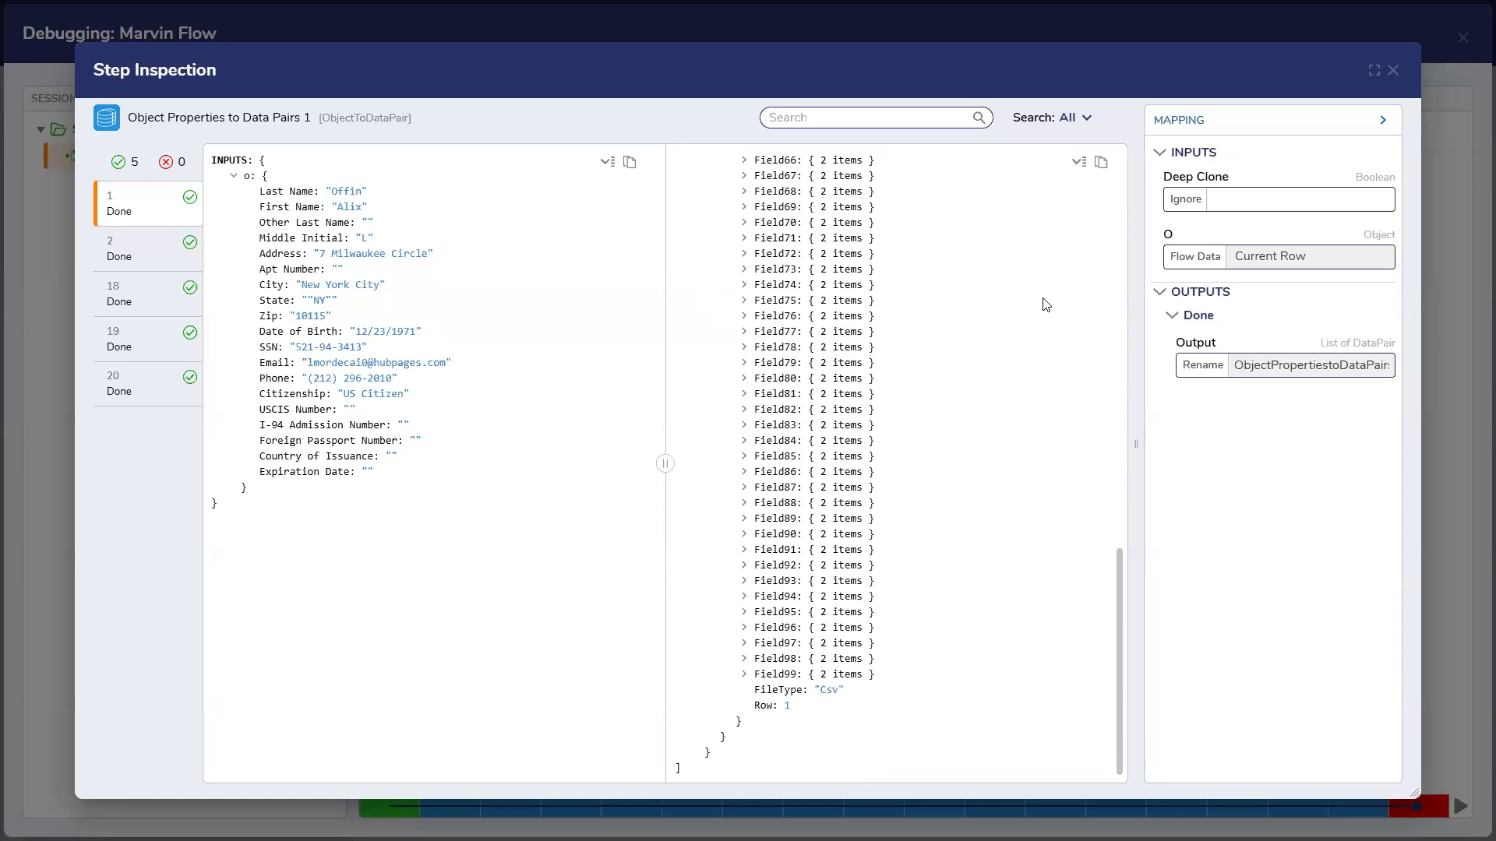
{"action": "scroll", "coordinate": [1041, 304], "scroll_direction": "up", "scroll_amount": 10}
Expand All nodes in the outputs tree, scroll through every result, then close Step Inspection
{"action": "left_click", "coordinate": [1079, 163]}
{"action": "left_click", "coordinate": [1081, 172]}
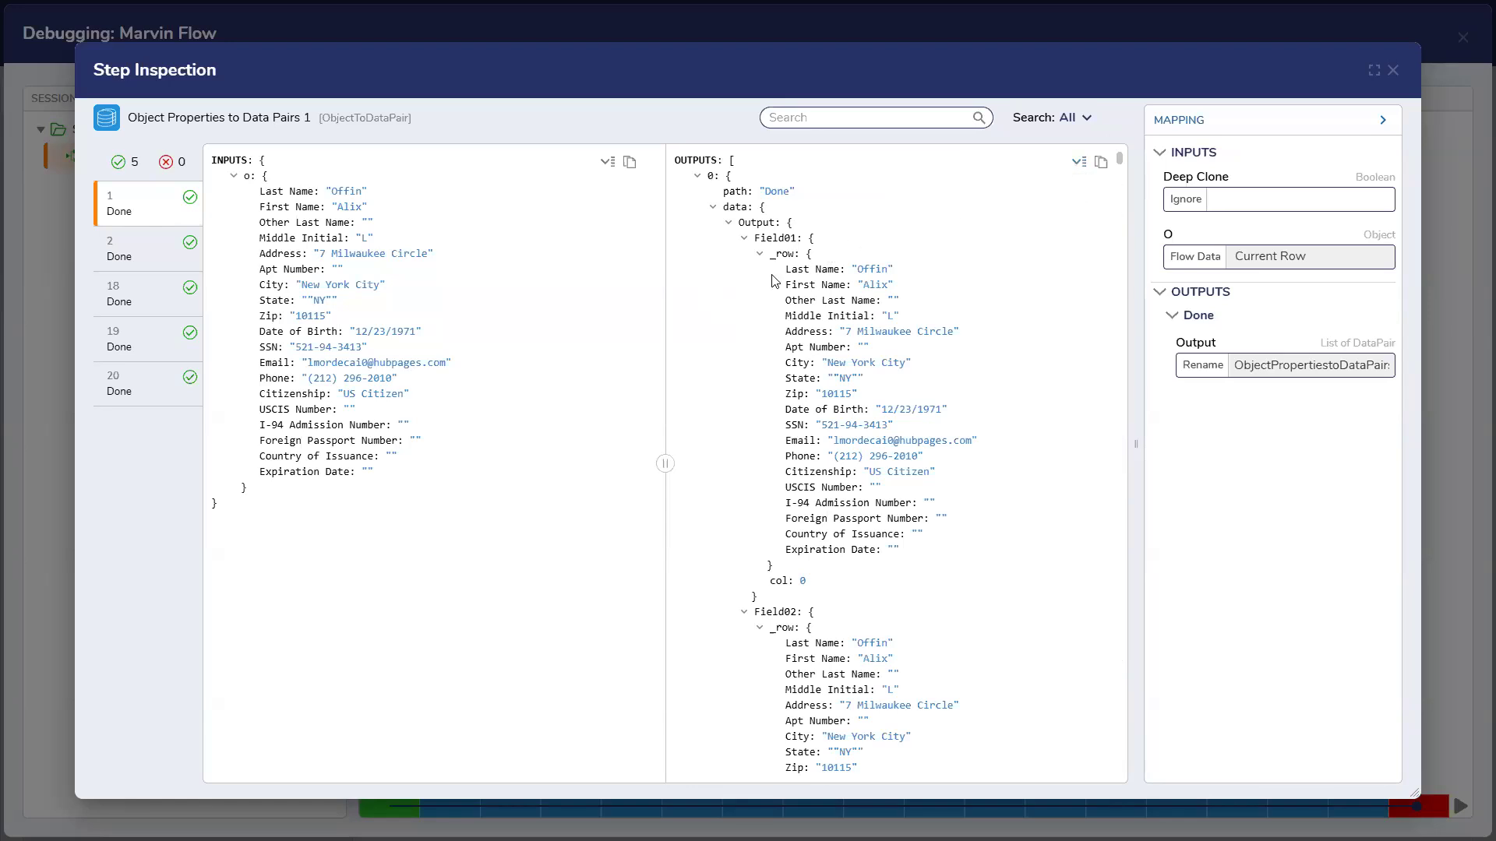
{"action": "scroll", "coordinate": [891, 484], "scroll_direction": "down", "scroll_amount": 9}
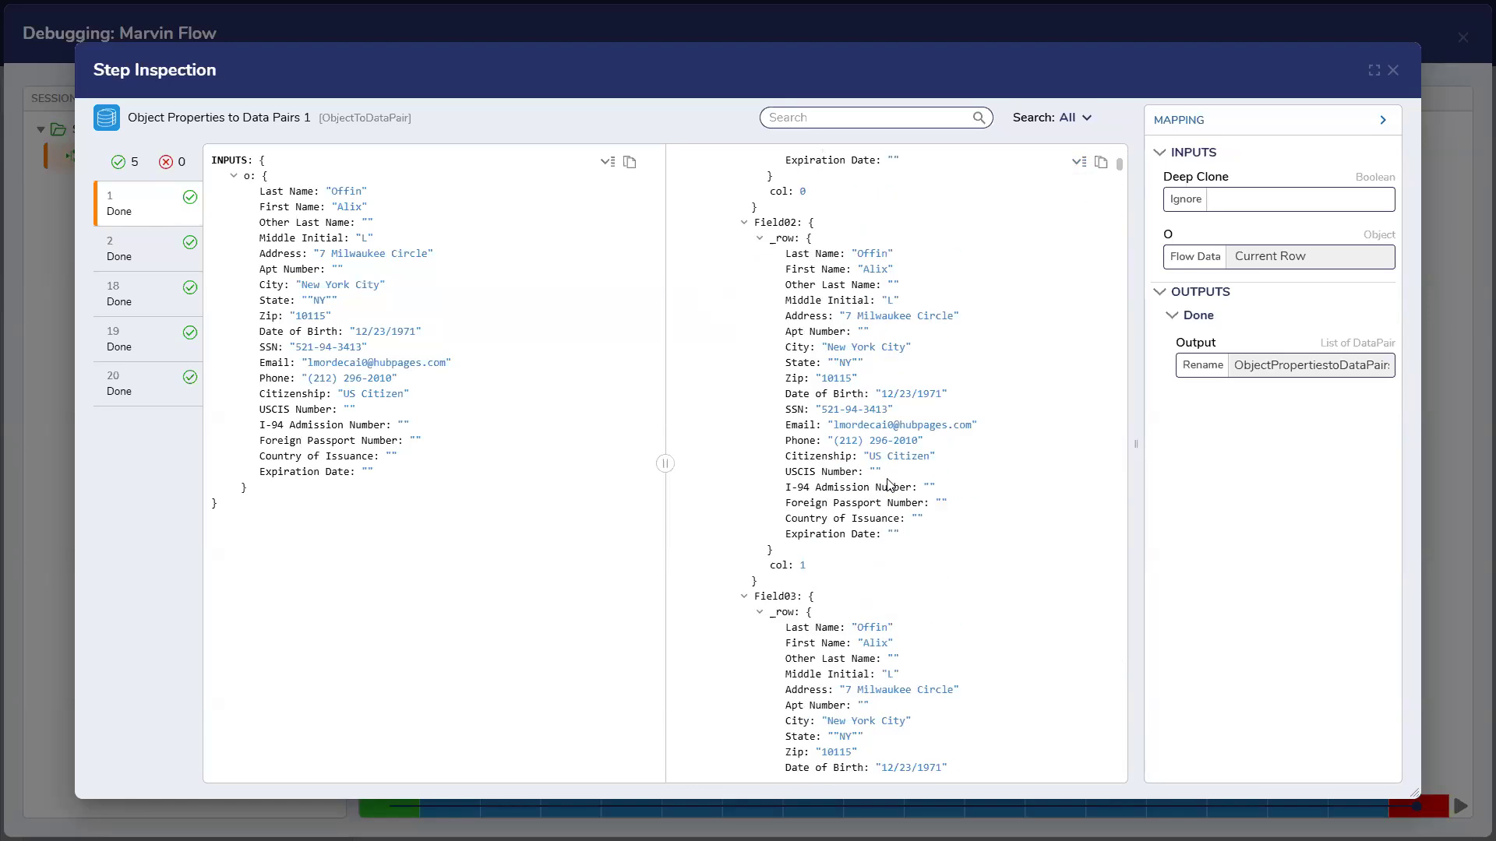
{"action": "scroll", "coordinate": [890, 484], "scroll_direction": "down", "scroll_amount": 20}
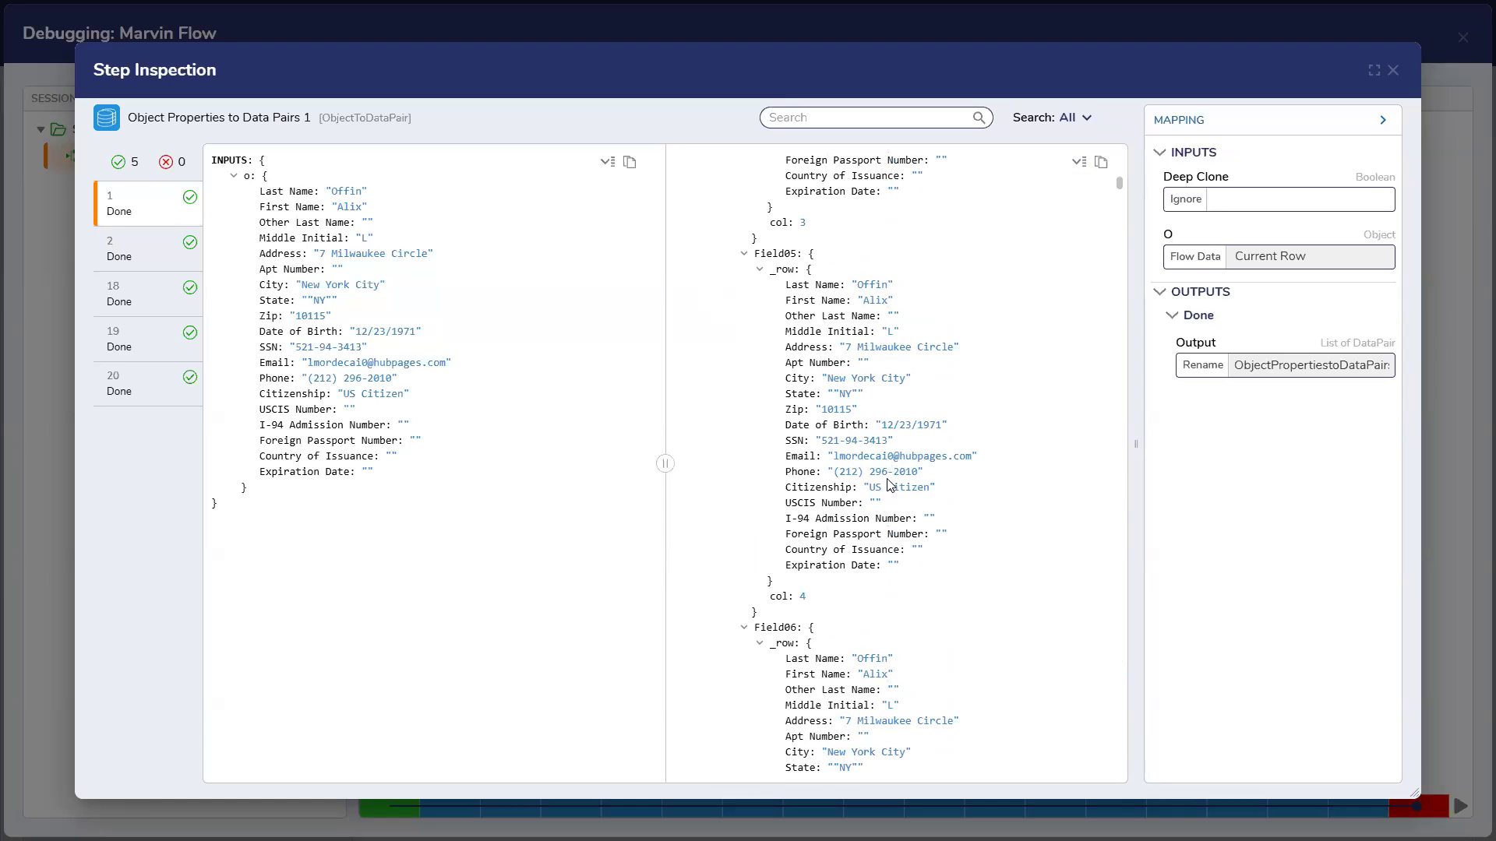
{"action": "scroll", "coordinate": [890, 485], "scroll_direction": "down", "scroll_amount": 13}
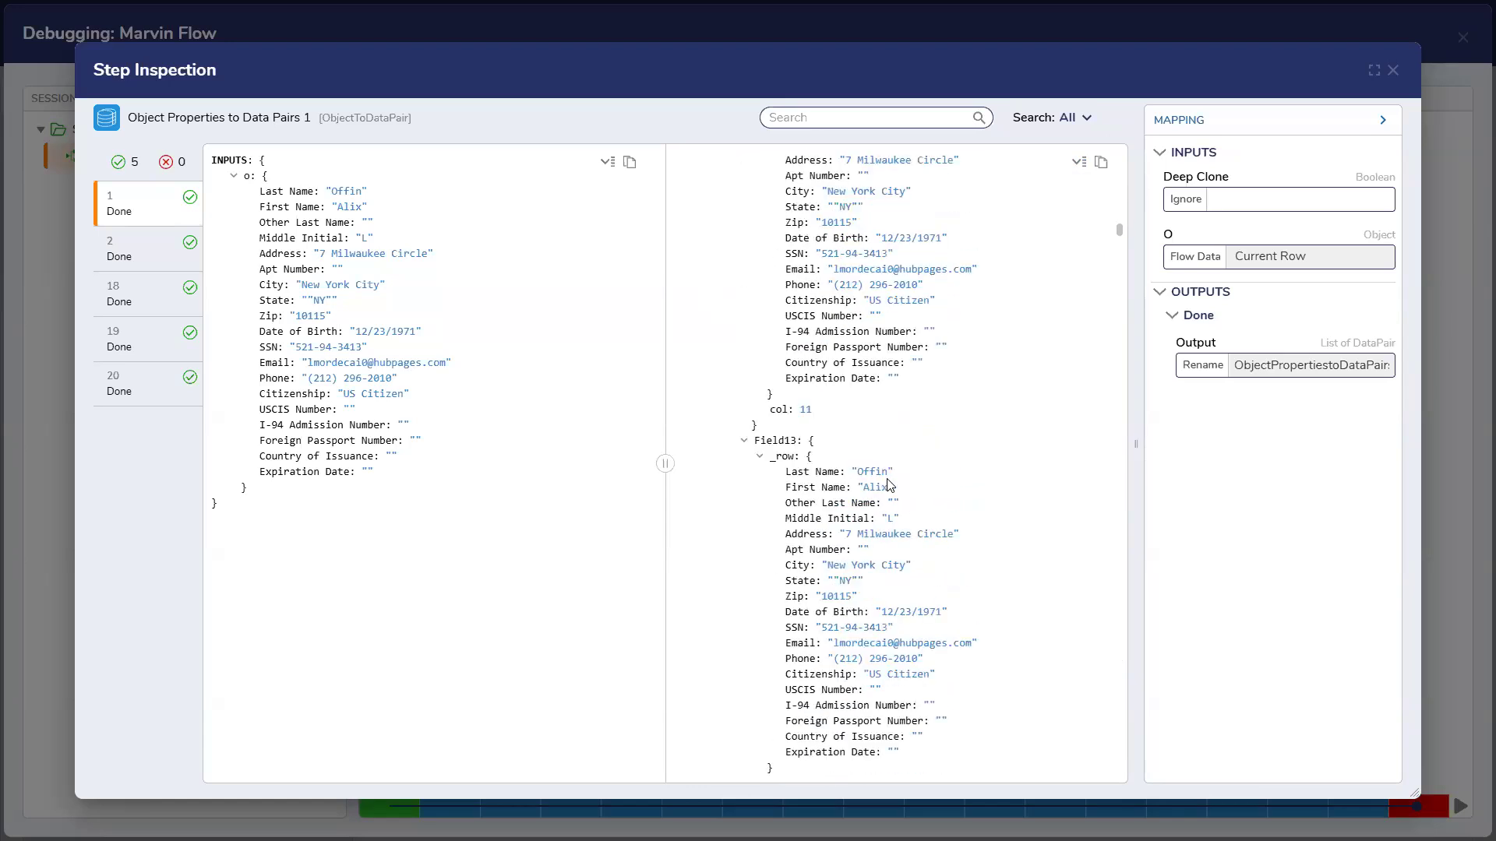
{"action": "scroll", "coordinate": [890, 484], "scroll_direction": "down", "scroll_amount": 20}
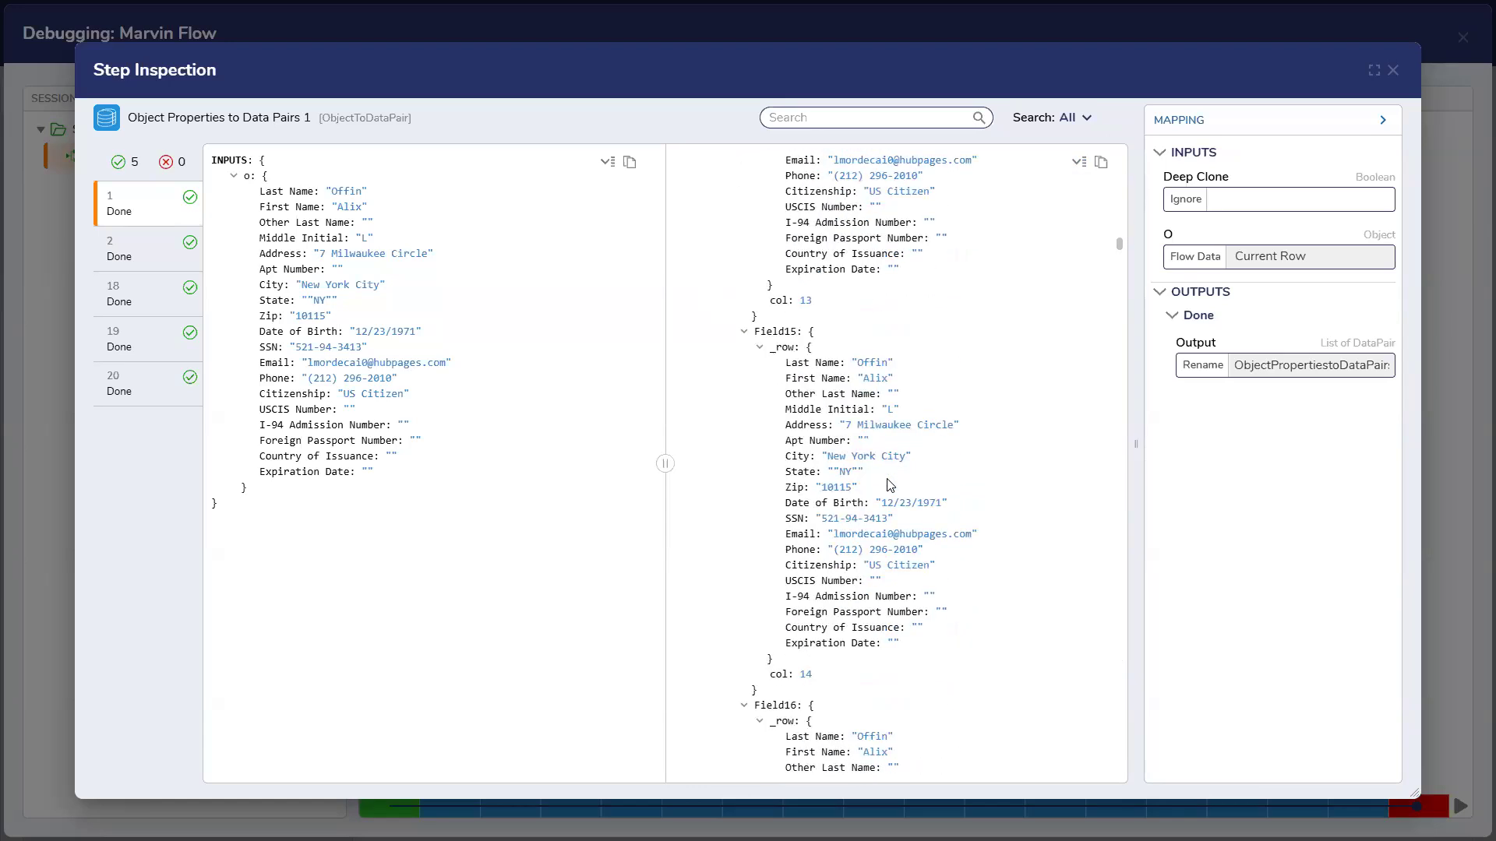
{"action": "scroll", "coordinate": [891, 484], "scroll_direction": "down", "scroll_amount": 6}
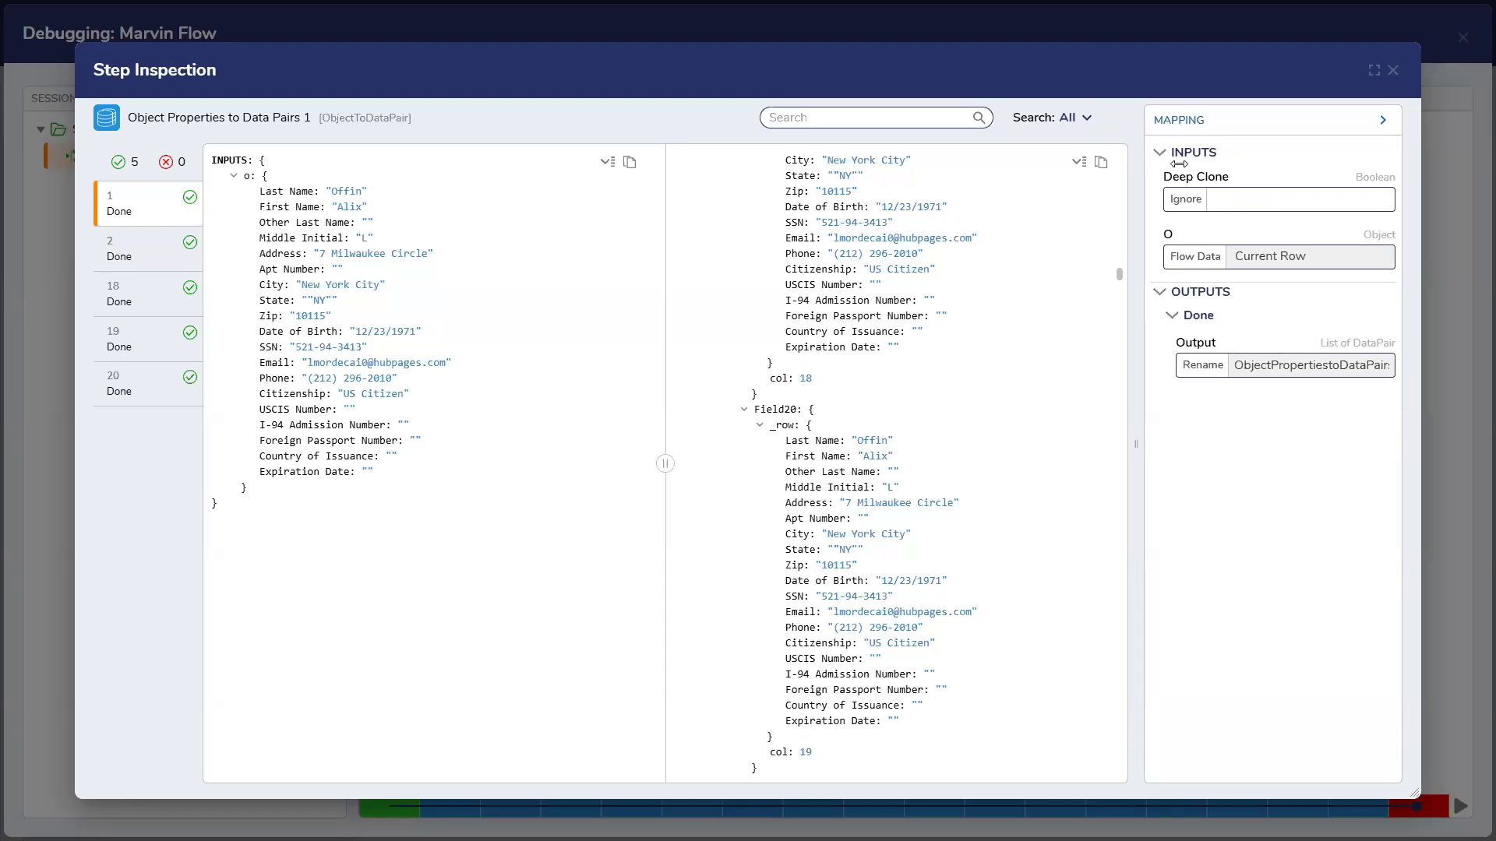
{"action": "left_click", "coordinate": [1392, 71]}
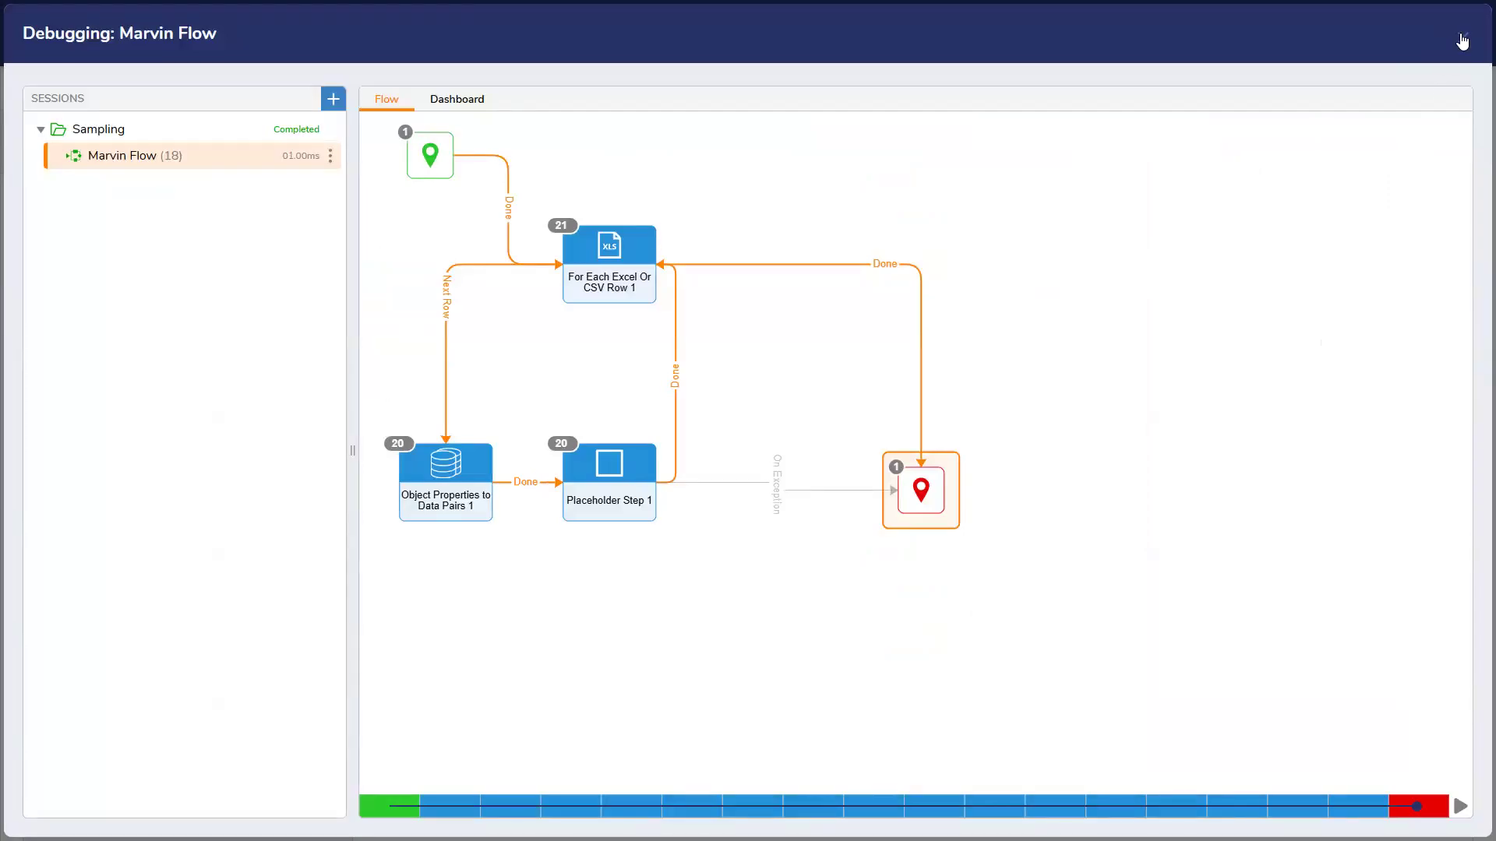
Leave the debugger and save Marvin Flow
{"action": "left_click", "coordinate": [1463, 41]}
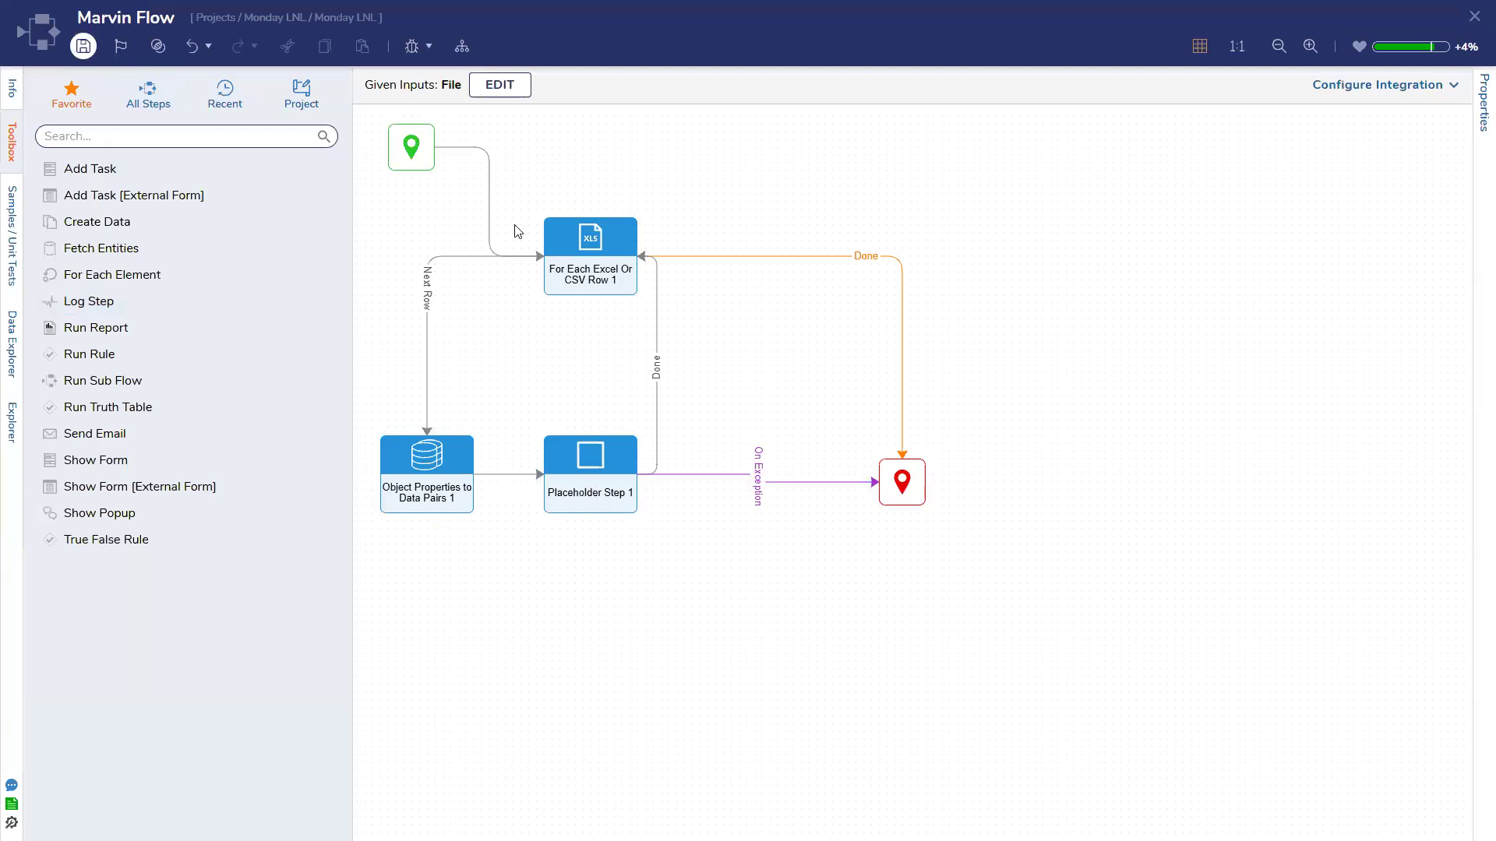
{"action": "key", "text": "ctrl+s"}
{"action": "left_click", "coordinate": [956, 499]}
Search the toolbox for 'column' and place a Set Values In Column step below the loop
{"action": "left_click", "coordinate": [205, 134]}
{"action": "type", "text": "excel"}
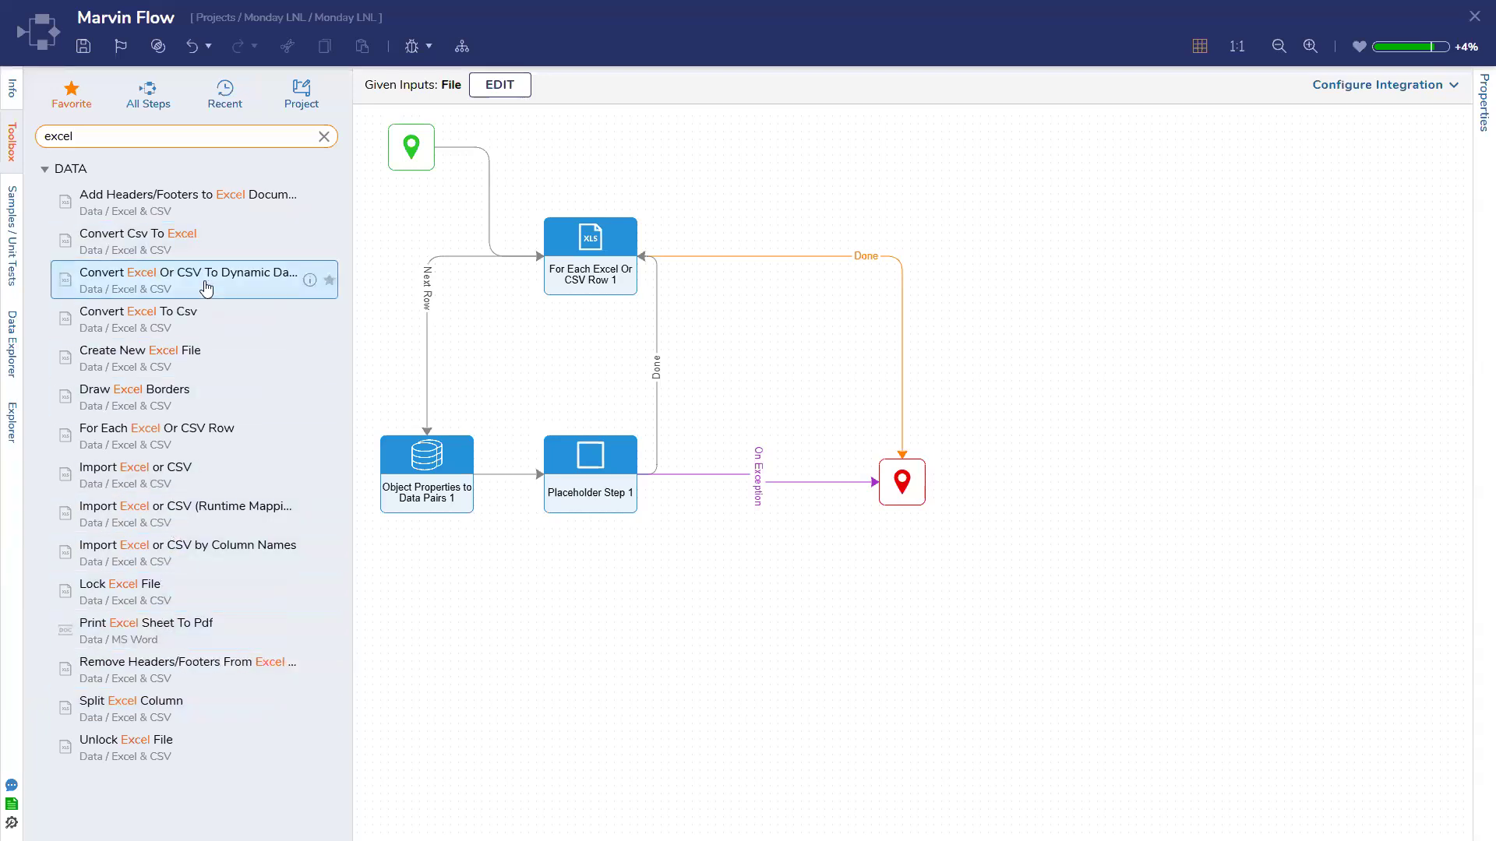
{"action": "double_click", "coordinate": [27, 132]}
{"action": "type", "text": "column"}
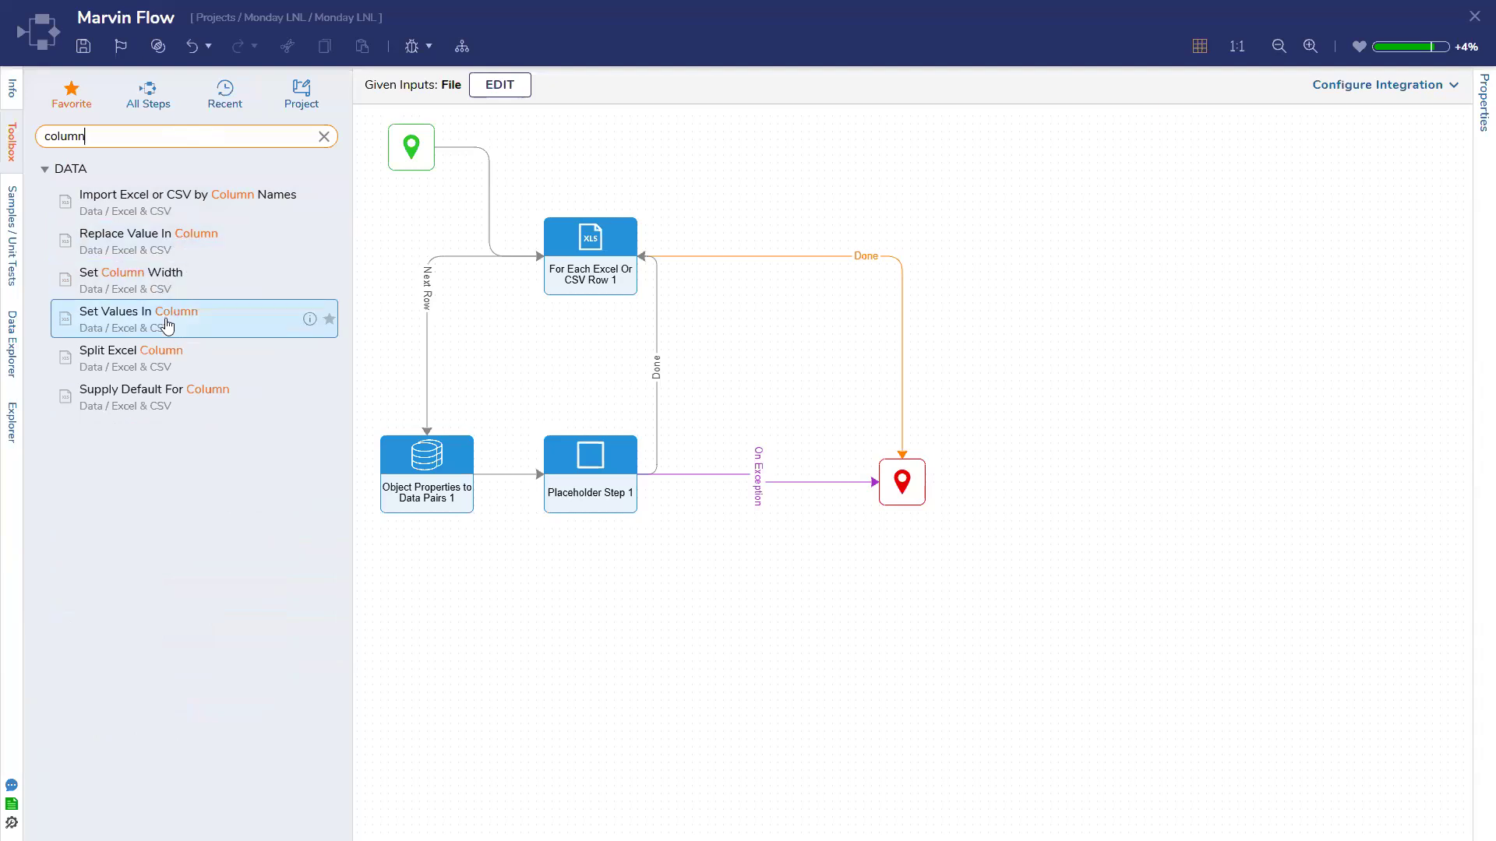
{"action": "left_click_drag", "start_coordinate": [167, 324], "coordinate": [507, 616]}
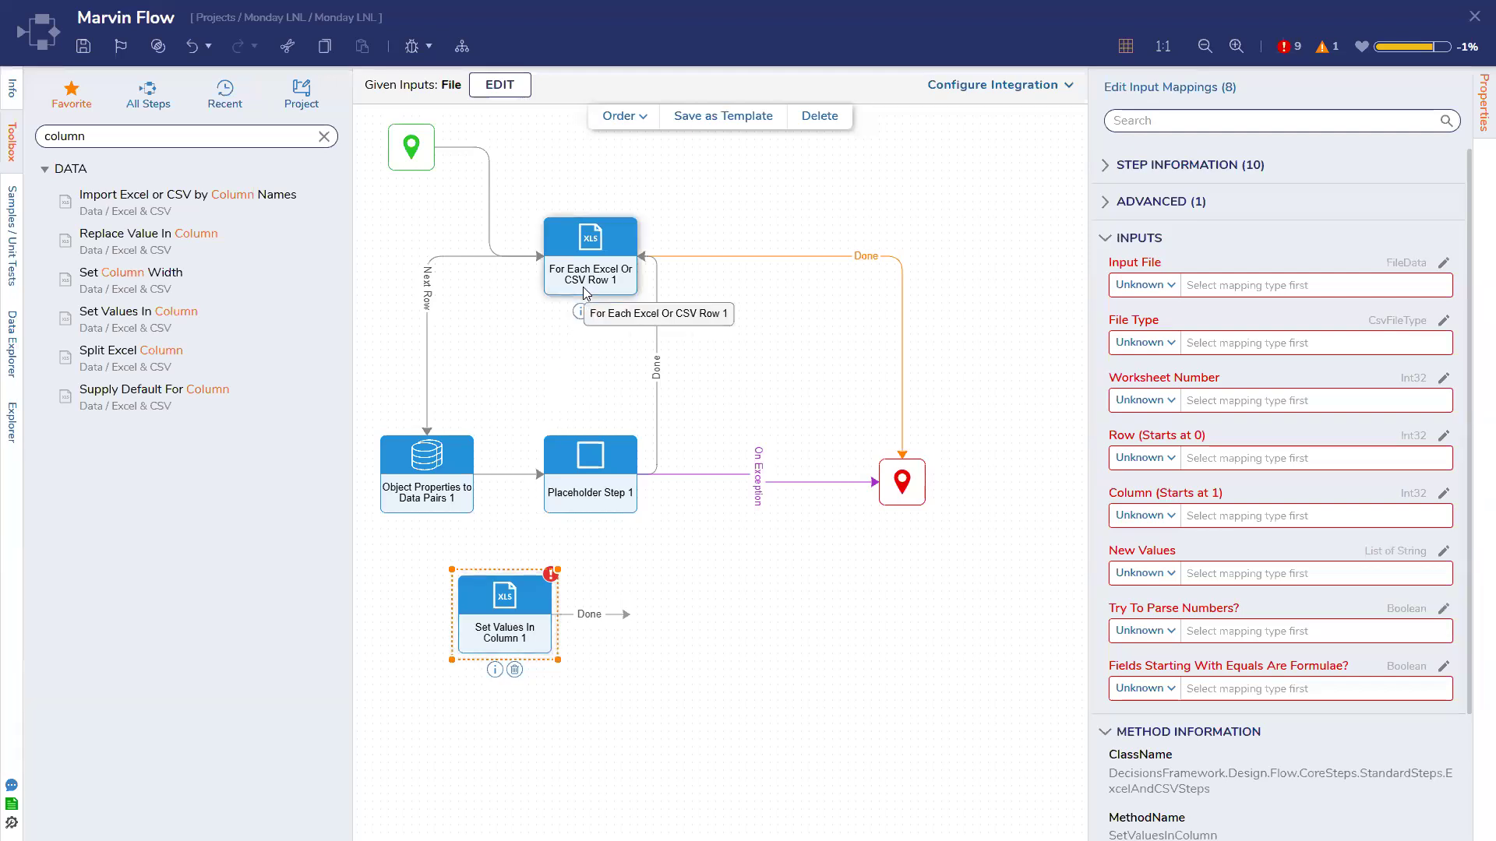
Delete Set Values In Column 1, then select Object Properties to Data Pairs 1 to check its settings
{"action": "left_click", "coordinate": [419, 462]}
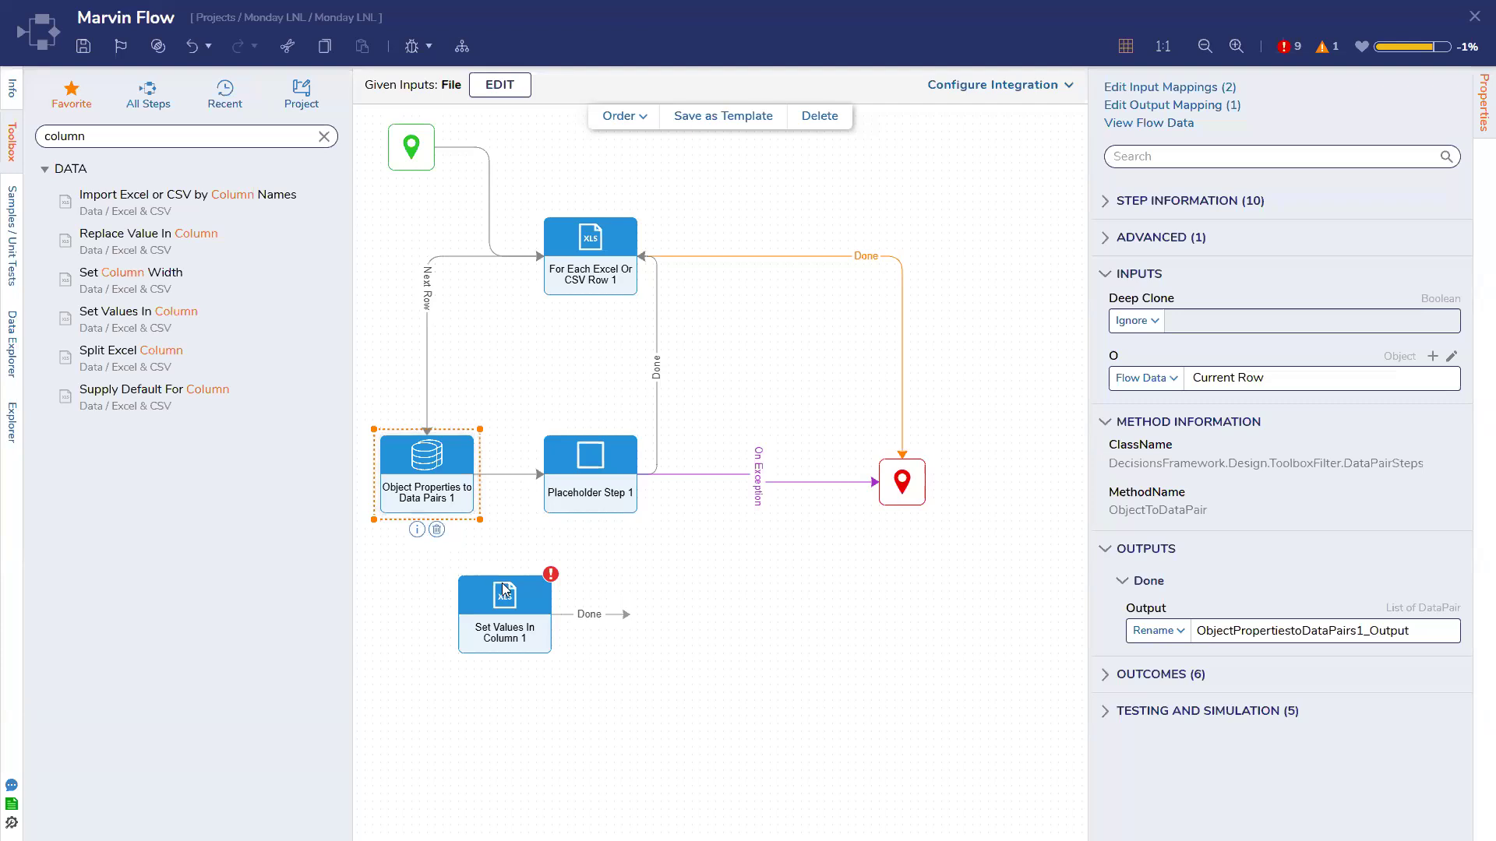
{"action": "left_click", "coordinate": [514, 667]}
{"action": "left_click", "coordinate": [472, 499]}
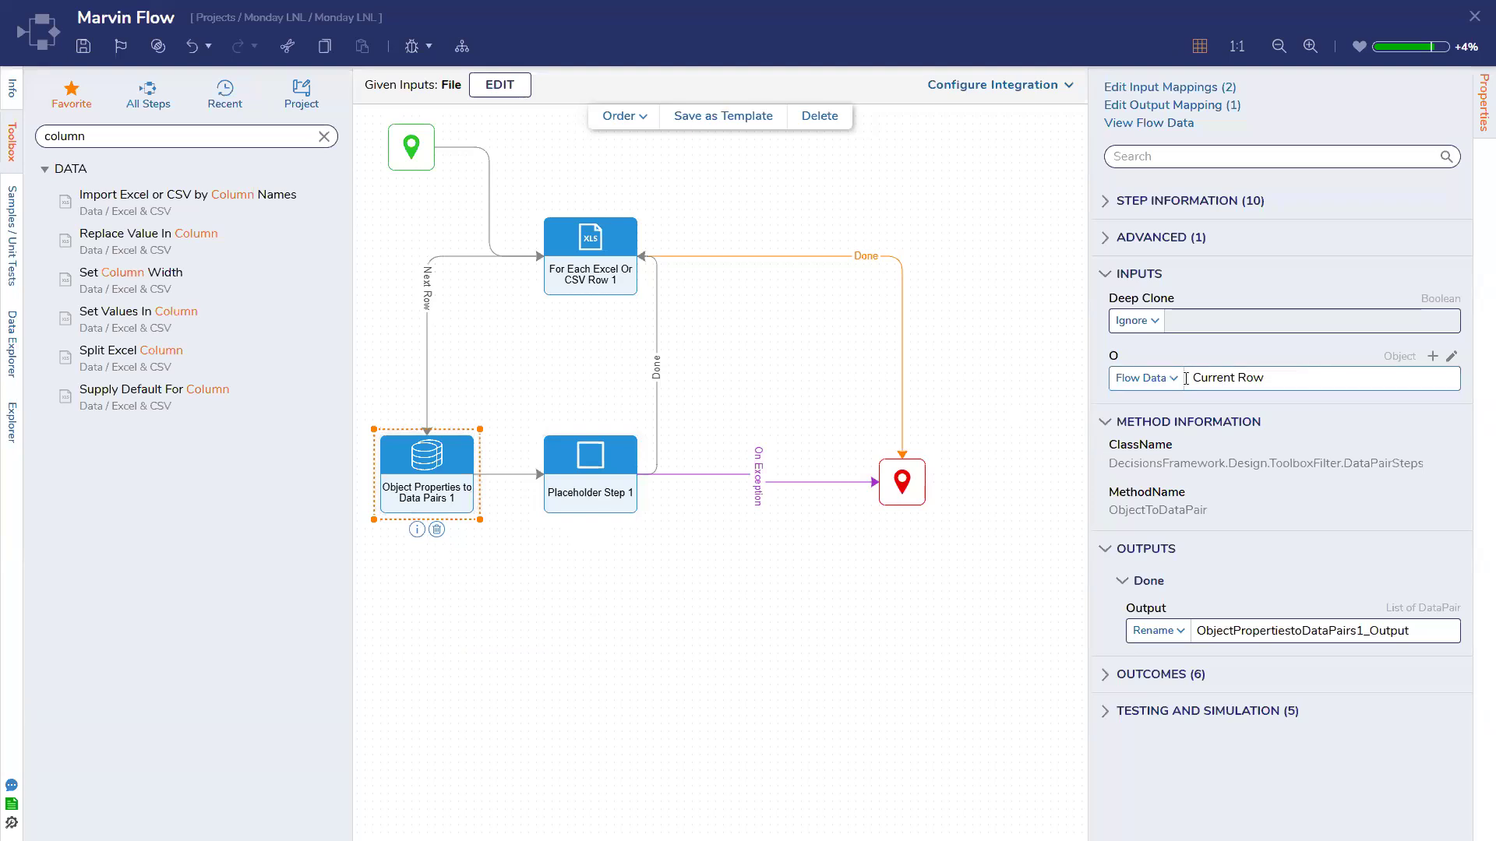
Clear the toolbox search and review Placeholder Step 1, Object Properties and For Each step settings
{"action": "left_click", "coordinate": [324, 137]}
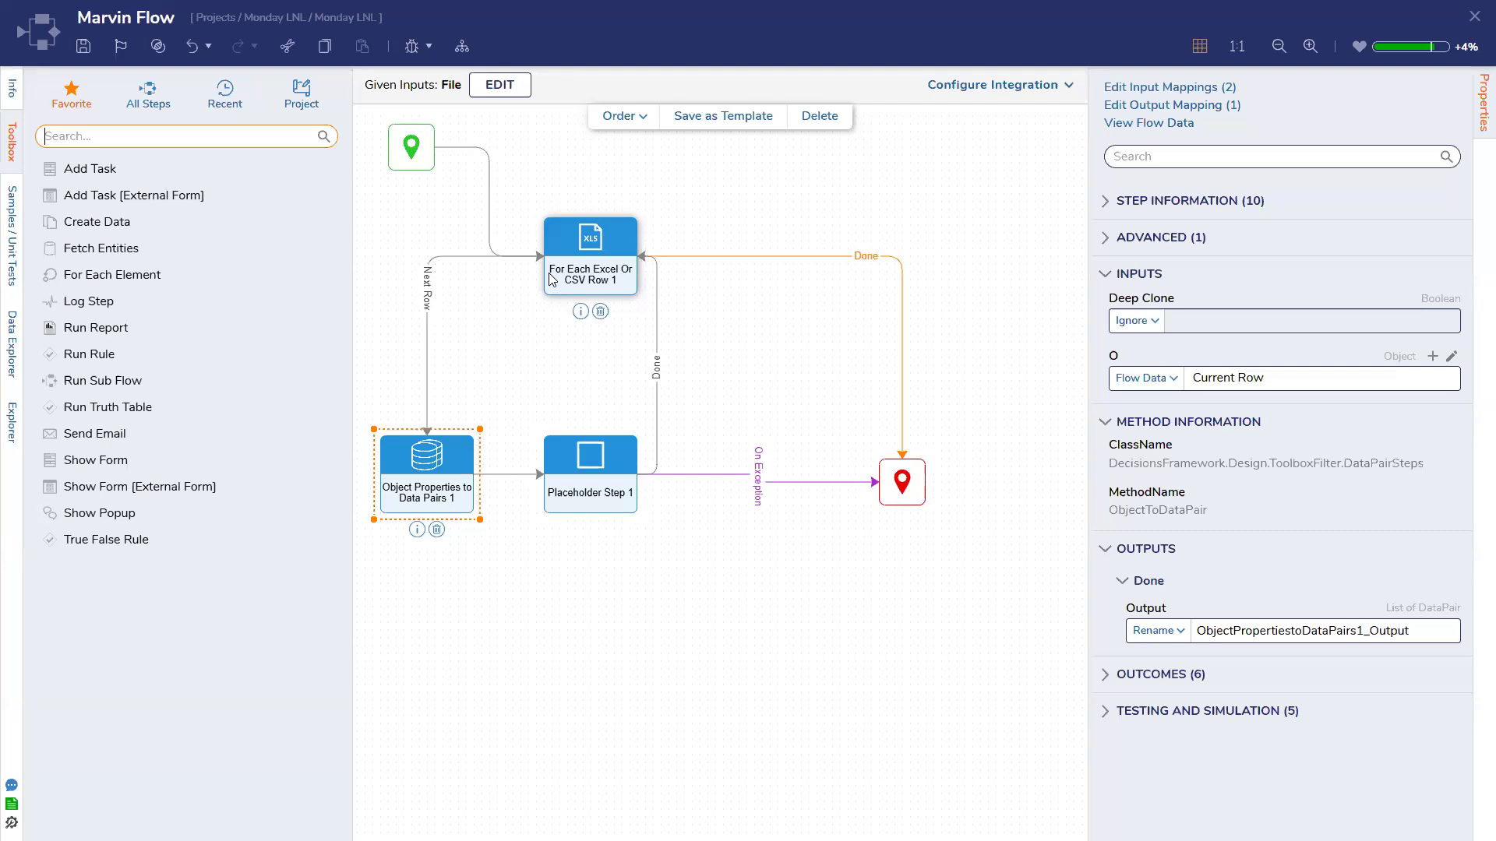
{"action": "left_click", "coordinate": [577, 474]}
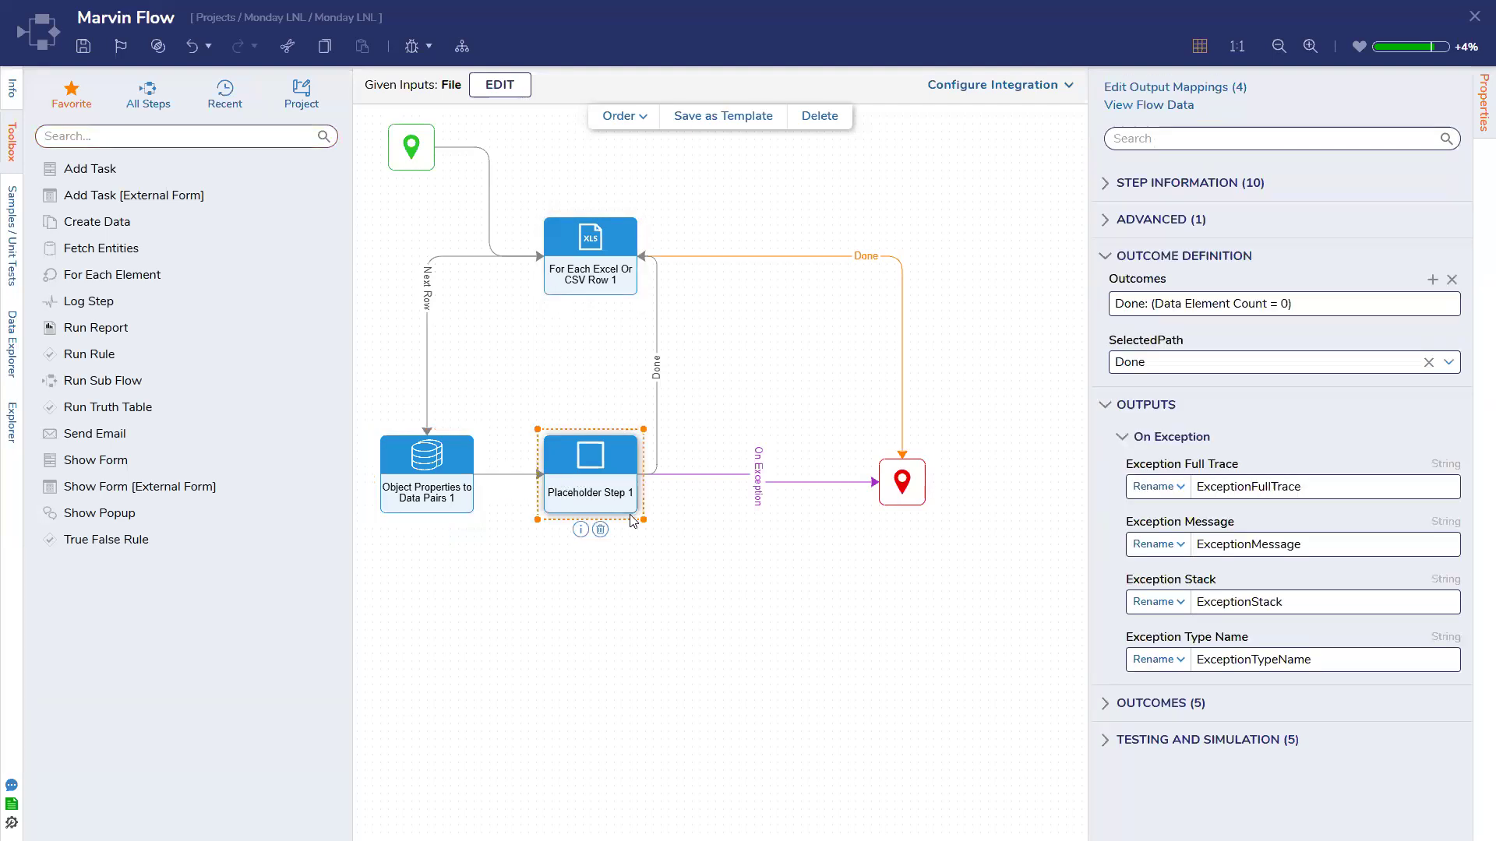
{"action": "left_click", "coordinate": [461, 496]}
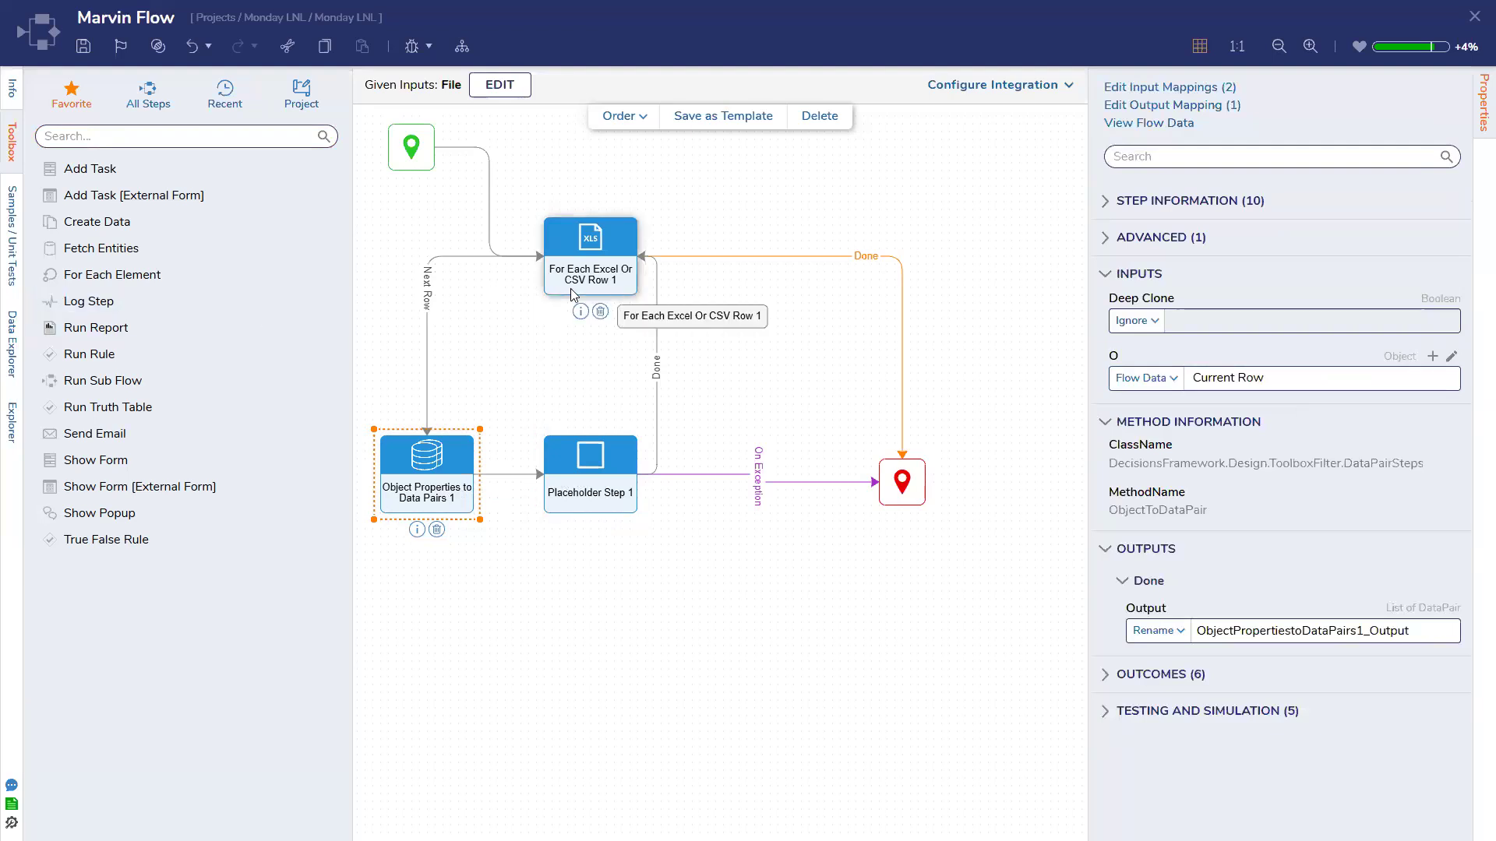
{"action": "left_click", "coordinate": [614, 272]}
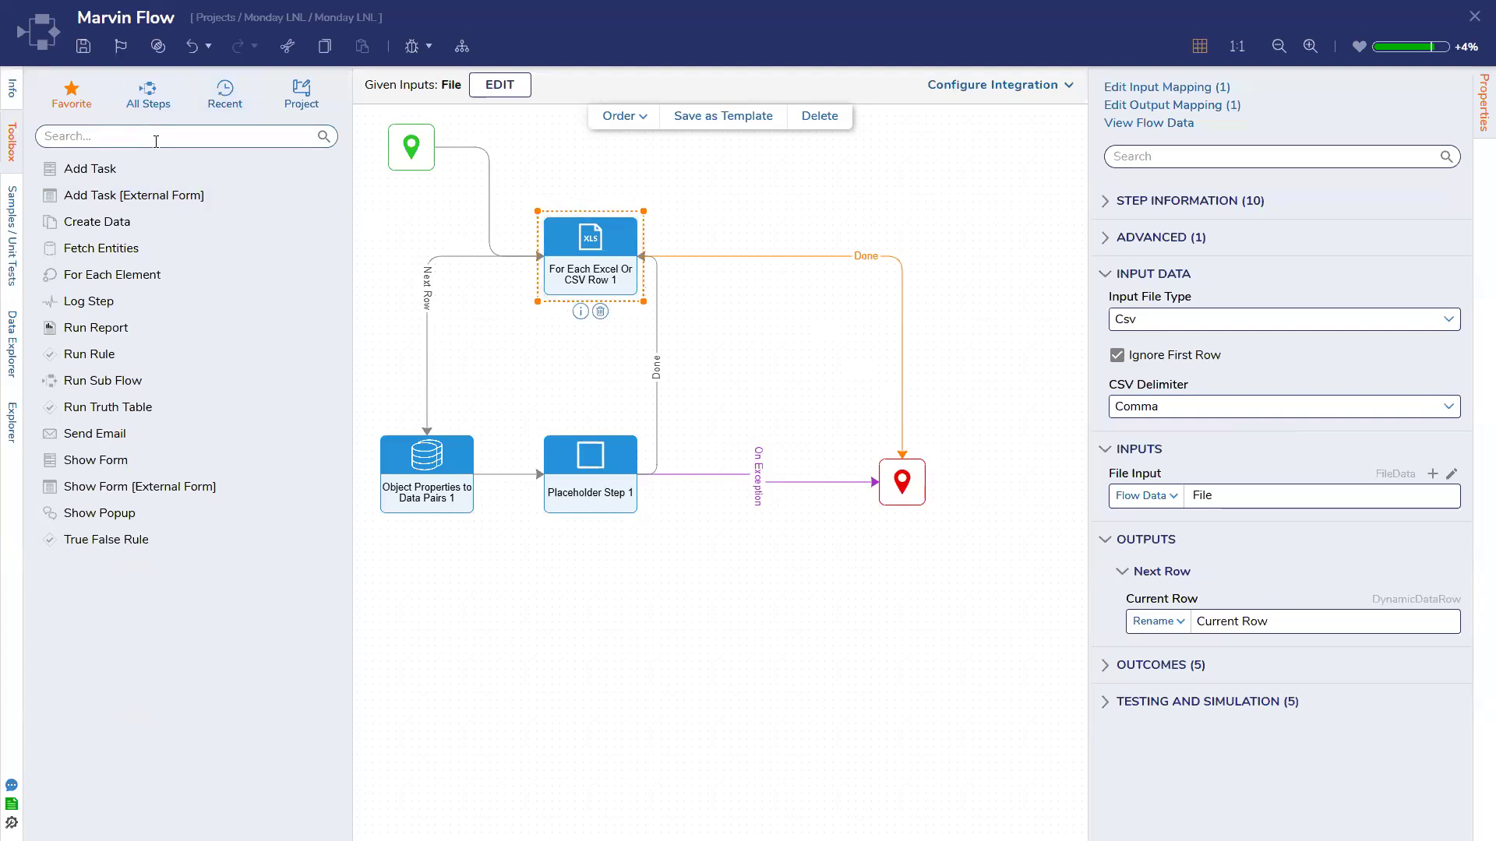
{"action": "left_click", "coordinate": [540, 323]}
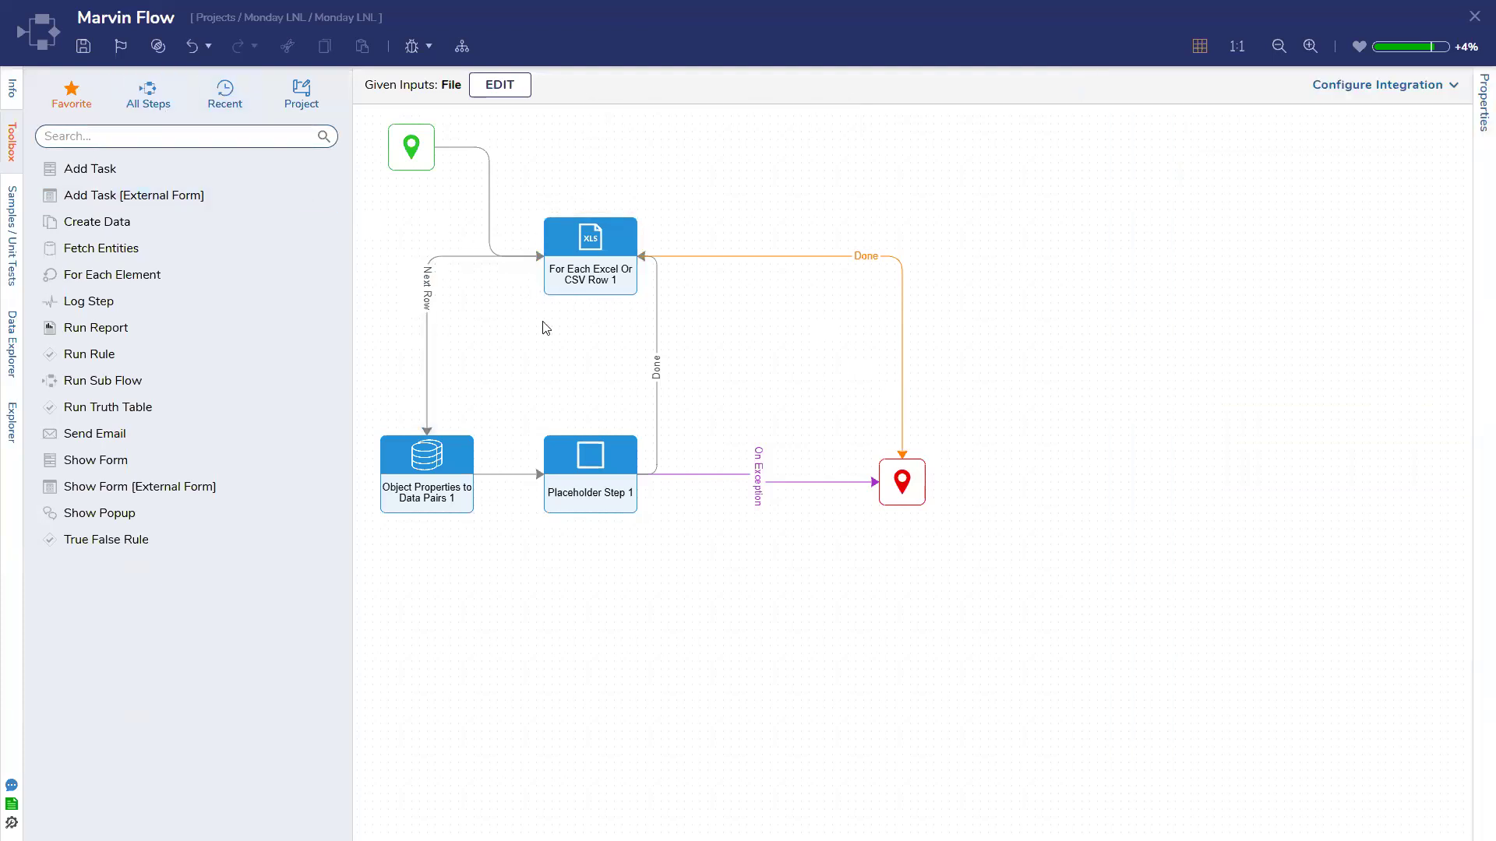
Select and deselect Object Properties to Data Pairs 1, then save the flow
{"action": "left_click", "coordinate": [450, 483]}
{"action": "left_click", "coordinate": [515, 400]}
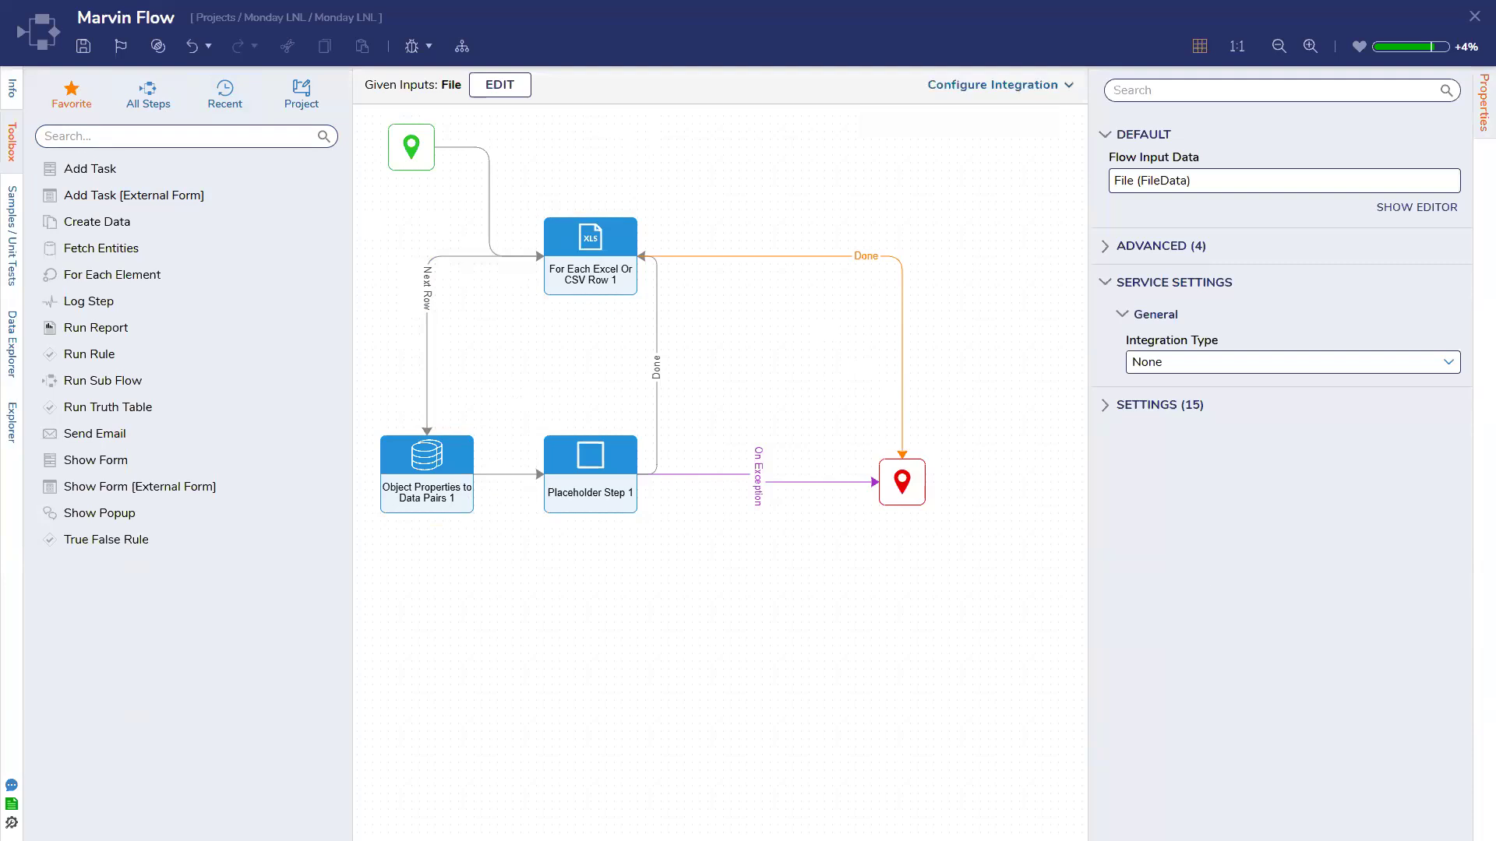
{"action": "left_click", "coordinate": [83, 46]}
{"action": "left_click", "coordinate": [932, 505]}
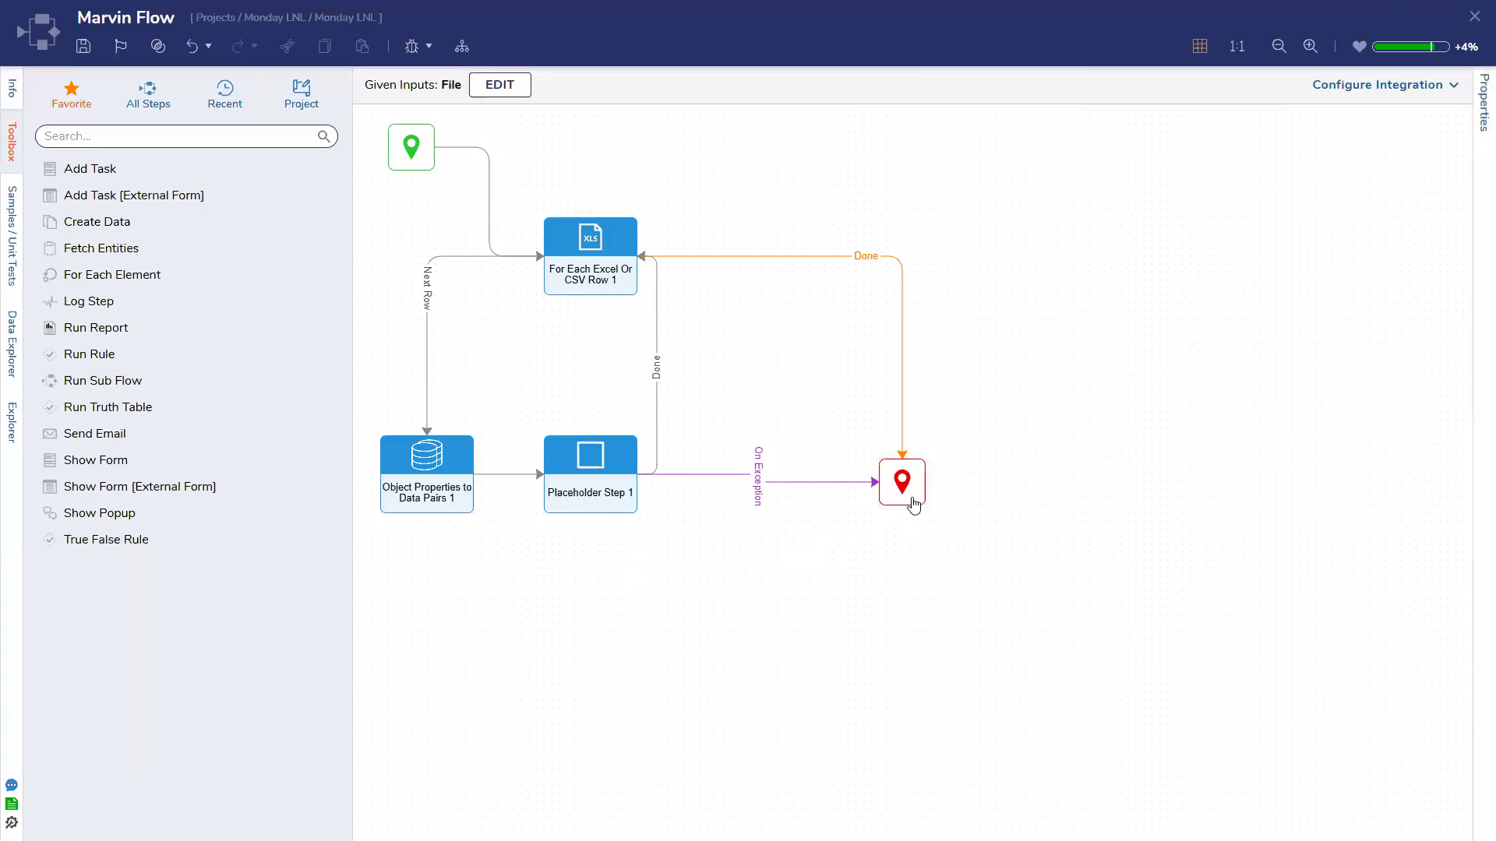
Nudge the End node to straighten the On Exception line, save again, and close the designer
{"action": "left_click_drag", "start_coordinate": [912, 489], "coordinate": [912, 482]}
{"action": "left_click", "coordinate": [978, 488]}
{"action": "left_click_drag", "start_coordinate": [376, 118], "coordinate": [963, 575]}
{"action": "left_click", "coordinate": [1024, 505]}
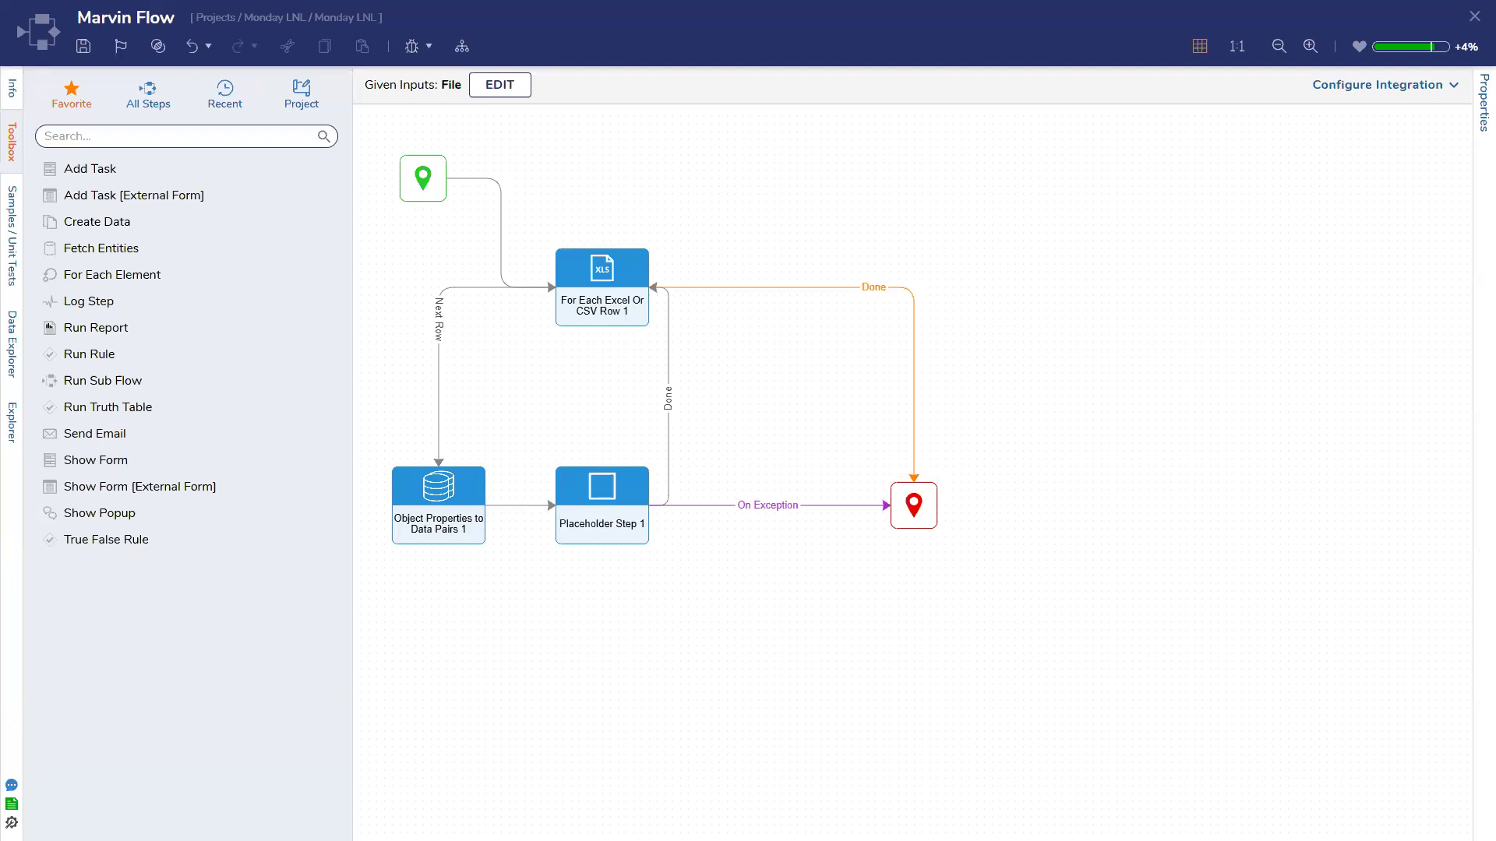
{"action": "left_click", "coordinate": [84, 46]}
{"action": "left_click", "coordinate": [1473, 19]}
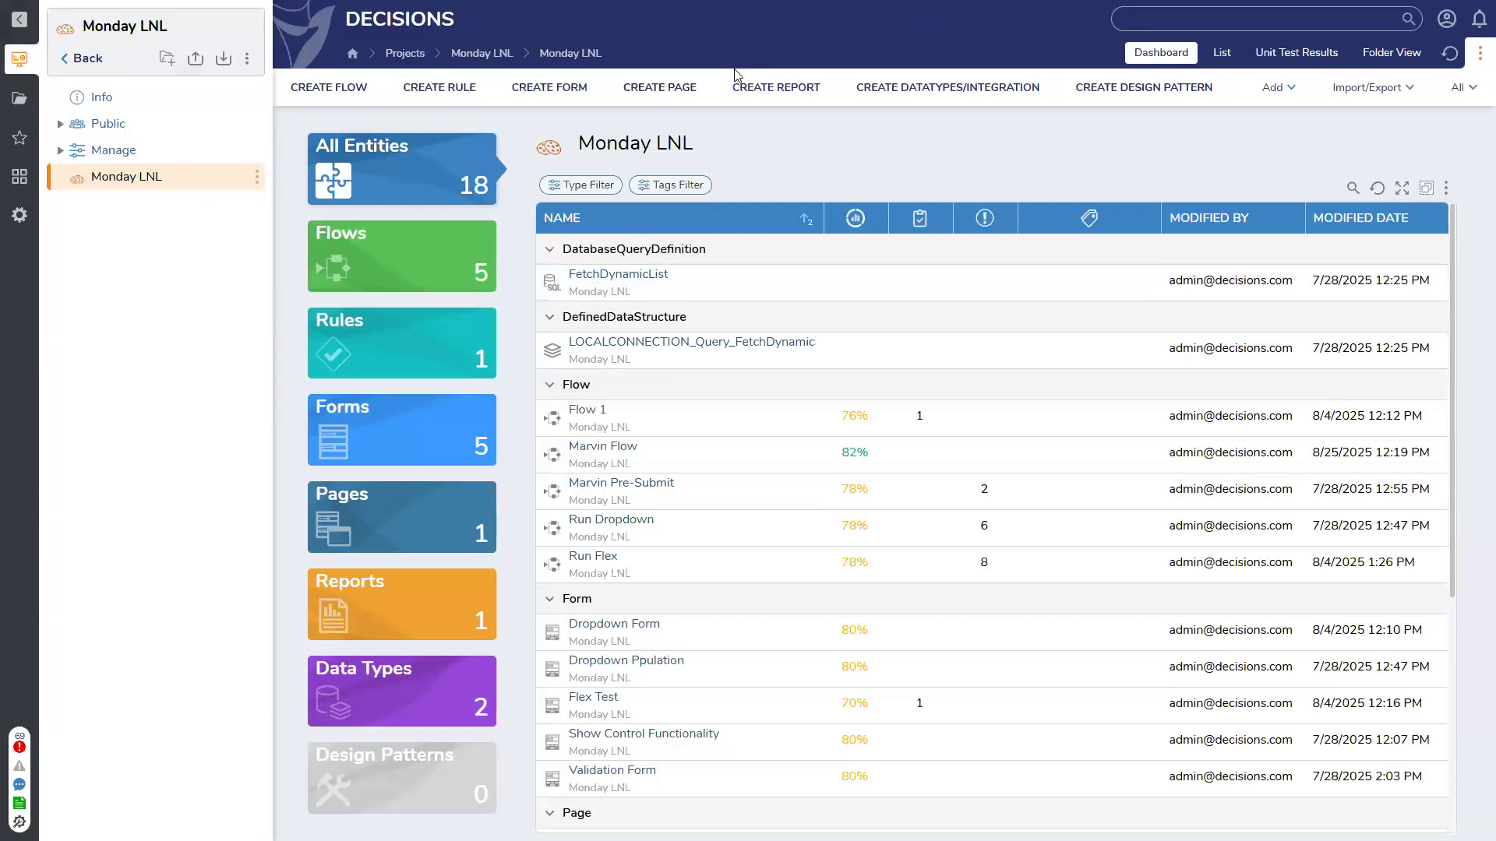
Create a new Page, entering 'Dashbo' and 'for Patty' as its name
{"action": "left_click", "coordinate": [677, 89]}
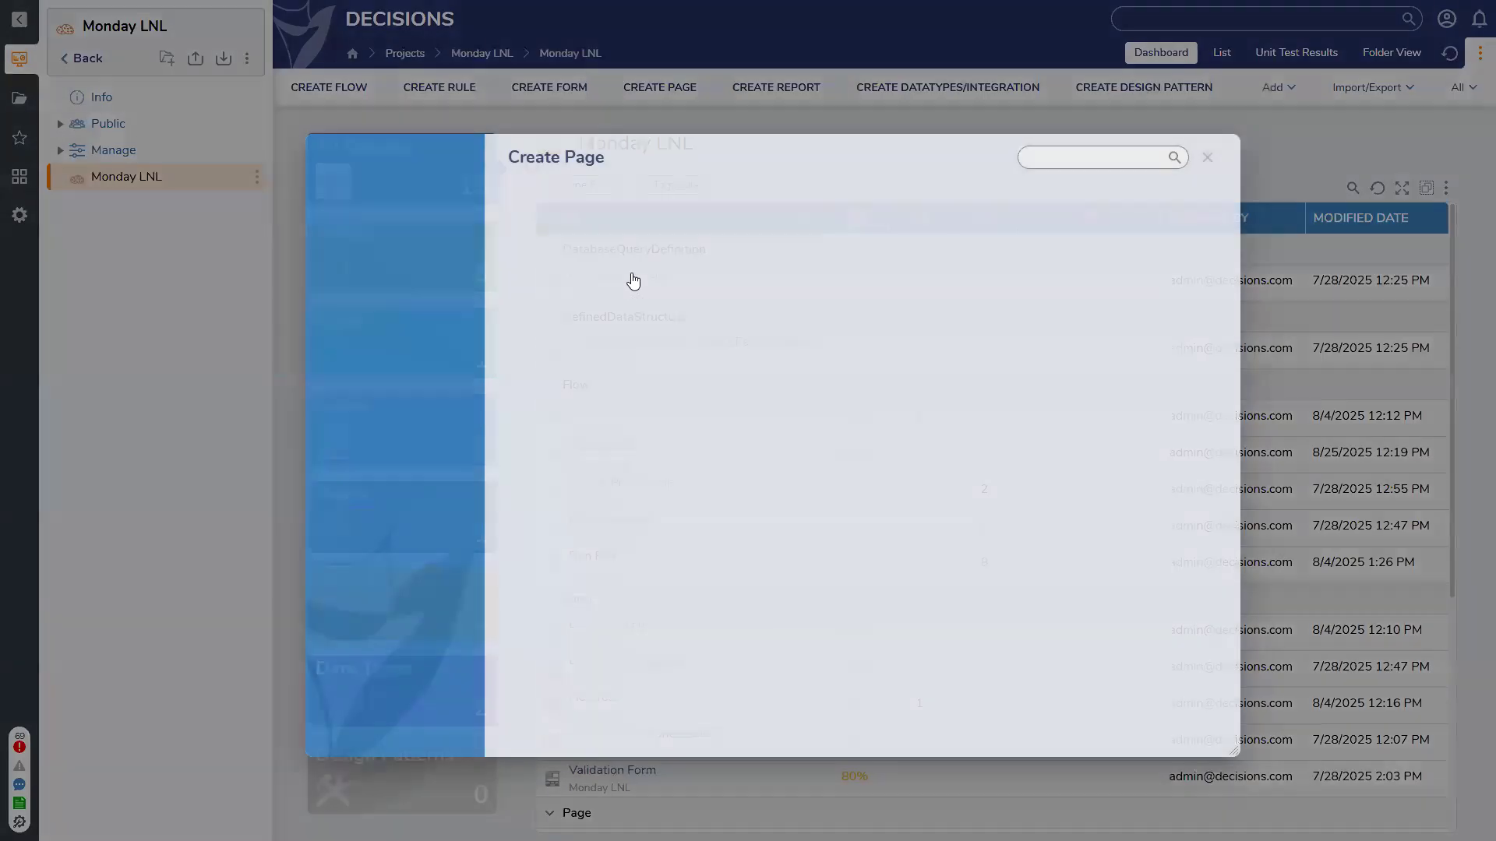
{"action": "type", "text": "Dashboard"}
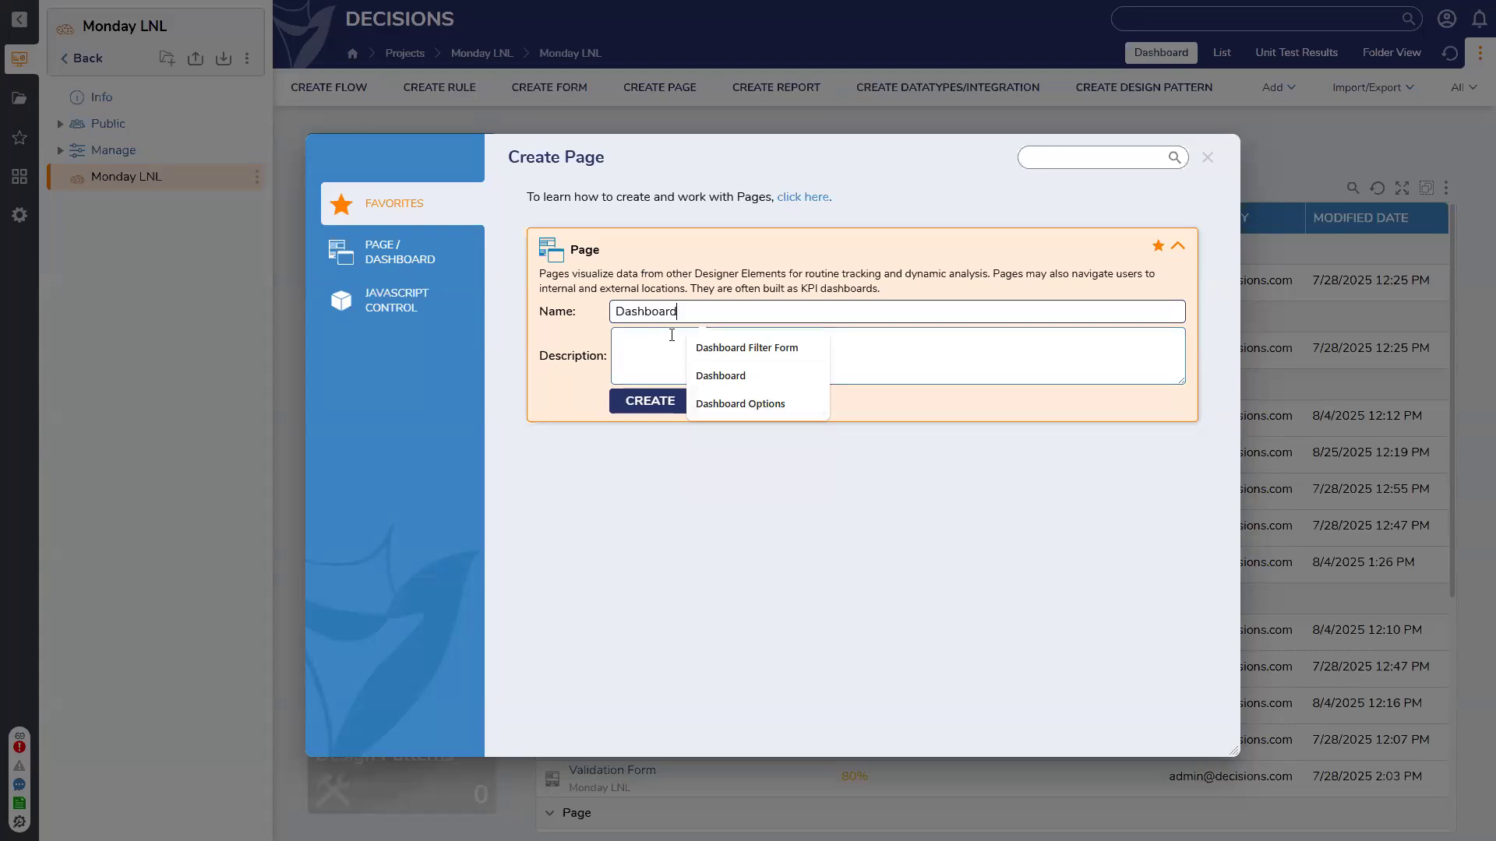
{"action": "type", "text": "for Patty"}
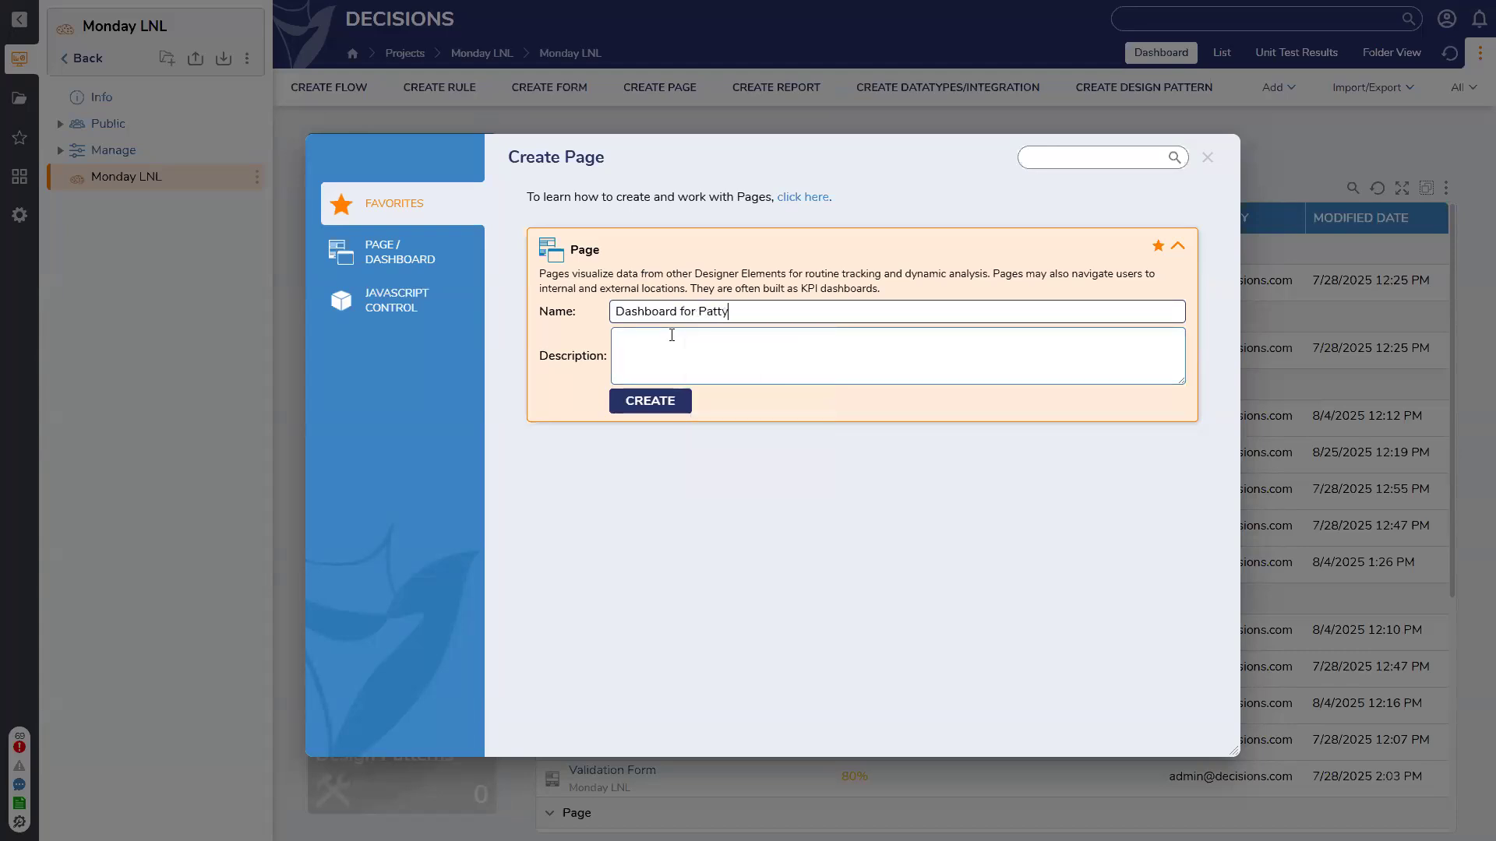
{"action": "key", "text": "Return"}
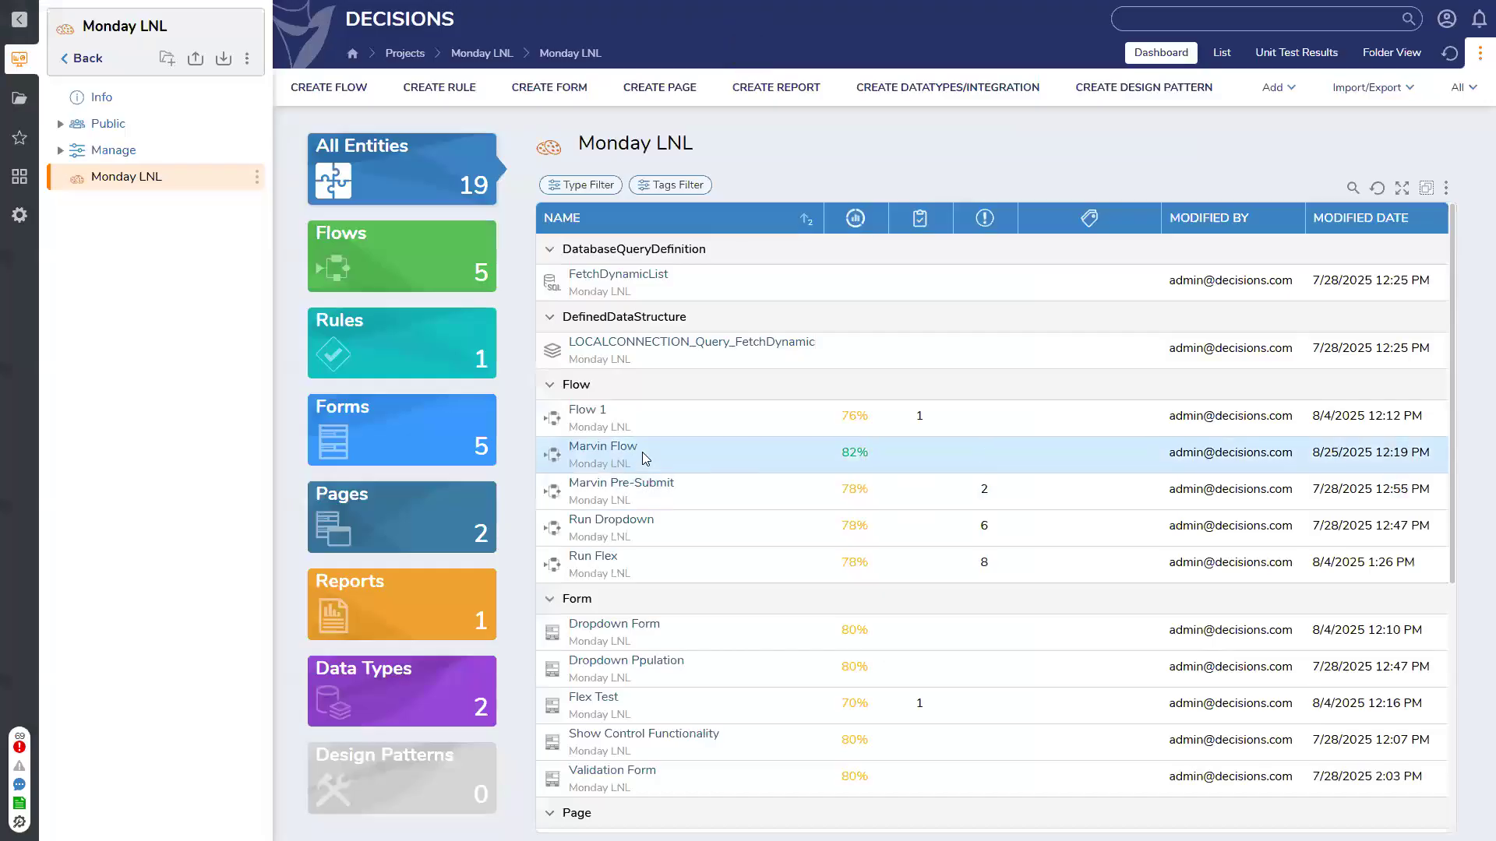
Choose the full Form type, name it 'Form for Patty', and create it
{"action": "left_click", "coordinate": [581, 91]}
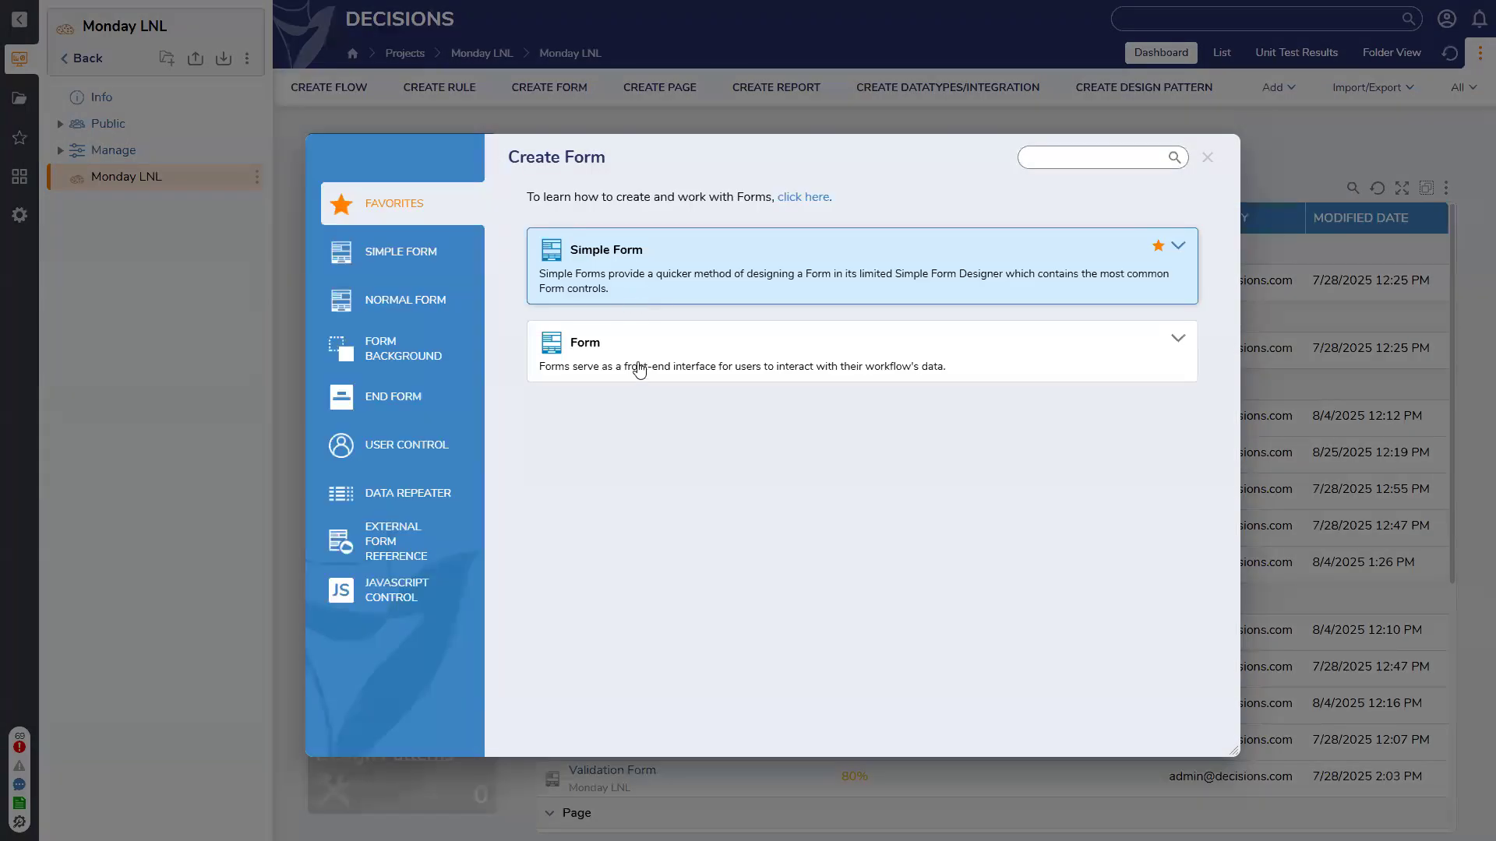
{"action": "left_click", "coordinate": [637, 369]}
{"action": "type", "text": "For"}
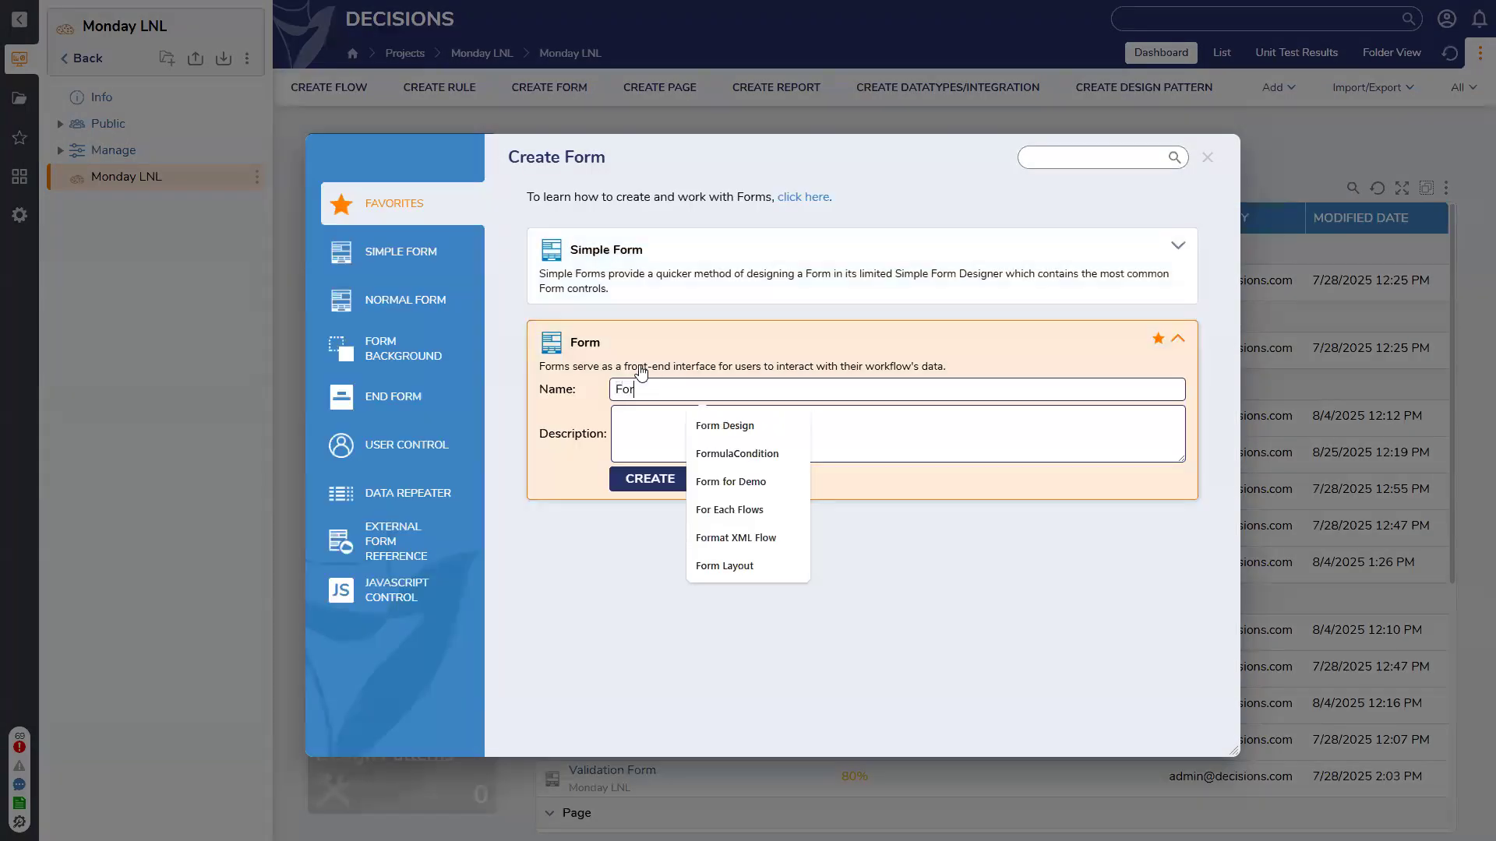
{"action": "type", "text": "m for Patty"}
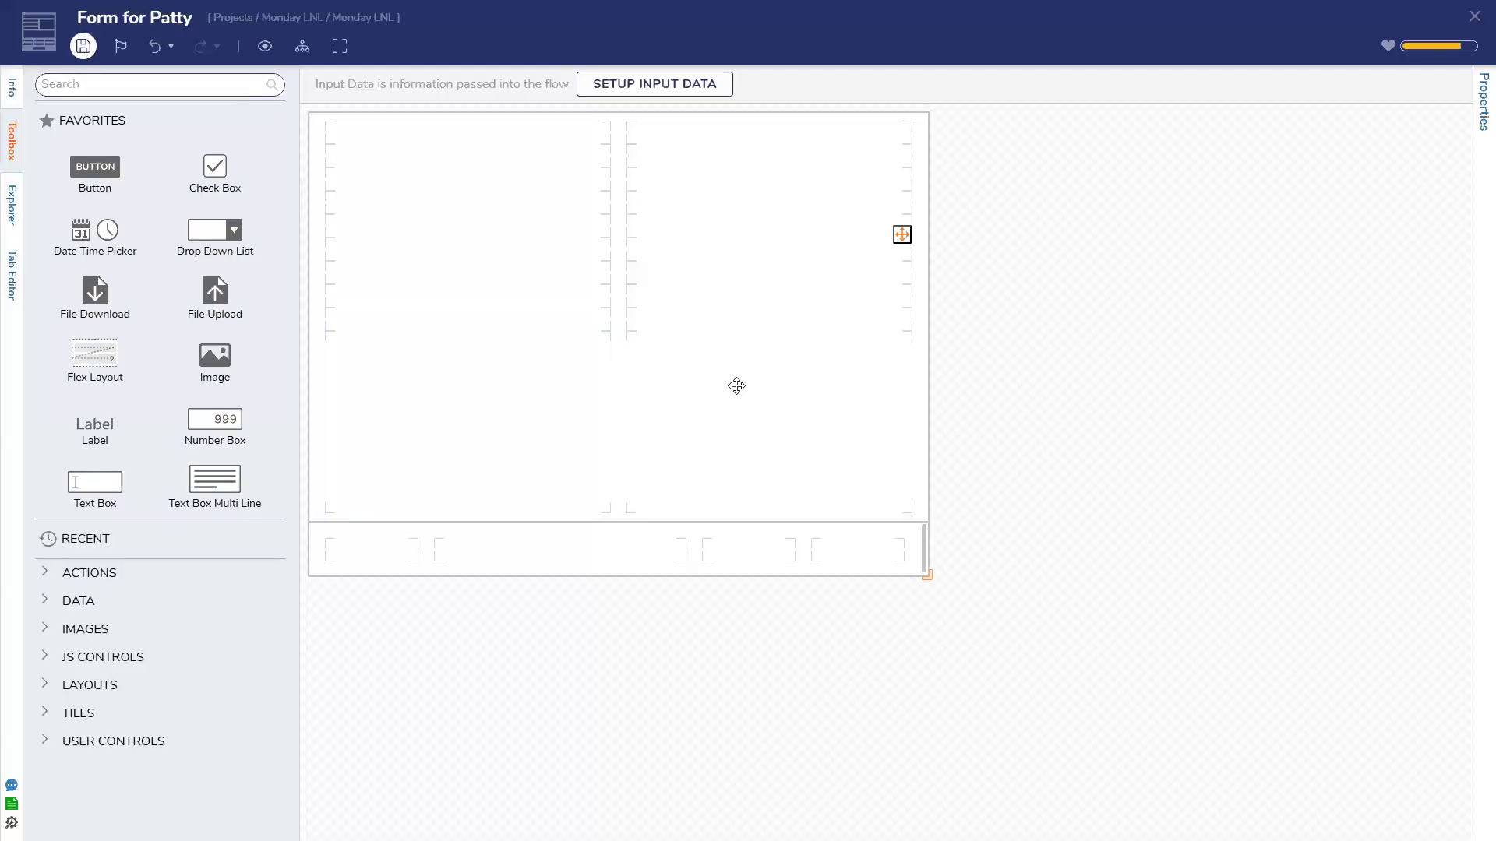
{"action": "key", "text": "ctrl+s"}
{"action": "left_click", "coordinate": [942, 507]}
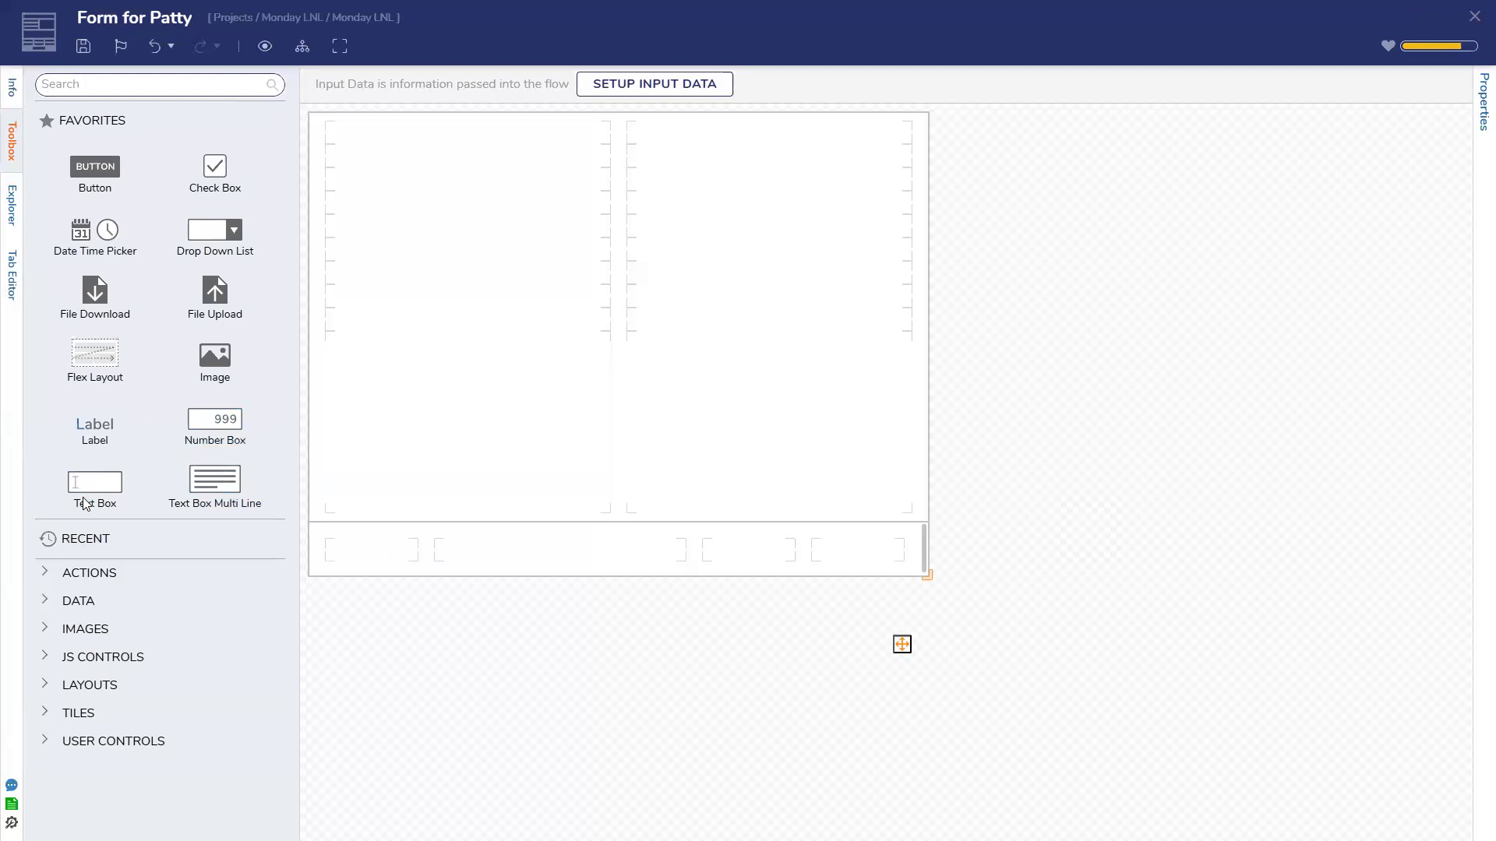
Place a Sample Collector text box at the top of the left column, make it one row high, and save
{"action": "left_click_drag", "start_coordinate": [360, 237], "coordinate": [379, 157]}
{"action": "type", "text": "Sample Collector"}
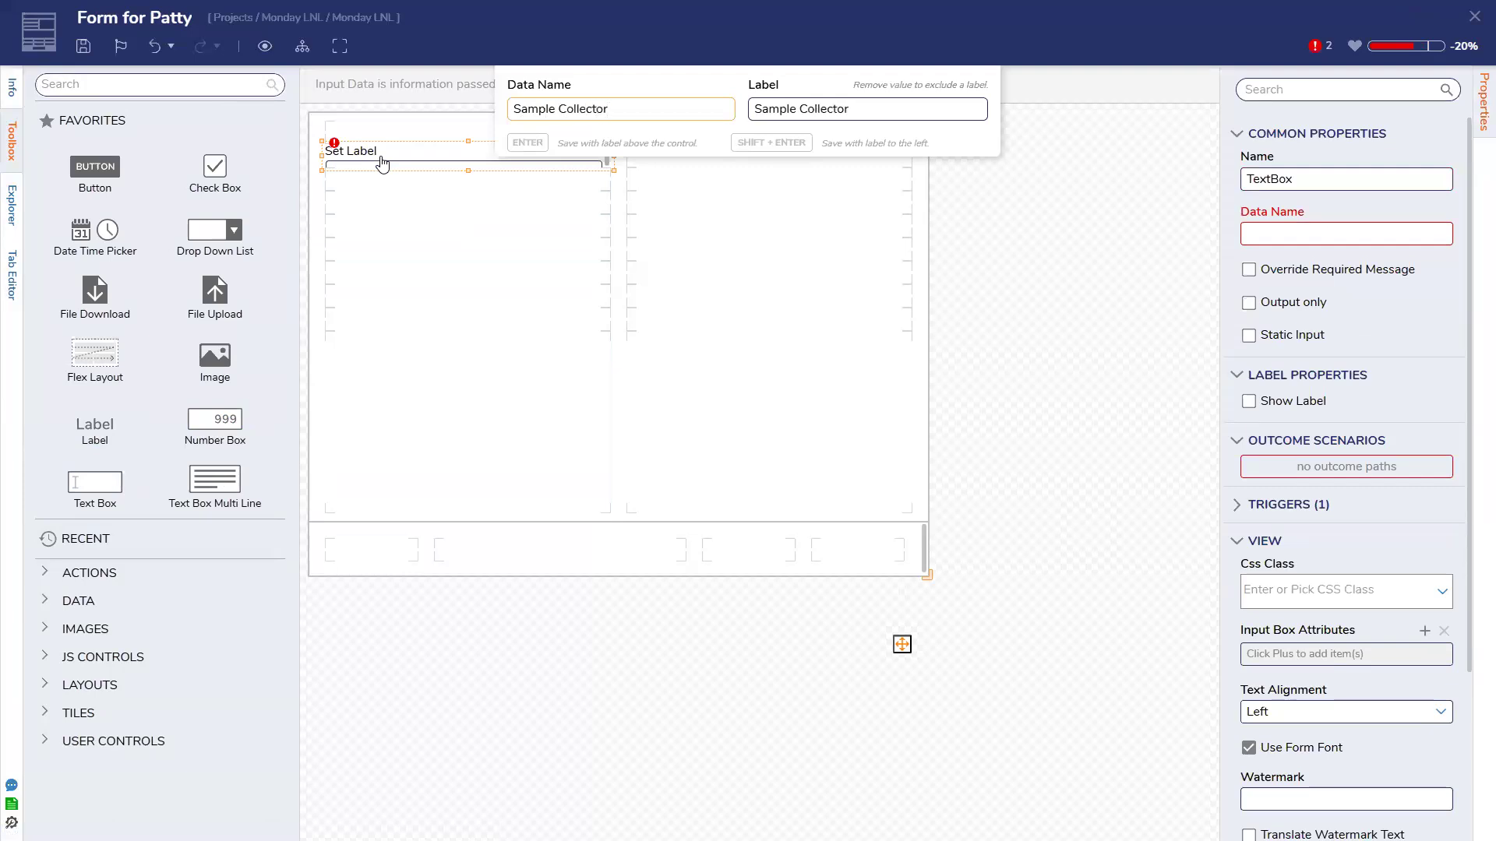
{"action": "key", "text": "Return"}
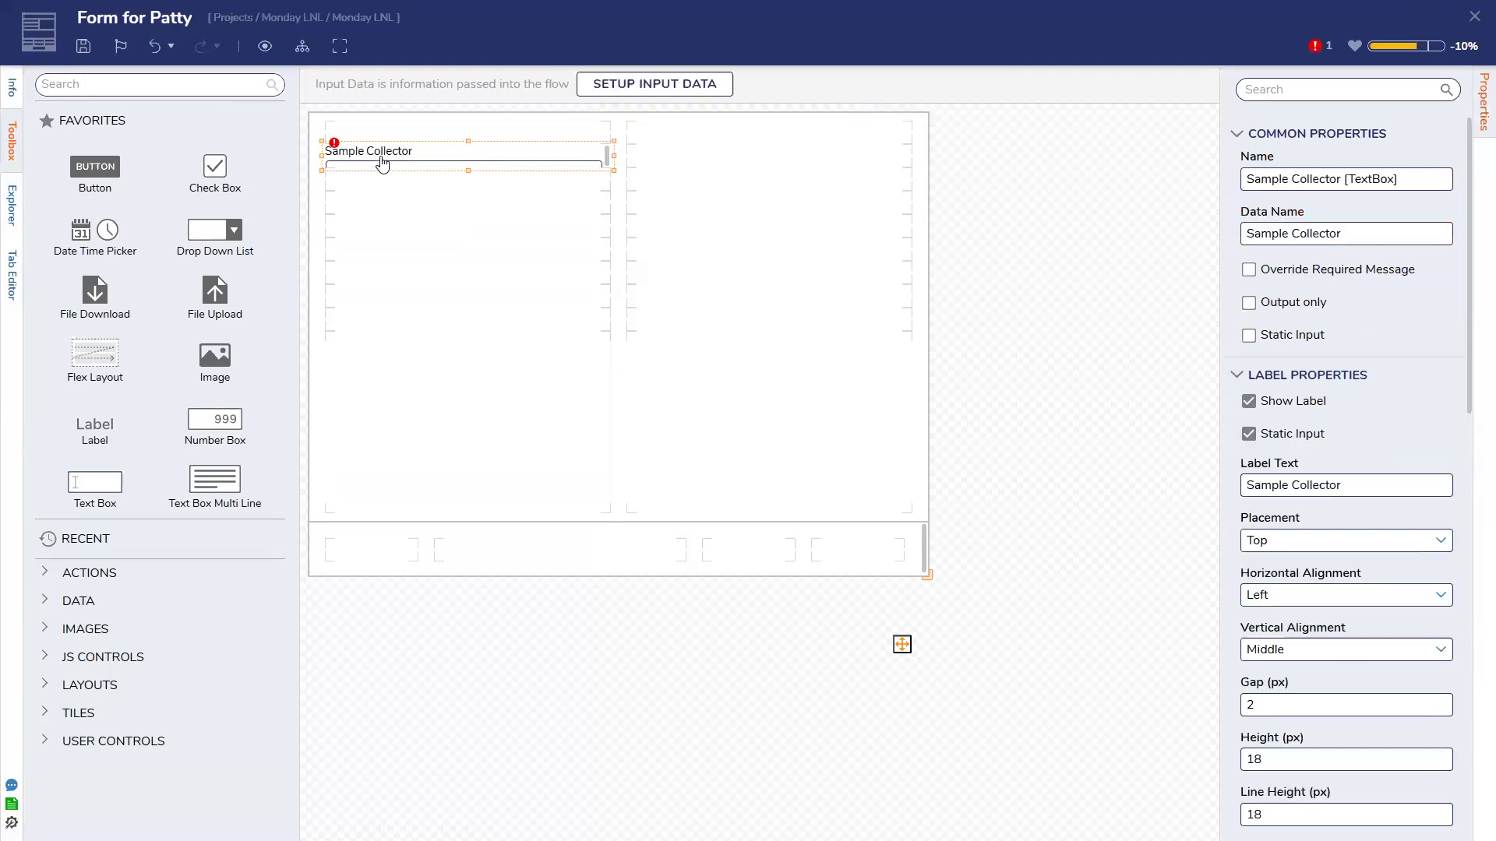
{"action": "left_click_drag", "start_coordinate": [465, 183], "coordinate": [465, 146]}
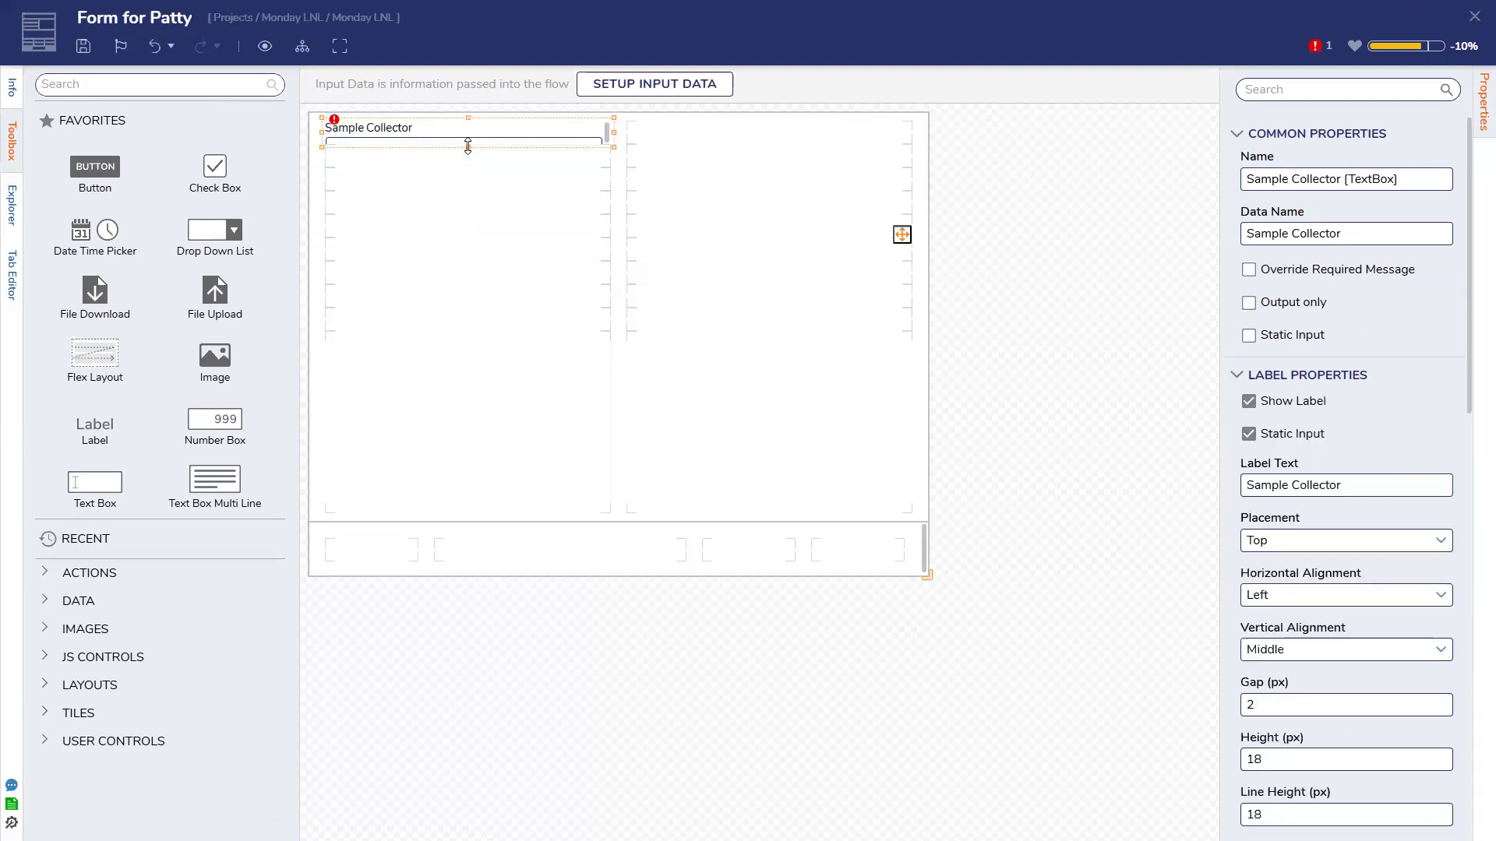
{"action": "key", "text": "ctrl+s"}
{"action": "key", "text": "Return"}
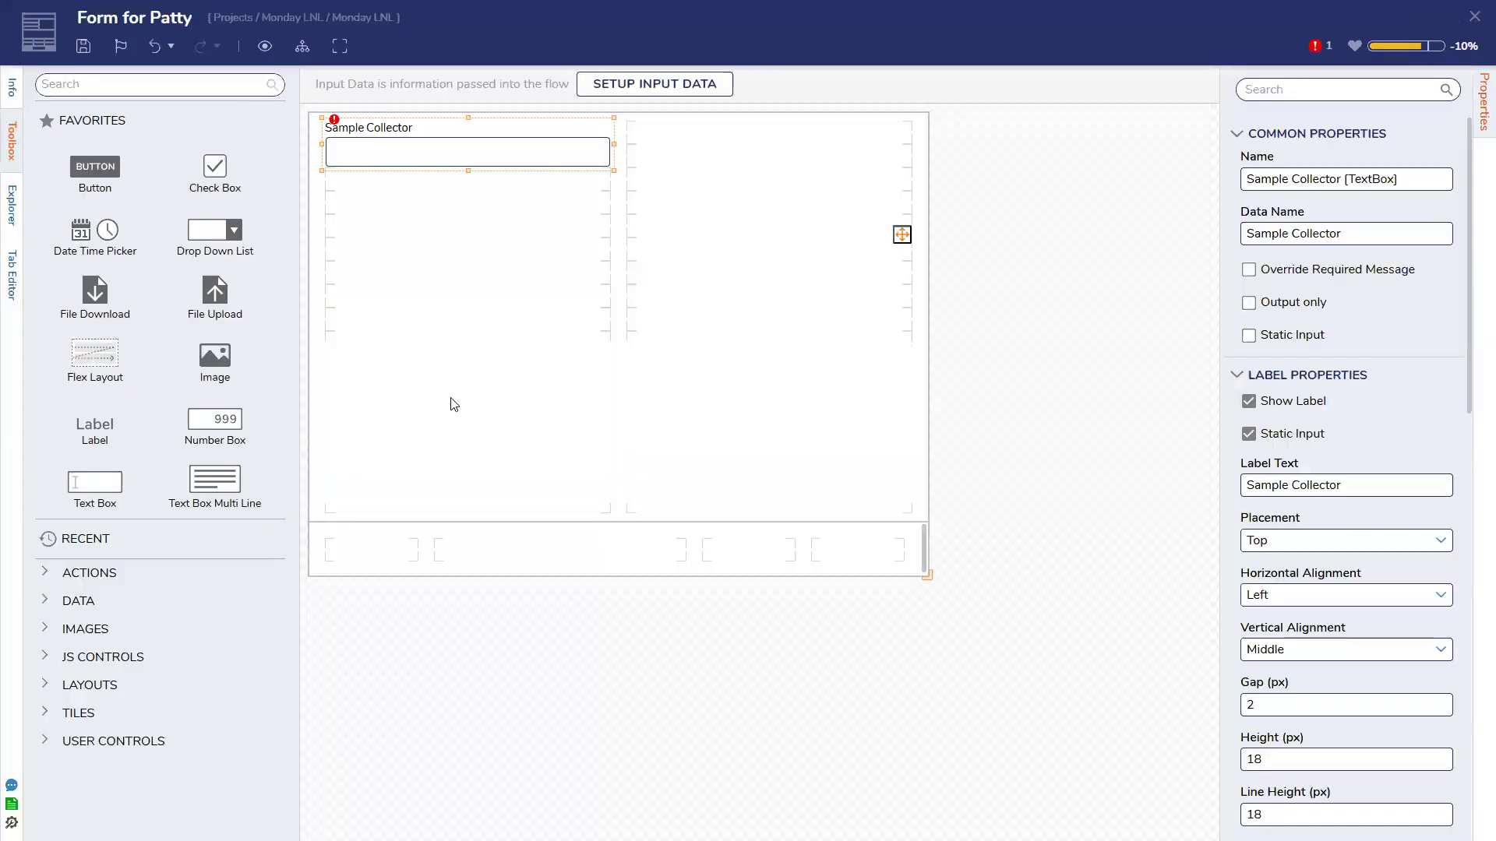
{"action": "left_click", "coordinate": [82, 46]}
{"action": "left_click", "coordinate": [942, 507]}
Add a Machine Used text box in the right column and save the form
{"action": "left_click_drag", "start_coordinate": [89, 489], "coordinate": [720, 154]}
{"action": "type", "text": "Machine Use"}
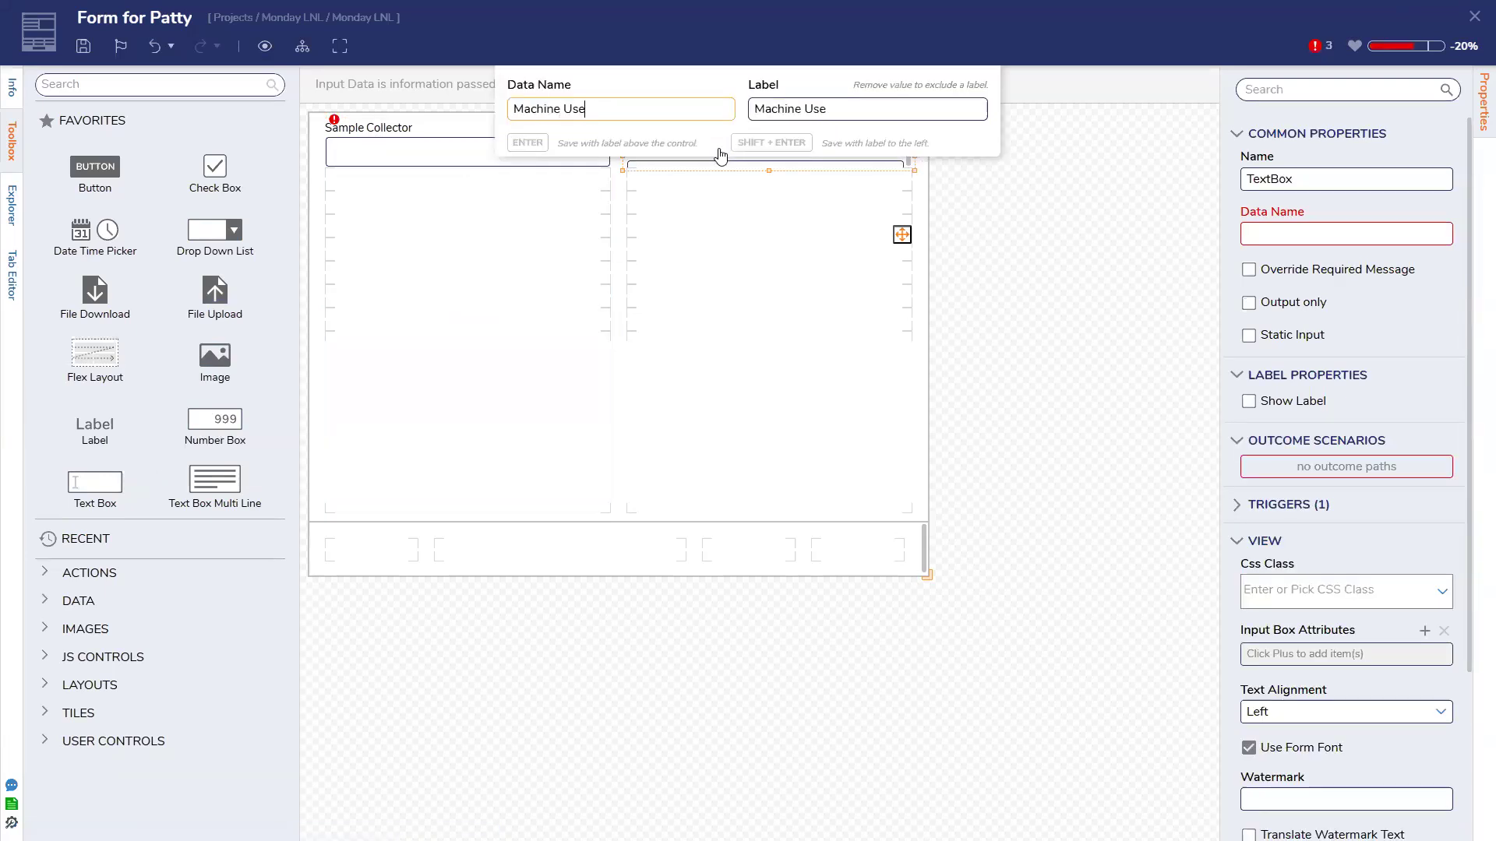
{"action": "type", "text": "d"}
{"action": "key", "text": "Return"}
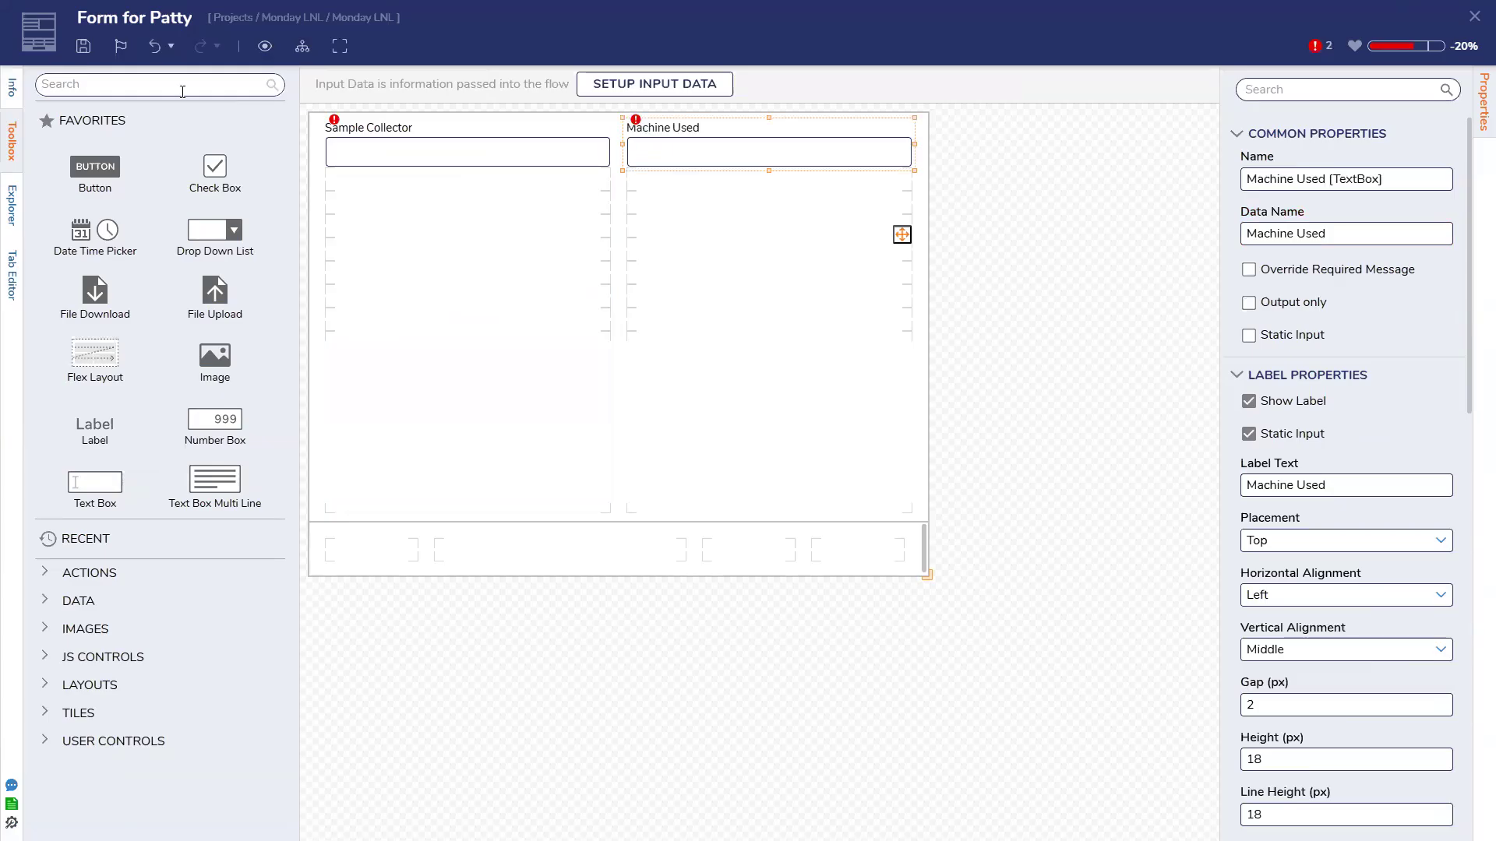
{"action": "left_click", "coordinate": [83, 46]}
{"action": "left_click", "coordinate": [940, 497]}
Add a Submit button in the bottom row and a data repeater below the text boxes
{"action": "left_click_drag", "start_coordinate": [95, 166], "coordinate": [866, 556]}
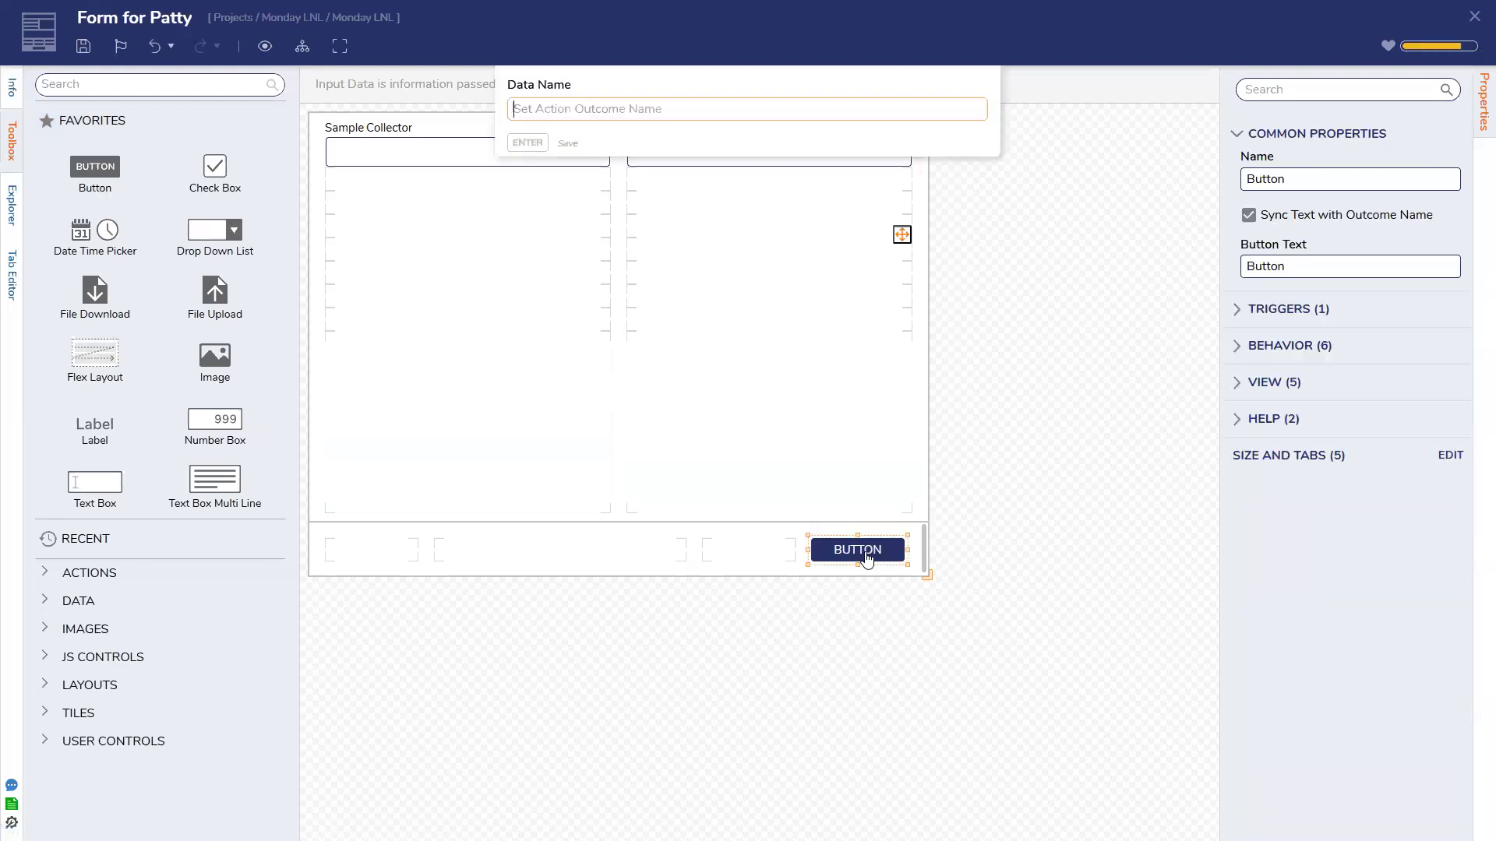
{"action": "type", "text": "Submit"}
{"action": "key", "text": "Return"}
{"action": "left_click", "coordinate": [174, 81]}
{"action": "type", "text": "data "}
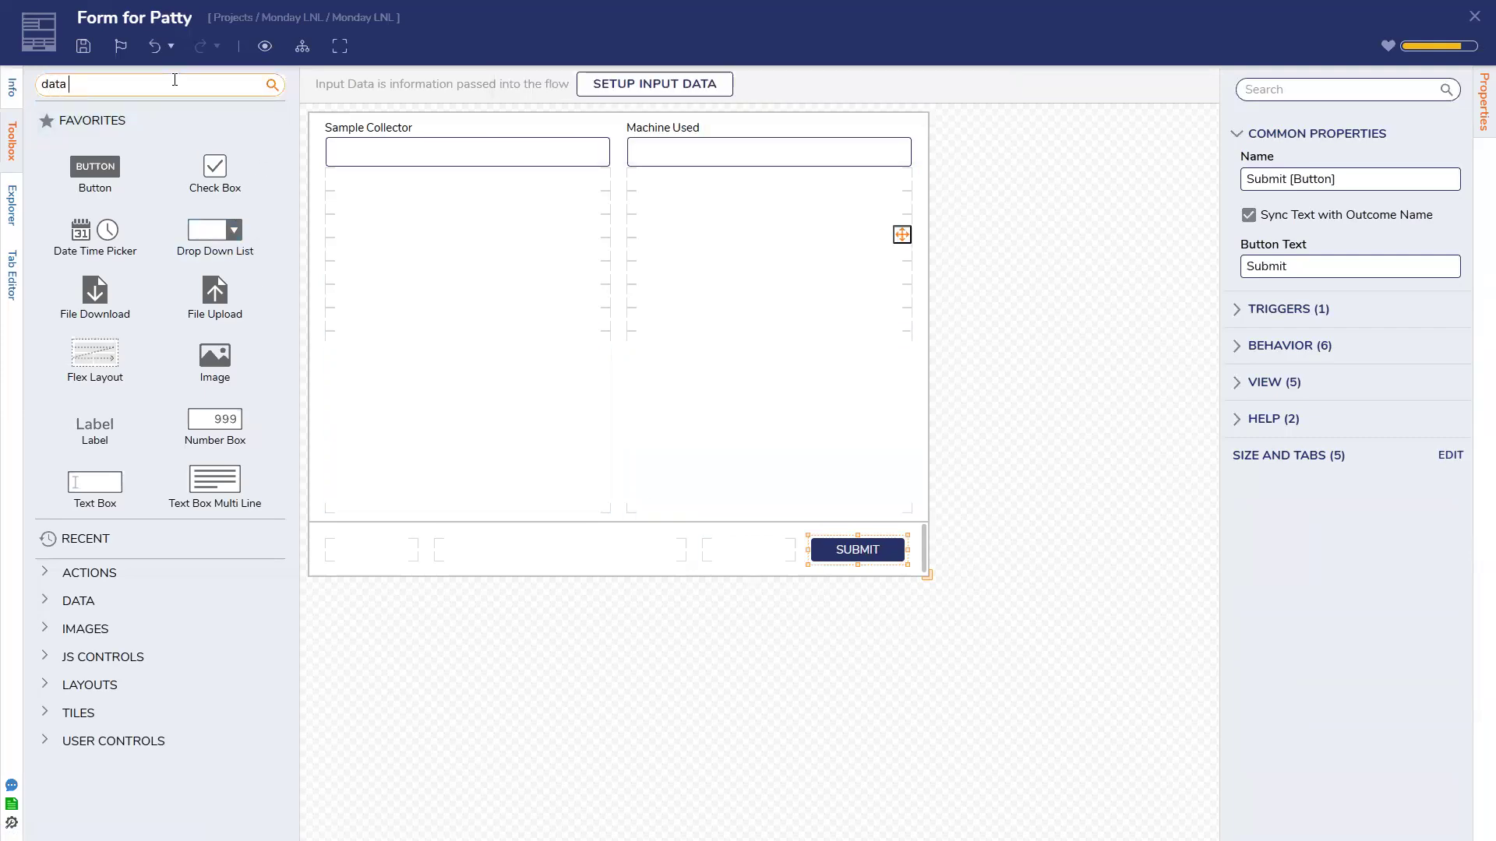
{"action": "type", "text": "repeater"}
{"action": "left_click_drag", "start_coordinate": [101, 127], "coordinate": [915, 422]}
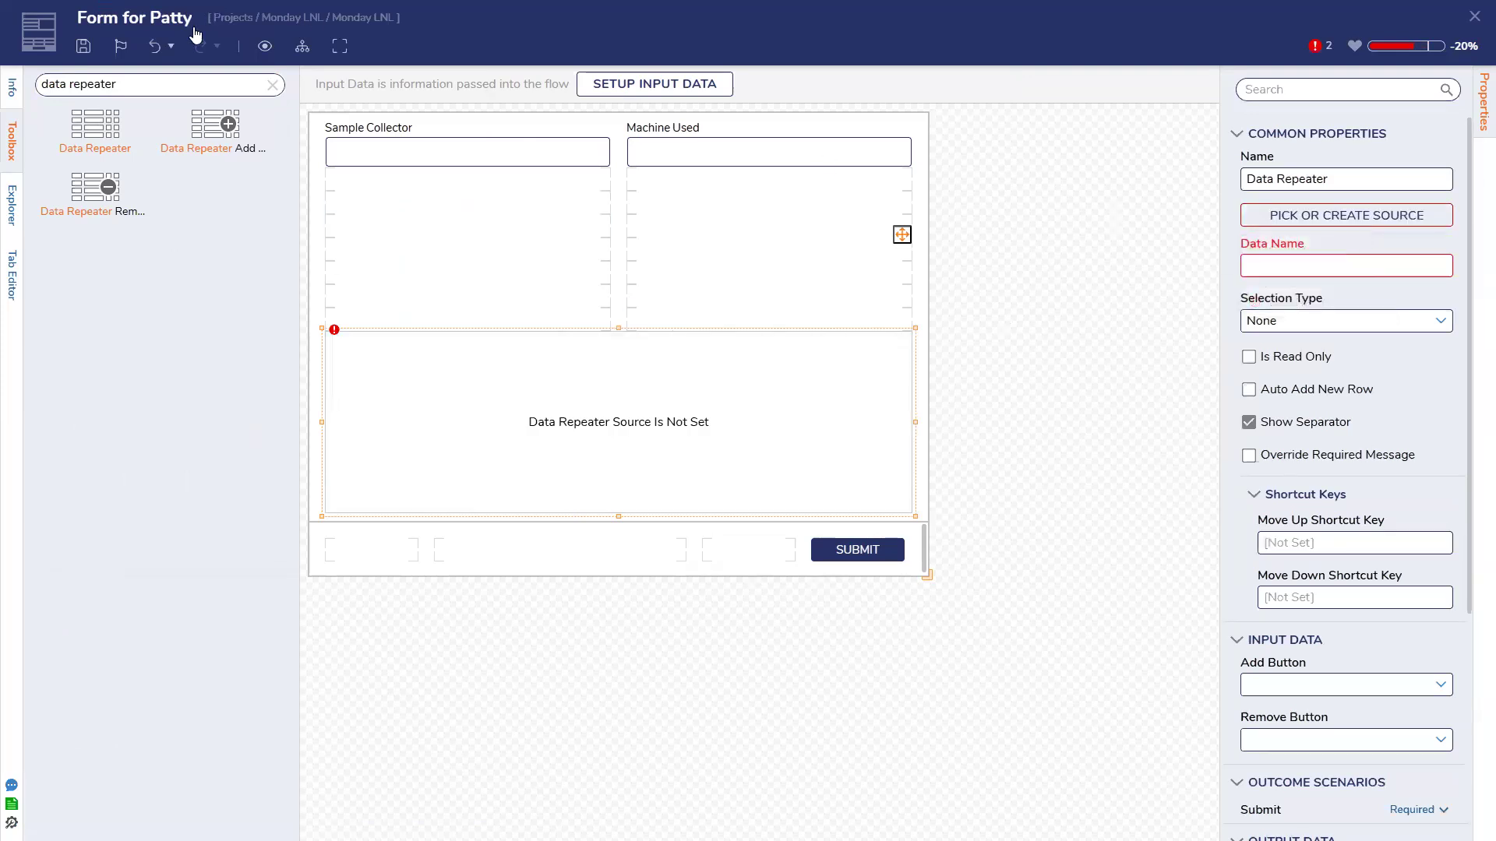
Add repeater add and remove buttons, renaming them Add Sample and Remove Sample
{"action": "left_click_drag", "start_coordinate": [218, 128], "coordinate": [446, 321]}
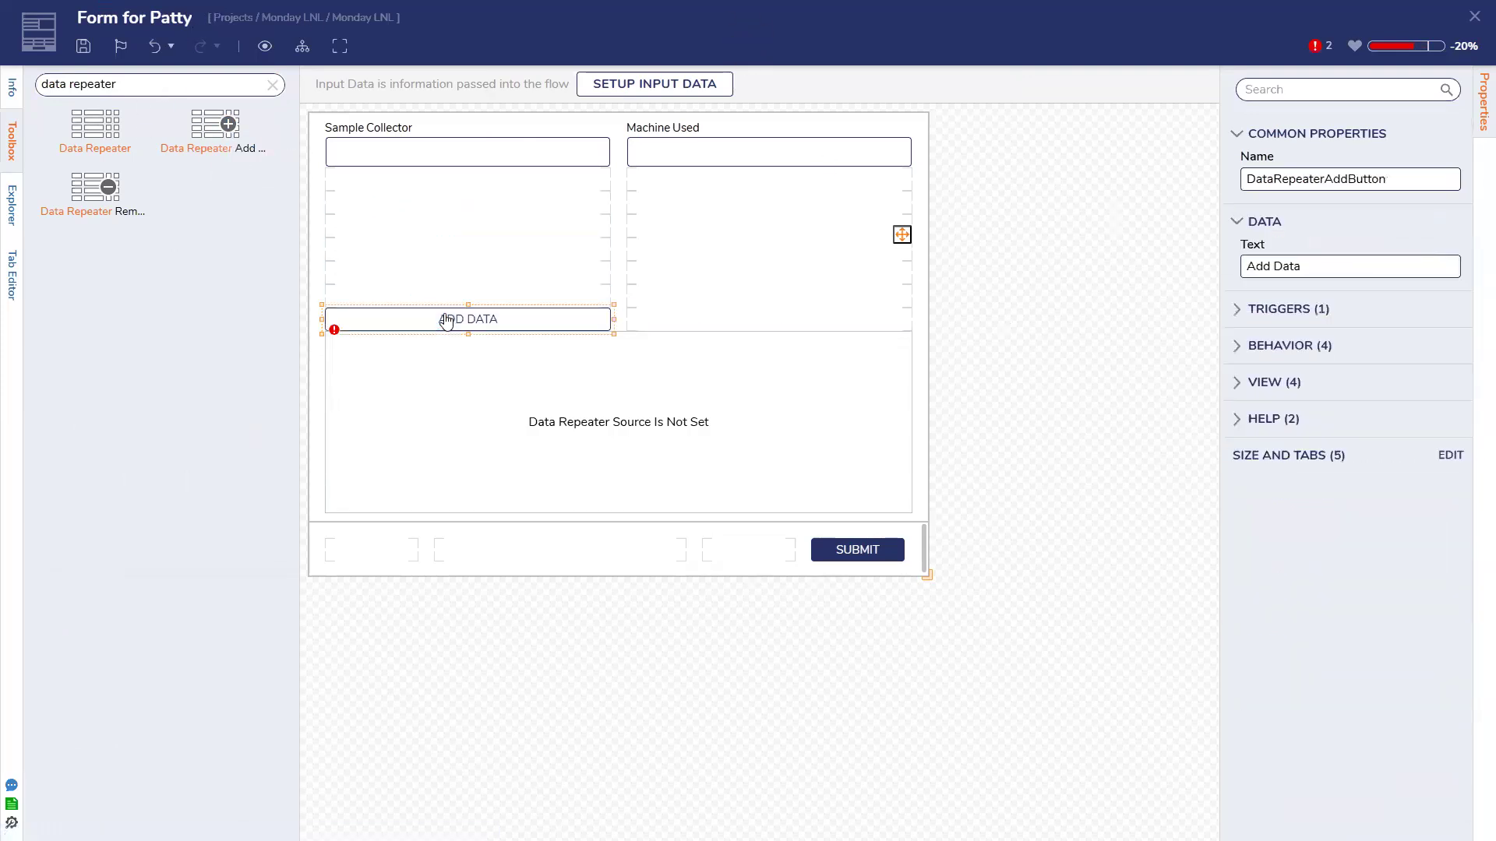
{"action": "double_click", "coordinate": [1285, 269]}
{"action": "type", "text": "Sample"}
{"action": "left_click_drag", "start_coordinate": [84, 187], "coordinate": [713, 328]}
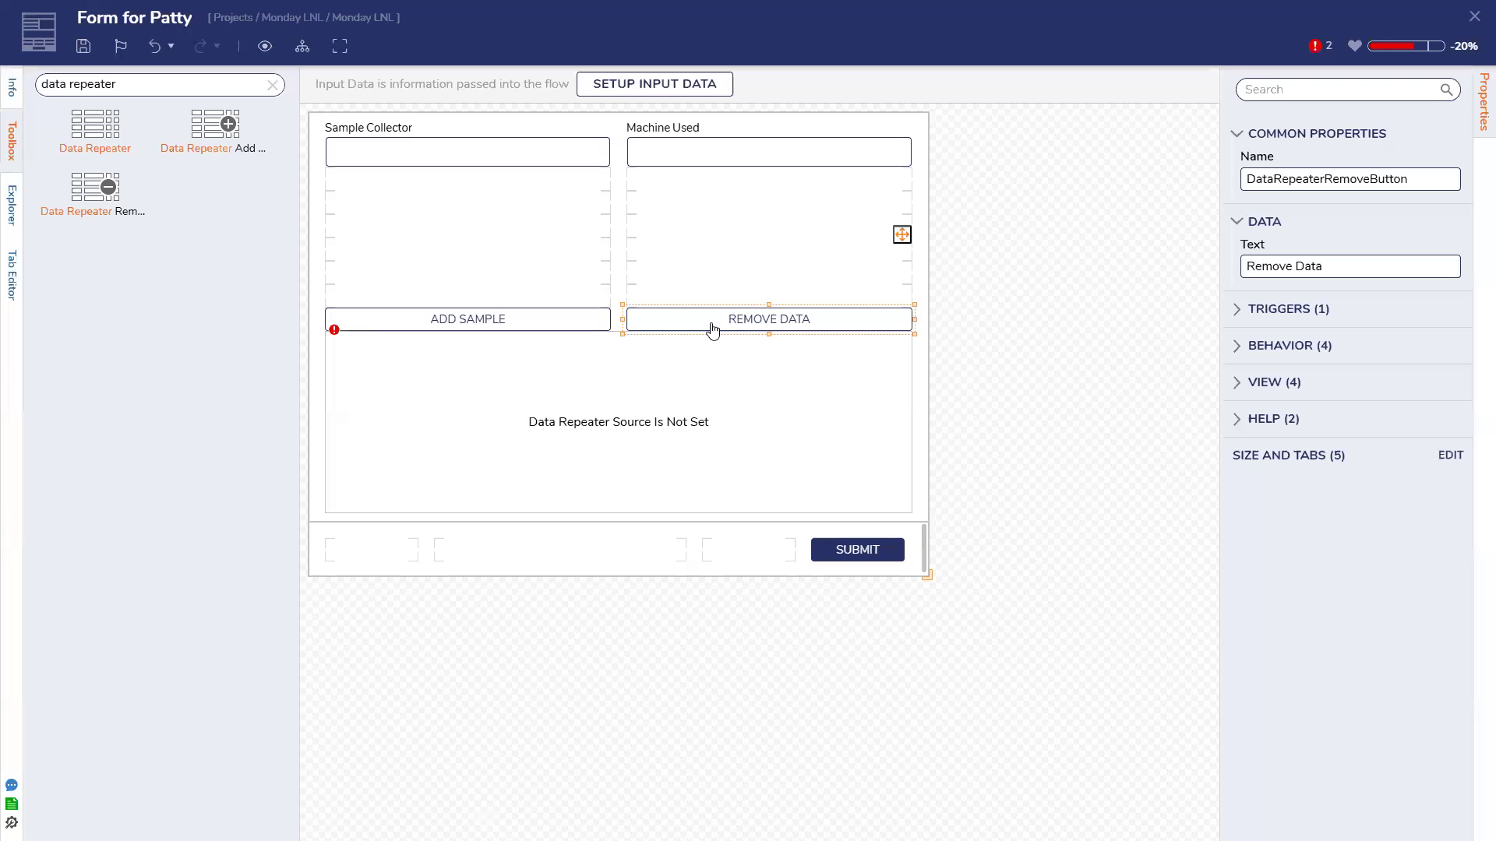
{"action": "double_click", "coordinate": [1300, 267]}
{"action": "type", "text": "Sample"}
Link the Add Sample and Remove Sample buttons to the data repeater's add and remove settings
{"action": "left_click", "coordinate": [813, 433]}
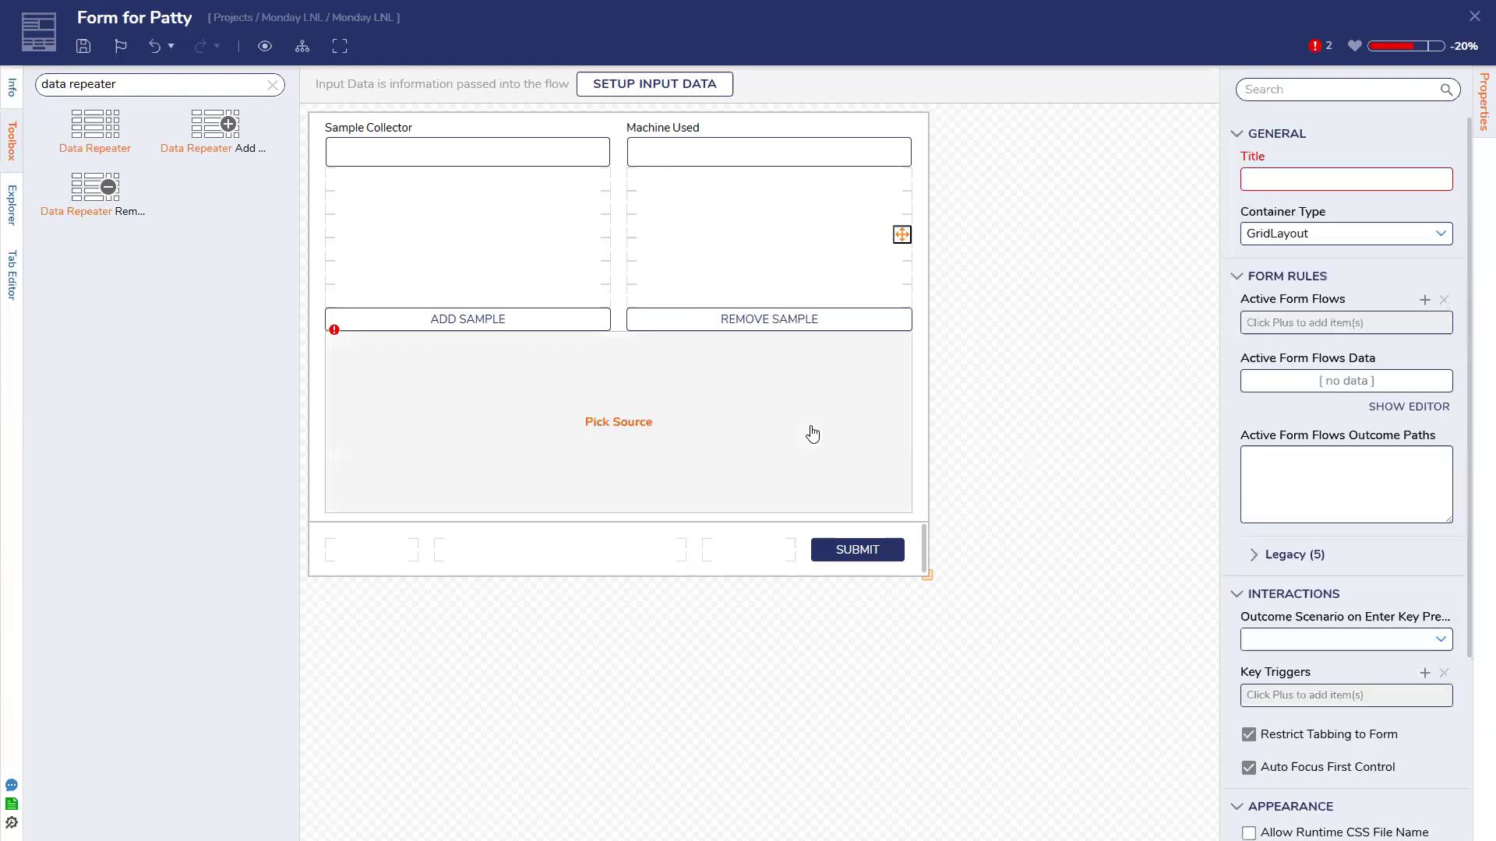
{"action": "scroll", "coordinate": [1432, 391], "scroll_direction": "down", "scroll_amount": 3}
{"action": "left_click", "coordinate": [1439, 460]}
{"action": "left_click", "coordinate": [1356, 477]}
{"action": "left_click", "coordinate": [1439, 507]}
{"action": "left_click", "coordinate": [1340, 536]}
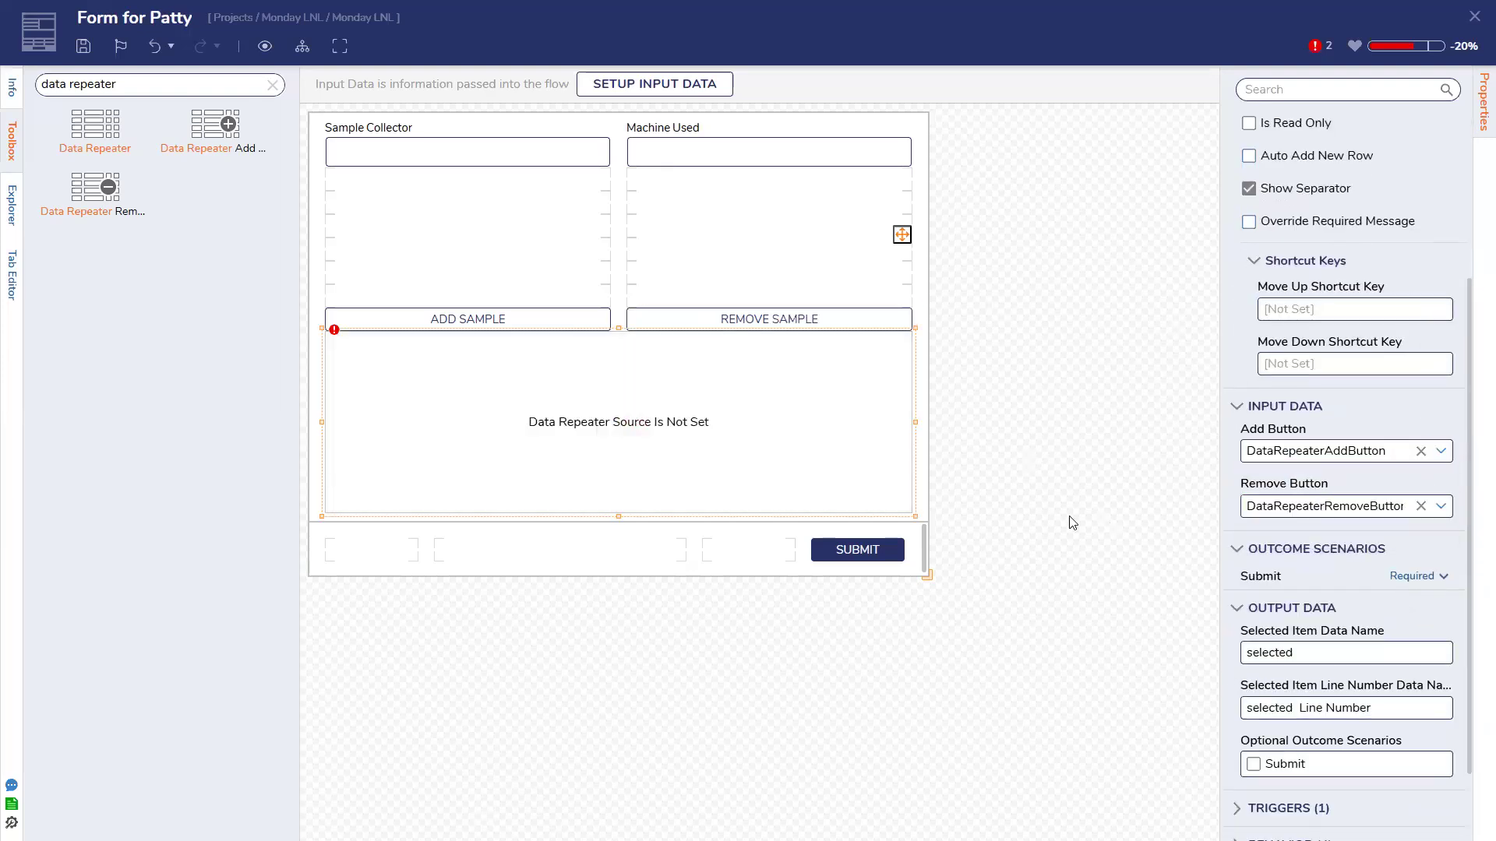
Save Form for Patty and close the form designer
{"action": "key", "text": "ctrl+s"}
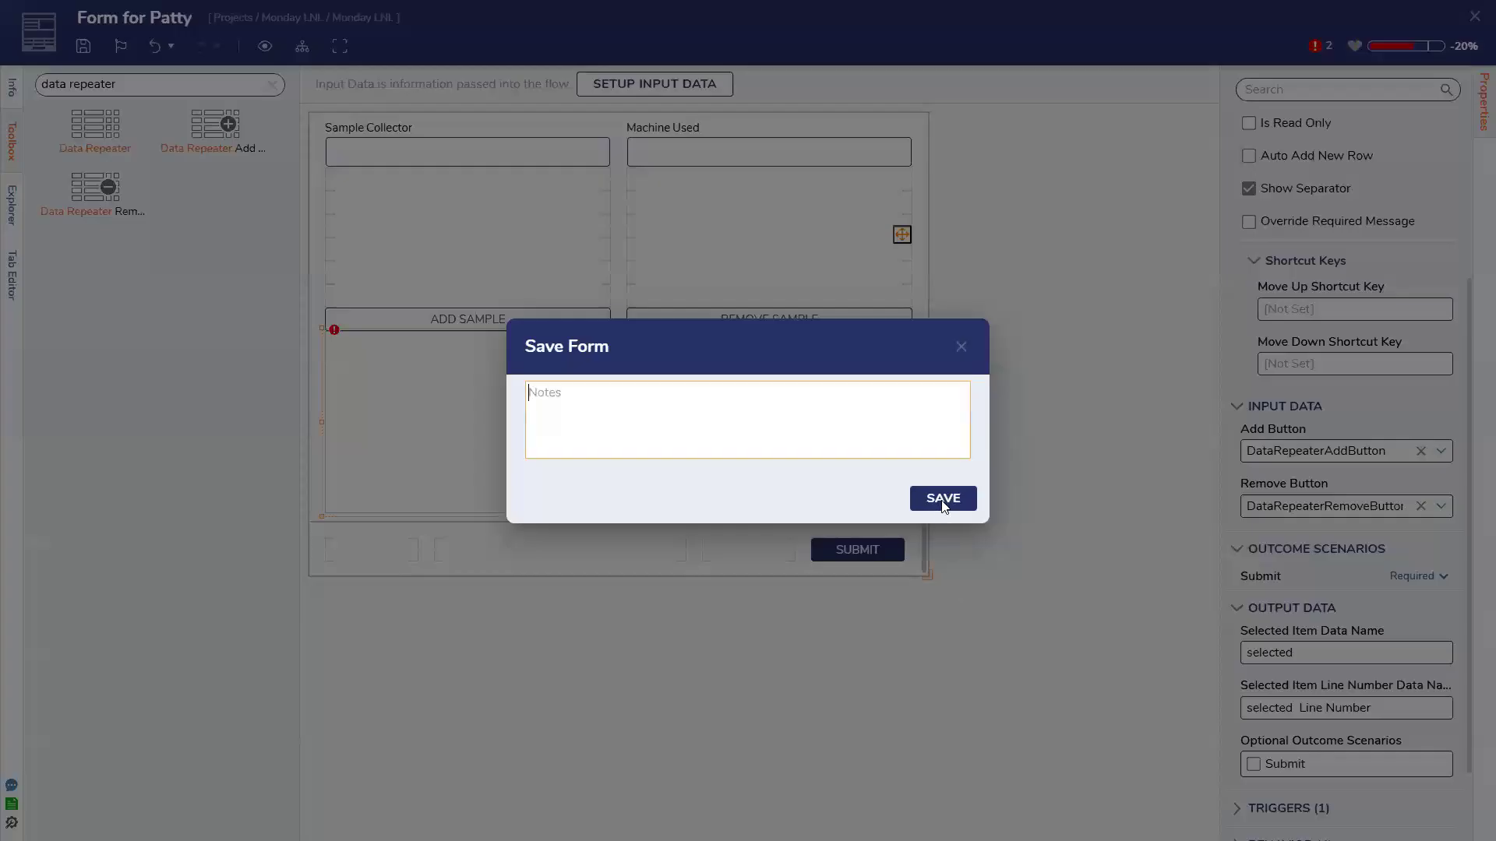
{"action": "left_click", "coordinate": [942, 499]}
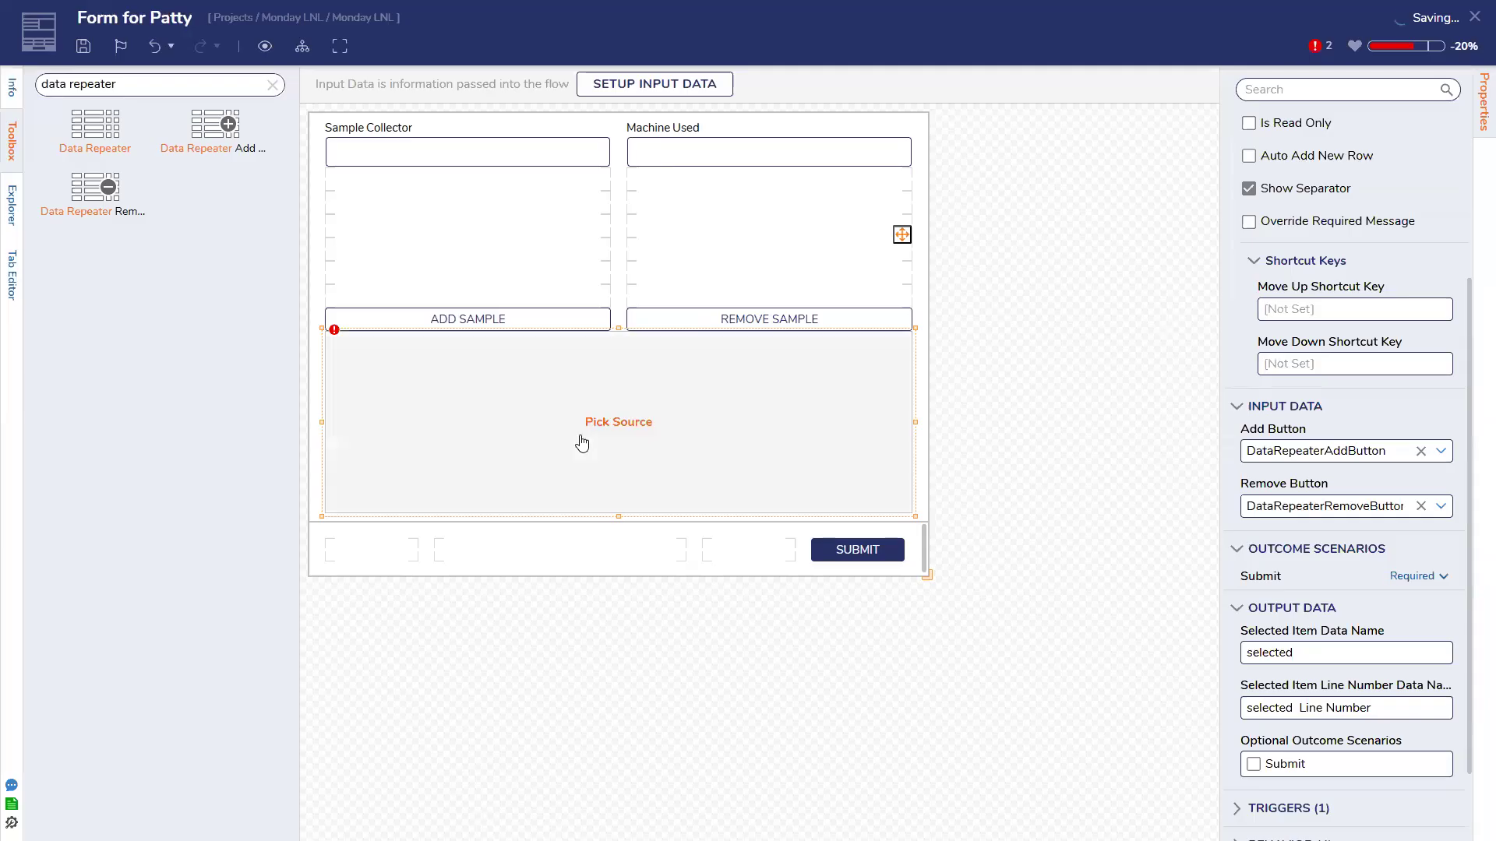
{"action": "left_click", "coordinate": [1119, 342]}
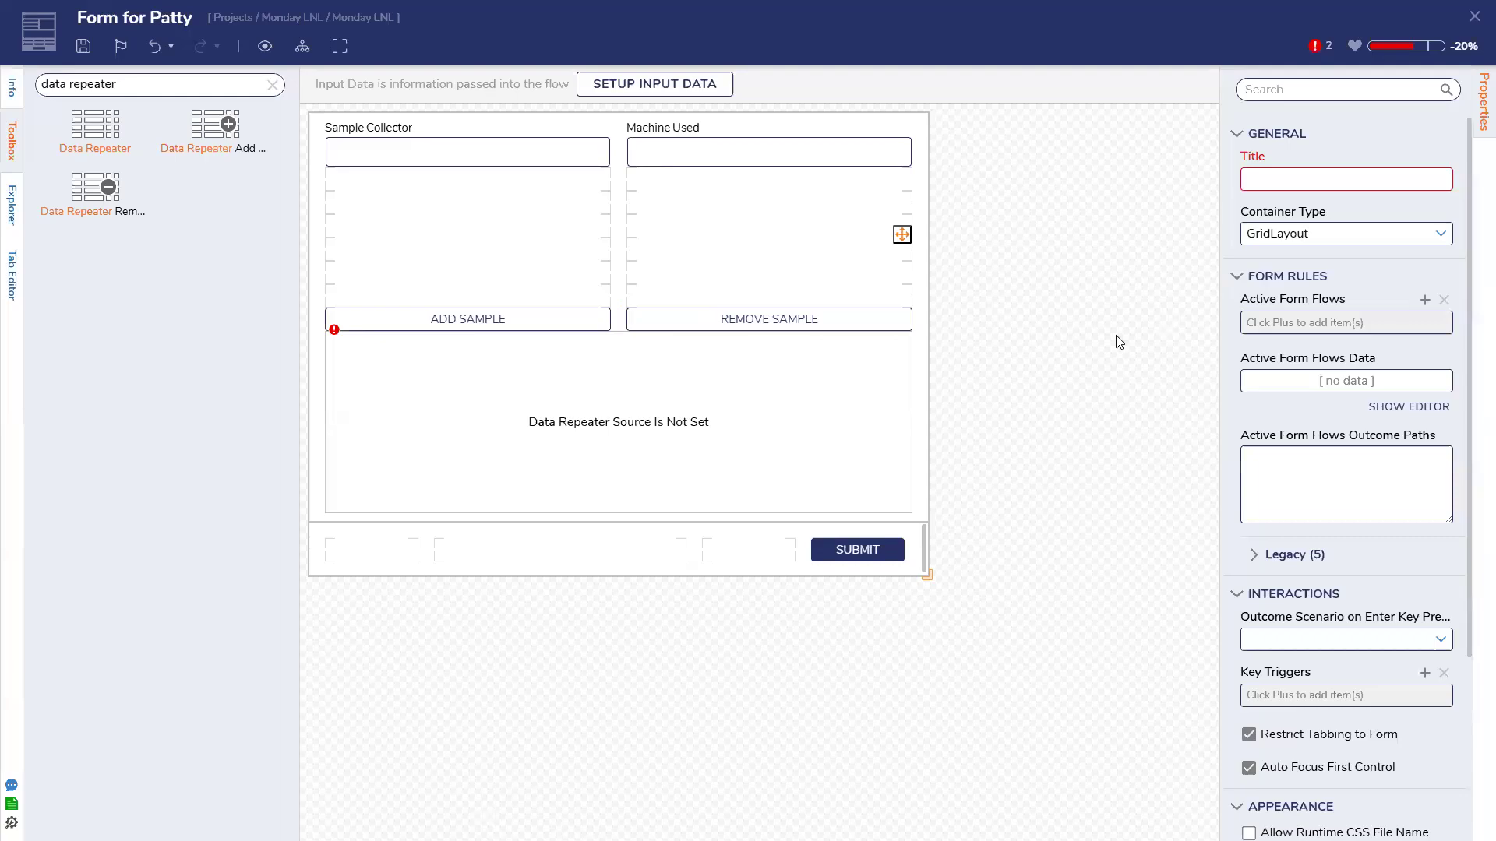
{"action": "left_click", "coordinate": [1475, 22]}
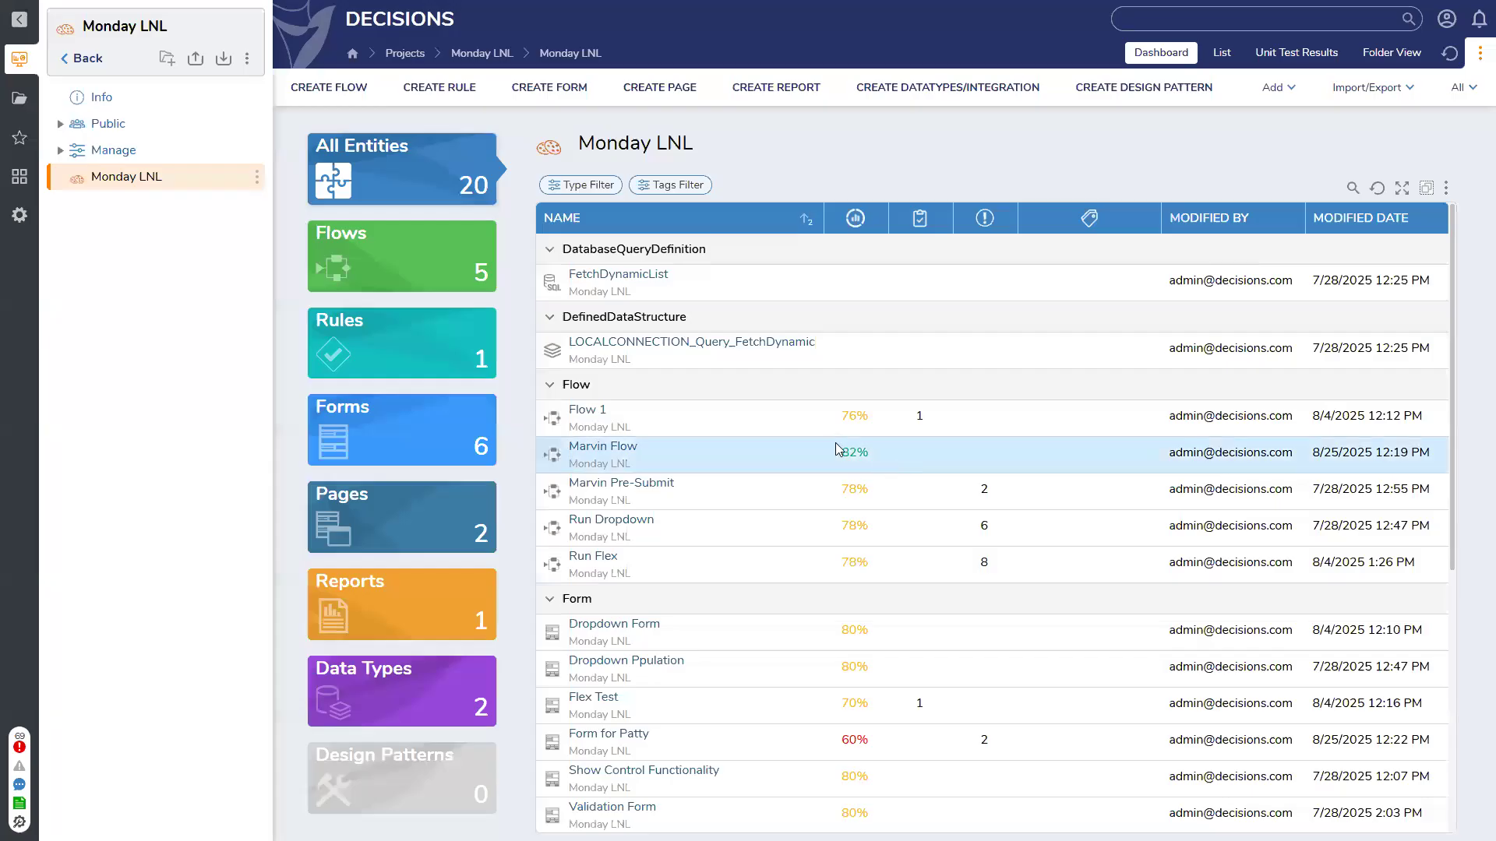
Start a new database structure with a first field named Details
{"action": "left_click", "coordinate": [977, 92]}
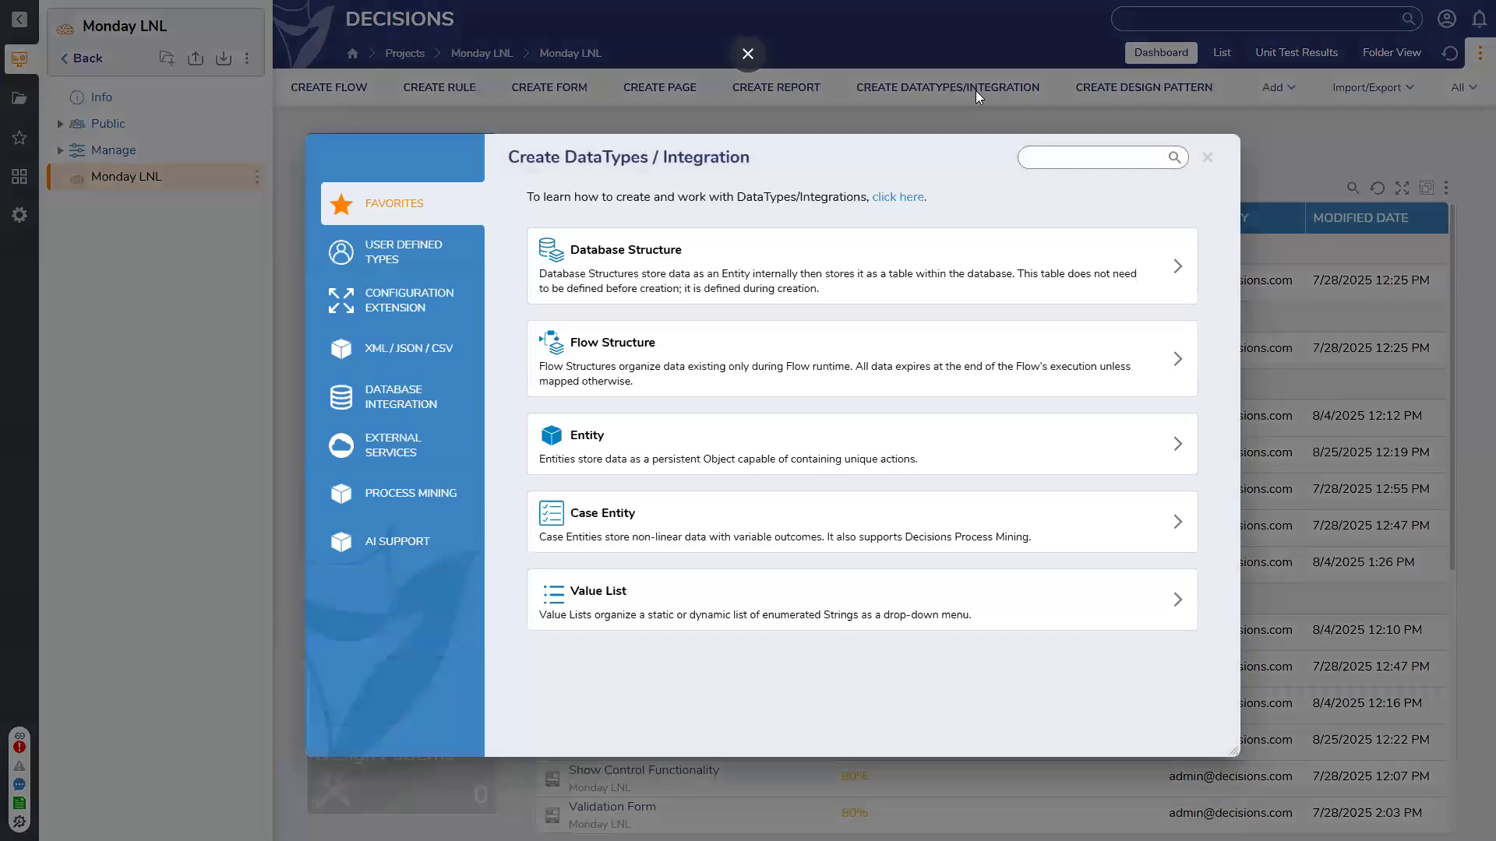
{"action": "left_click", "coordinate": [782, 259]}
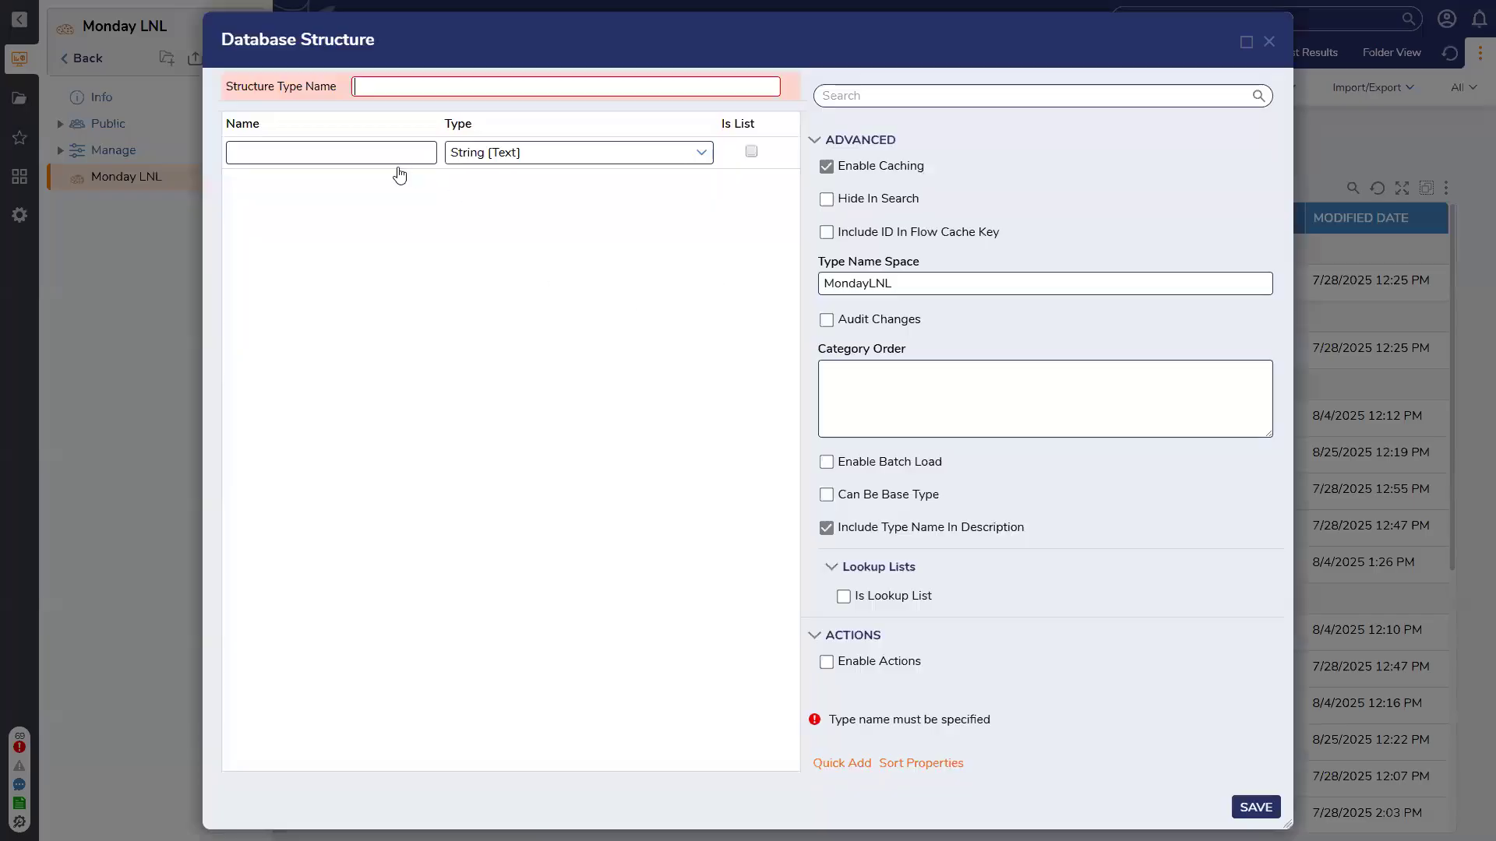
{"action": "left_click", "coordinate": [290, 153]}
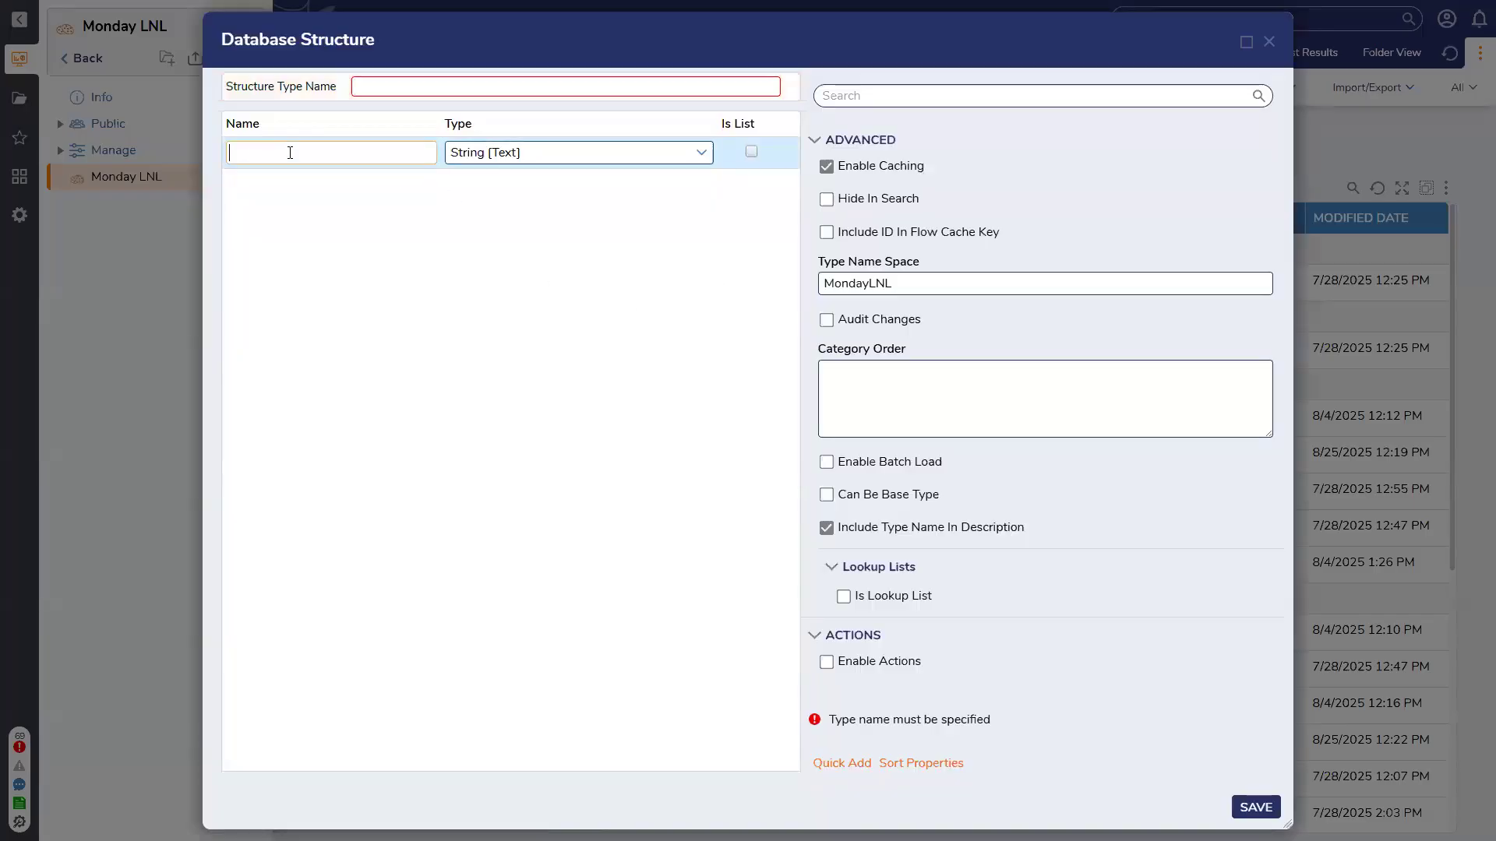
{"action": "type", "text": "Details"}
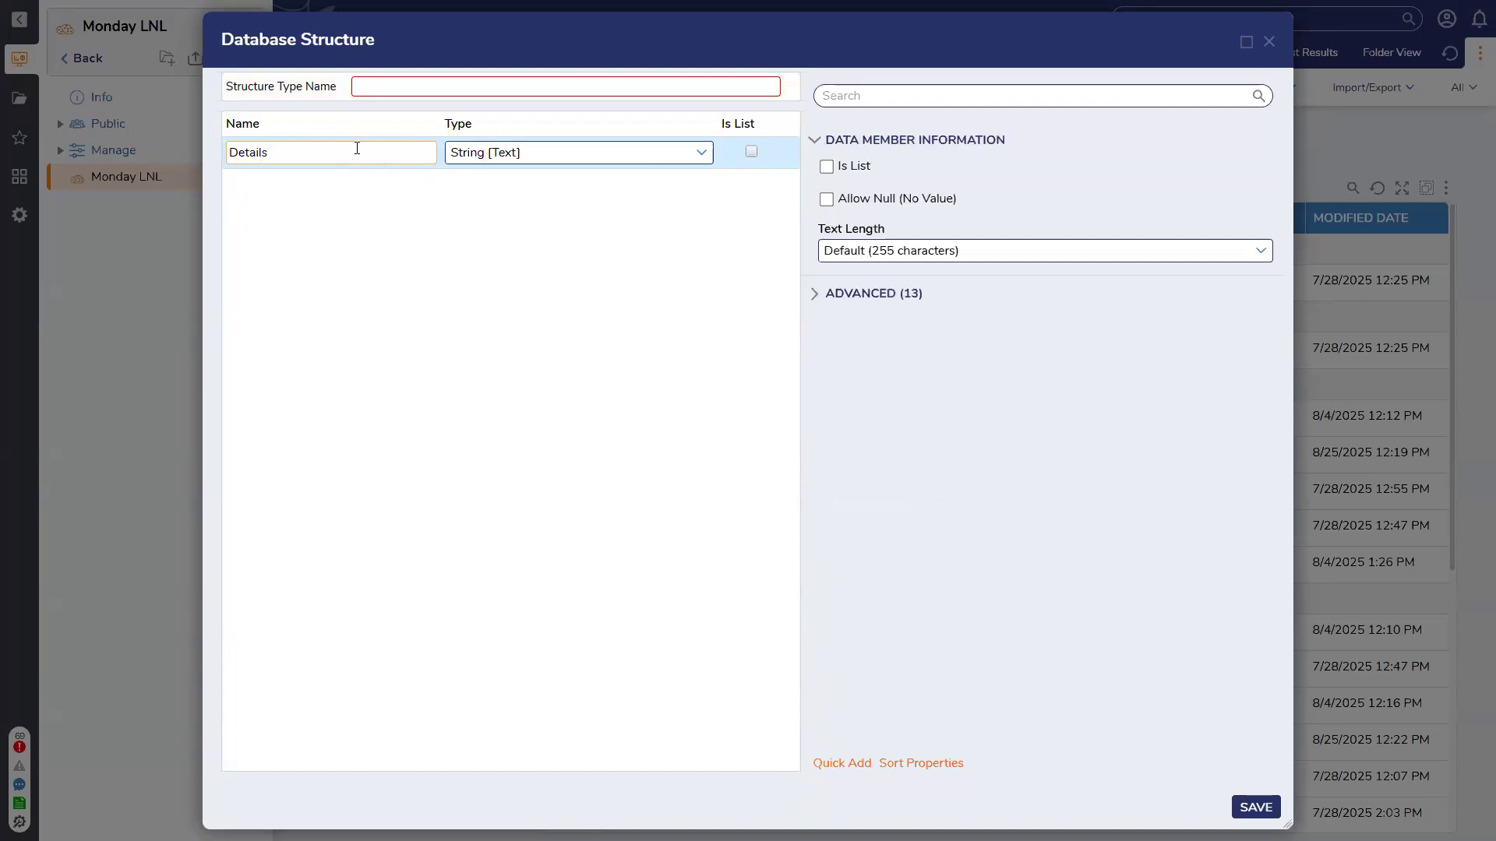
{"action": "left_click", "coordinate": [435, 238]}
Name the structure type SampleDataDetails
{"action": "left_click", "coordinate": [399, 91]}
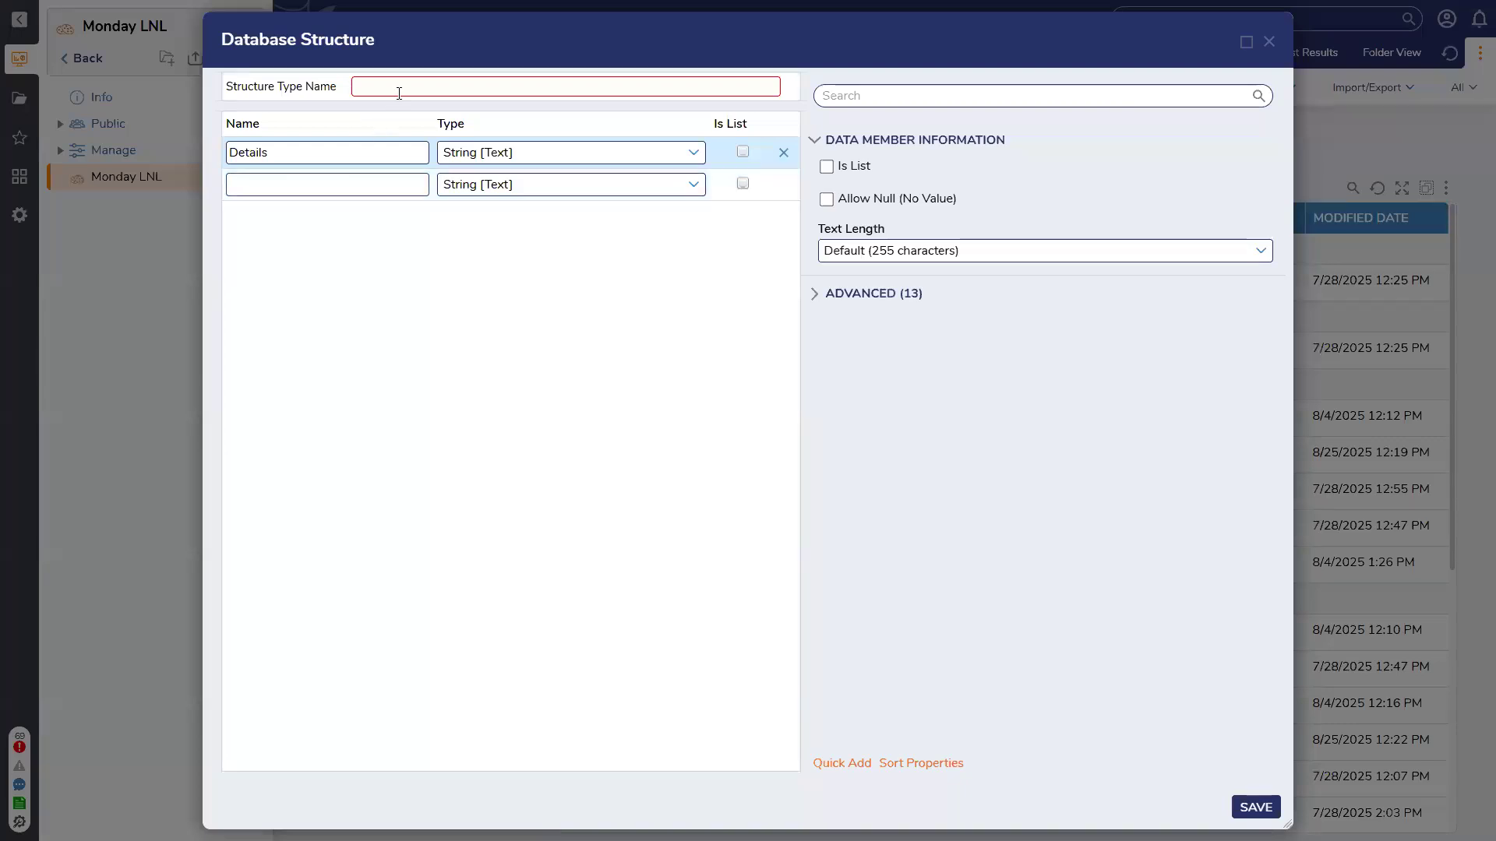
{"action": "type", "text": "Sample"}
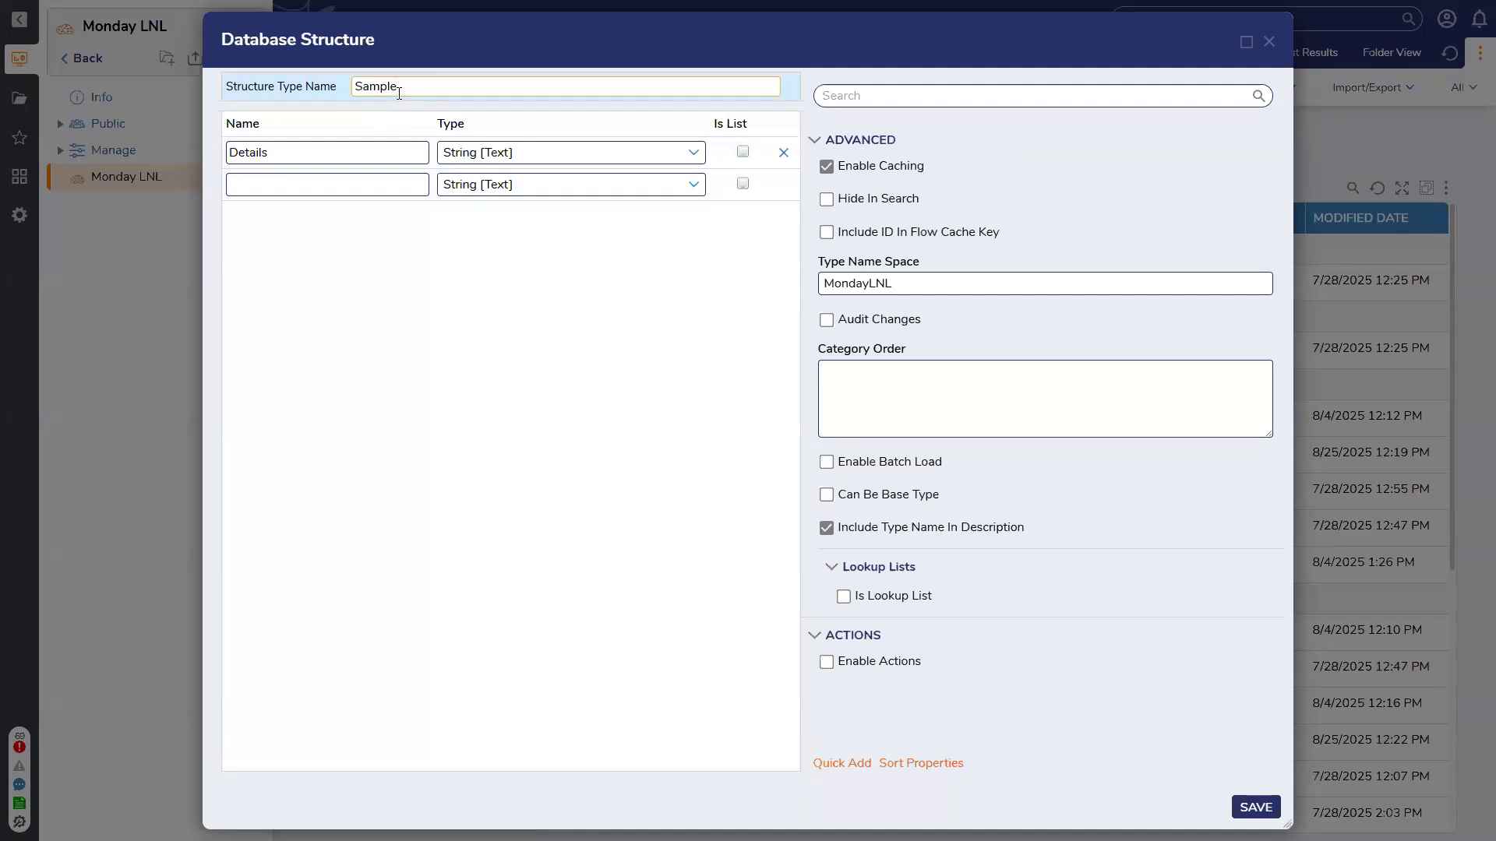
{"action": "type", "text": "Data"}
{"action": "left_click", "coordinate": [378, 187]}
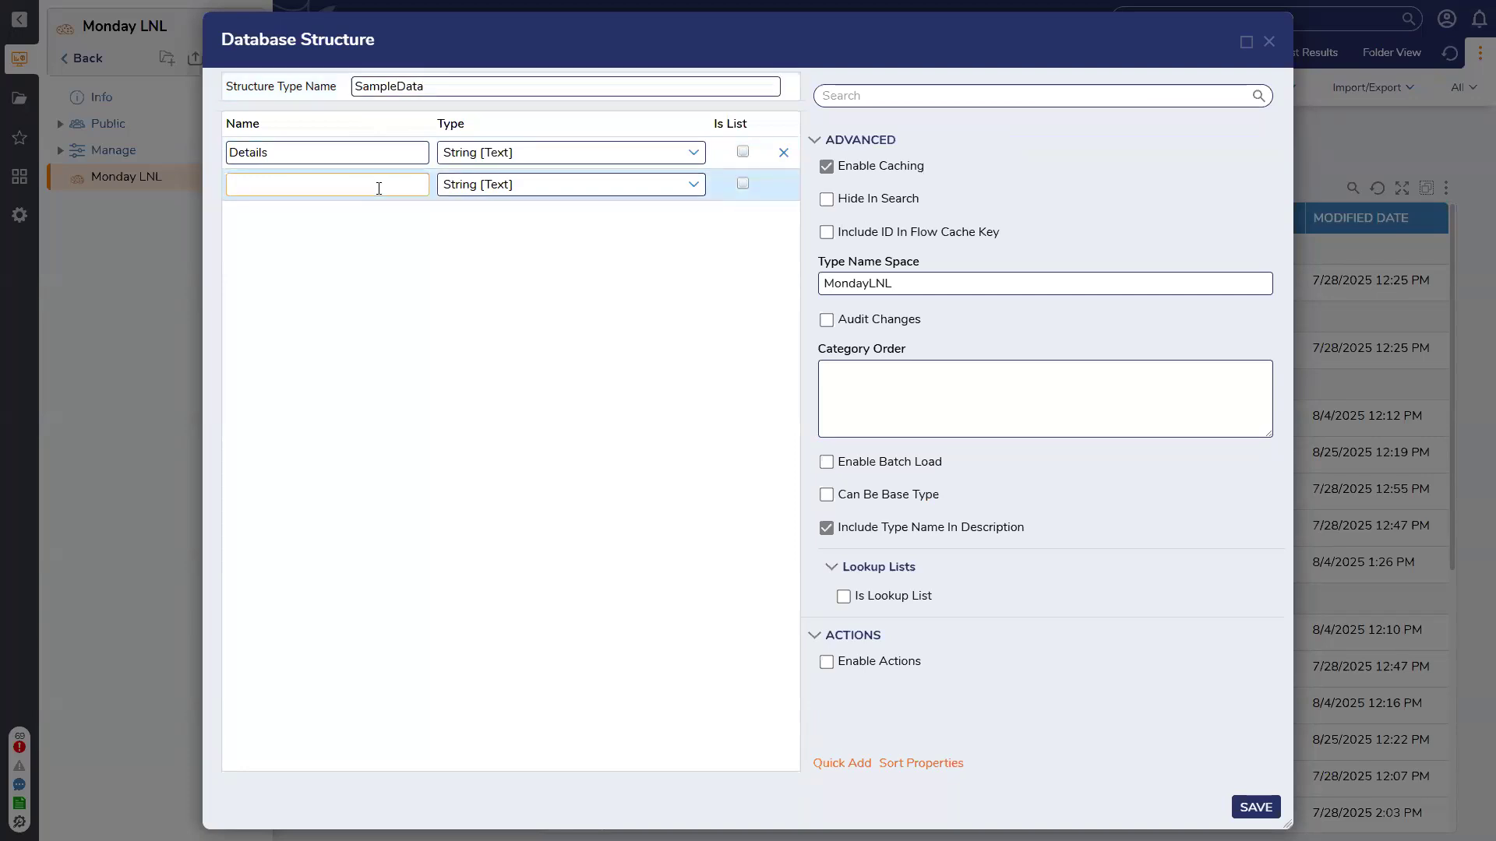
{"action": "left_click", "coordinate": [442, 81]}
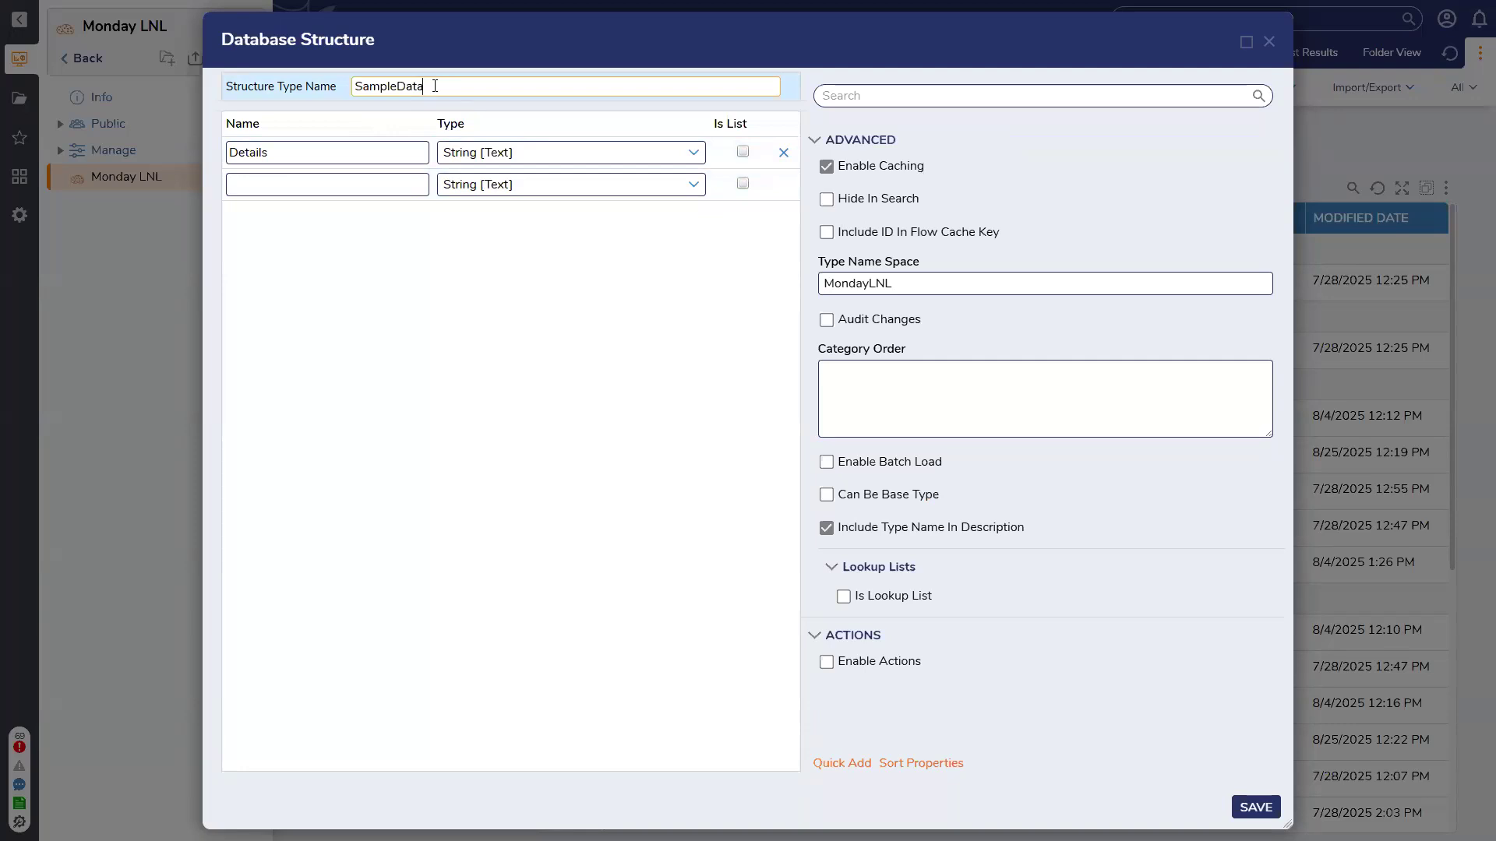
{"action": "type", "text": "DataDetails"}
{"action": "left_click", "coordinate": [413, 187]}
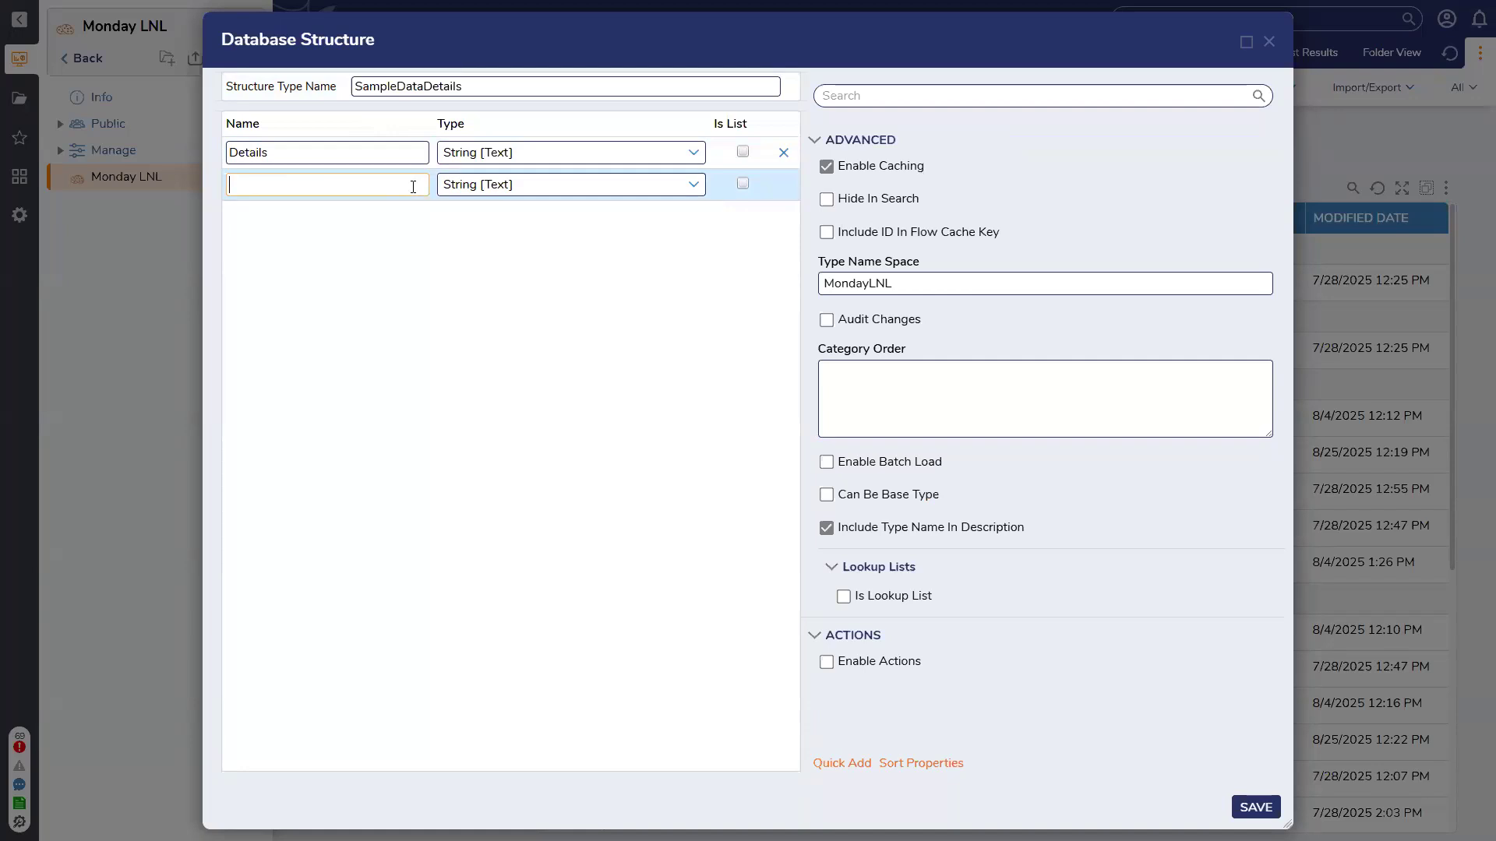
Add a second field SampleNumber of type Int32
{"action": "type", "text": "Sample "}
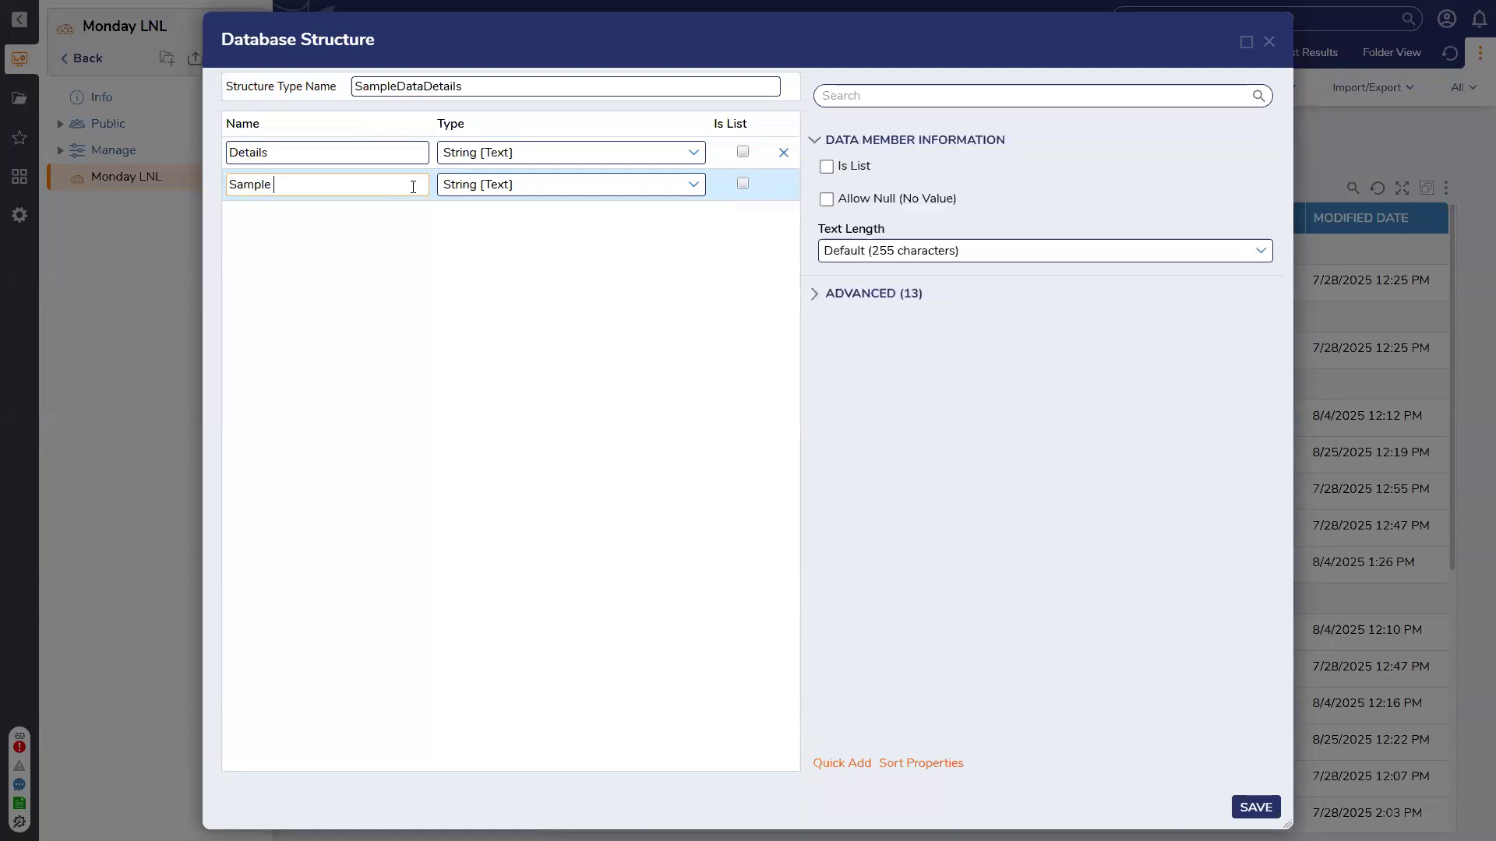
{"action": "type", "text": "Number"}
{"action": "left_click", "coordinate": [692, 184]}
{"action": "left_click", "coordinate": [602, 319]}
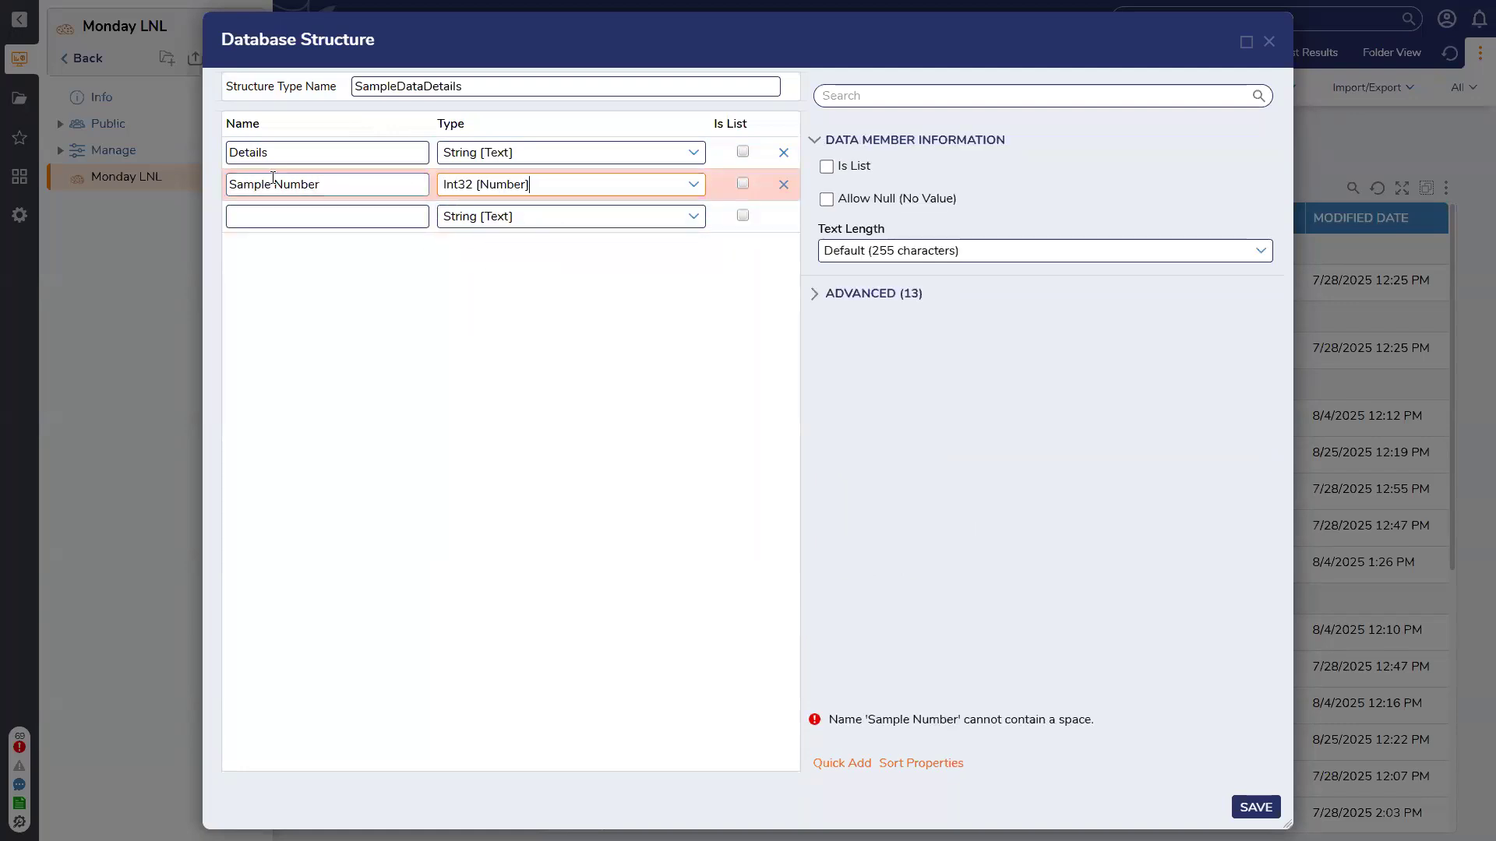
{"action": "left_click", "coordinate": [275, 184]}
{"action": "key", "text": "BackSpace"}
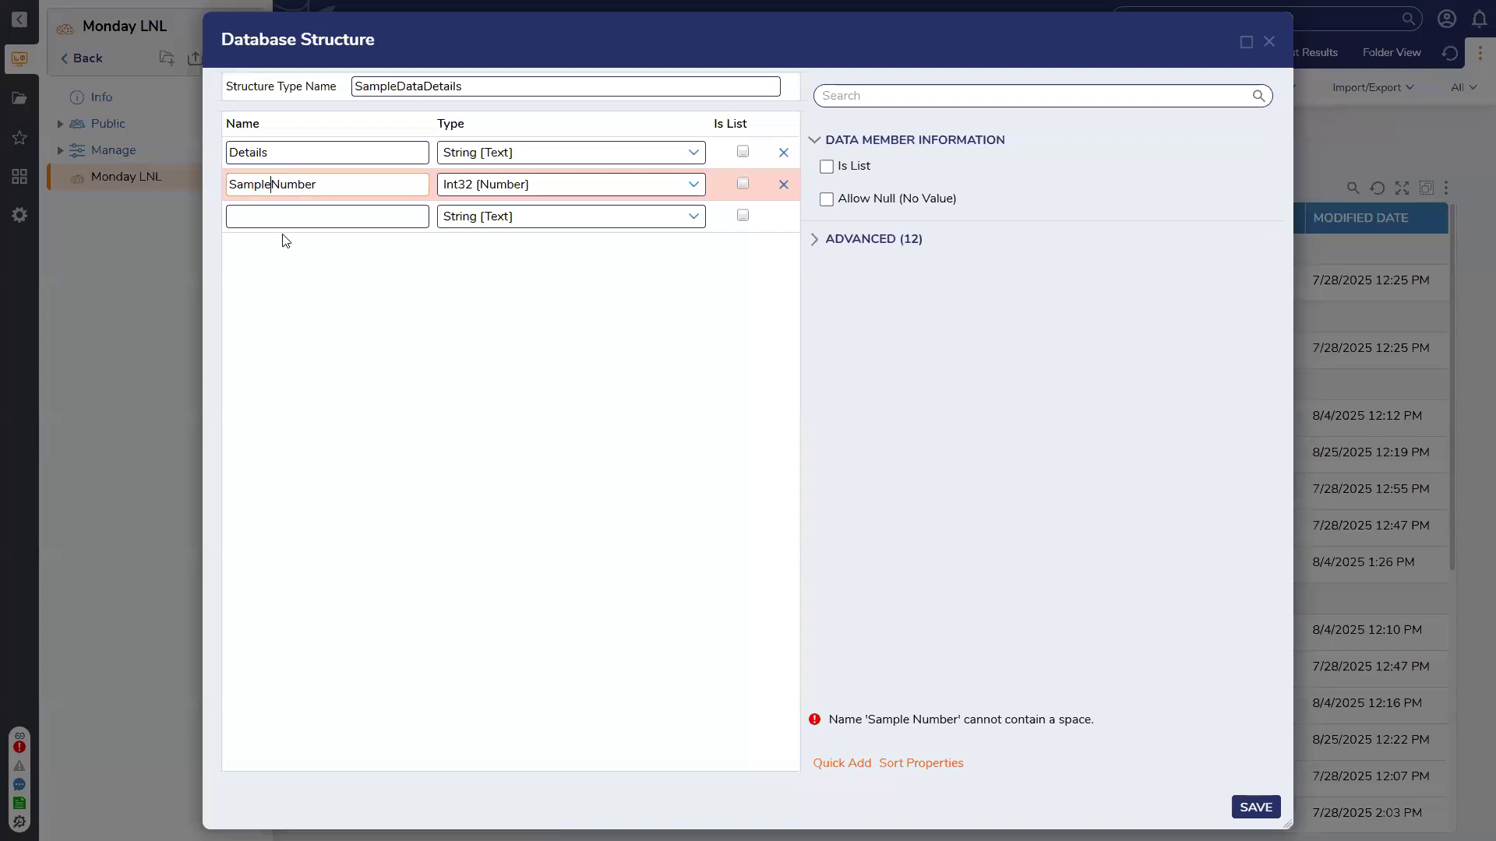
Add a third field SampleReading and save the SampleDataDetails structure
{"action": "left_click", "coordinate": [314, 220]}
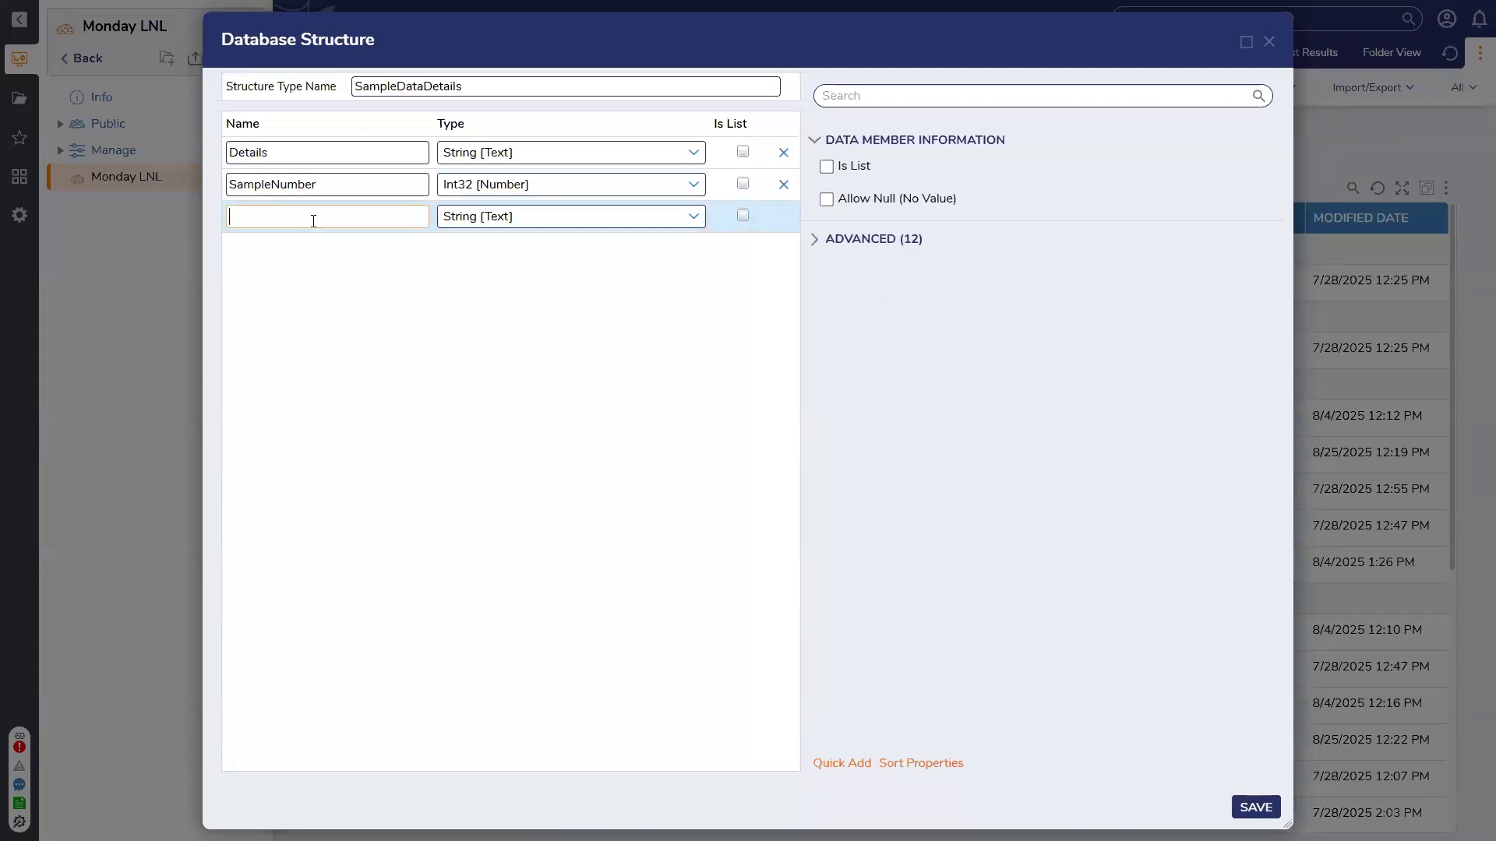
{"action": "type", "text": "Reading"}
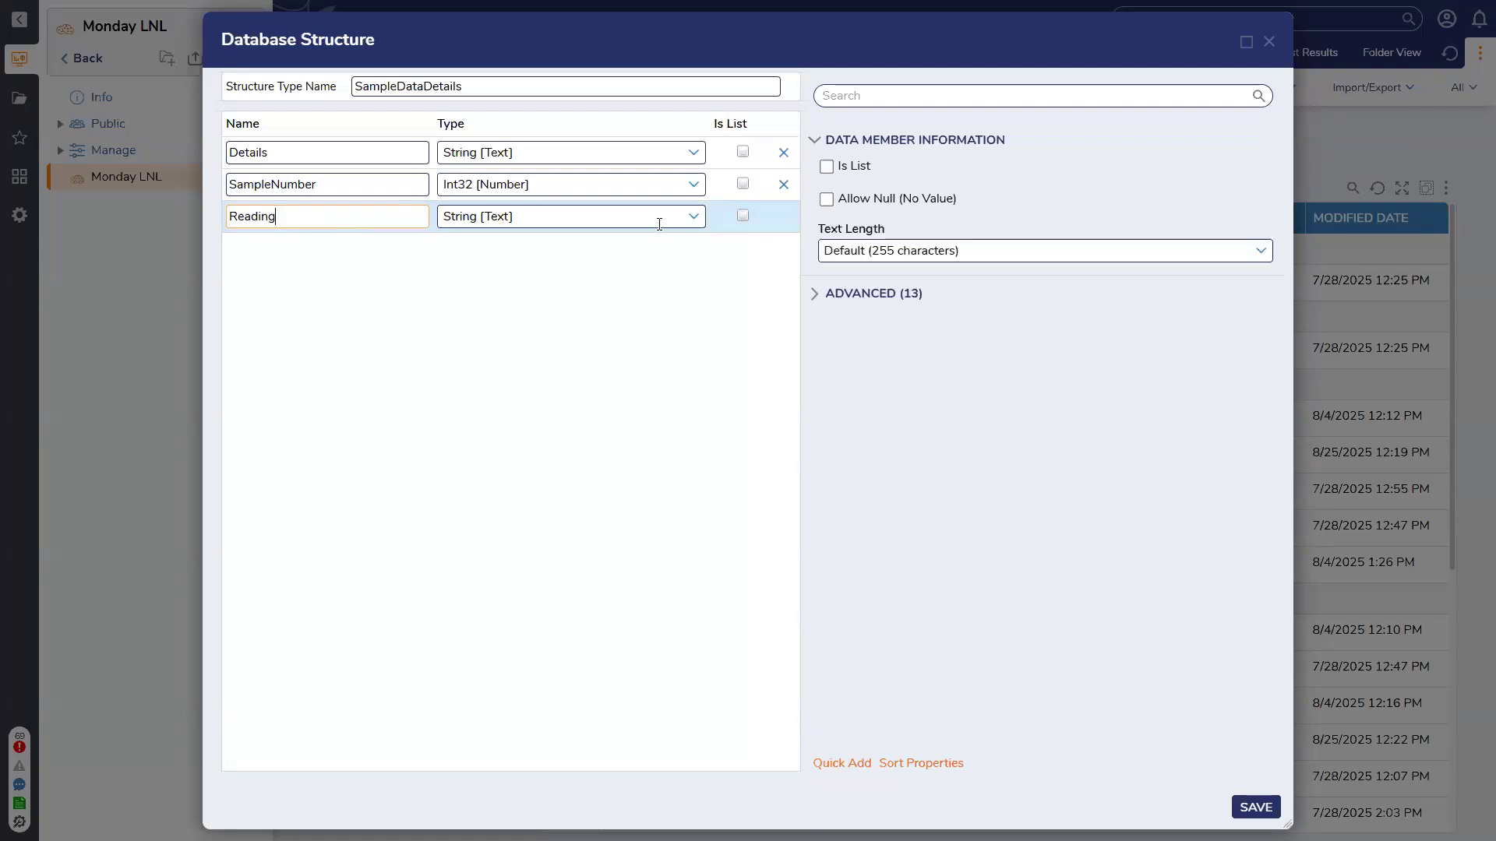
{"action": "left_click", "coordinate": [229, 216]}
{"action": "type", "text": "Sample"}
{"action": "left_click", "coordinate": [1256, 807]}
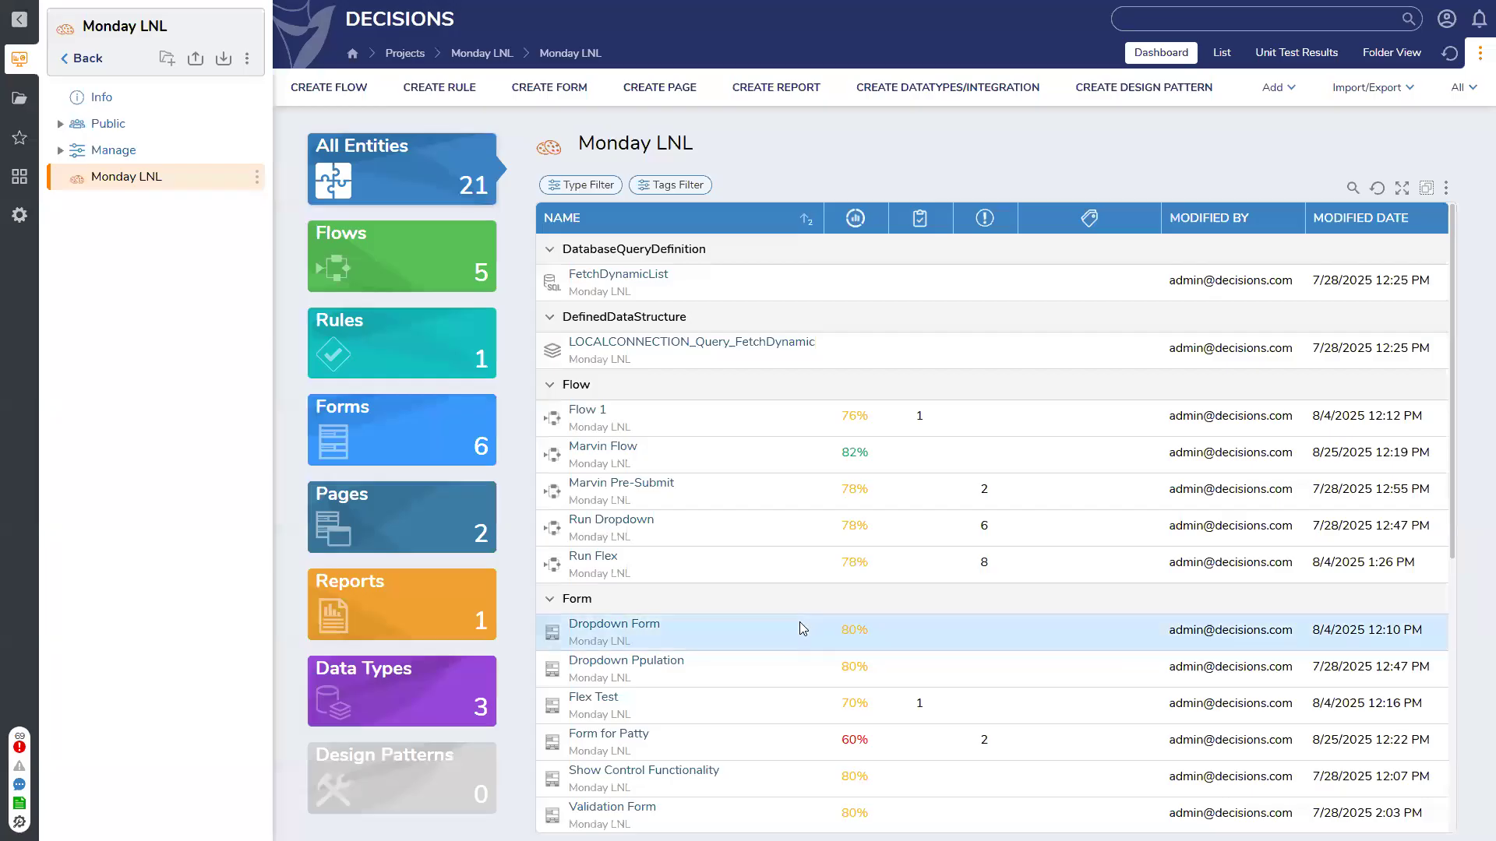
{"action": "left_click", "coordinate": [576, 88]}
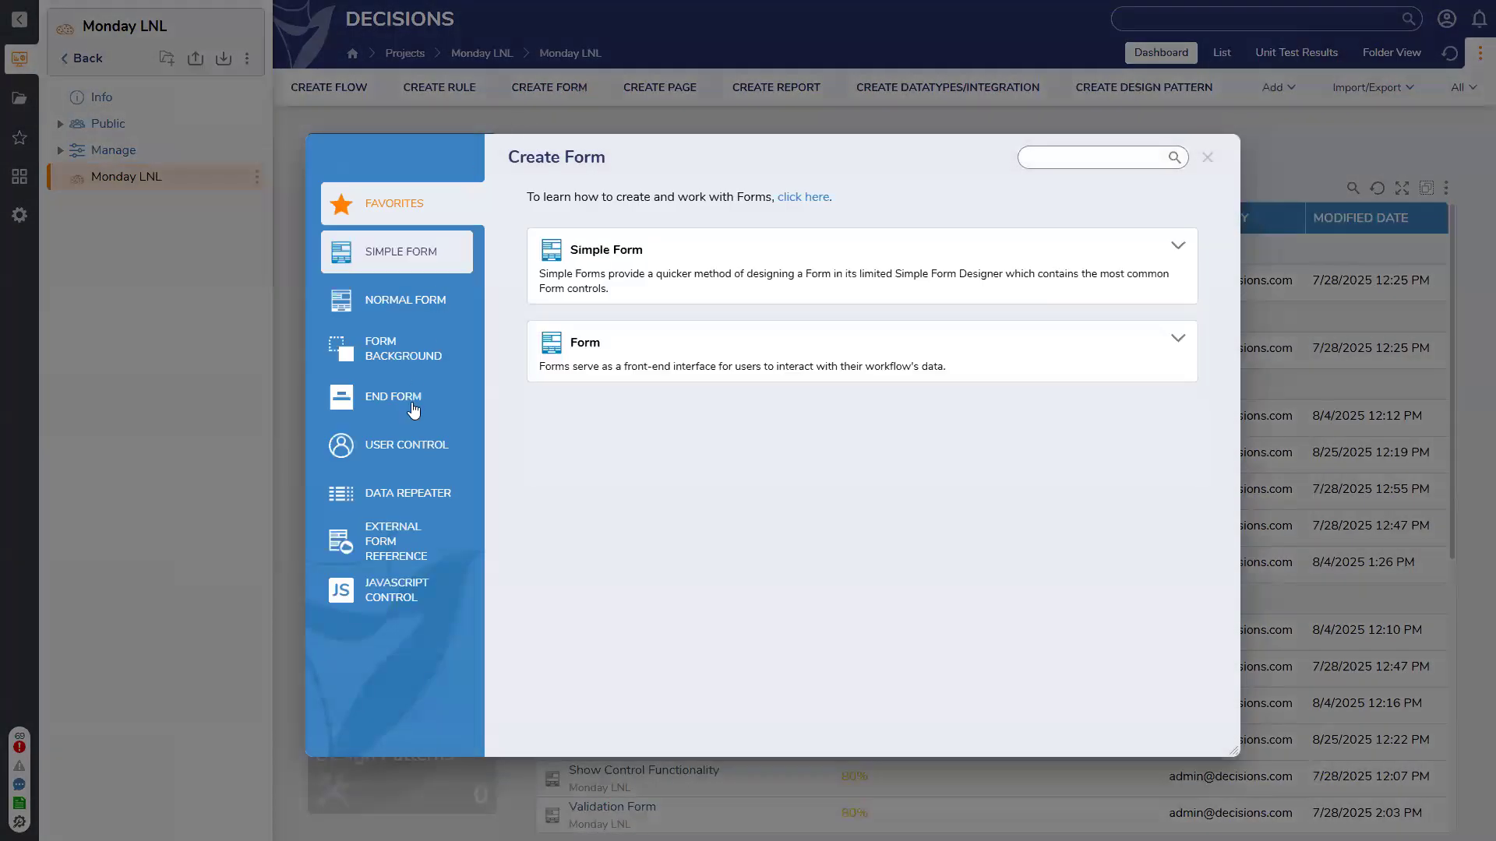
Create a Data Repeater > Repeater Control named SampleRepeater
{"action": "left_click", "coordinate": [441, 491]}
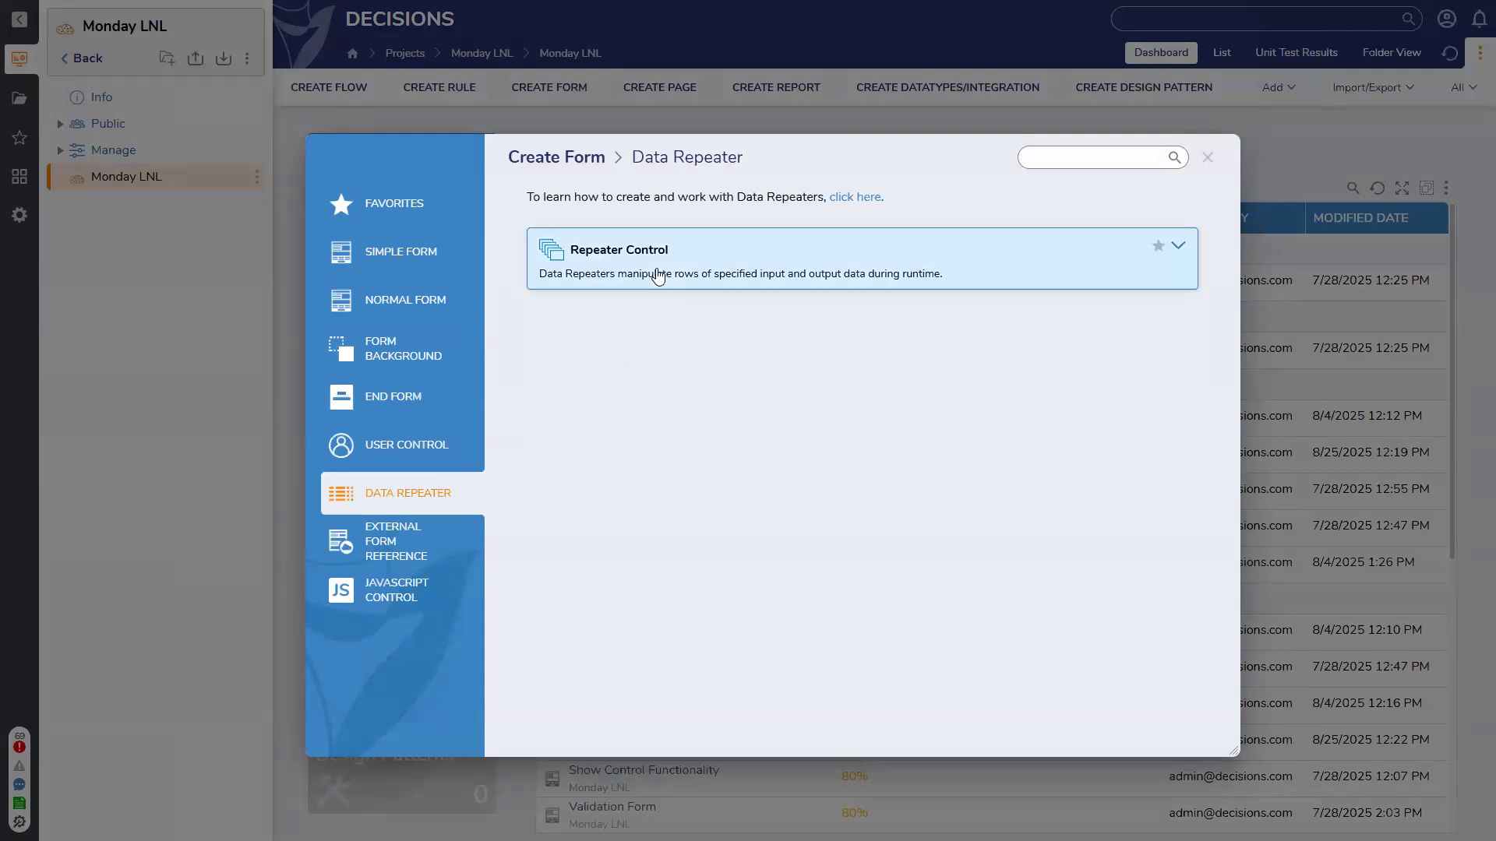
{"action": "left_click", "coordinate": [716, 282]}
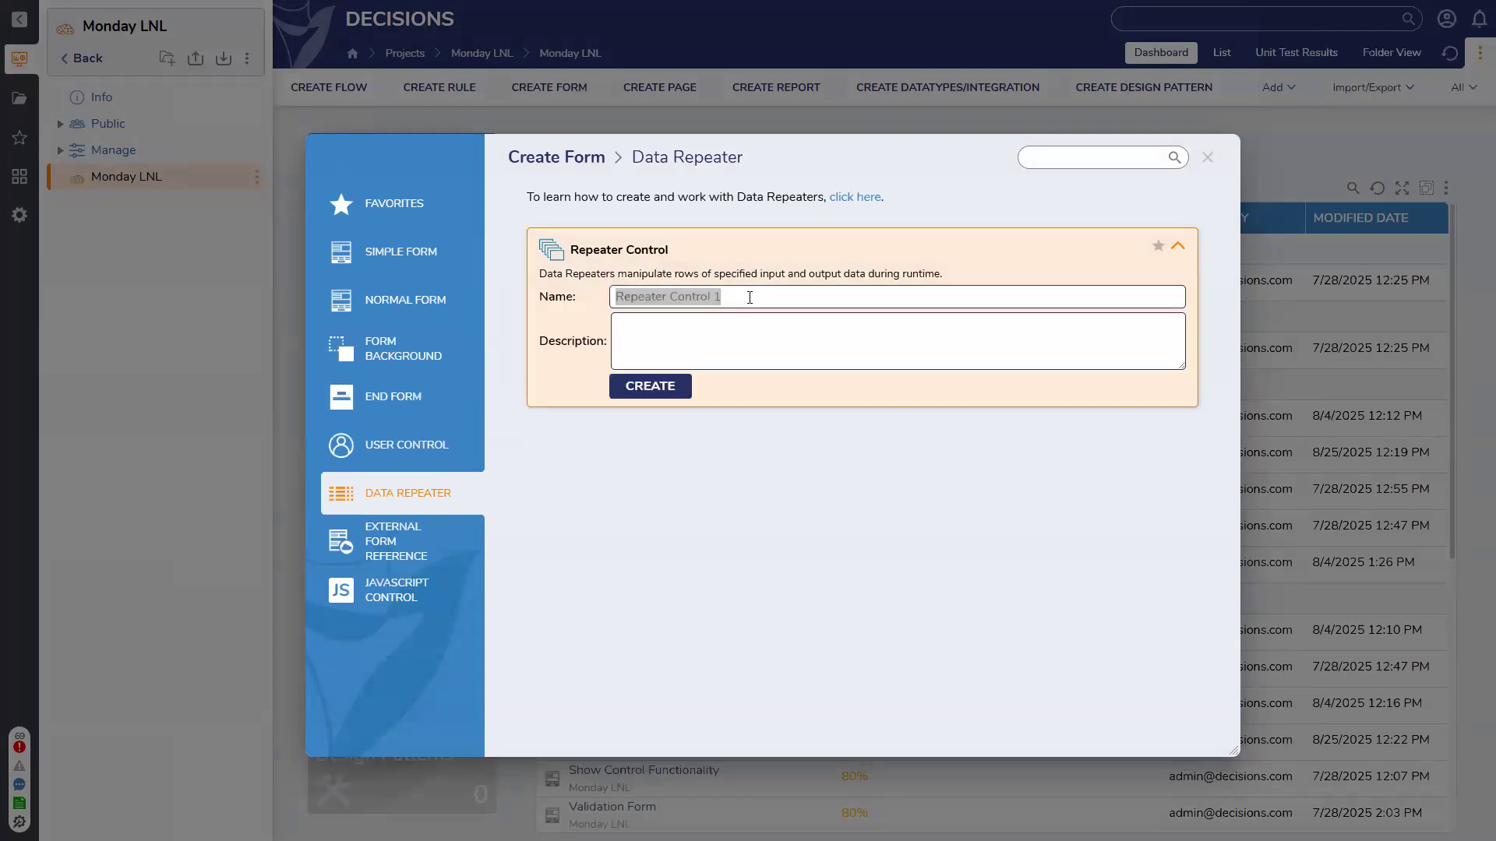
{"action": "type", "text": "SampleRepeater"}
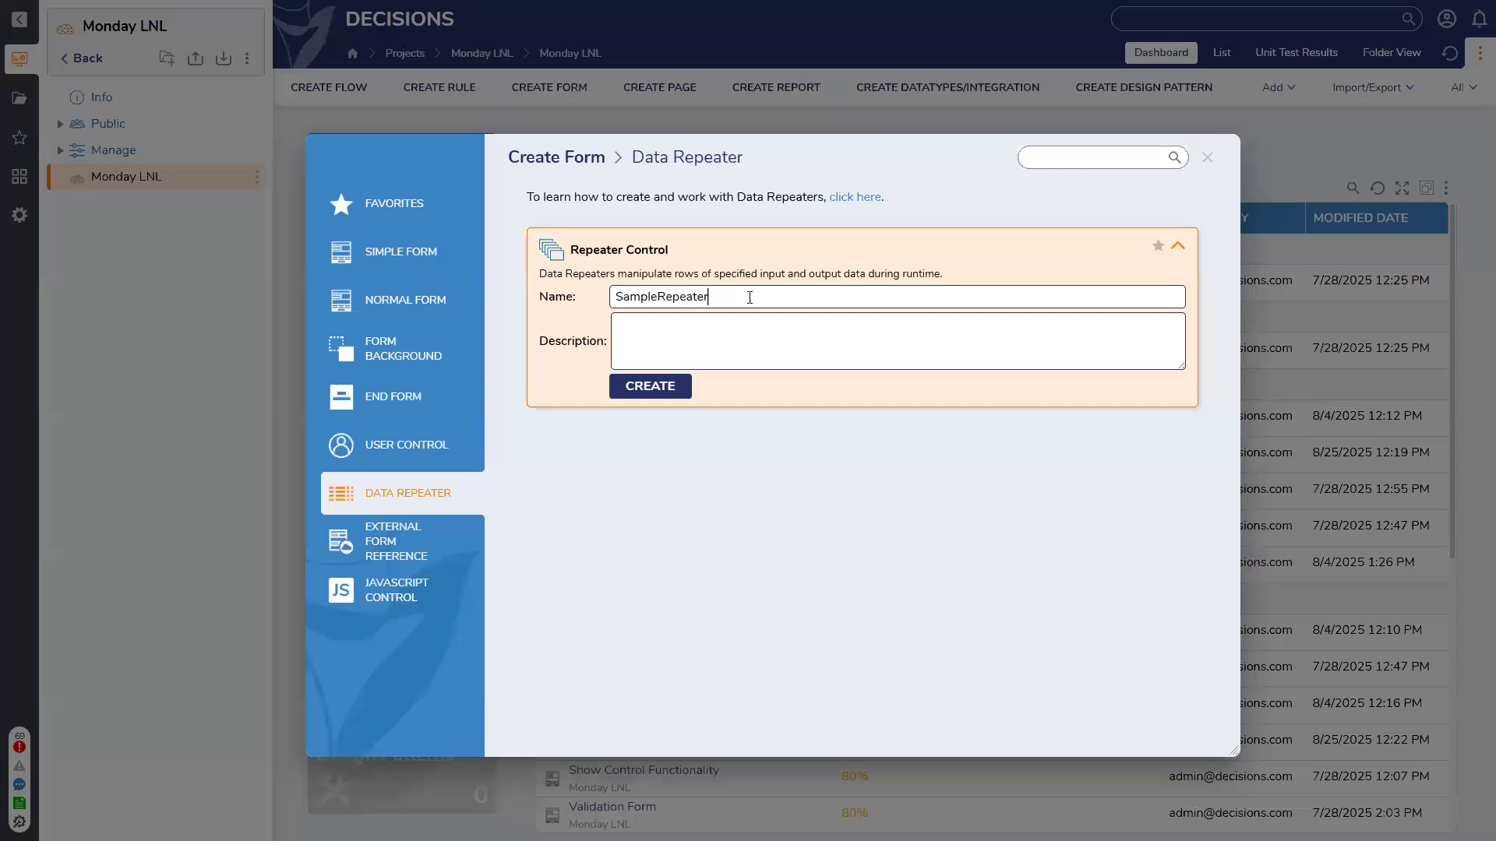
{"action": "key", "text": "Return"}
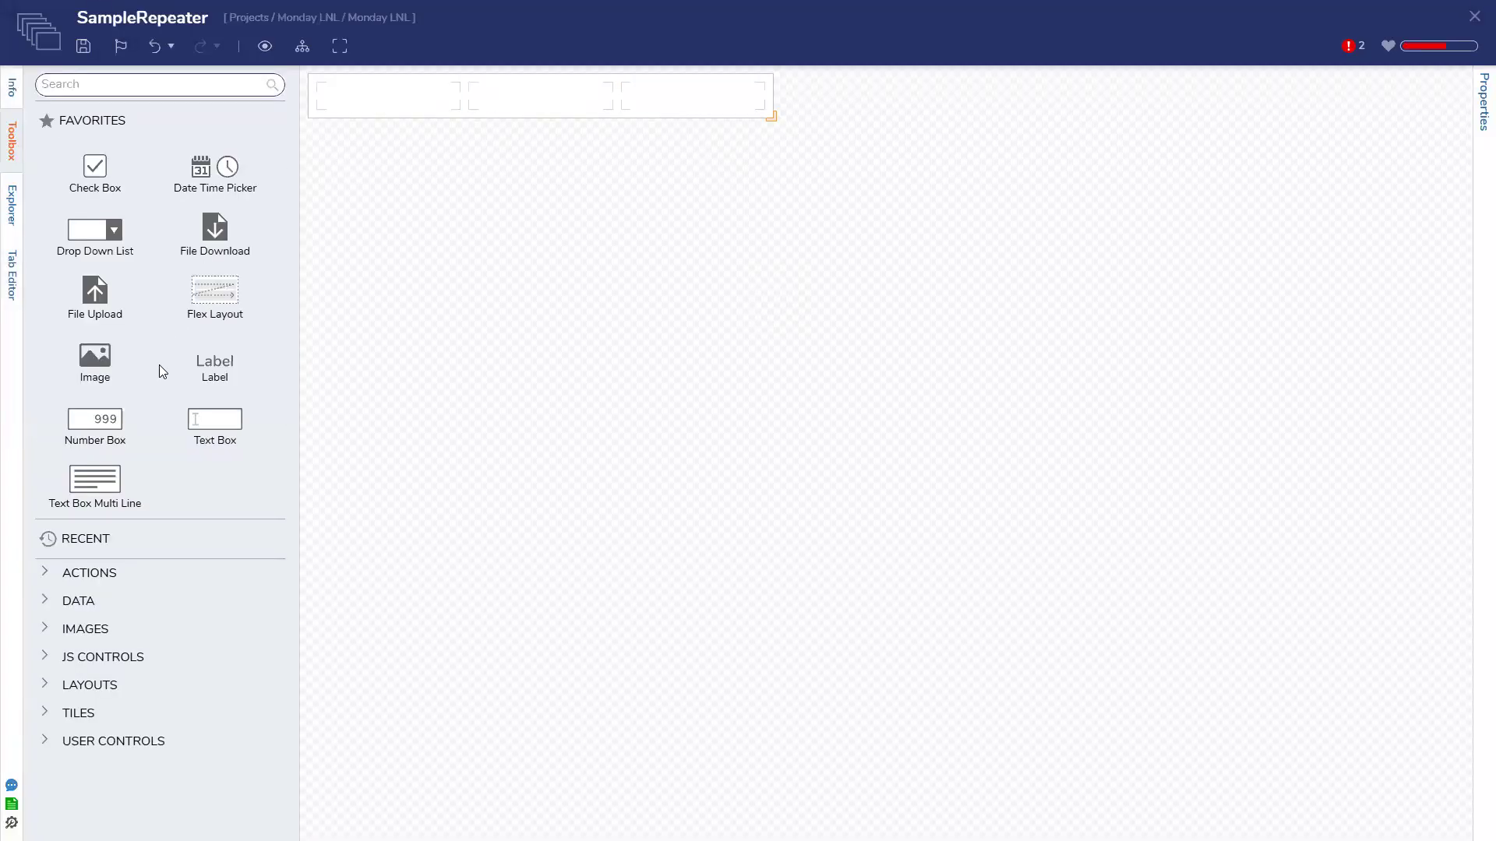
Put a SampleNumber number box in the first cell with output type OutputAsInt
{"action": "left_click_drag", "start_coordinate": [211, 429], "coordinate": [374, 113]}
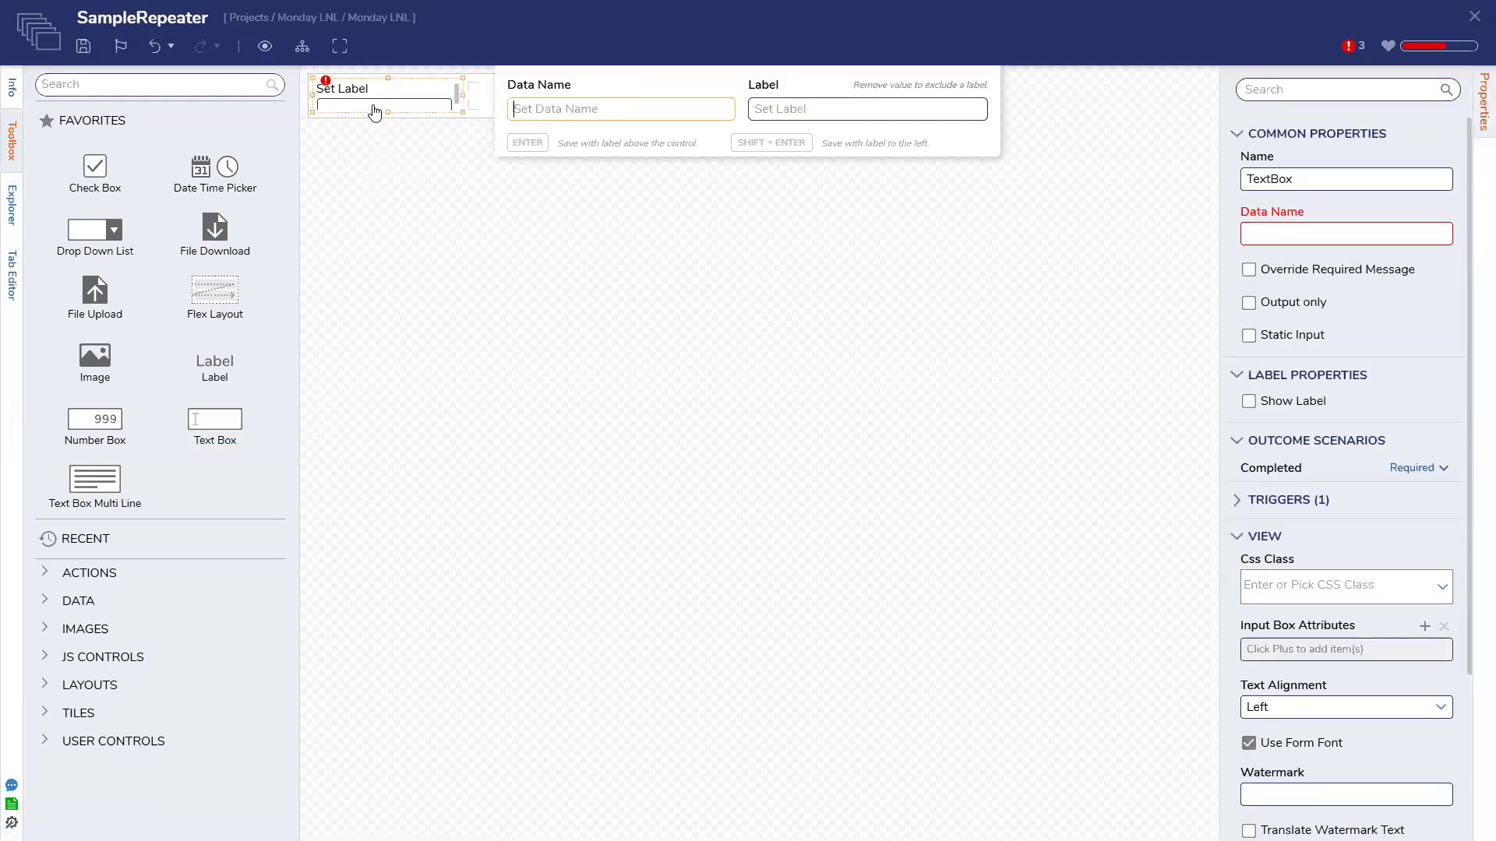
{"action": "type", "text": "SampleNumber"}
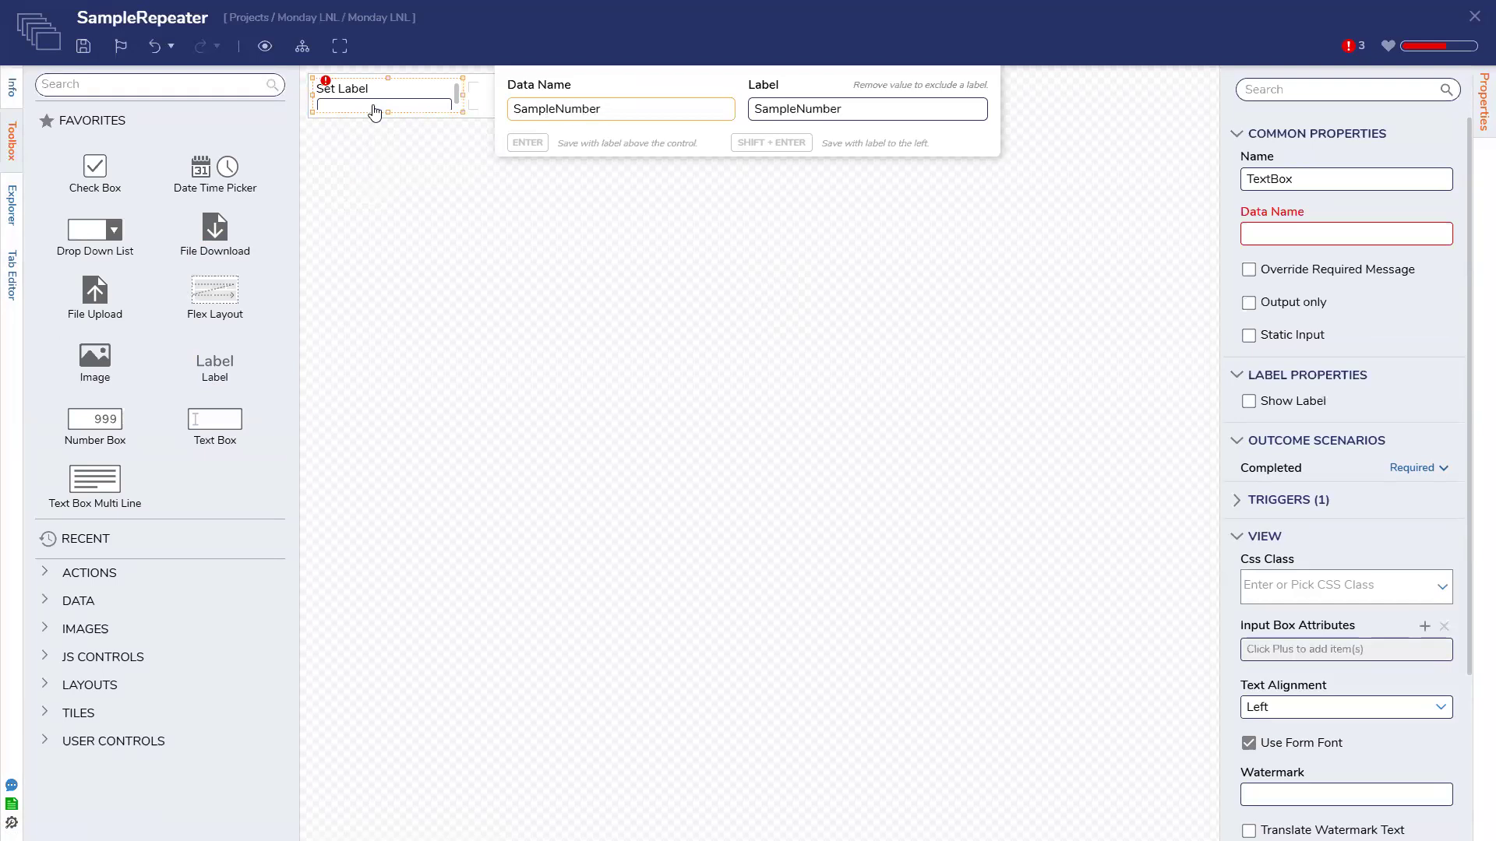
{"action": "key", "text": "Return"}
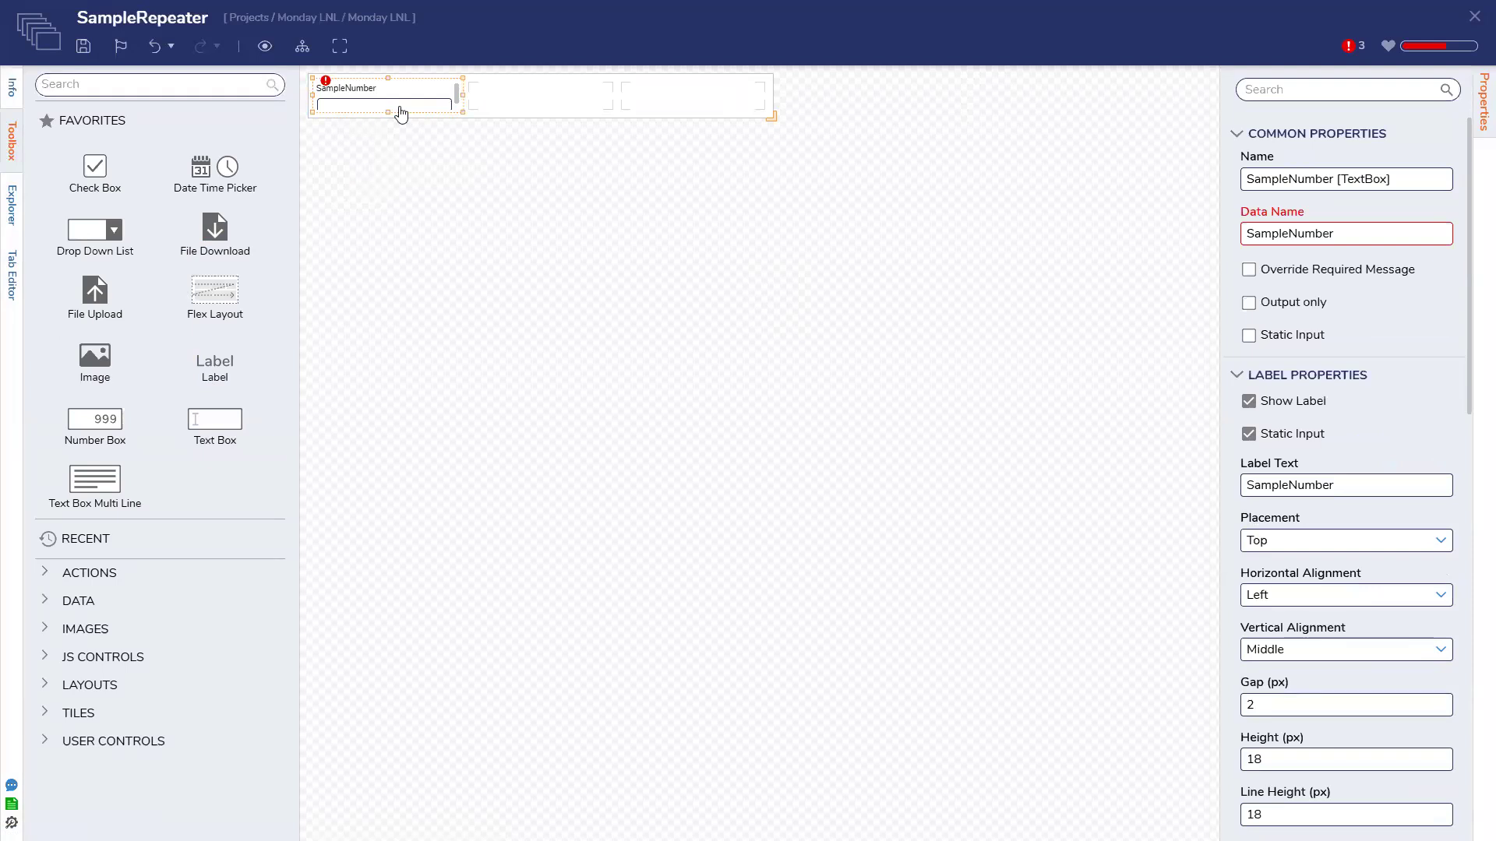
{"action": "key", "text": "Delete"}
{"action": "left_click_drag", "start_coordinate": [109, 428], "coordinate": [394, 104]}
{"action": "type", "text": "Sam"}
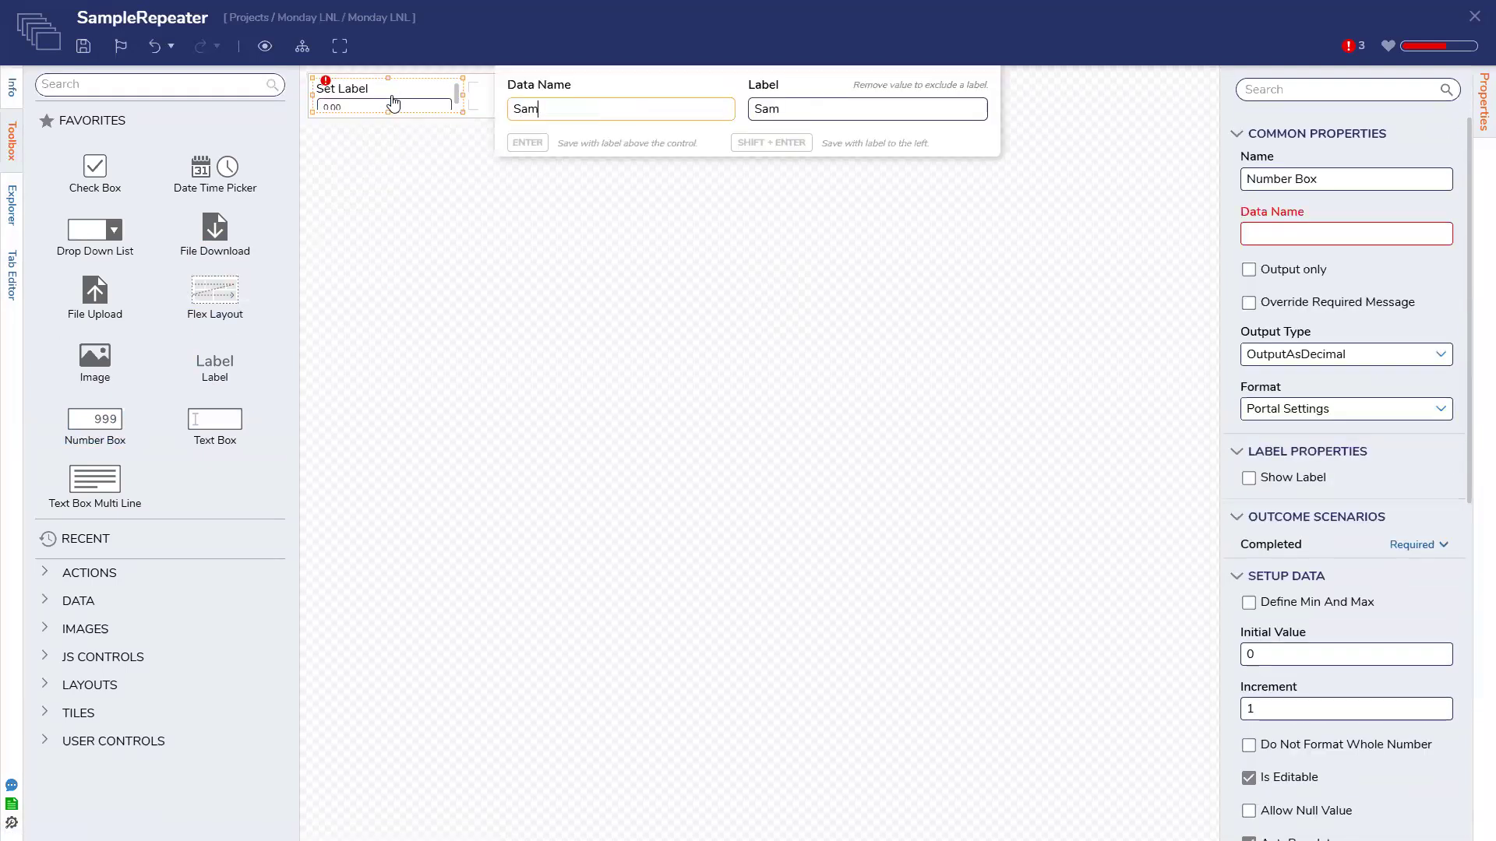
{"action": "type", "text": "pleNumber"}
{"action": "key", "text": "Return"}
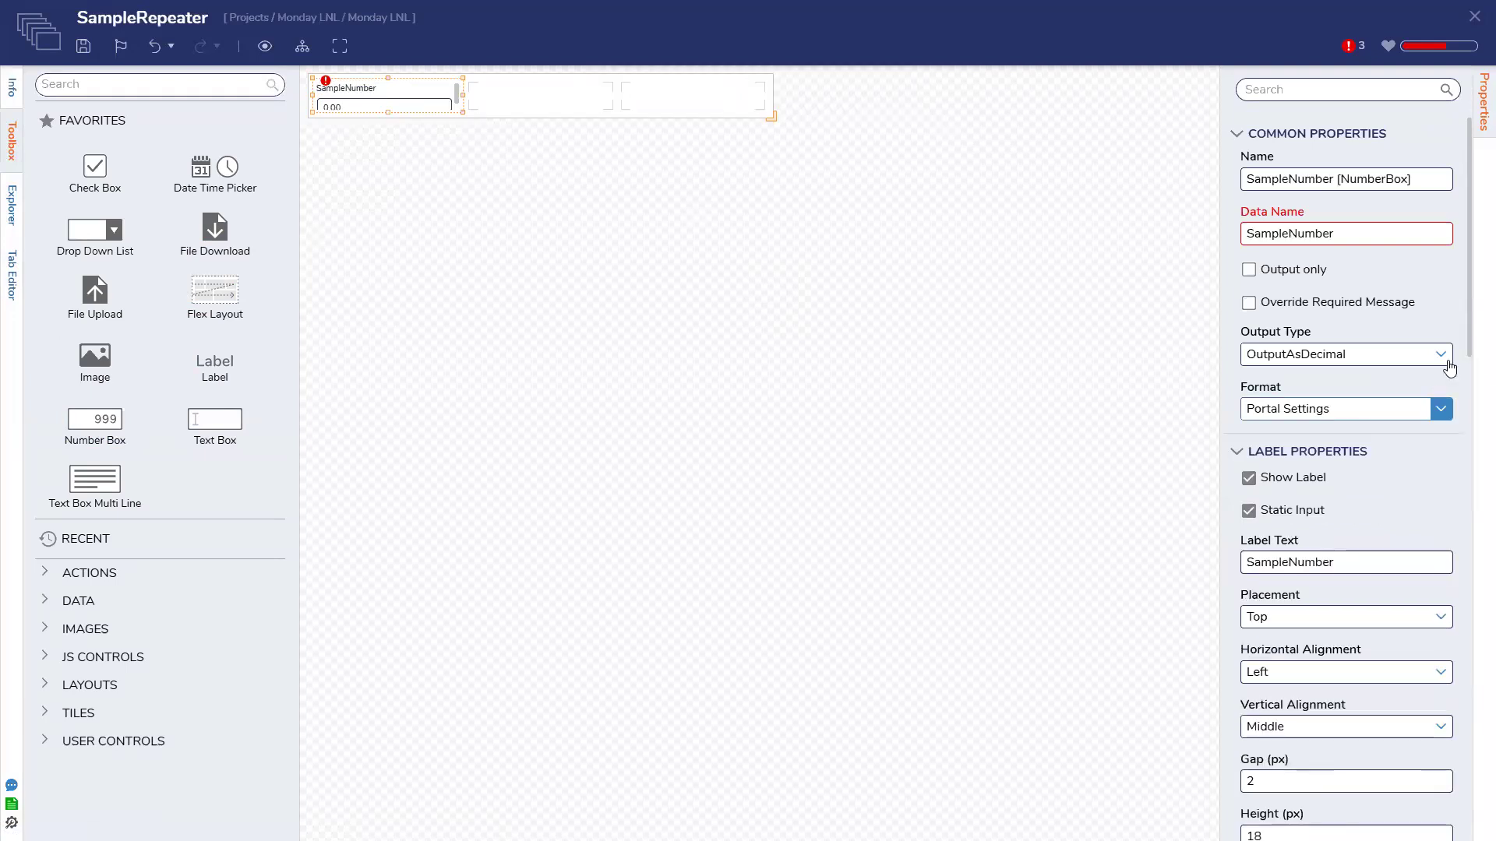
{"action": "left_click", "coordinate": [1371, 357]}
{"action": "left_click", "coordinate": [1345, 408]}
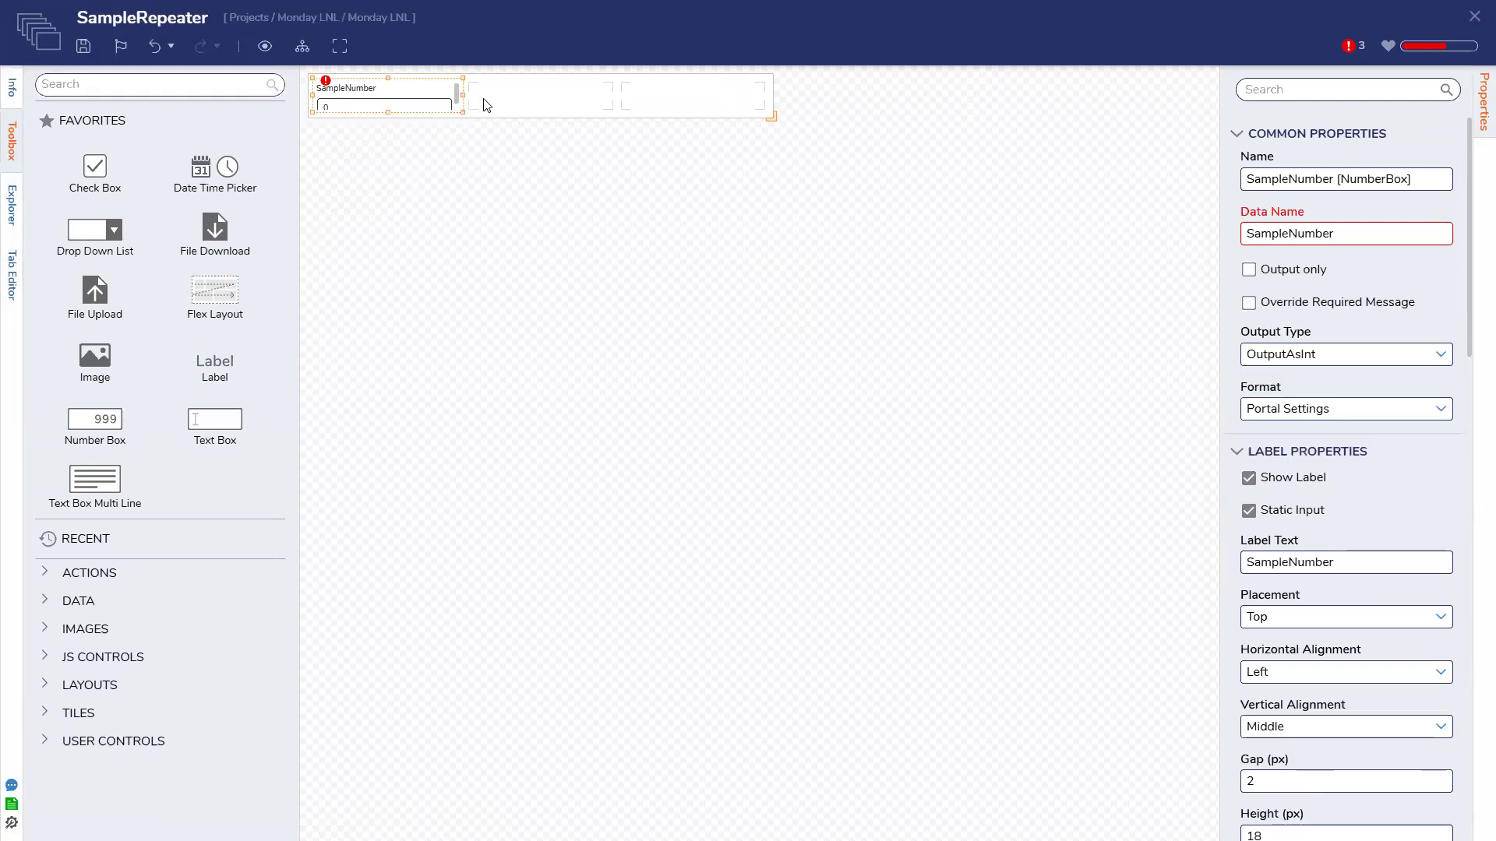
Set the repeater's grid Designer Height to 120
{"action": "left_click", "coordinate": [785, 135]}
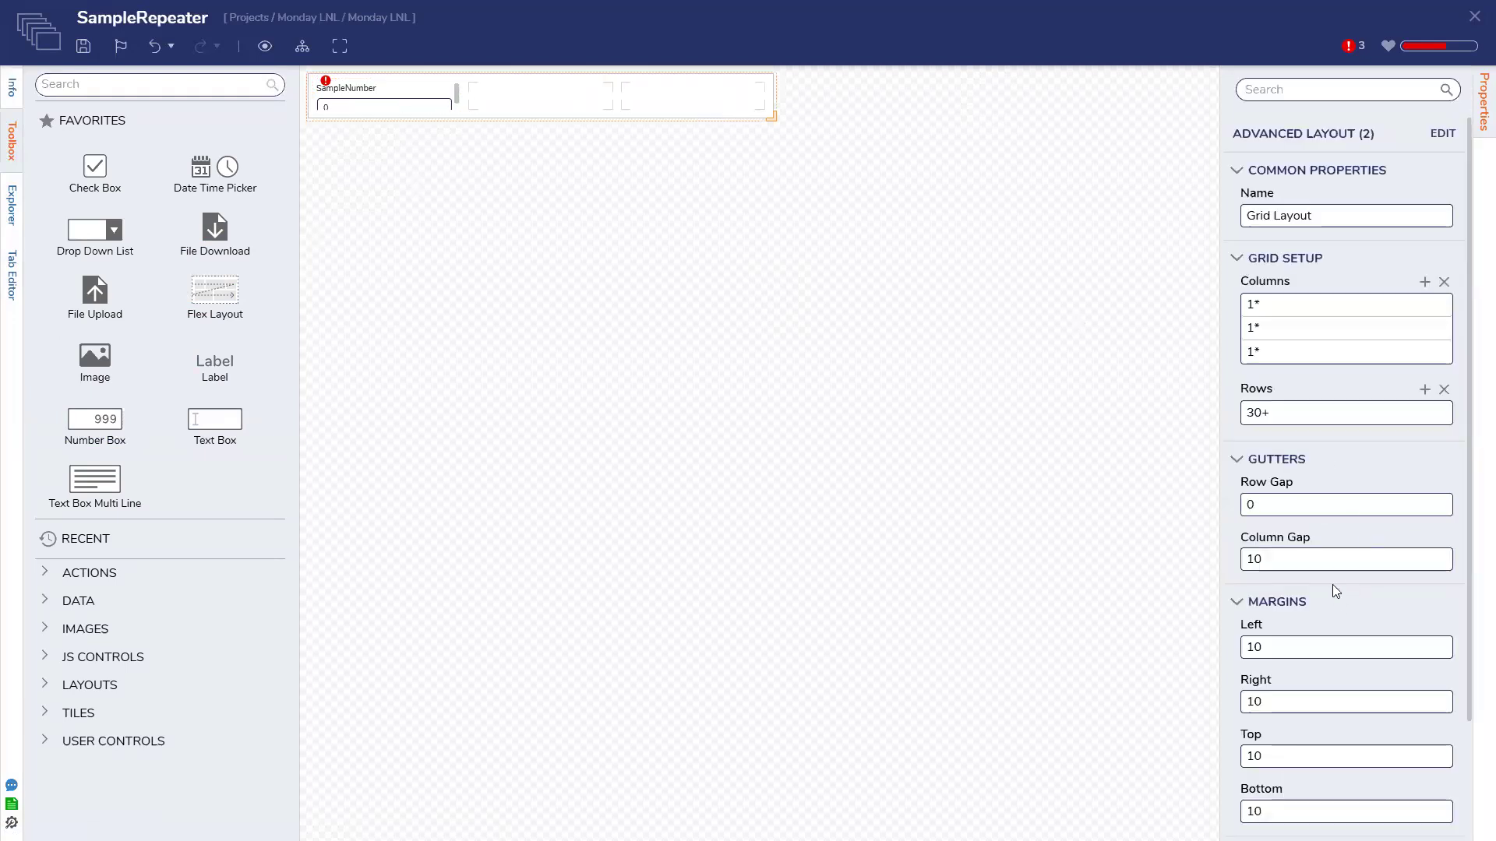
{"action": "scroll", "coordinate": [1287, 408], "scroll_direction": "down", "scroll_amount": 10}
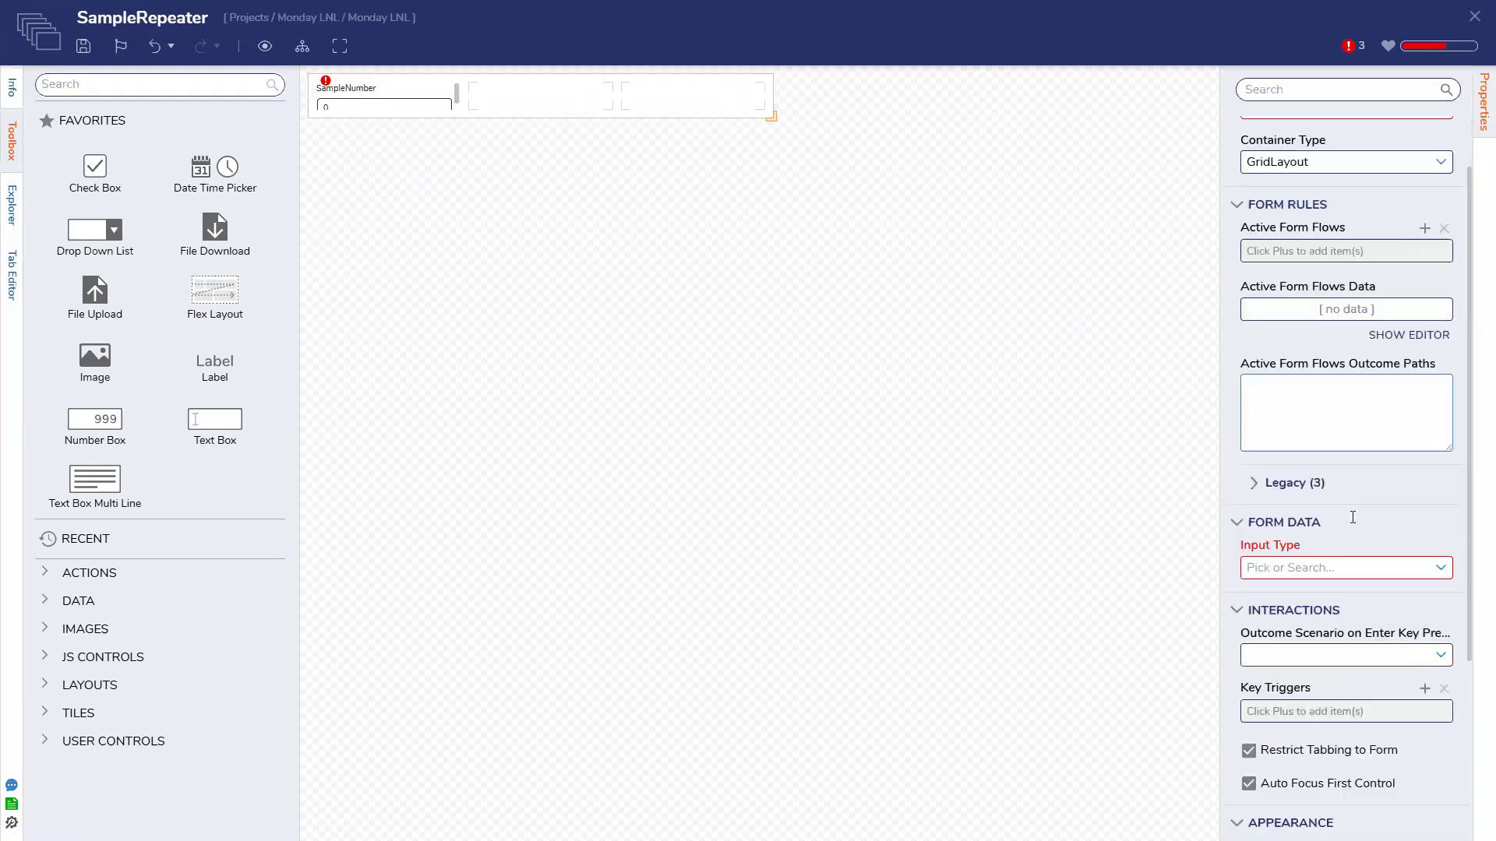
{"action": "scroll", "coordinate": [1352, 517], "scroll_direction": "down", "scroll_amount": 2}
{"action": "scroll", "coordinate": [1309, 788], "scroll_direction": "down", "scroll_amount": 2}
{"action": "left_click", "coordinate": [1291, 751]}
{"action": "key", "text": "ctrl+a"}
{"action": "type", "text": "120"}
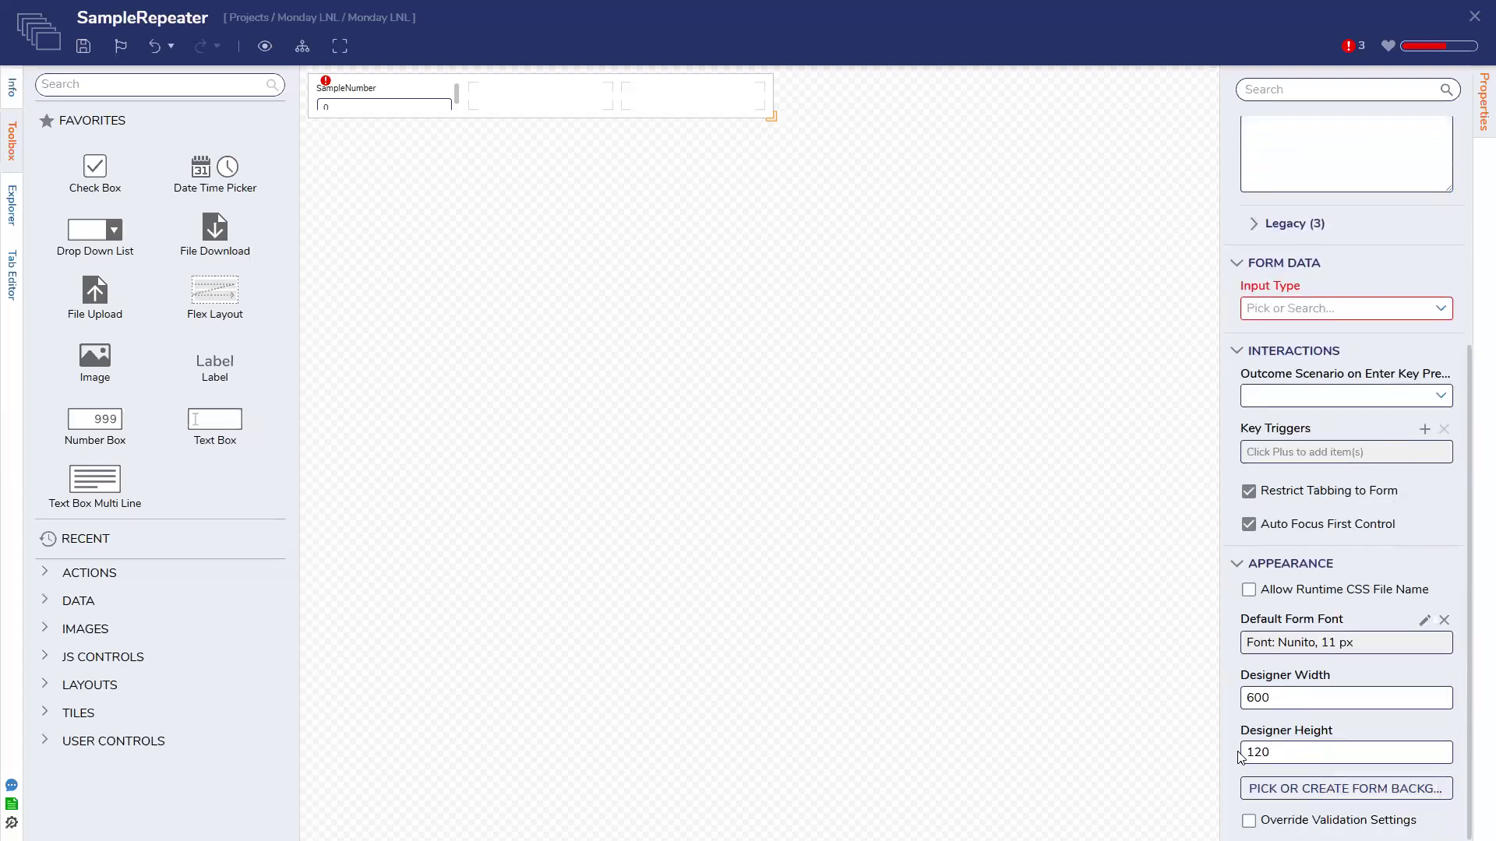
{"action": "left_click", "coordinate": [576, 592]}
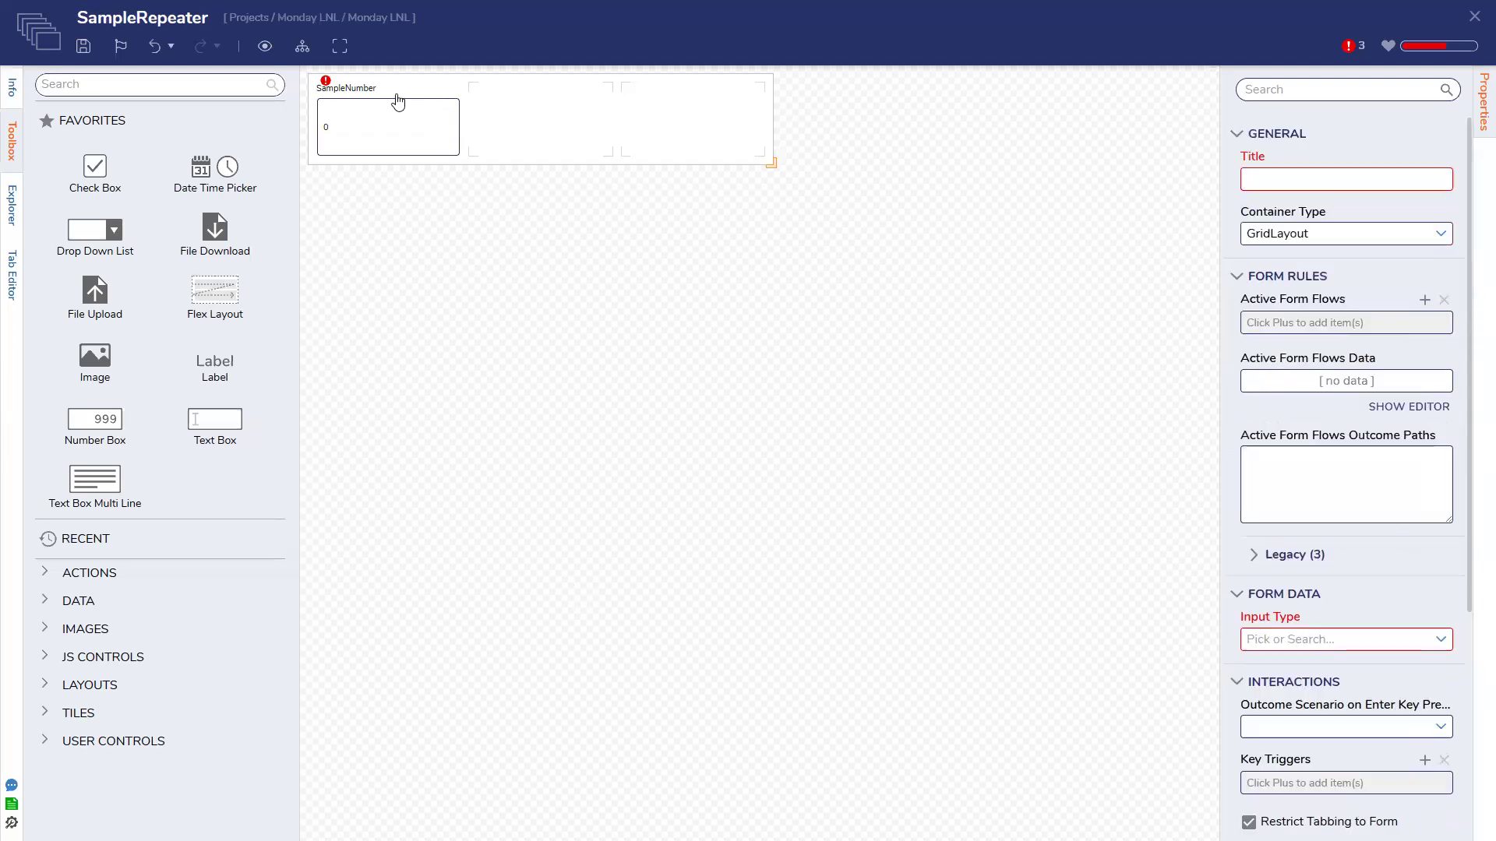
{"action": "left_click", "coordinate": [397, 102]}
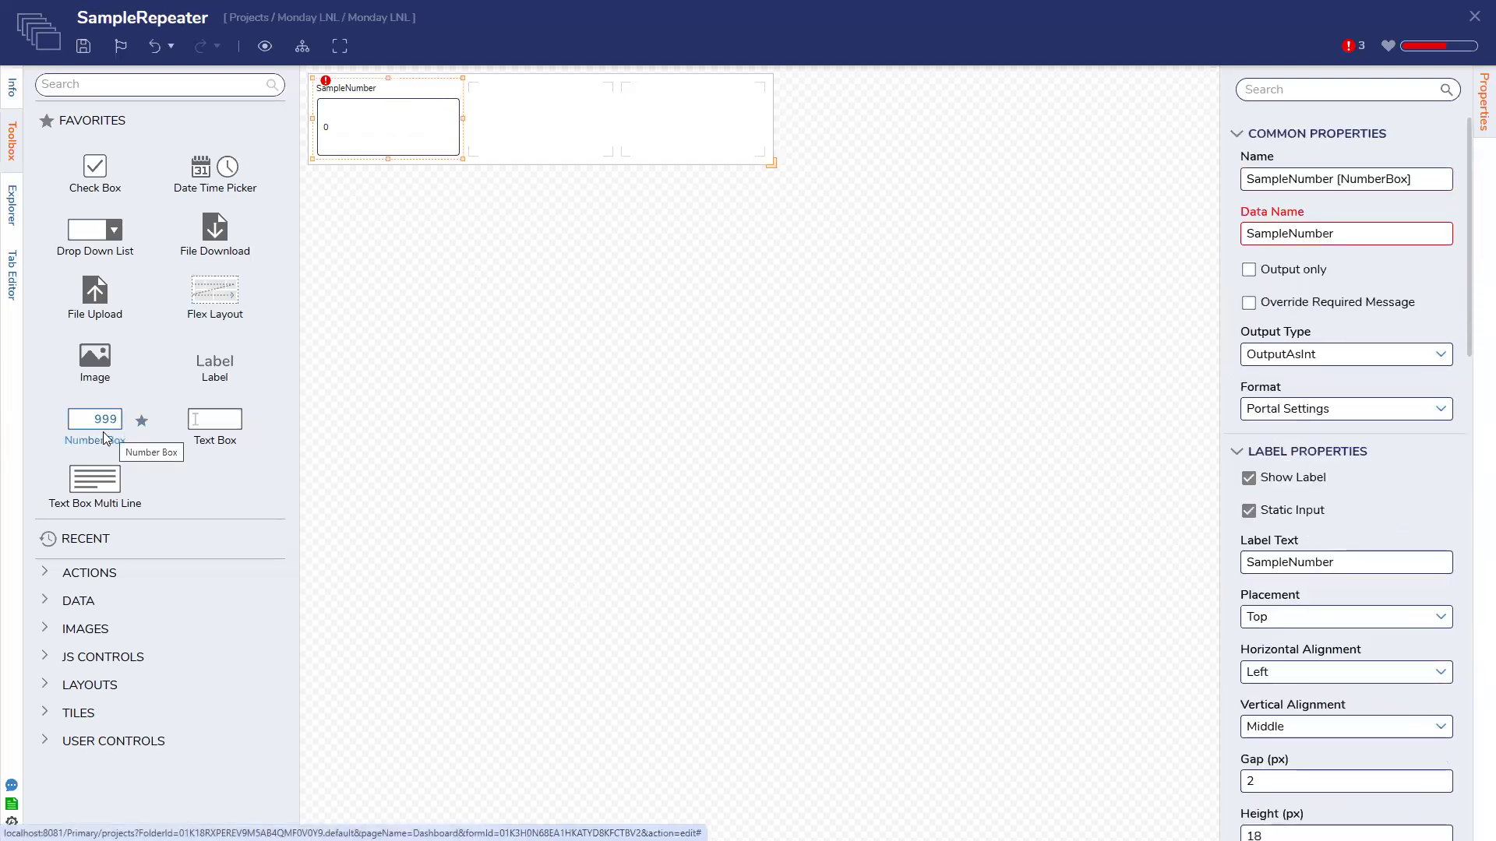
Add a SampleReading text box and a multi-line SampleDetails text box beside SampleNumber
{"action": "left_click_drag", "start_coordinate": [215, 420], "coordinate": [506, 101]}
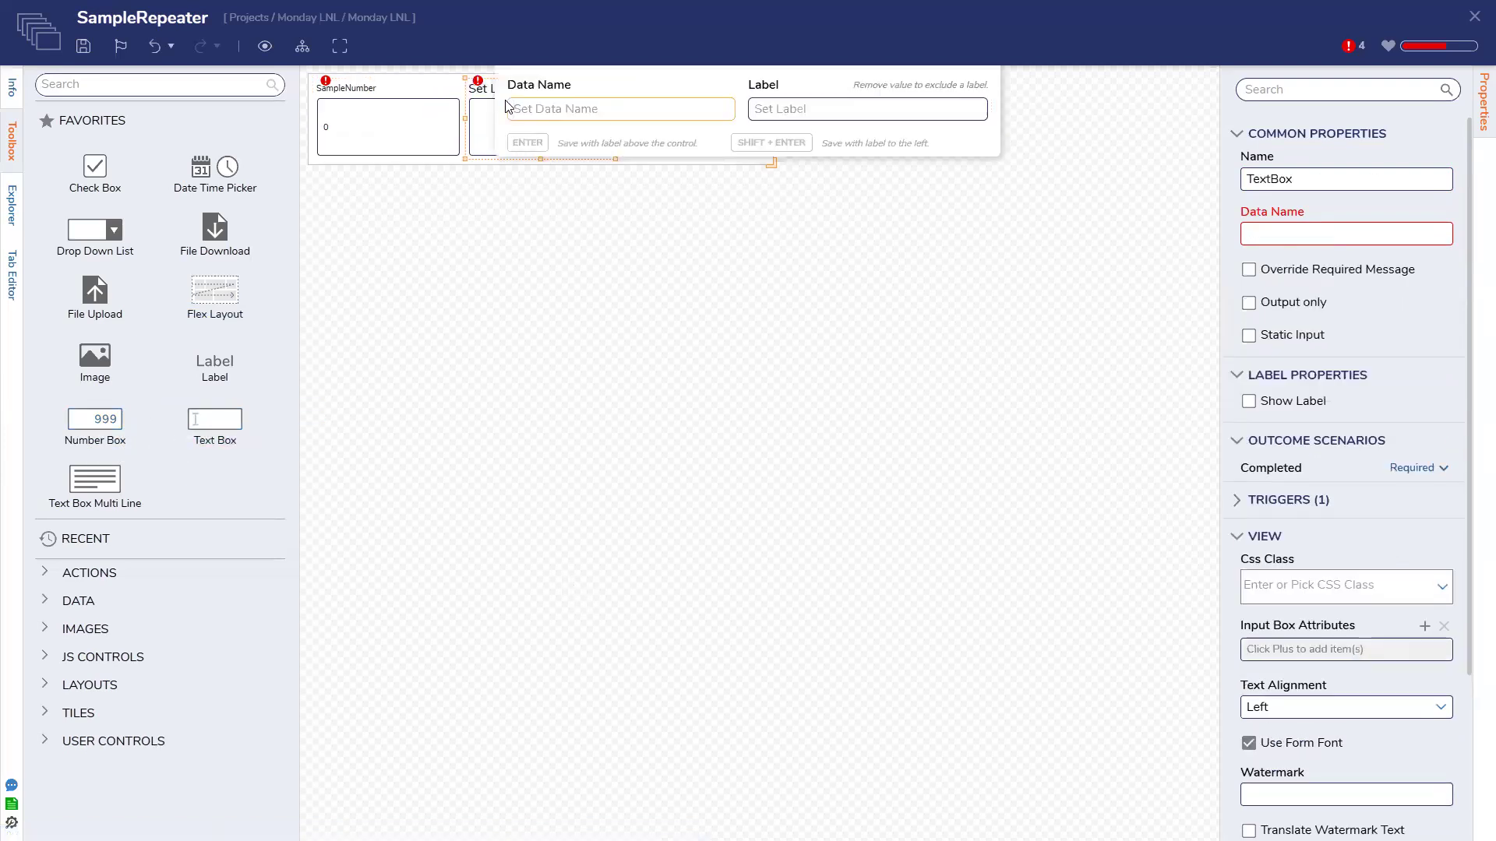
{"action": "type", "text": "SampleReading"}
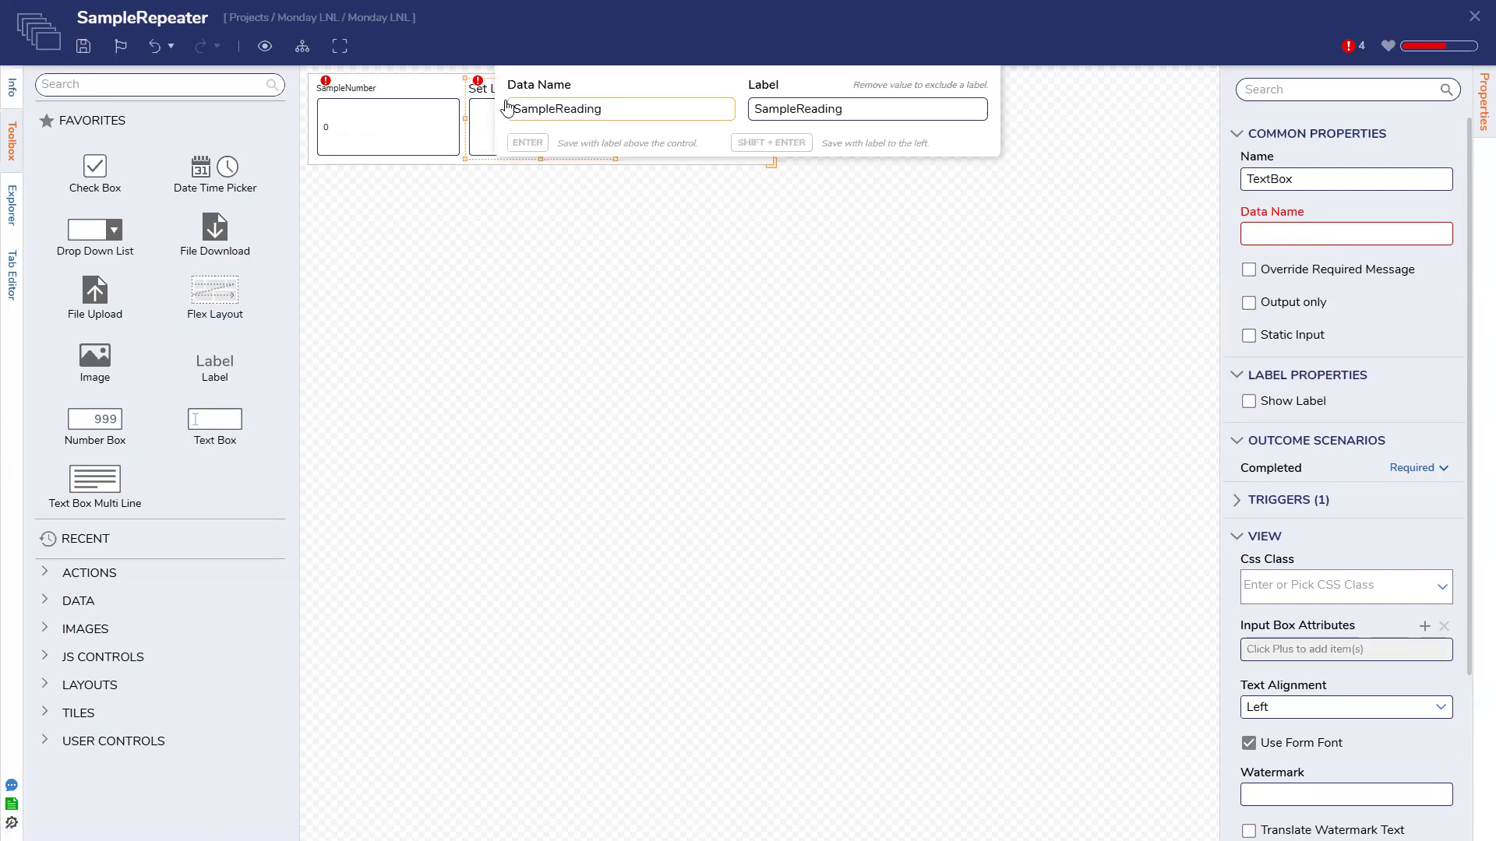
{"action": "key", "text": "Return"}
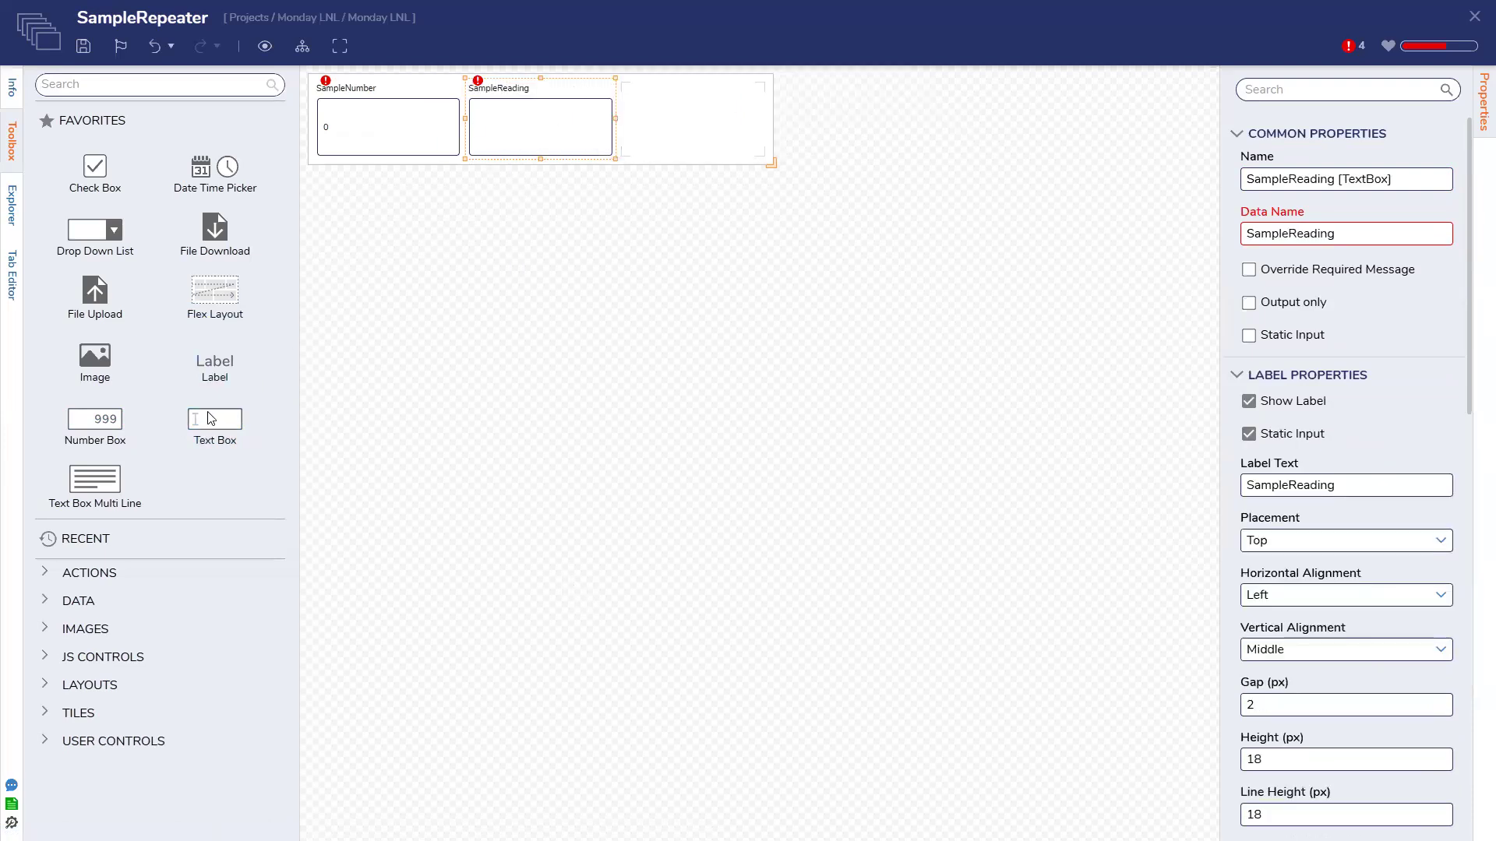
{"action": "left_click_drag", "start_coordinate": [92, 484], "coordinate": [691, 142]}
{"action": "type", "text": "SampleDetails"}
{"action": "key", "text": "Return"}
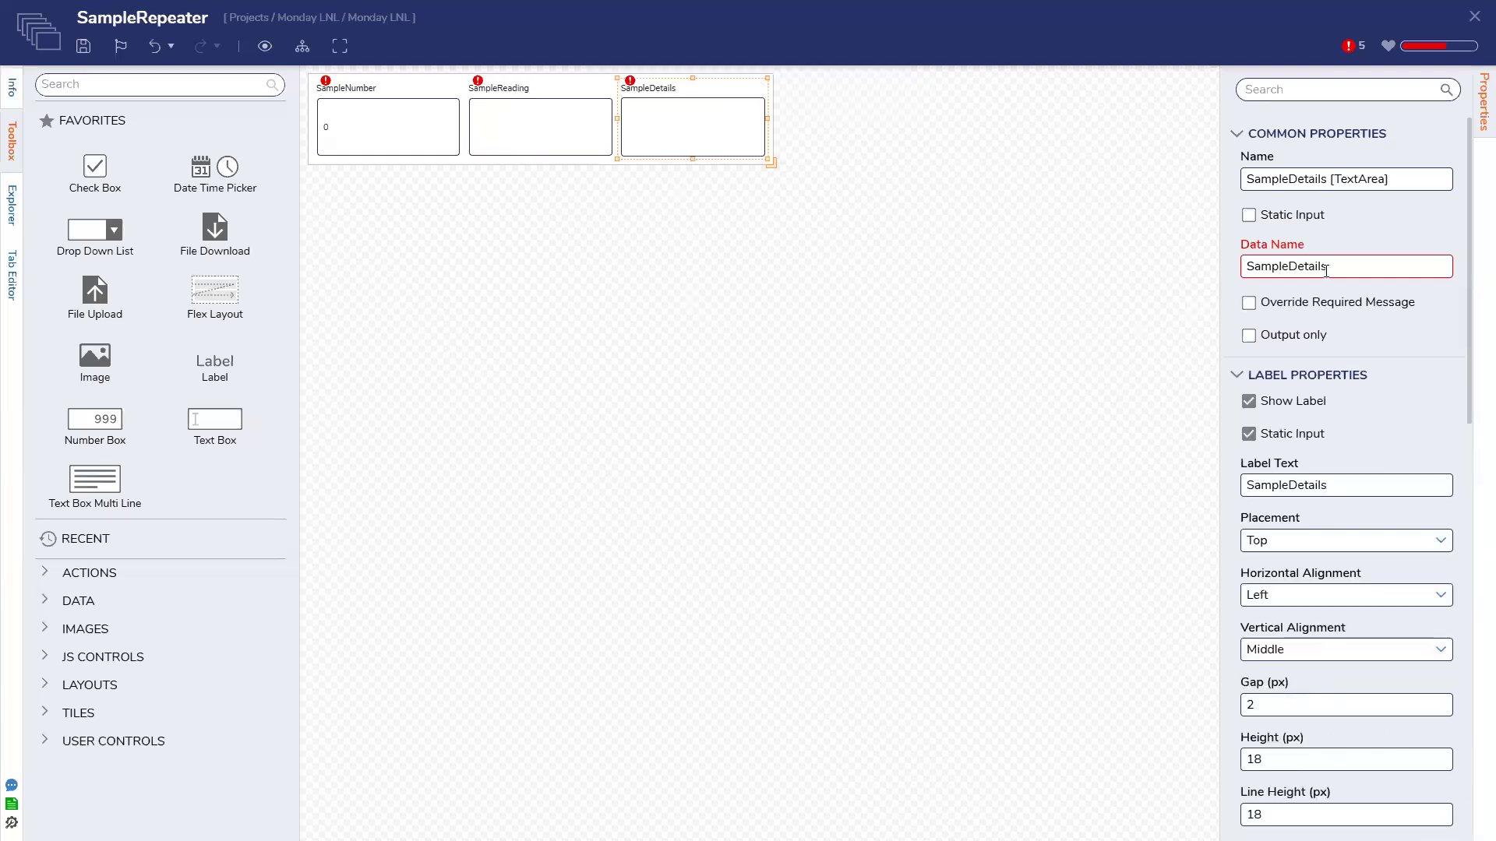
{"action": "left_click", "coordinate": [1028, 309]}
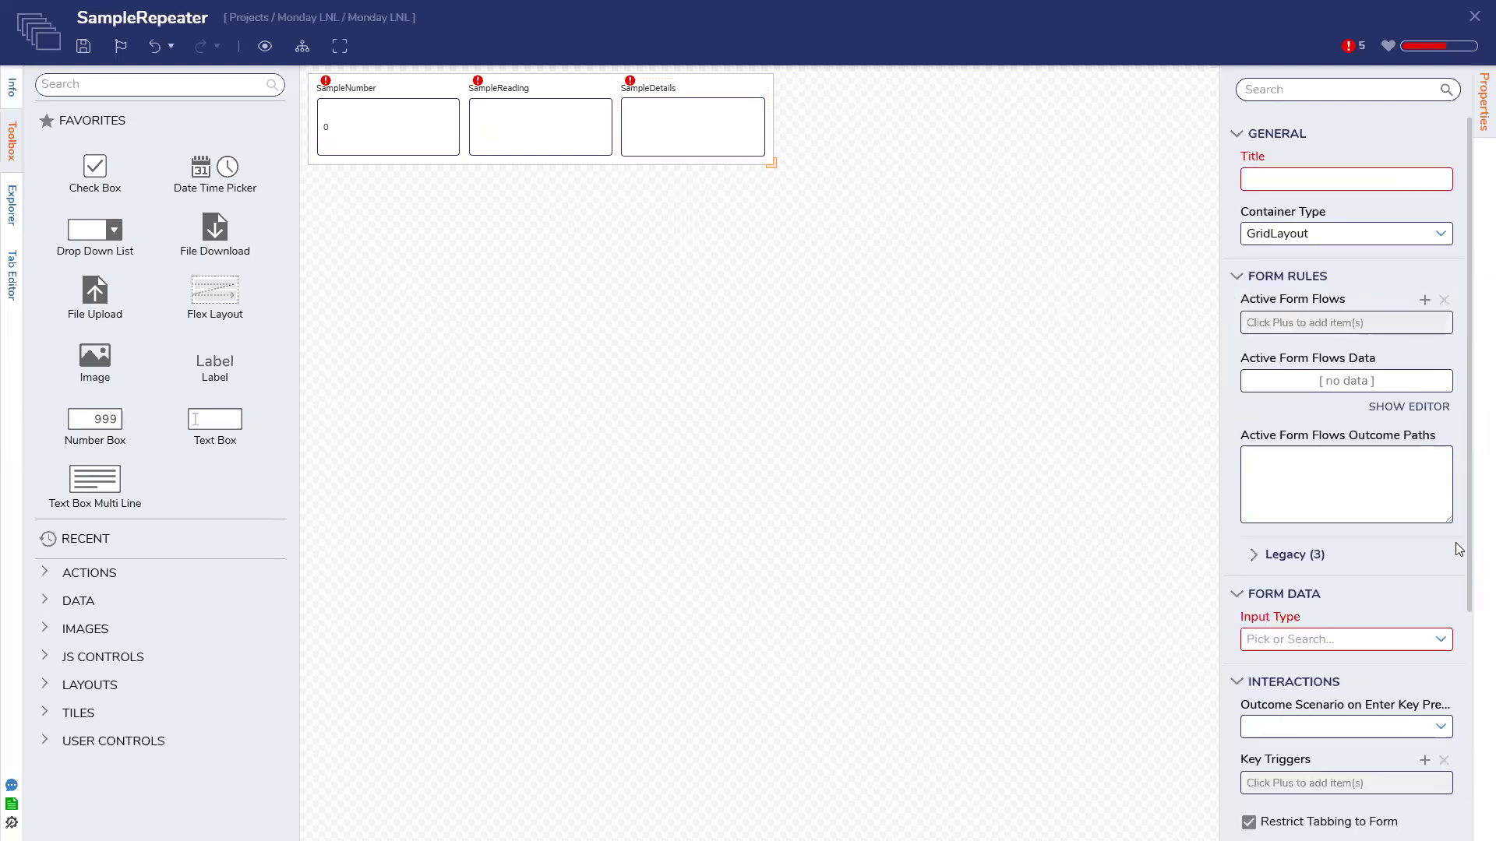
Set the form's Input Type to the Monday LNL SampleDataDetails structure
{"action": "scroll", "coordinate": [1458, 549], "scroll_direction": "down", "scroll_amount": 2}
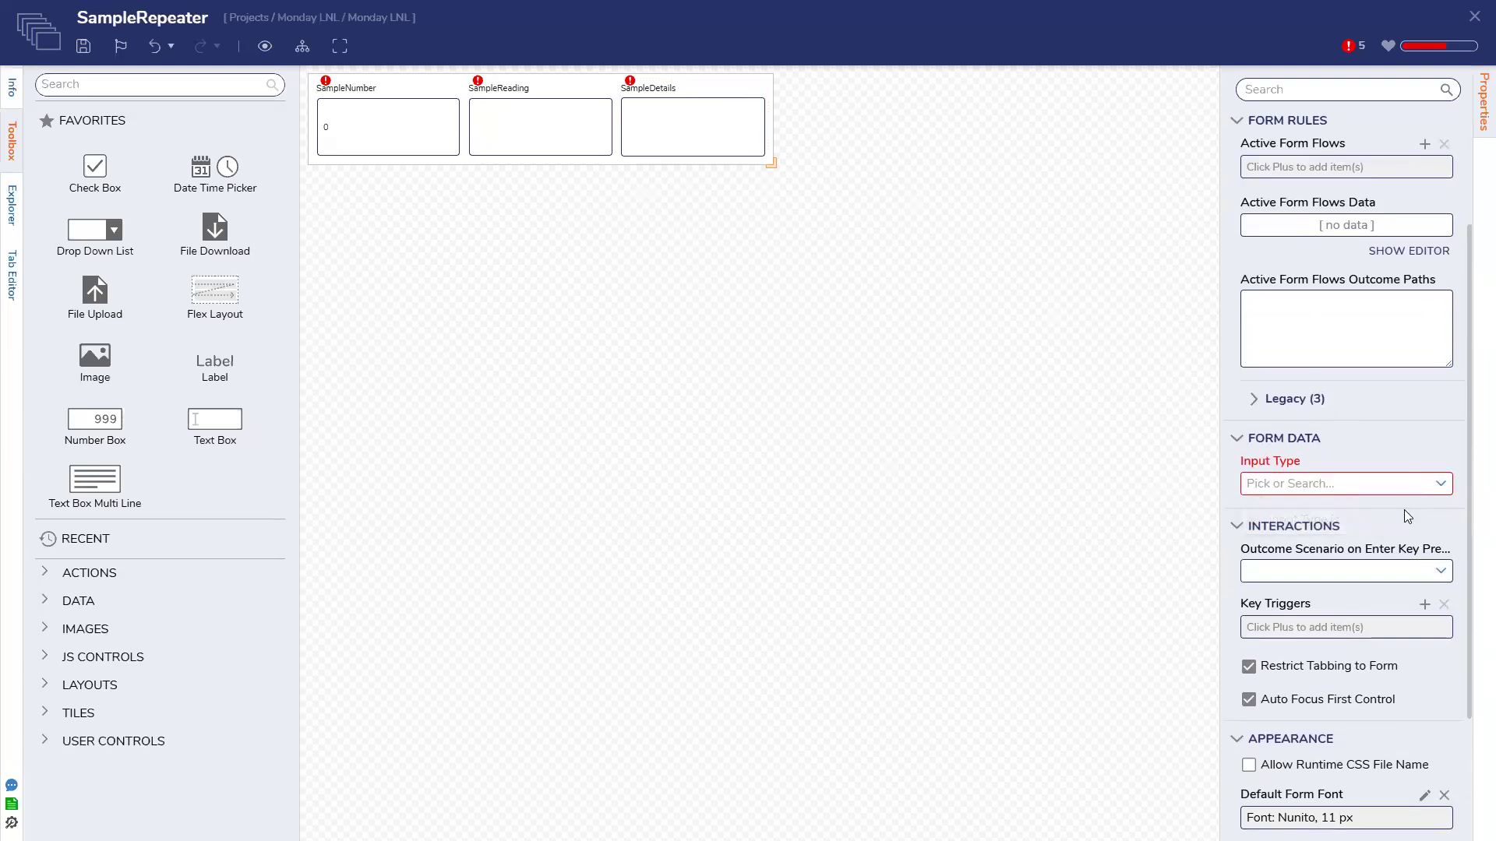
{"action": "left_click", "coordinate": [1440, 483]}
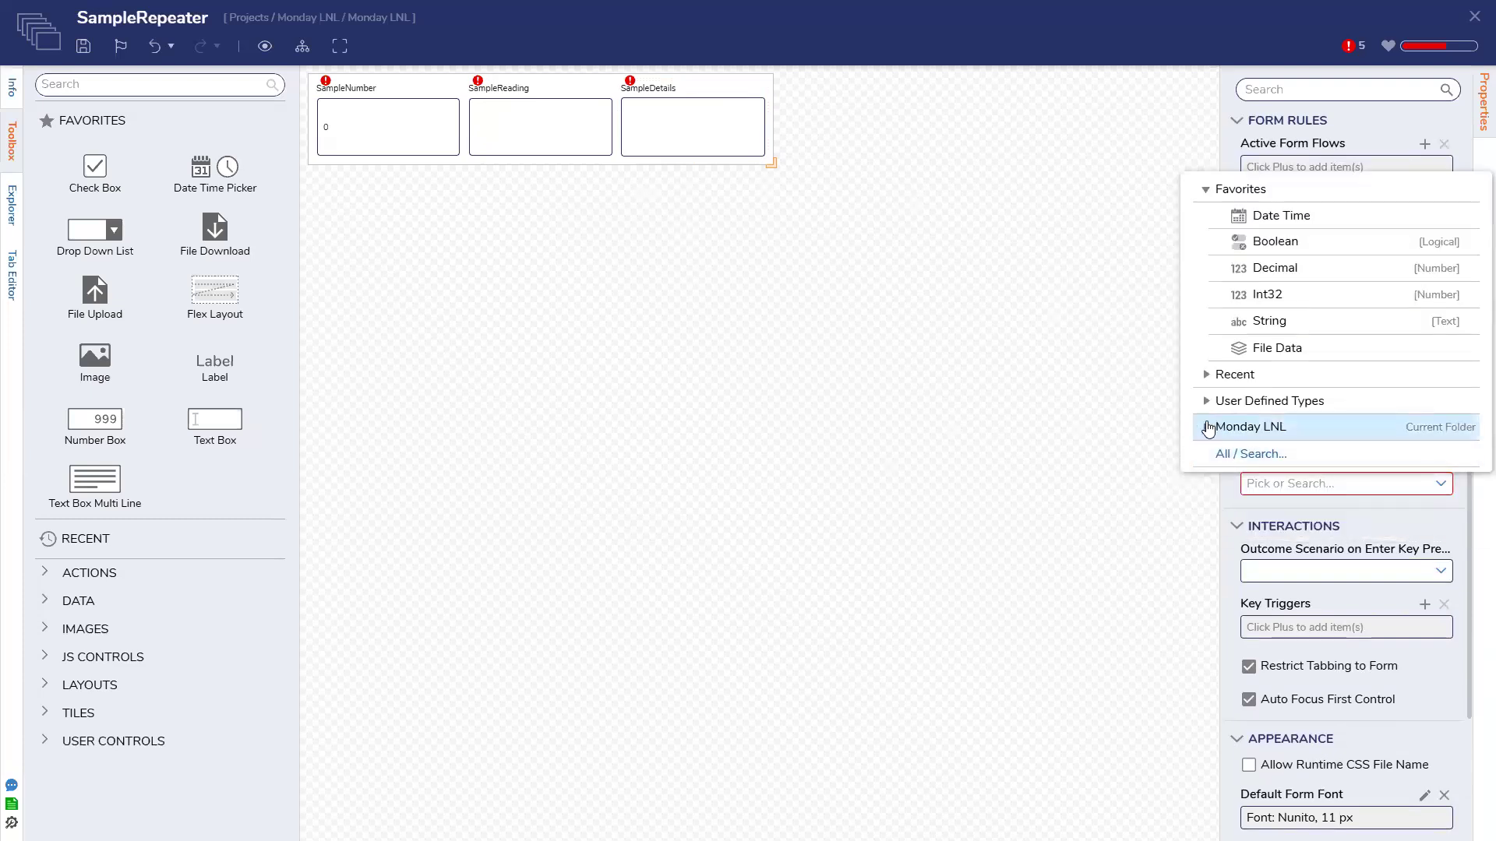
{"action": "left_click", "coordinate": [1208, 429]}
{"action": "scroll", "coordinate": [1218, 440], "scroll_direction": "down", "scroll_amount": 1}
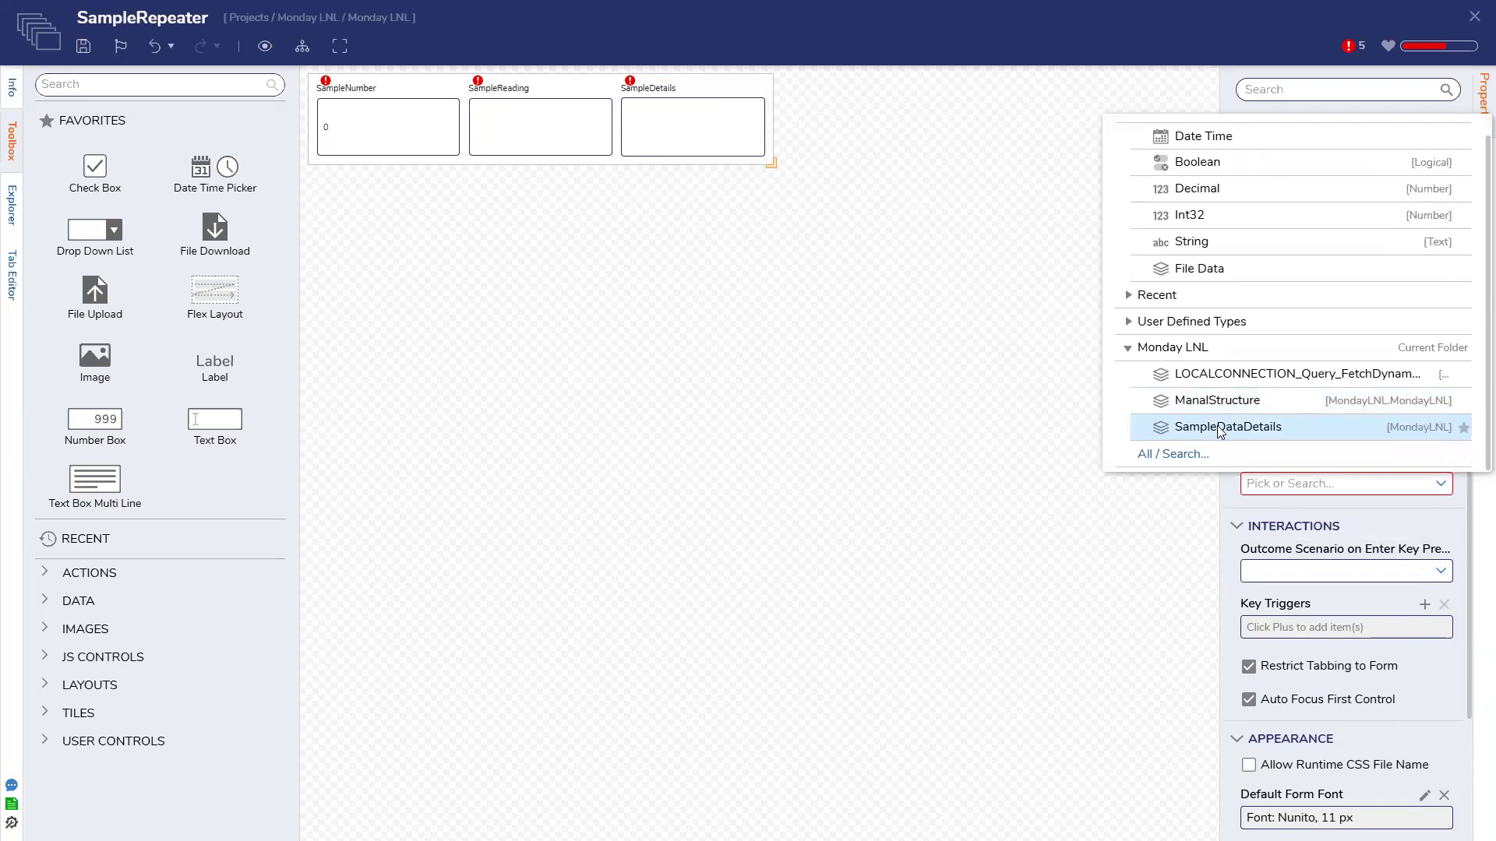
{"action": "left_click", "coordinate": [1219, 429]}
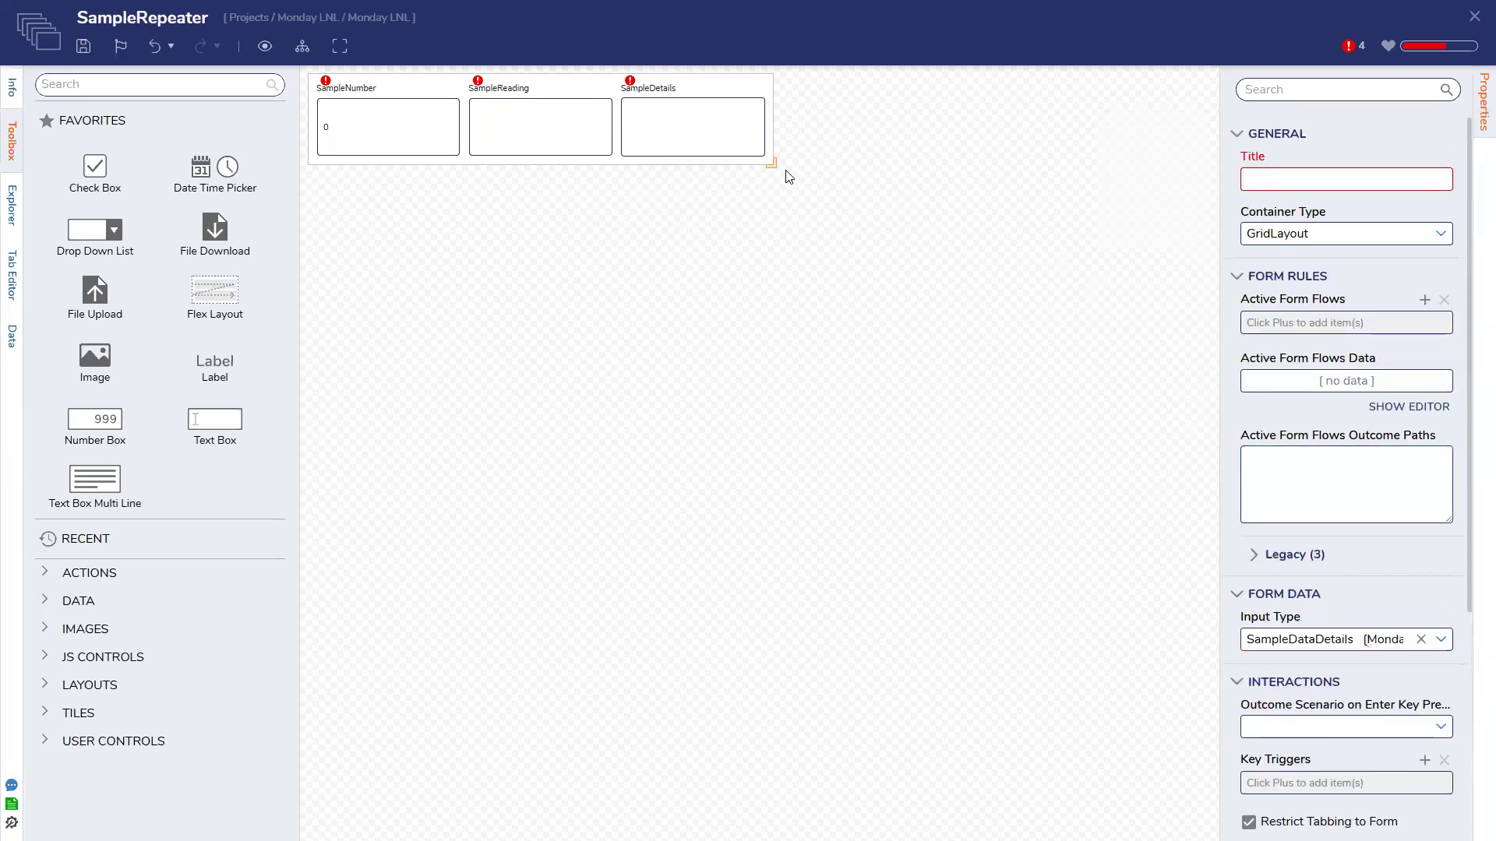
Bind the SampleDetails text area to Form Data.Details
{"action": "left_click", "coordinate": [712, 147]}
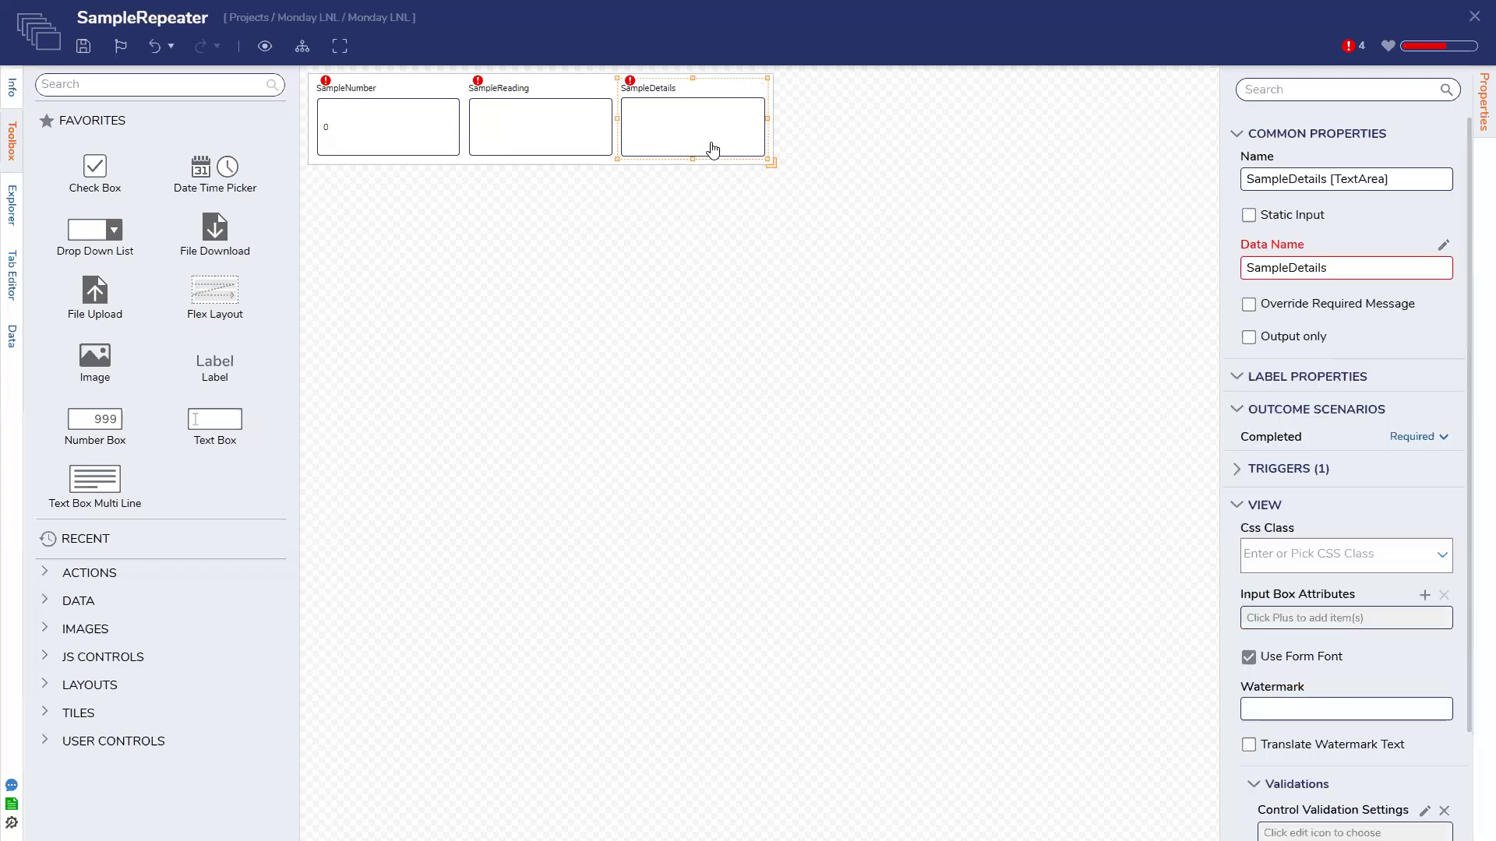
{"action": "left_click", "coordinate": [1444, 247]}
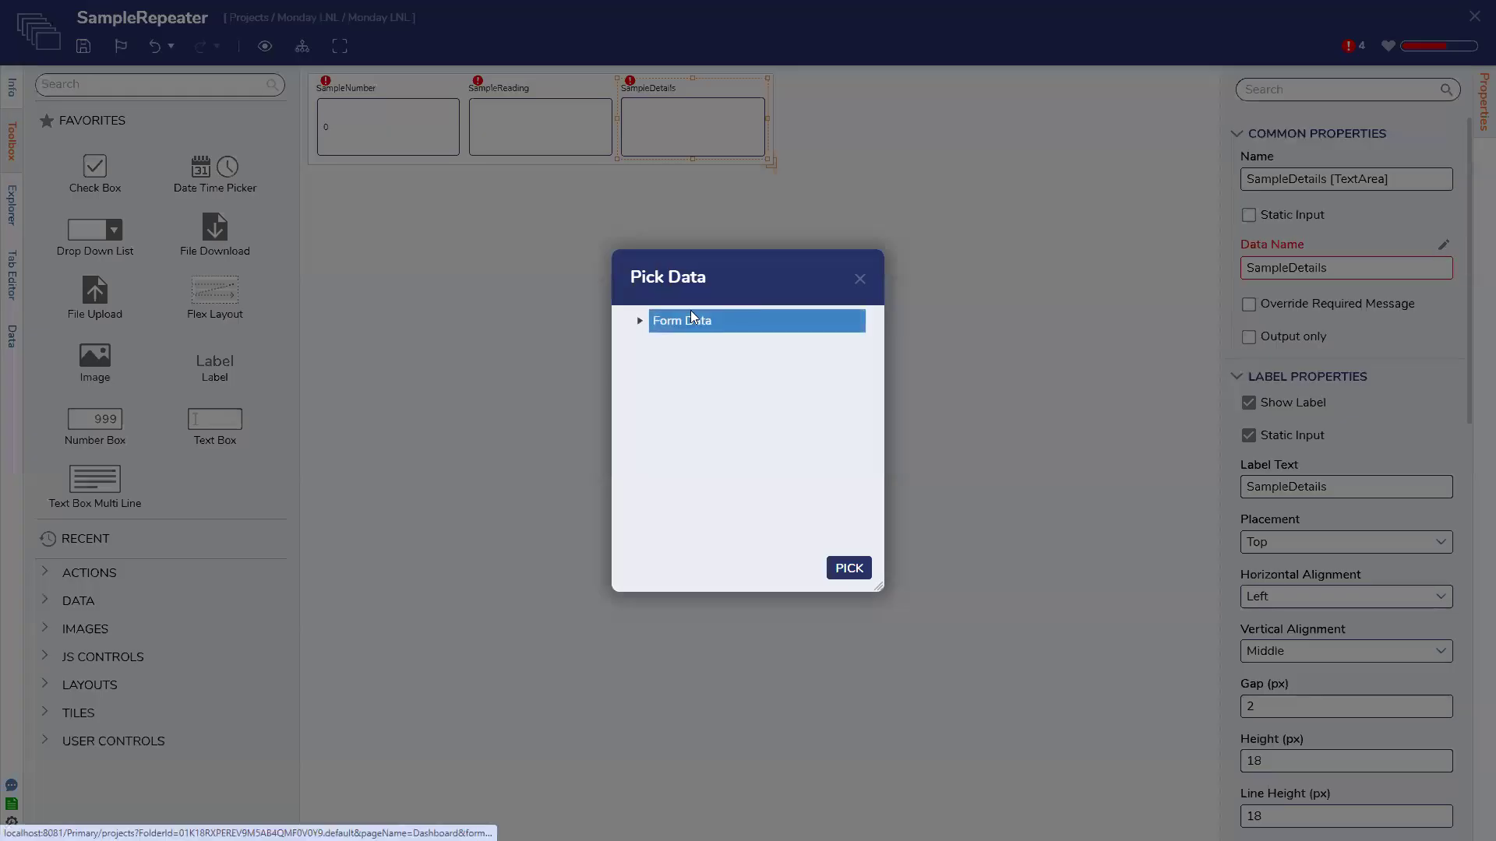
{"action": "left_click", "coordinate": [639, 321]}
{"action": "left_click", "coordinate": [712, 437]}
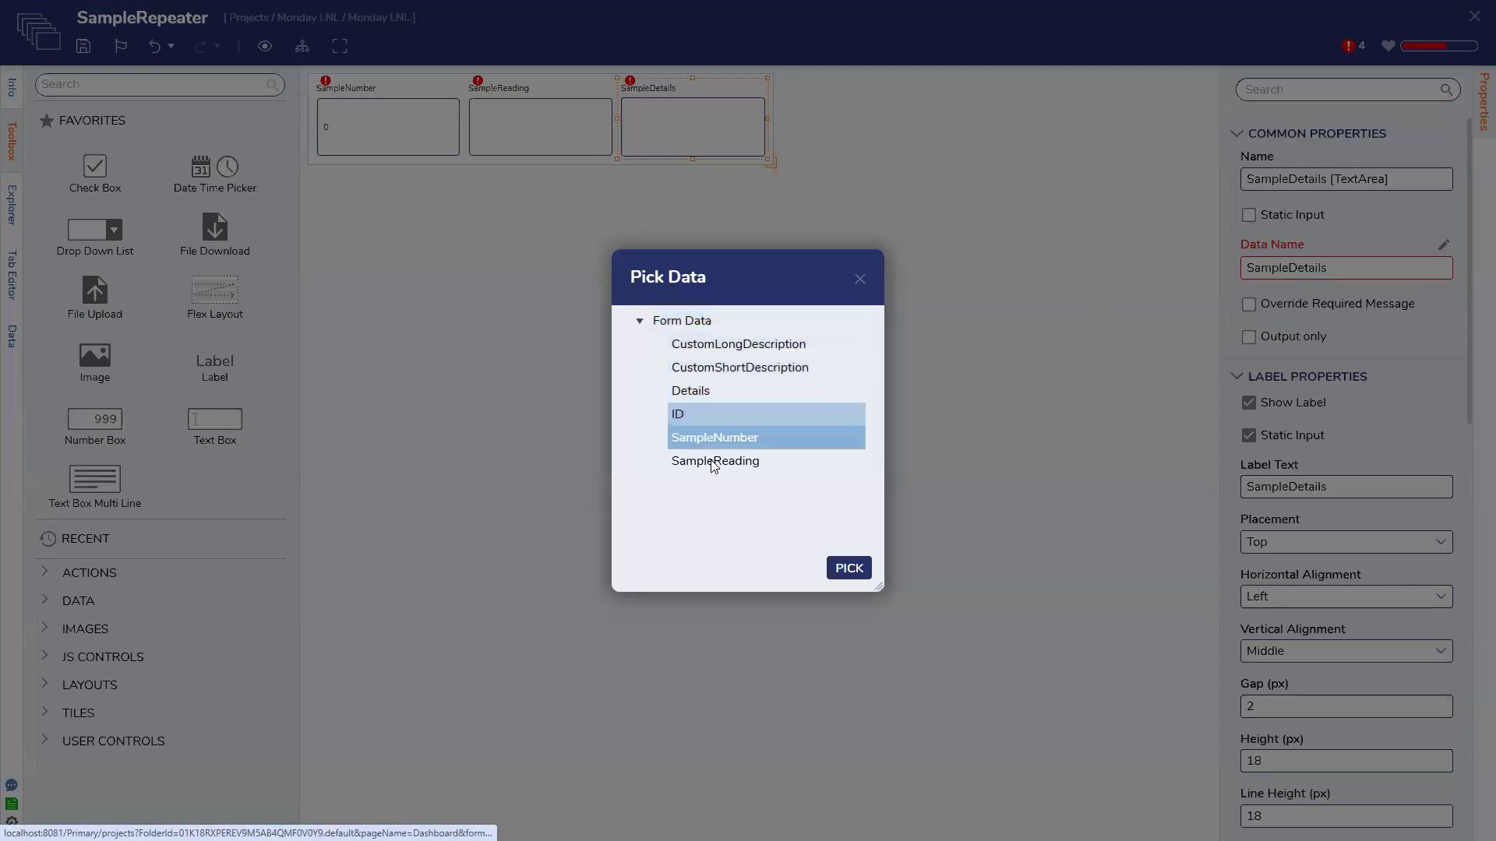
{"action": "left_click", "coordinate": [710, 461]}
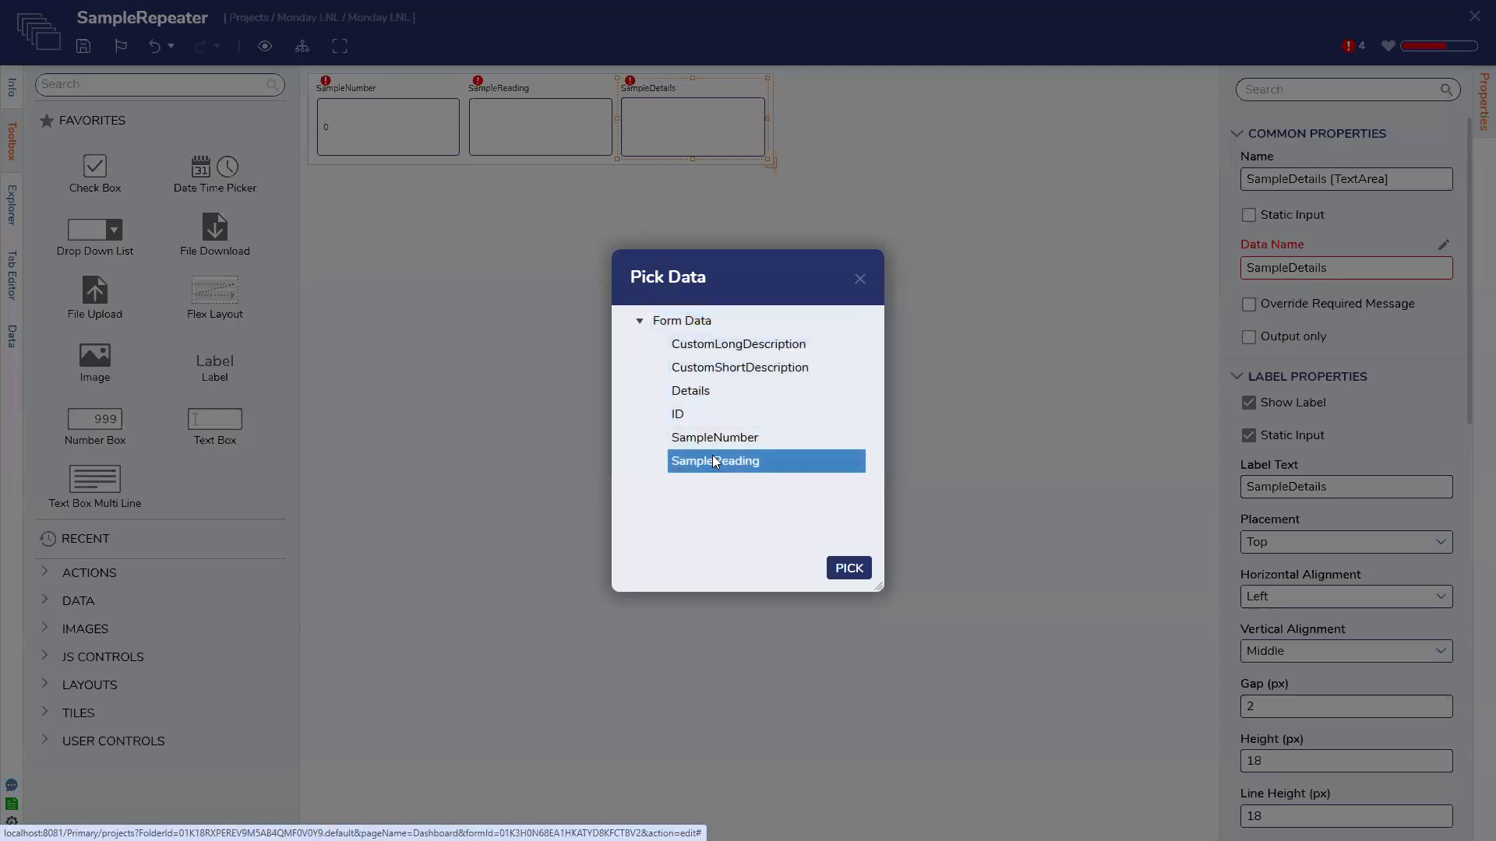
{"action": "left_click", "coordinate": [730, 395]}
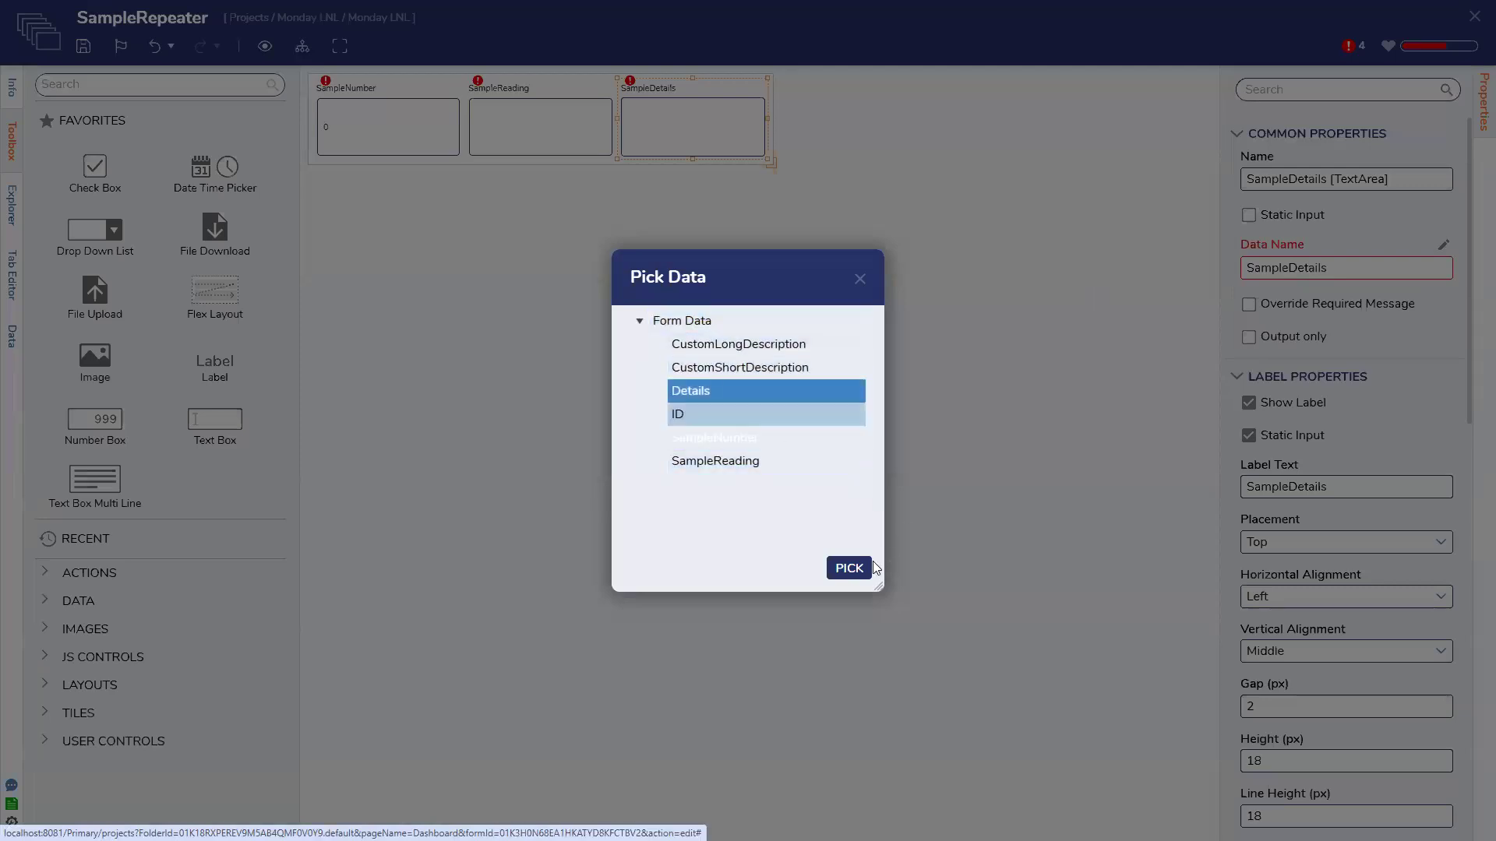
{"action": "left_click", "coordinate": [849, 568]}
Bind SampleReading and SampleNumber to their matching Form Data fields
{"action": "left_click", "coordinate": [540, 125]}
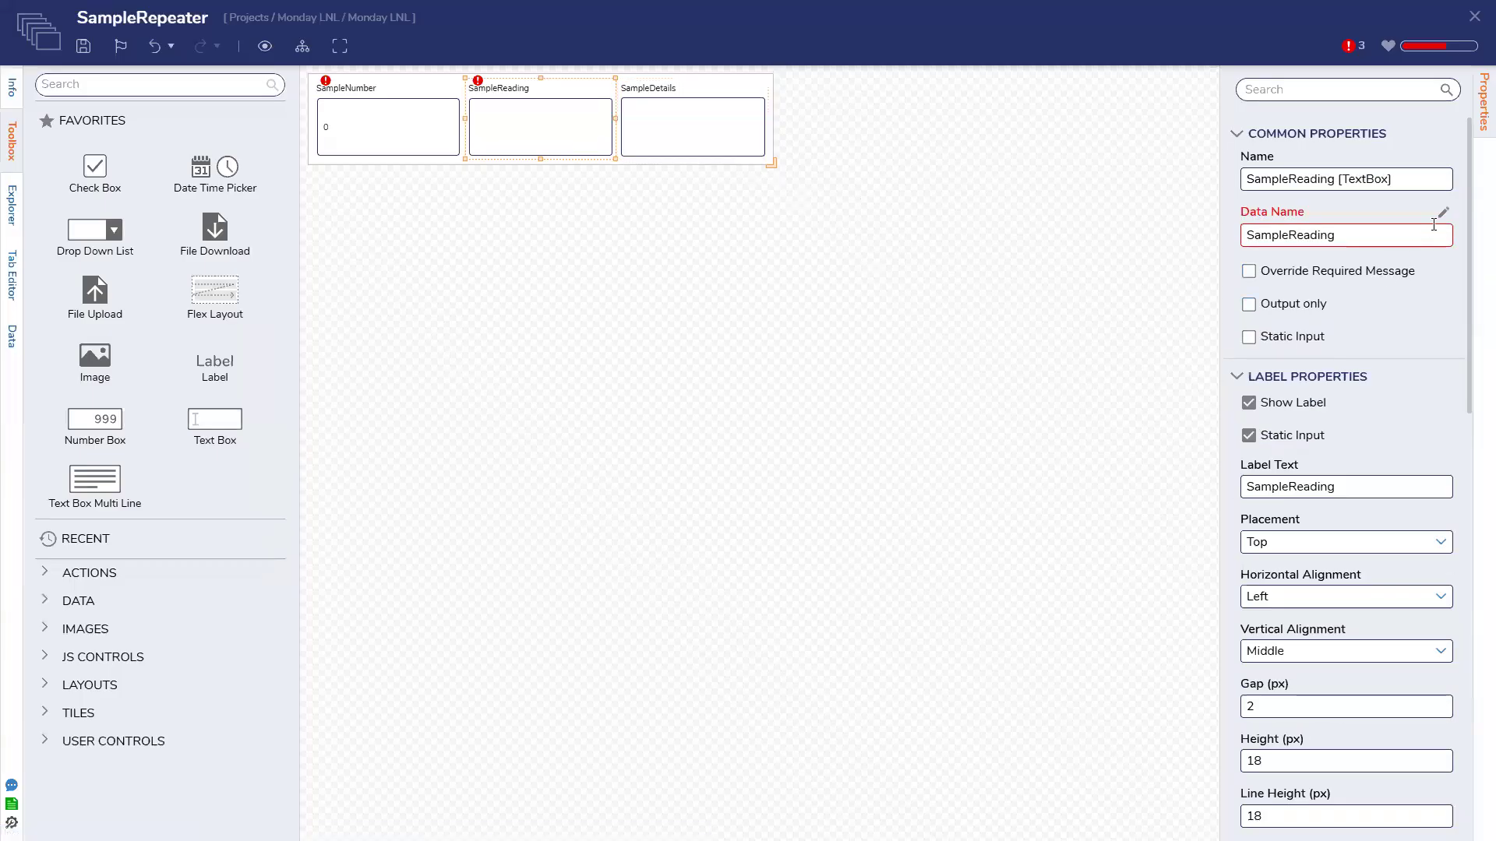
{"action": "left_click", "coordinate": [1443, 212]}
{"action": "left_click", "coordinate": [638, 327]}
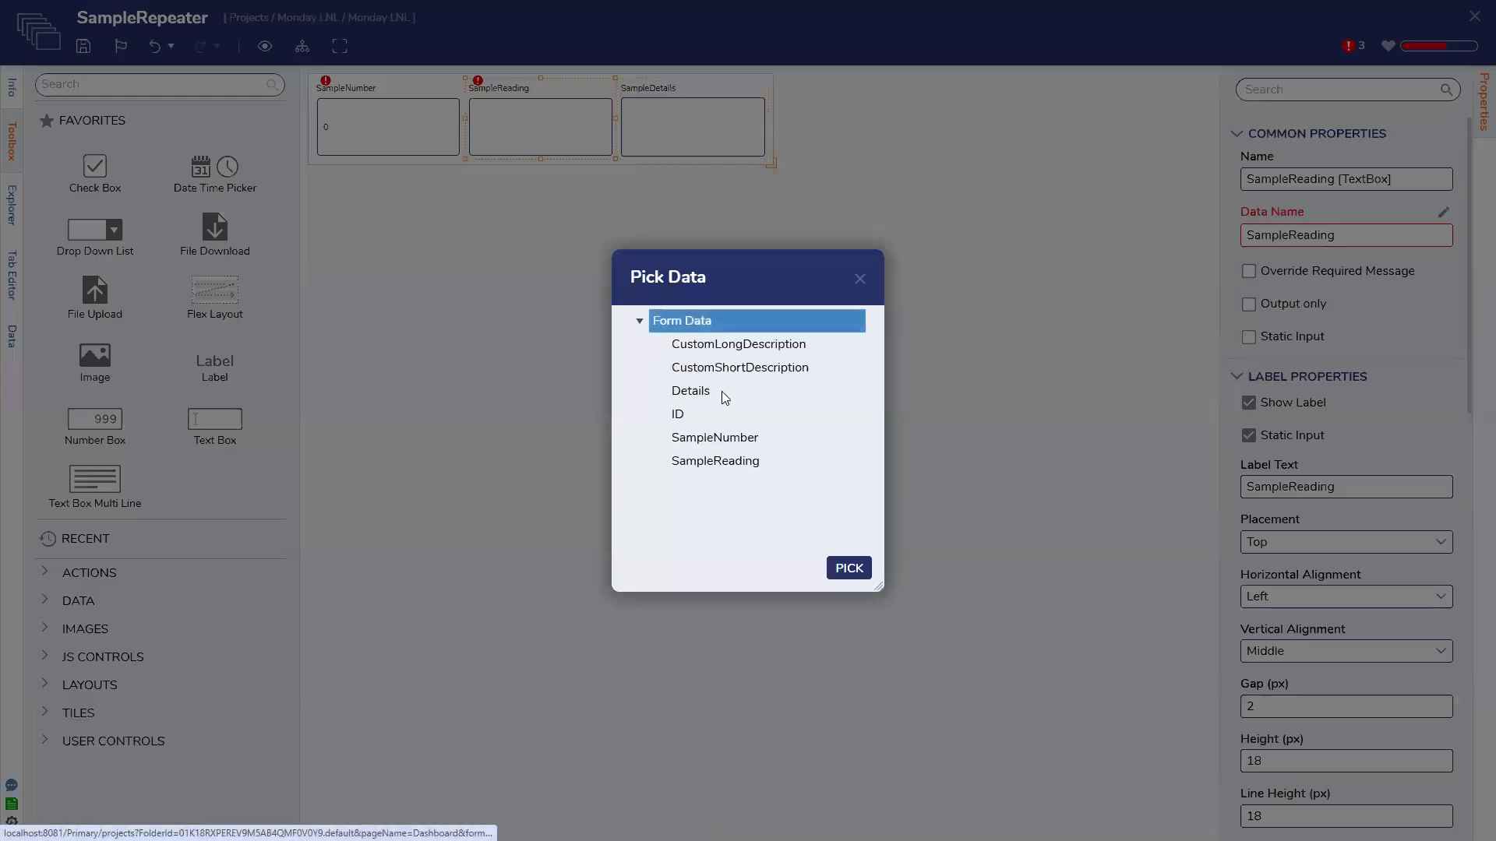
{"action": "left_click", "coordinate": [757, 466]}
{"action": "left_click", "coordinate": [848, 568]}
{"action": "left_click", "coordinate": [407, 130]}
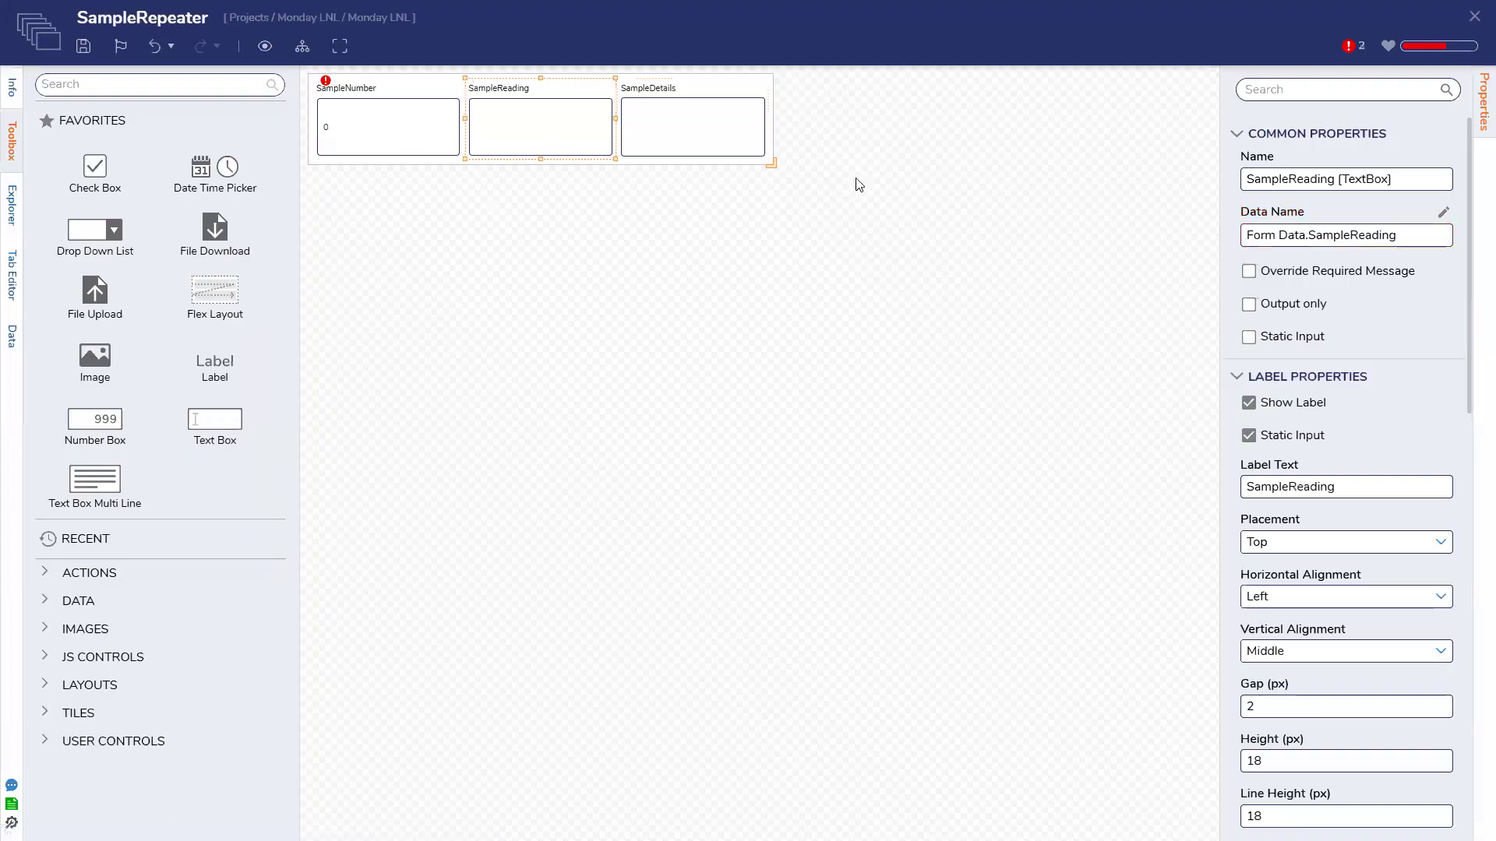
{"action": "left_click", "coordinate": [1443, 212]}
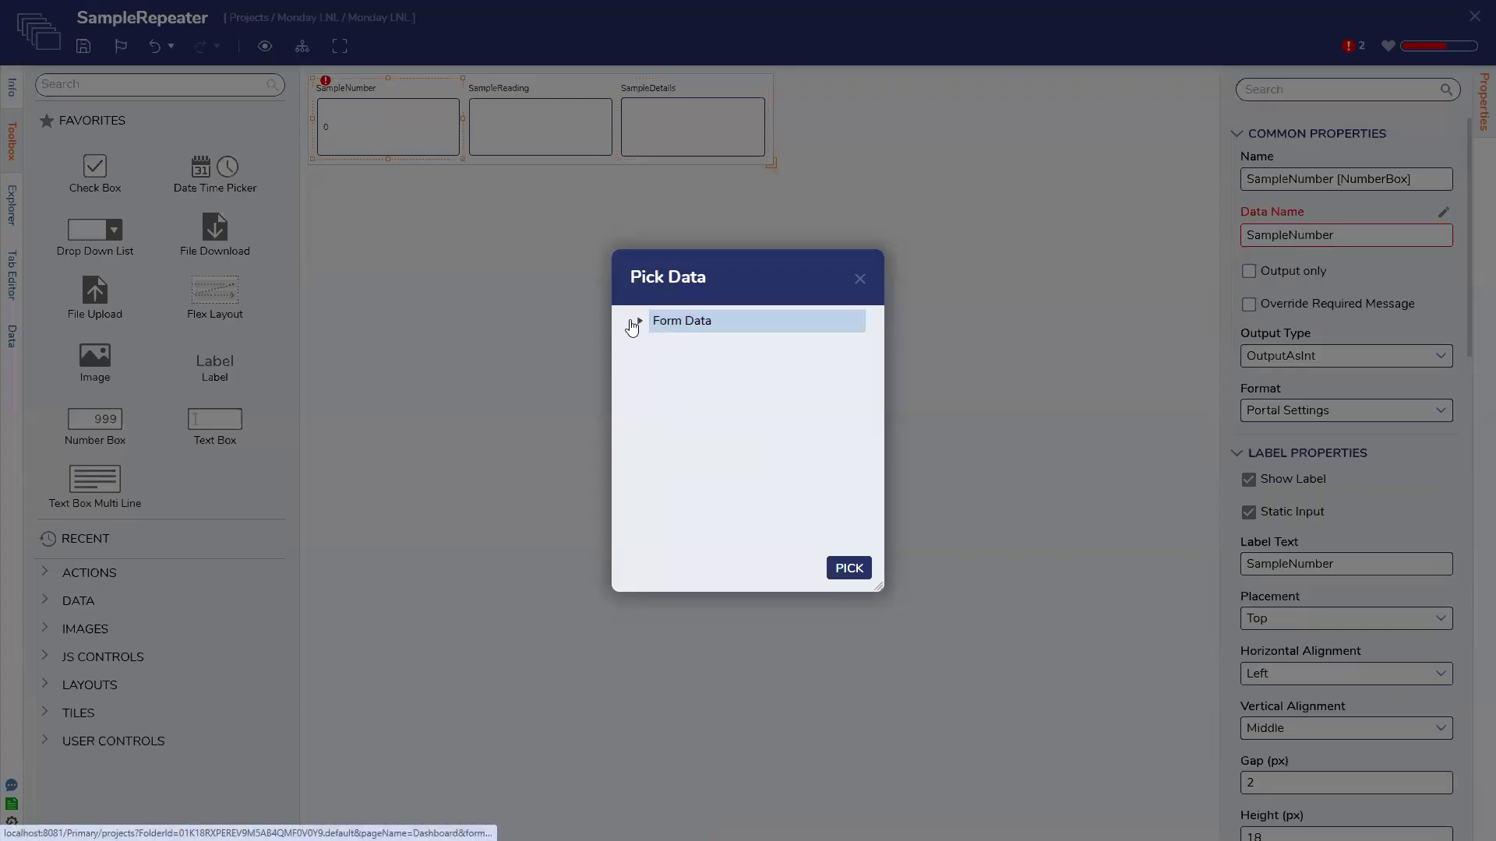
{"action": "left_click", "coordinate": [639, 320]}
{"action": "left_click", "coordinate": [714, 437]}
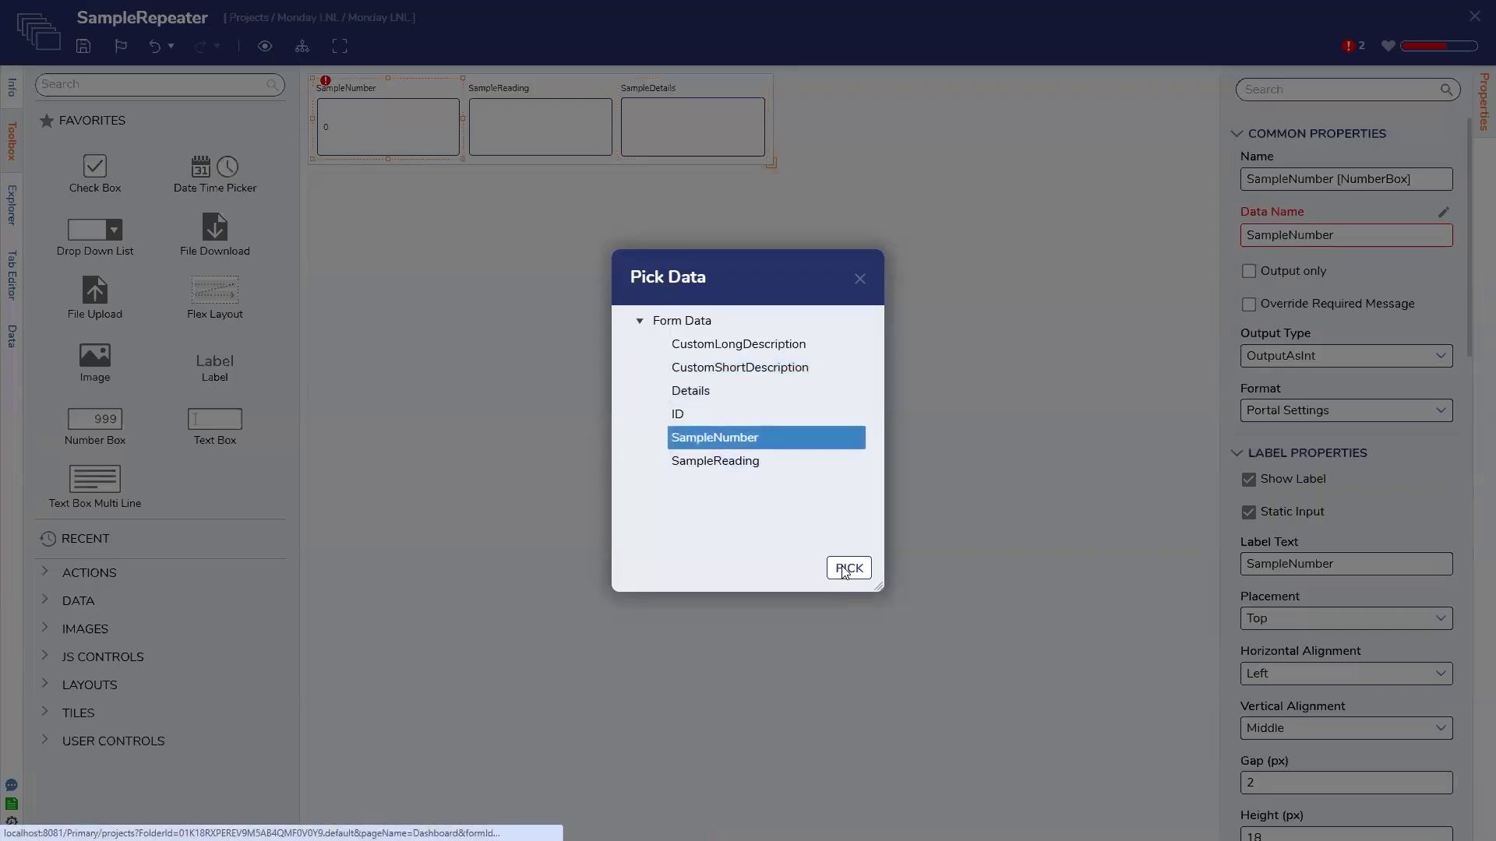
{"action": "left_click", "coordinate": [845, 568]}
Save the SampleRepeater form and close the designer
{"action": "left_click", "coordinate": [993, 402]}
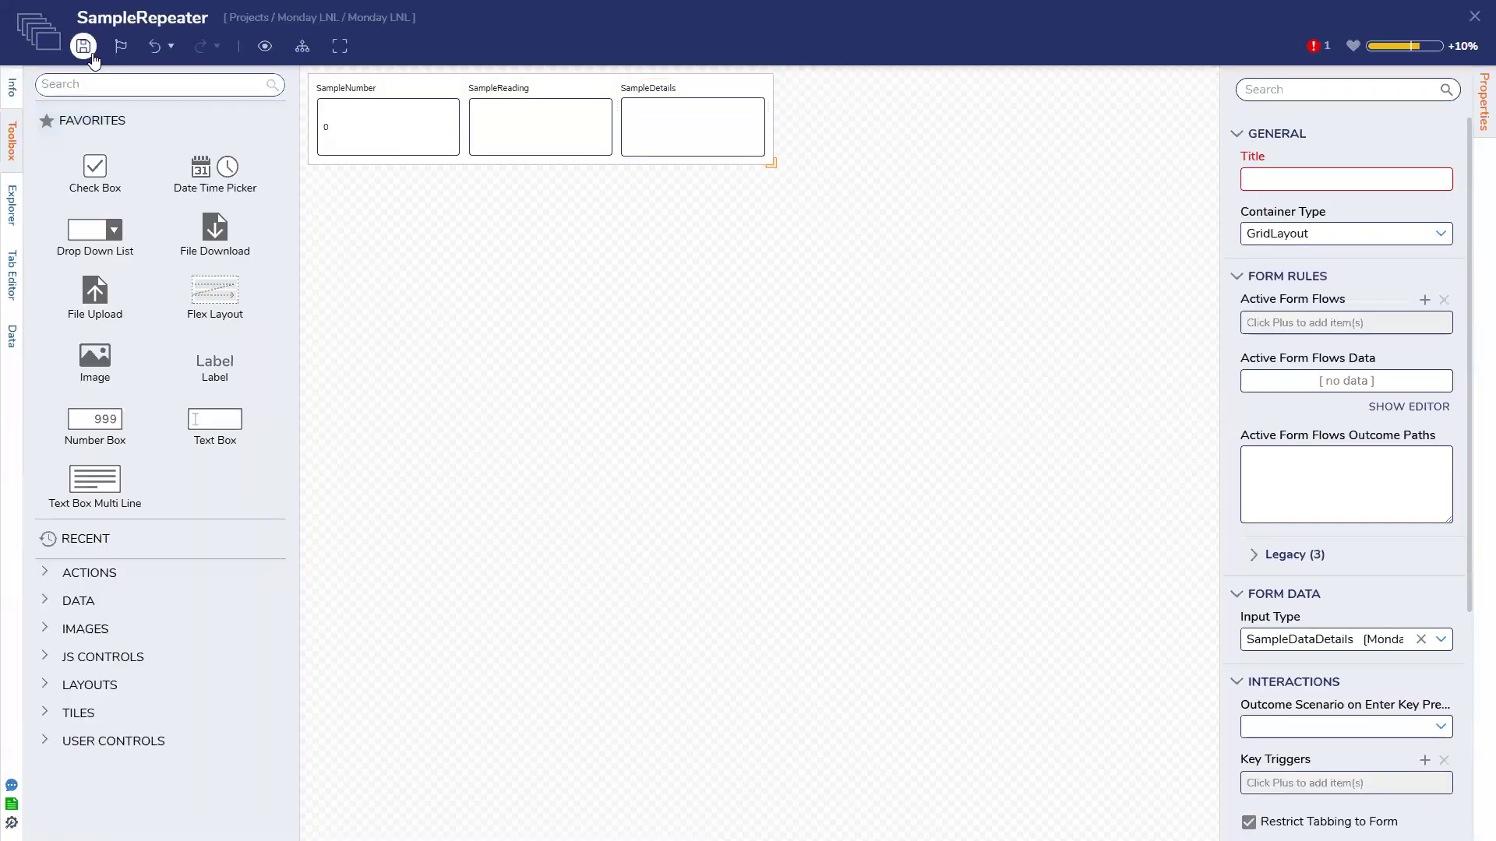
{"action": "left_click", "coordinate": [83, 46]}
{"action": "left_click", "coordinate": [943, 498]}
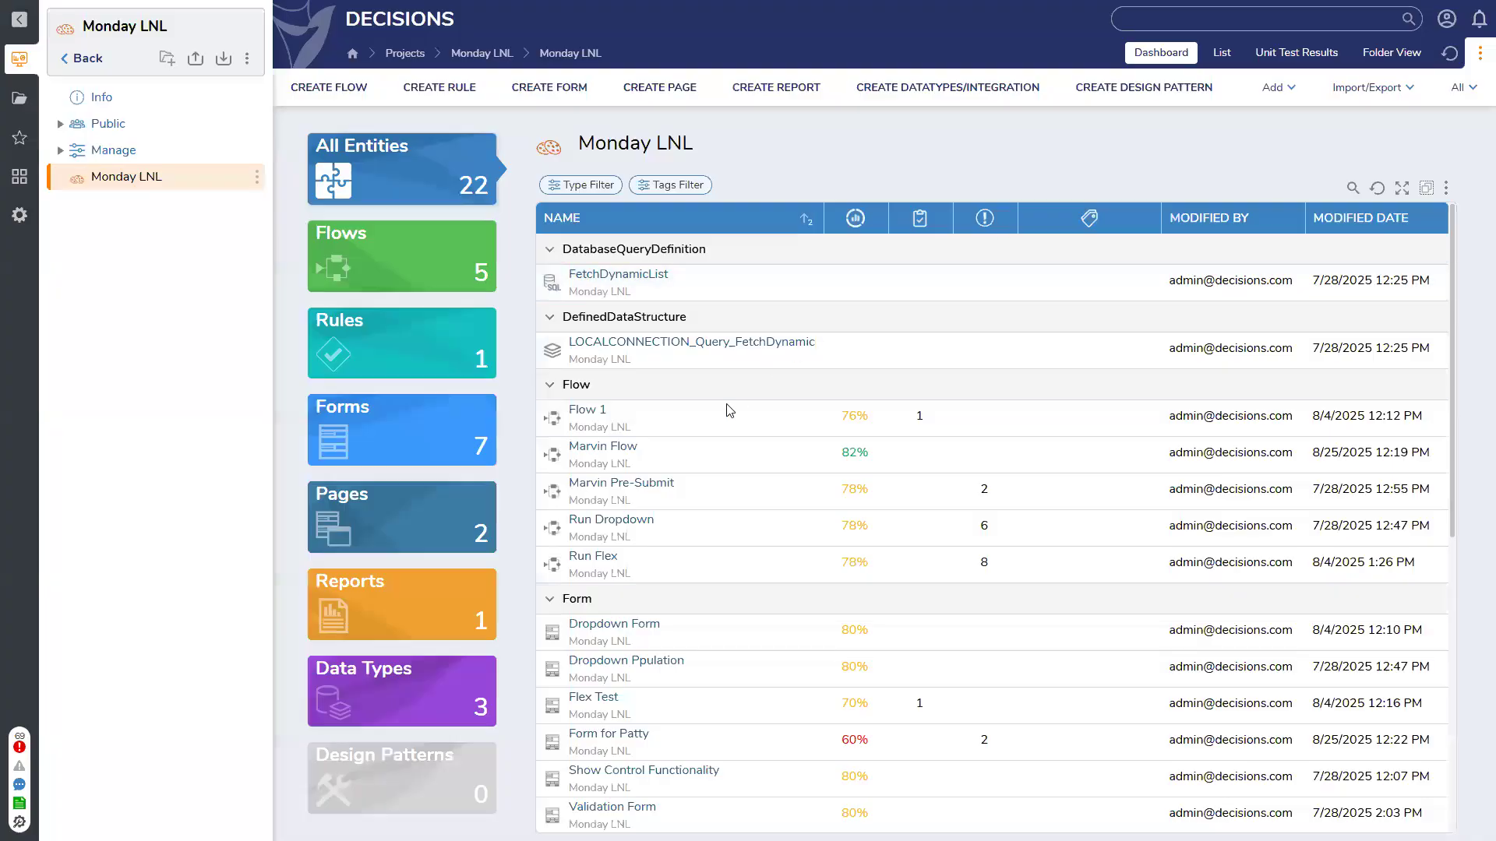
{"action": "scroll", "coordinate": [653, 443], "scroll_direction": "down", "scroll_amount": 2}
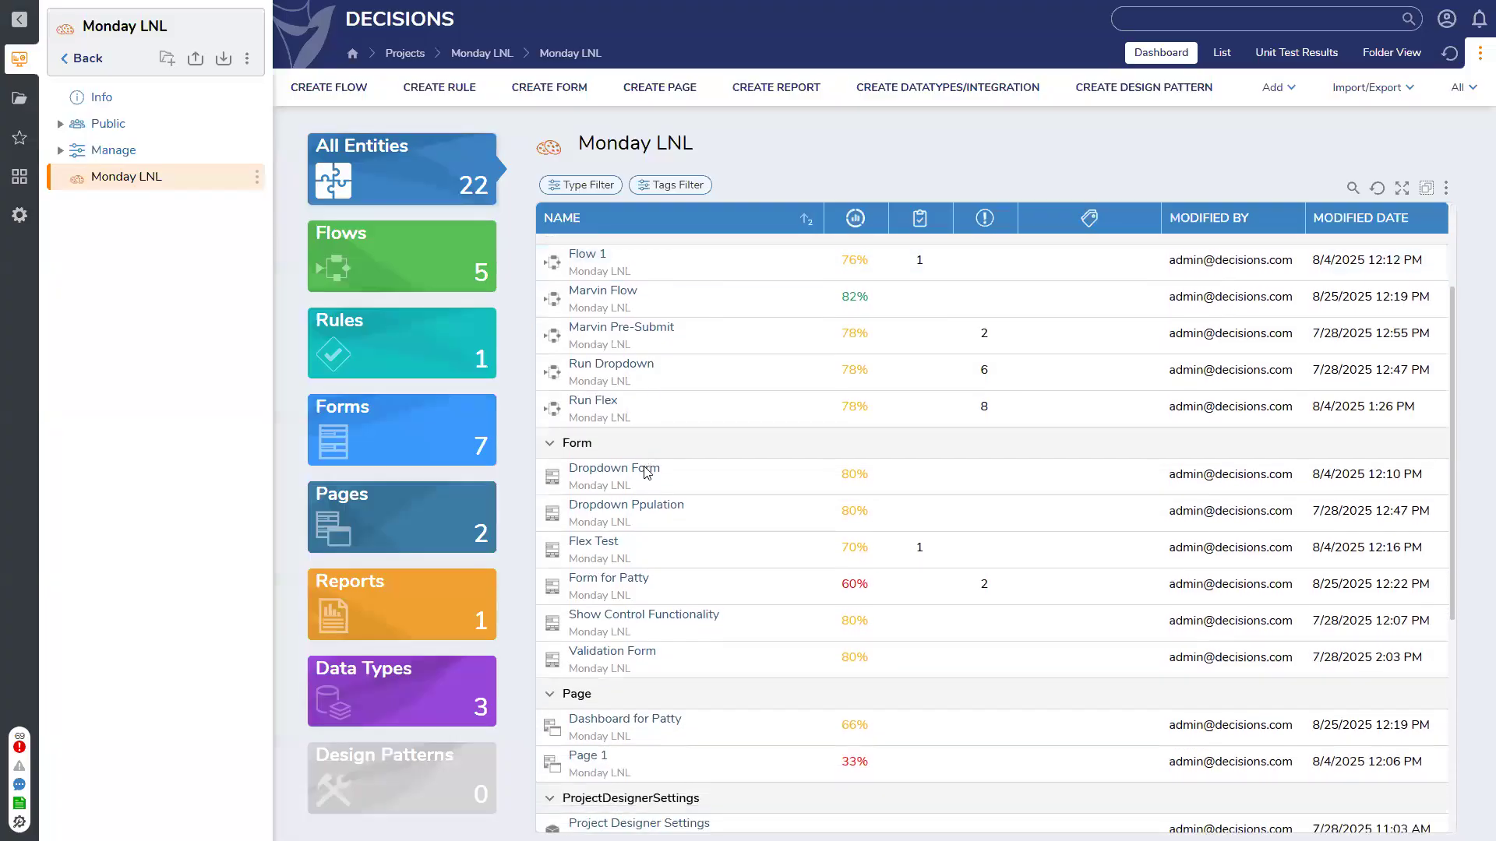
In Form for Patty, set the data repeater's source to the existing SampleRepeater
{"action": "left_click", "coordinate": [615, 586]}
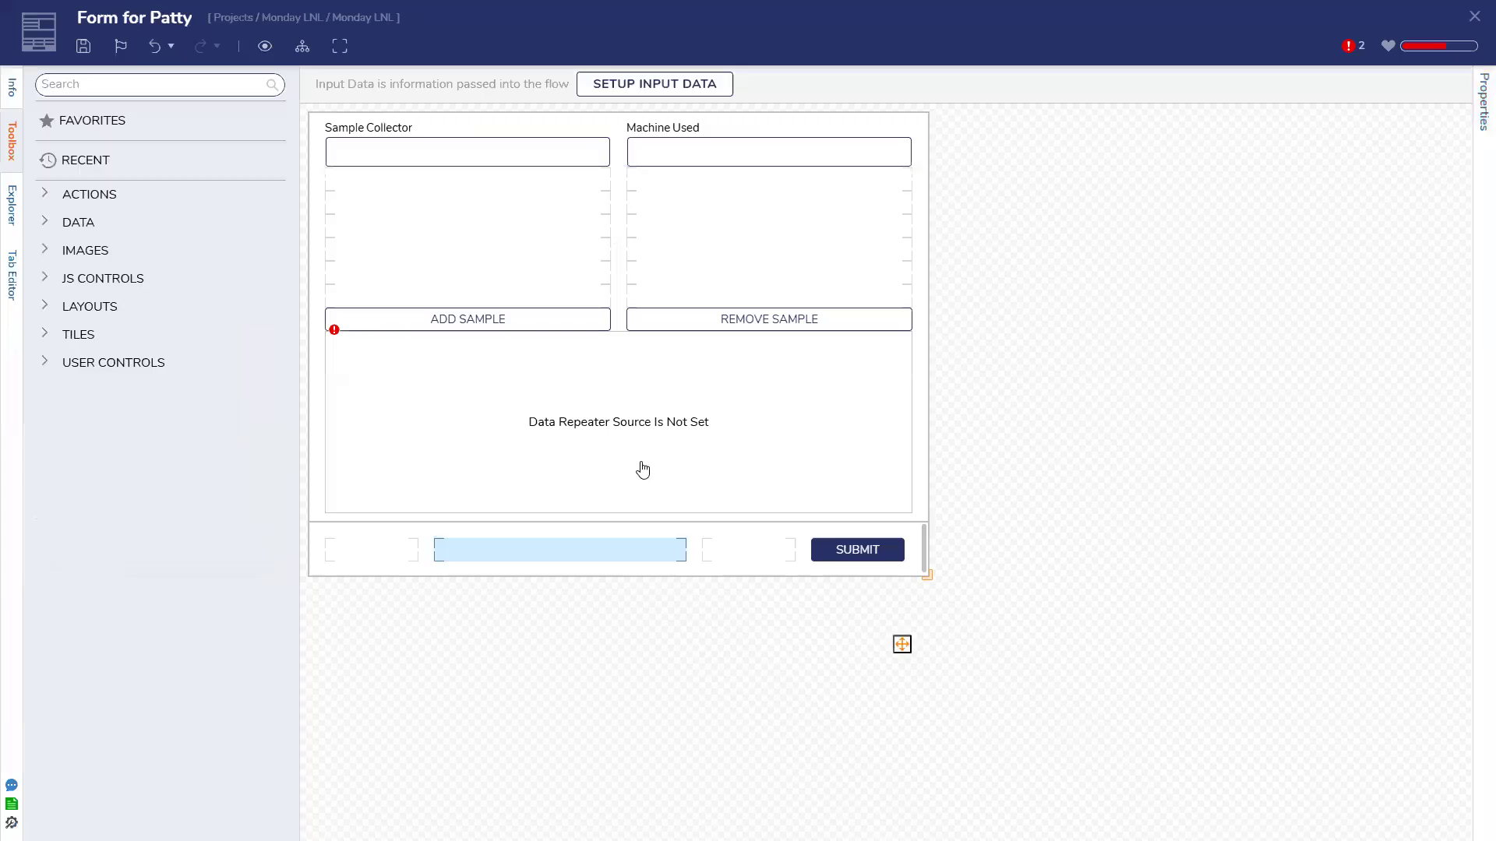
{"action": "left_click", "coordinate": [1436, 221]}
{"action": "left_click", "coordinate": [906, 528]}
{"action": "left_click", "coordinate": [611, 276]}
{"action": "left_click", "coordinate": [1021, 766]}
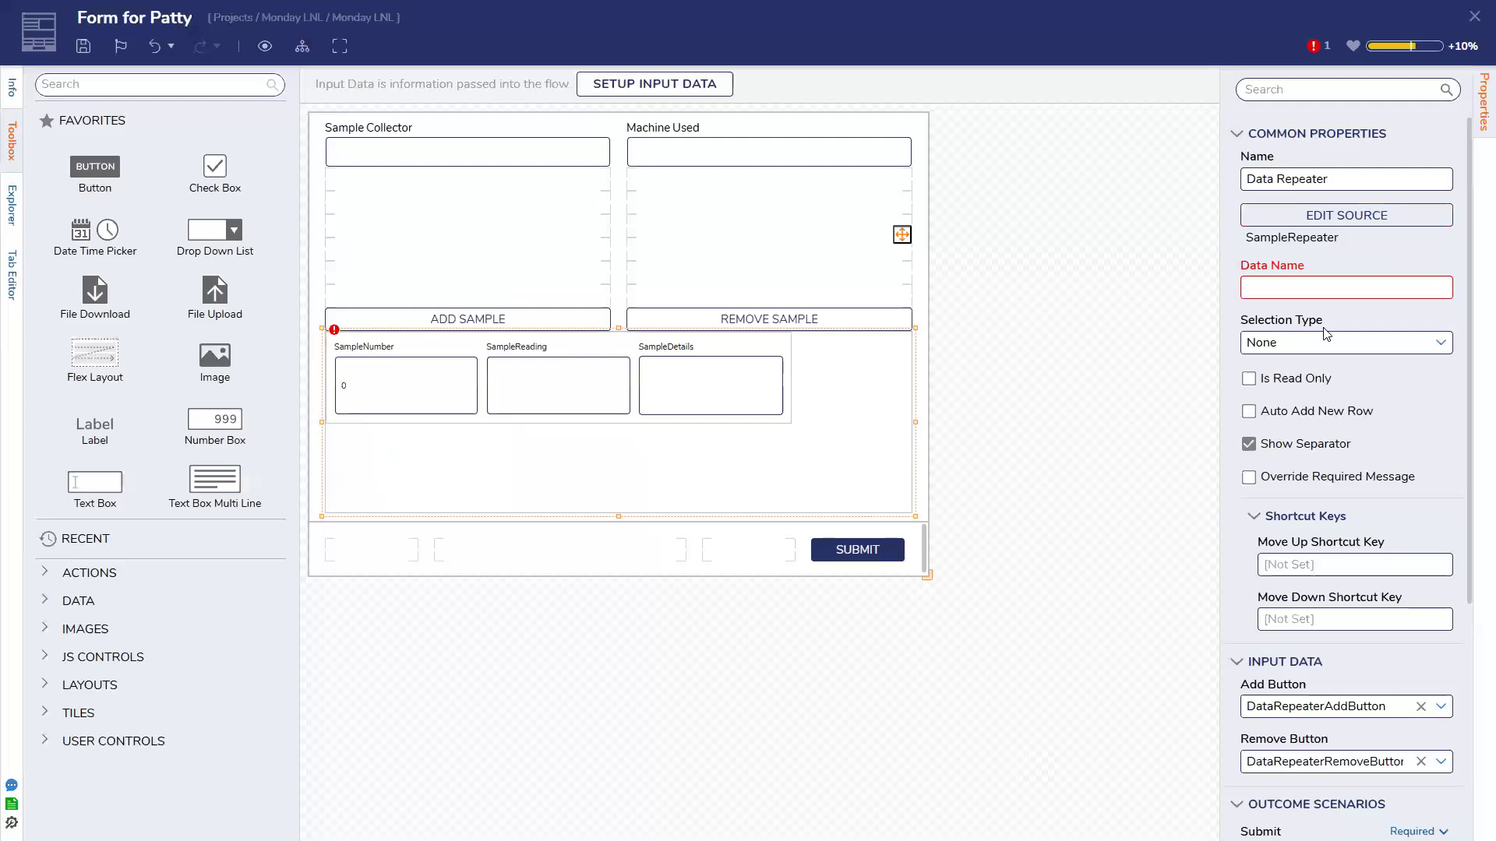
Give the repeater the data name CollectedSamples, save, and close the designer
{"action": "left_click", "coordinate": [1331, 285]}
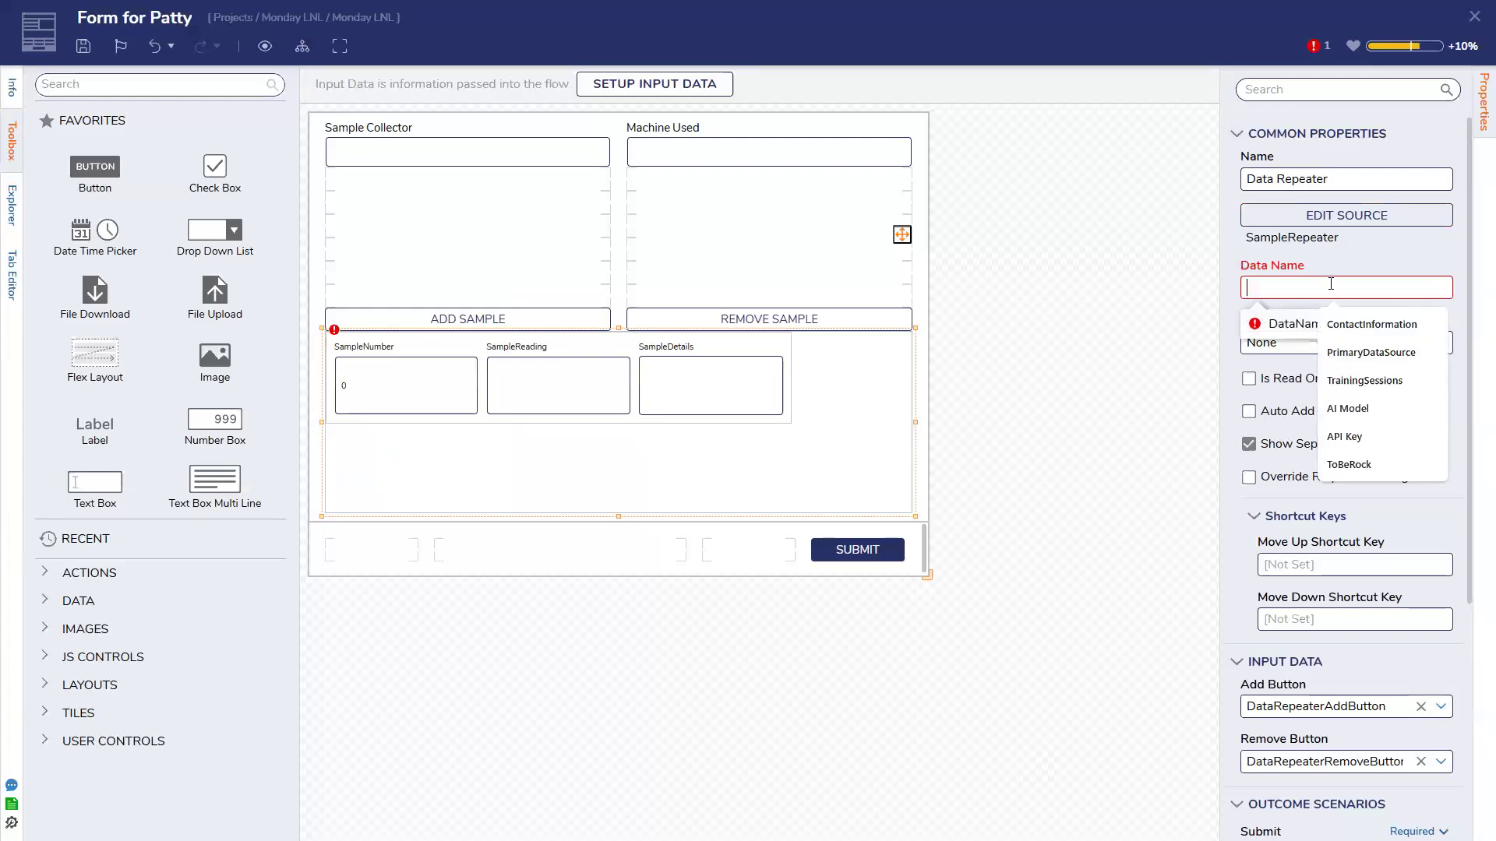
{"action": "type", "text": "Colle"}
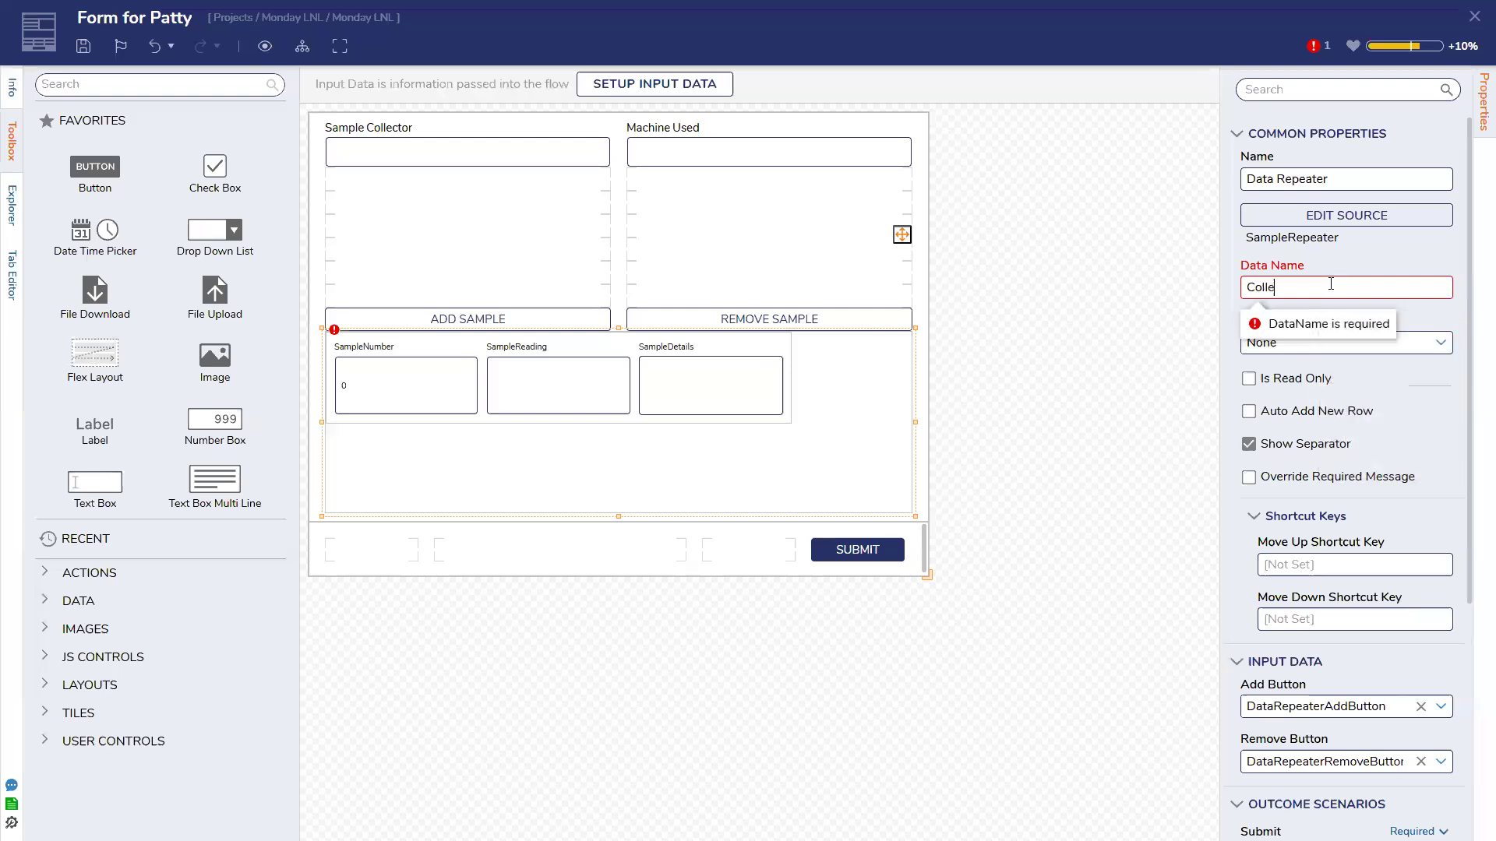
{"action": "type", "text": "ctedSamples"}
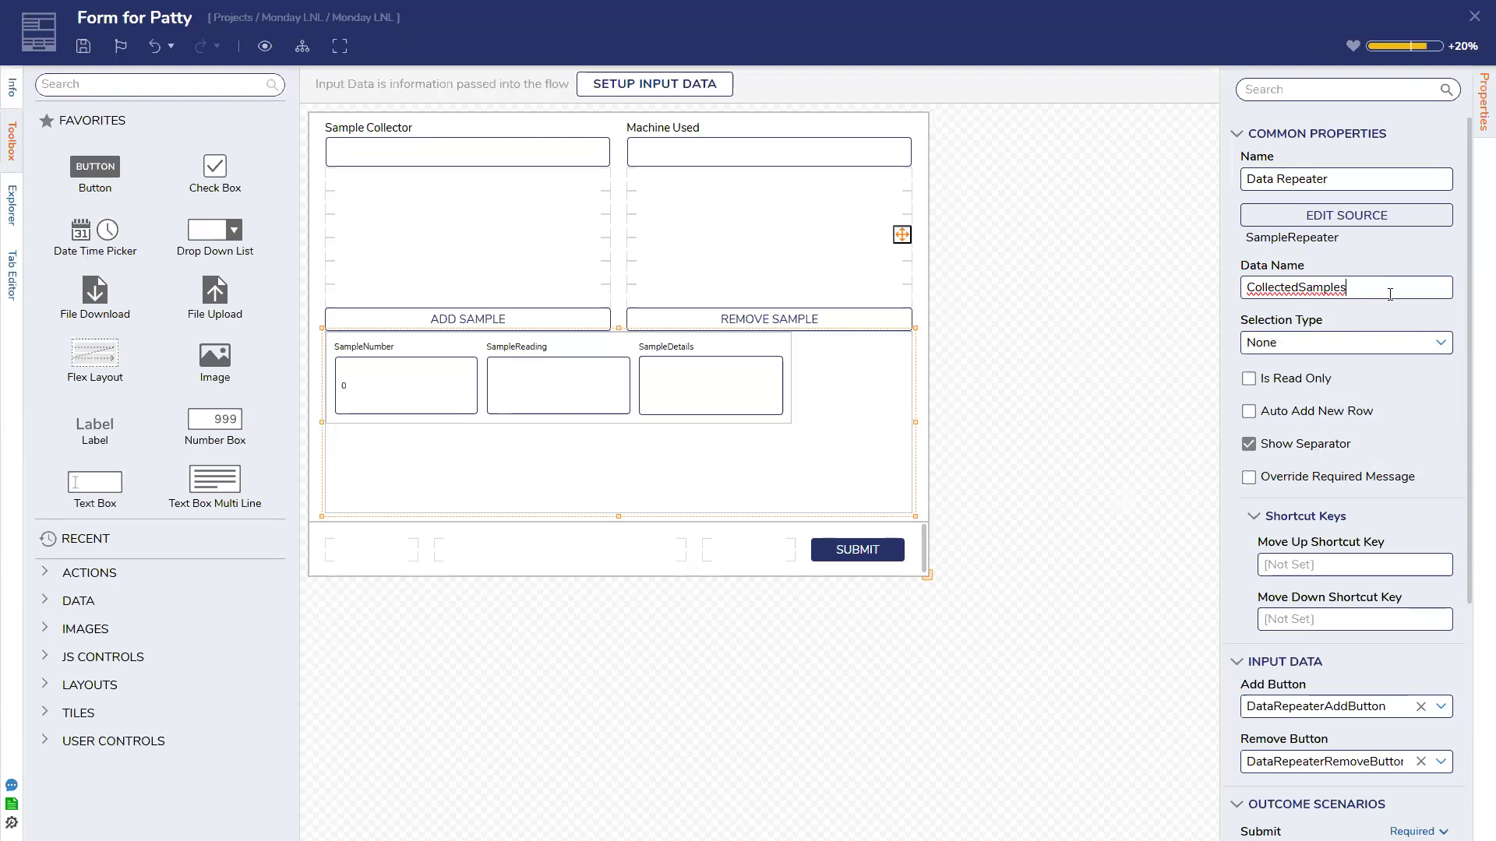
{"action": "left_click", "coordinate": [1085, 345]}
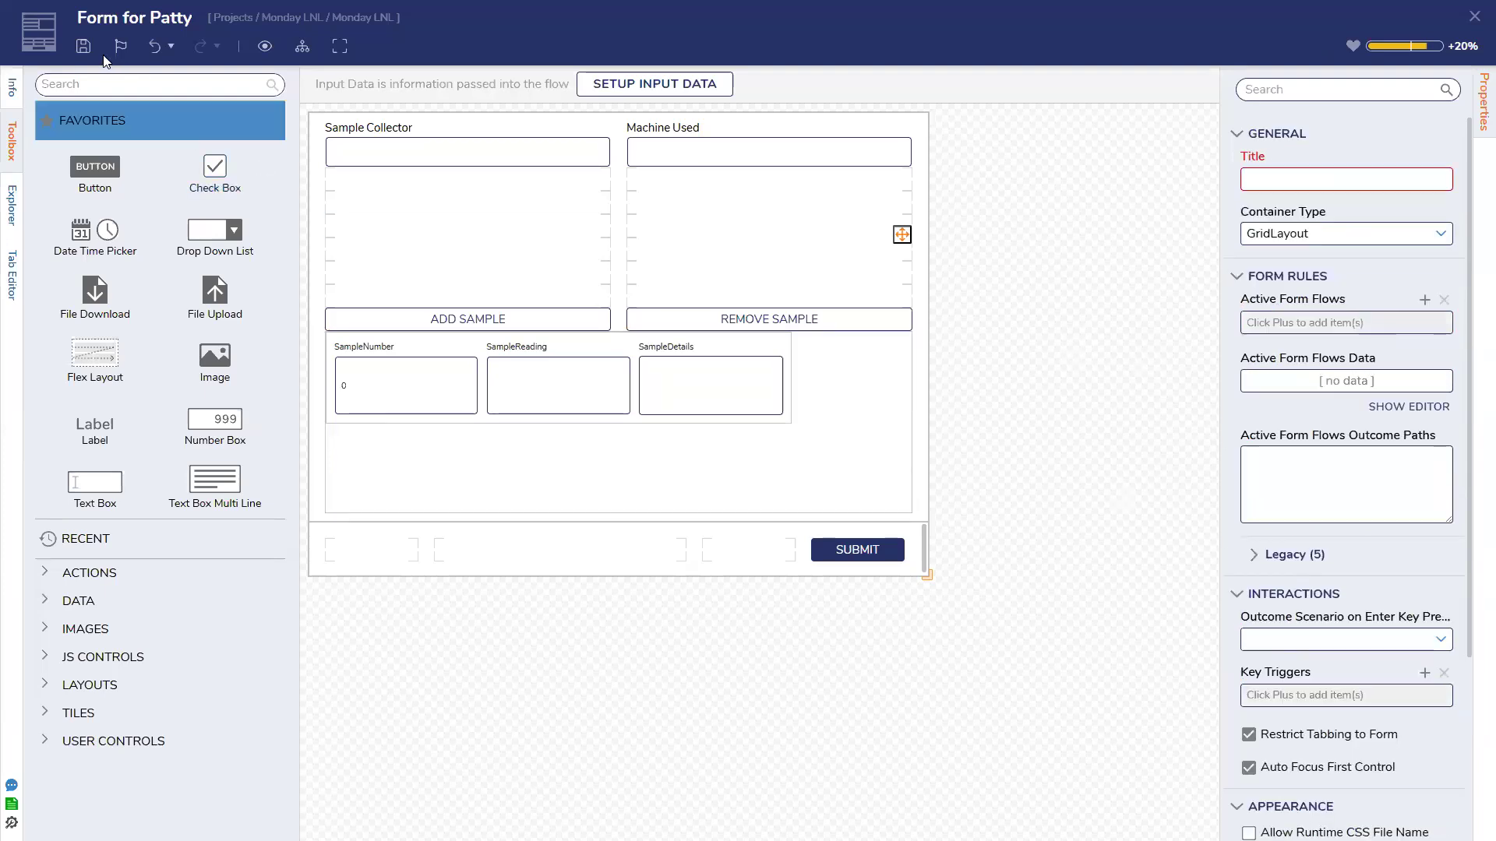
{"action": "left_click", "coordinate": [84, 46]}
{"action": "left_click", "coordinate": [942, 506]}
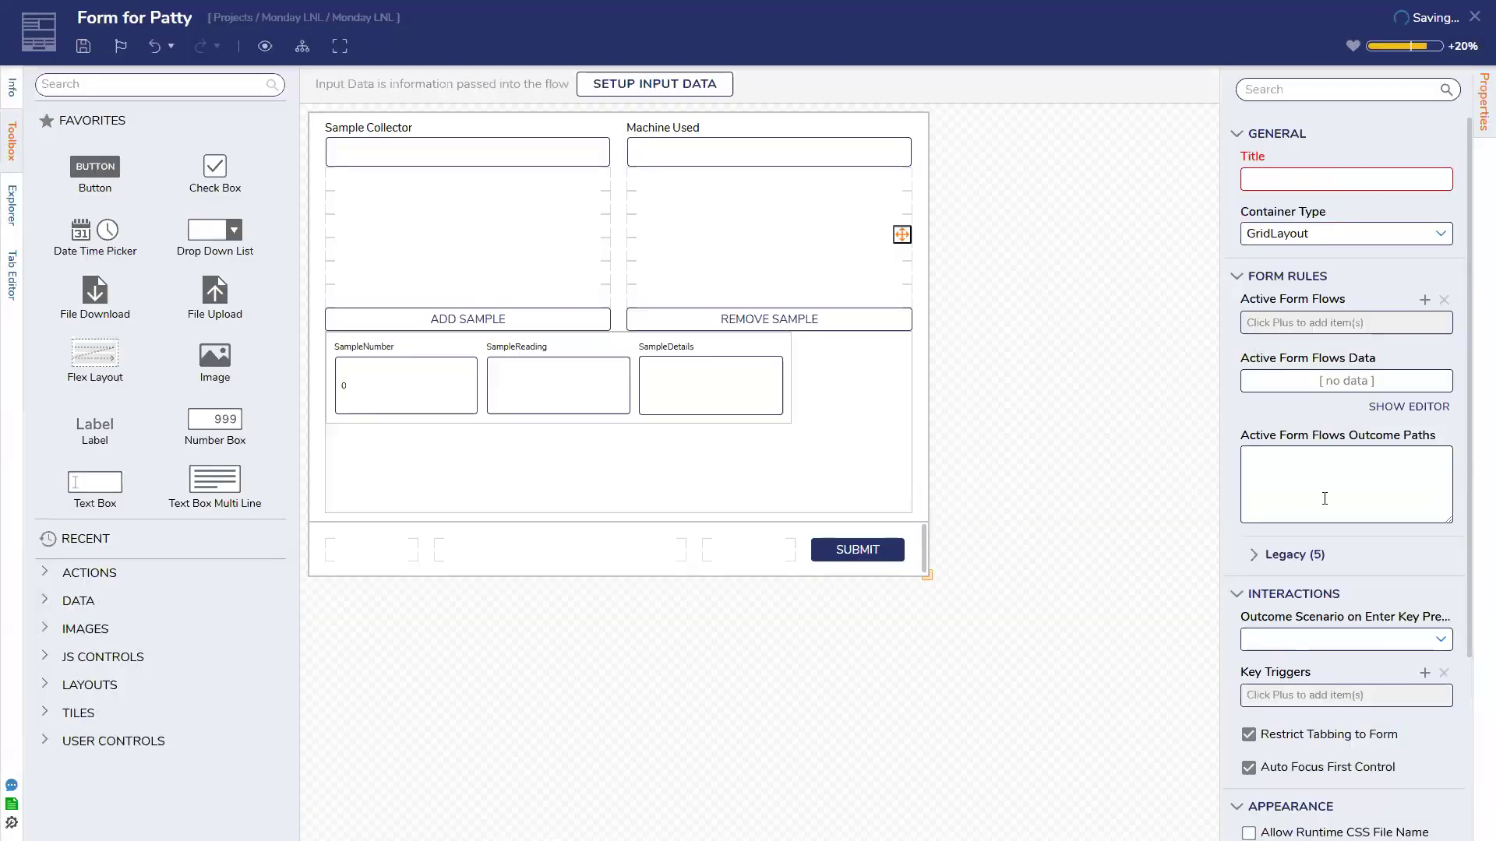
{"action": "scroll", "coordinate": [1323, 499], "scroll_direction": "down", "scroll_amount": 3}
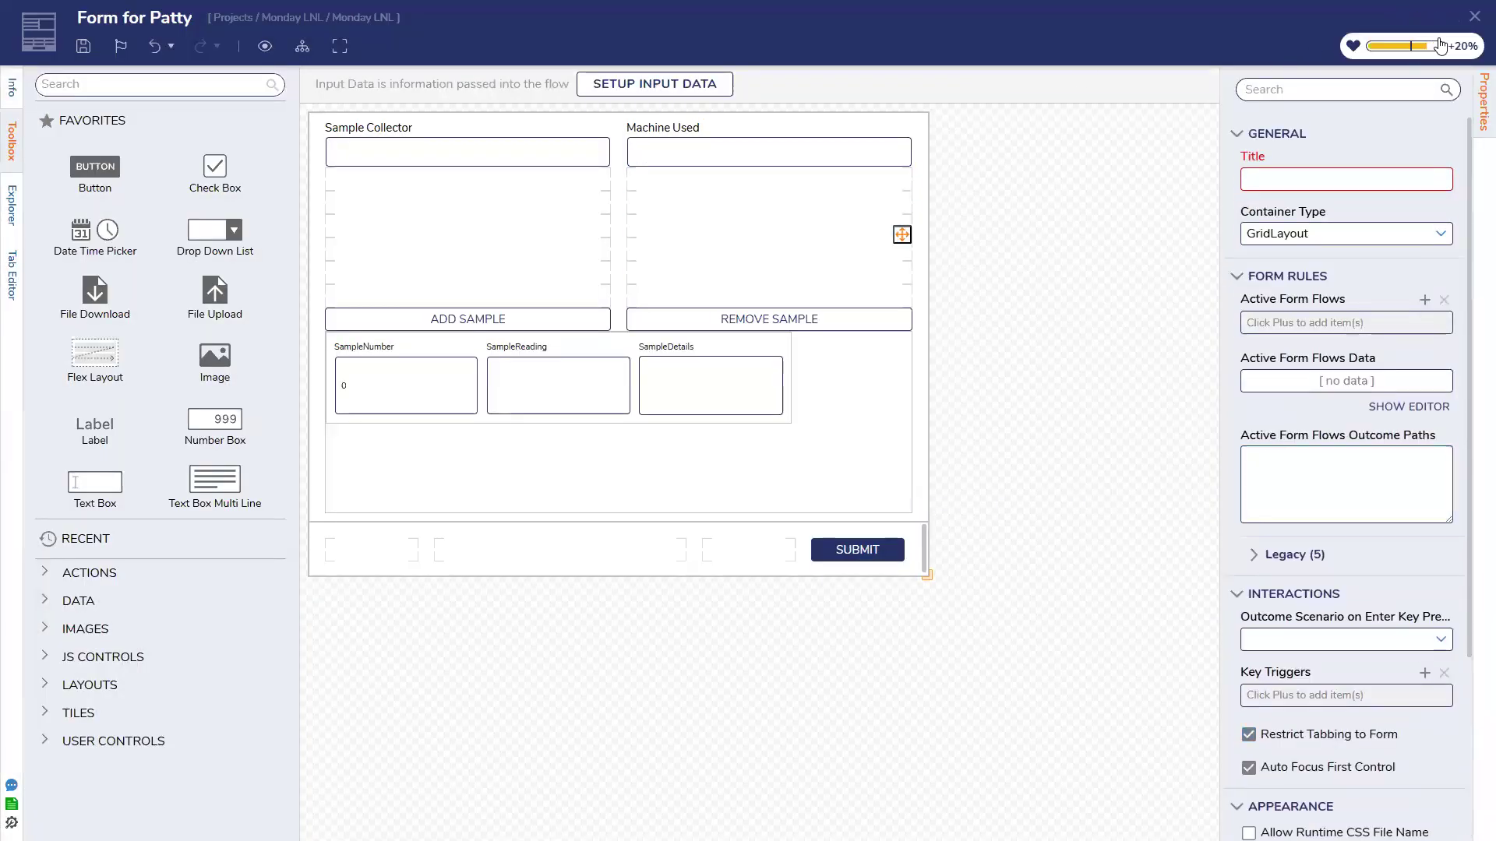
{"action": "left_click", "coordinate": [1475, 16]}
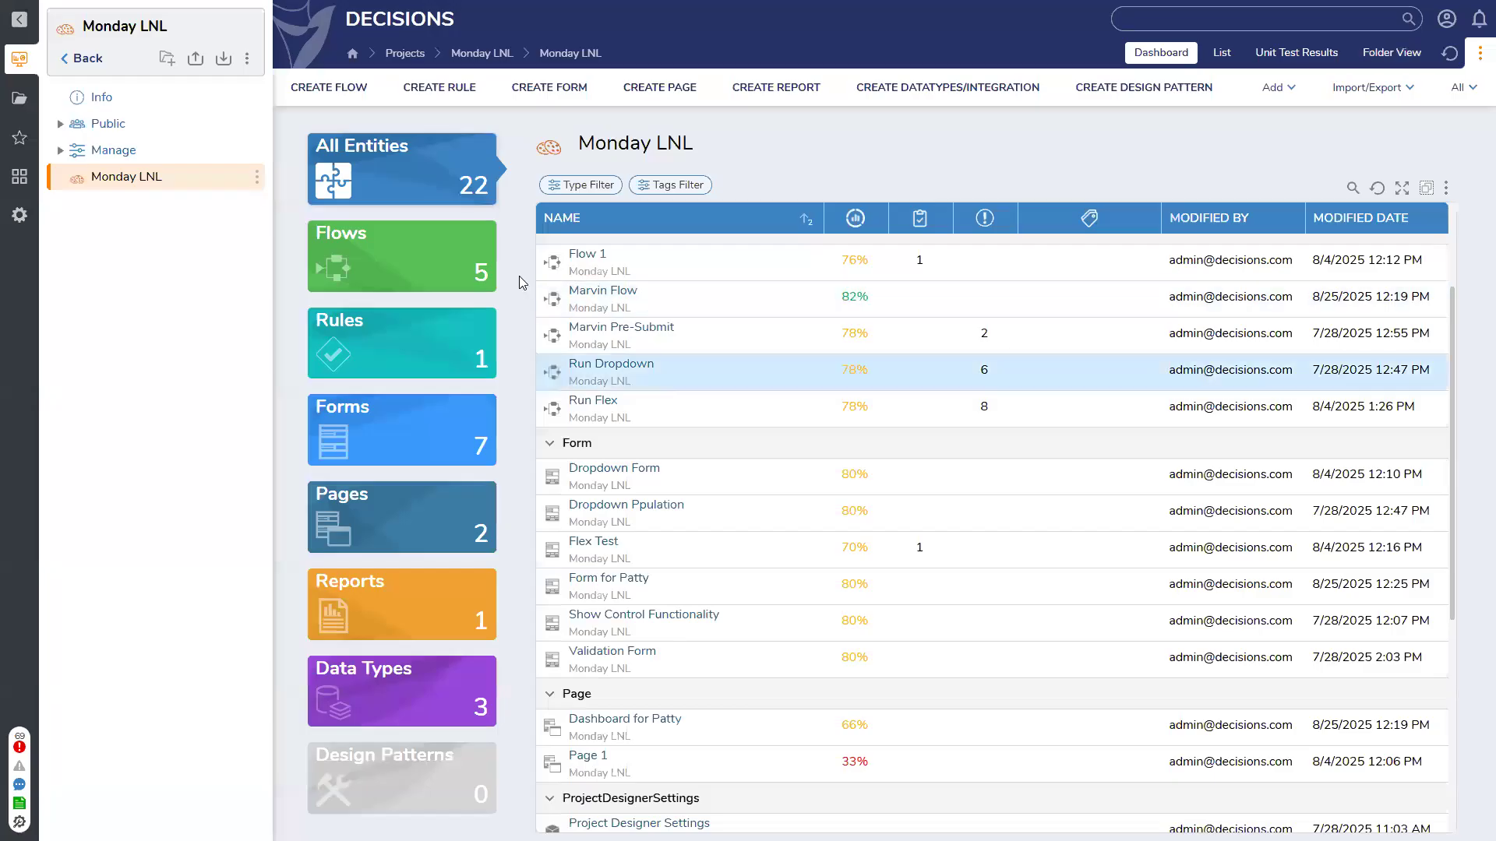
Create a Kickoff Details Form flow with a Show Form step connected to the start
{"action": "left_click", "coordinate": [331, 88]}
{"action": "type", "text": "Kickoff D"}
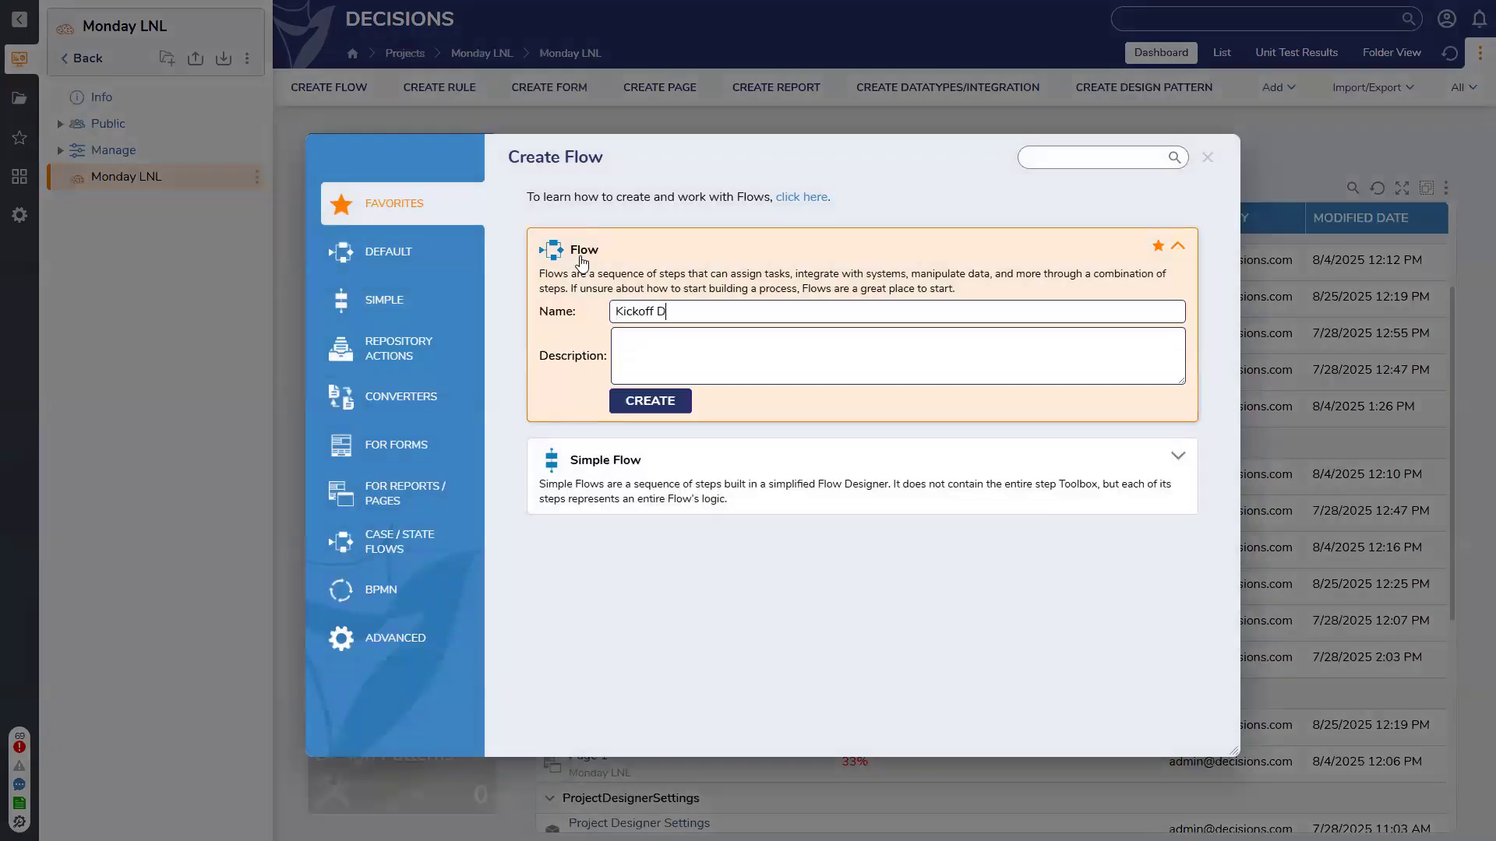
{"action": "type", "text": "etails Form"}
{"action": "key", "text": "Return"}
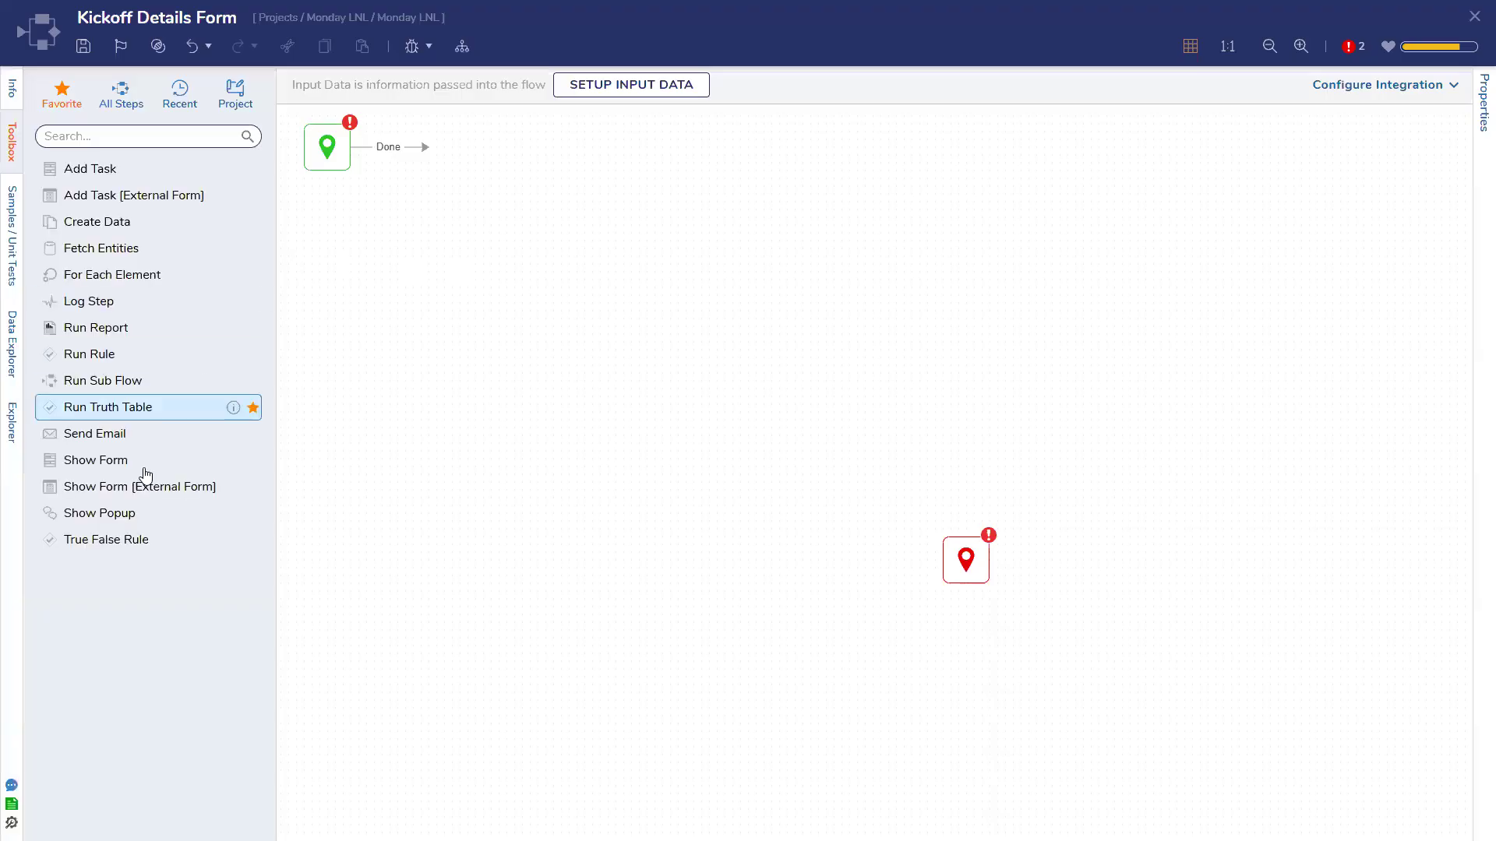
{"action": "left_click_drag", "start_coordinate": [146, 475], "coordinate": [569, 327]}
{"action": "left_click_drag", "start_coordinate": [425, 146], "coordinate": [518, 327]}
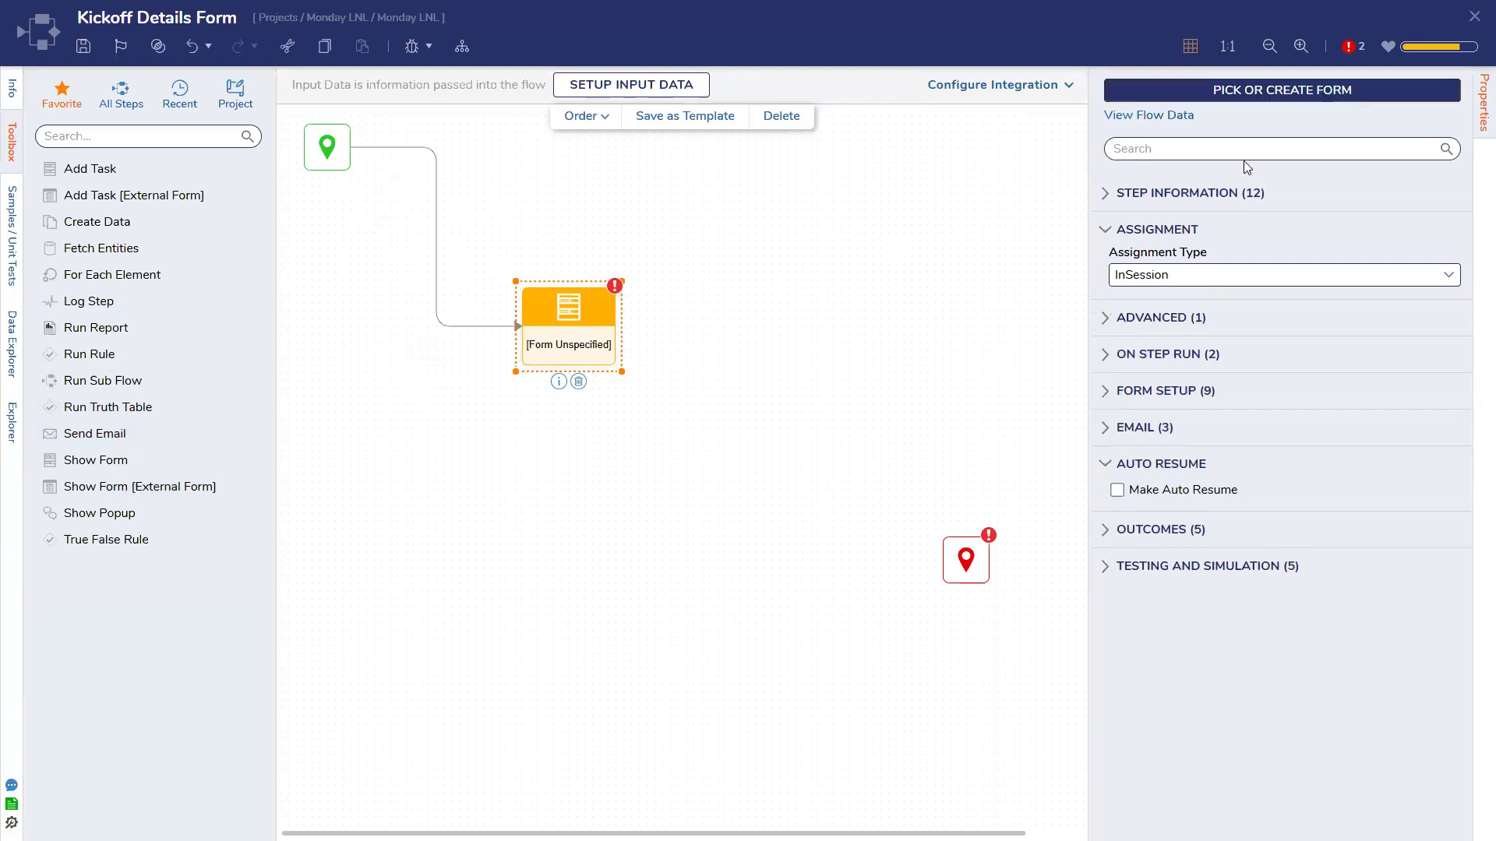
Use Form for Patty in the step and connect its Submit outcome to the end
{"action": "left_click", "coordinate": [1281, 90]}
{"action": "left_click", "coordinate": [914, 507]}
{"action": "left_click", "coordinate": [1036, 768]}
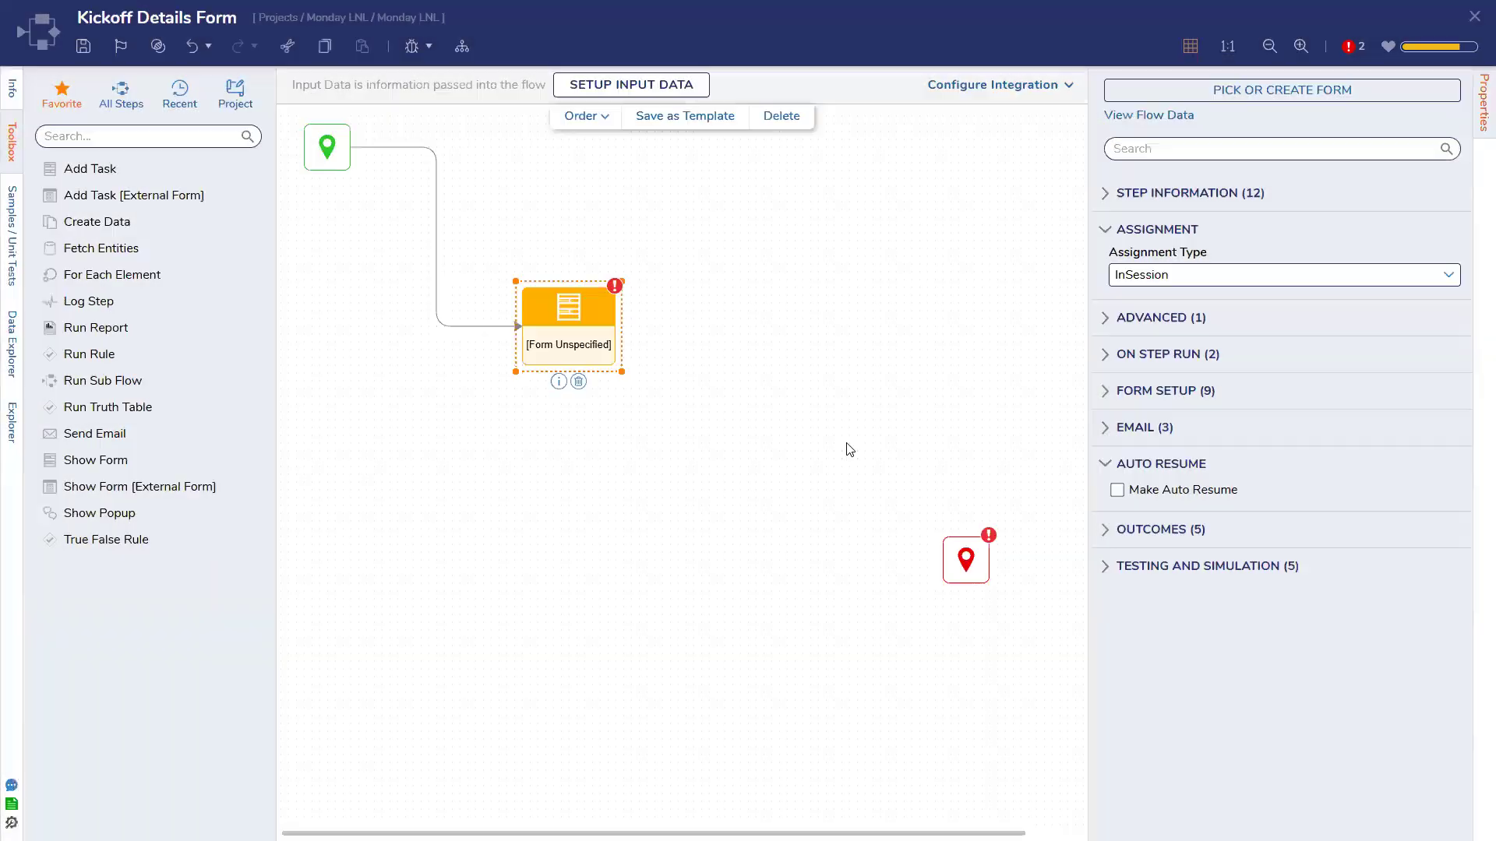
{"action": "left_click_drag", "start_coordinate": [700, 326], "coordinate": [965, 559]}
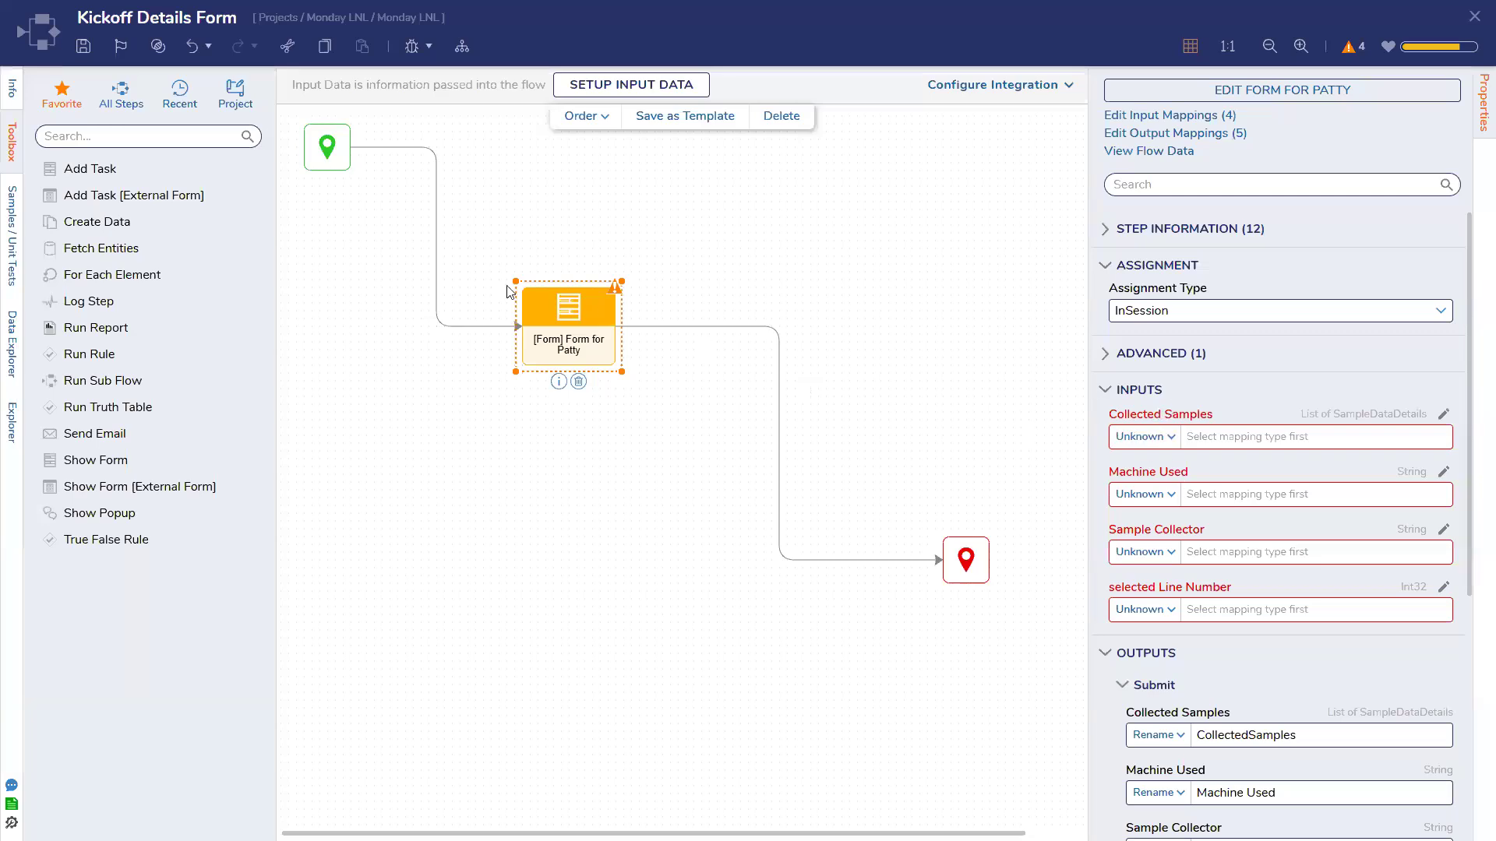
Run the flow in a new debugging session
{"action": "left_click", "coordinate": [507, 291]}
{"action": "left_click", "coordinate": [412, 46]}
{"action": "left_click", "coordinate": [1233, 326]}
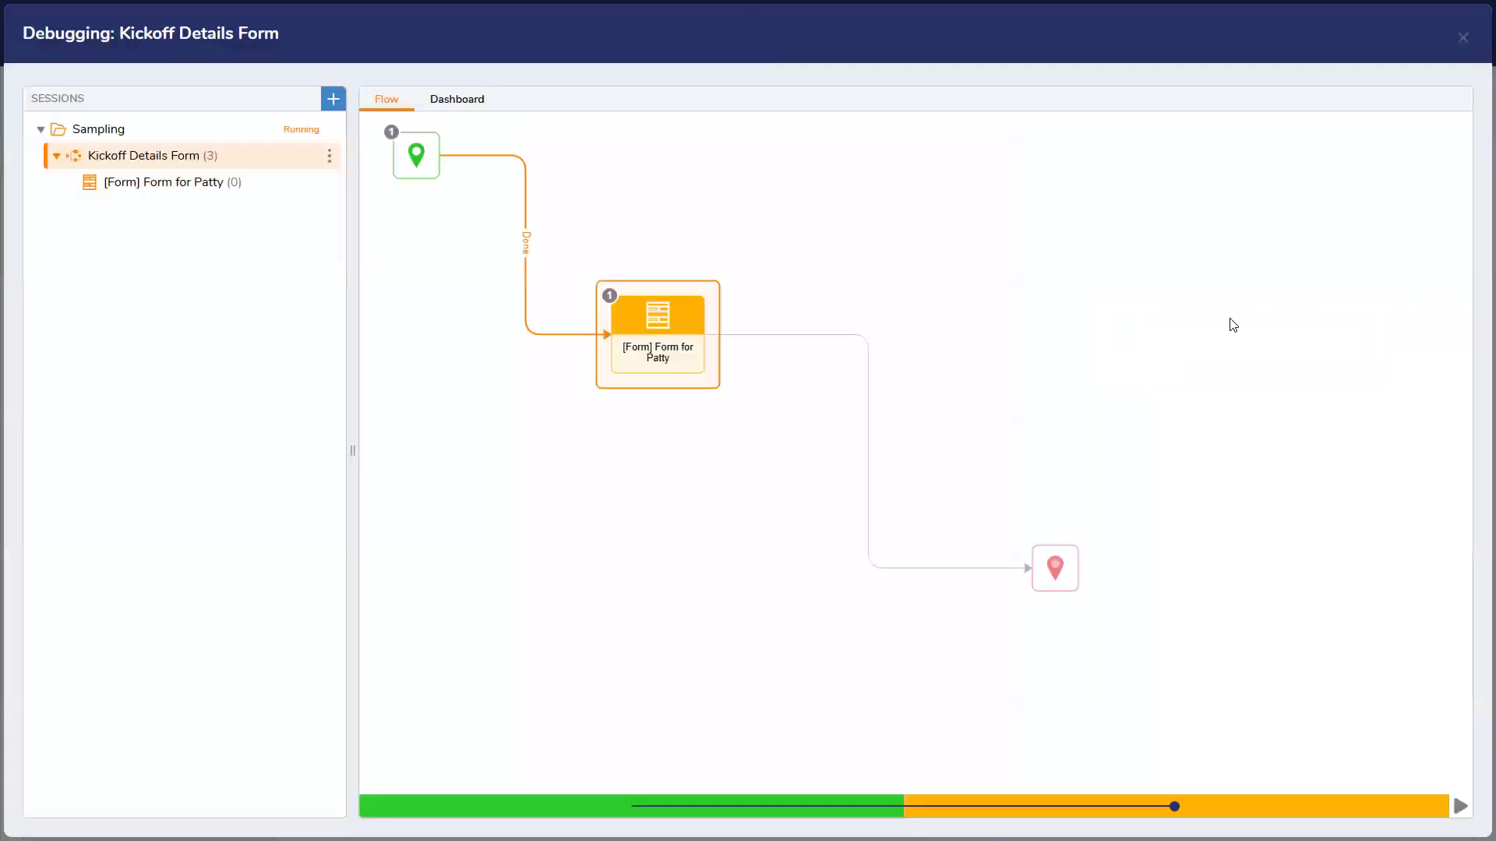
Add two sample rows to the running form, then remove rows until only one remains
{"action": "left_click", "coordinate": [685, 427]}
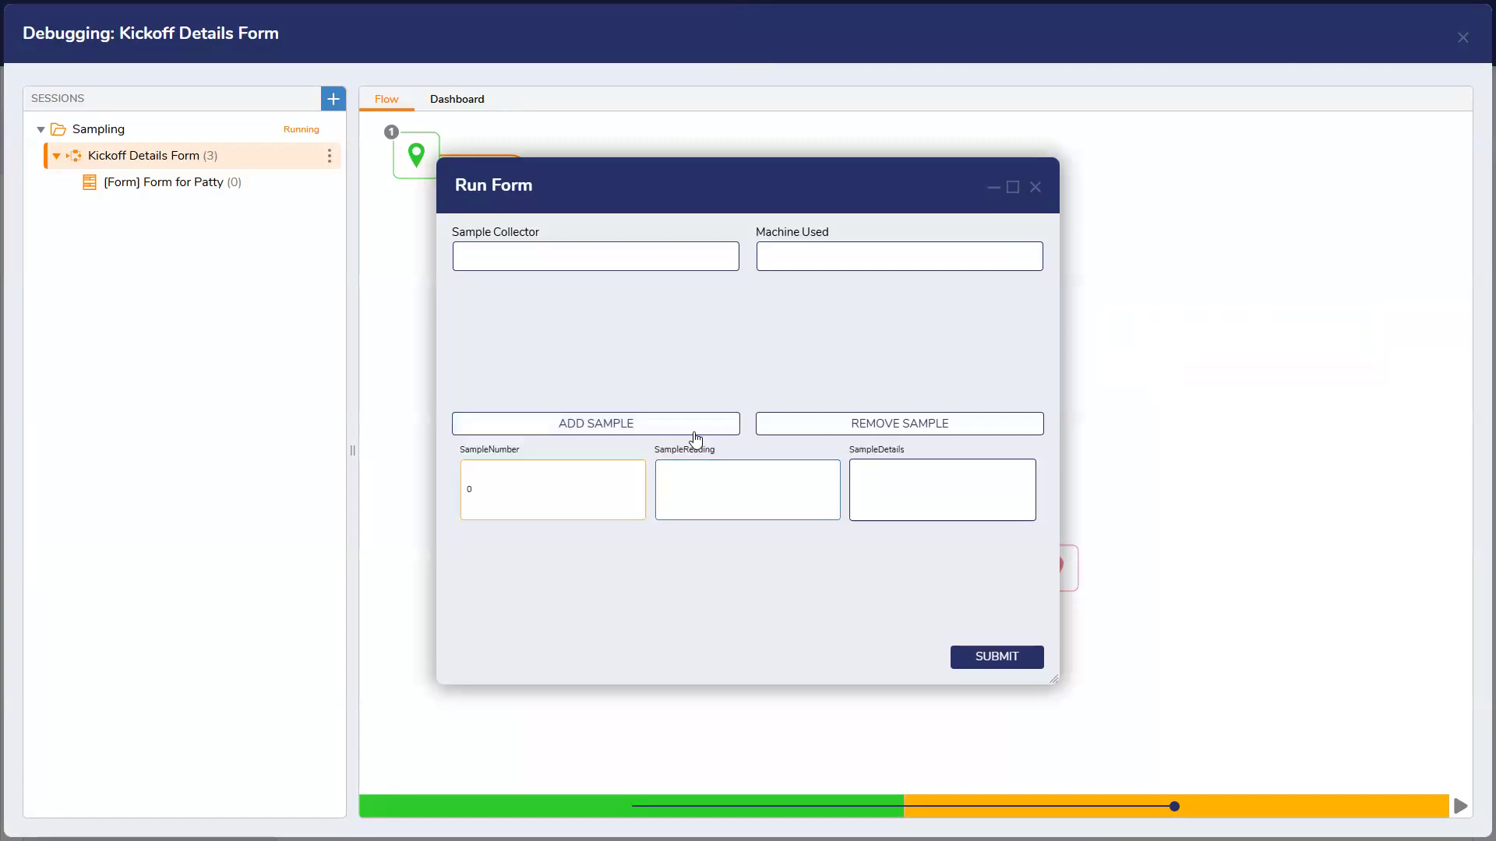
{"action": "left_click", "coordinate": [691, 426]}
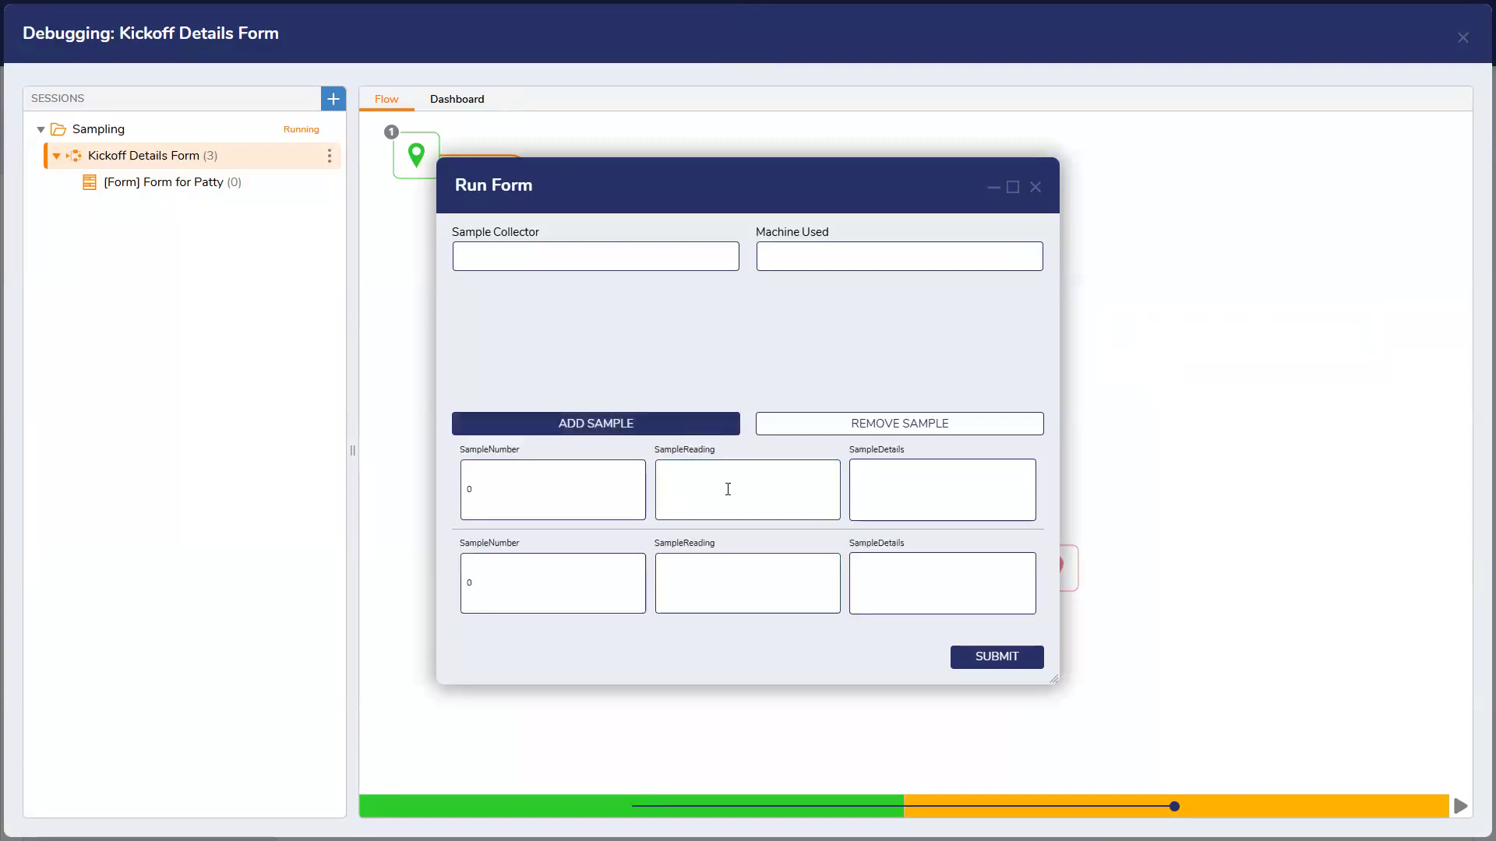
{"action": "scroll", "coordinate": [738, 505], "scroll_direction": "up", "scroll_amount": 2}
{"action": "scroll", "coordinate": [737, 504], "scroll_direction": "down", "scroll_amount": 2}
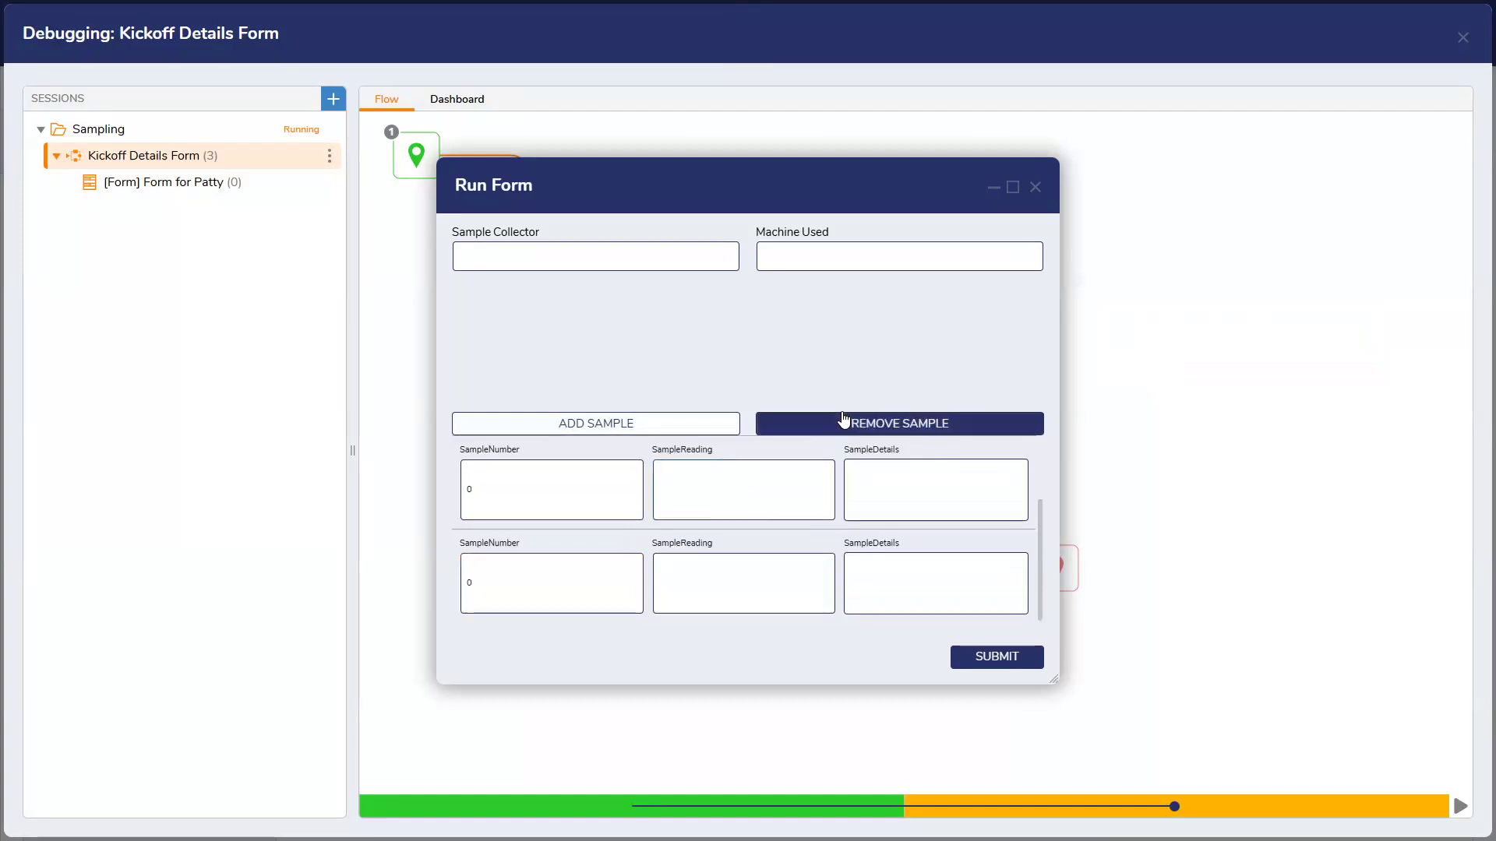
{"action": "left_click", "coordinate": [844, 421]}
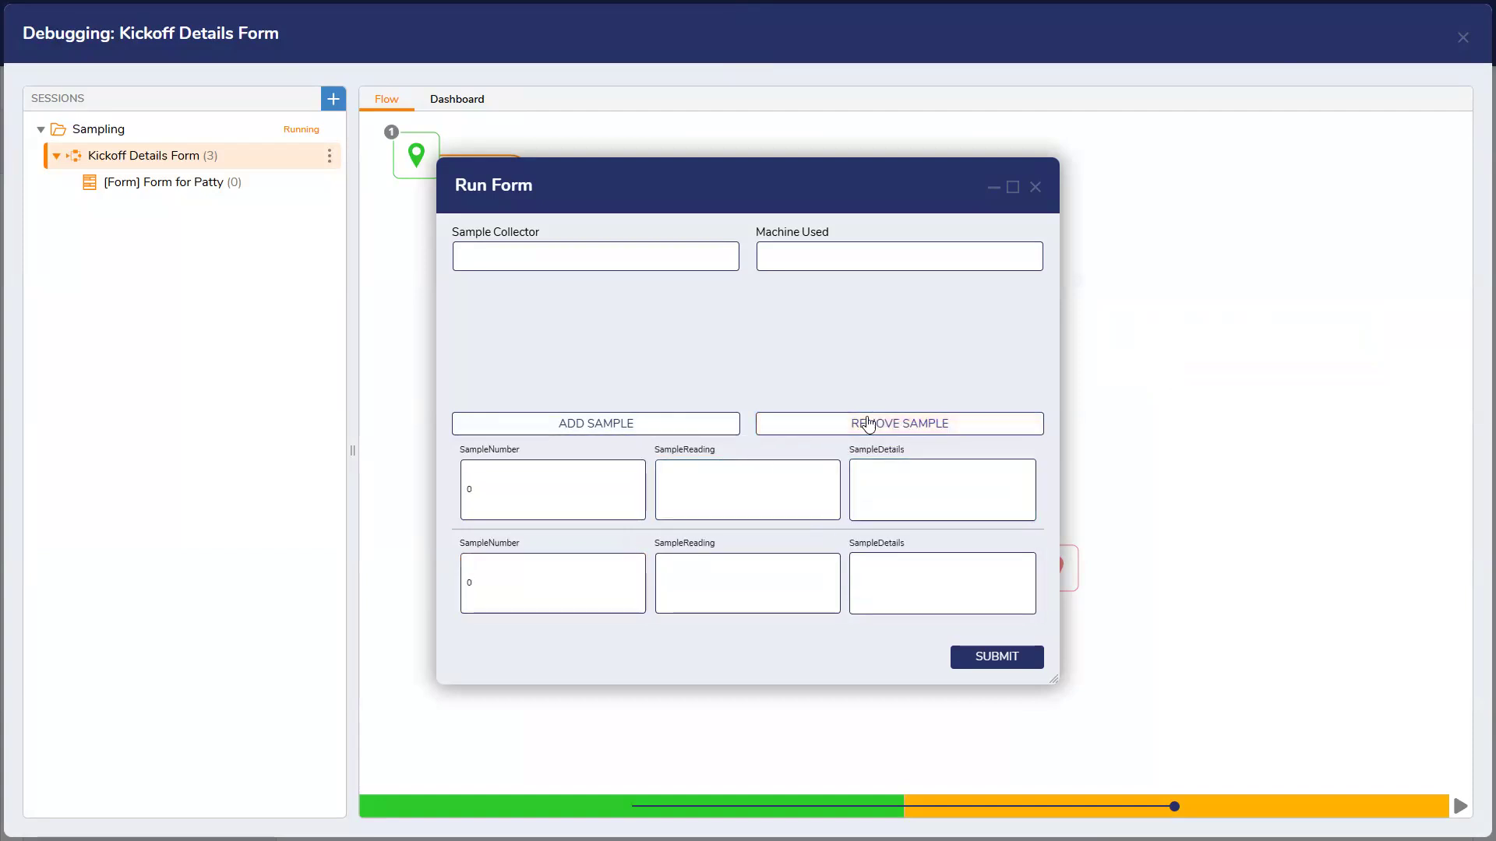
{"action": "left_click", "coordinate": [868, 423]}
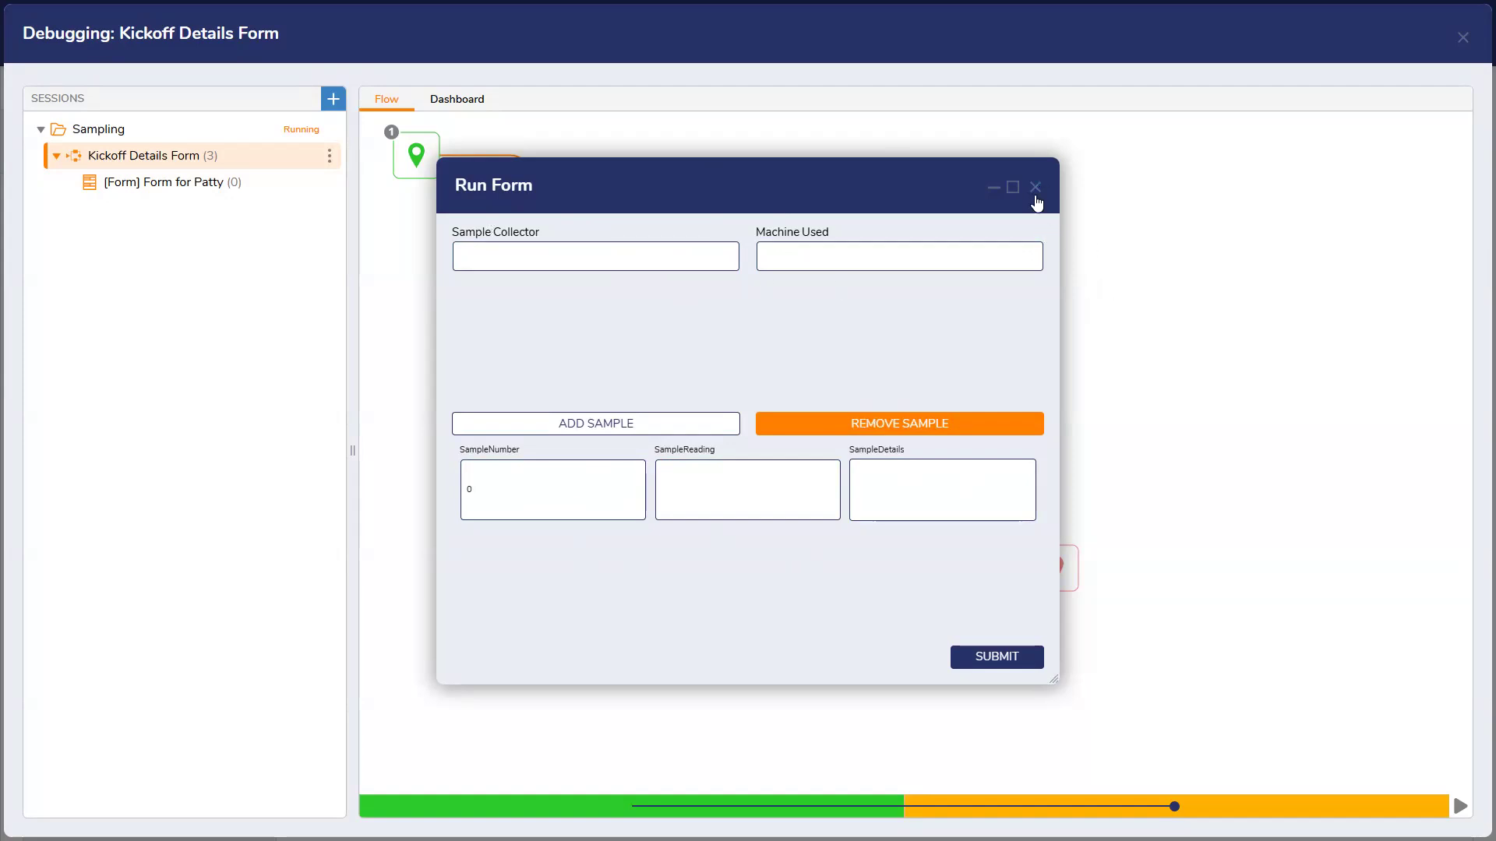
Close the running form and the debugger, saving the flow
{"action": "left_click", "coordinate": [1036, 191]}
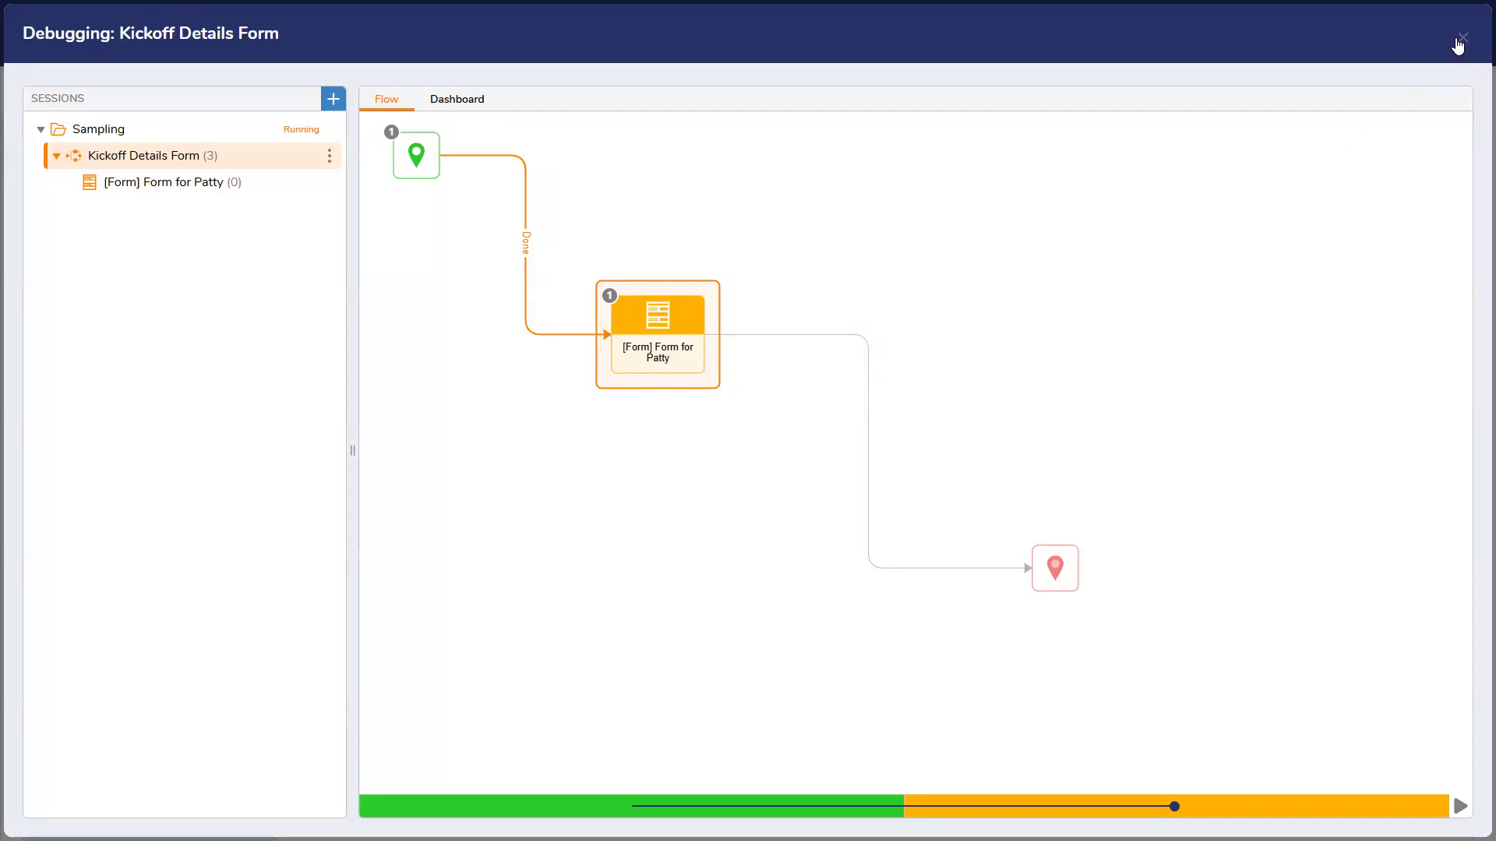
{"action": "left_click", "coordinate": [1457, 44]}
{"action": "left_click", "coordinate": [1474, 16]}
Close the flow designer and open the Insurance Claim Dashboard from the Insurance Claim Project Hub's public folders
{"action": "left_click", "coordinate": [947, 510]}
{"action": "left_click", "coordinate": [84, 58]}
{"action": "left_click", "coordinate": [152, 316]}
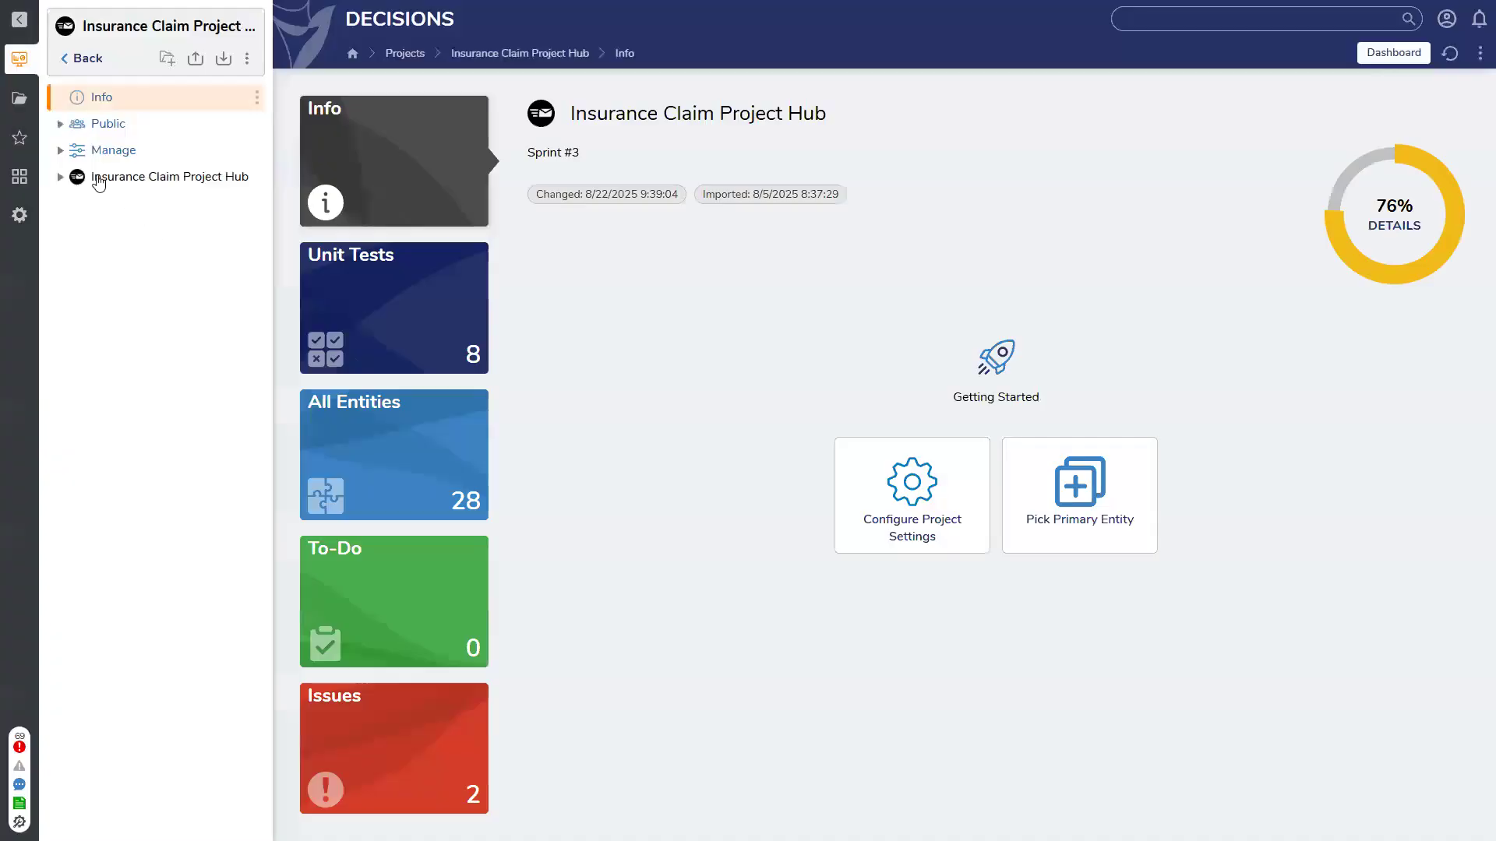
{"action": "left_click", "coordinate": [101, 182]}
{"action": "left_click", "coordinate": [102, 150]}
{"action": "left_click", "coordinate": [125, 309]}
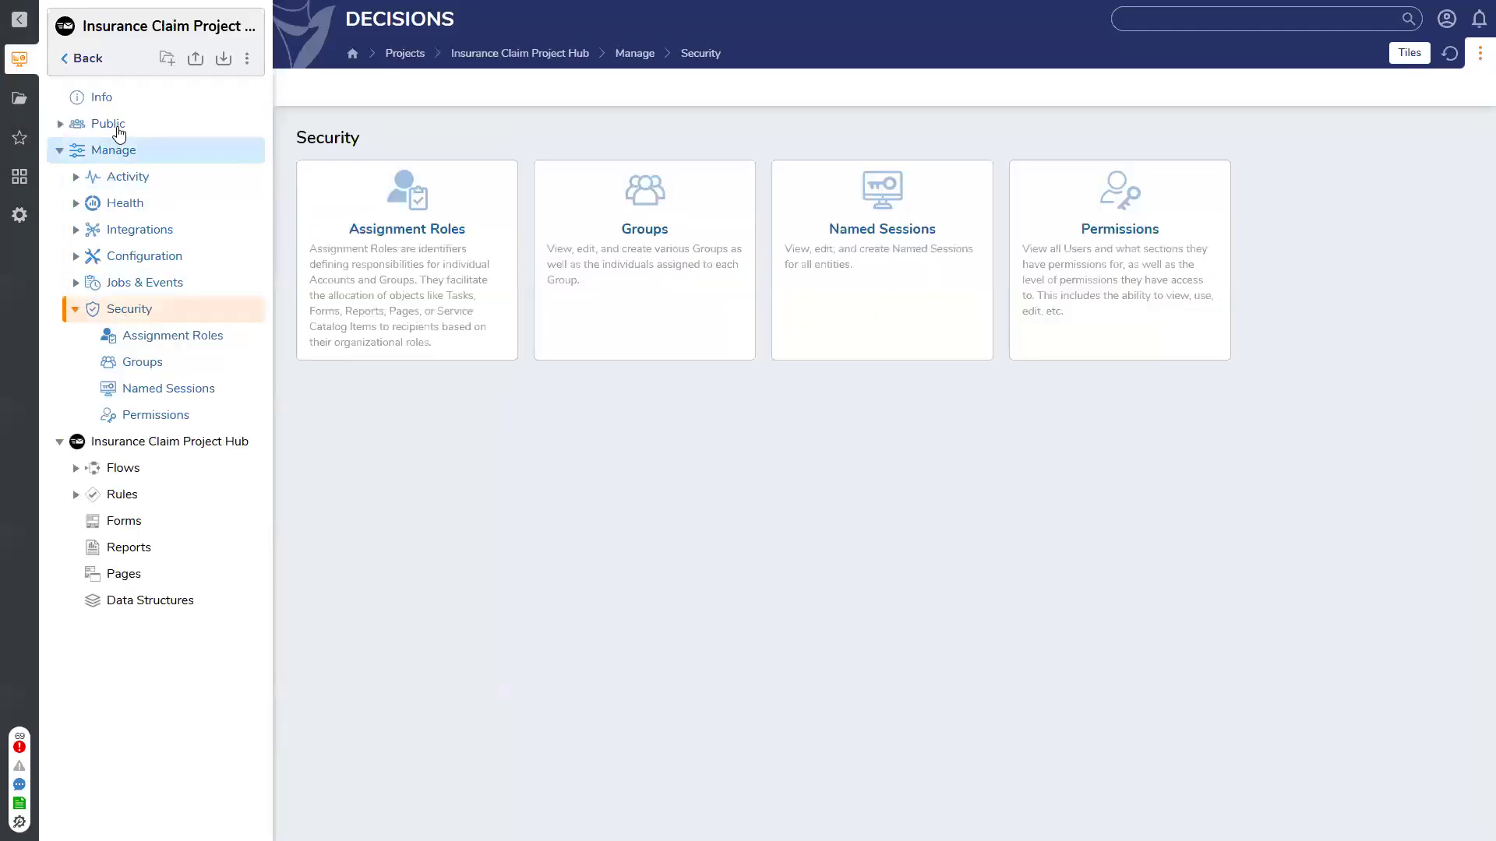
{"action": "left_click", "coordinate": [117, 126]}
{"action": "left_click", "coordinate": [129, 202]}
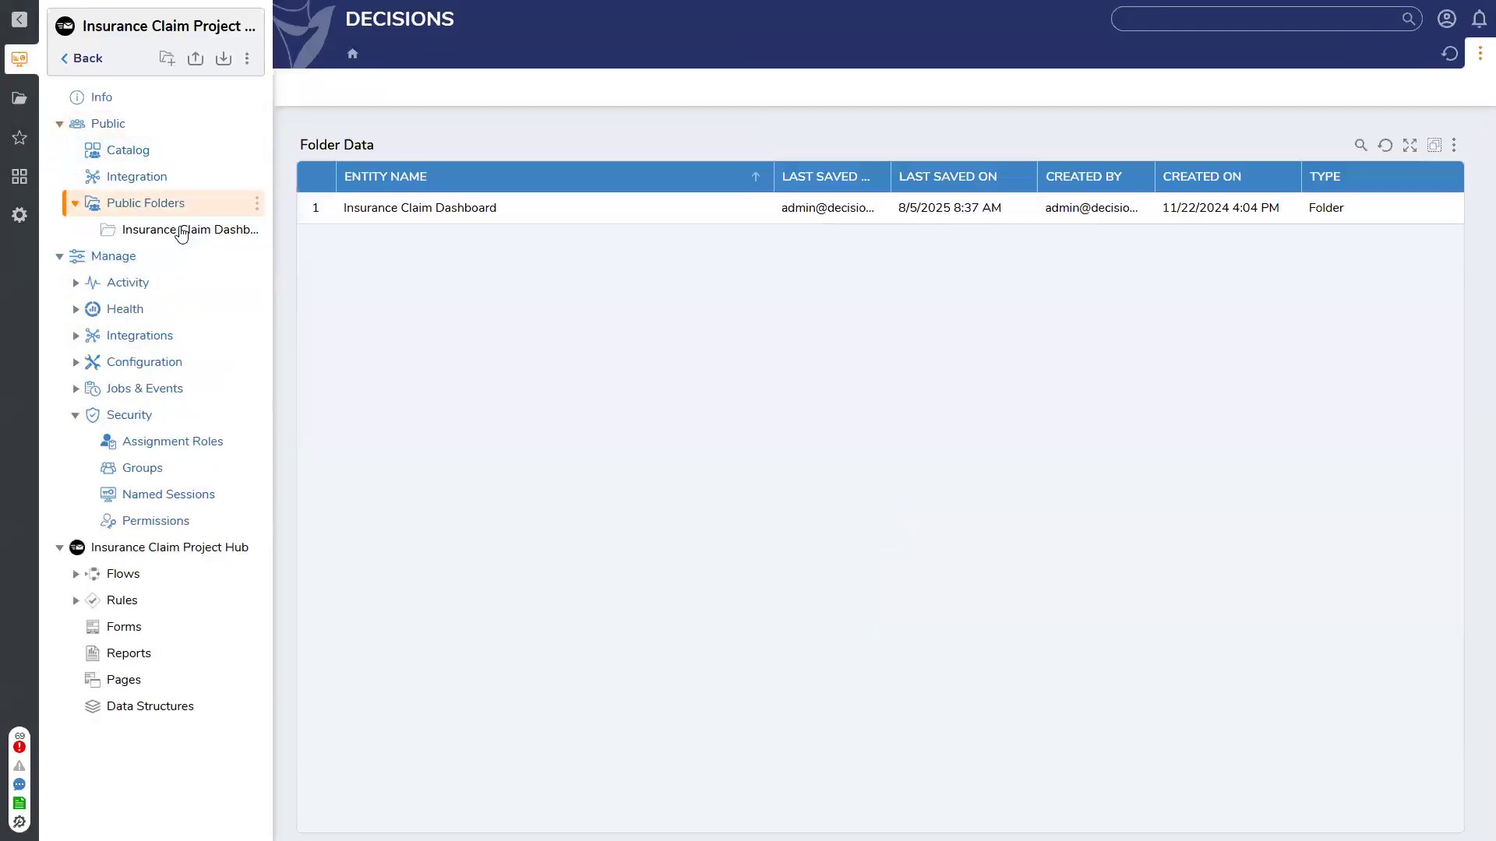
{"action": "left_click", "coordinate": [179, 230]}
Review validation issues for request rows 44 through 51, then return to the projects list
{"action": "scroll", "coordinate": [468, 436], "scroll_direction": "down", "scroll_amount": 12}
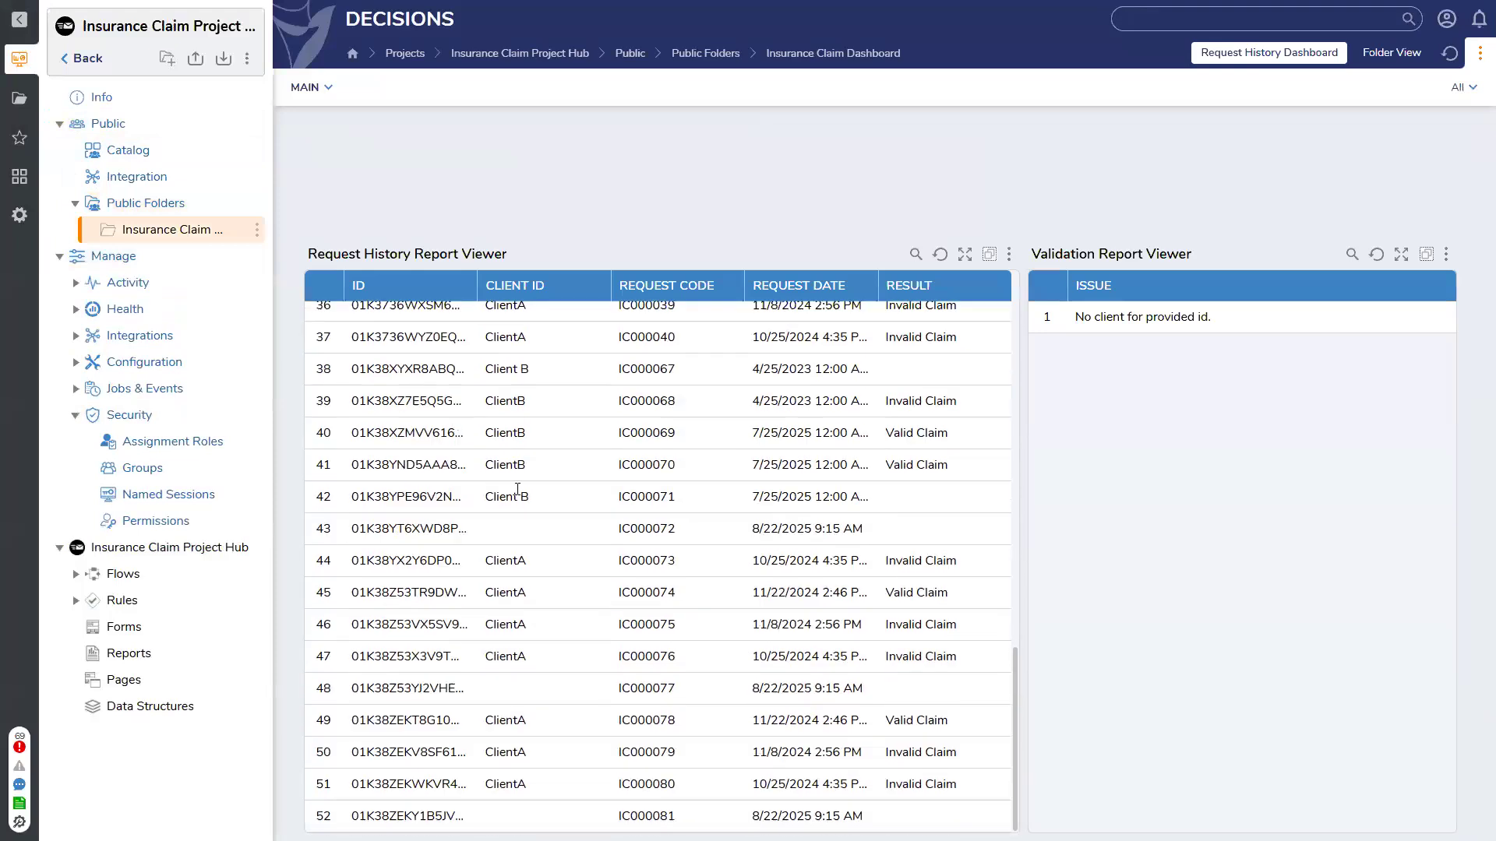
{"action": "left_click", "coordinate": [549, 778]}
{"action": "left_click", "coordinate": [545, 752]}
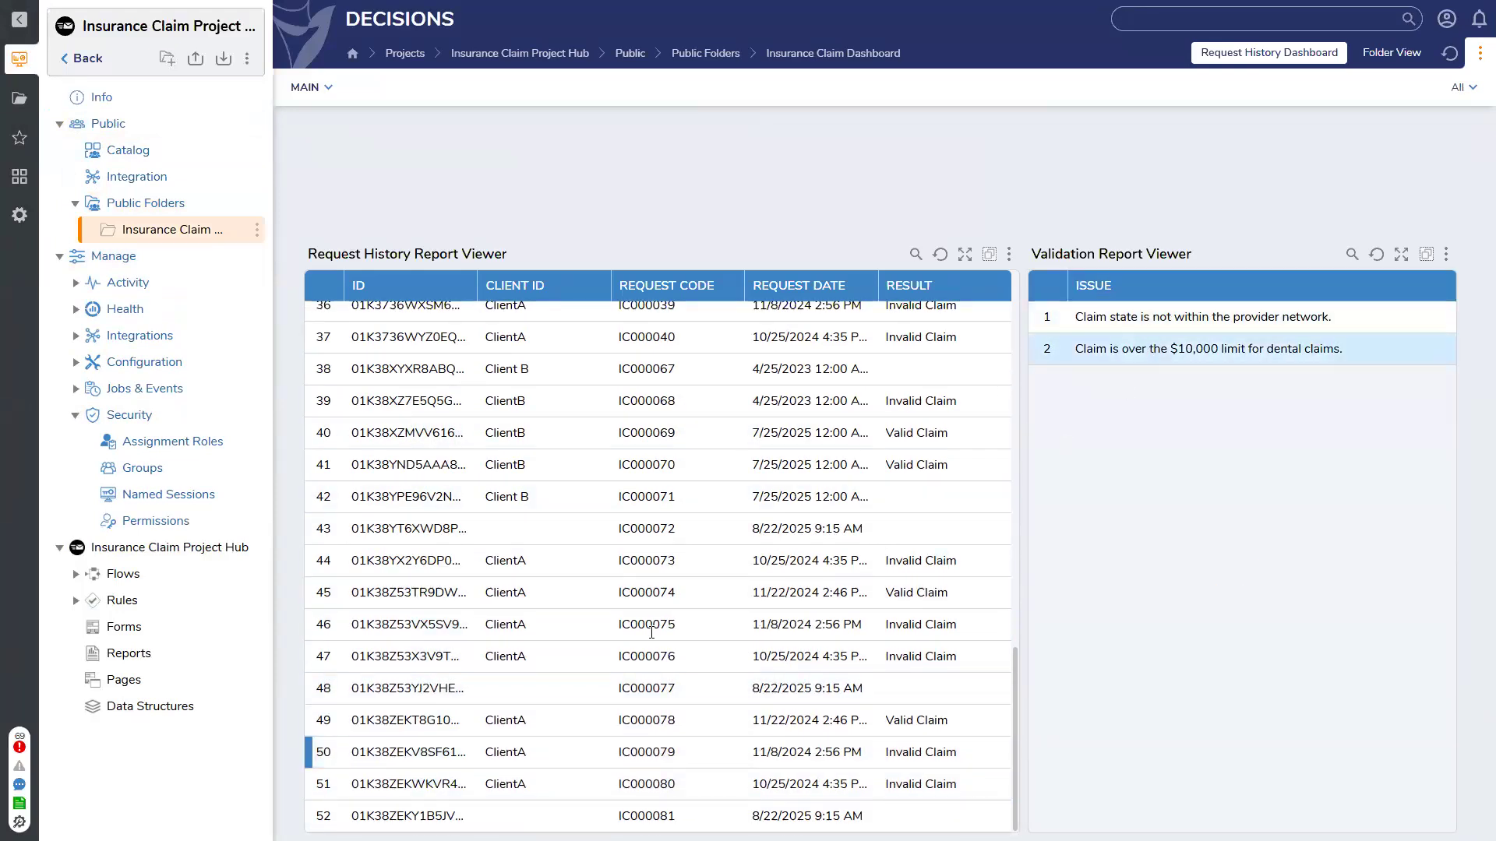
{"action": "left_click", "coordinate": [586, 727]}
{"action": "left_click", "coordinate": [576, 743]}
{"action": "left_click", "coordinate": [552, 790]}
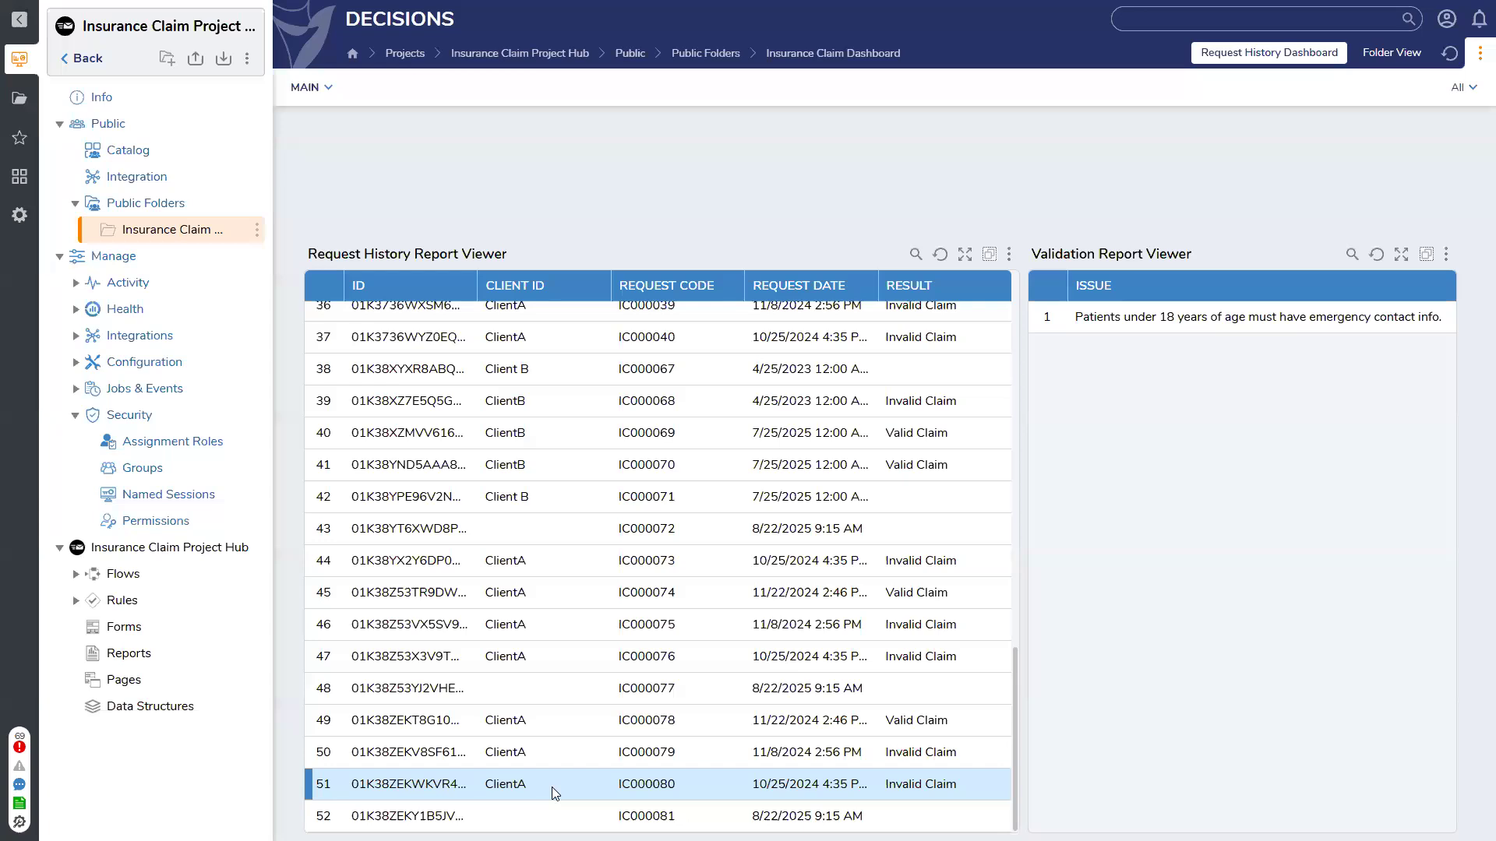
{"action": "left_click", "coordinate": [555, 754]}
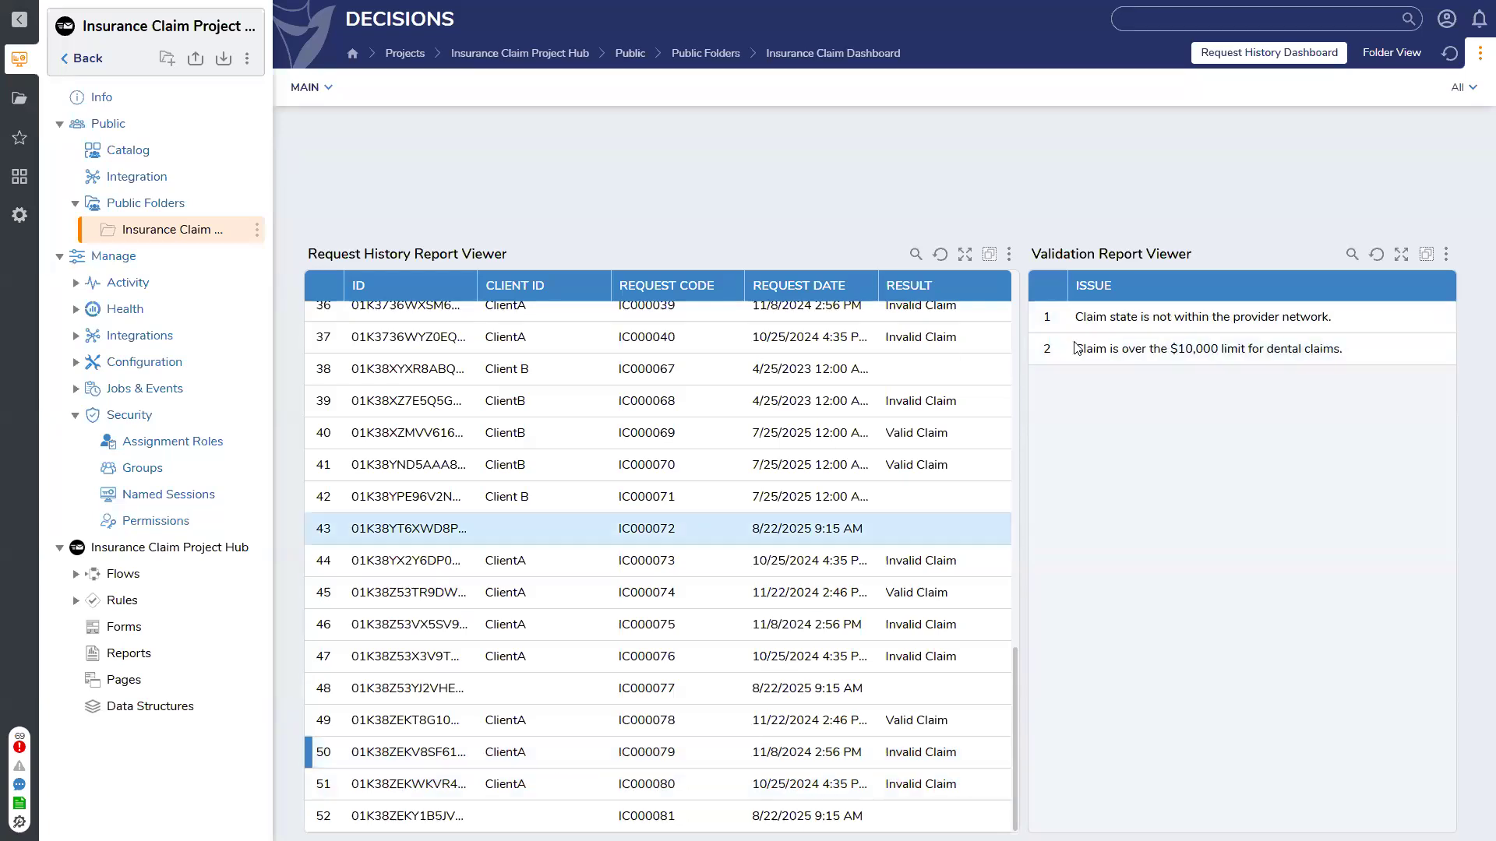
{"action": "left_click", "coordinate": [561, 654]}
{"action": "left_click", "coordinate": [566, 624]}
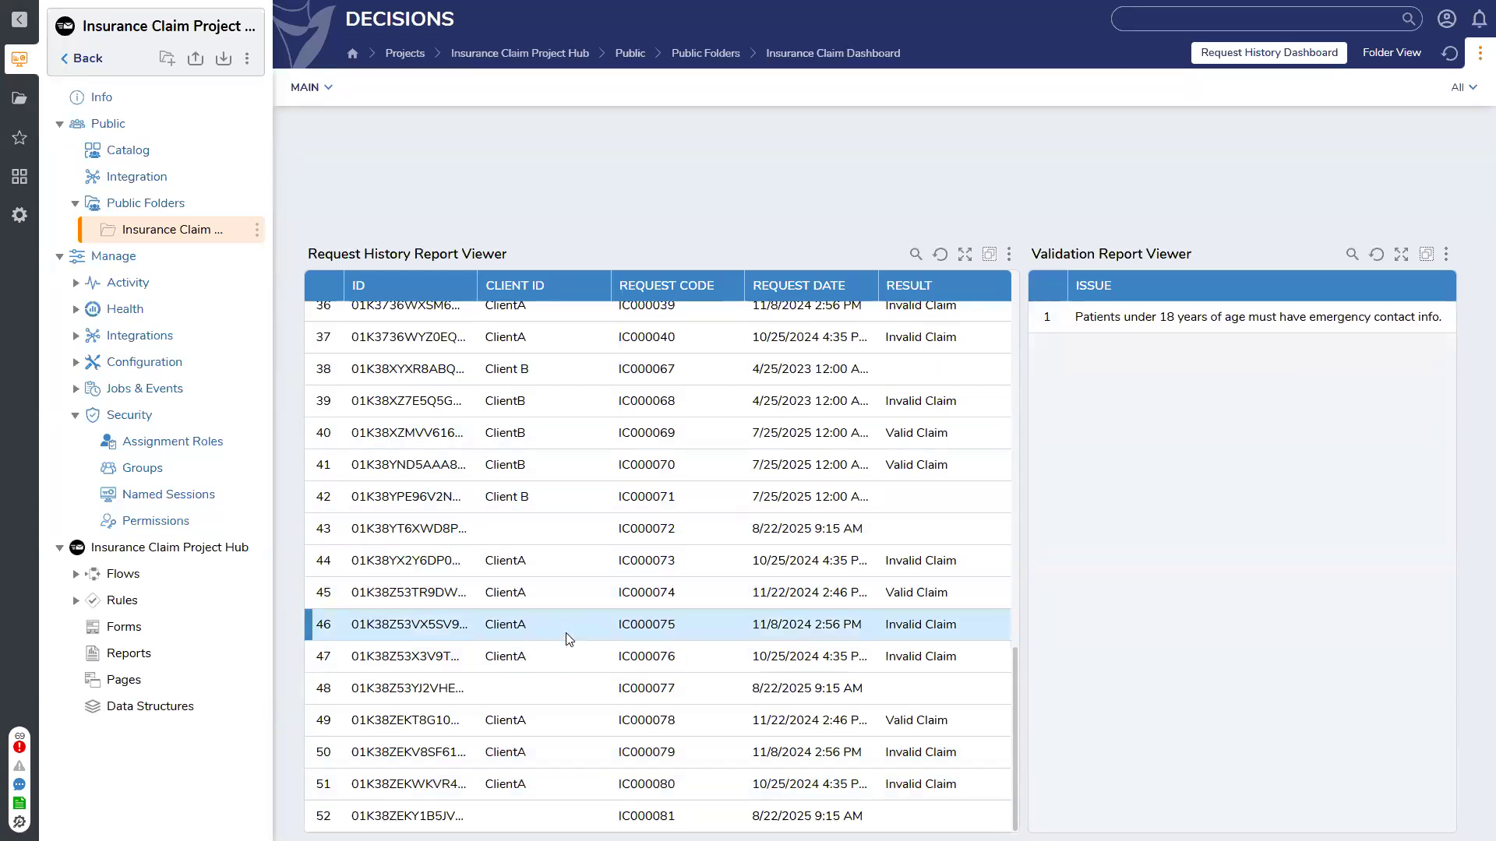
{"action": "left_click", "coordinate": [566, 590]}
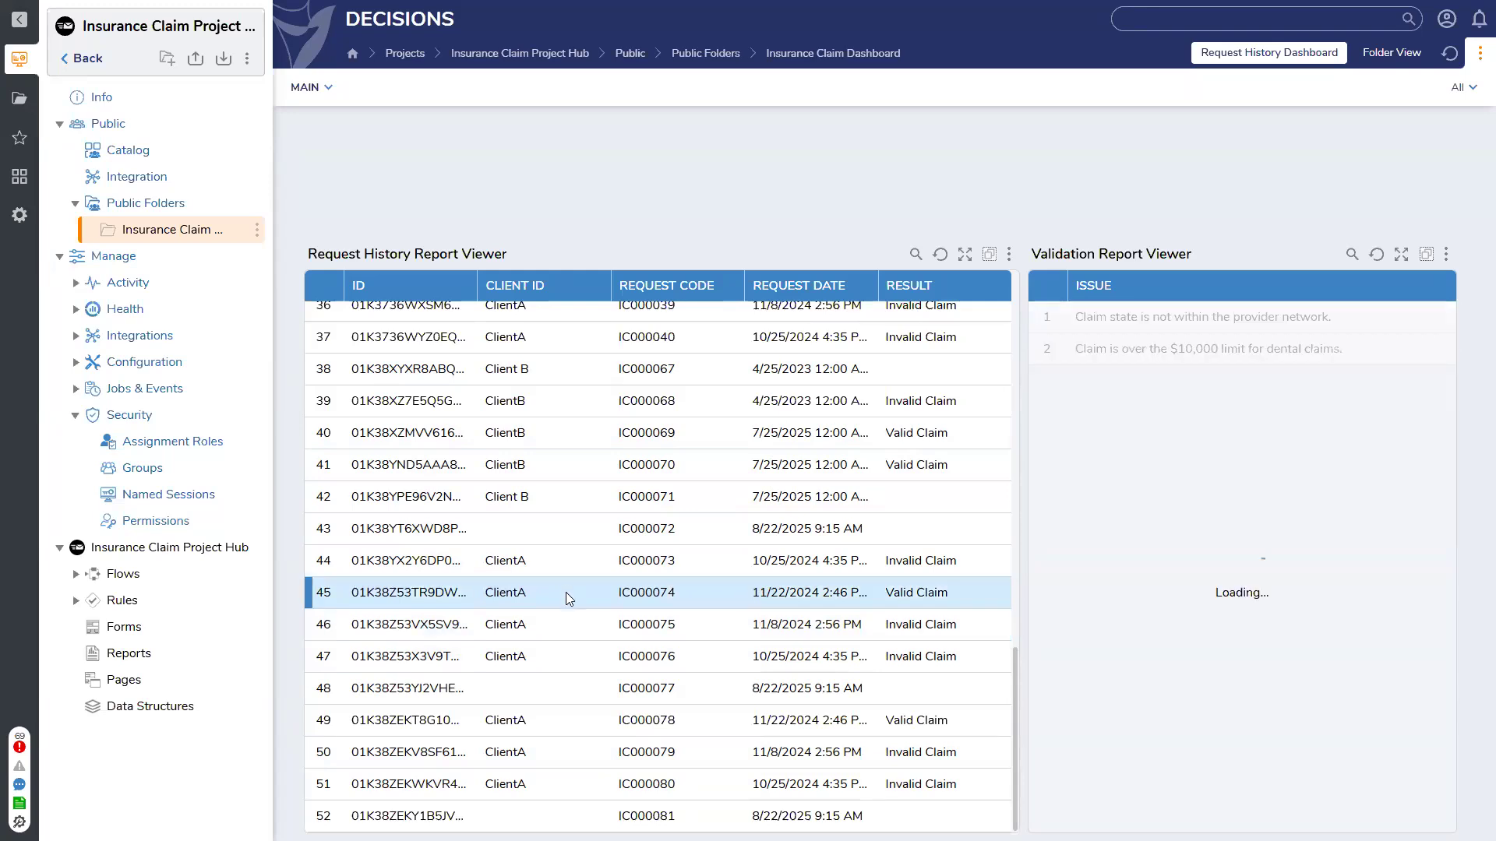
{"action": "left_click", "coordinate": [549, 557]}
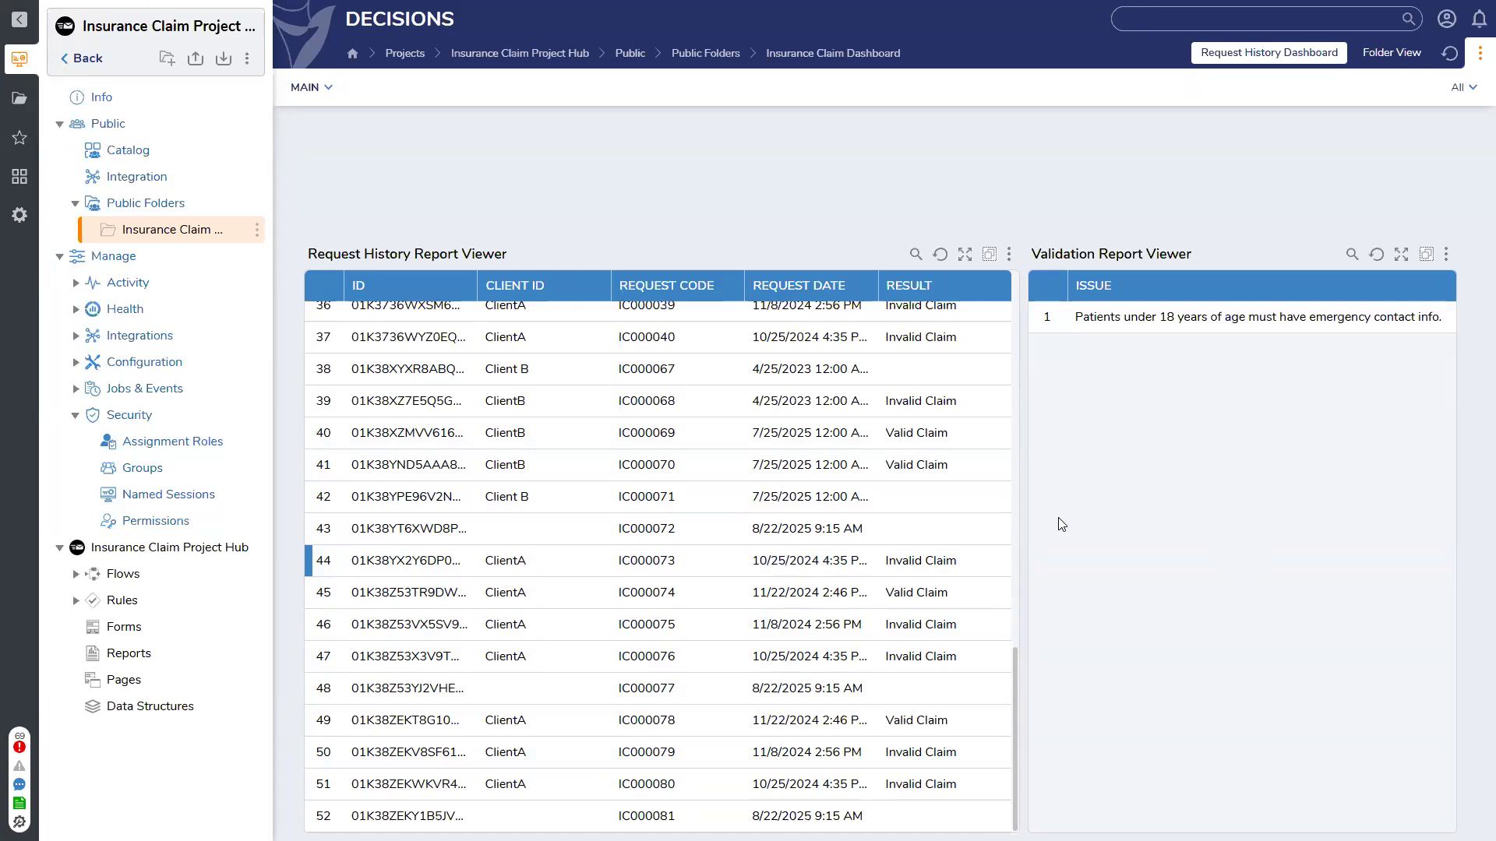
{"action": "left_click", "coordinate": [86, 59]}
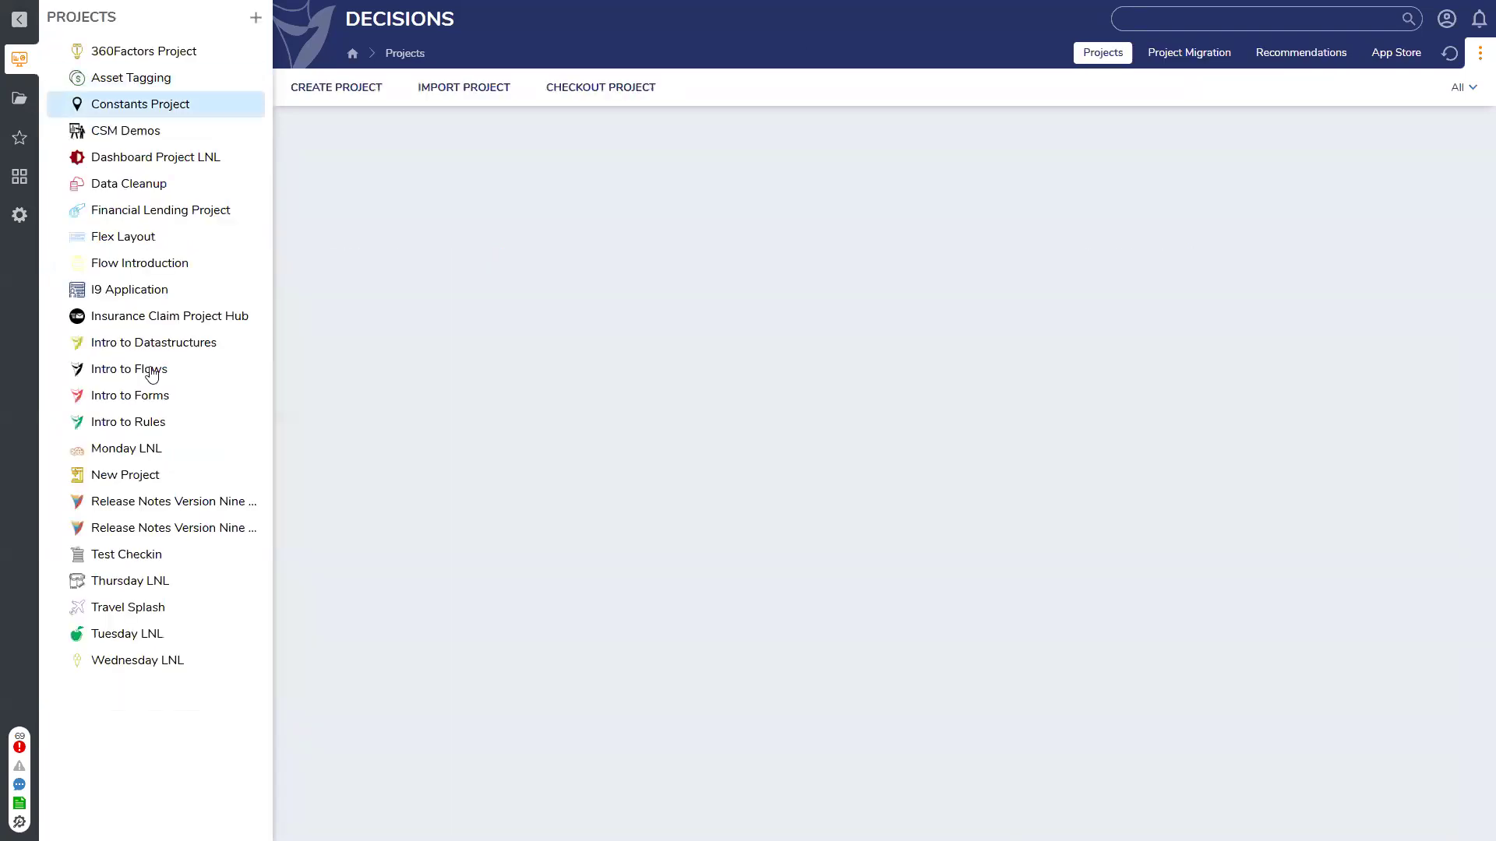
Open the Monday LNL project's entities, opening and closing Flow 1 along the way
{"action": "left_click", "coordinate": [129, 449]}
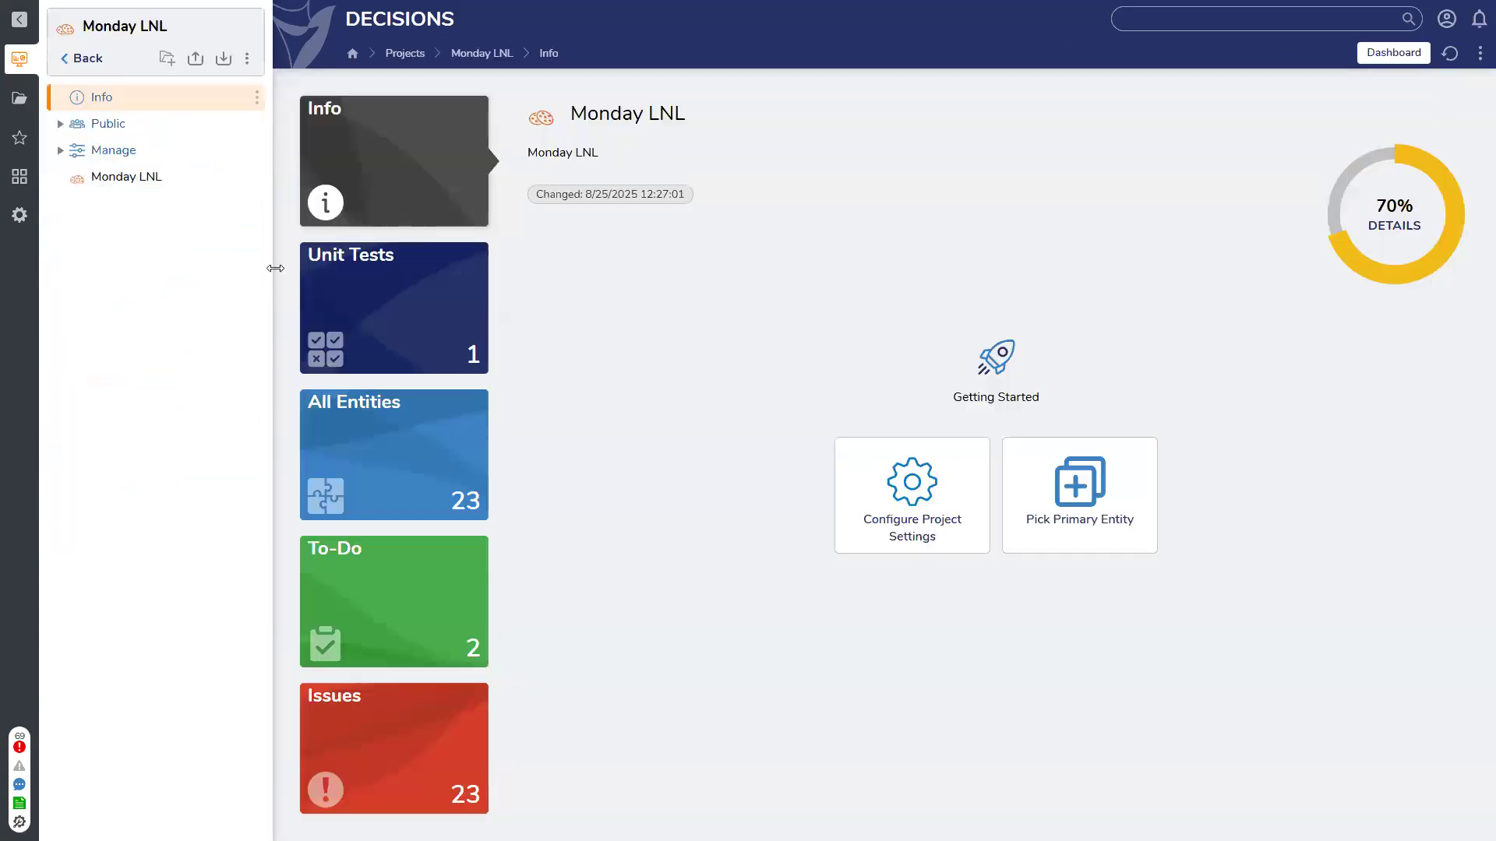
{"action": "left_click", "coordinate": [137, 179]}
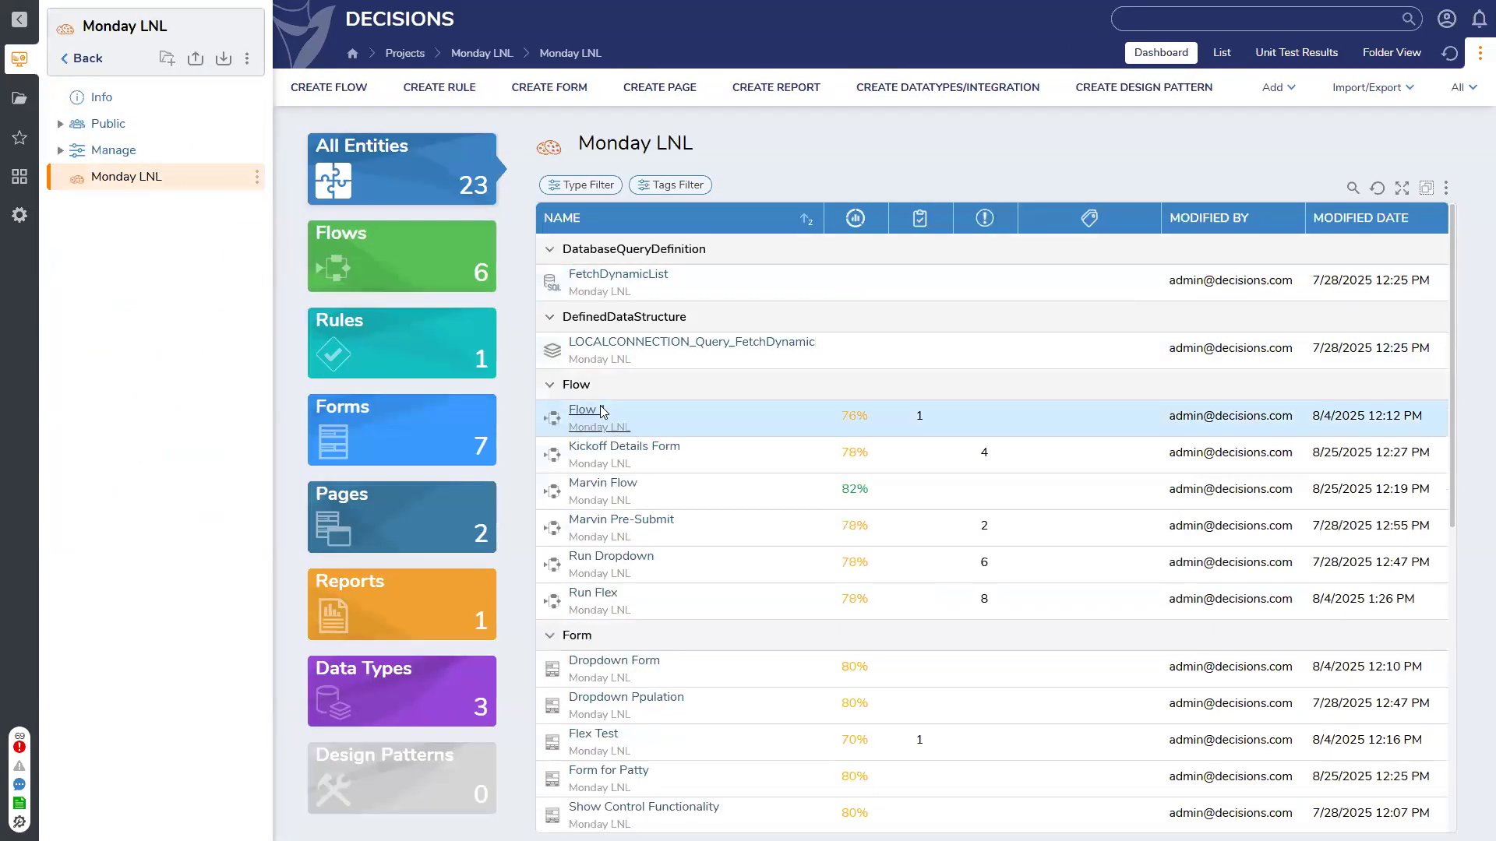
{"action": "left_click", "coordinate": [600, 410]}
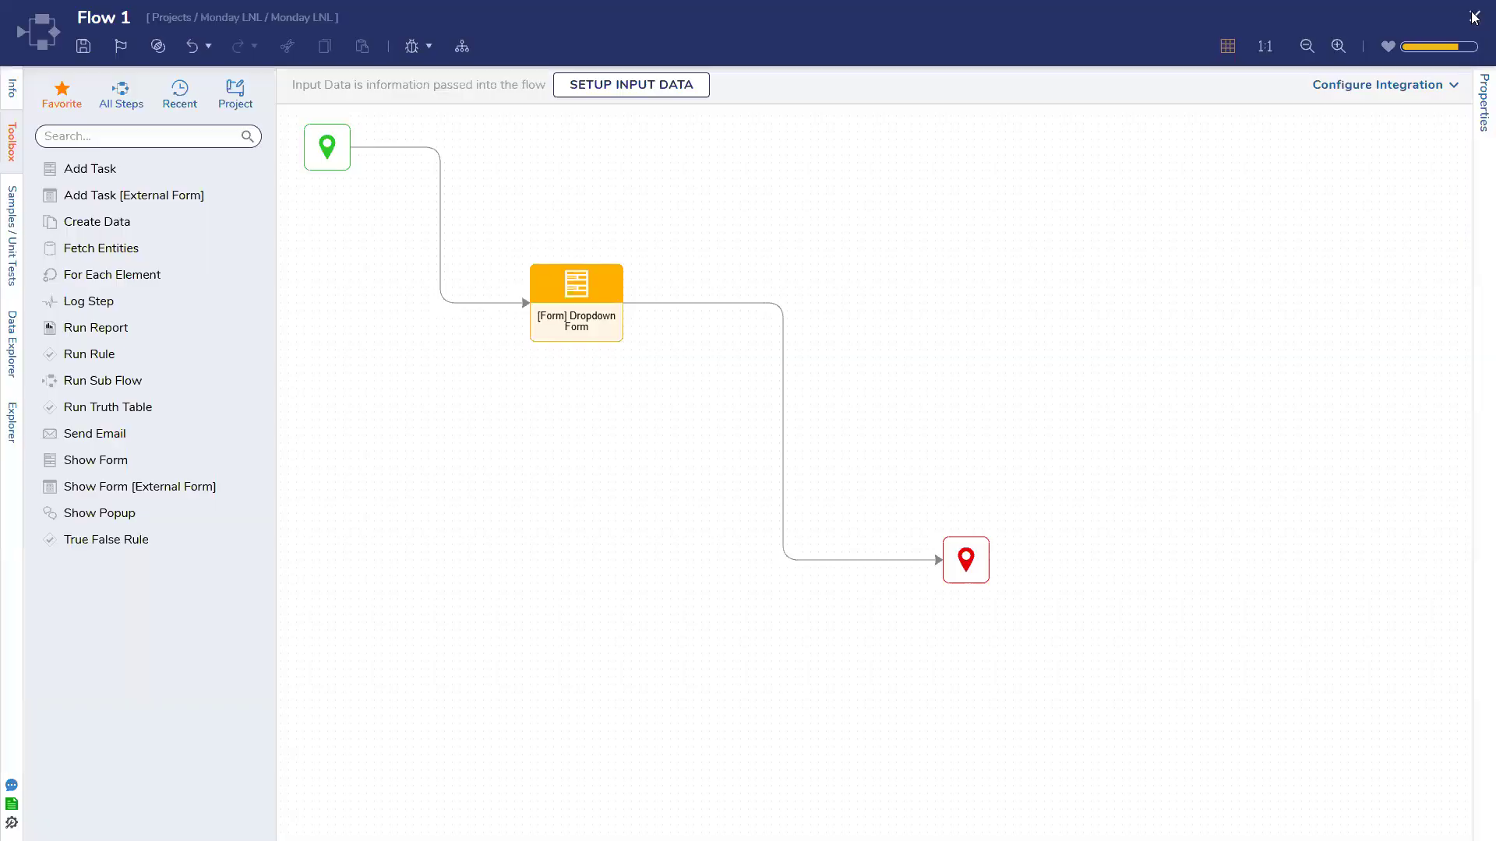
{"action": "left_click", "coordinate": [1475, 17]}
Open the Kickoff Details Form flow and show the form step's output mappings
{"action": "left_click", "coordinate": [616, 355]}
{"action": "left_click", "coordinate": [621, 366]}
{"action": "scroll", "coordinate": [1206, 648], "scroll_direction": "down", "scroll_amount": 5}
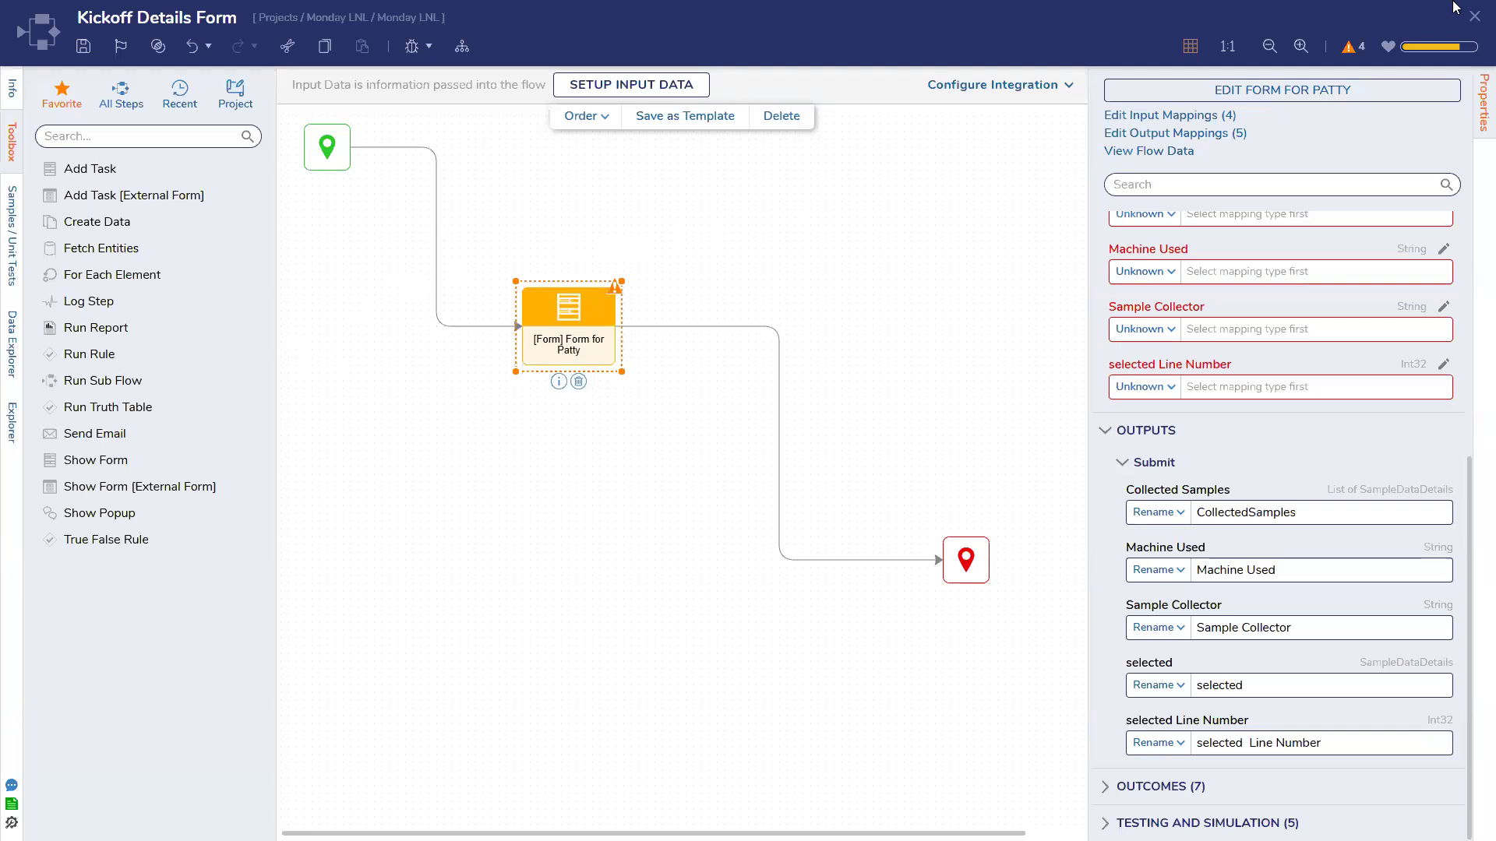
Leave the flow designer and create a new full Form-type form under the typed name
{"action": "left_click", "coordinate": [1474, 17]}
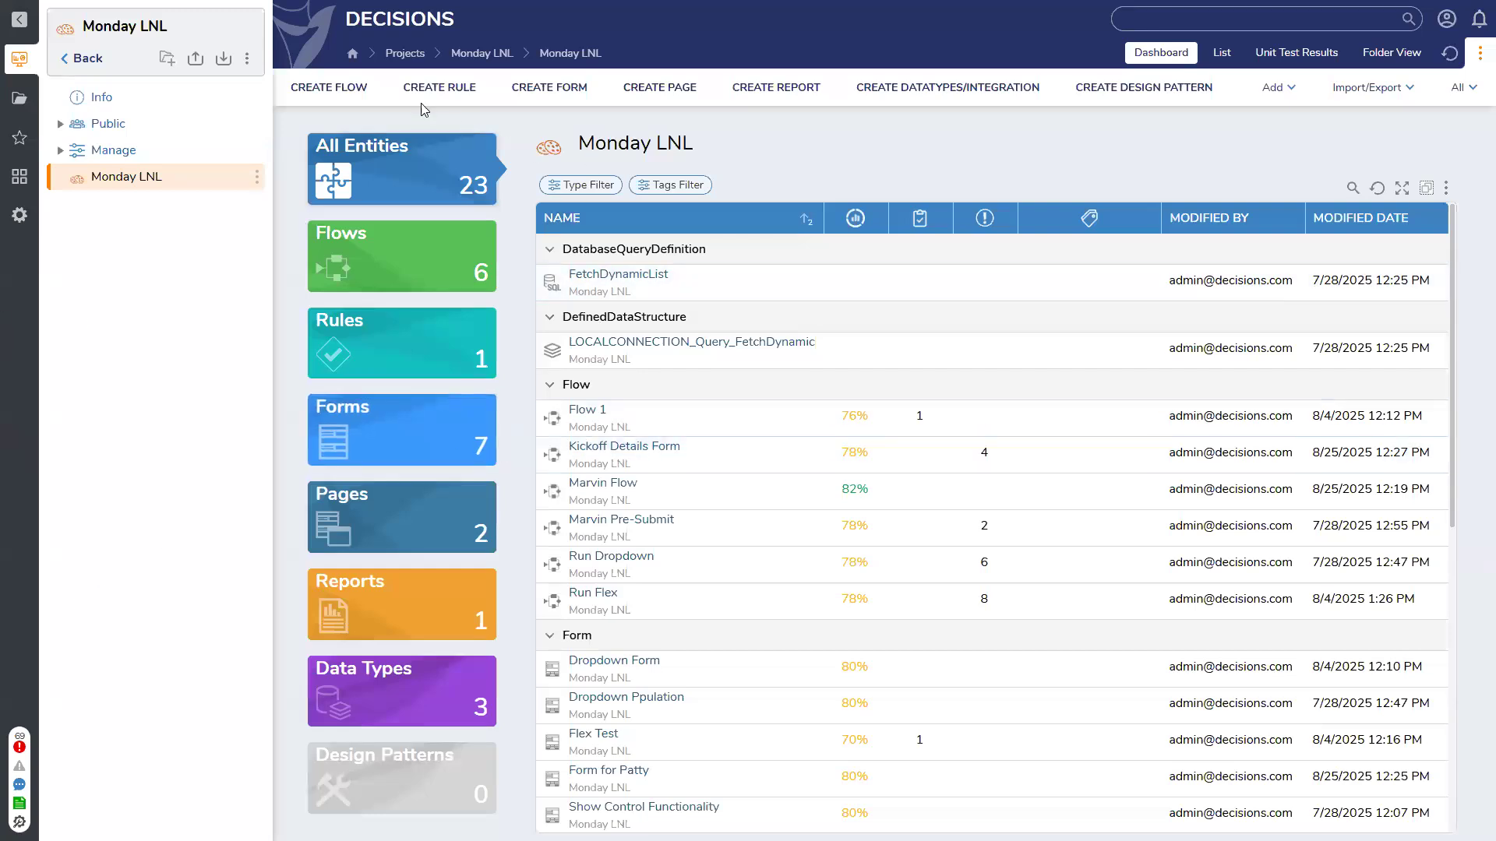
{"action": "left_click", "coordinate": [566, 91]}
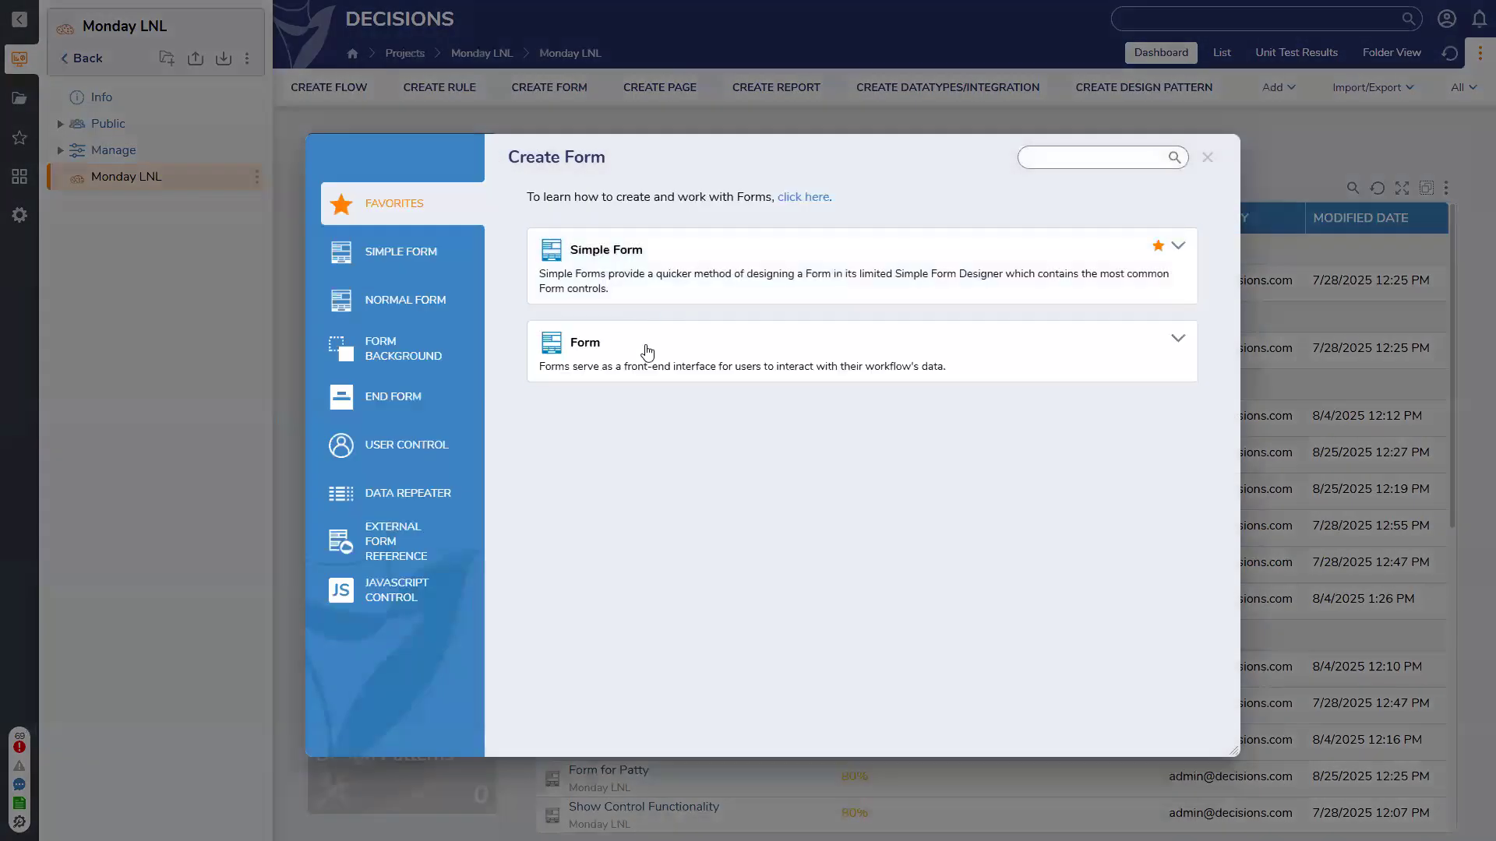
{"action": "left_click", "coordinate": [645, 348]}
{"action": "type", "text": "Jan Form"}
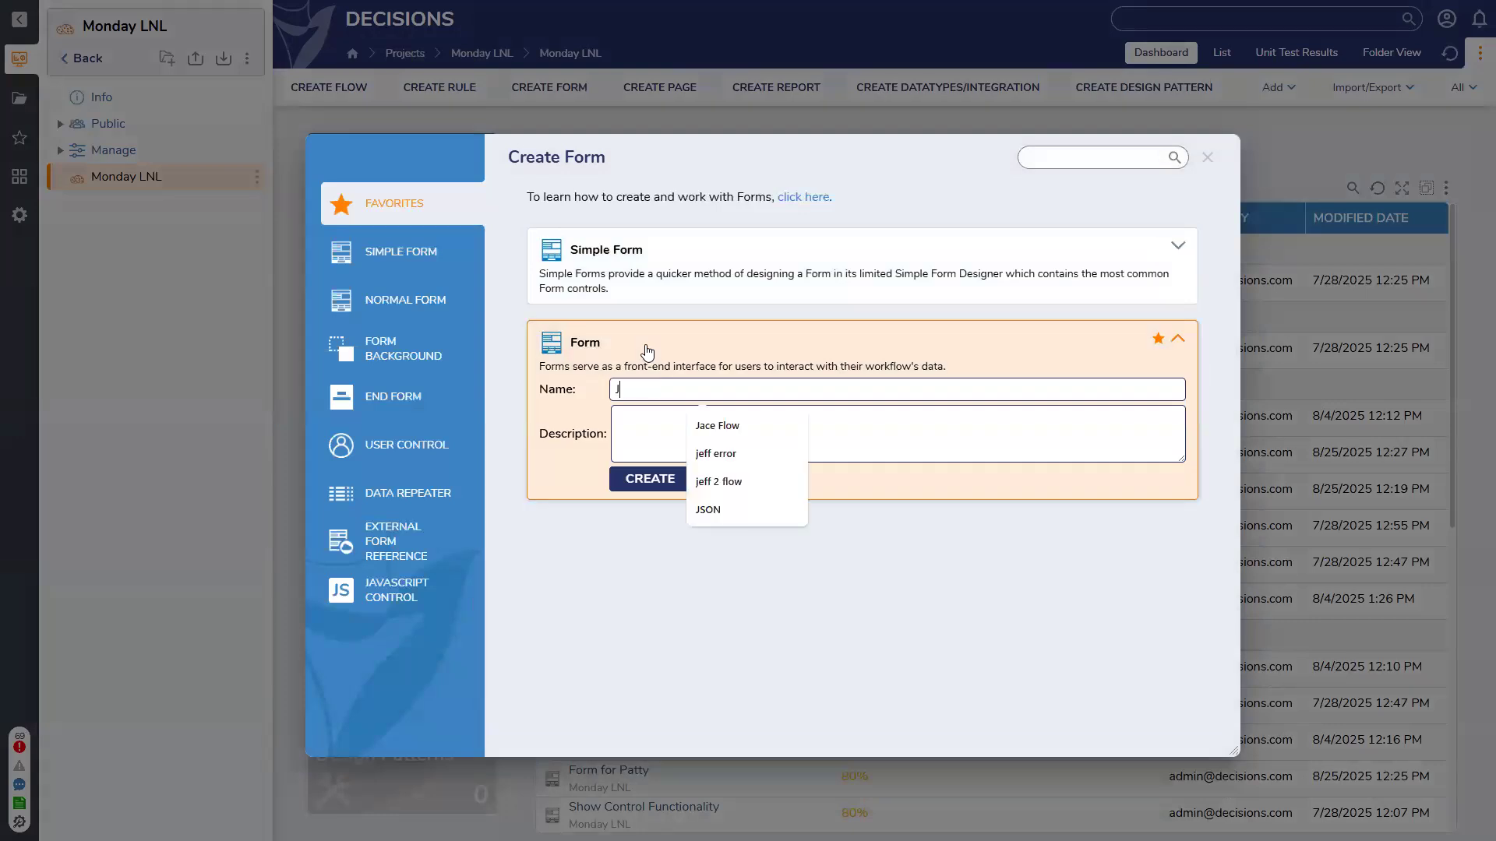
{"action": "key", "text": "Return"}
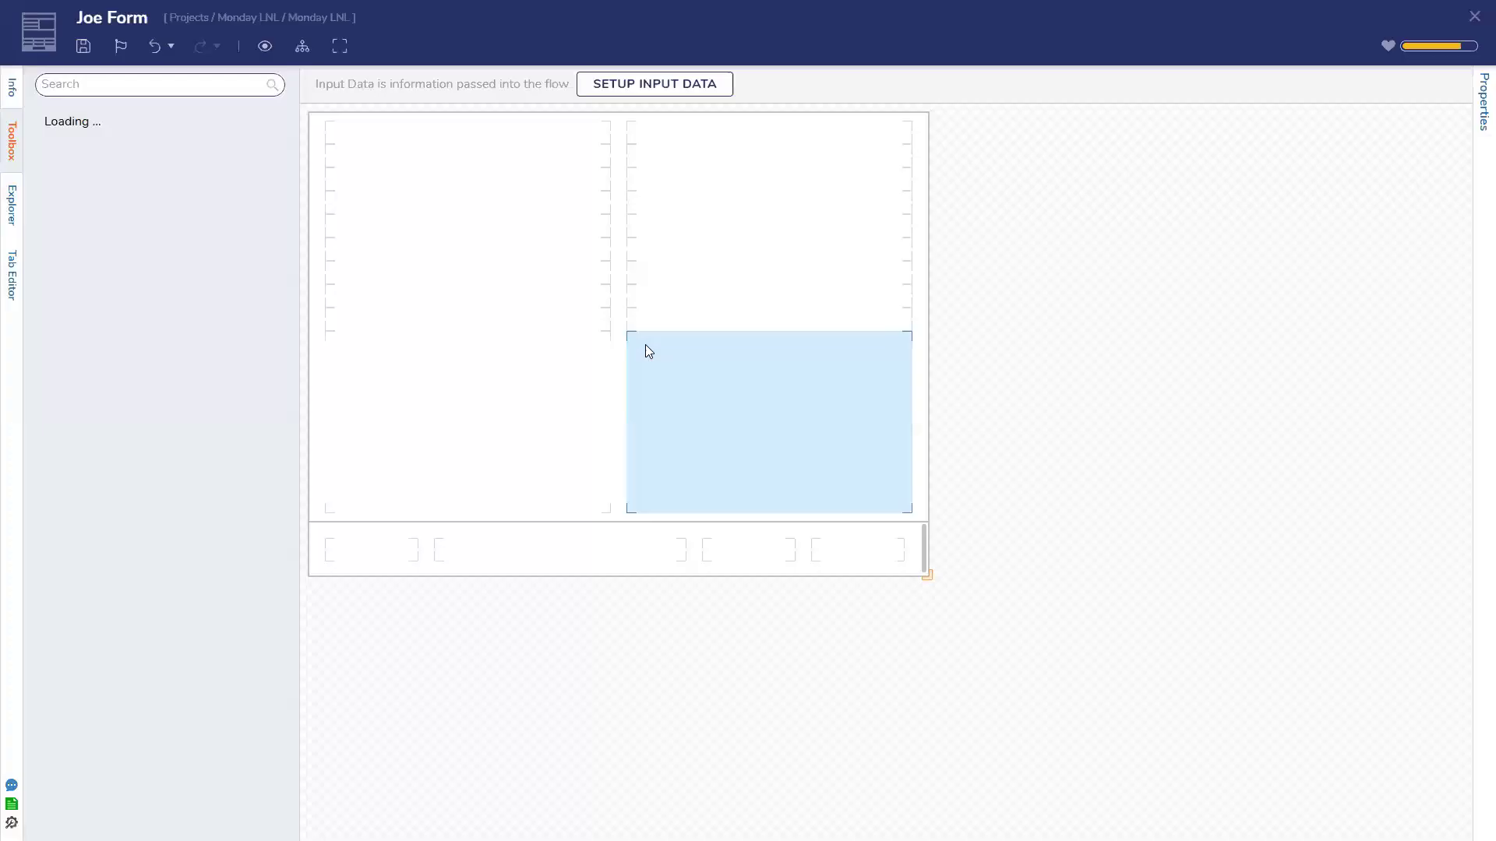
Drop a Check Box into the form's lower-left cell with data name 'Checkbox'
{"action": "left_click_drag", "start_coordinate": [405, 360], "coordinate": [424, 390]}
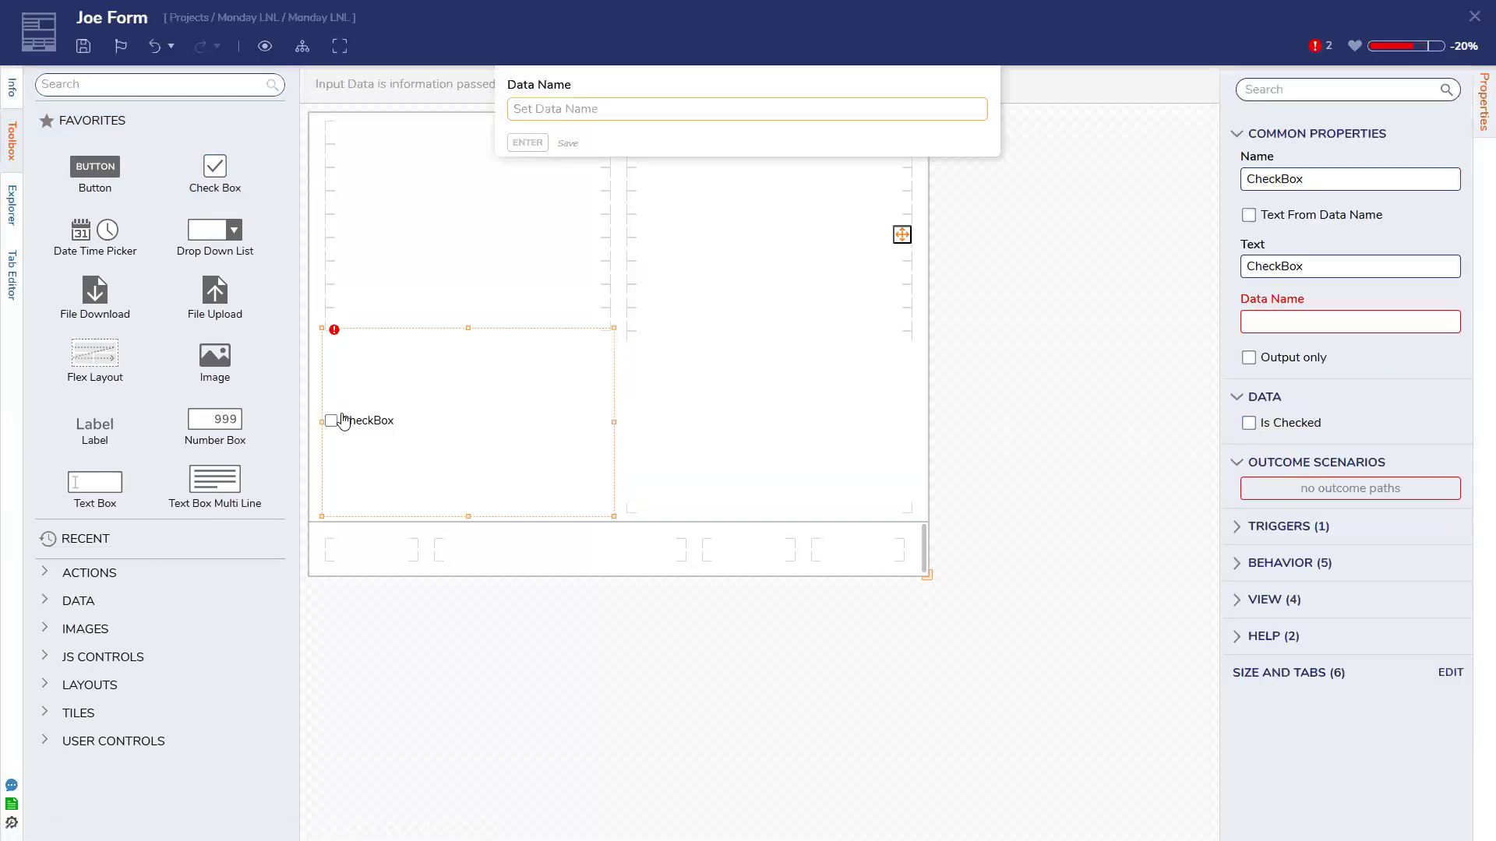
{"action": "type", "text": "Checkbox"}
{"action": "key", "text": "Return"}
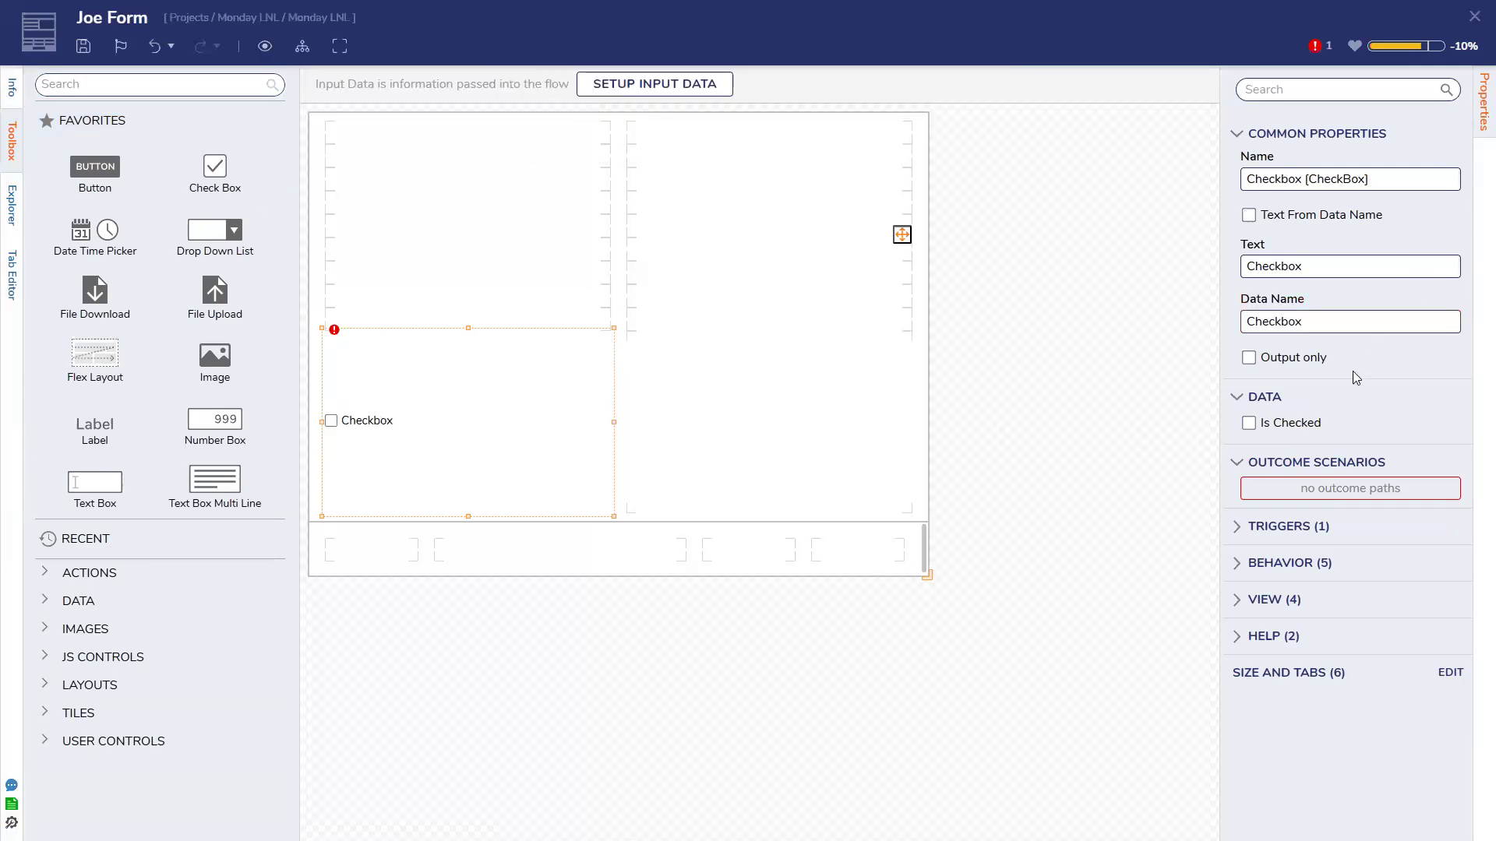
{"action": "left_click", "coordinate": [1270, 568]}
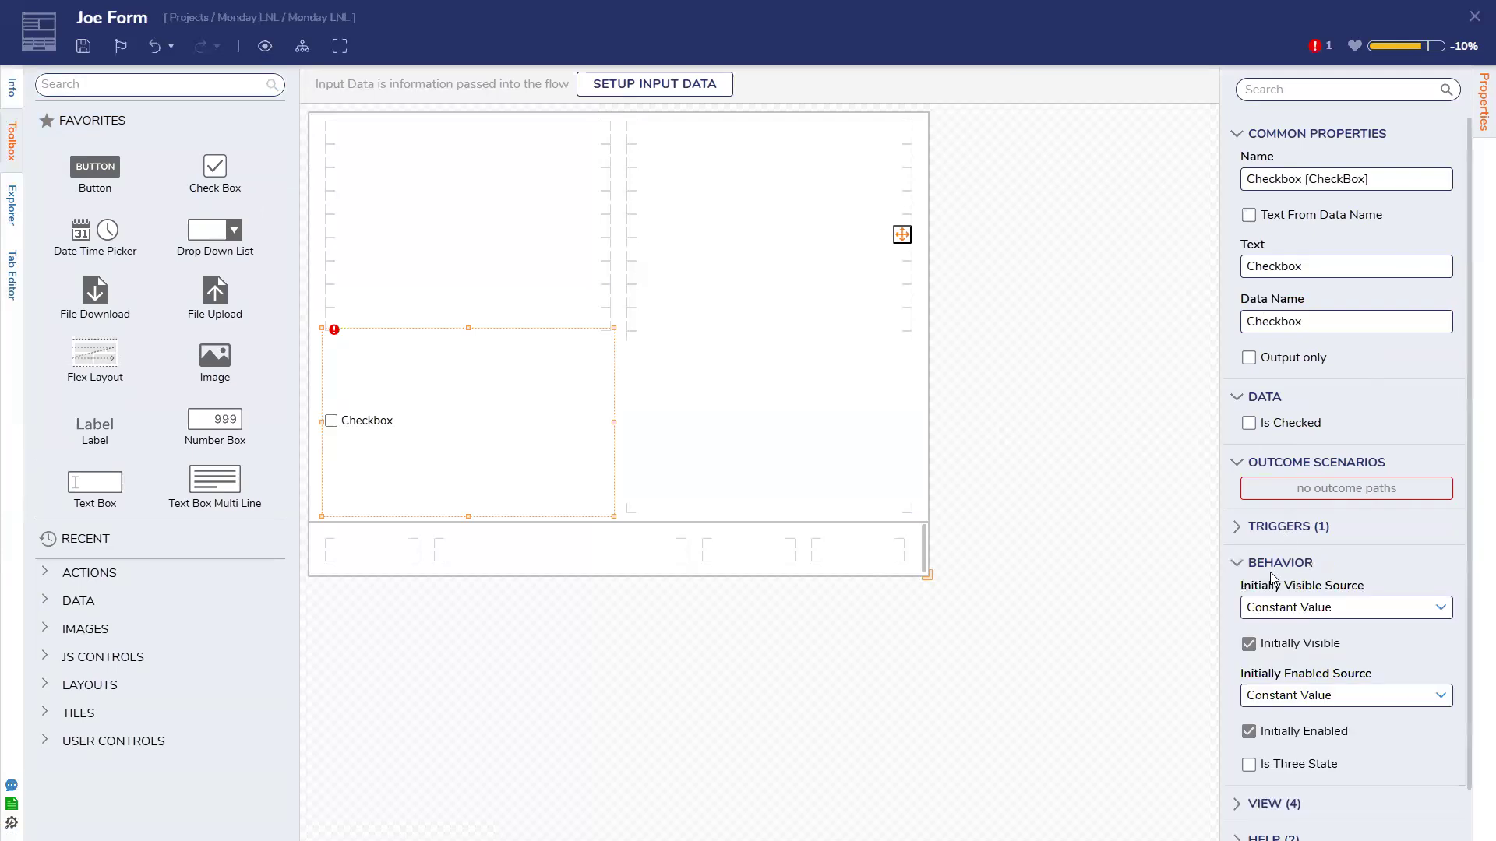
{"action": "scroll", "coordinate": [1271, 577], "scroll_direction": "down", "scroll_amount": 1}
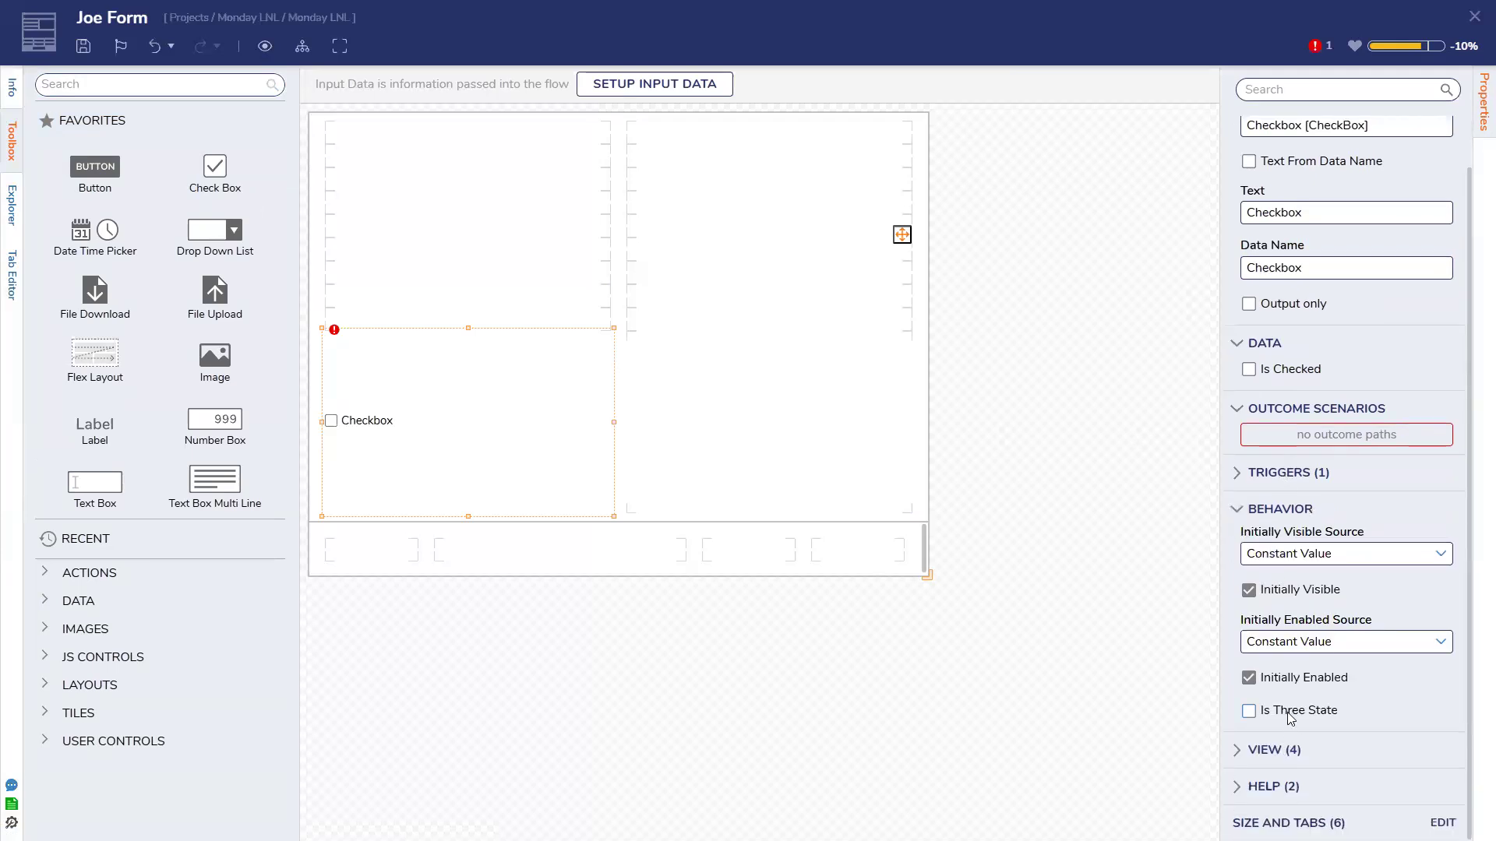
Turn off Use Form Font and set the checkbox label's font size to 45 px
{"action": "left_click", "coordinate": [1271, 750]}
{"action": "scroll", "coordinate": [1272, 750], "scroll_direction": "down", "scroll_amount": 4}
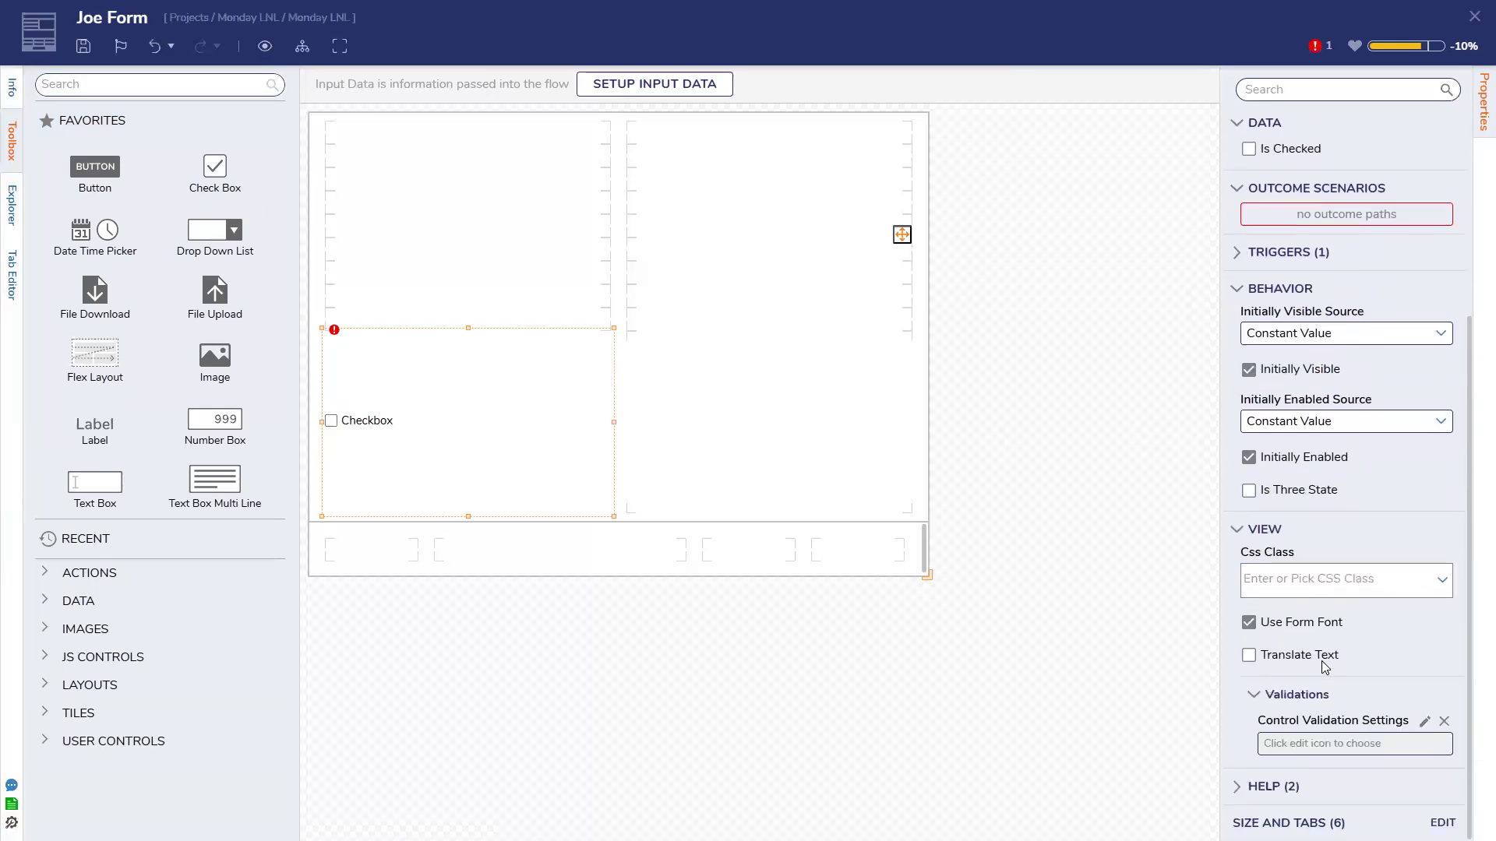
{"action": "left_click", "coordinate": [1350, 619]}
{"action": "left_click", "coordinate": [1424, 652]}
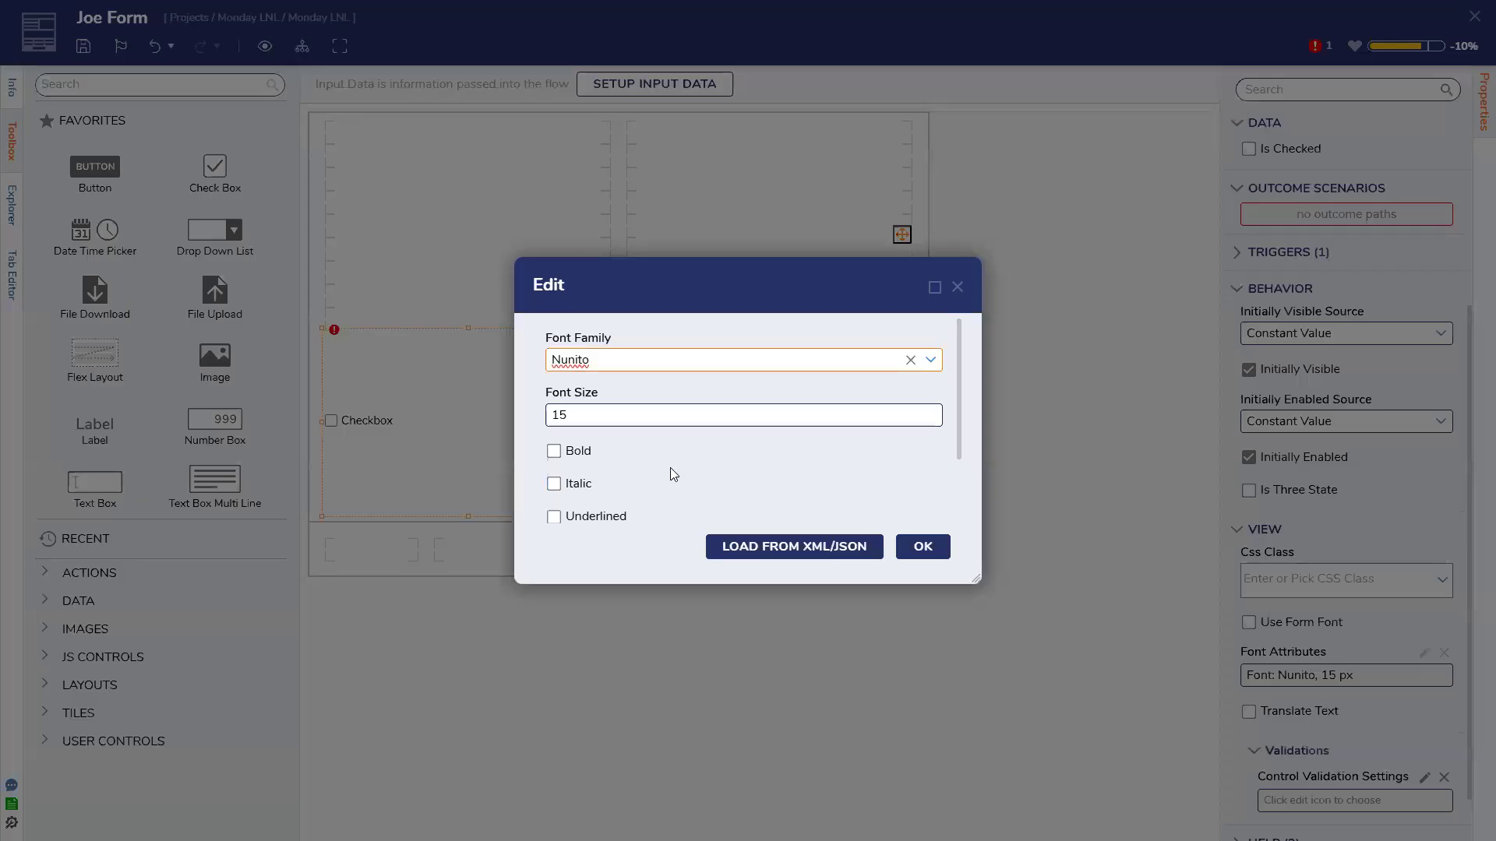
{"action": "scroll", "coordinate": [670, 467], "scroll_direction": "down", "scroll_amount": 2}
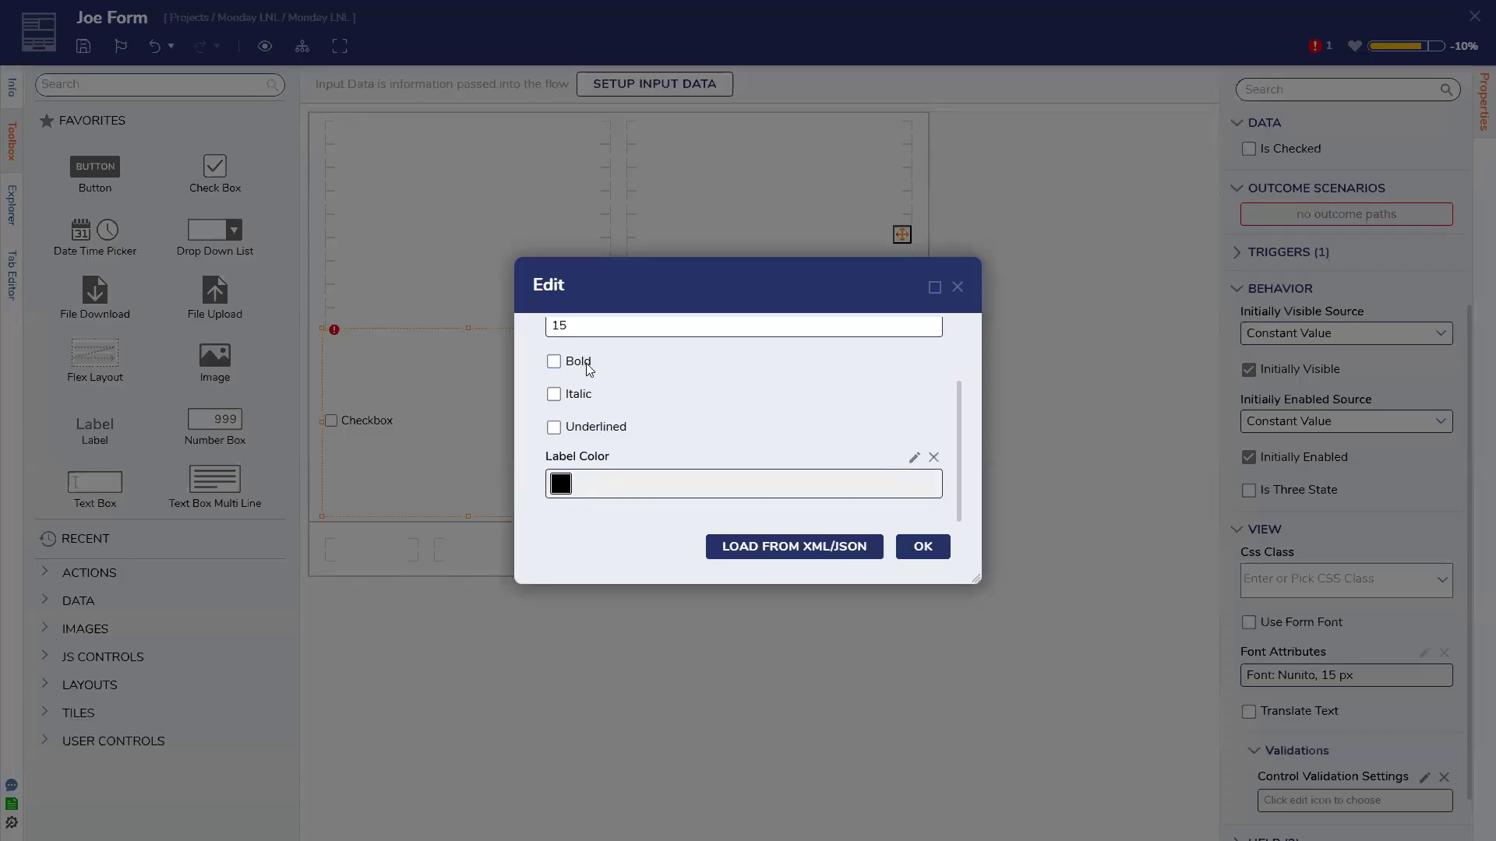
{"action": "scroll", "coordinate": [608, 403], "scroll_direction": "up", "scroll_amount": 2}
{"action": "key", "text": "Tab"}
{"action": "type", "text": "45"}
{"action": "left_click", "coordinate": [922, 546]}
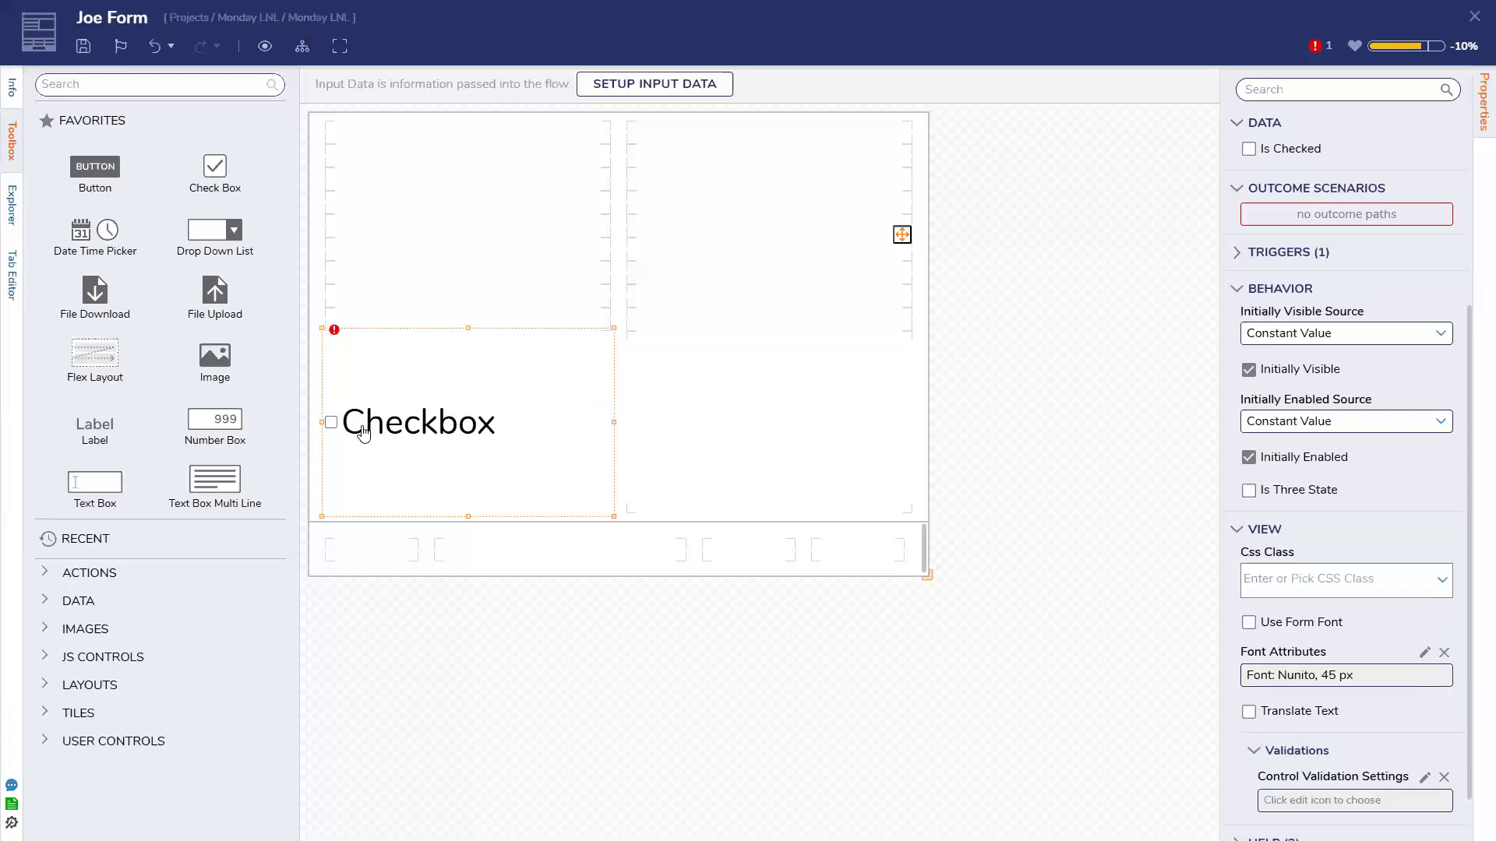
Check the checkbox's outcome paths, which are empty, and begin saving the form
{"action": "scroll", "coordinate": [1270, 662], "scroll_direction": "down", "scroll_amount": 1}
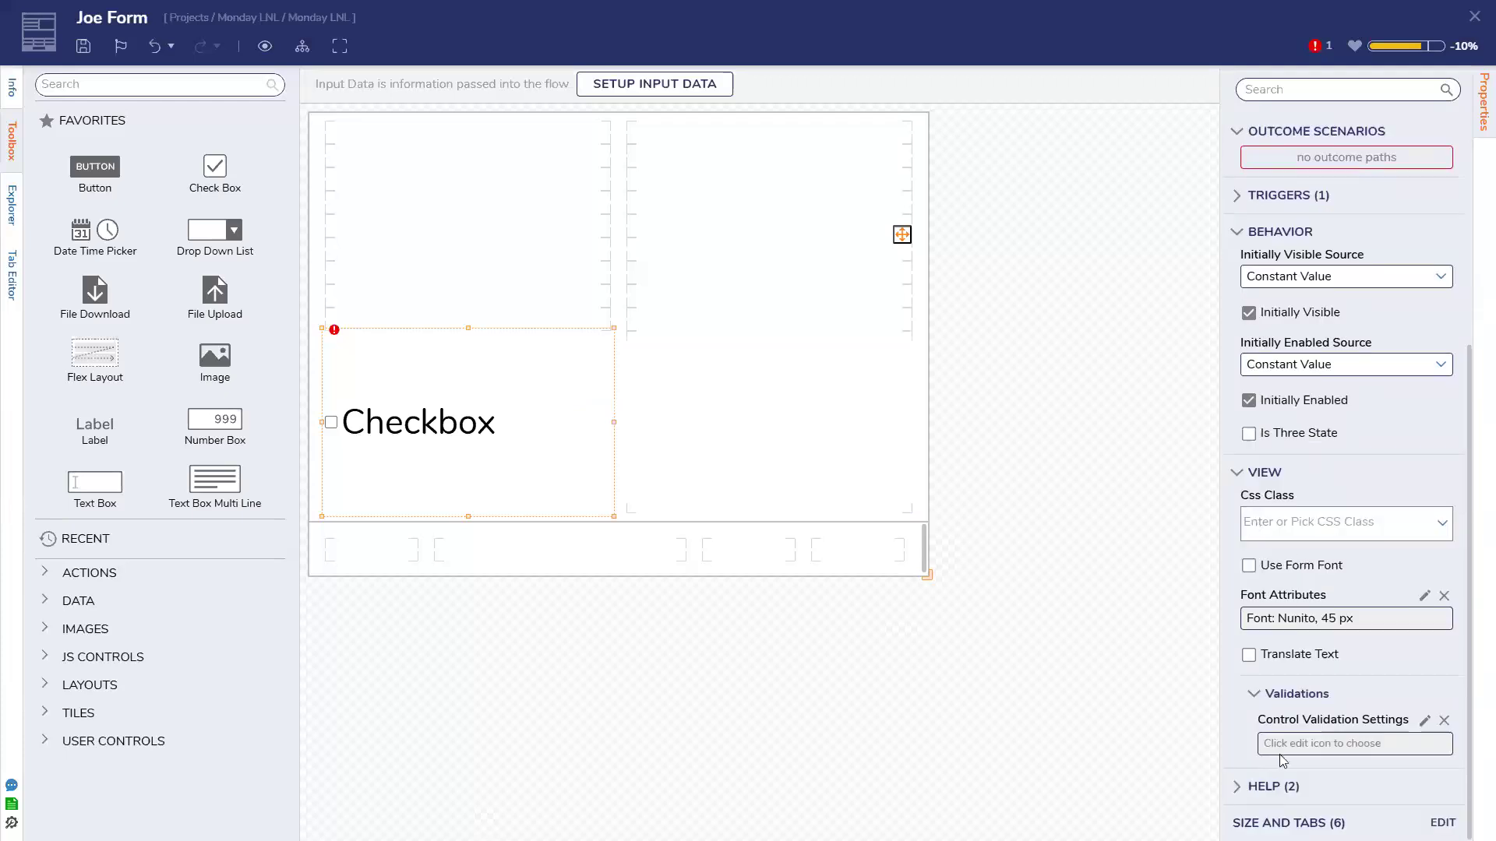
{"action": "scroll", "coordinate": [1256, 791], "scroll_direction": "up", "scroll_amount": 4}
{"action": "scroll", "coordinate": [1257, 791], "scroll_direction": "up", "scroll_amount": 2}
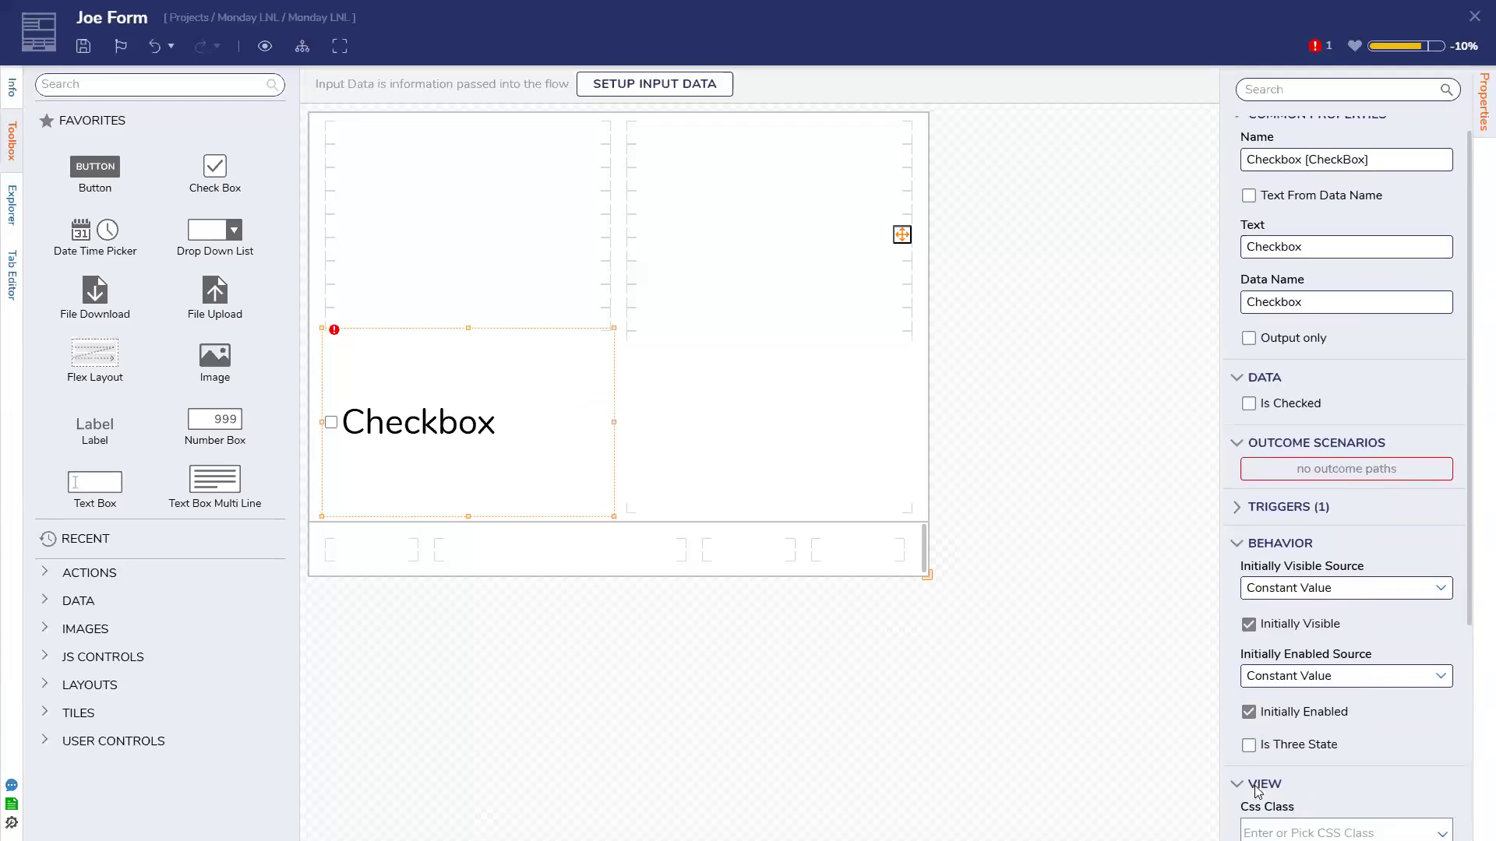
{"action": "left_click", "coordinate": [1317, 505]}
{"action": "left_click", "coordinate": [437, 451]}
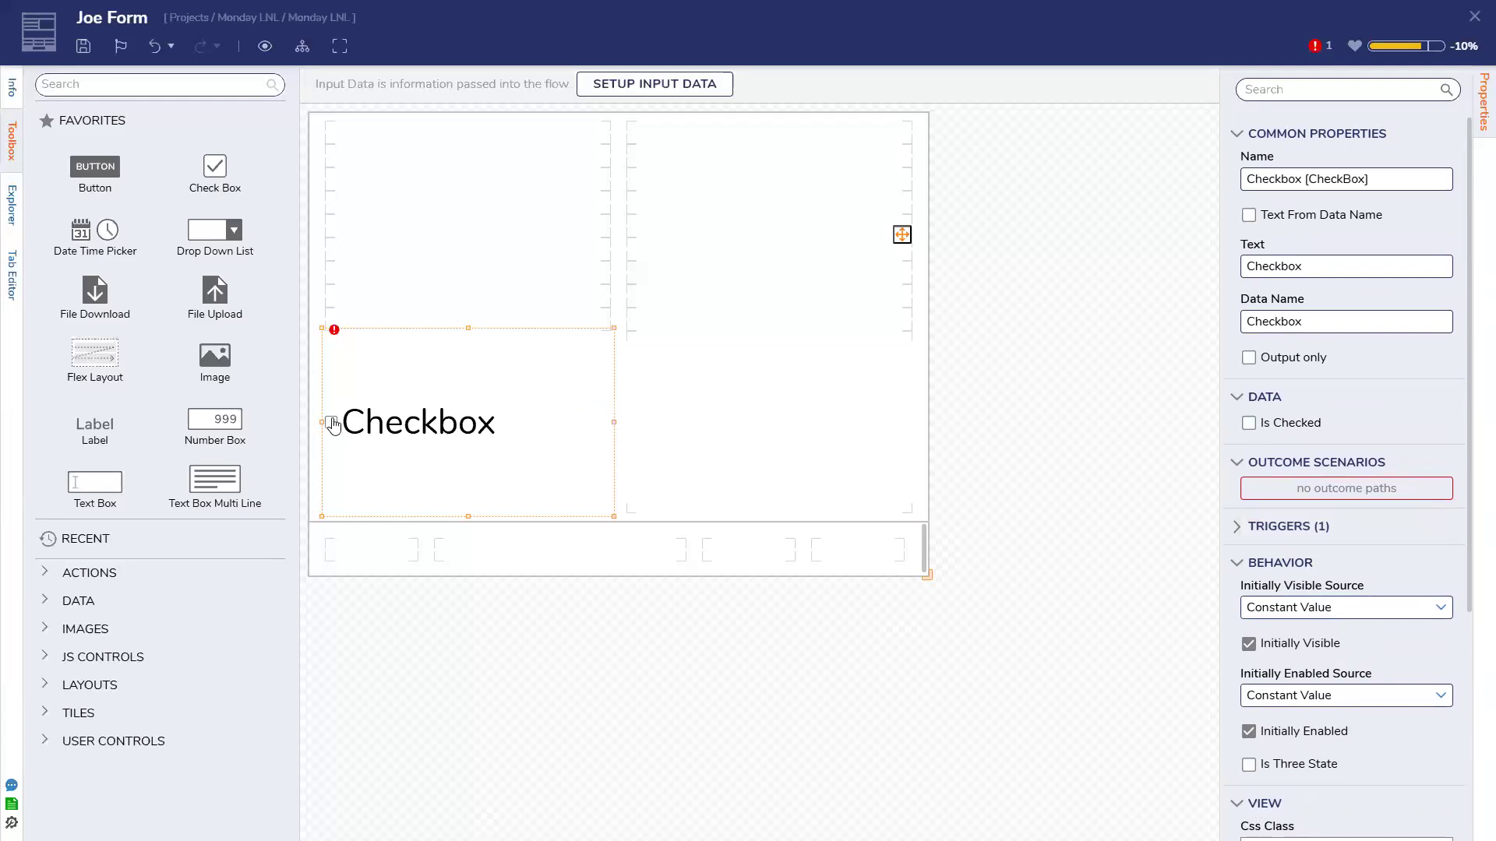
{"action": "left_click", "coordinate": [83, 46]}
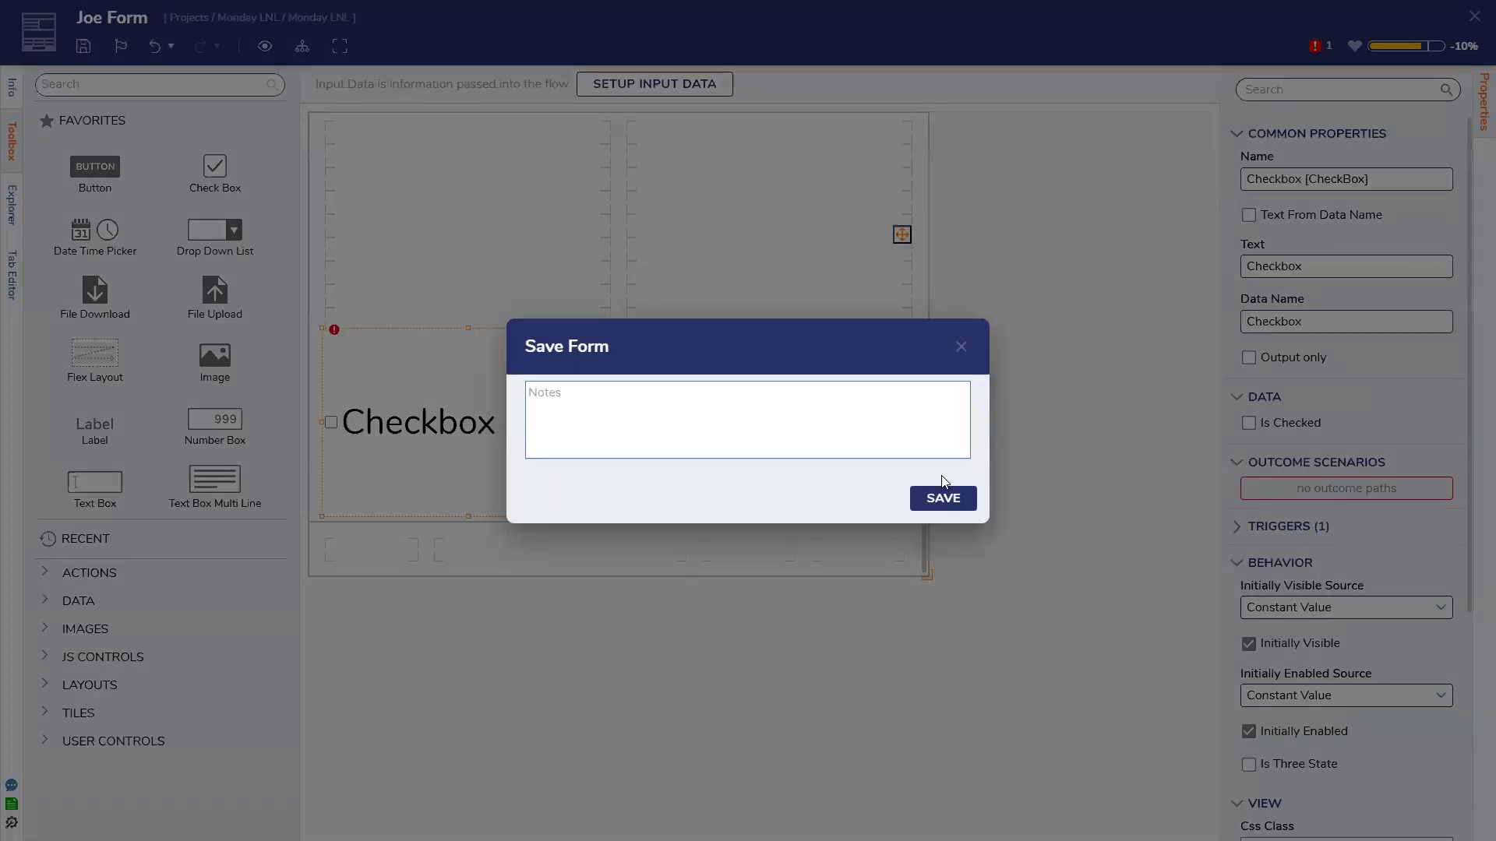
Save the form, collapse the Behavior section, and exit the browser's full-screen mode
{"action": "left_click", "coordinate": [947, 499]}
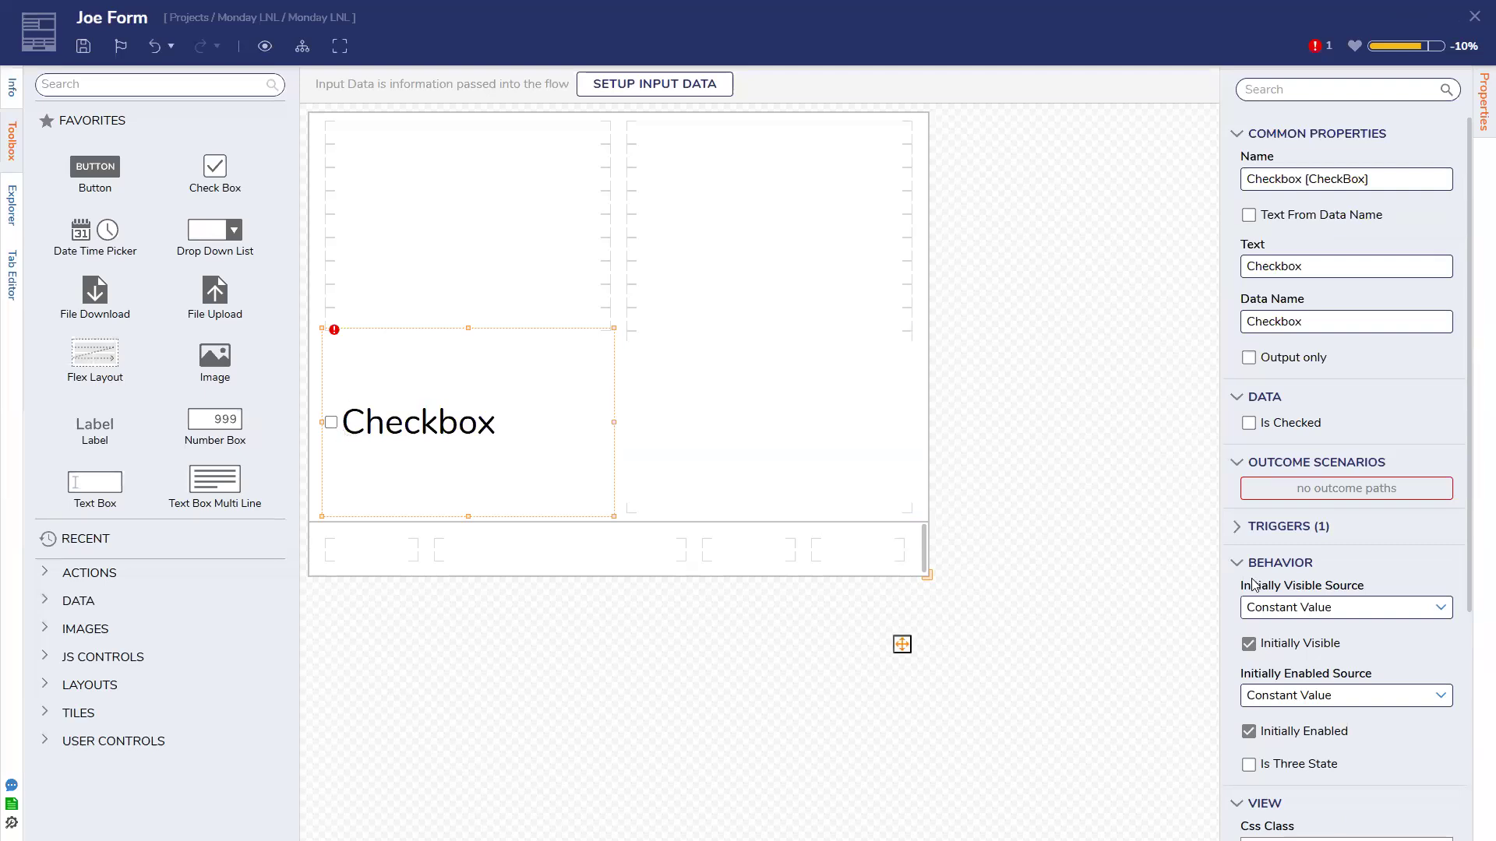
{"action": "left_click", "coordinate": [1314, 555]}
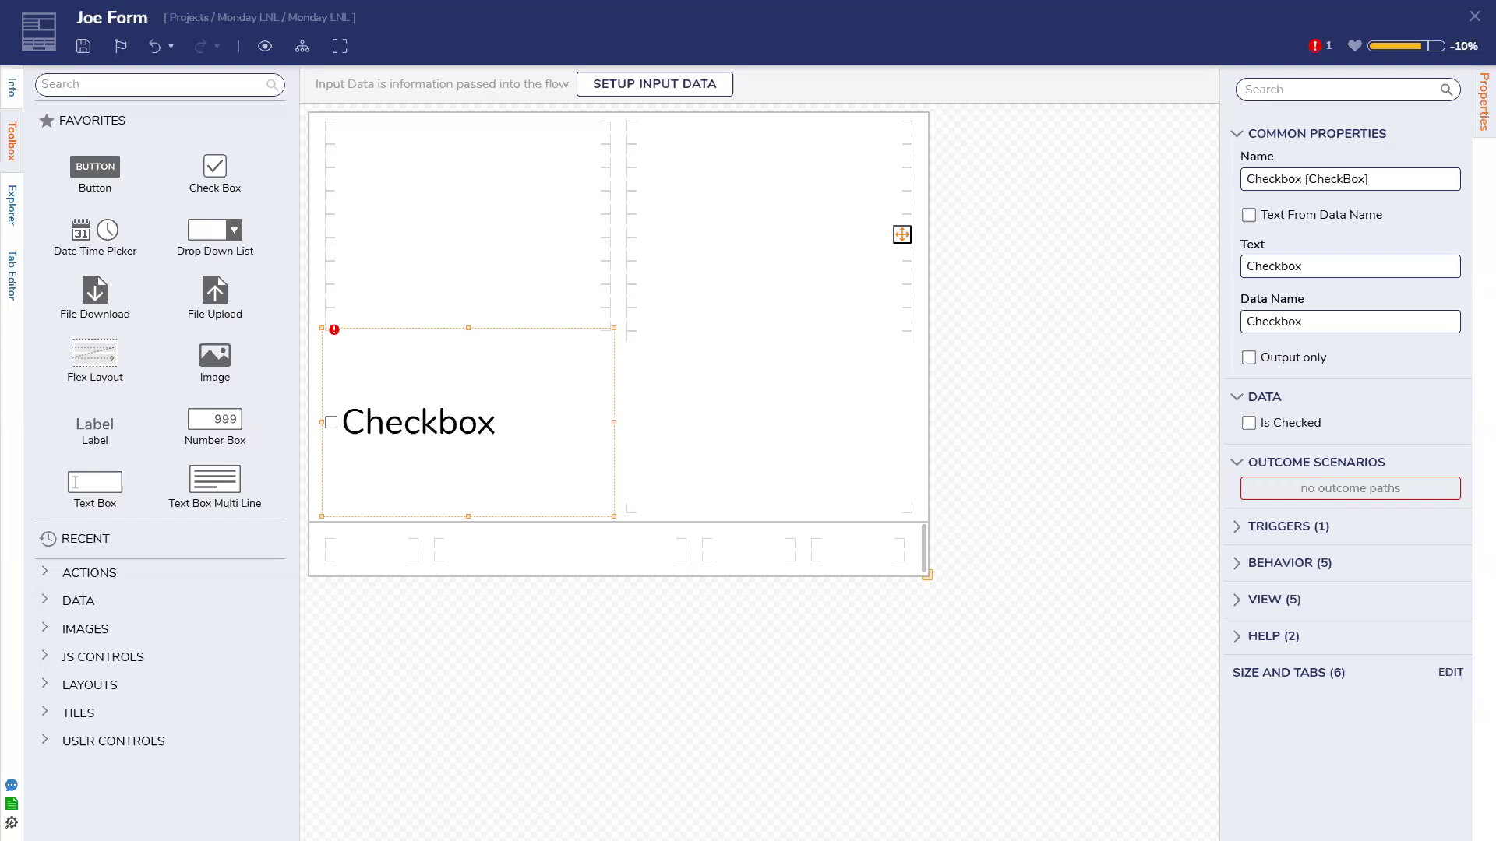
{"action": "mouse_move", "coordinate": [892, 7]}
{"action": "left_click", "coordinate": [750, 54]}
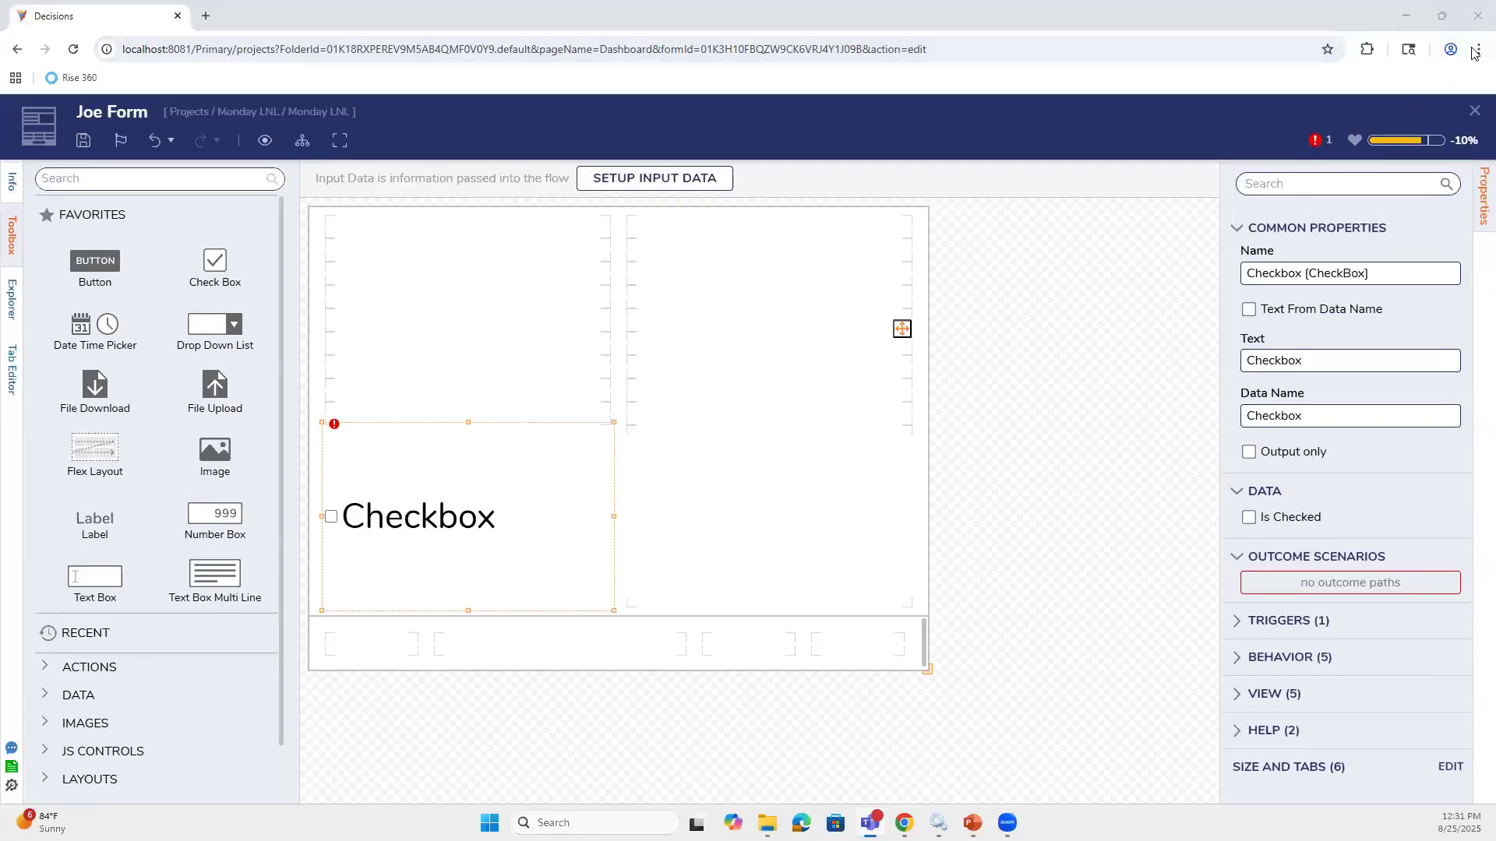
Open Chrome DevTools and inspect the checkbox's designerControl element and its styles
{"action": "left_click", "coordinate": [1248, 90]}
{"action": "key", "text": "F12"}
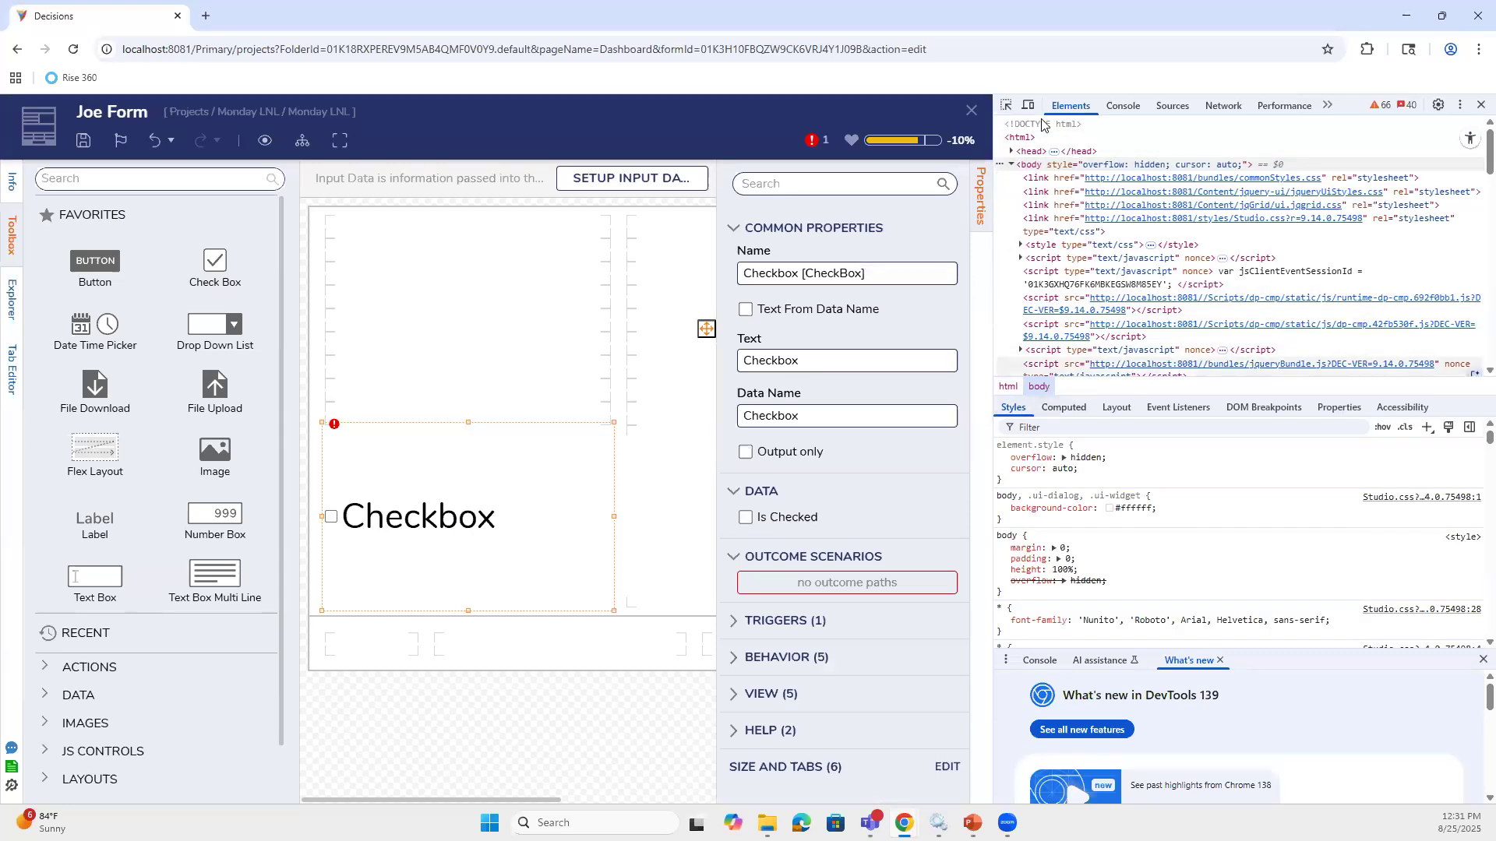
{"action": "left_click", "coordinate": [1005, 104]}
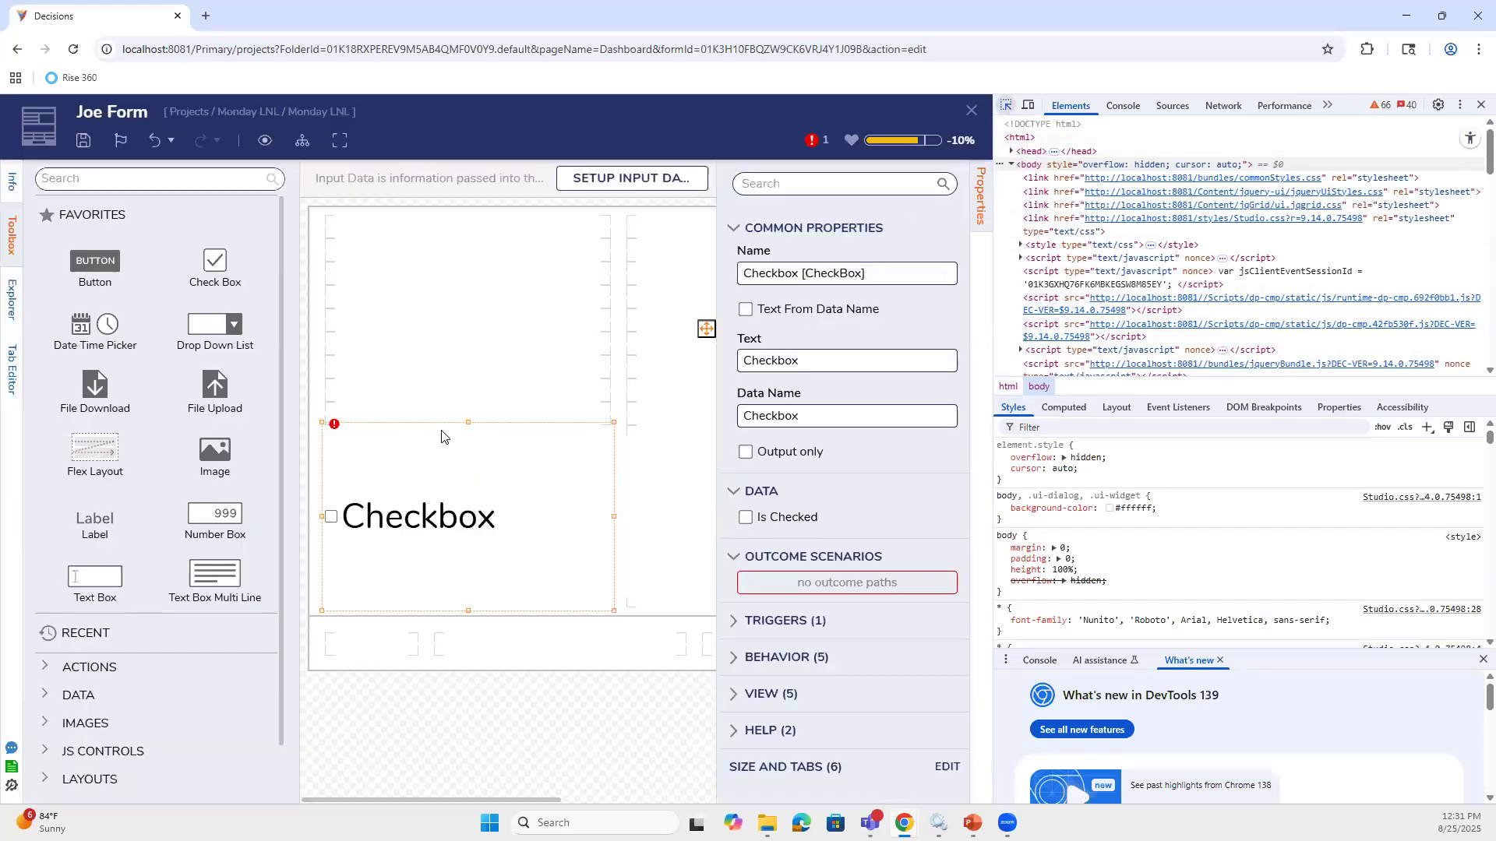
{"action": "left_click", "coordinate": [331, 522]}
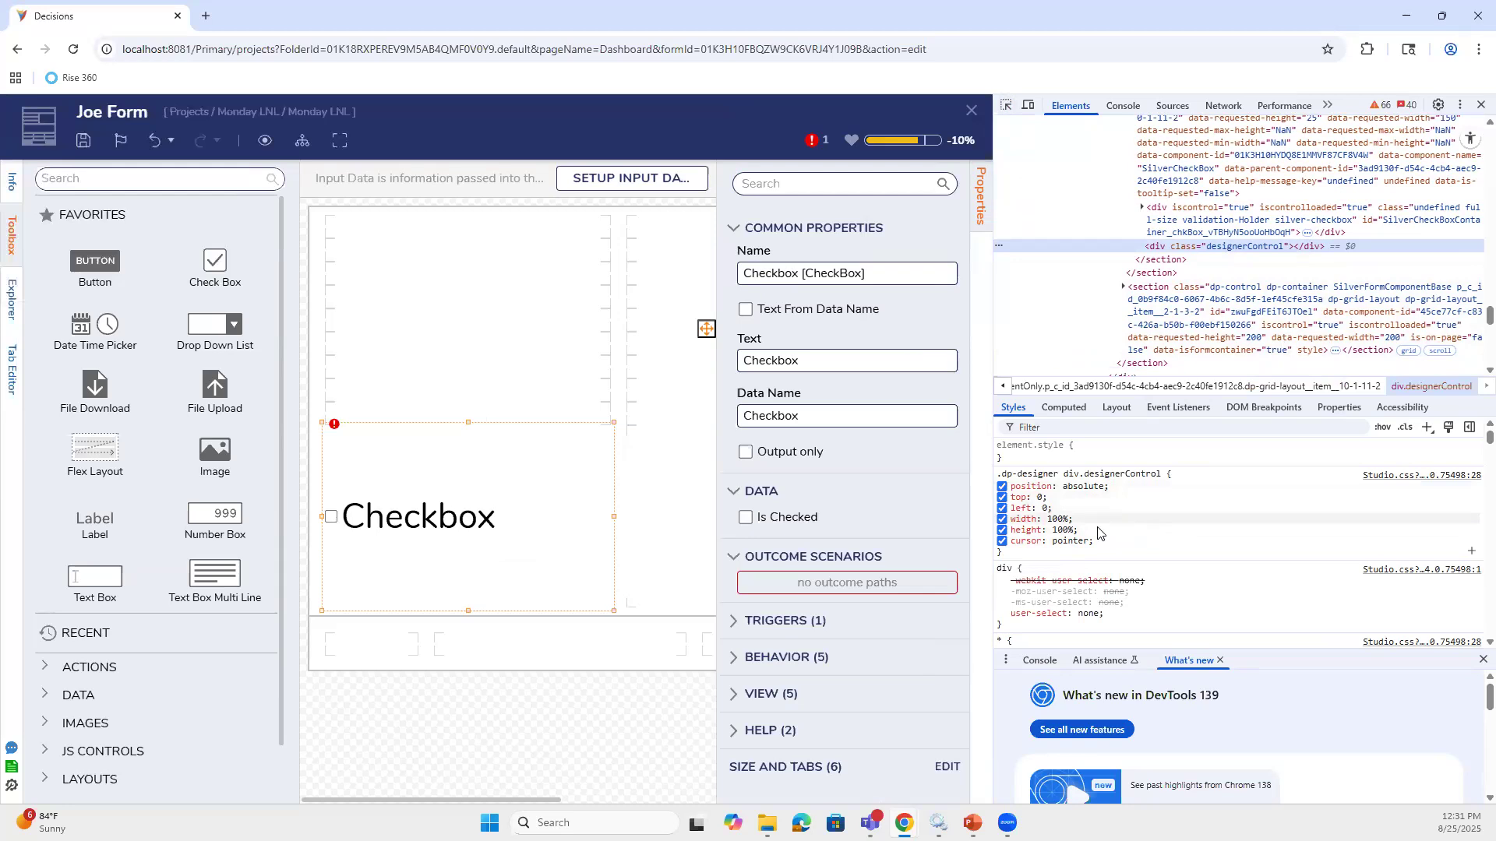
{"action": "mouse_move", "coordinate": [1061, 519]}
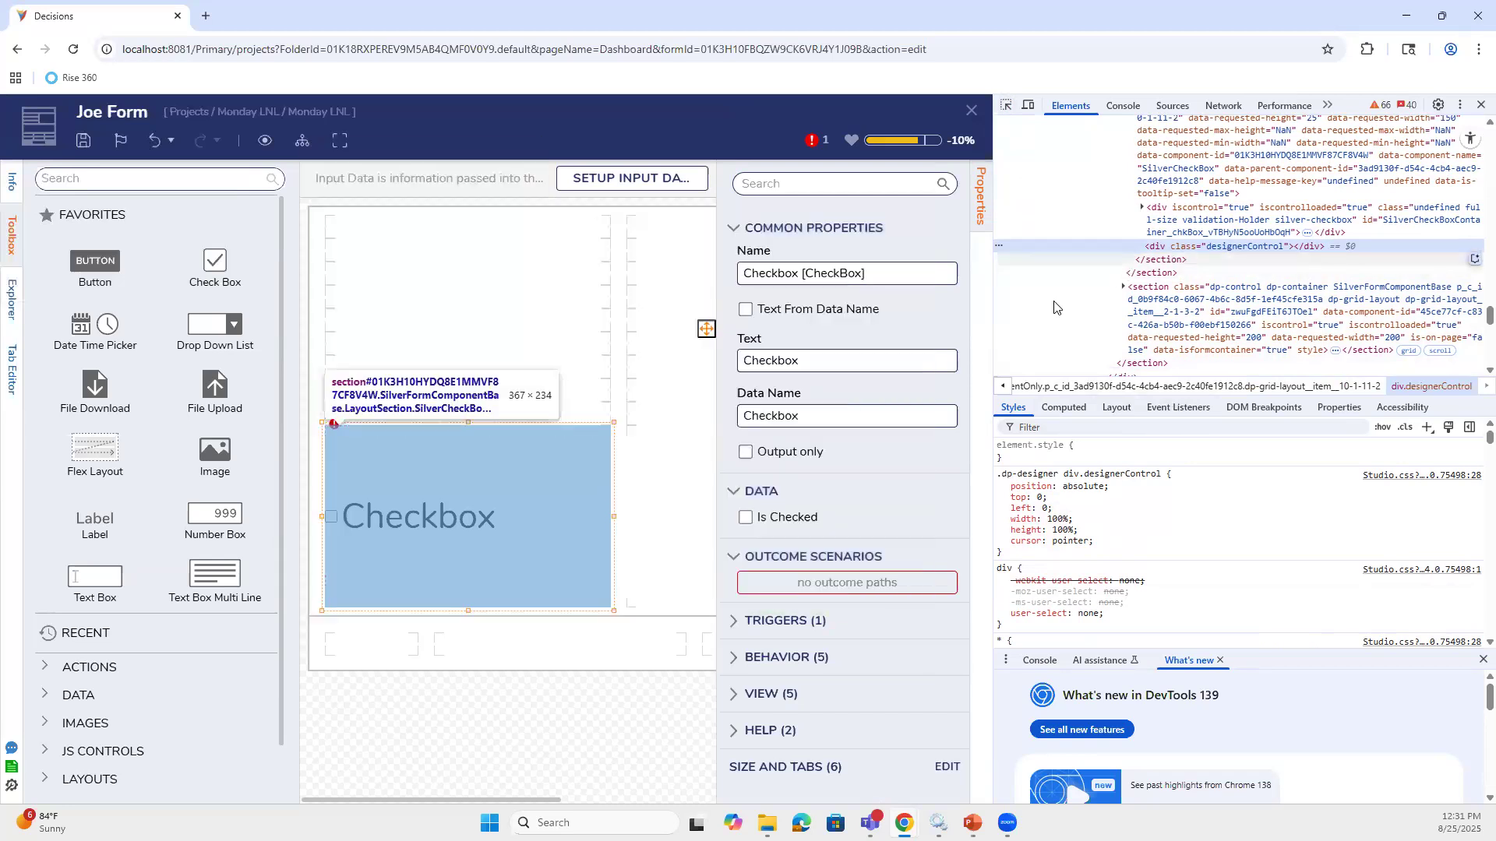
Preview the form and inspect its checkbox input element in DevTools
{"action": "left_click", "coordinate": [265, 141]}
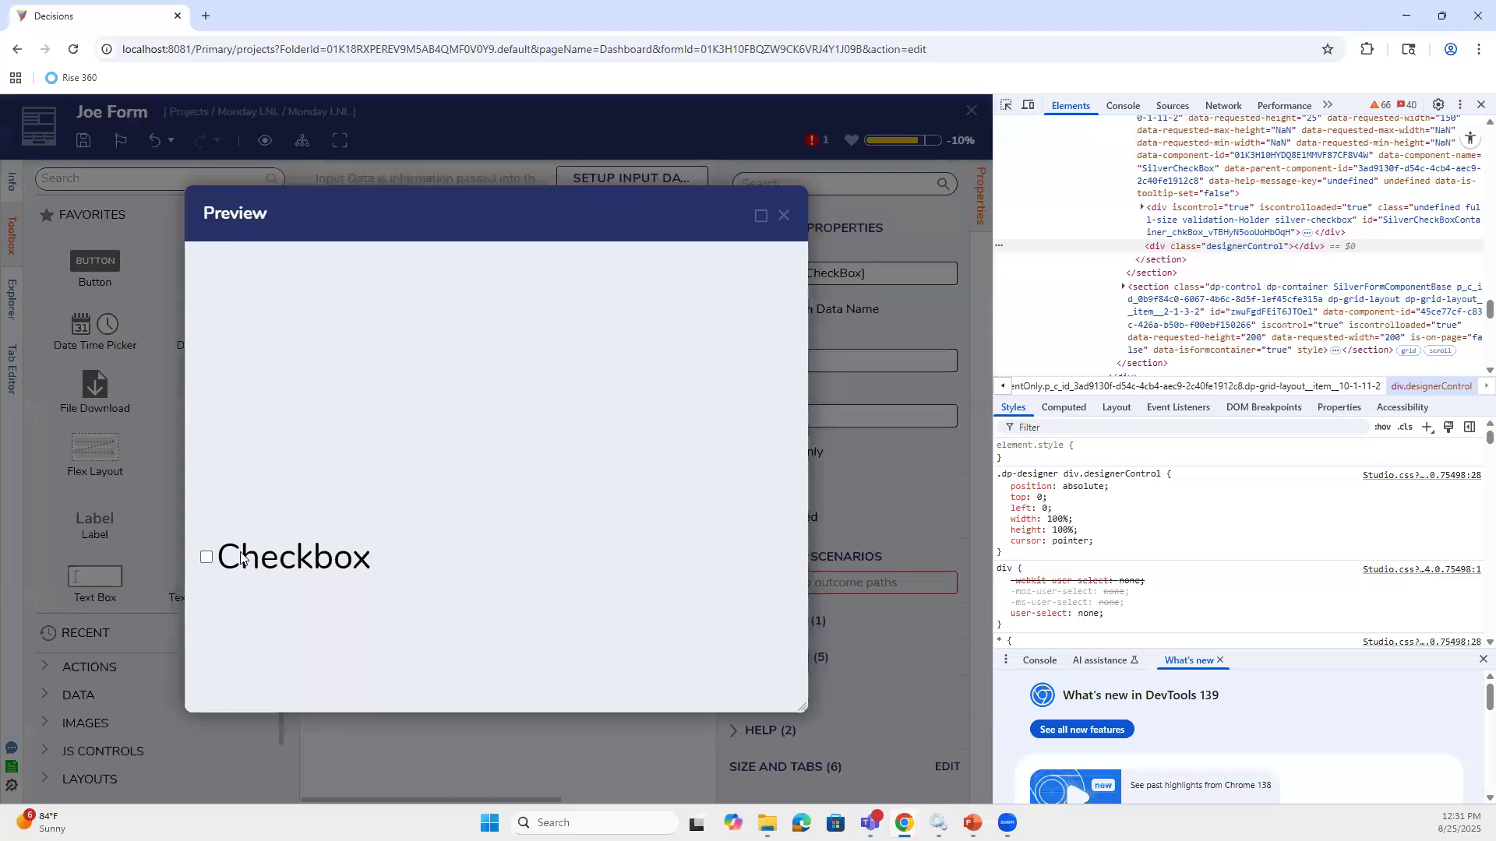
{"action": "left_click", "coordinate": [1008, 105]}
{"action": "left_click", "coordinate": [206, 558]}
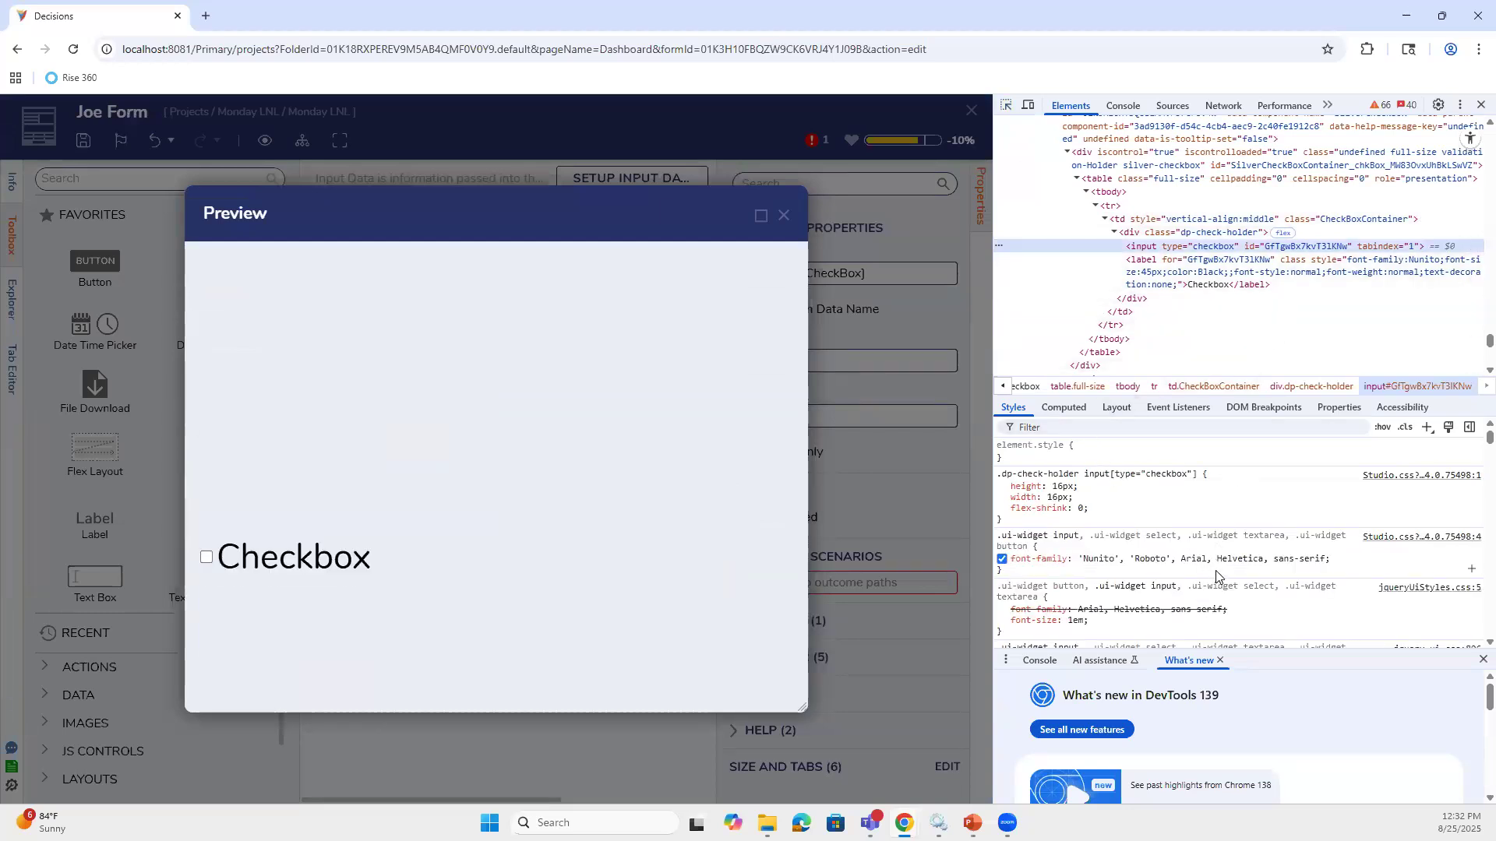
Change the .dp-check-holder width and height from 16px to 30px
{"action": "left_click", "coordinate": [1060, 497]}
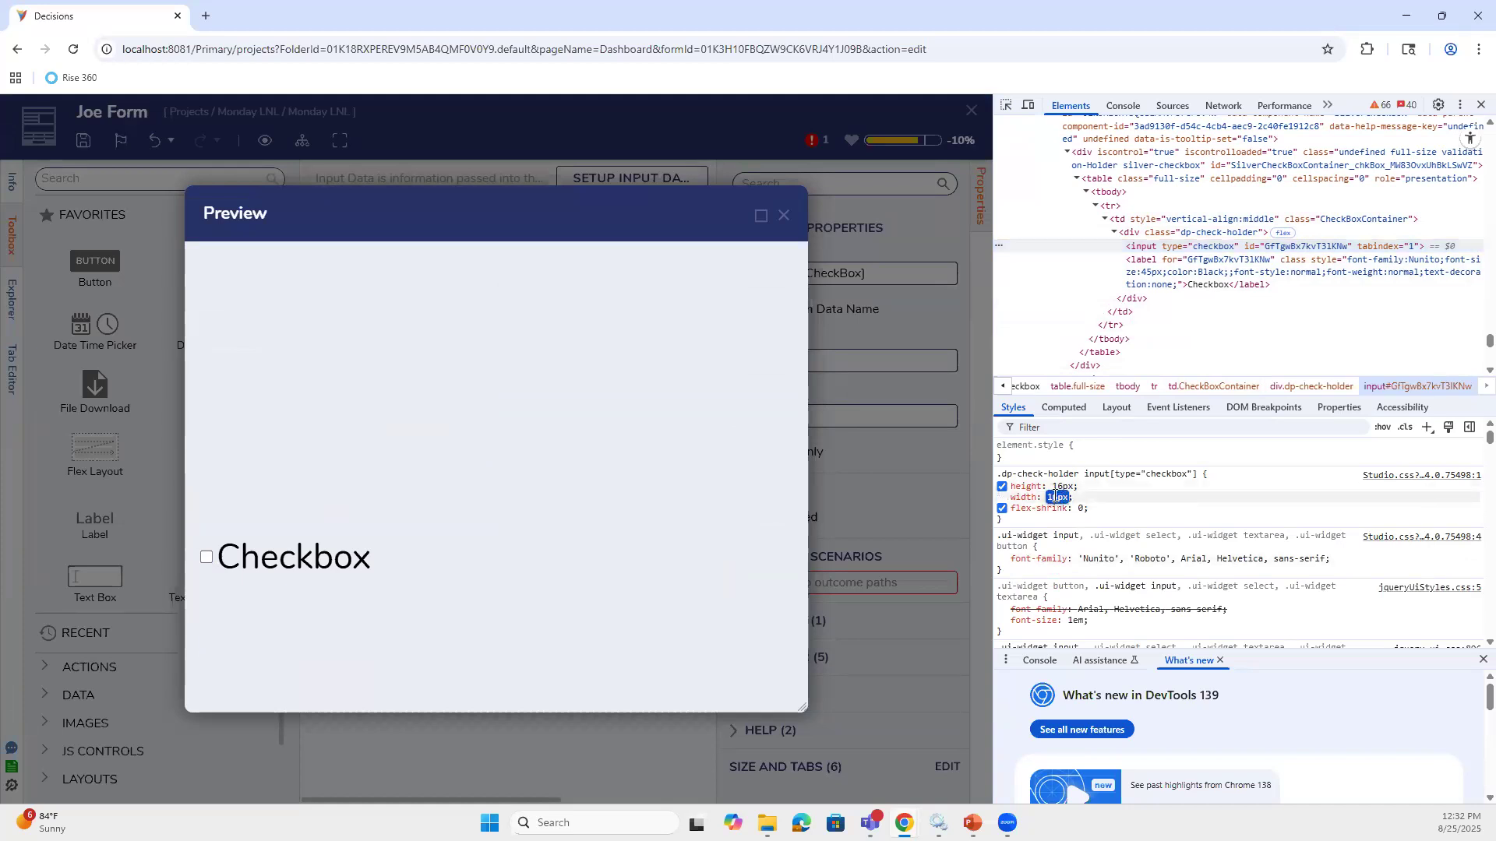
{"action": "left_click", "coordinate": [1058, 496]}
{"action": "key", "text": "Up"}
{"action": "key", "text": "Up"}
{"action": "key", "text": "Up"}
{"action": "key", "text": "Up"}
{"action": "key", "text": "Up"}
{"action": "key", "text": "Up"}
{"action": "key", "text": "Up"}
{"action": "key", "text": "Up"}
{"action": "key", "text": "Up"}
{"action": "key", "text": "Up"}
{"action": "key", "text": "Up"}
{"action": "key", "text": "Up"}
{"action": "key", "text": "Up"}
{"action": "key", "text": "Up"}
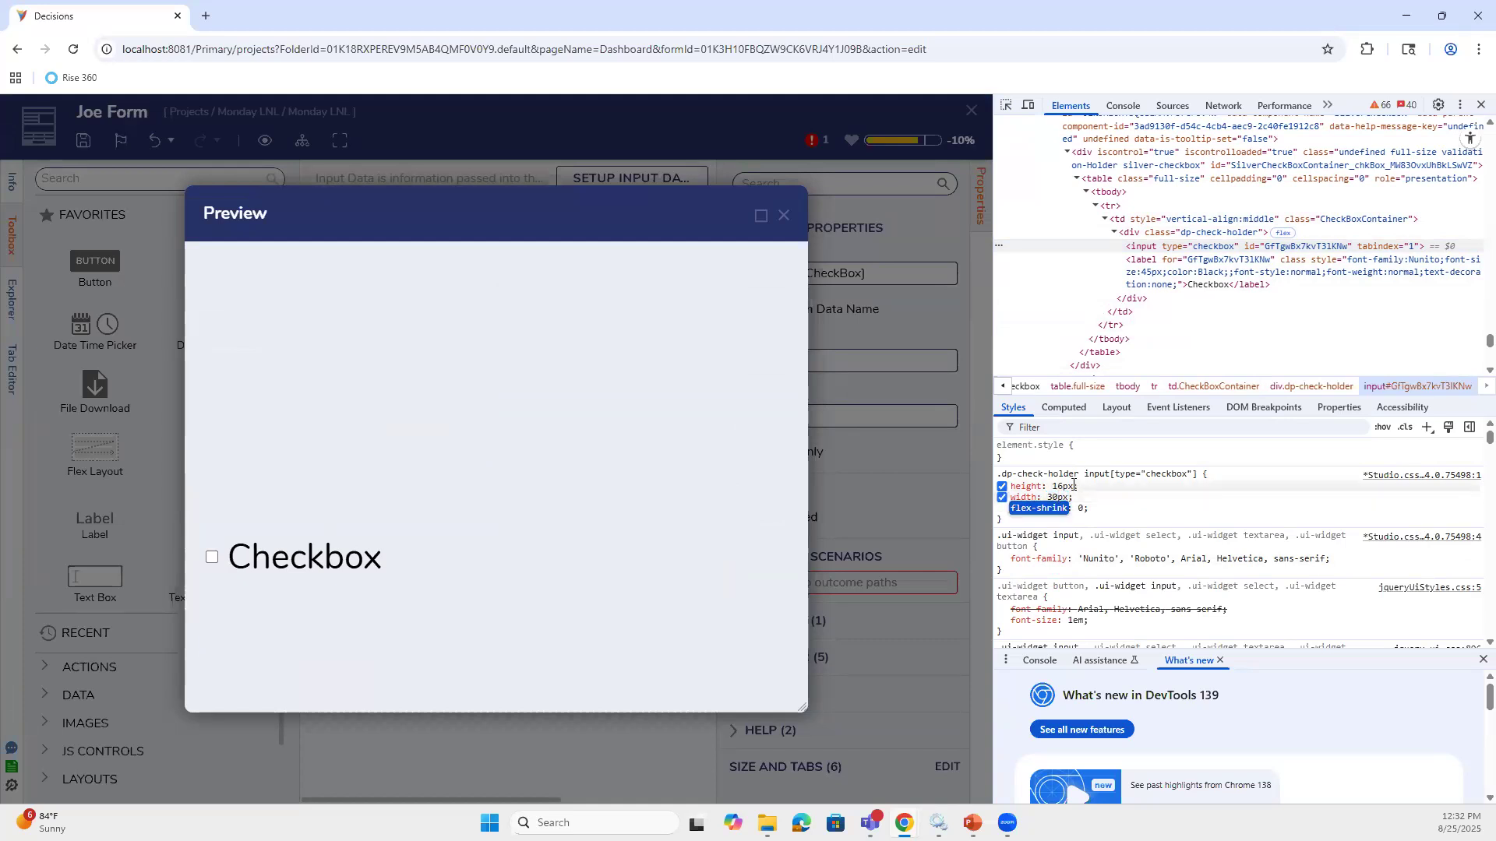
{"action": "left_click", "coordinate": [1072, 486]}
{"action": "left_click", "coordinate": [1073, 486]}
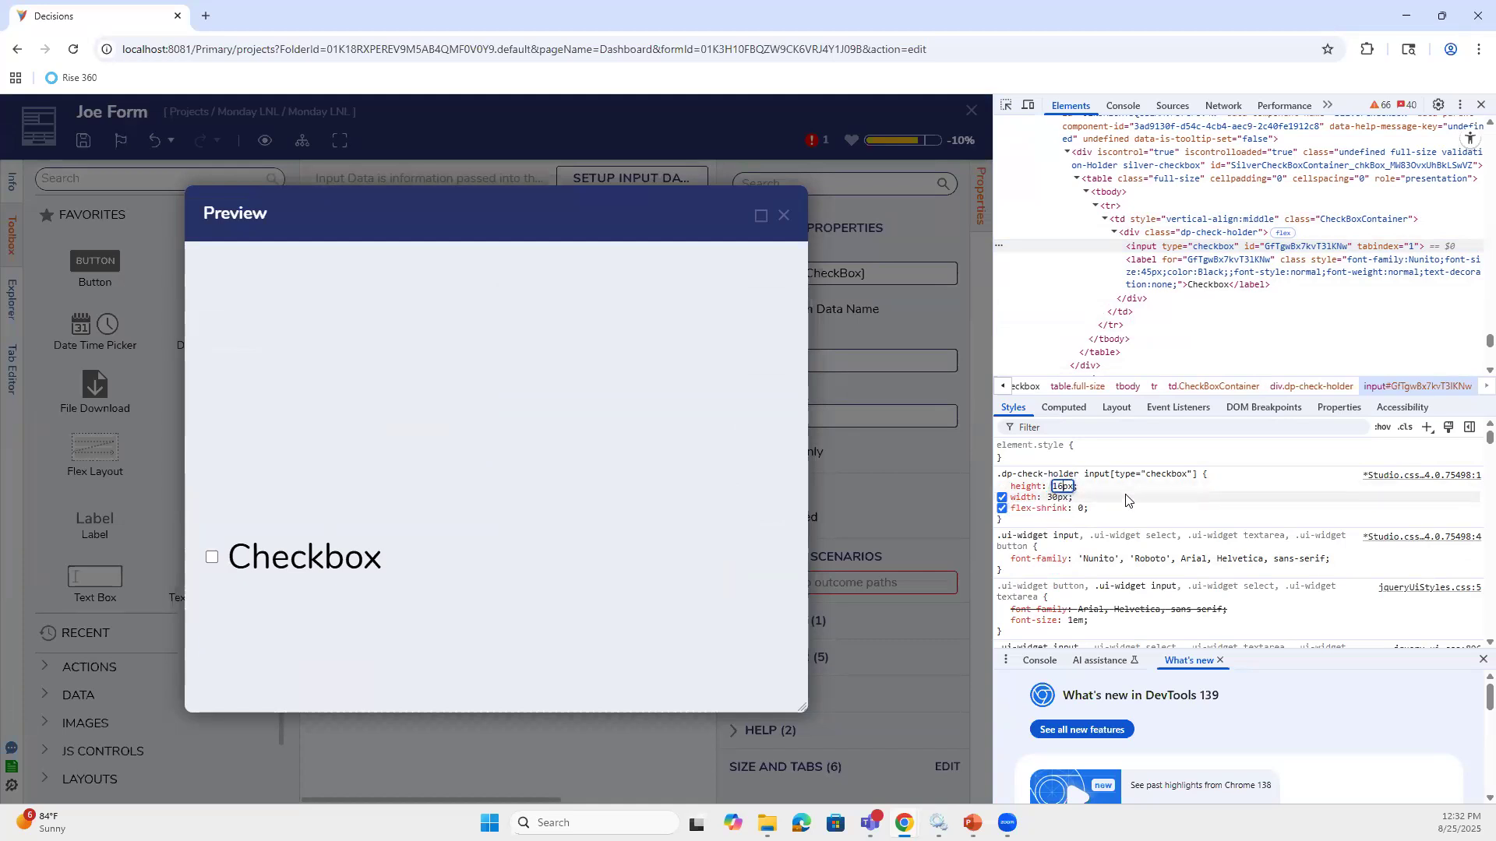
{"action": "key", "text": "BackSpace"}
{"action": "key", "text": "BackSpace"}
{"action": "type", "text": "30"}
{"action": "key", "text": "Tab"}
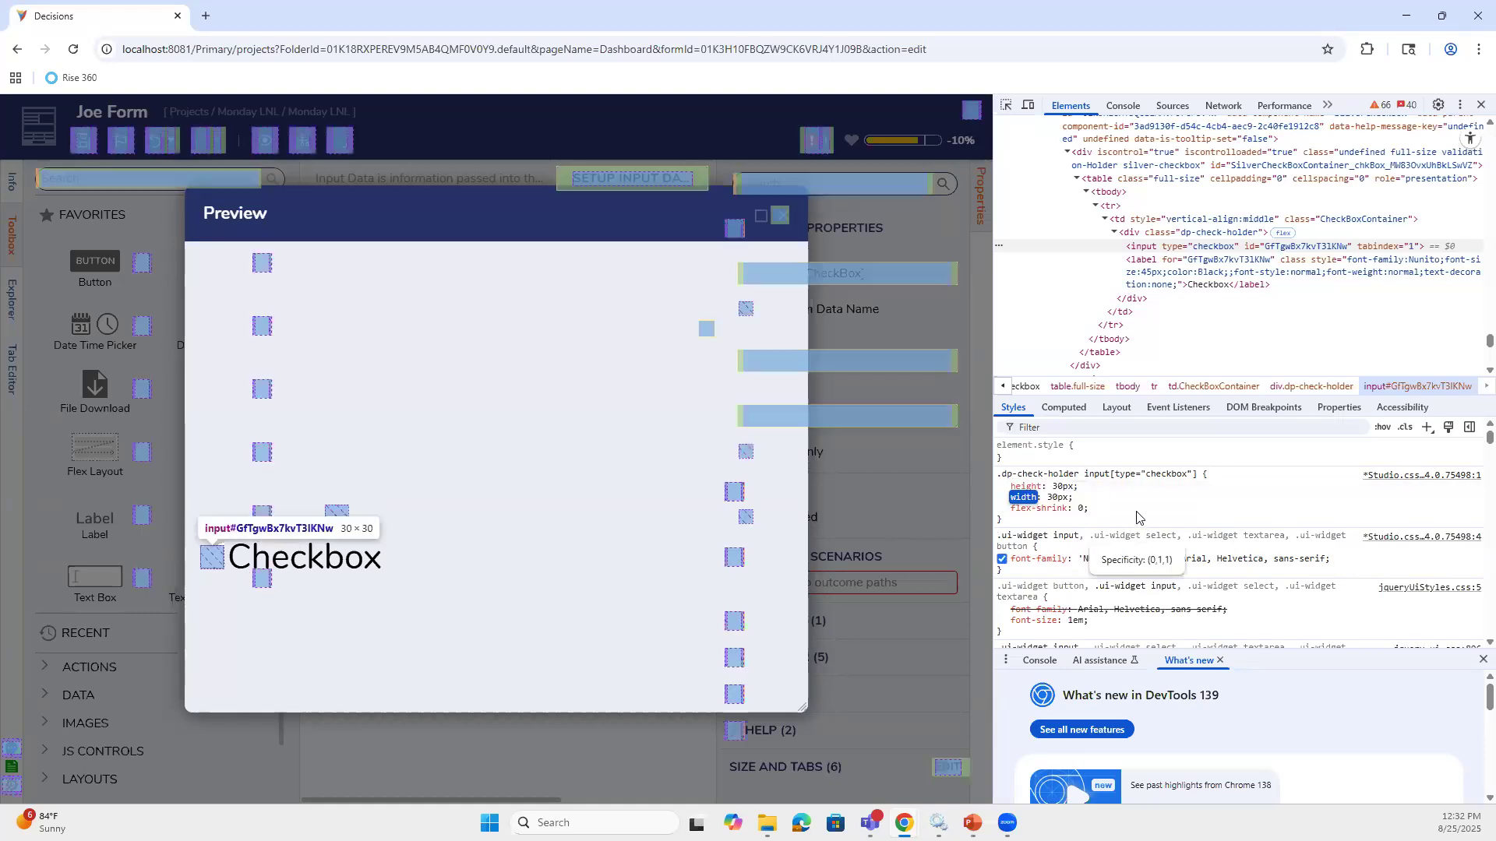
Review the checkbox's 30px width style, then close the form preview
{"action": "left_click", "coordinate": [1093, 502]}
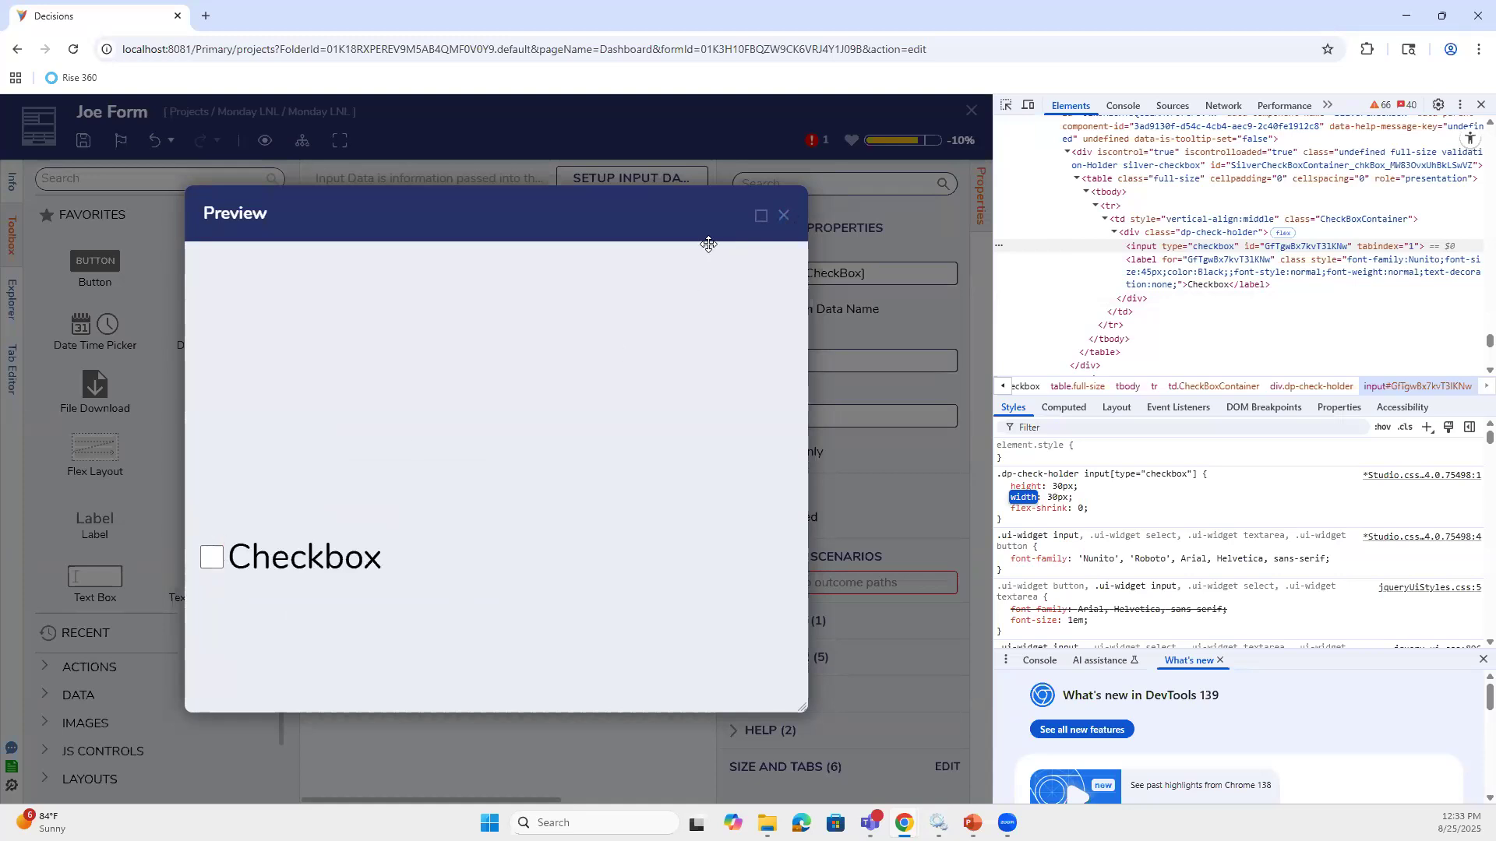
{"action": "left_click", "coordinate": [783, 226]}
Close DevTools, go full screen, show the Checkbox's View settings, then close Joe Form's designer
{"action": "left_click", "coordinate": [1481, 105]}
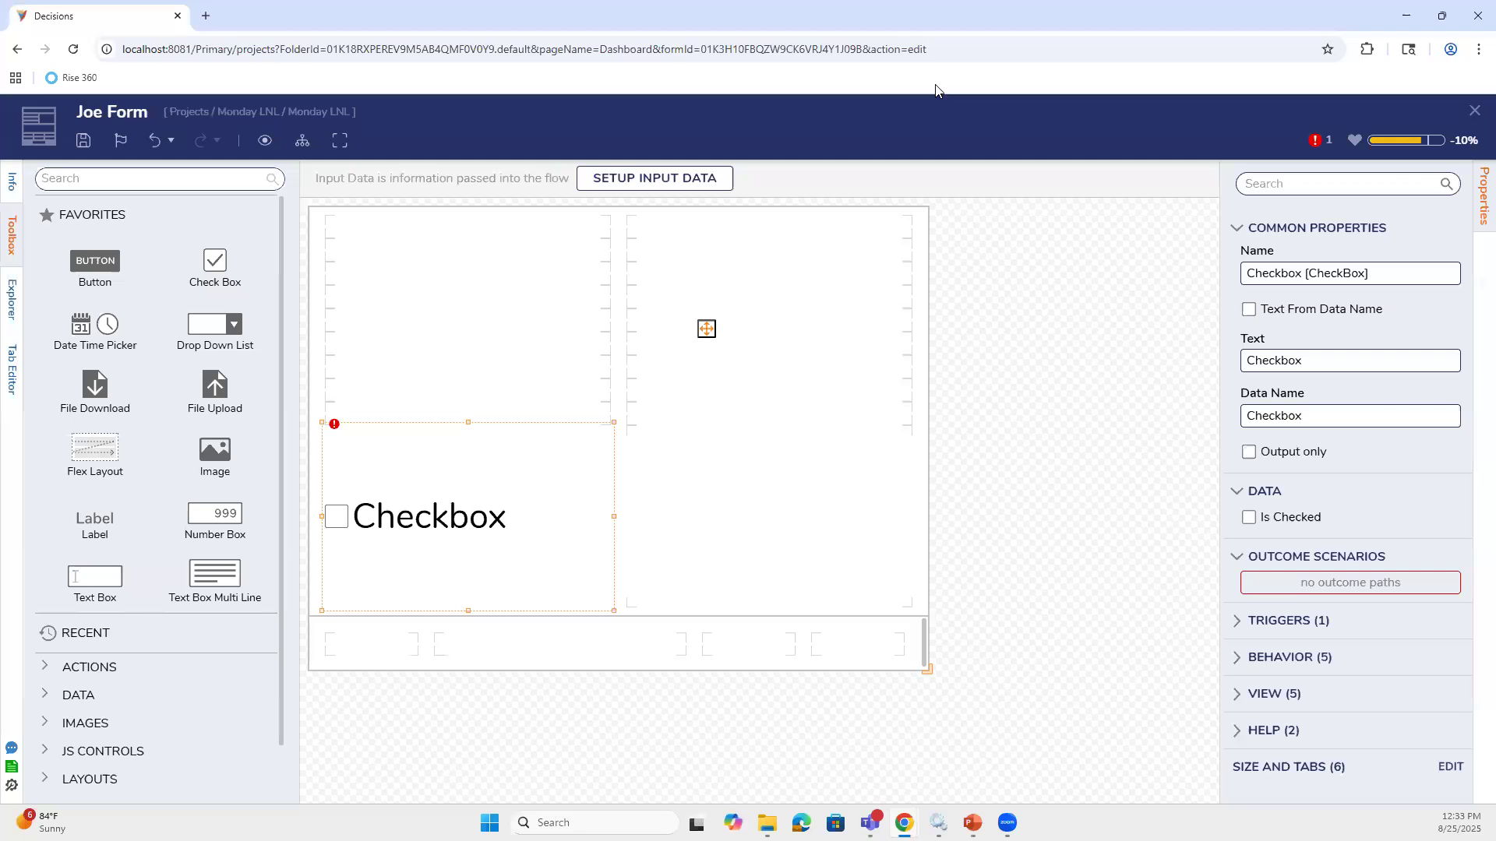
{"action": "key", "text": "F11"}
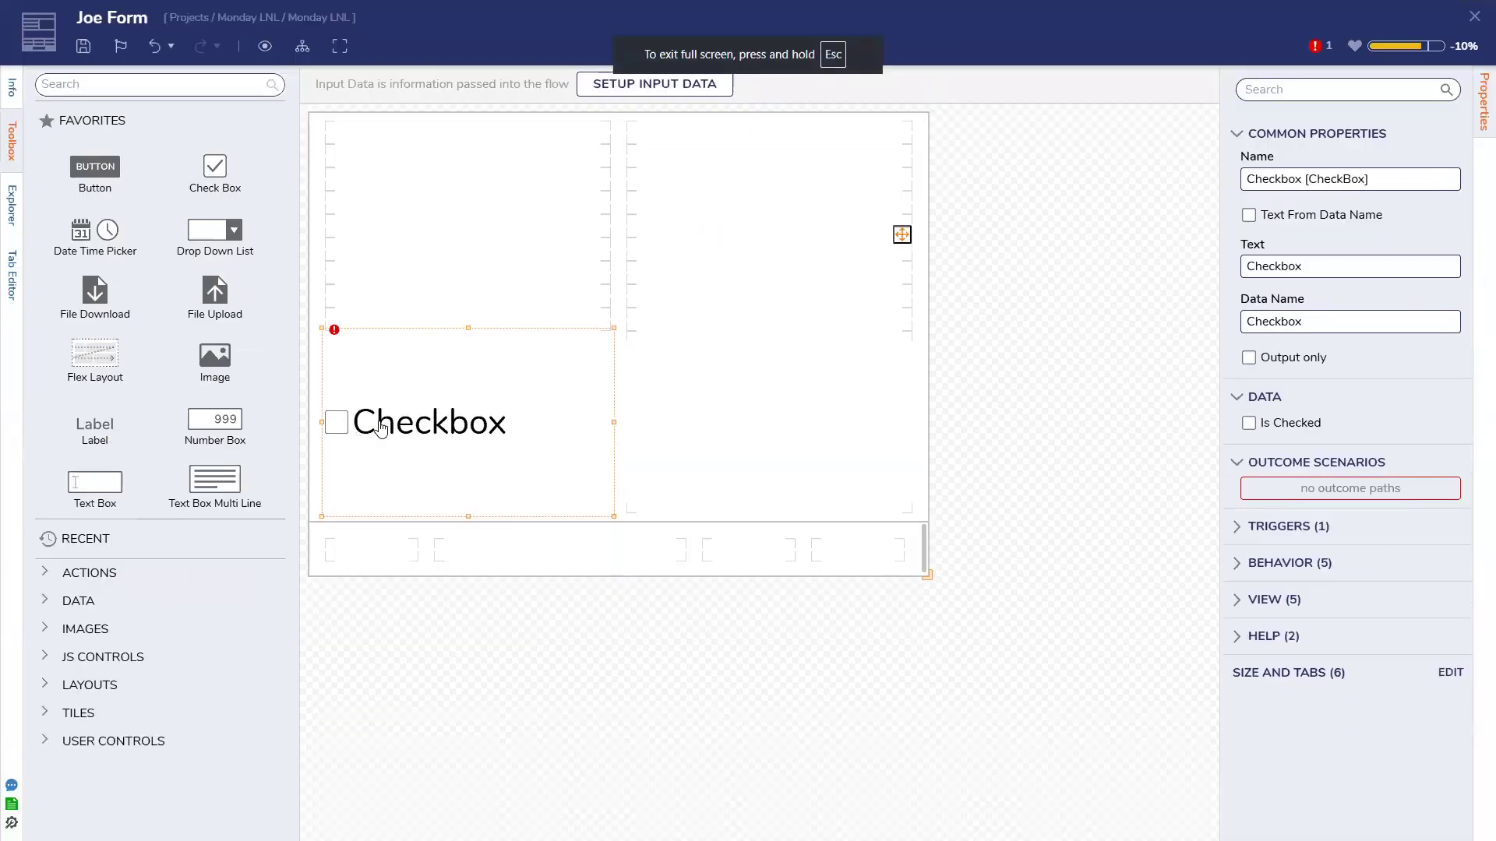
{"action": "left_click", "coordinate": [1188, 390]}
{"action": "left_click", "coordinate": [447, 444]}
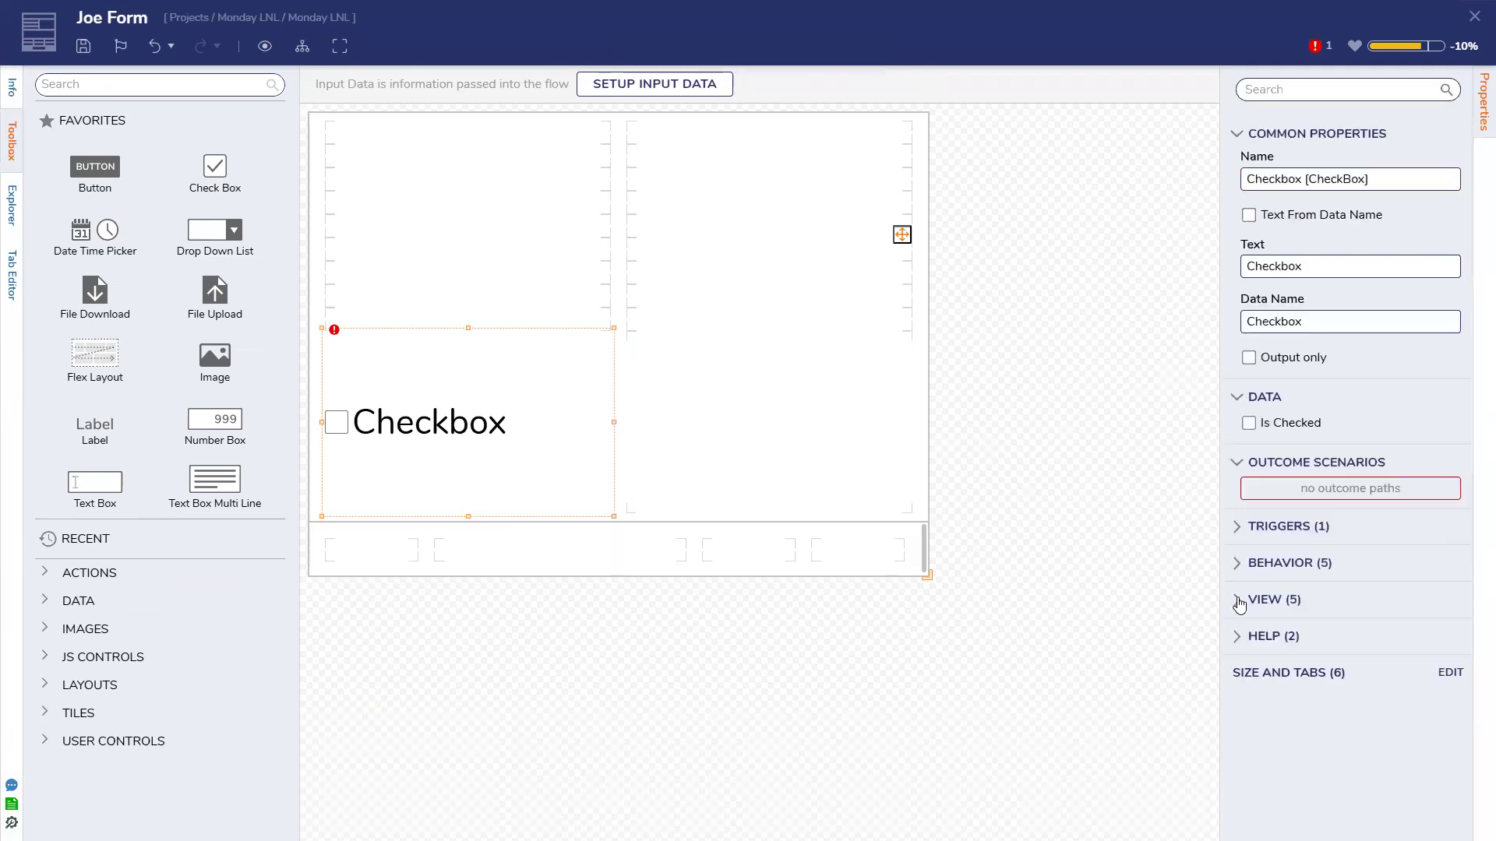
{"action": "left_click", "coordinate": [1239, 602]}
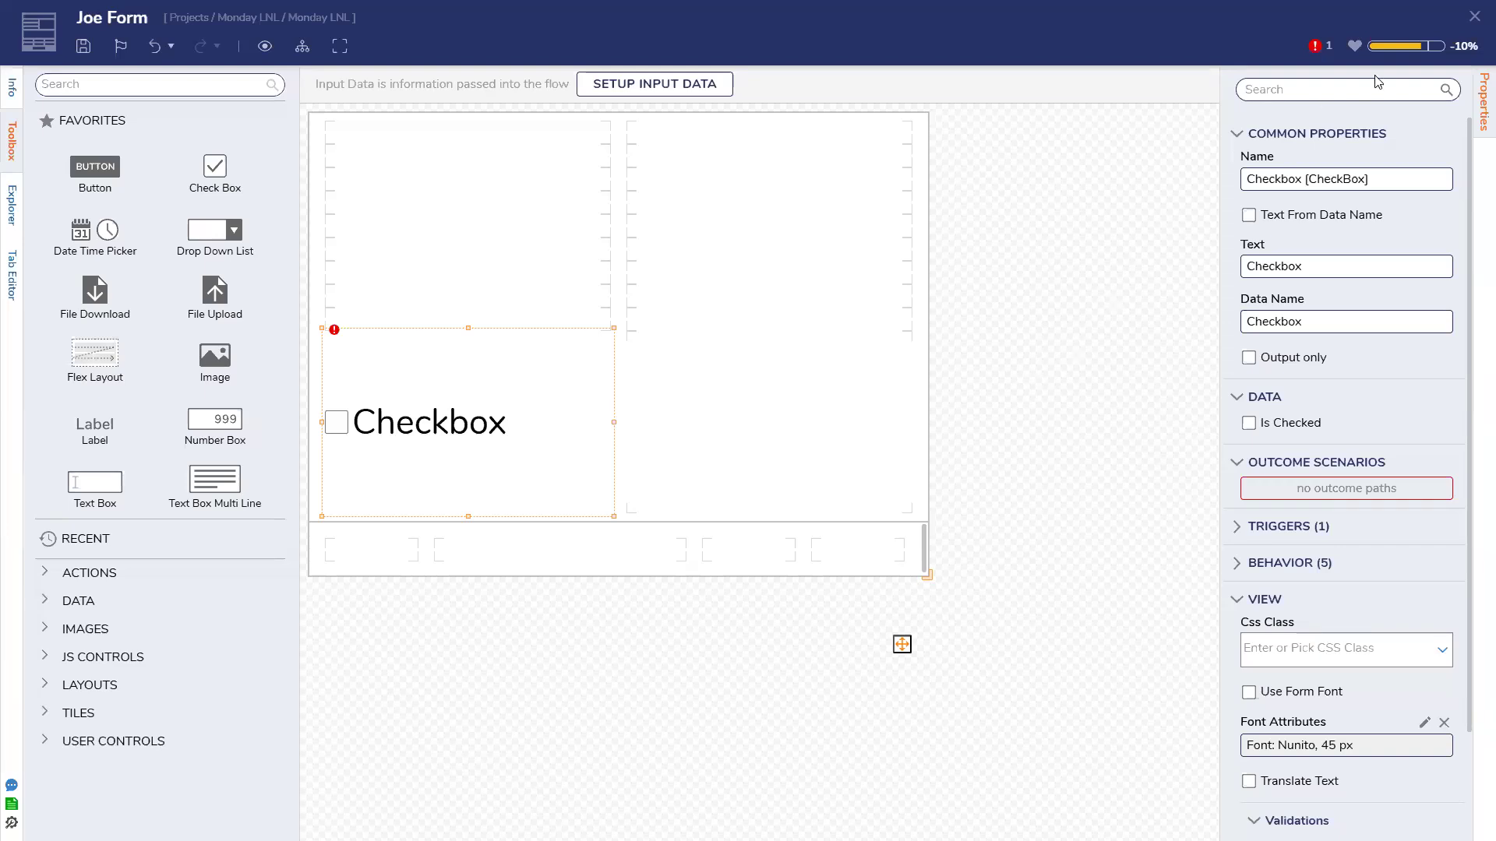
{"action": "left_click", "coordinate": [1474, 16]}
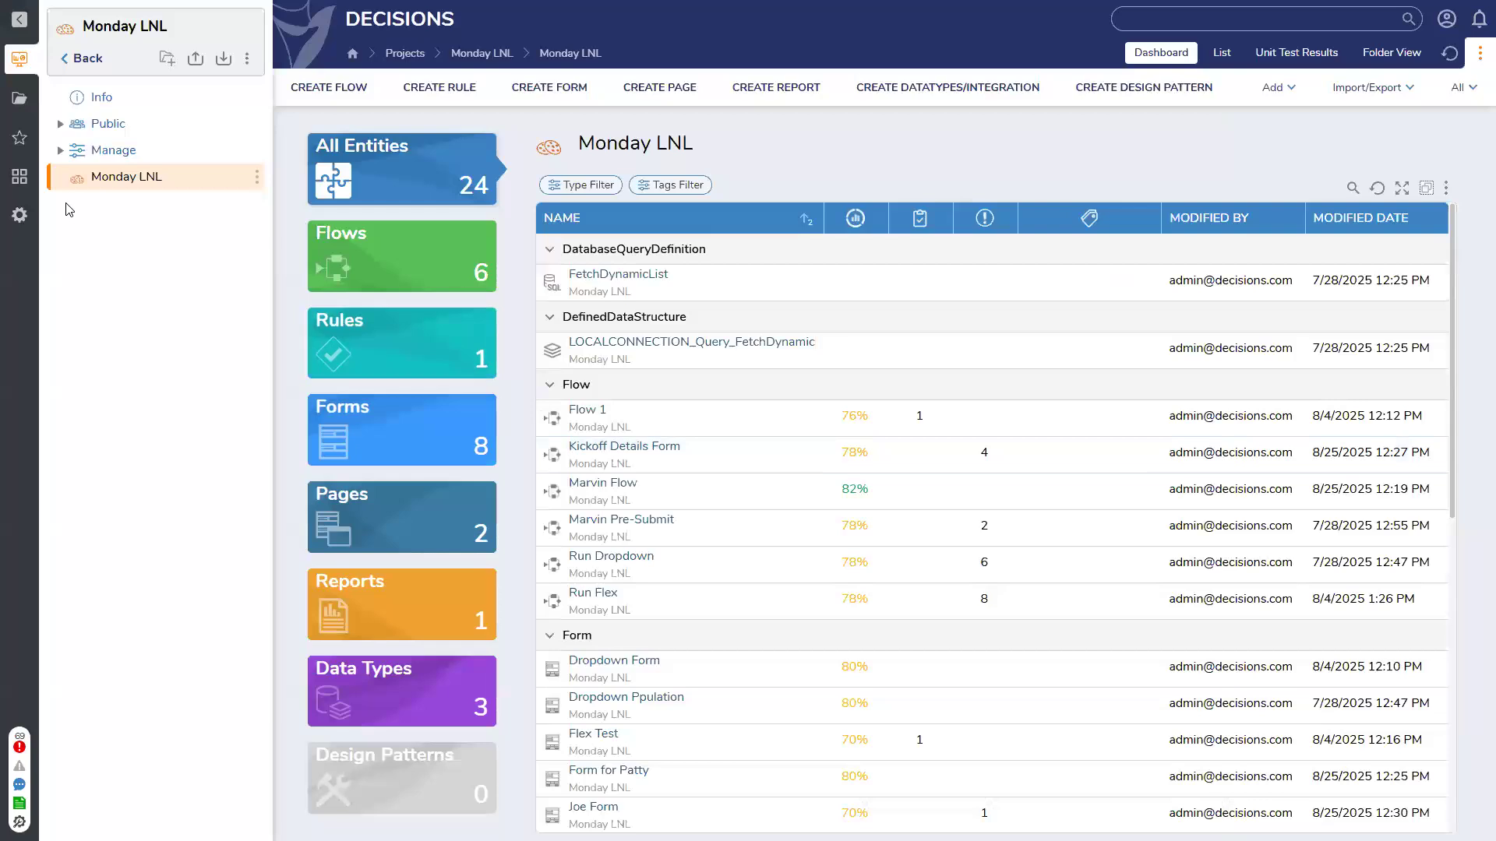
Browse the Monday LNL entity list and open the Dashboard for Patty page
{"action": "left_click", "coordinate": [60, 151]}
{"action": "left_click", "coordinate": [60, 151]}
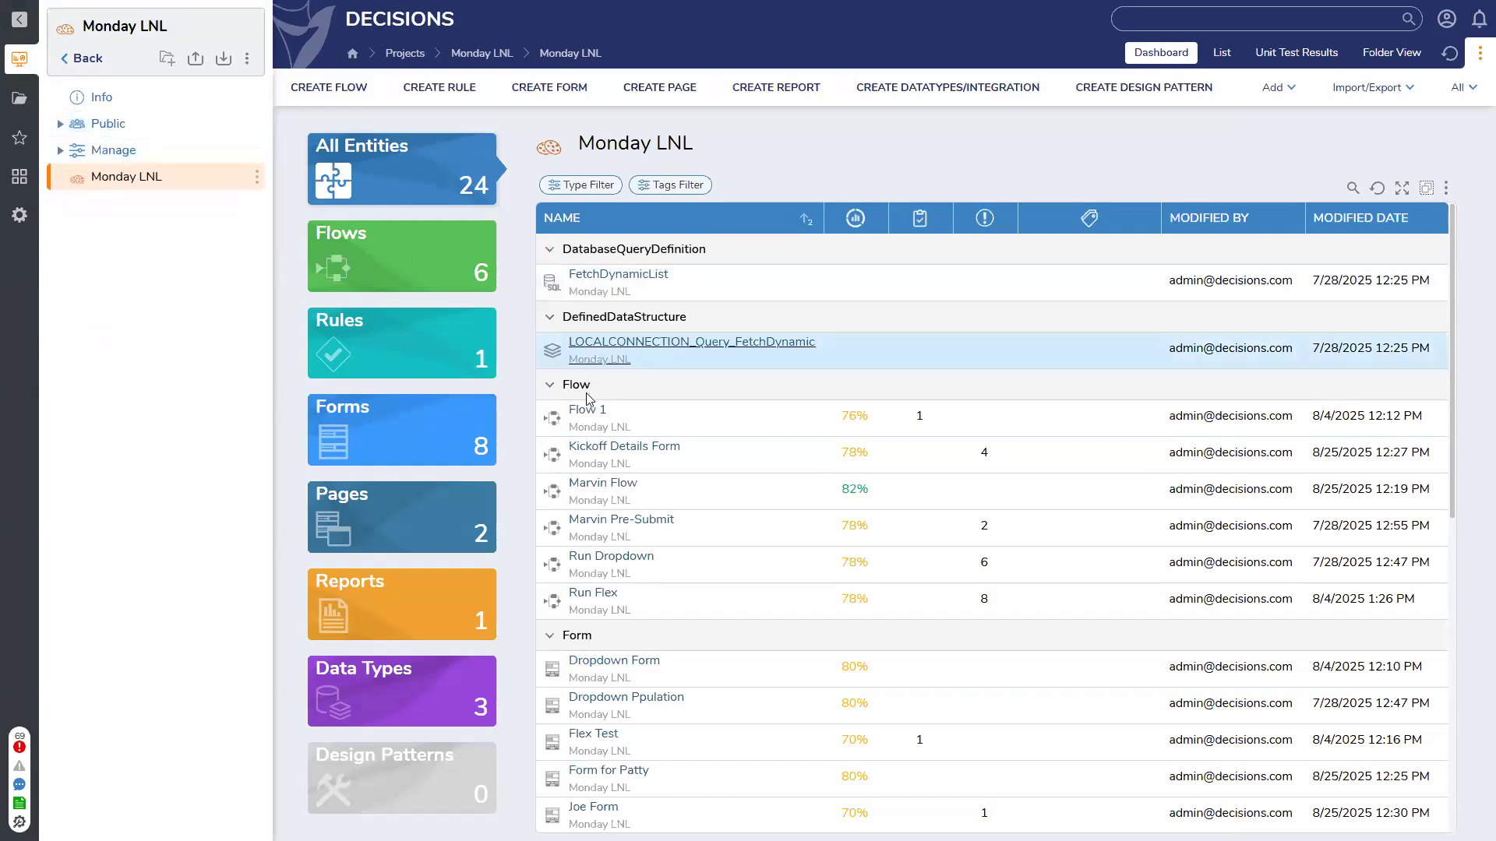
{"action": "scroll", "coordinate": [732, 543], "scroll_direction": "down", "scroll_amount": 1}
{"action": "scroll", "coordinate": [732, 543], "scroll_direction": "down", "scroll_amount": 8}
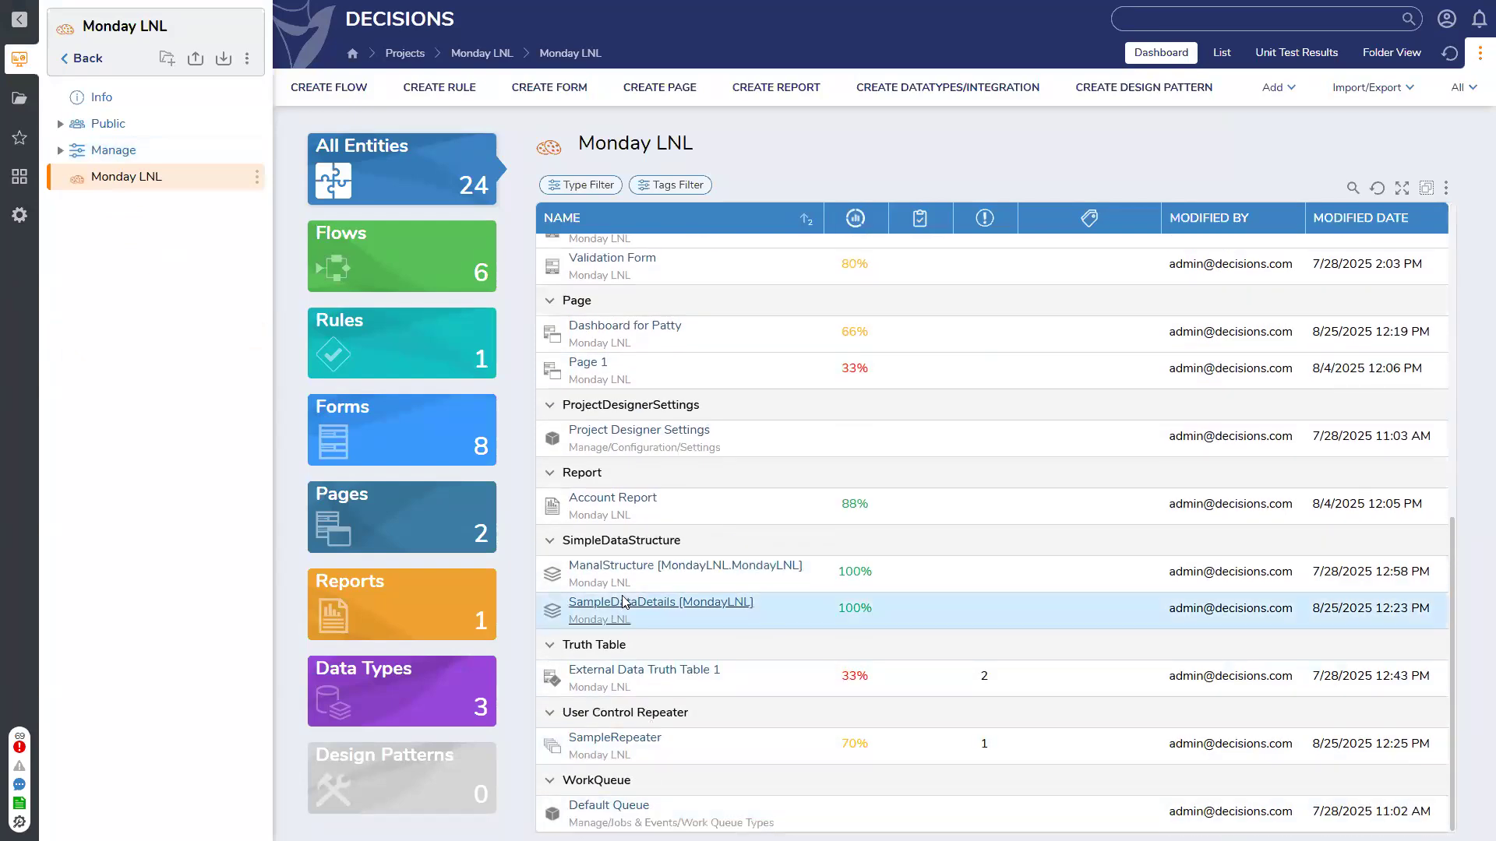
{"action": "scroll", "coordinate": [623, 602], "scroll_direction": "up", "scroll_amount": 2}
{"action": "scroll", "coordinate": [624, 601], "scroll_direction": "up", "scroll_amount": 1}
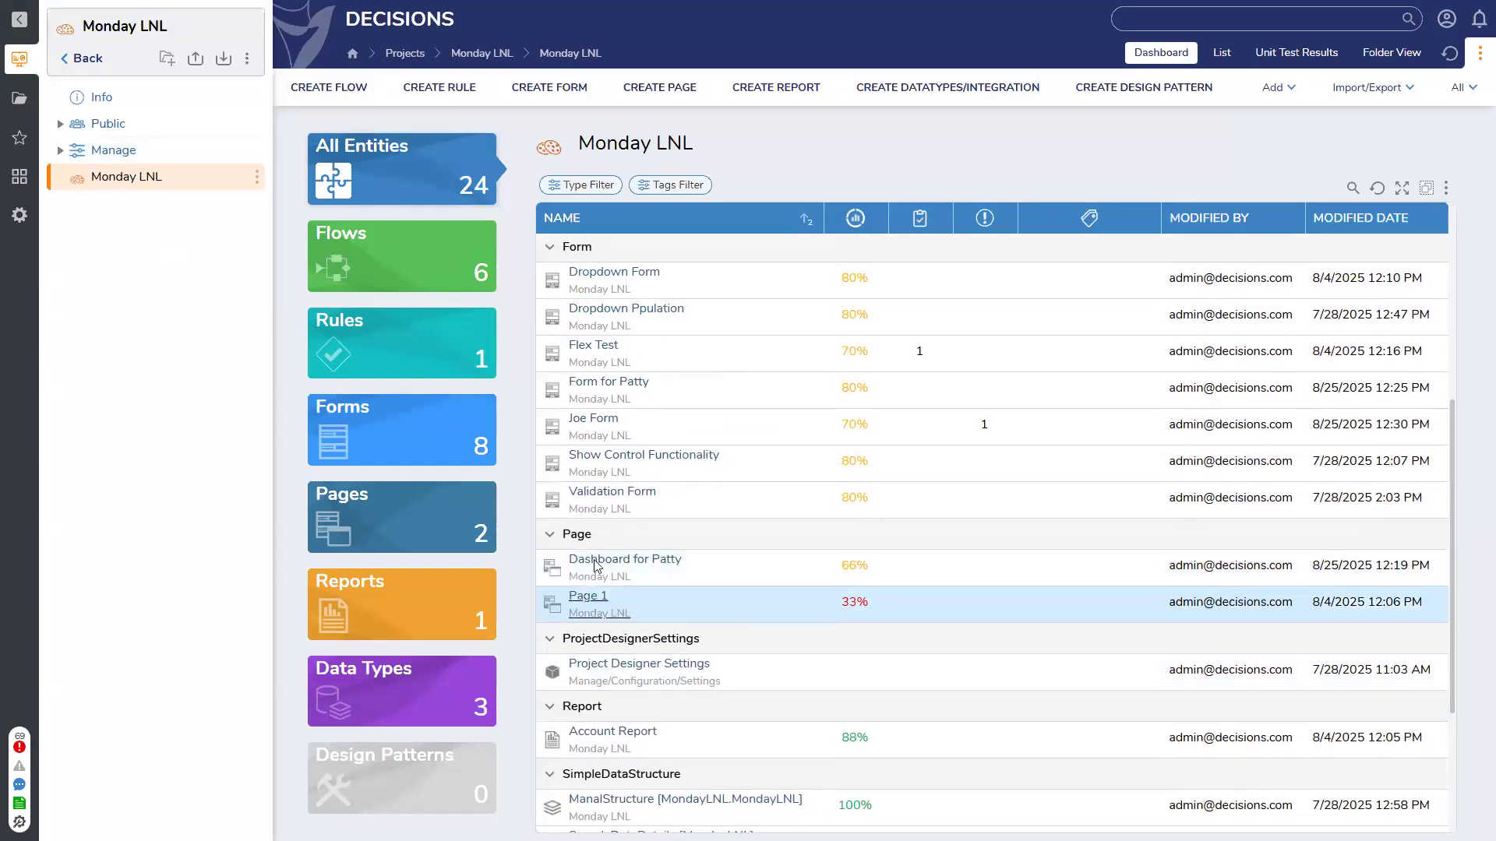
{"action": "left_click", "coordinate": [608, 567]}
Add a Display HTML control stretched across the row, keeping URL as its source type
{"action": "left_click", "coordinate": [151, 91]}
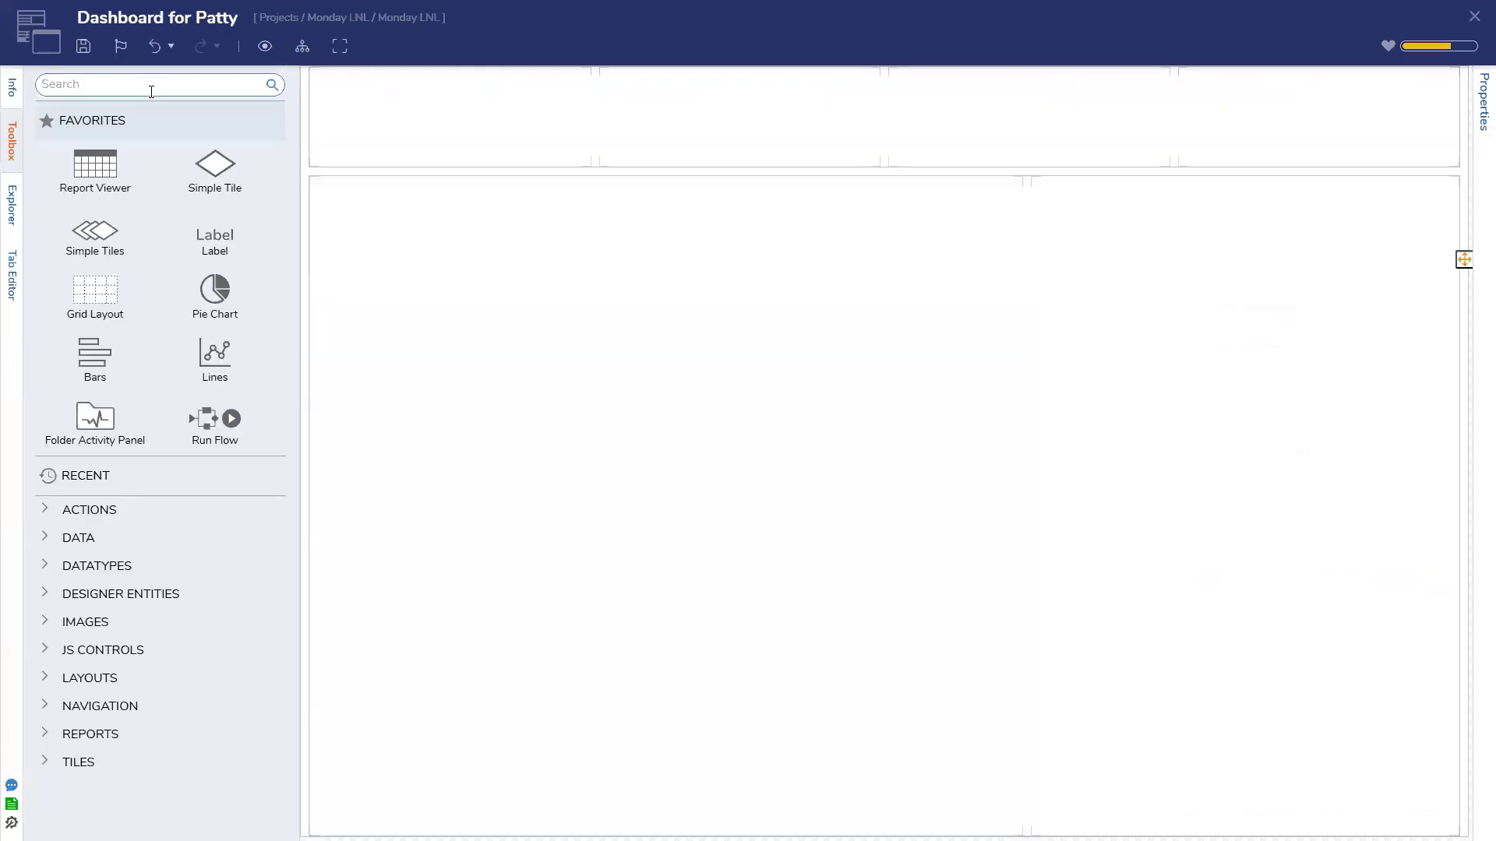
{"action": "type", "text": "html"}
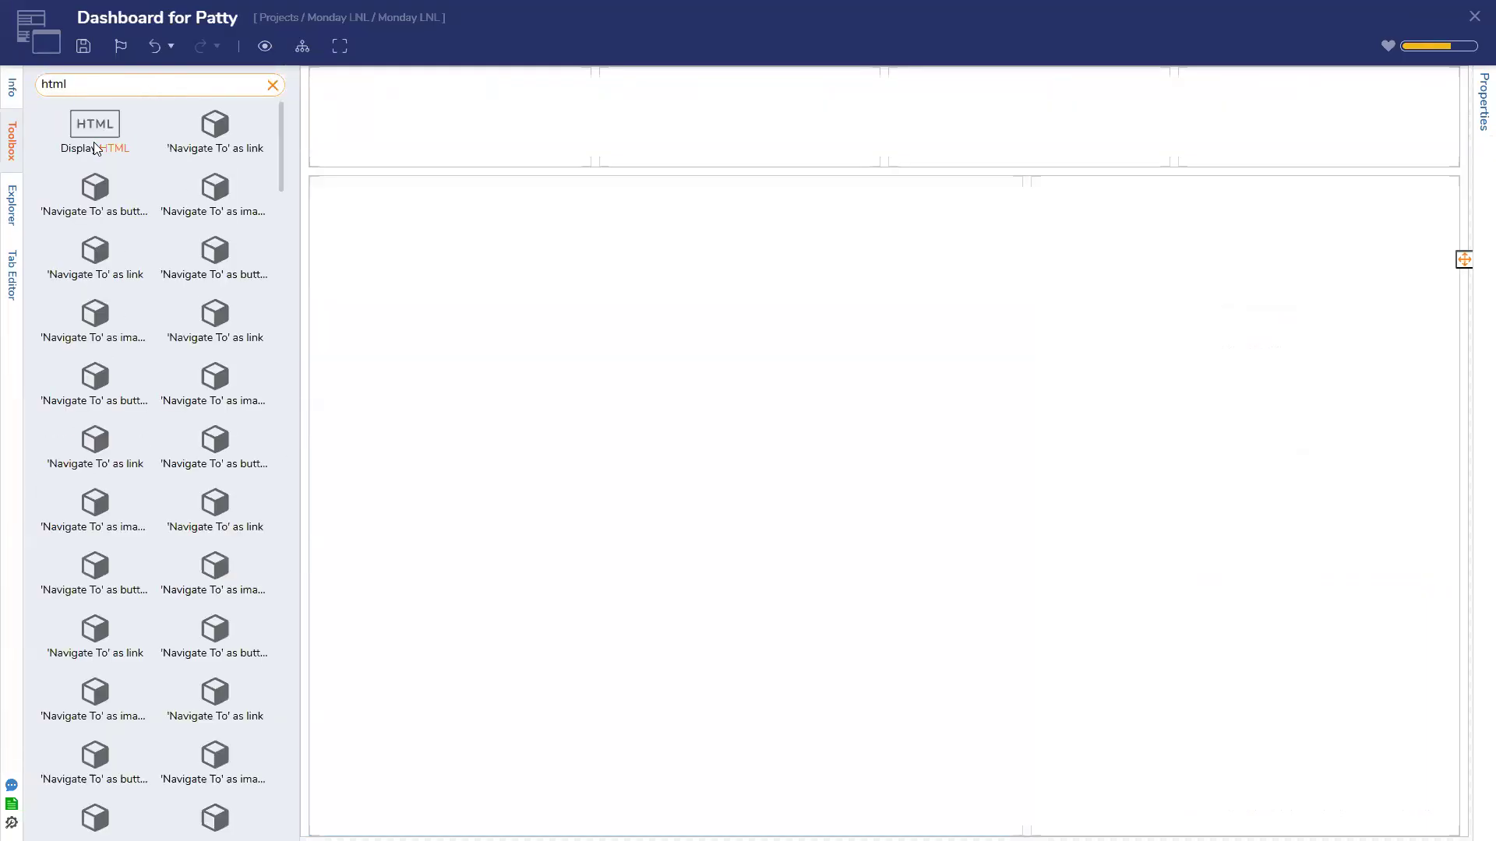
{"action": "left_click_drag", "start_coordinate": [95, 124], "coordinate": [878, 222]}
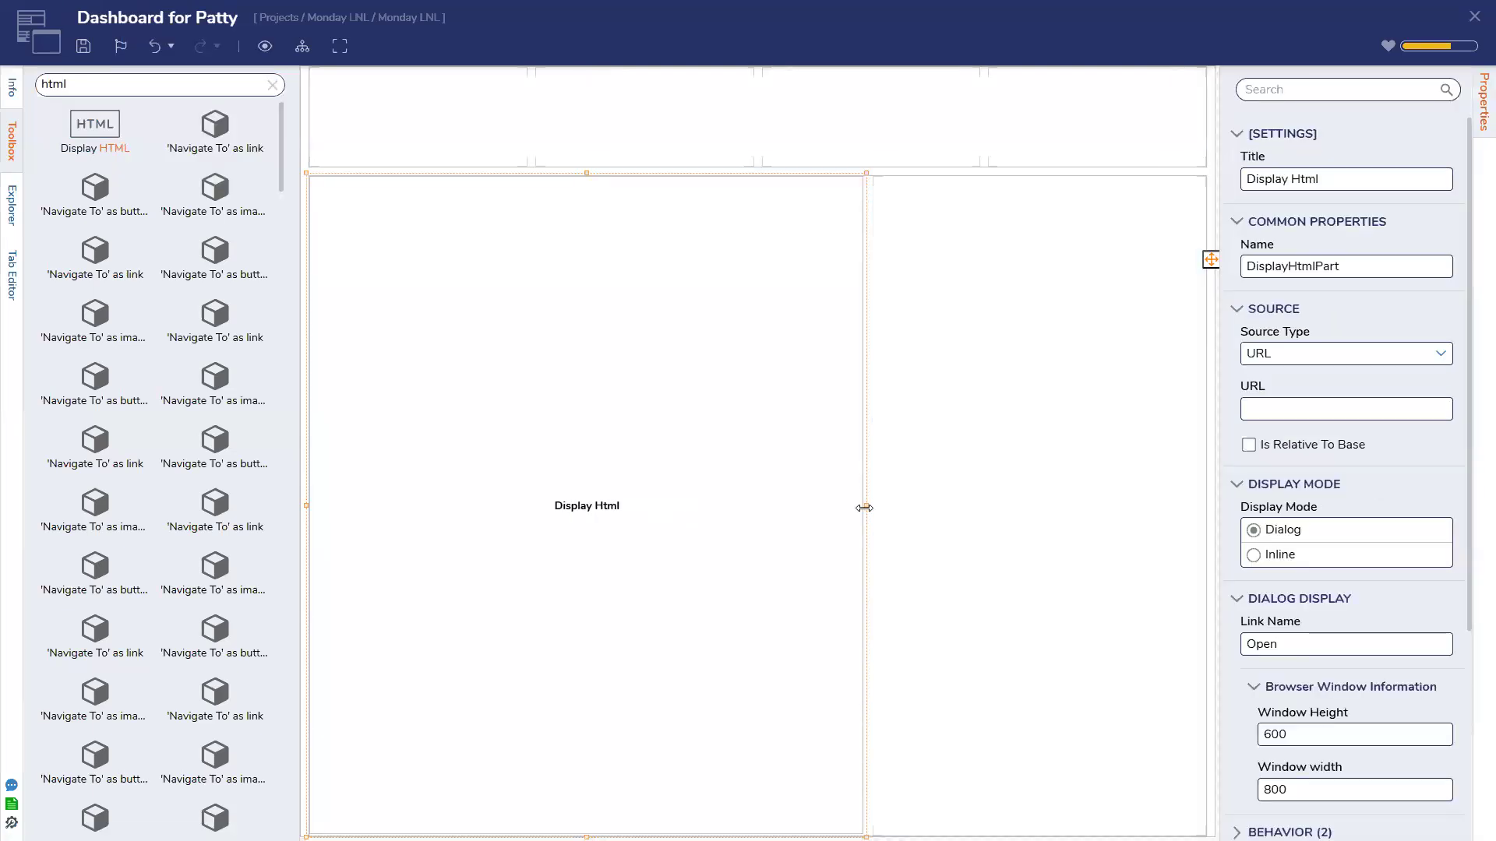
{"action": "left_click_drag", "start_coordinate": [867, 506], "coordinate": [1090, 532]}
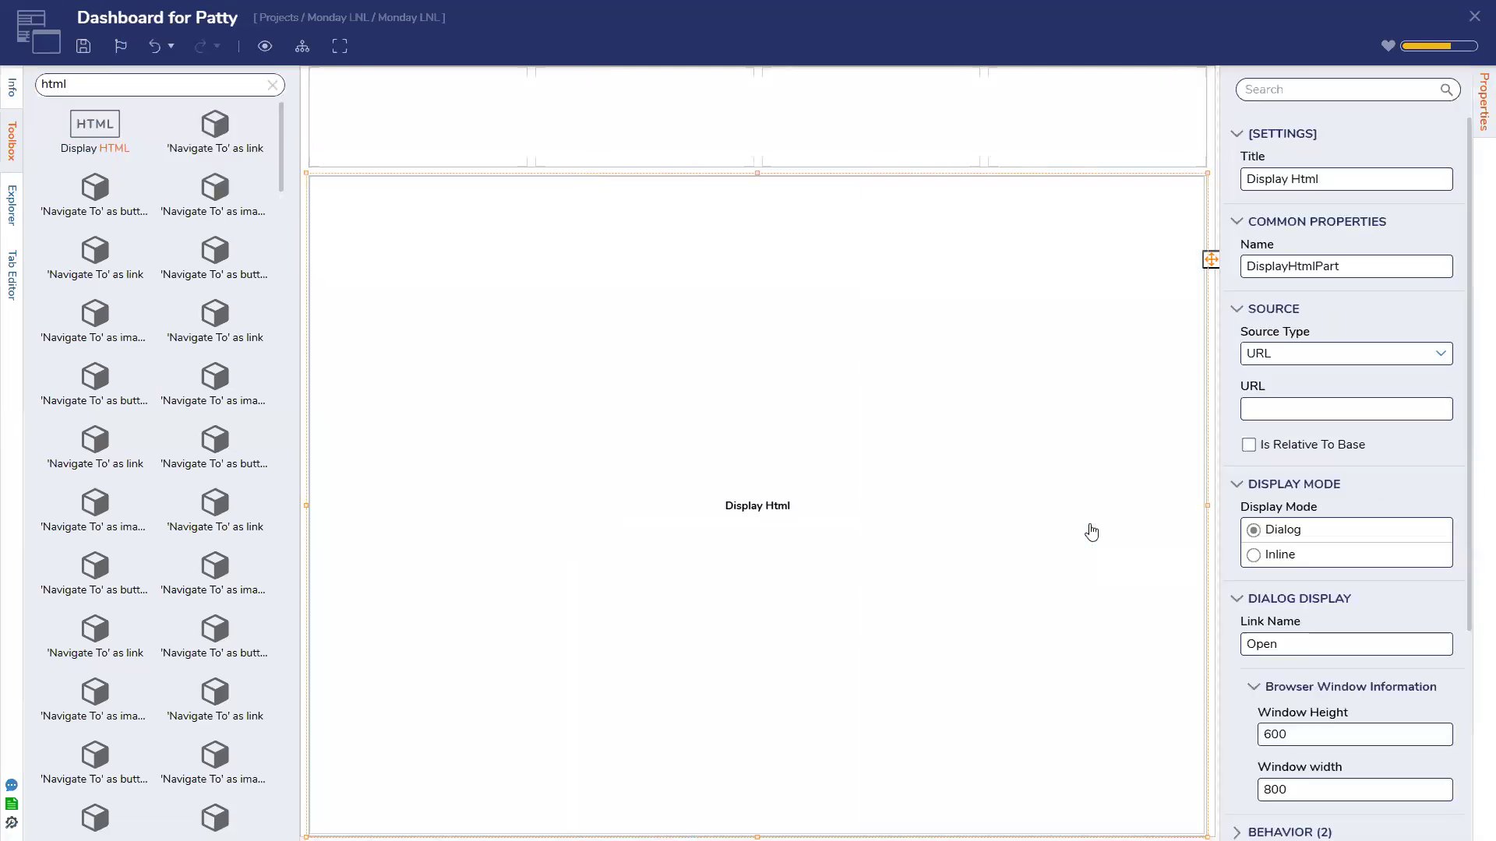
{"action": "left_click", "coordinate": [1438, 355]}
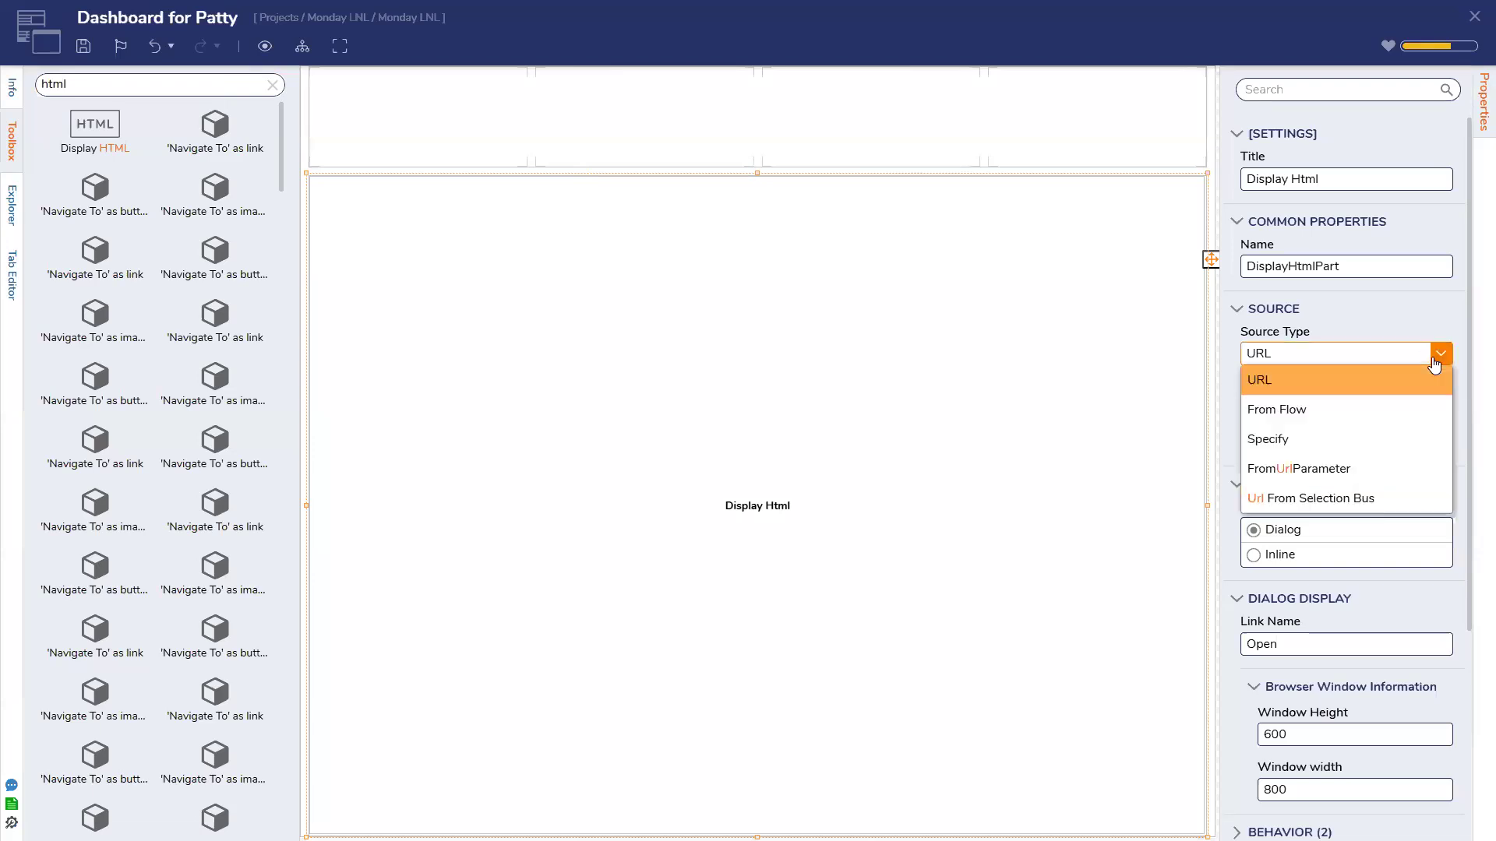
{"action": "left_click", "coordinate": [1435, 366]}
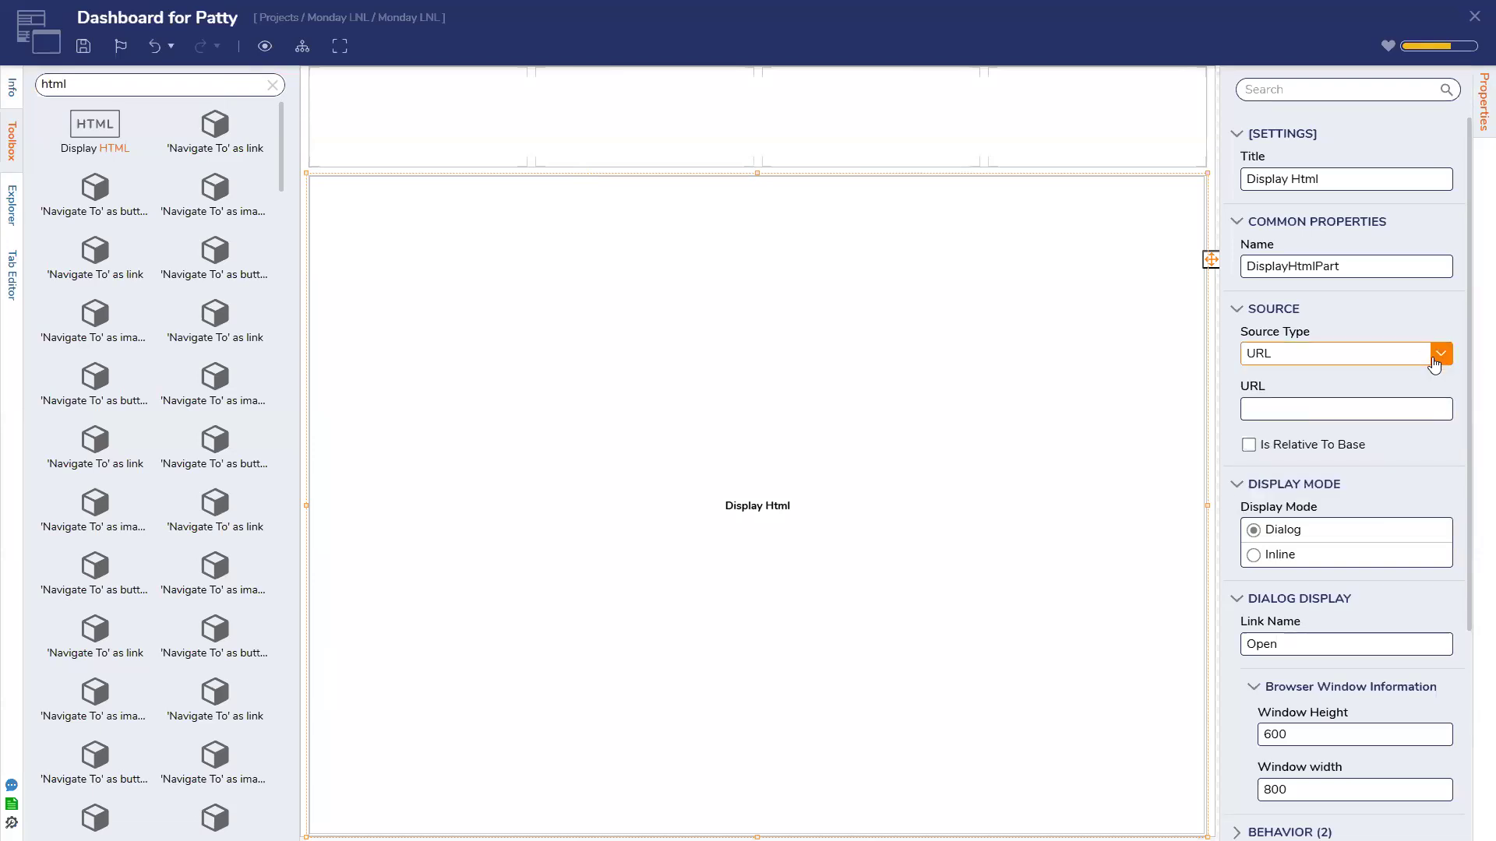
{"action": "left_click", "coordinate": [1338, 410]}
{"action": "left_click", "coordinate": [1356, 398]}
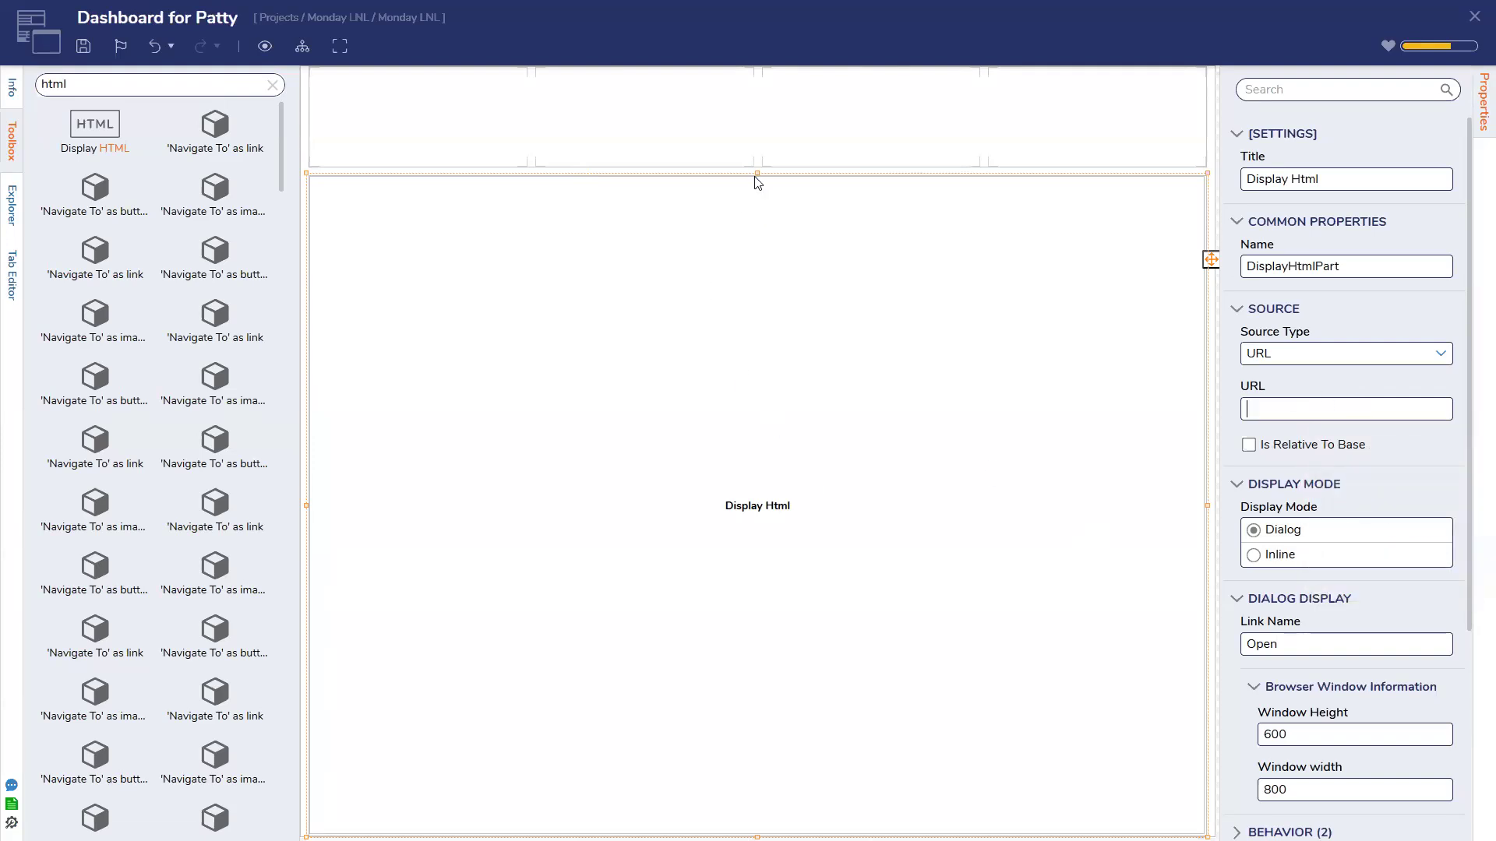
Select the outermost Grid Layout, delete its 130 row, and drop Display HTML on the empty page
{"action": "left_click", "coordinate": [785, 143]}
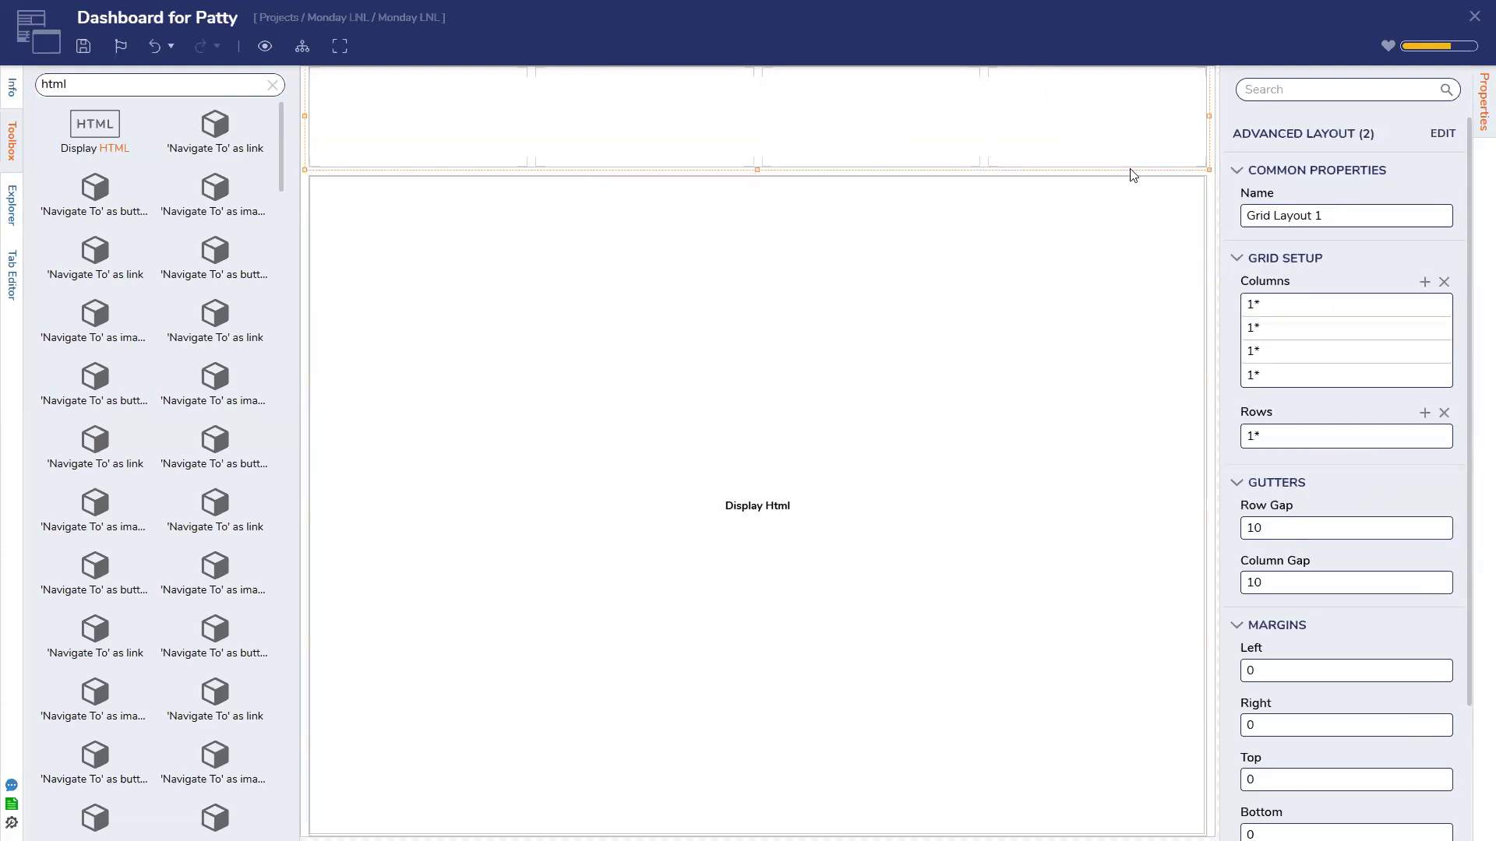
{"action": "left_click", "coordinate": [1205, 177]}
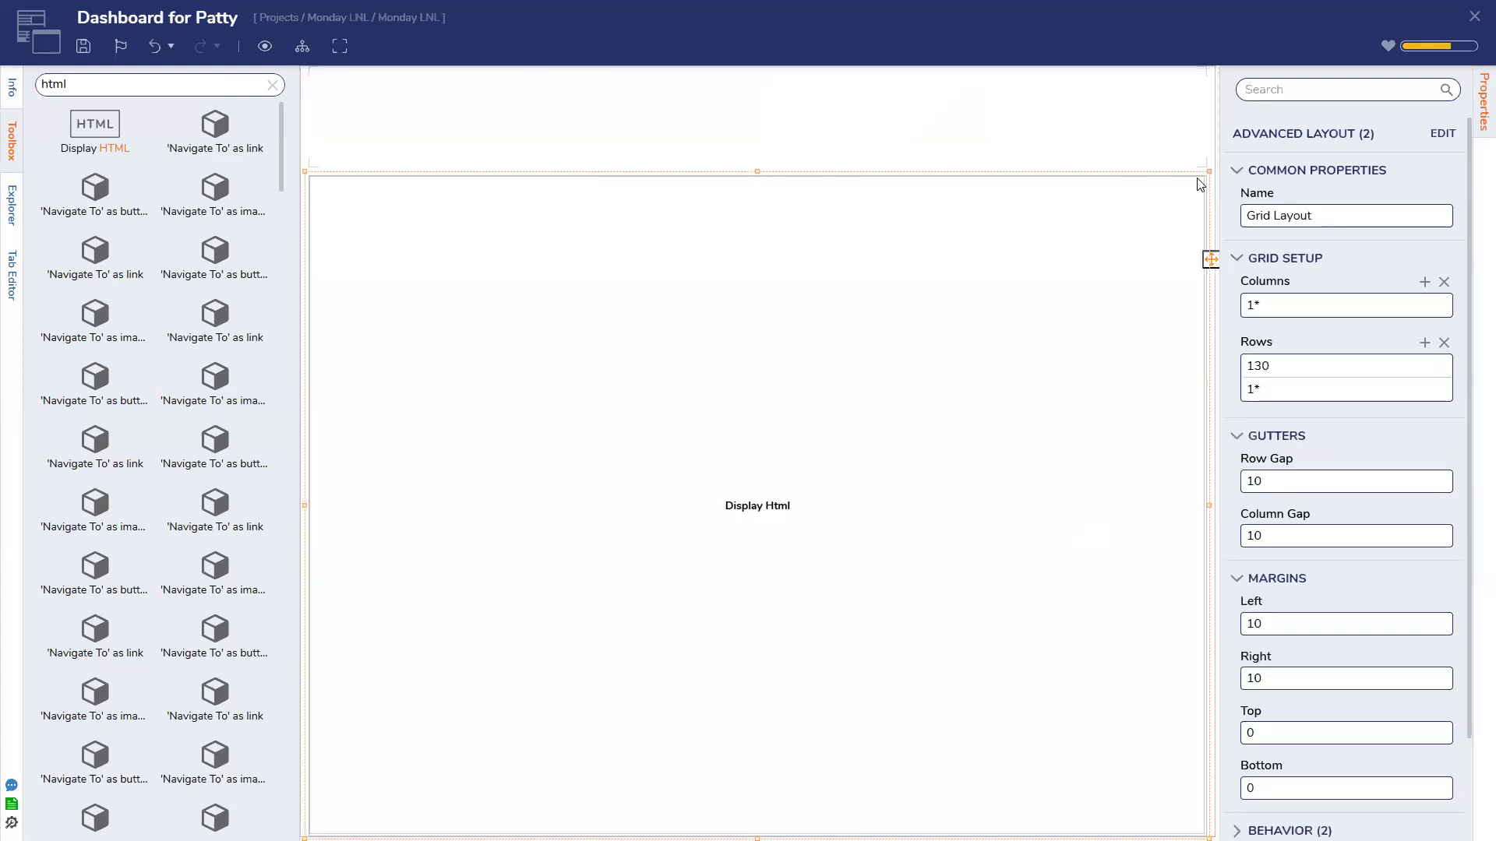
{"action": "left_click", "coordinate": [1062, 201]}
{"action": "left_click", "coordinate": [1198, 206]}
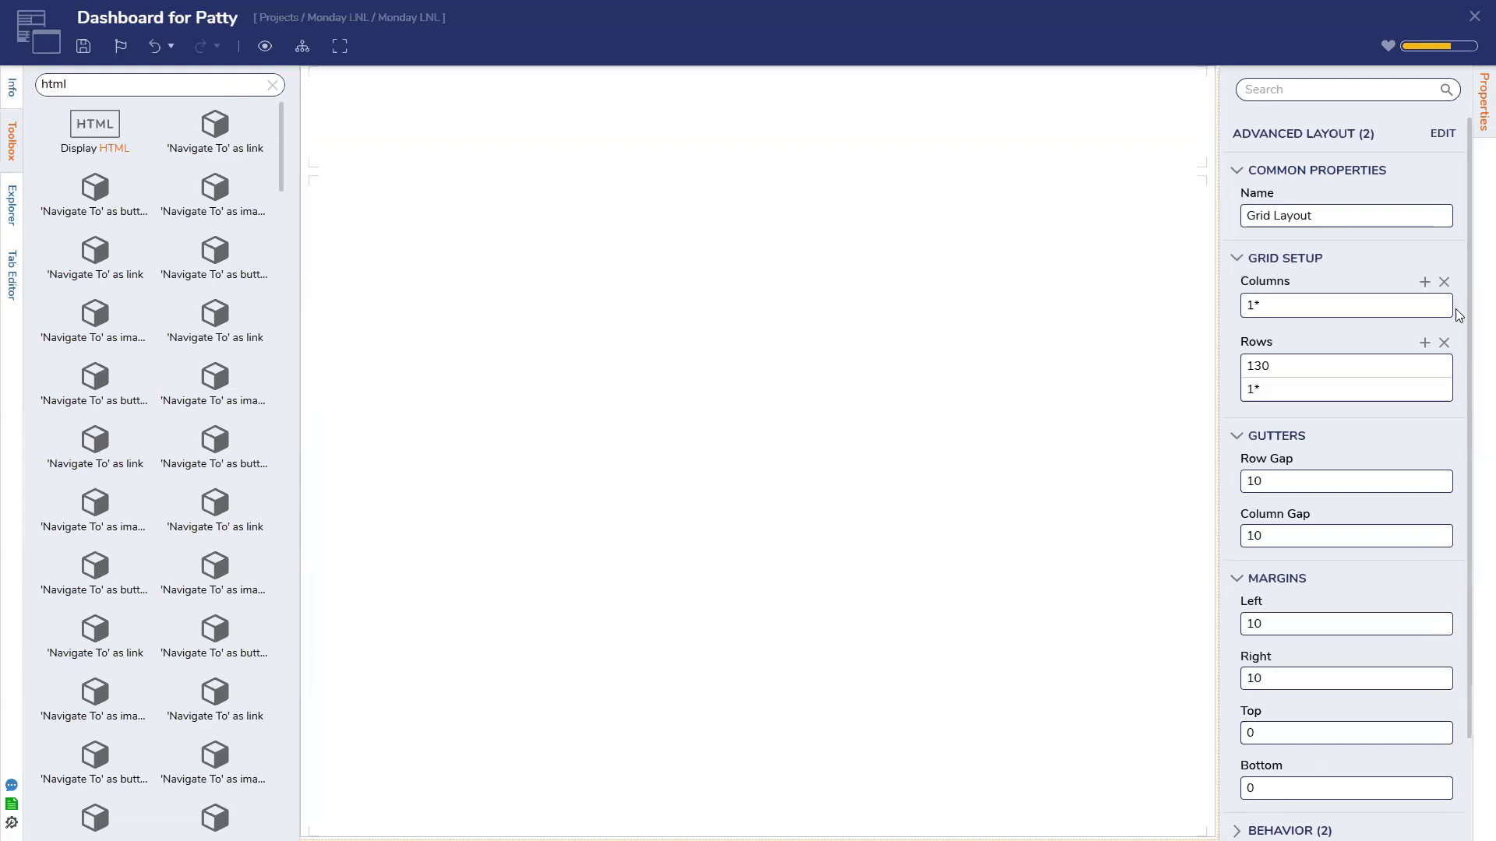
{"action": "left_click", "coordinate": [1445, 366]}
{"action": "left_click", "coordinate": [1361, 404]}
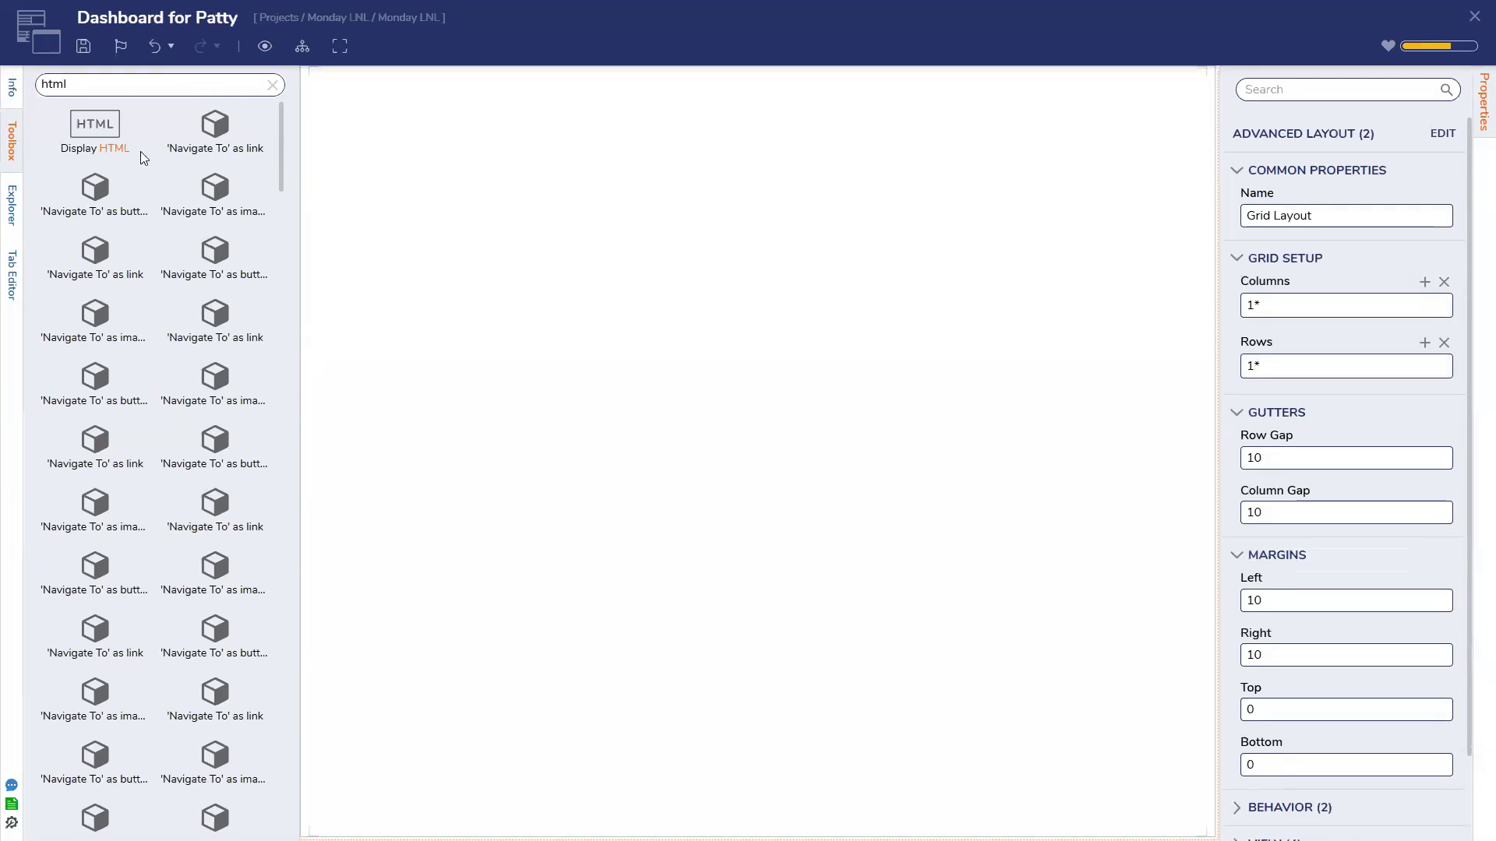
{"action": "left_click_drag", "start_coordinate": [608, 331], "coordinate": [616, 331]}
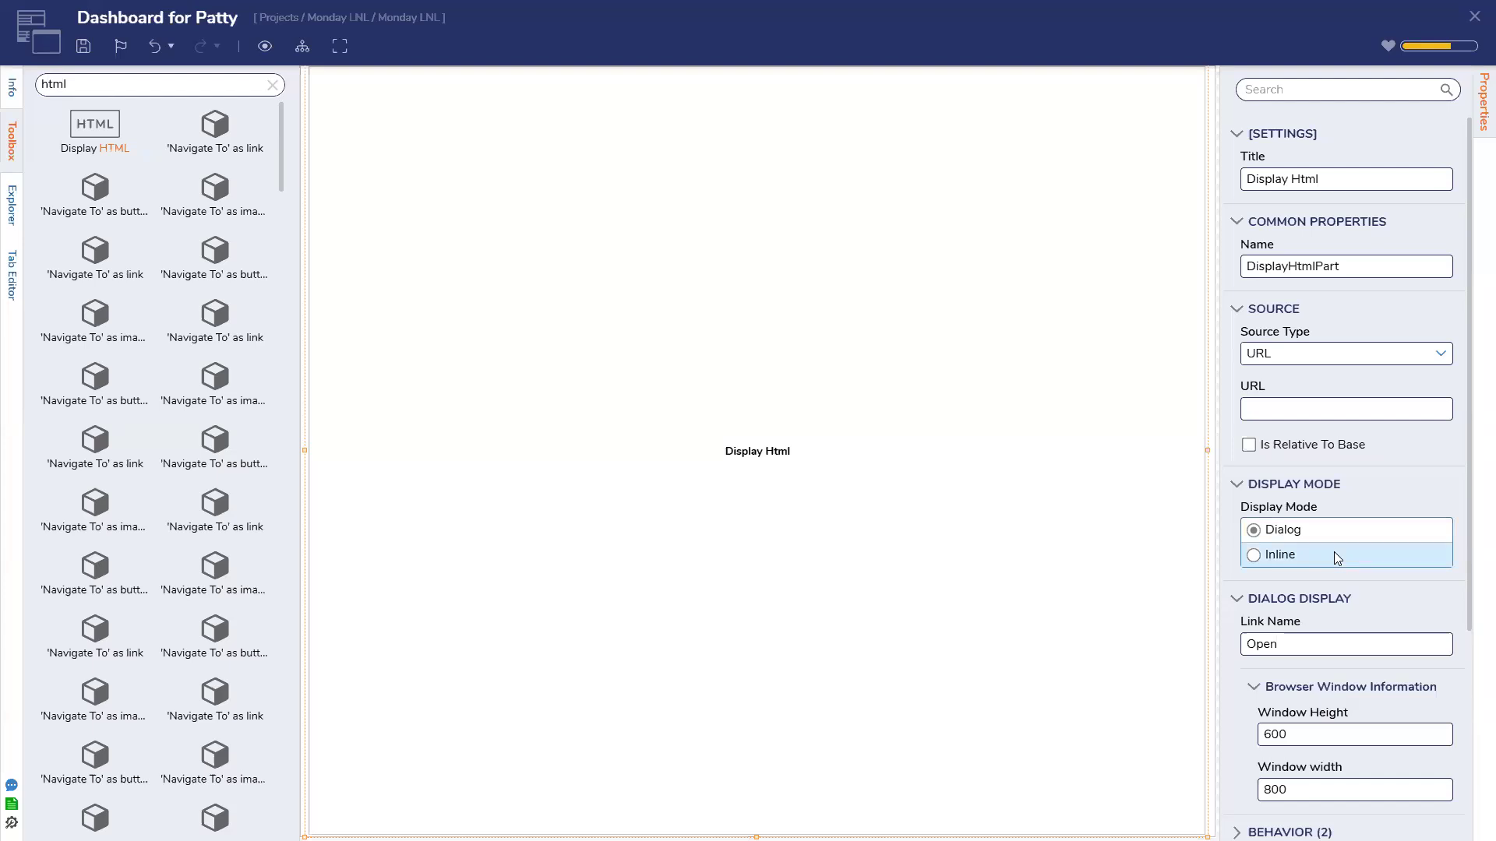
Close the page designer, choosing SAVE, then open Form for Patty from the project list
{"action": "left_click", "coordinate": [1474, 19]}
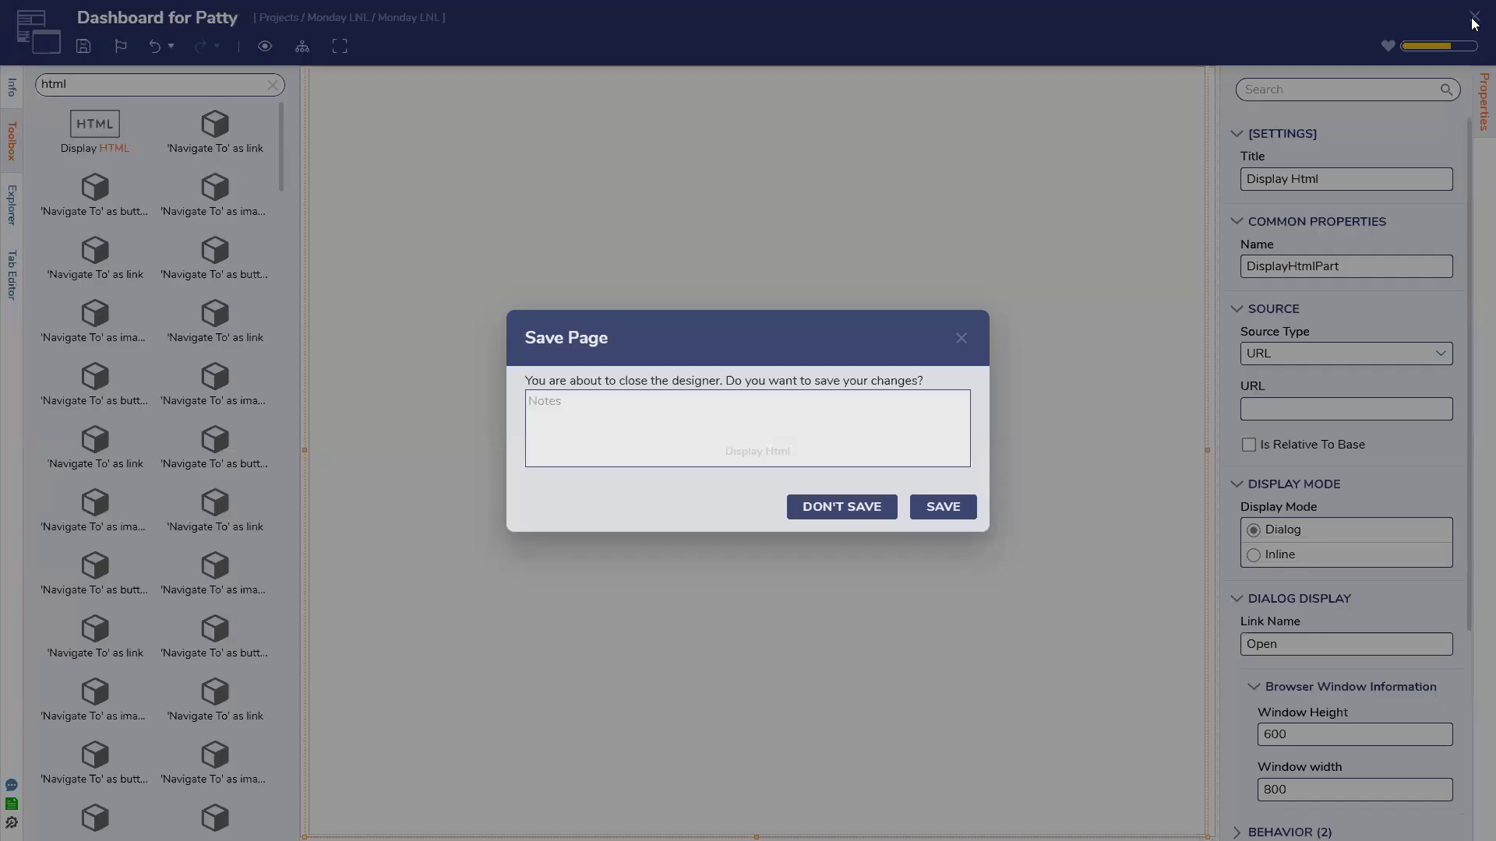
{"action": "left_click", "coordinate": [923, 507]}
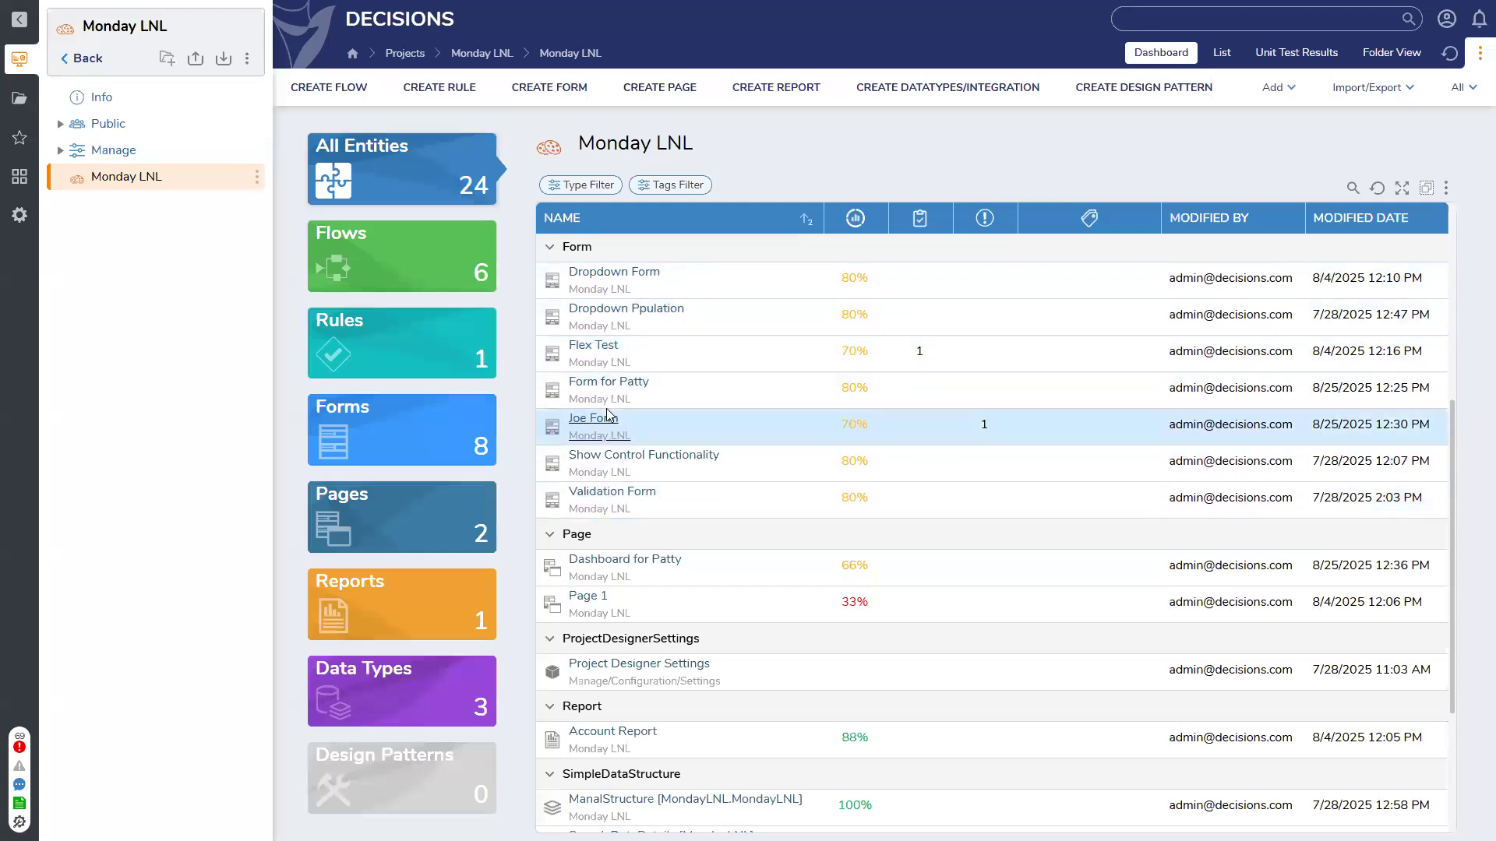
{"action": "left_click", "coordinate": [612, 381]}
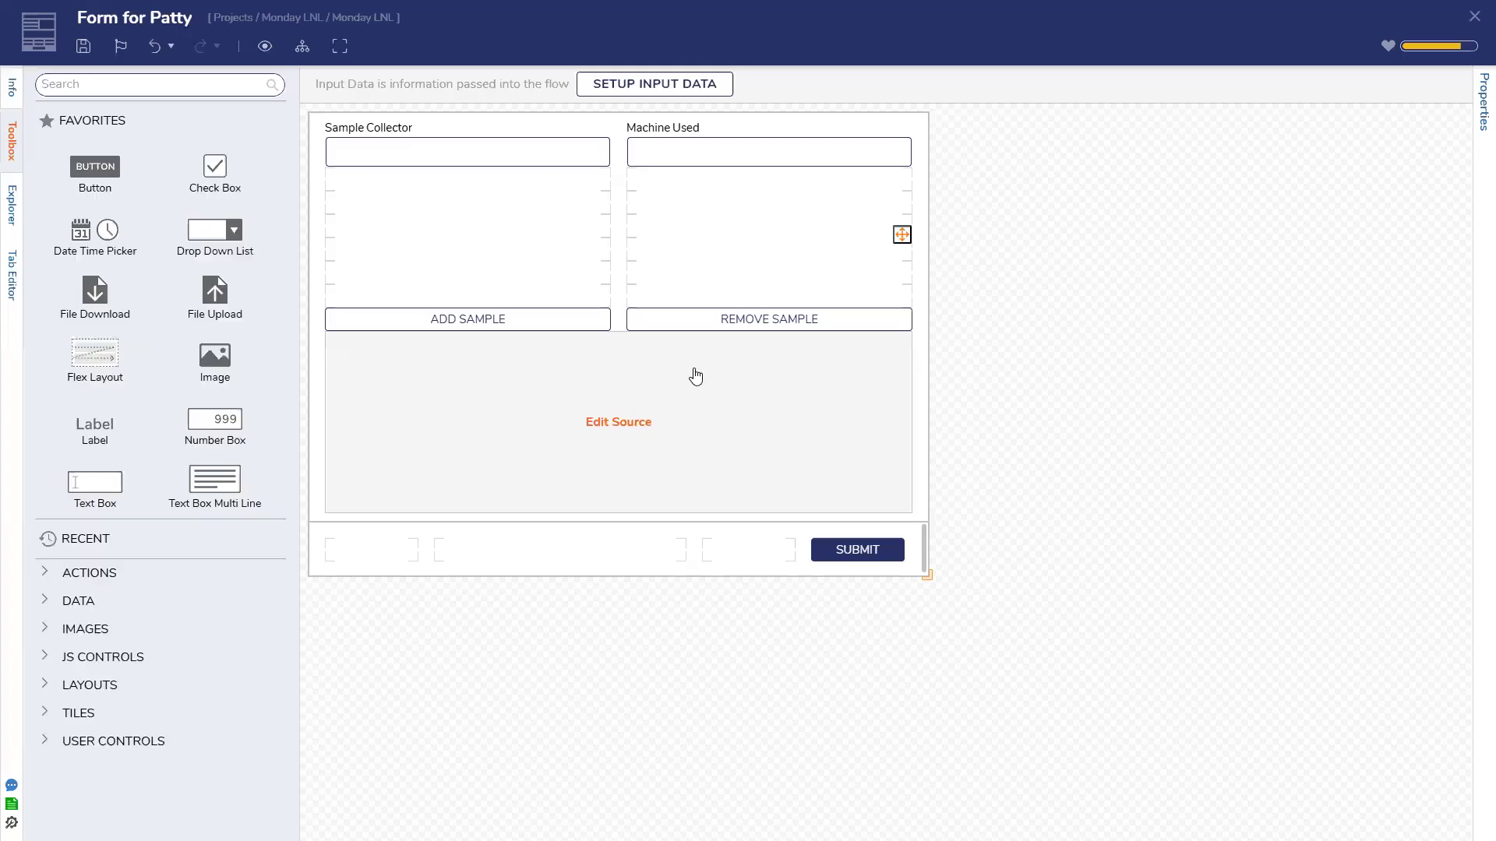
Select the form's data repeater and expand its behavior settings
{"action": "left_click", "coordinate": [694, 374]}
{"action": "scroll", "coordinate": [1337, 482], "scroll_direction": "down", "scroll_amount": 4}
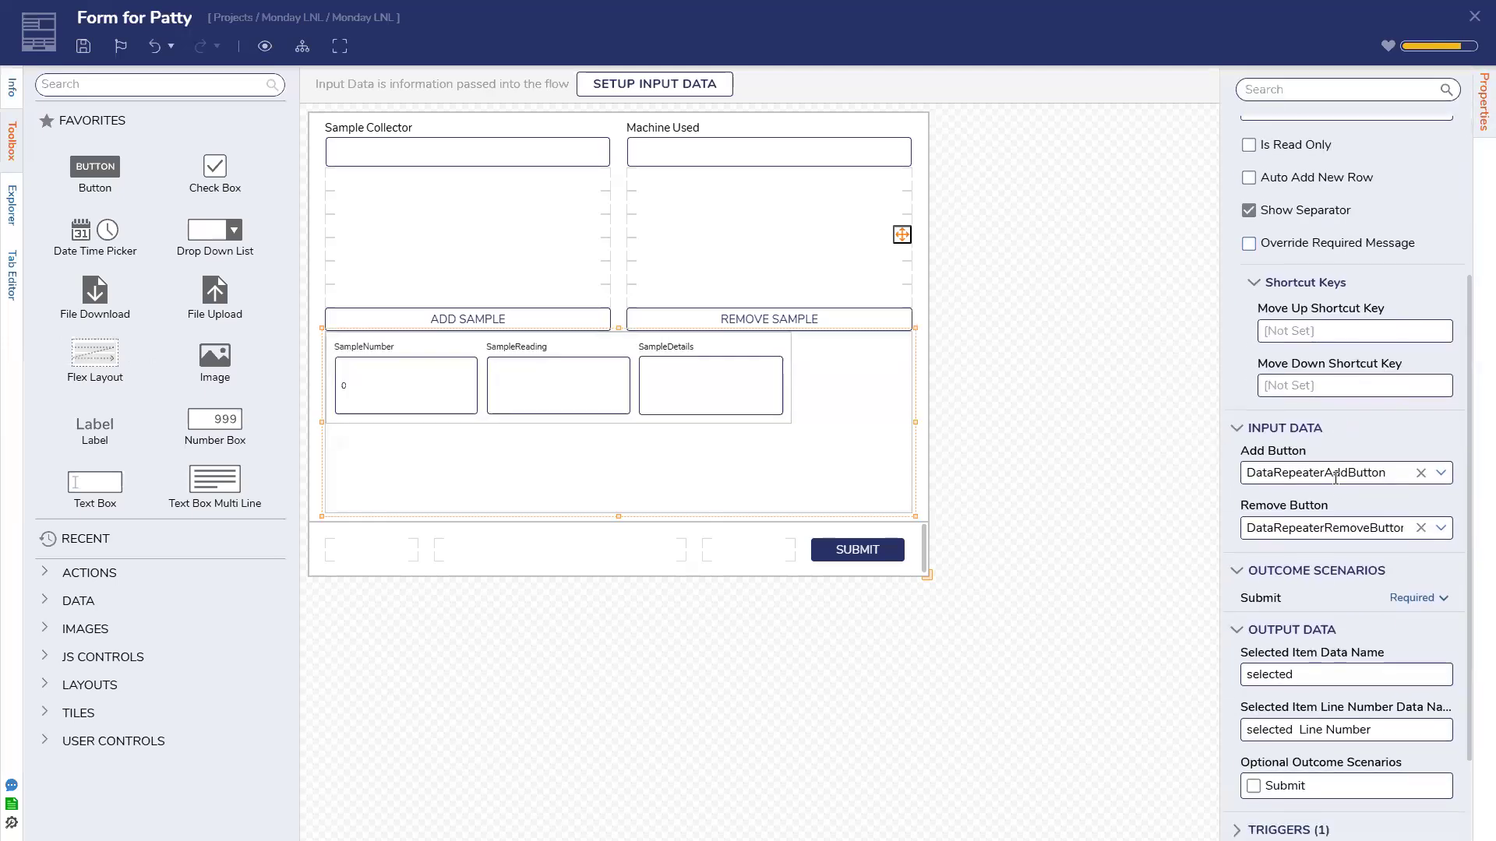
{"action": "scroll", "coordinate": [1336, 478], "scroll_direction": "down", "scroll_amount": 1}
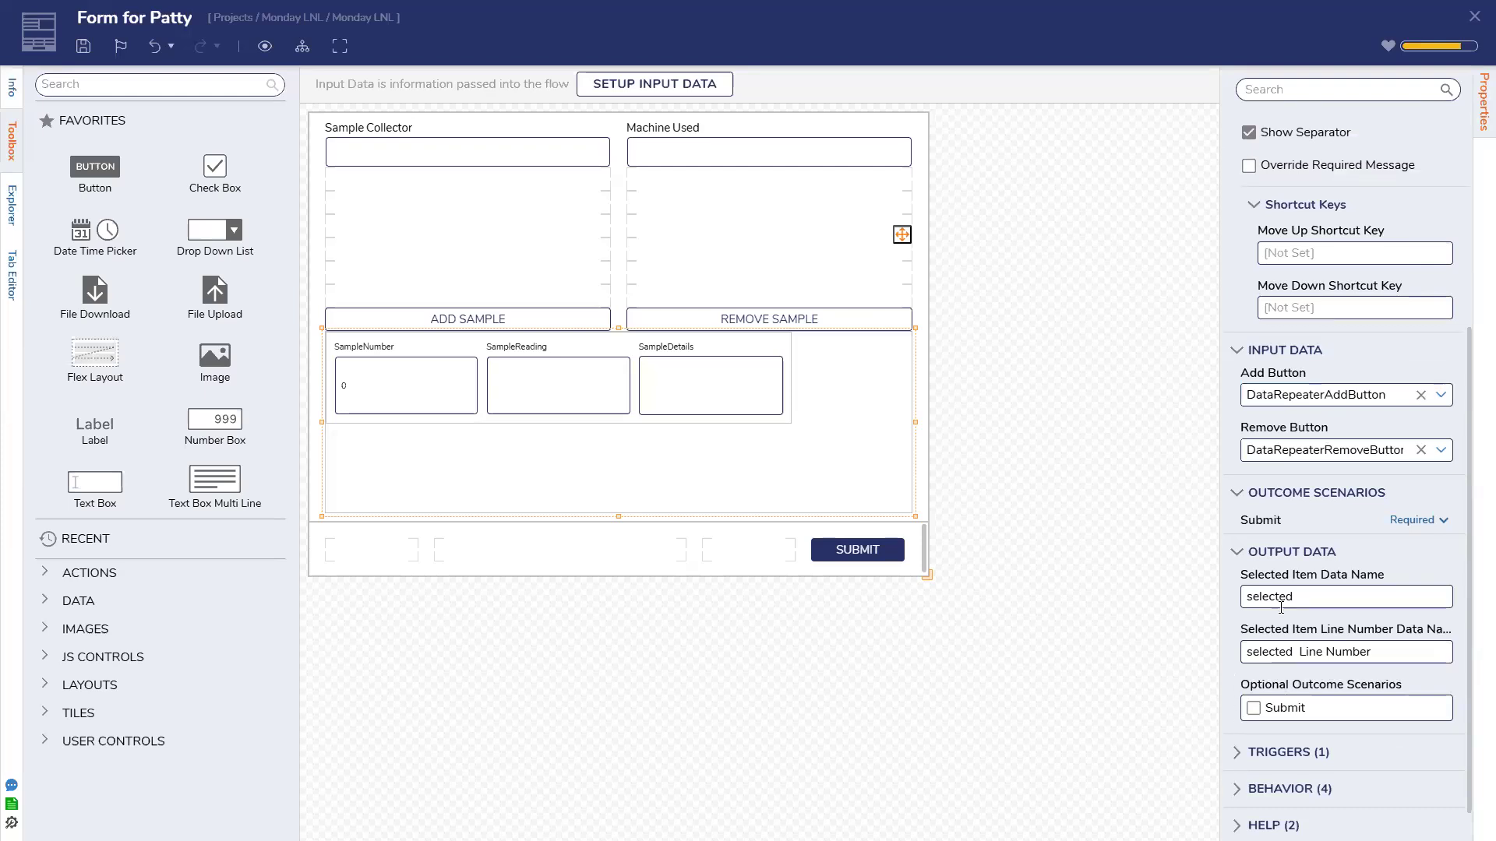
{"action": "scroll", "coordinate": [1236, 759], "scroll_direction": "down", "scroll_amount": 1}
{"action": "left_click", "coordinate": [1236, 749]}
{"action": "scroll", "coordinate": [1238, 748], "scroll_direction": "down", "scroll_amount": 4}
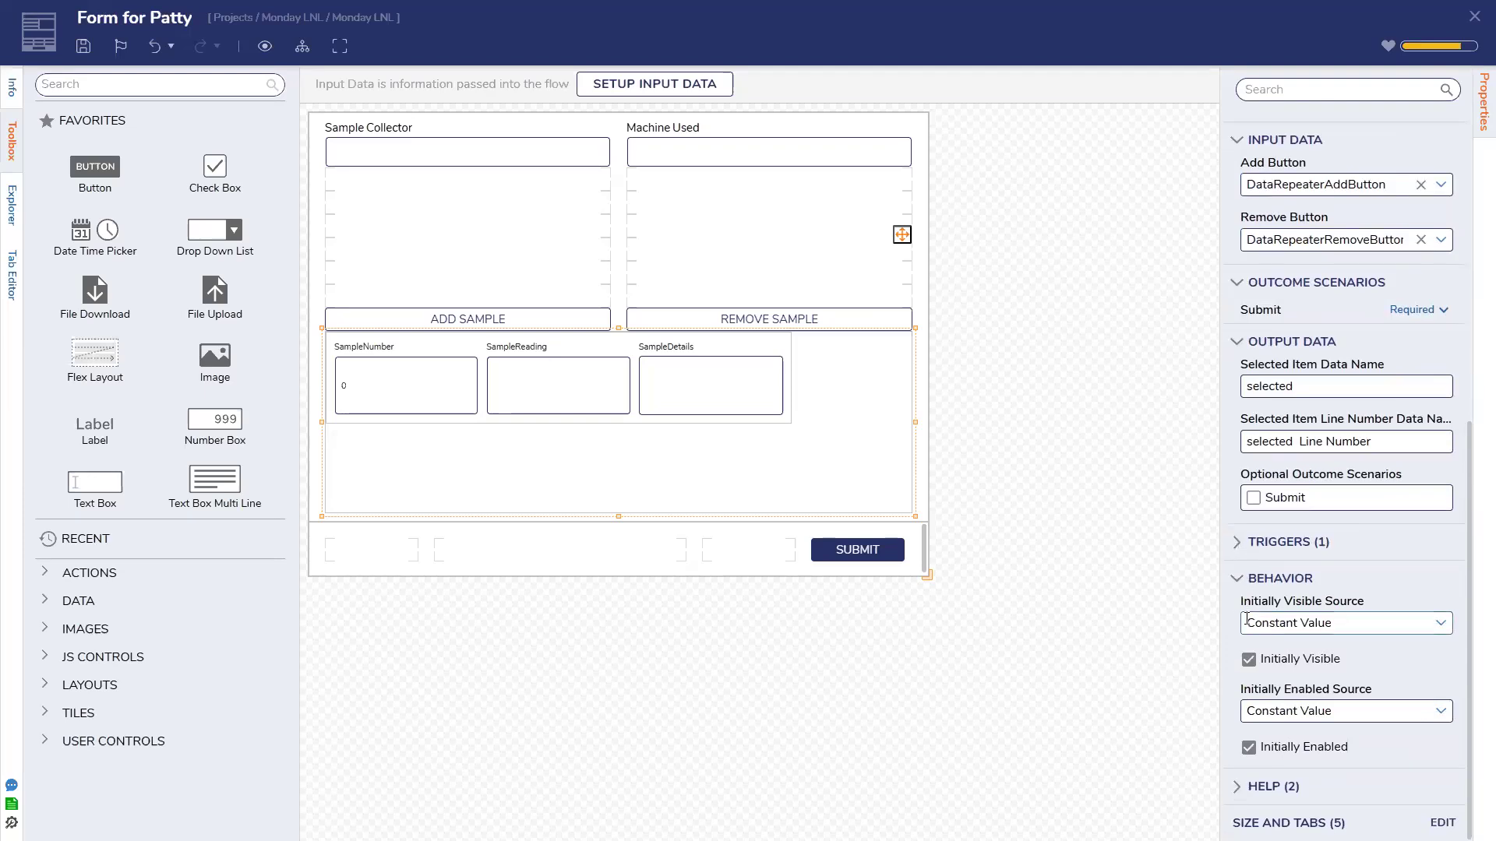
Check the CSS class options for ADD SAMPLE and Sample Collector, then save Form for Patty
{"action": "left_click", "coordinate": [605, 318]}
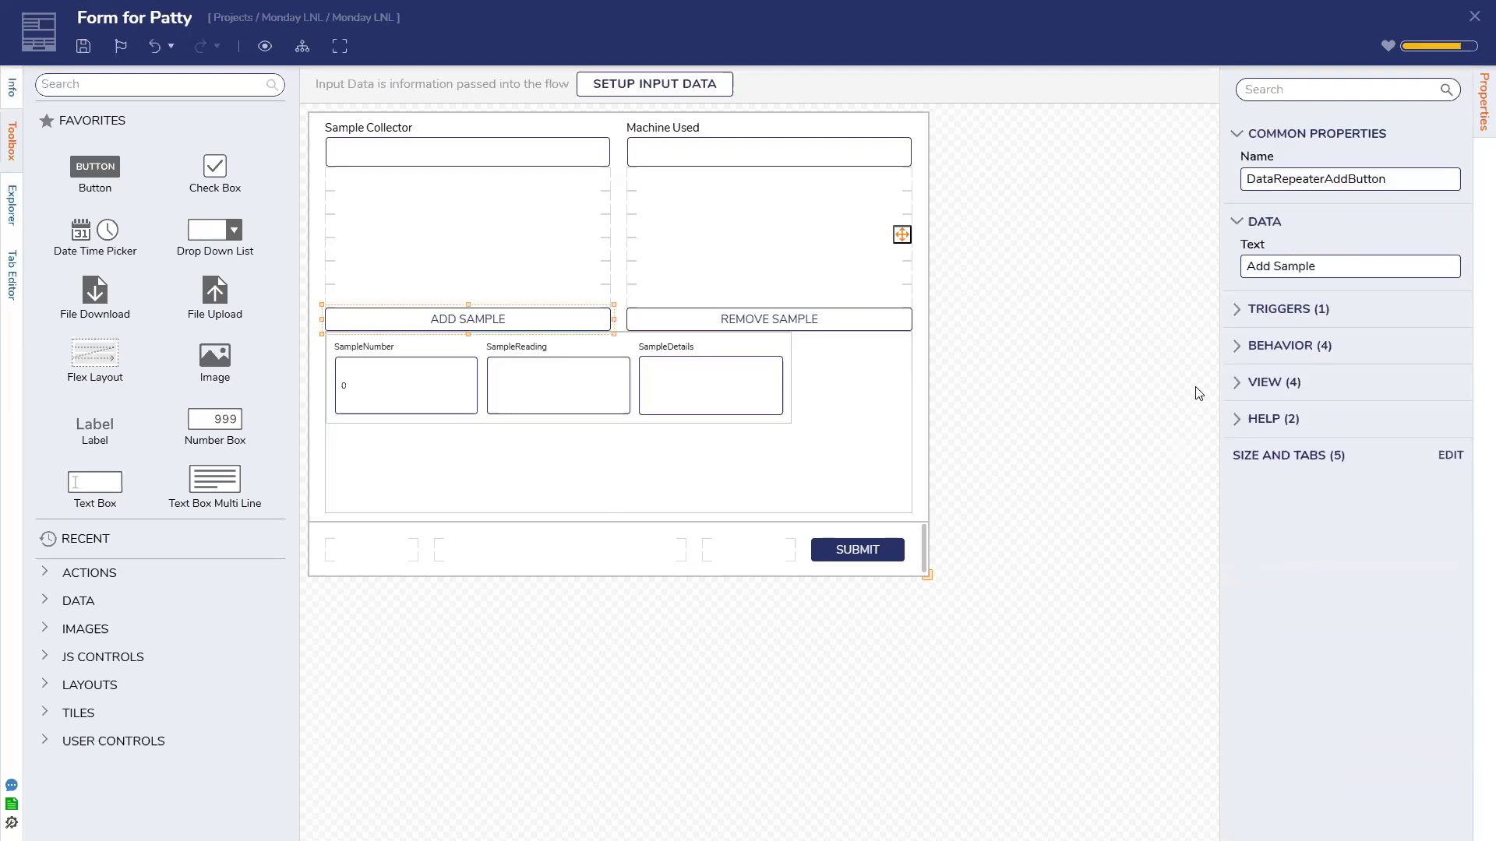
{"action": "left_click", "coordinate": [1238, 384]}
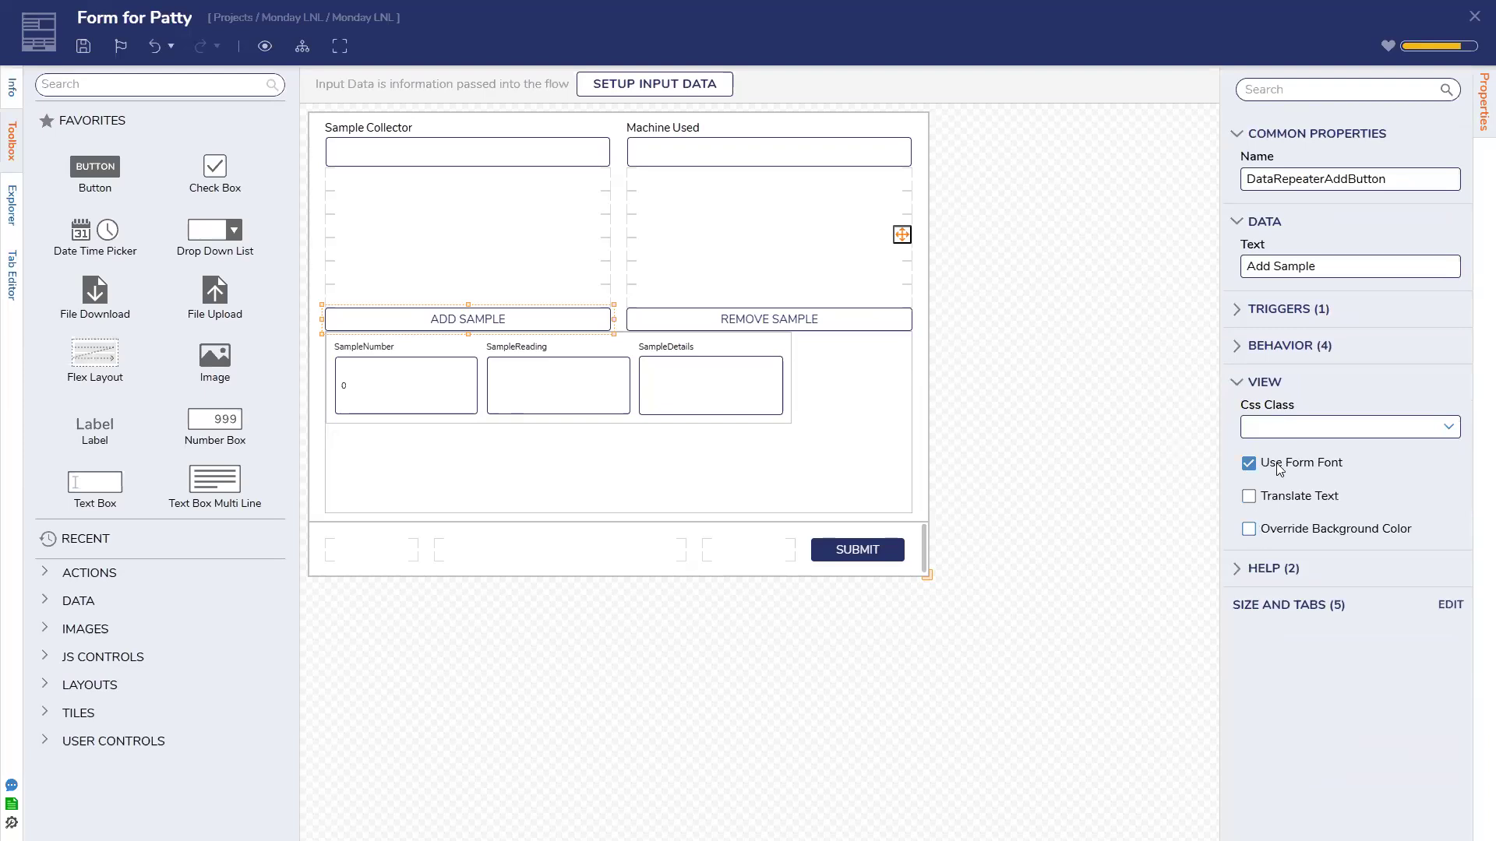
{"action": "left_click", "coordinate": [1446, 430]}
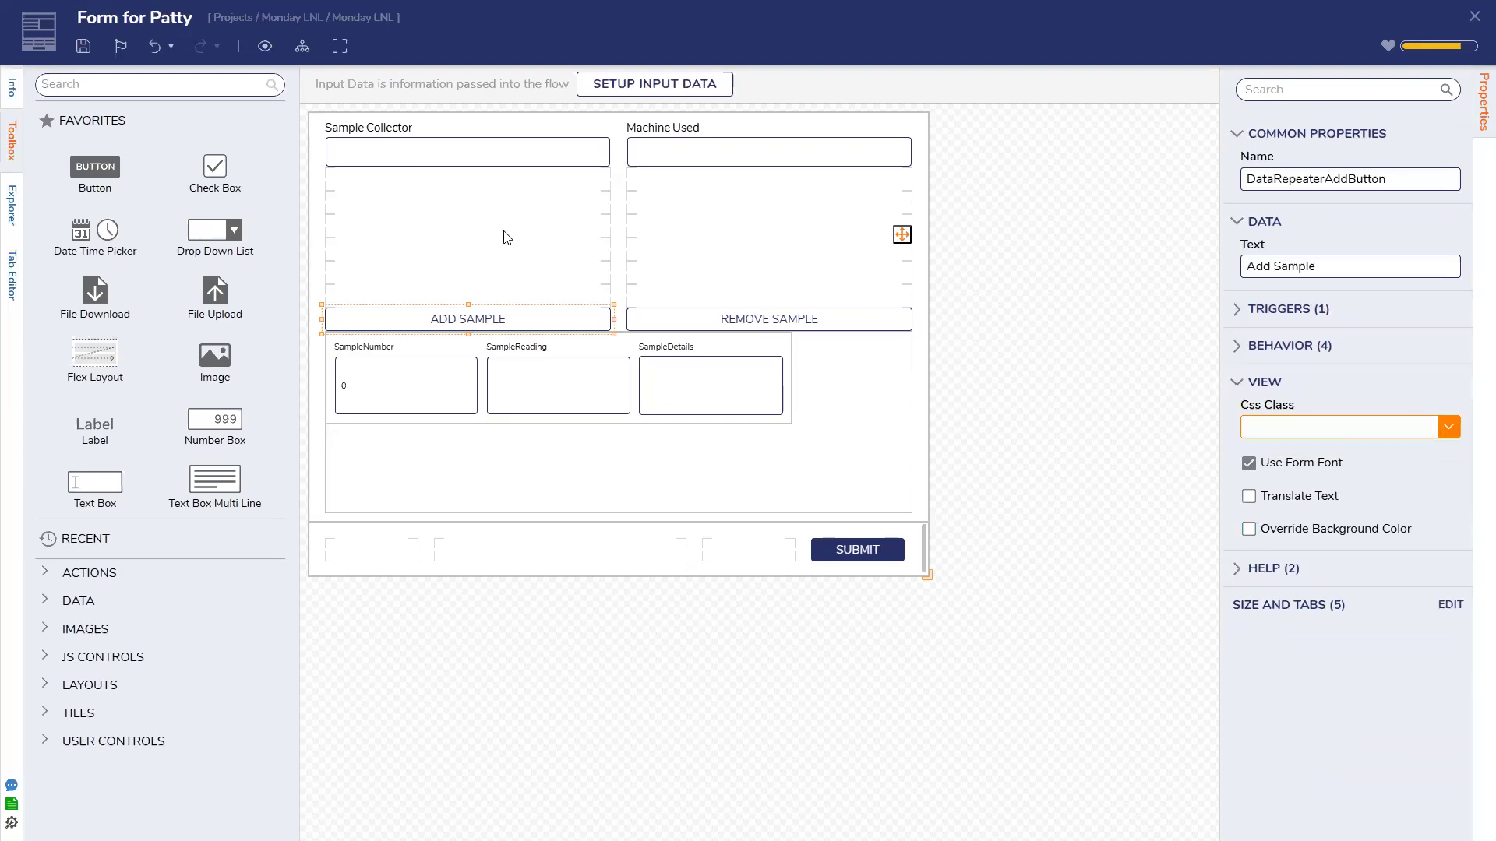
{"action": "left_click", "coordinate": [457, 156]}
{"action": "scroll", "coordinate": [1293, 529], "scroll_direction": "down", "scroll_amount": 10}
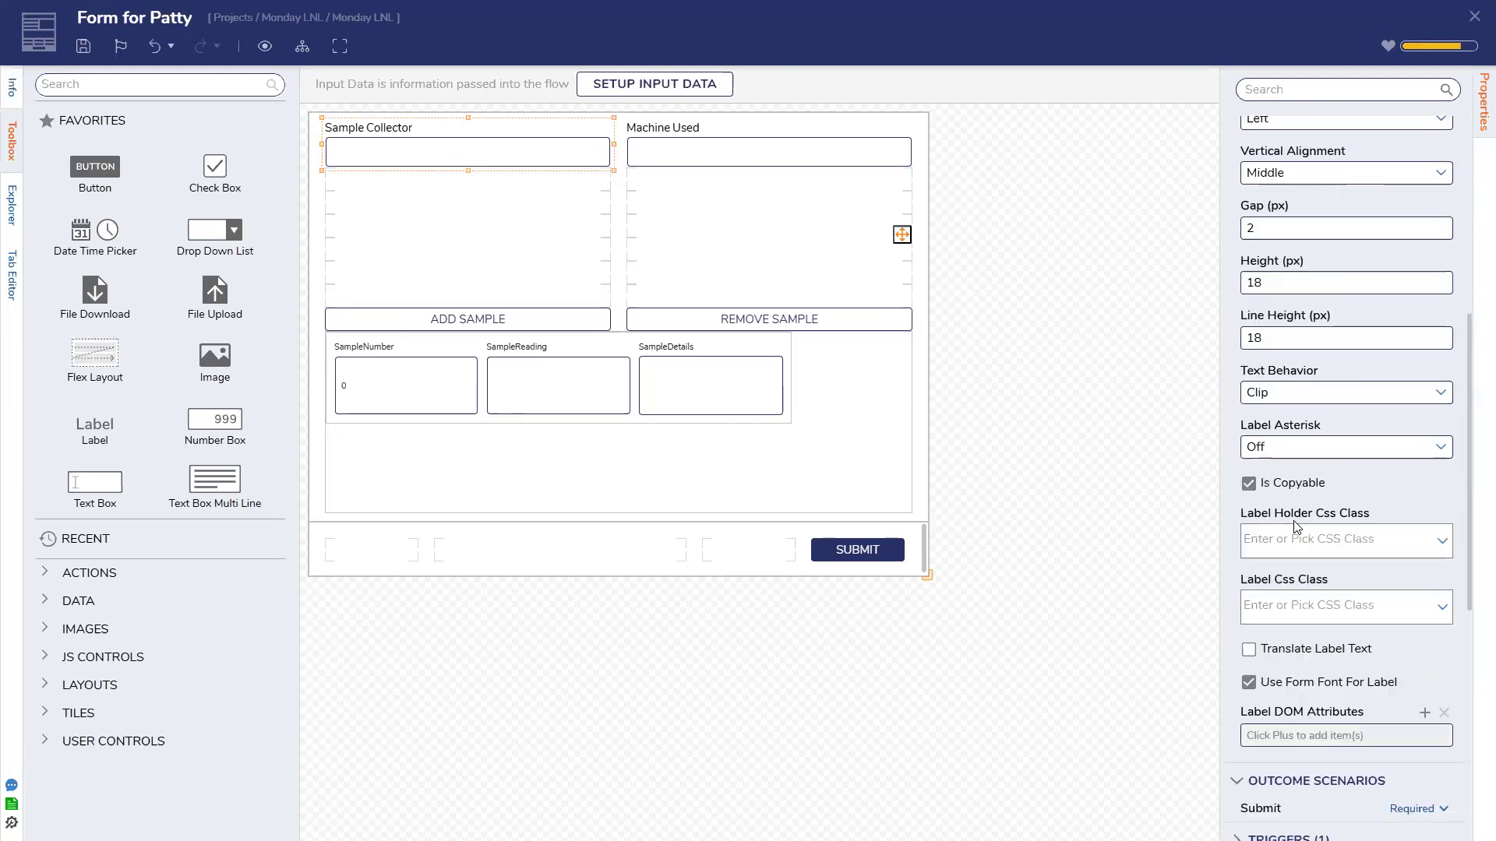
{"action": "left_click", "coordinate": [1442, 547]}
{"action": "left_click", "coordinate": [1384, 550]}
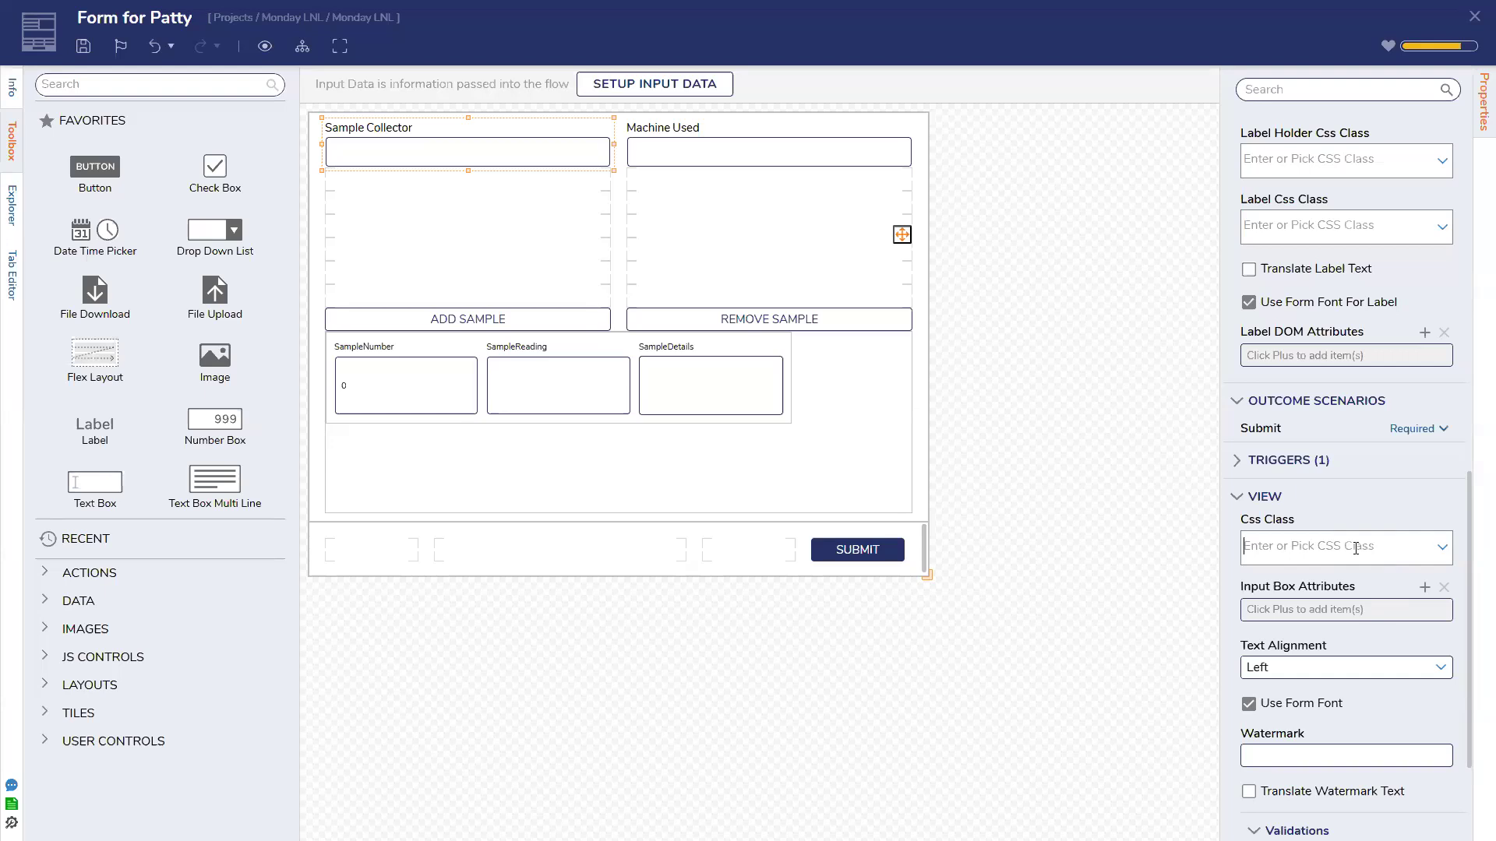
{"action": "left_click", "coordinate": [1440, 555]}
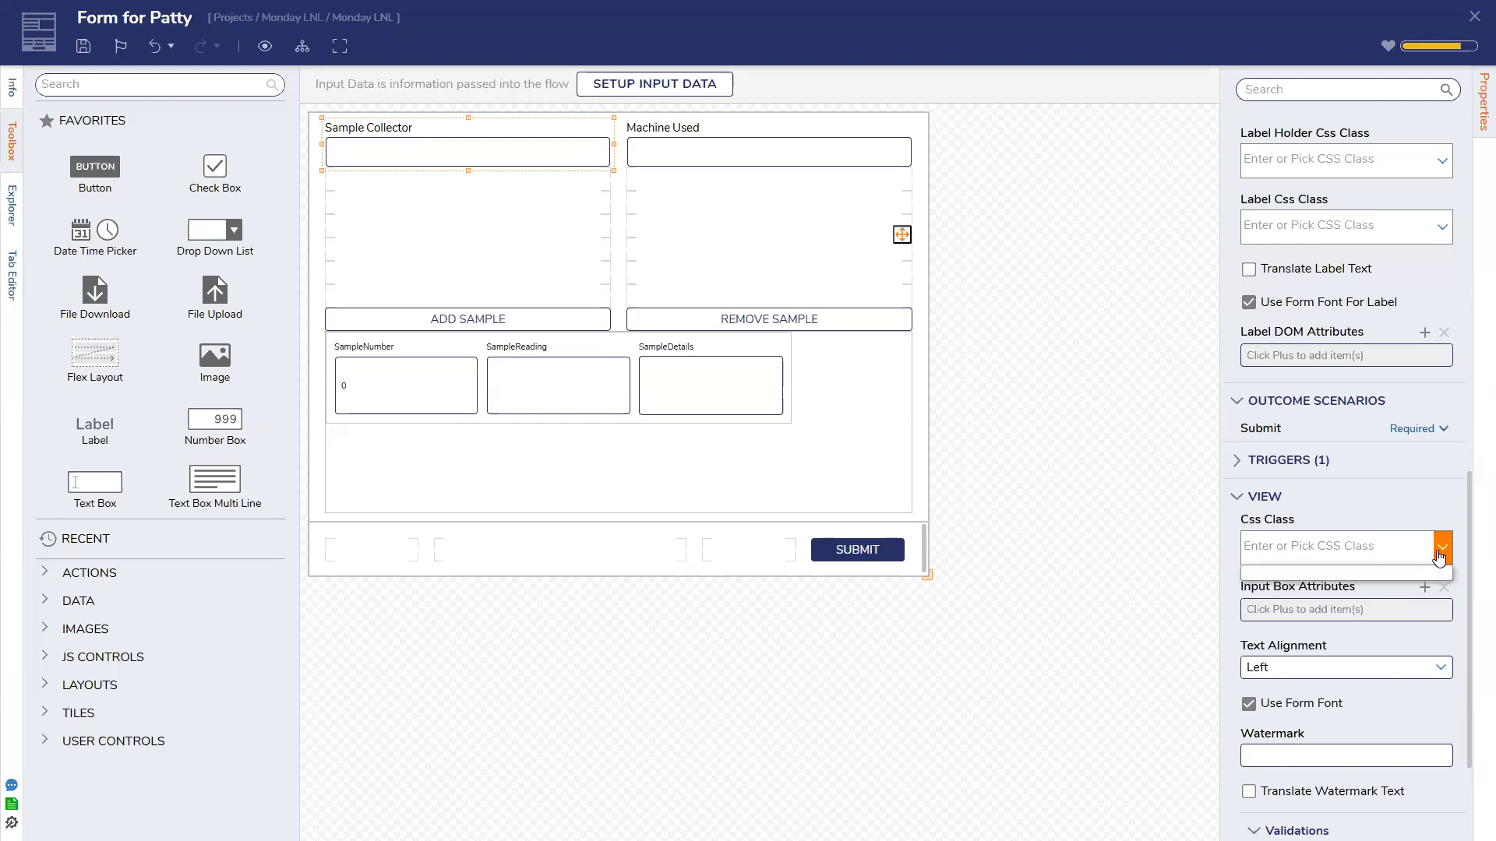
{"action": "left_click", "coordinate": [1439, 557]}
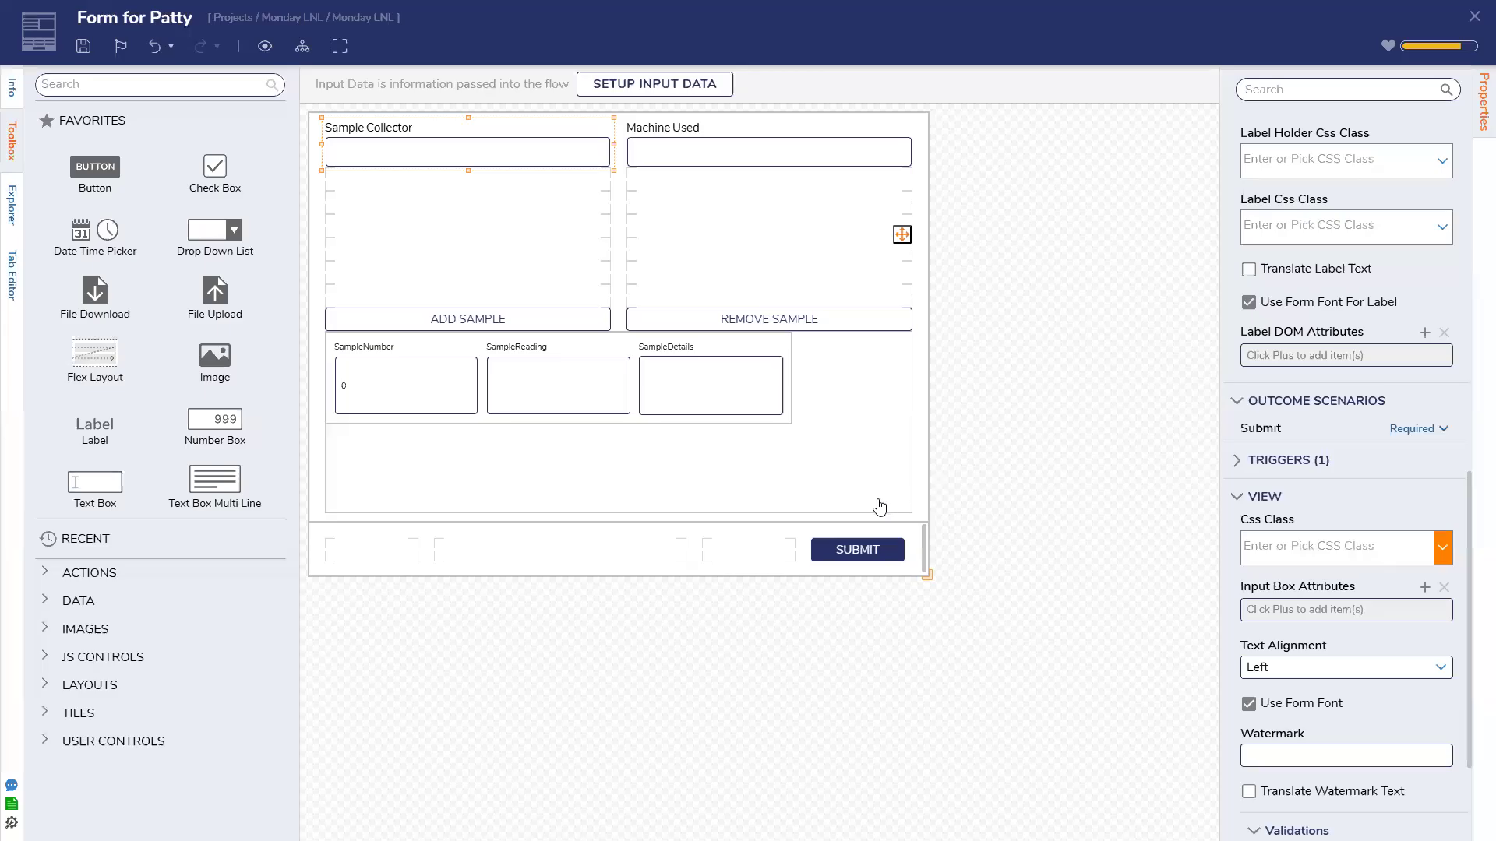
{"action": "left_click", "coordinate": [83, 47]}
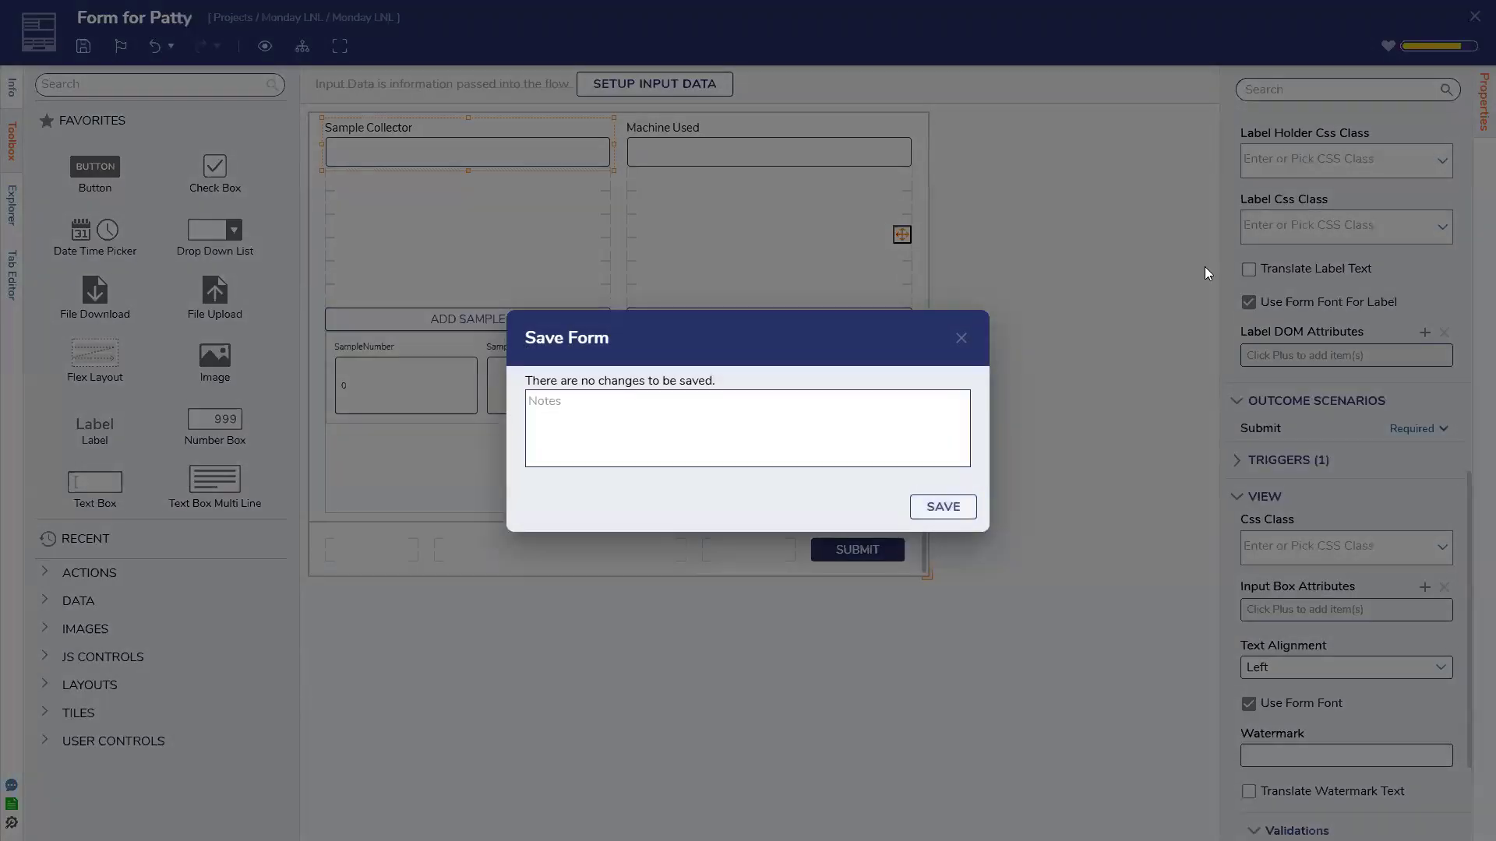
Confirm the save, close the Form for Patty designer, and return to the Projects list
{"action": "left_click", "coordinate": [944, 504]}
{"action": "left_click", "coordinate": [1473, 17]}
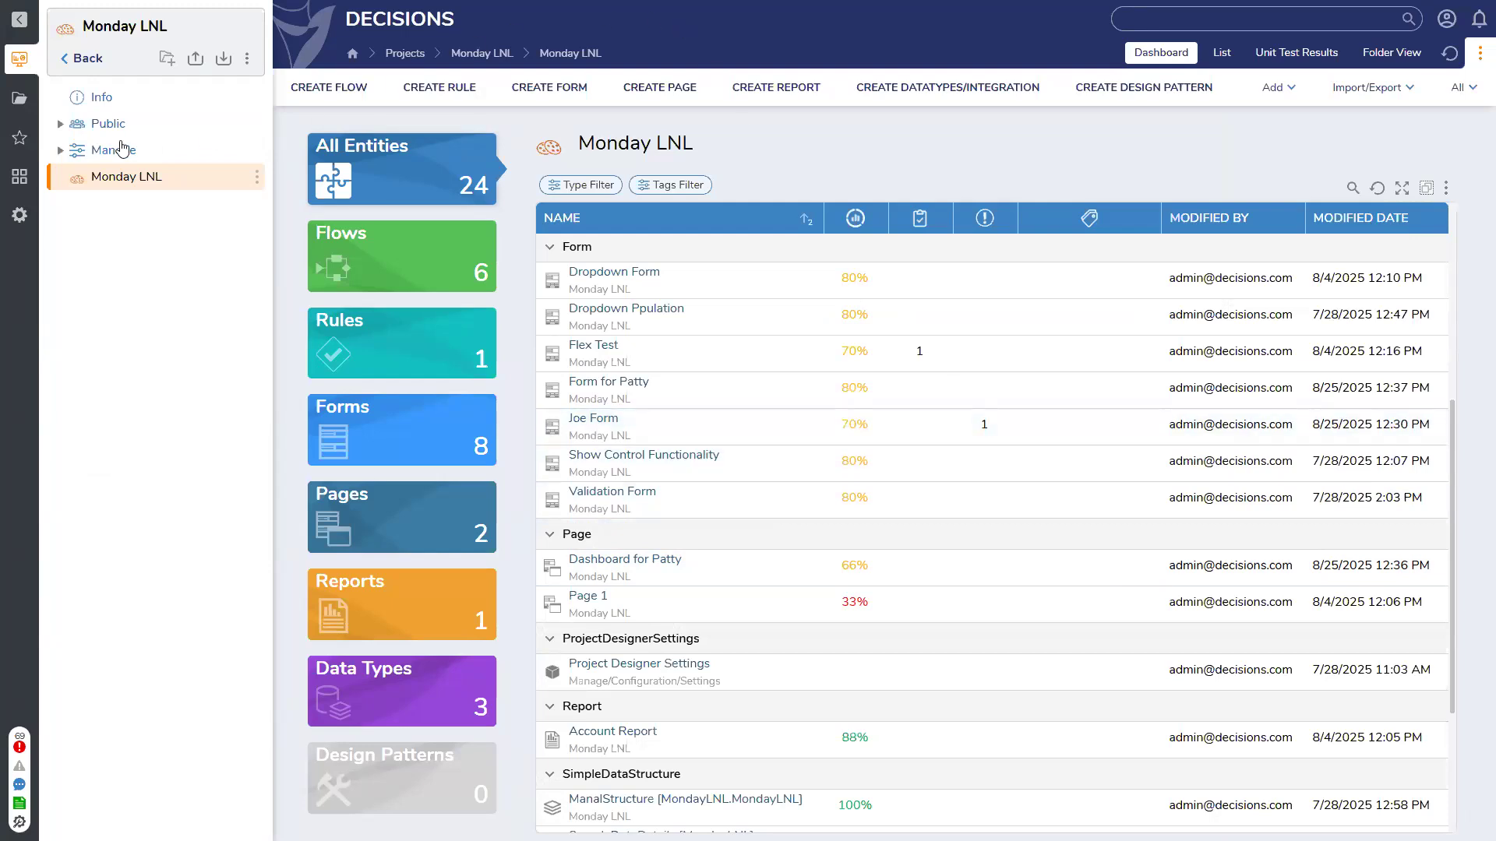
{"action": "left_click", "coordinate": [81, 67]}
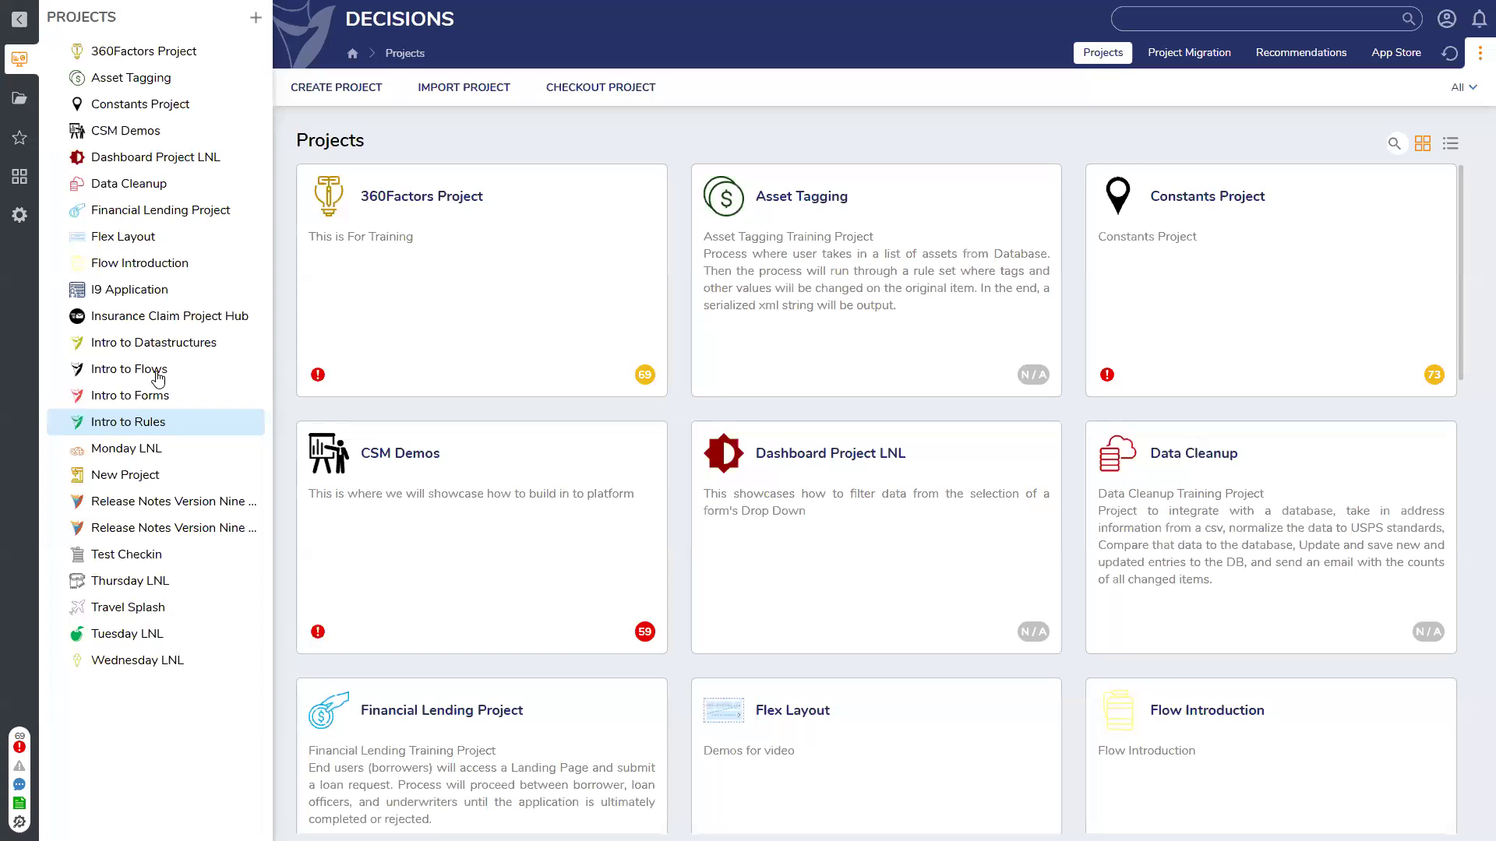
Run Inline Edit Showcase from Release Notes Version Nine Fourteen's New Features folder, maximized
{"action": "left_click", "coordinate": [164, 502]}
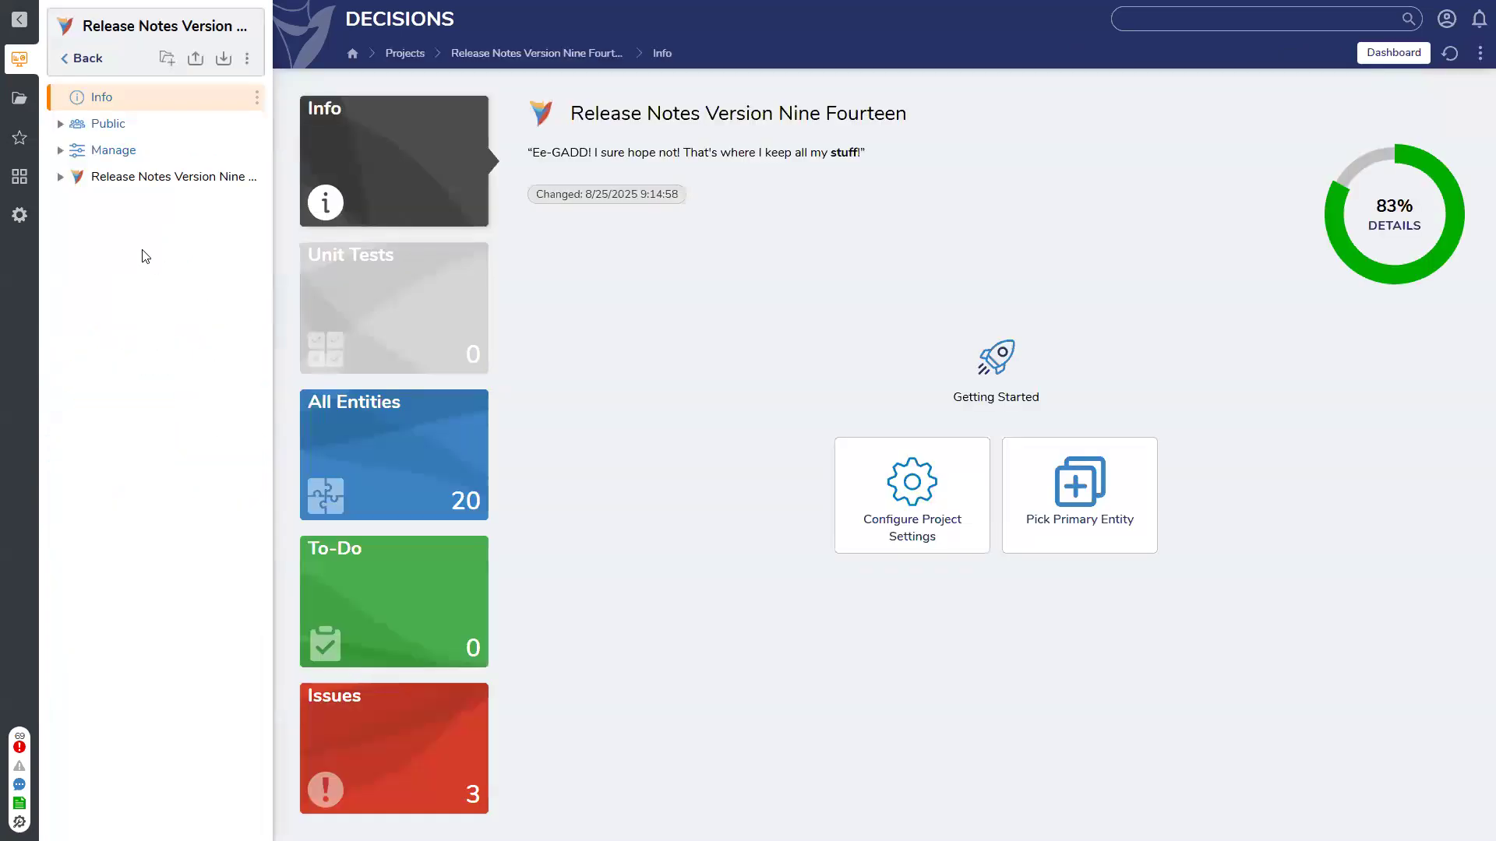
{"action": "left_click", "coordinate": [127, 179]}
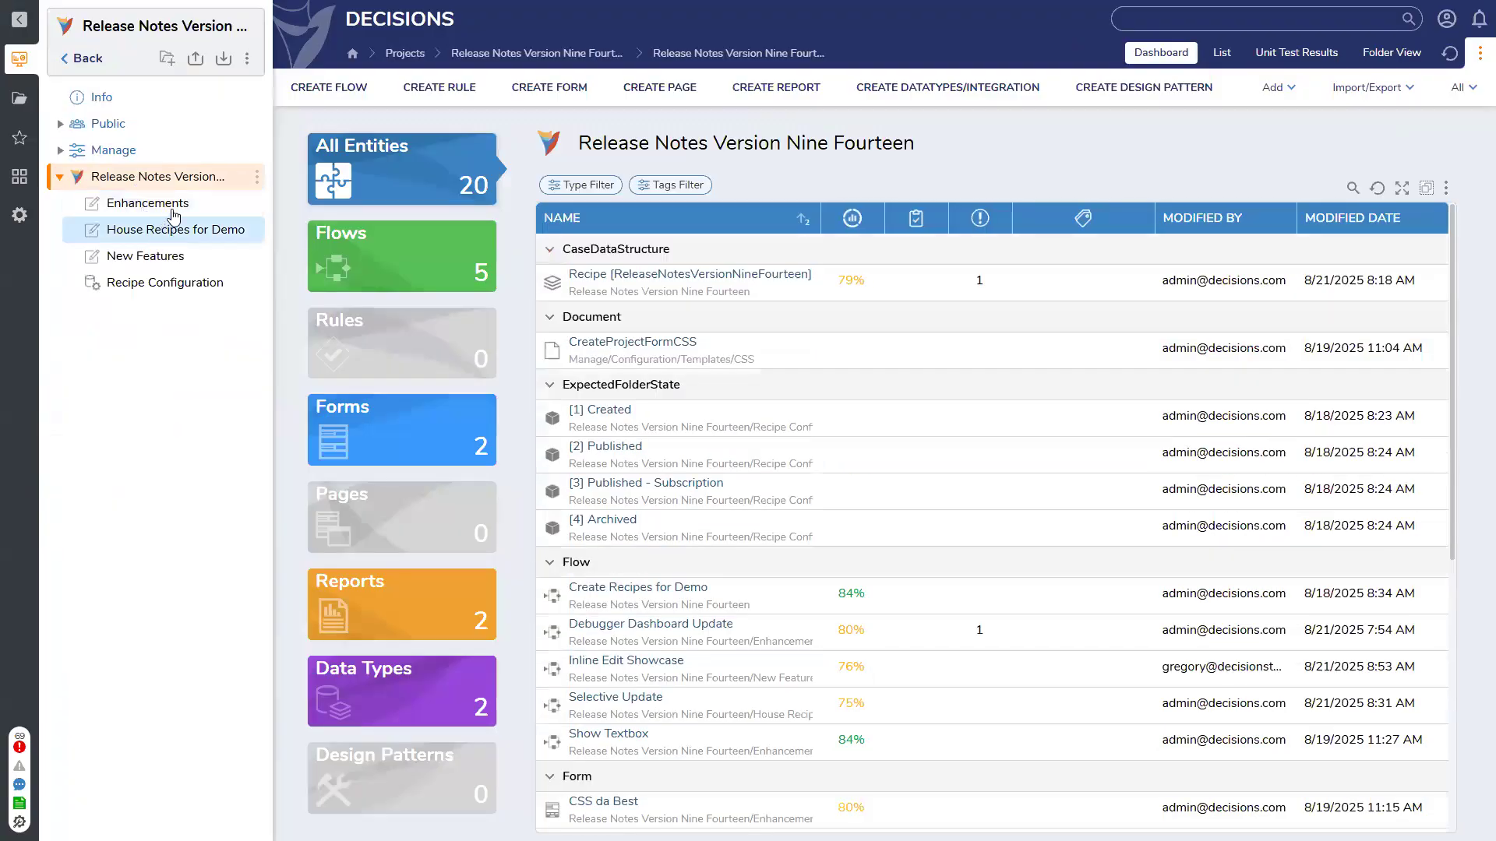
{"action": "left_click", "coordinate": [163, 255]}
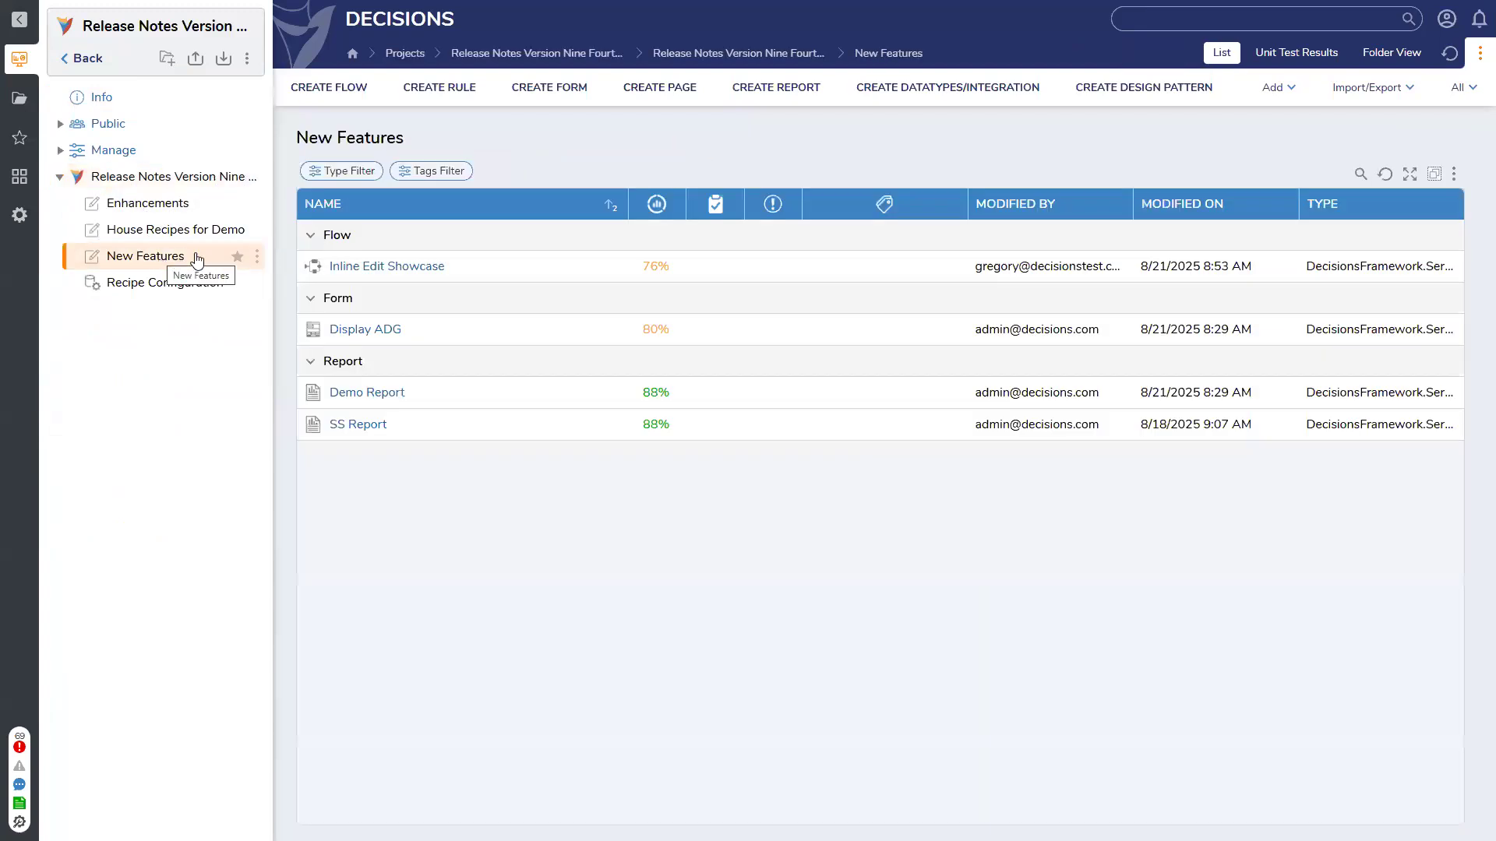
{"action": "right_click", "coordinate": [384, 266]}
{"action": "left_click", "coordinate": [434, 111]}
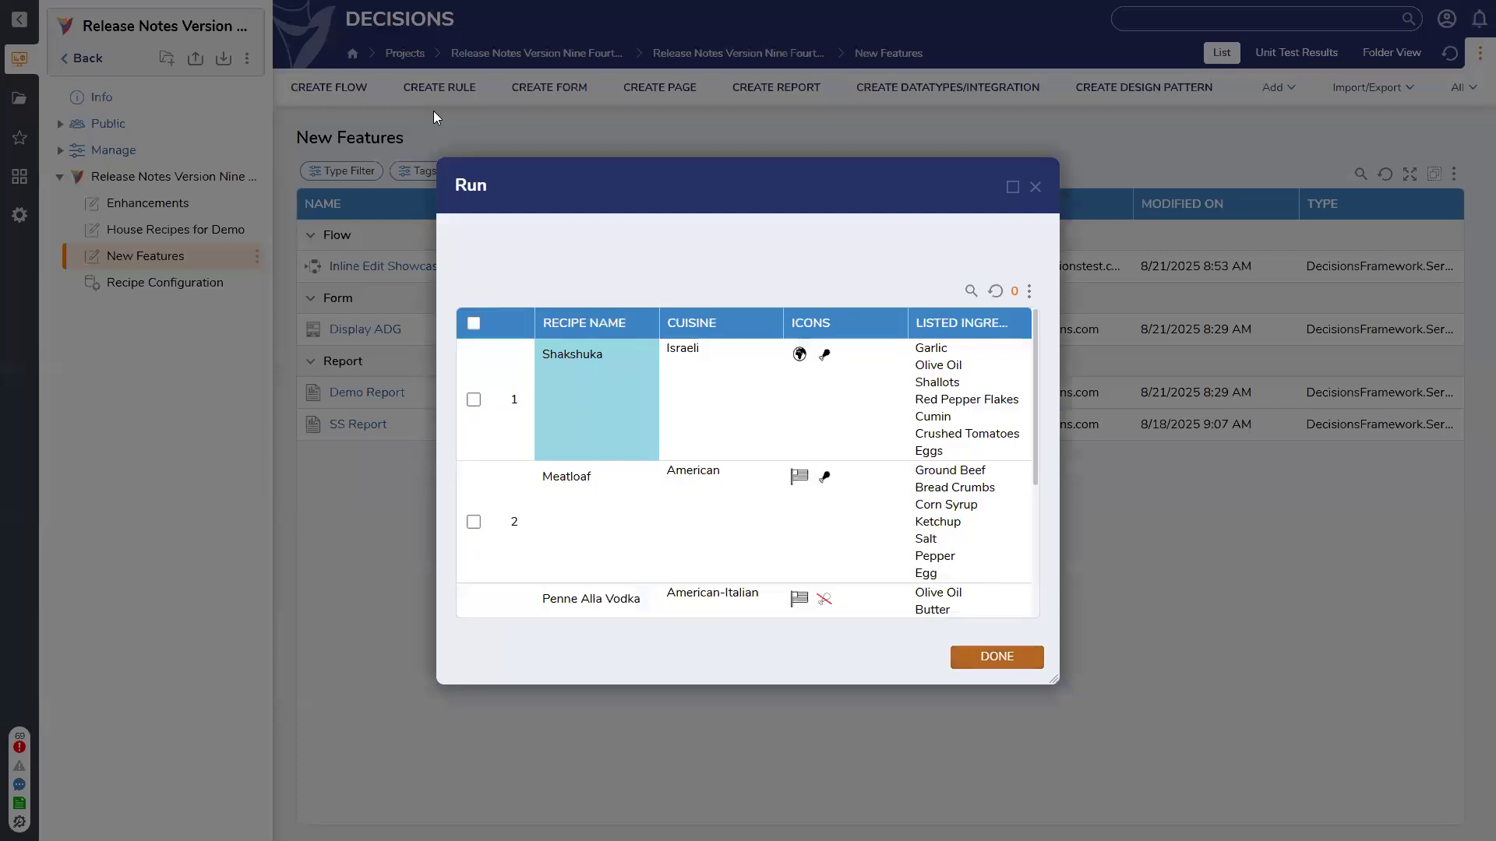
{"action": "left_click", "coordinate": [1013, 187]}
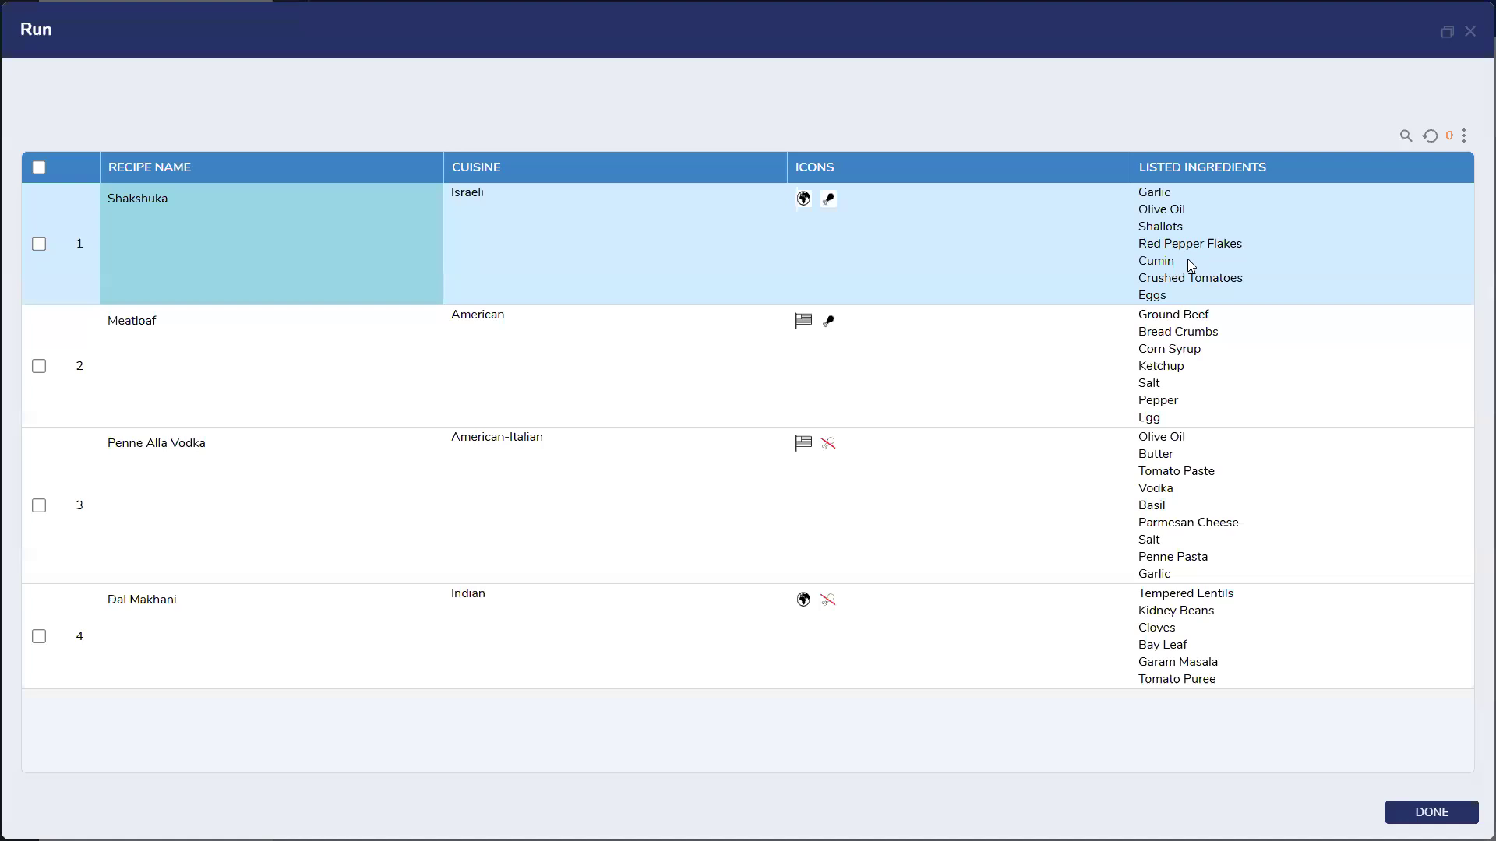
Edit Shakshuka's Listed Ingredients inline, then select the Shakshuka and Meatloaf rows
{"action": "double_click", "coordinate": [1188, 258]}
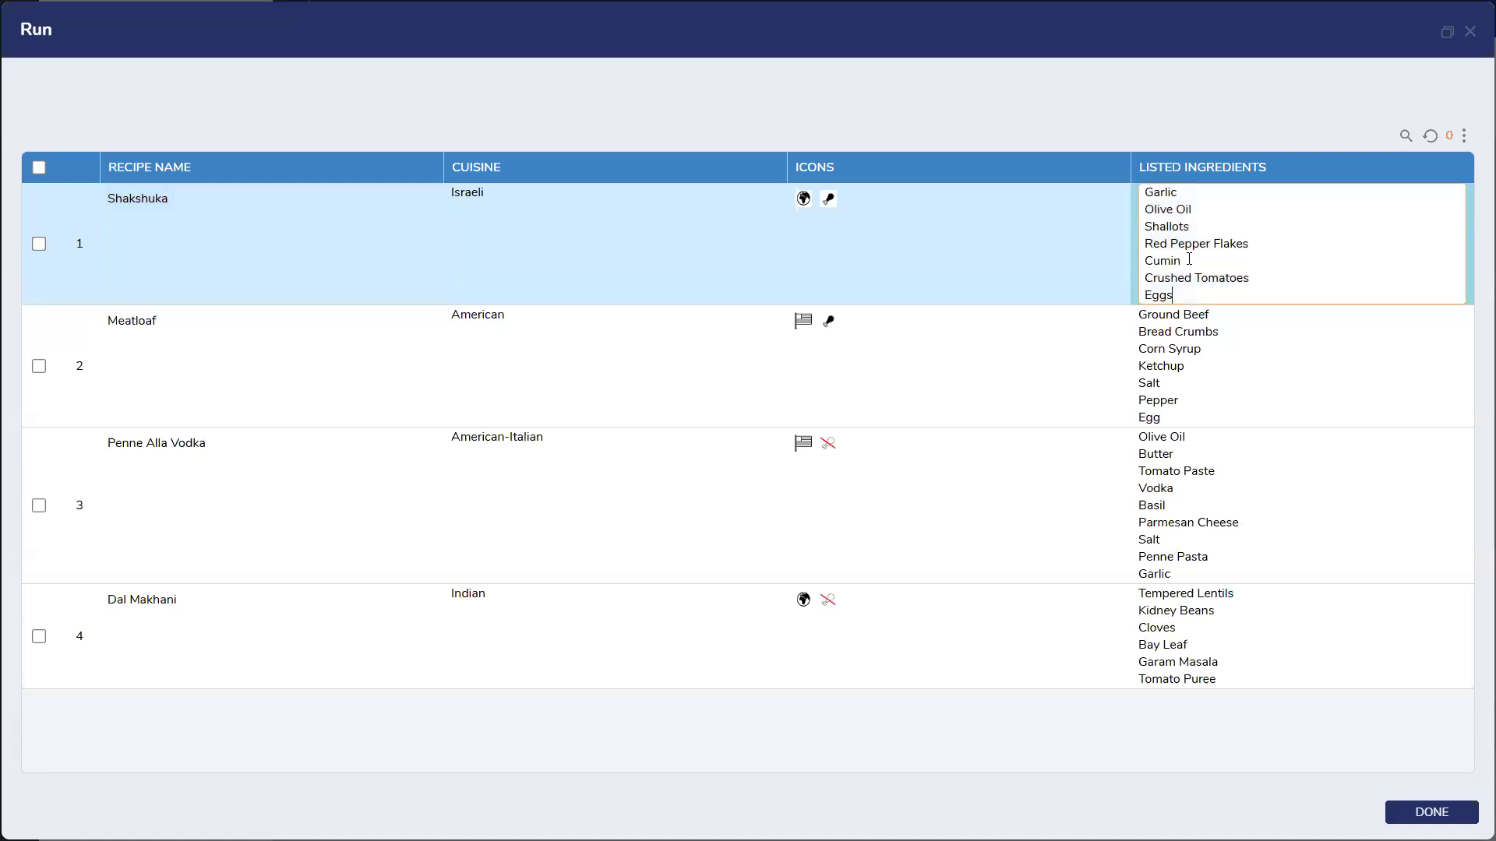
{"action": "key", "text": "Return"}
{"action": "key", "text": "Return"}
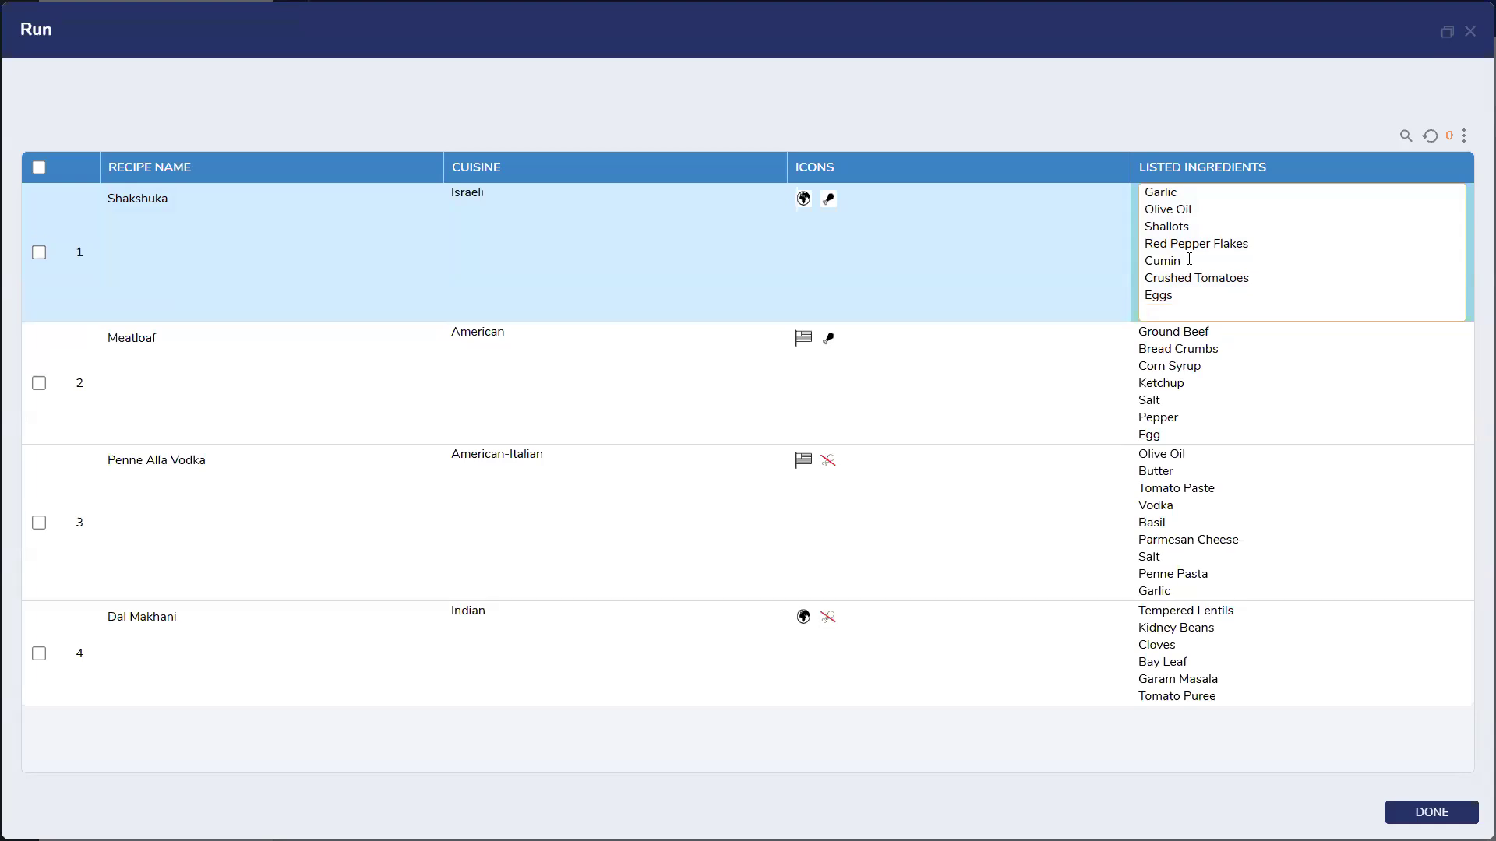
{"action": "key", "text": "BackSpace"}
{"action": "key", "text": "BackSpace"}
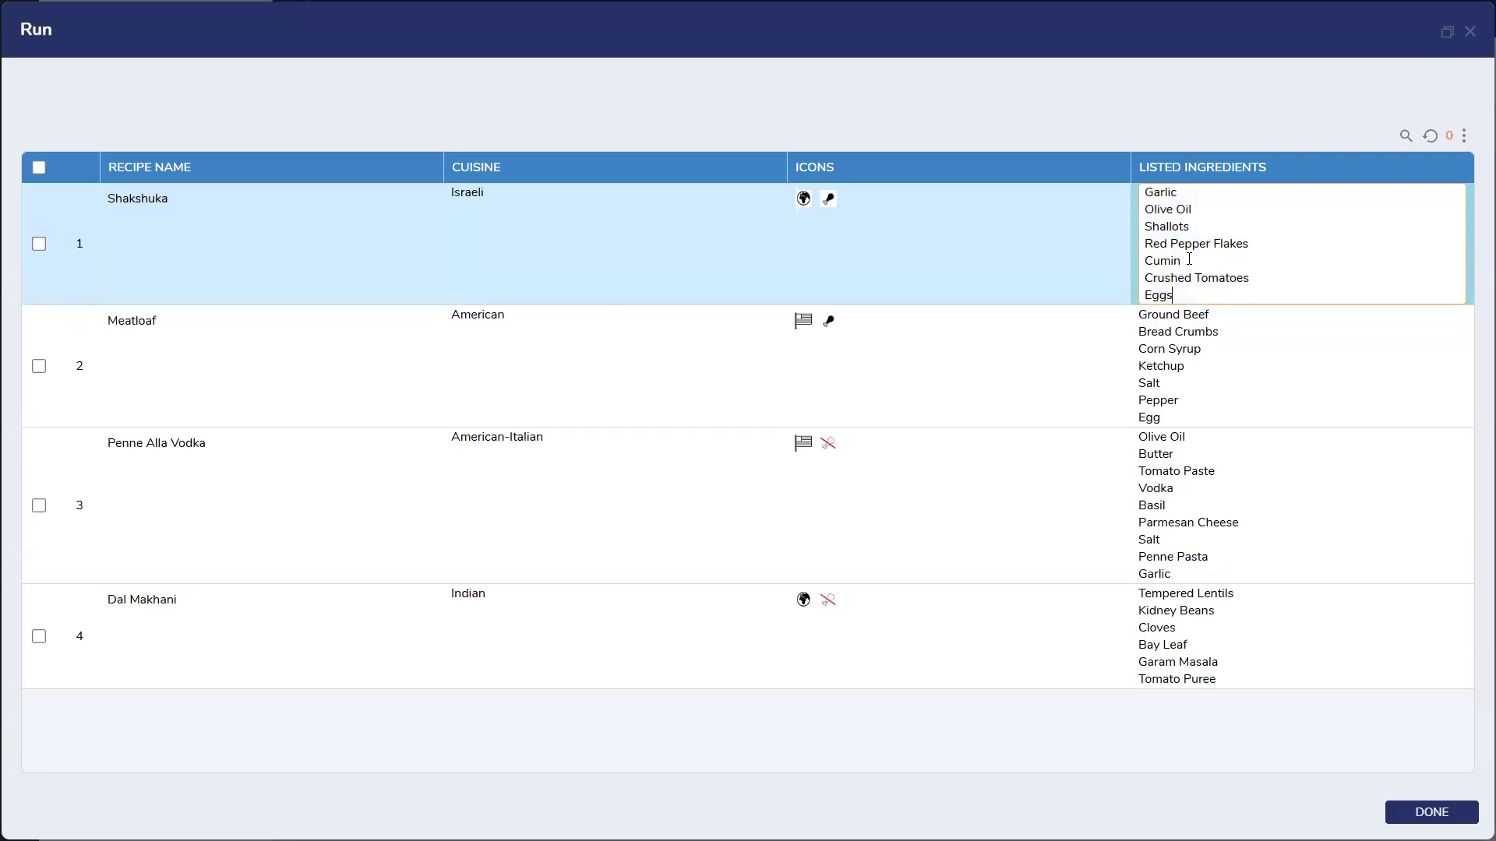
{"action": "left_click", "coordinate": [40, 245]}
{"action": "left_click", "coordinate": [40, 366]}
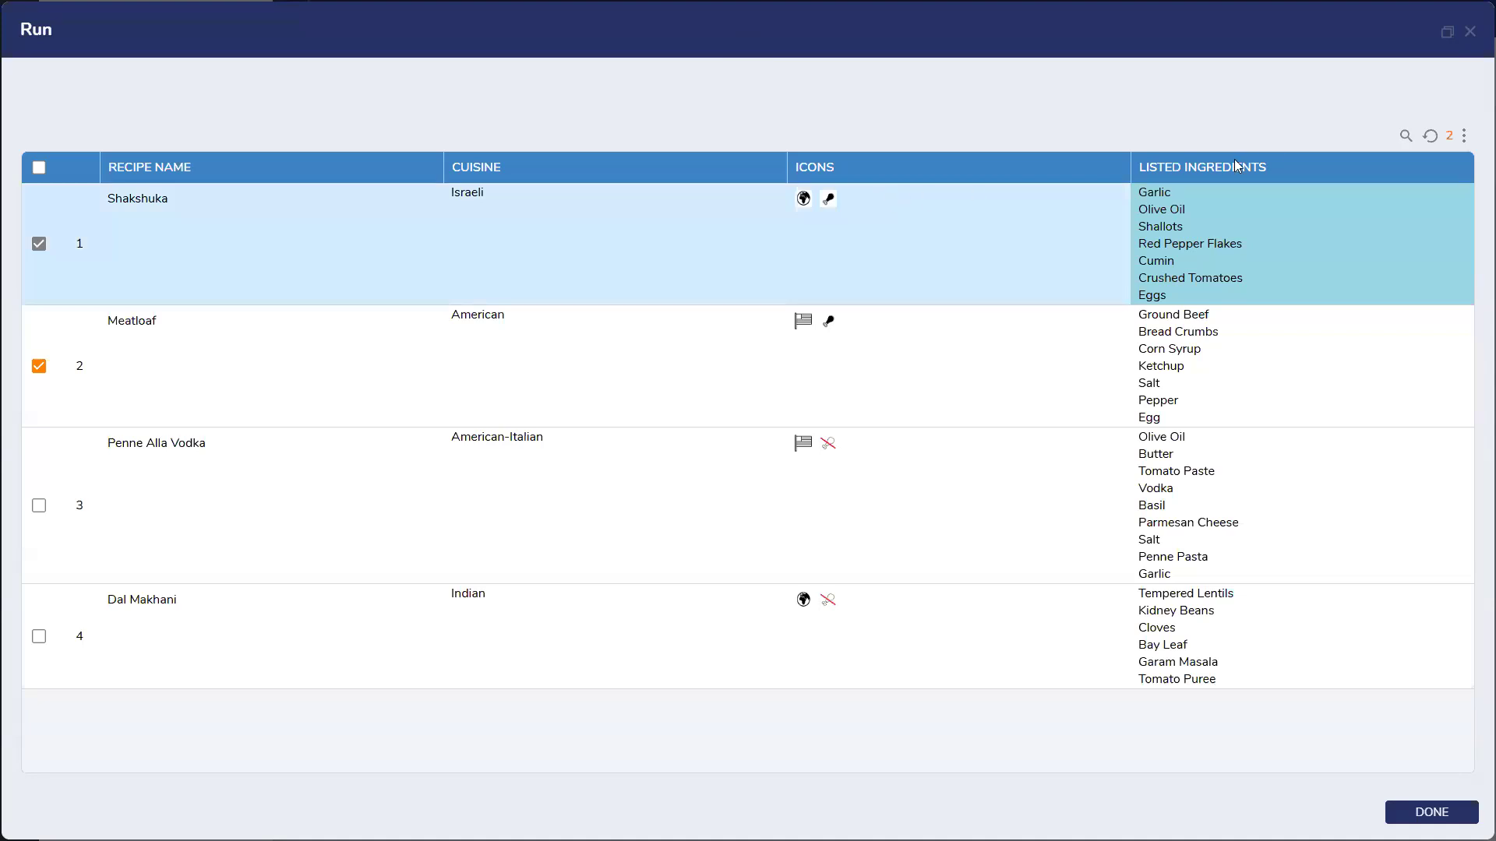
Finish the run and open the Display ADG form in the designer
{"action": "left_click", "coordinate": [1468, 38]}
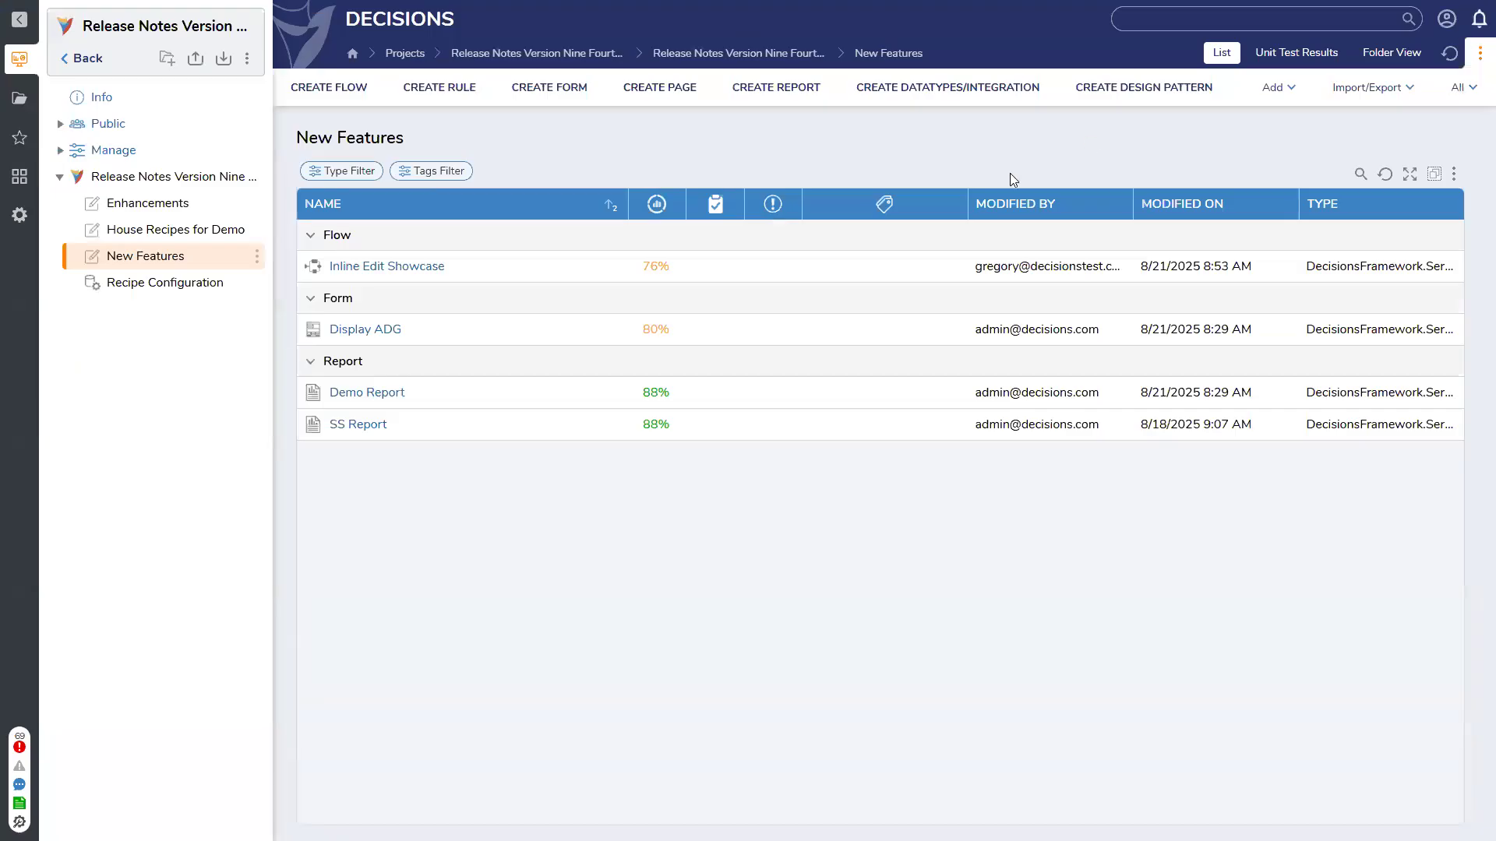
{"action": "left_click", "coordinate": [358, 332]}
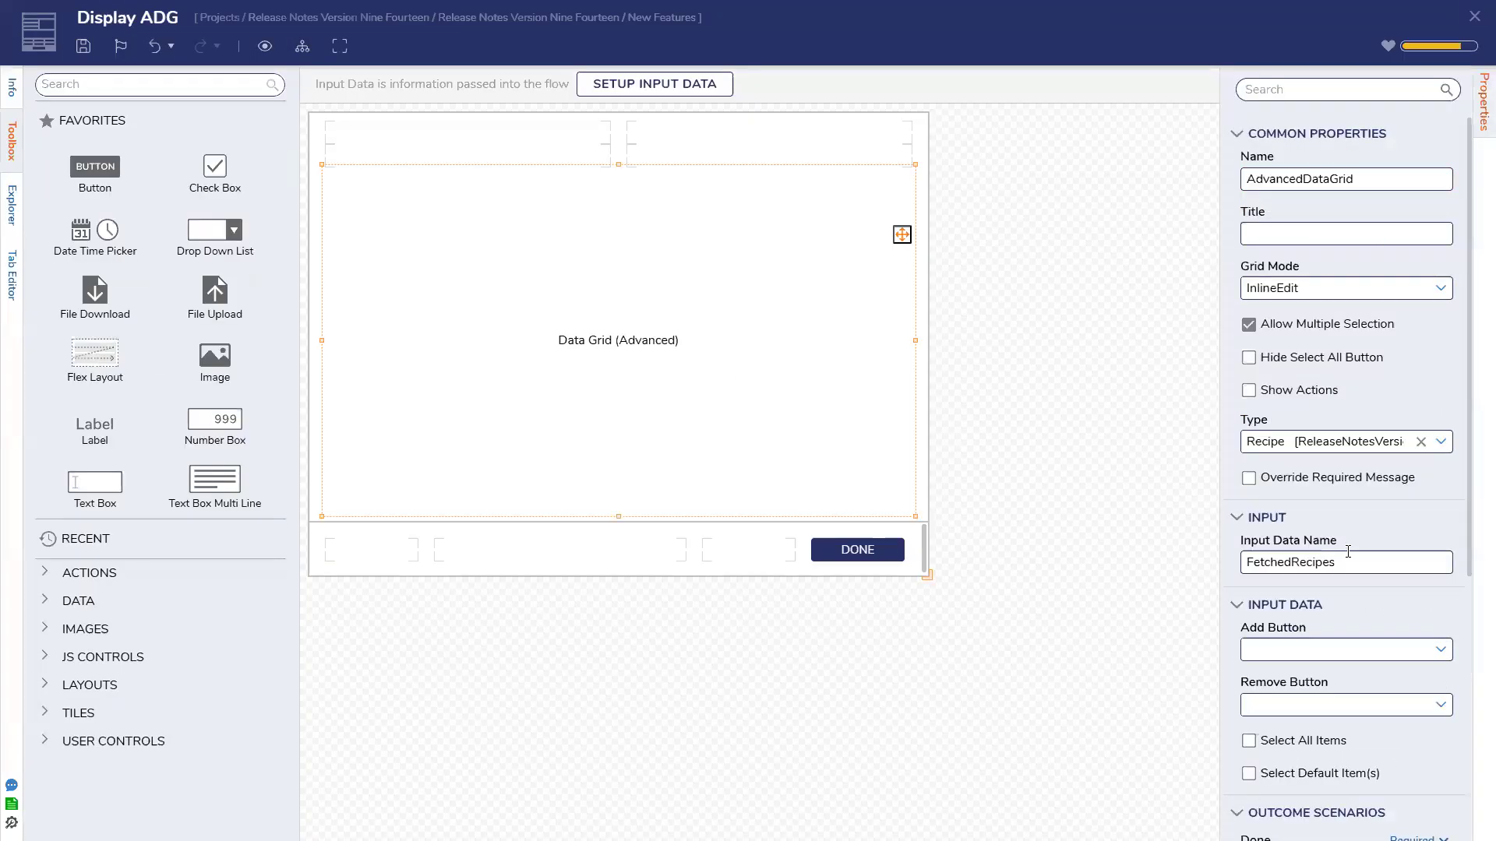
{"action": "scroll", "coordinate": [1348, 551], "scroll_direction": "down", "scroll_amount": 5}
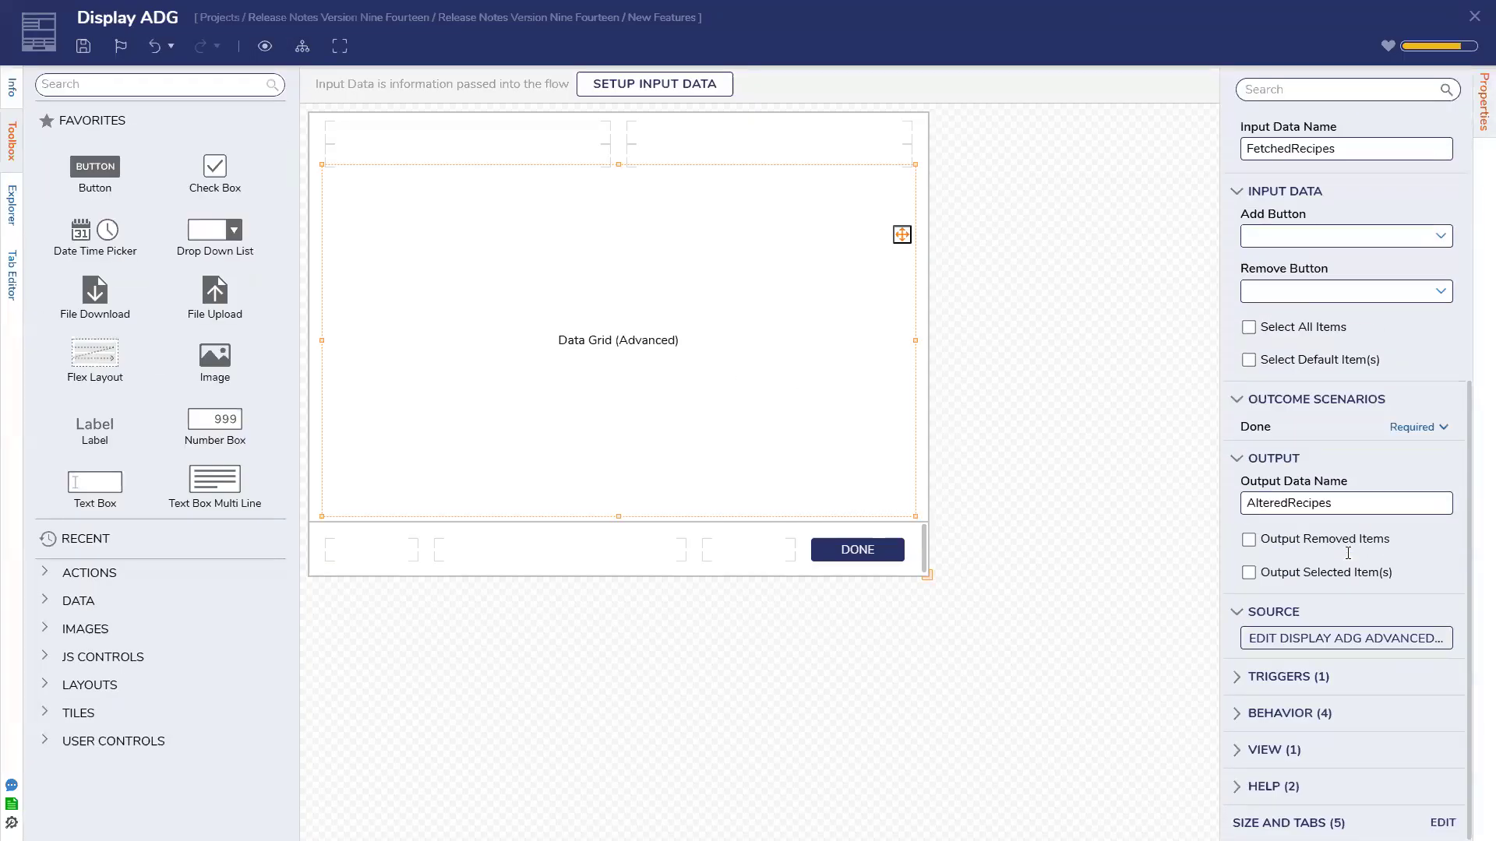
Open the Display ADG advanced report and list the calculated columns available as data fields
{"action": "left_click", "coordinate": [1356, 640]}
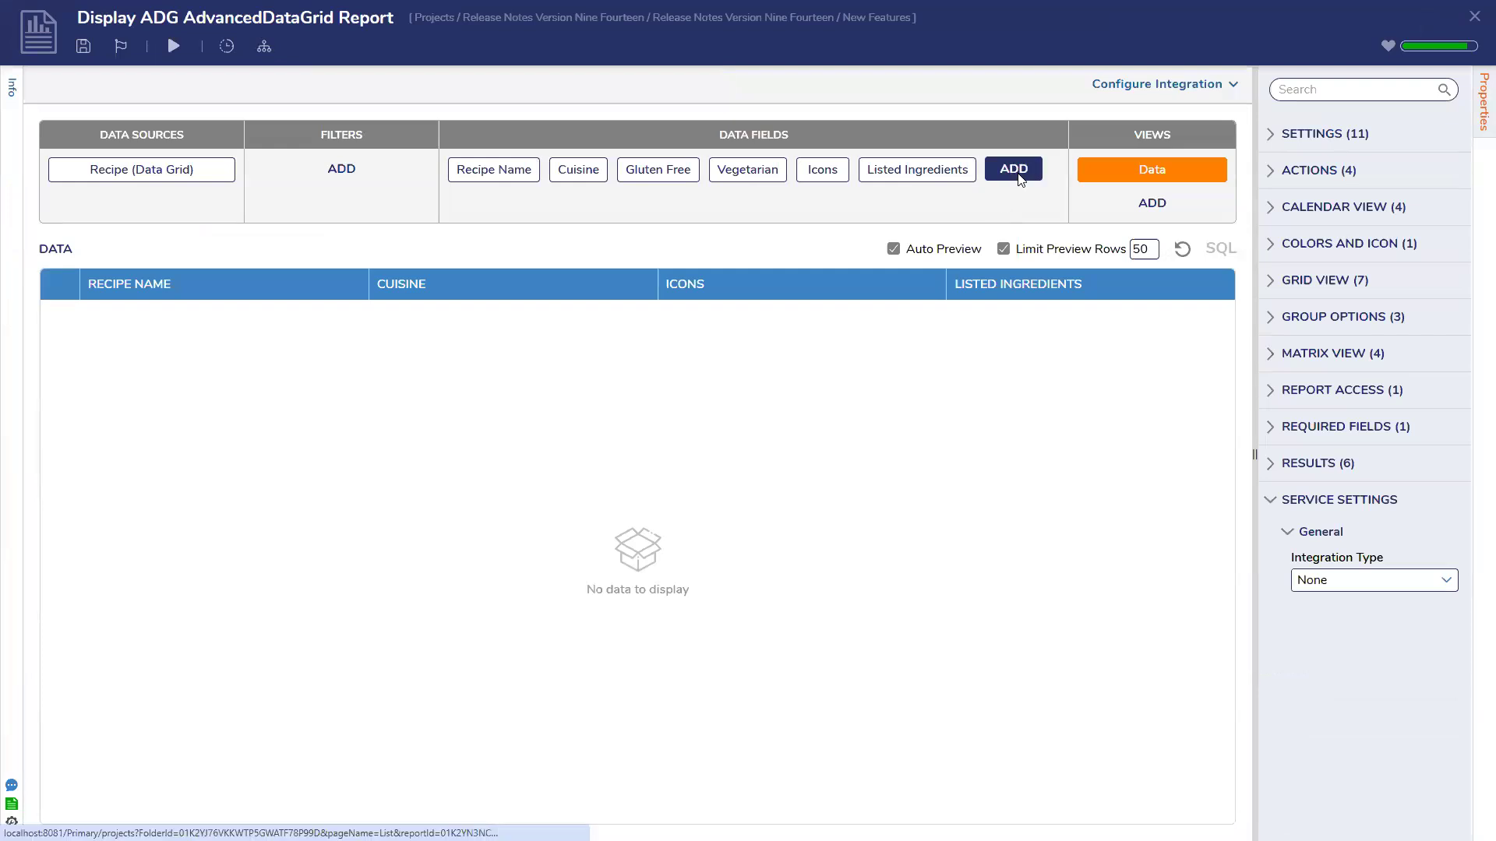
{"action": "left_click", "coordinate": [1013, 170]}
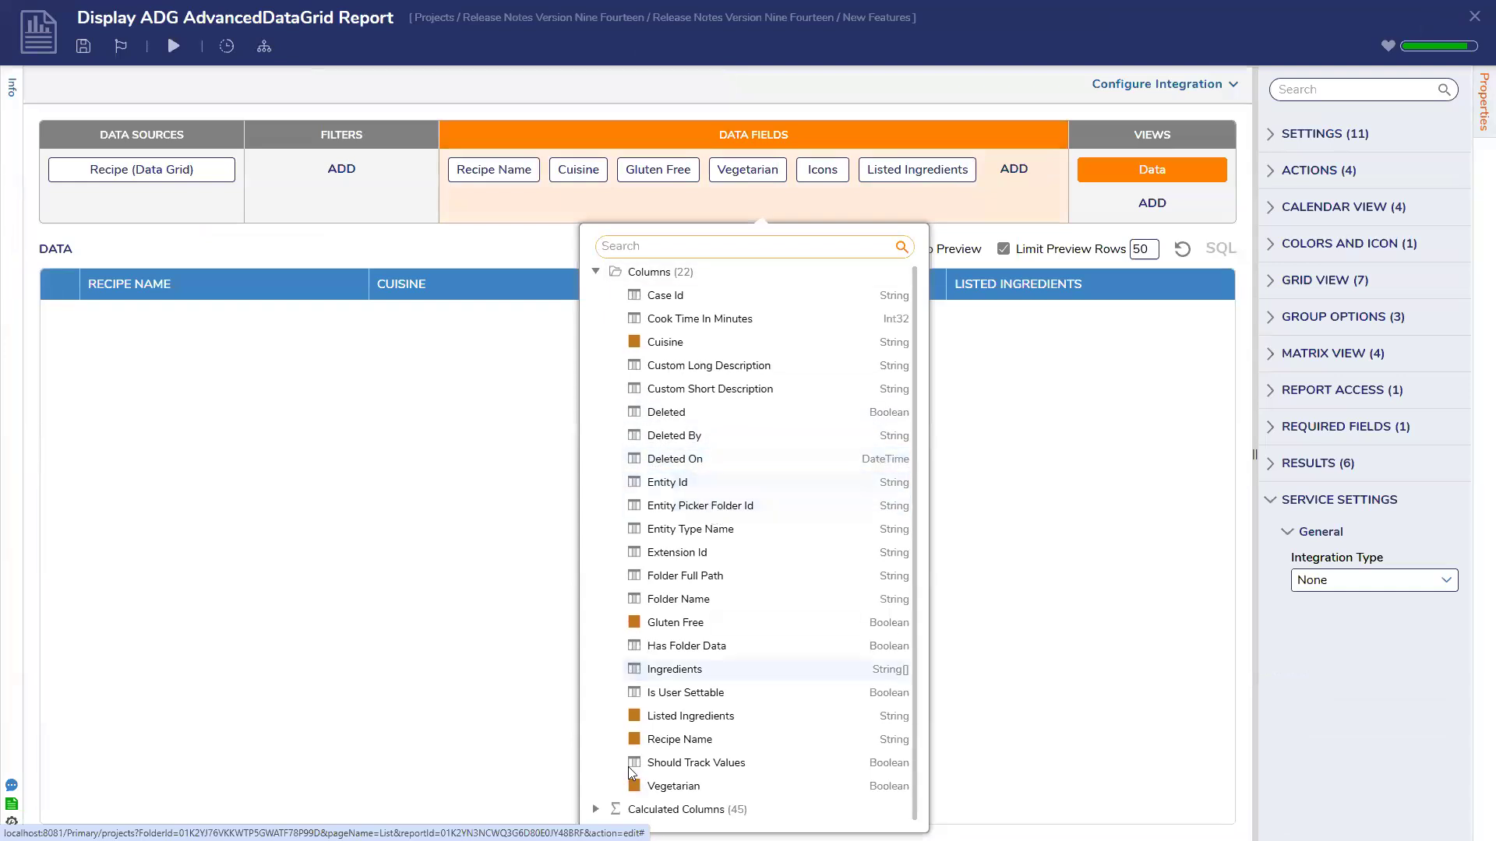
{"action": "left_click", "coordinate": [595, 810]}
{"action": "scroll", "coordinate": [659, 537], "scroll_direction": "down", "scroll_amount": 3}
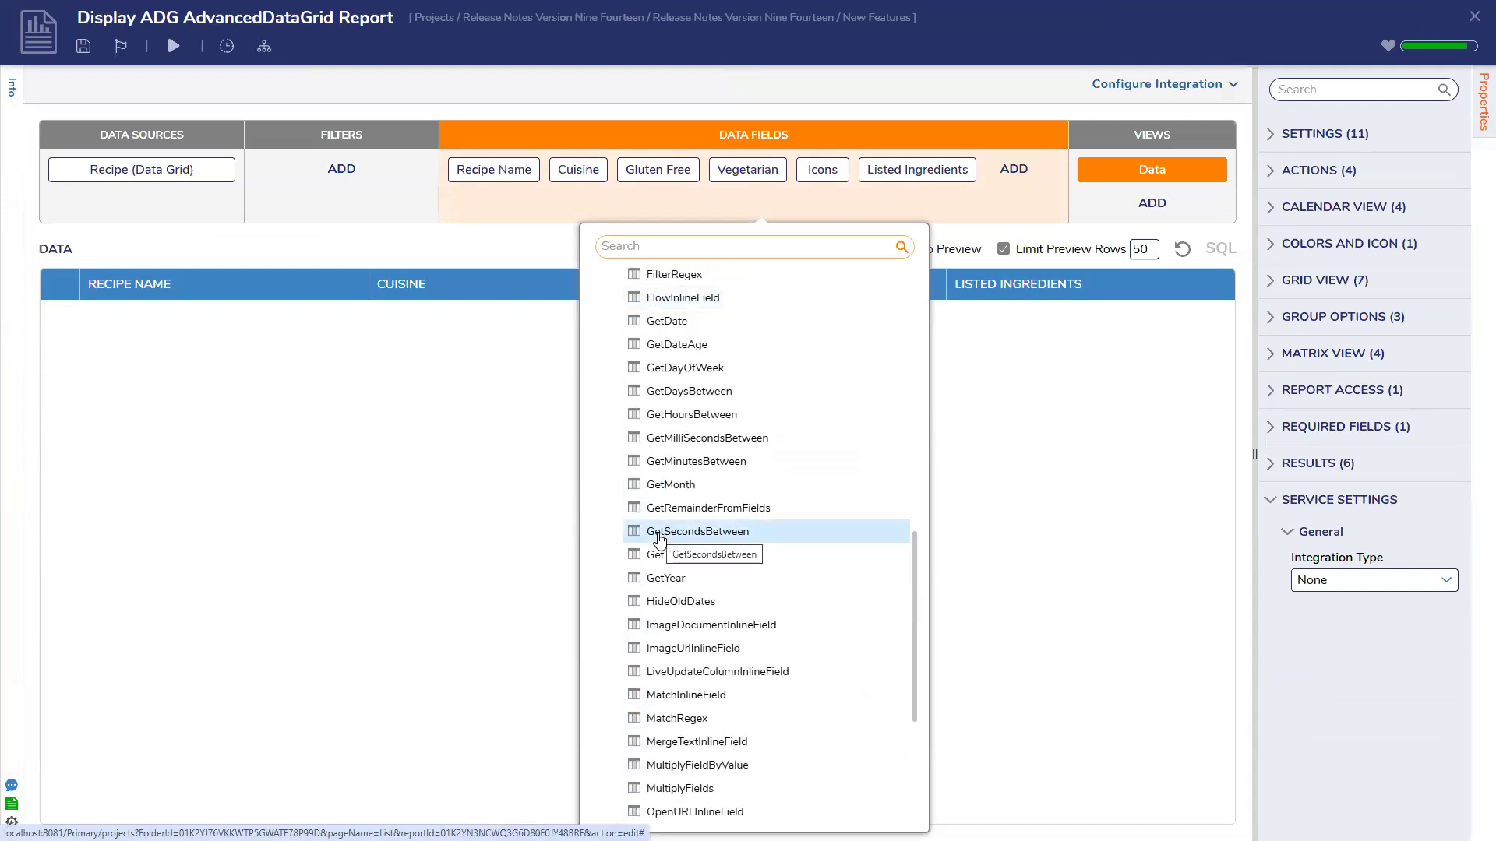
{"action": "scroll", "coordinate": [659, 538], "scroll_direction": "down", "scroll_amount": 1}
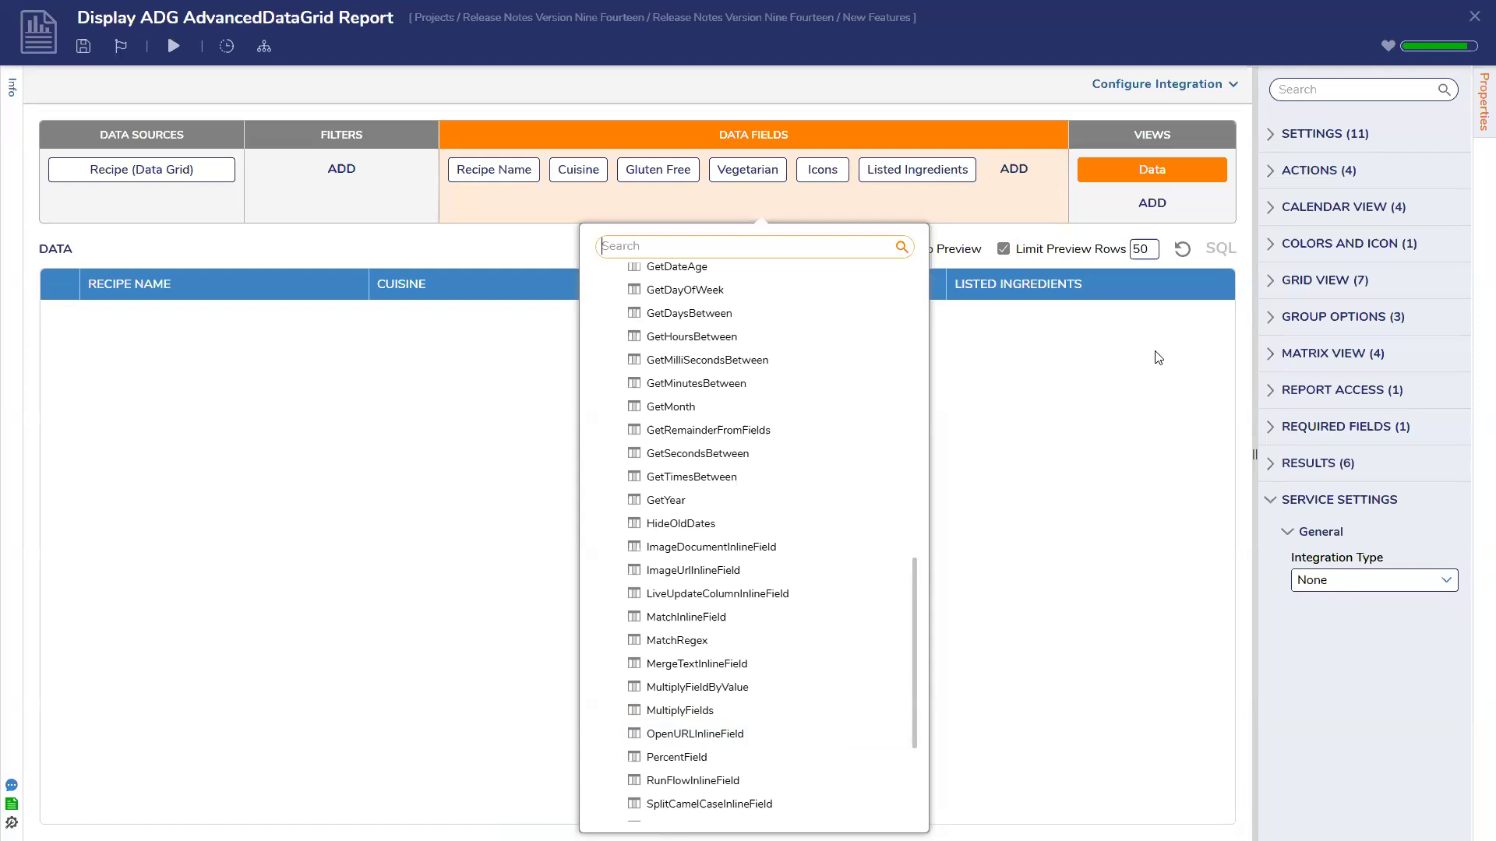
Add an OpenURLInlineField calculated column, review its settings, then delete it again
{"action": "left_click", "coordinate": [750, 739]}
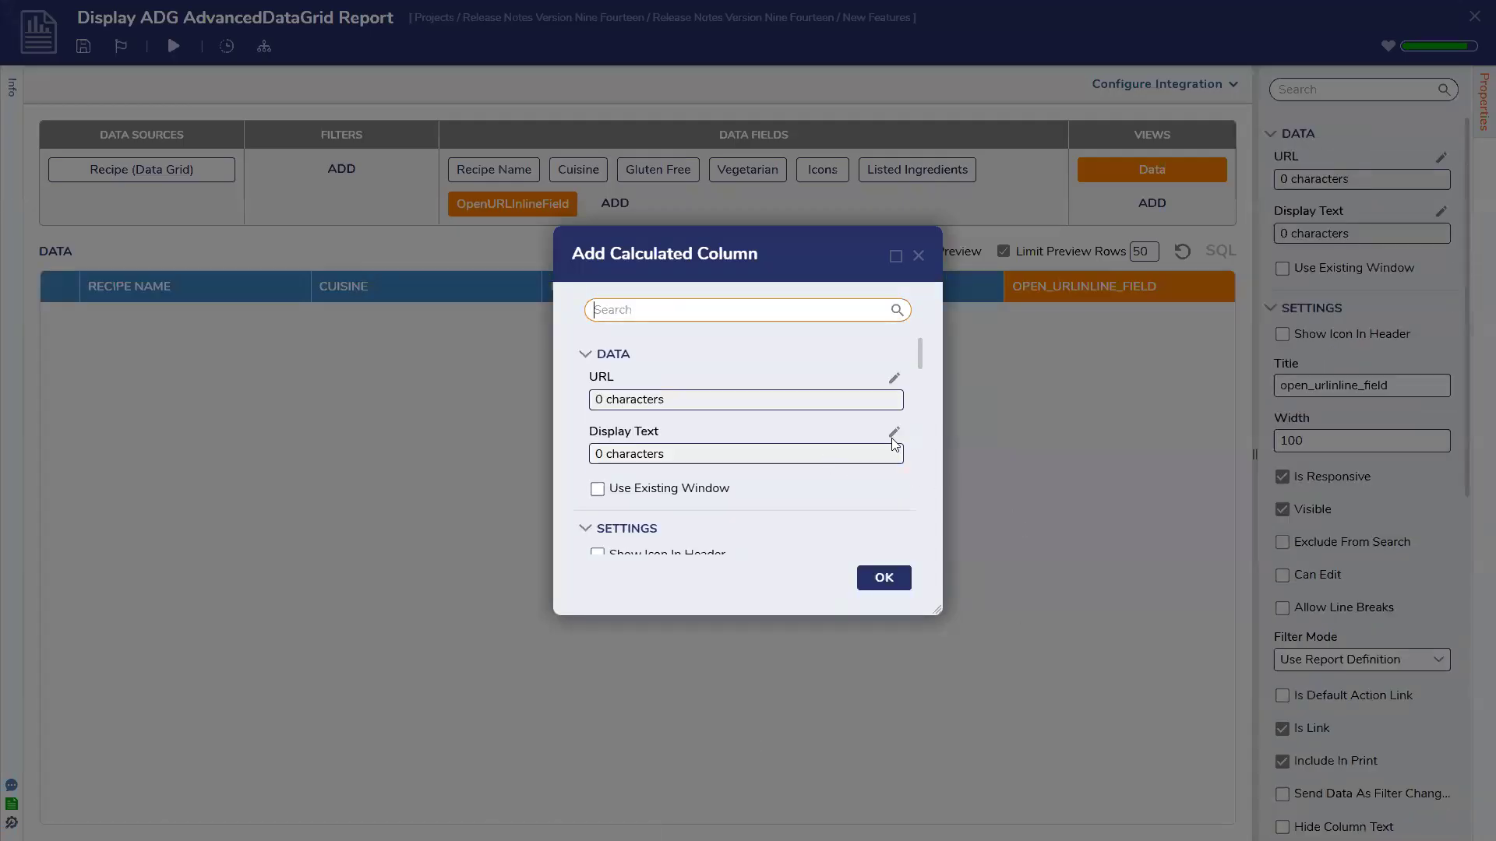
{"action": "left_click", "coordinate": [893, 433]}
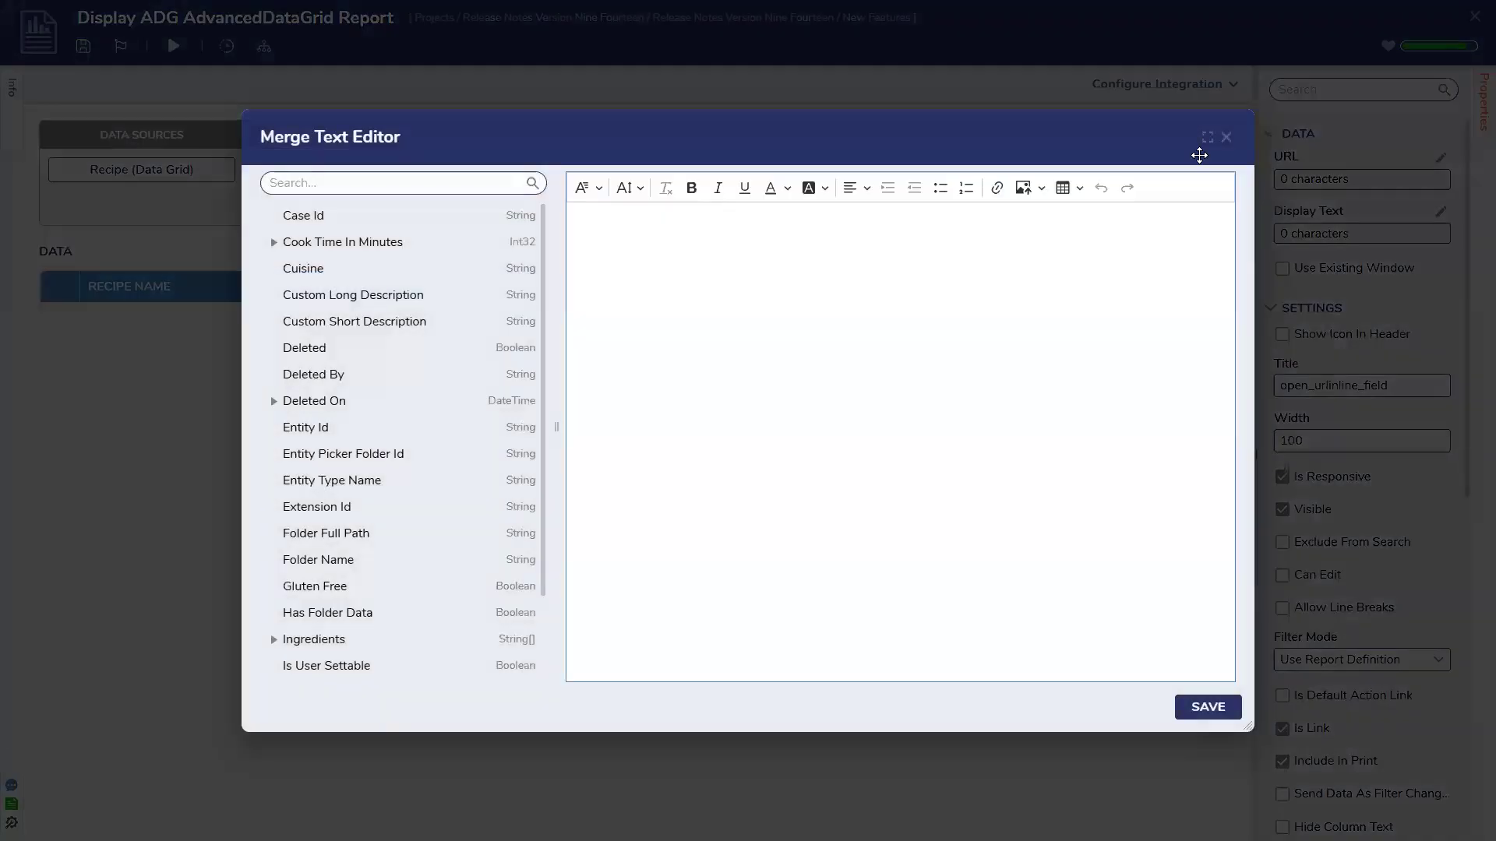
{"action": "left_click", "coordinate": [1226, 140]}
{"action": "scroll", "coordinate": [888, 390], "scroll_direction": "down", "scroll_amount": 5}
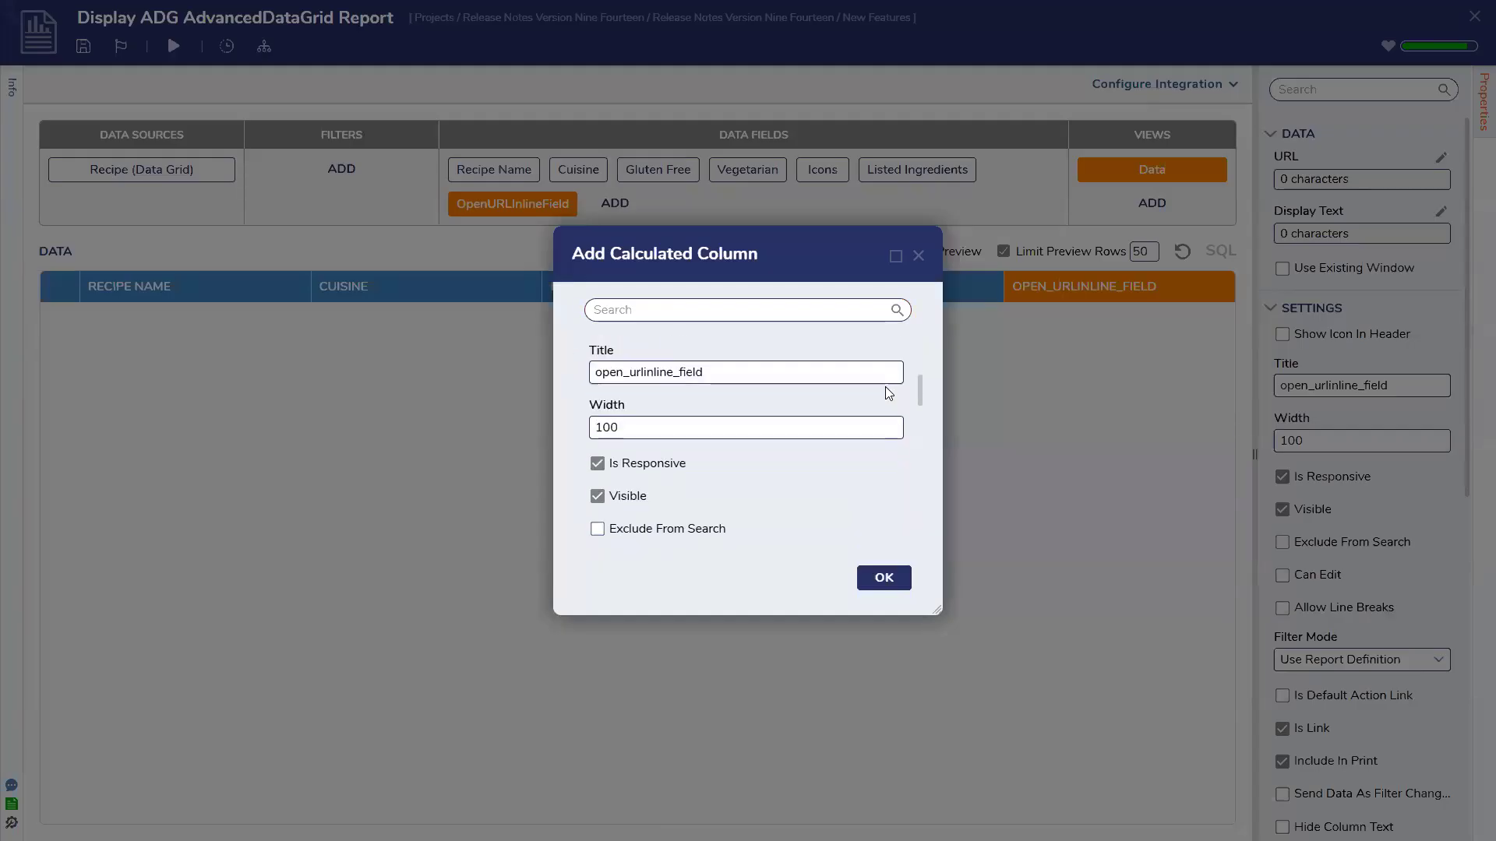
{"action": "scroll", "coordinate": [885, 386], "scroll_direction": "down", "scroll_amount": 5}
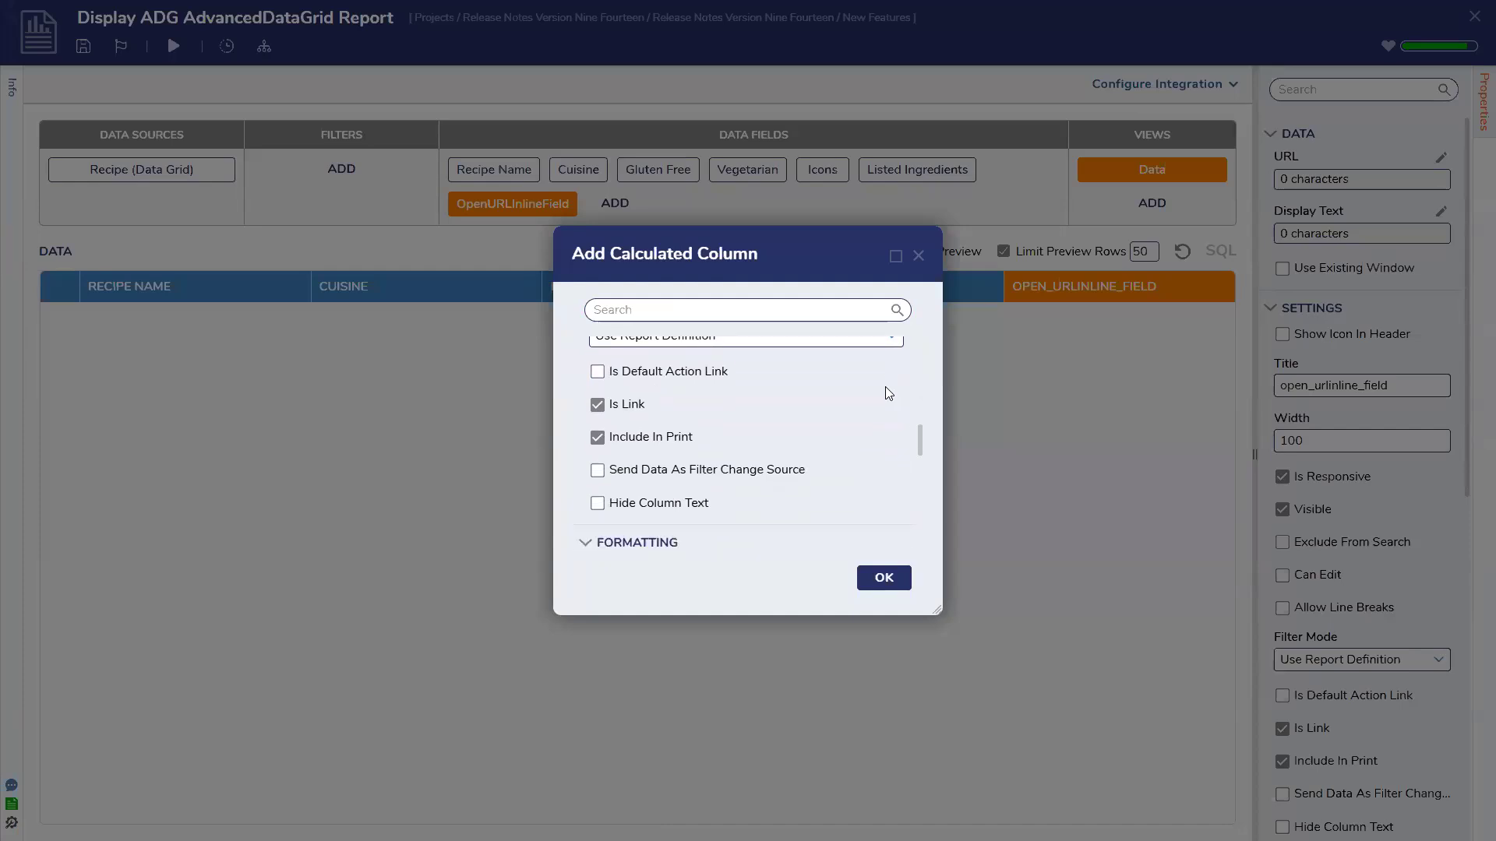
{"action": "left_click", "coordinate": [919, 257]}
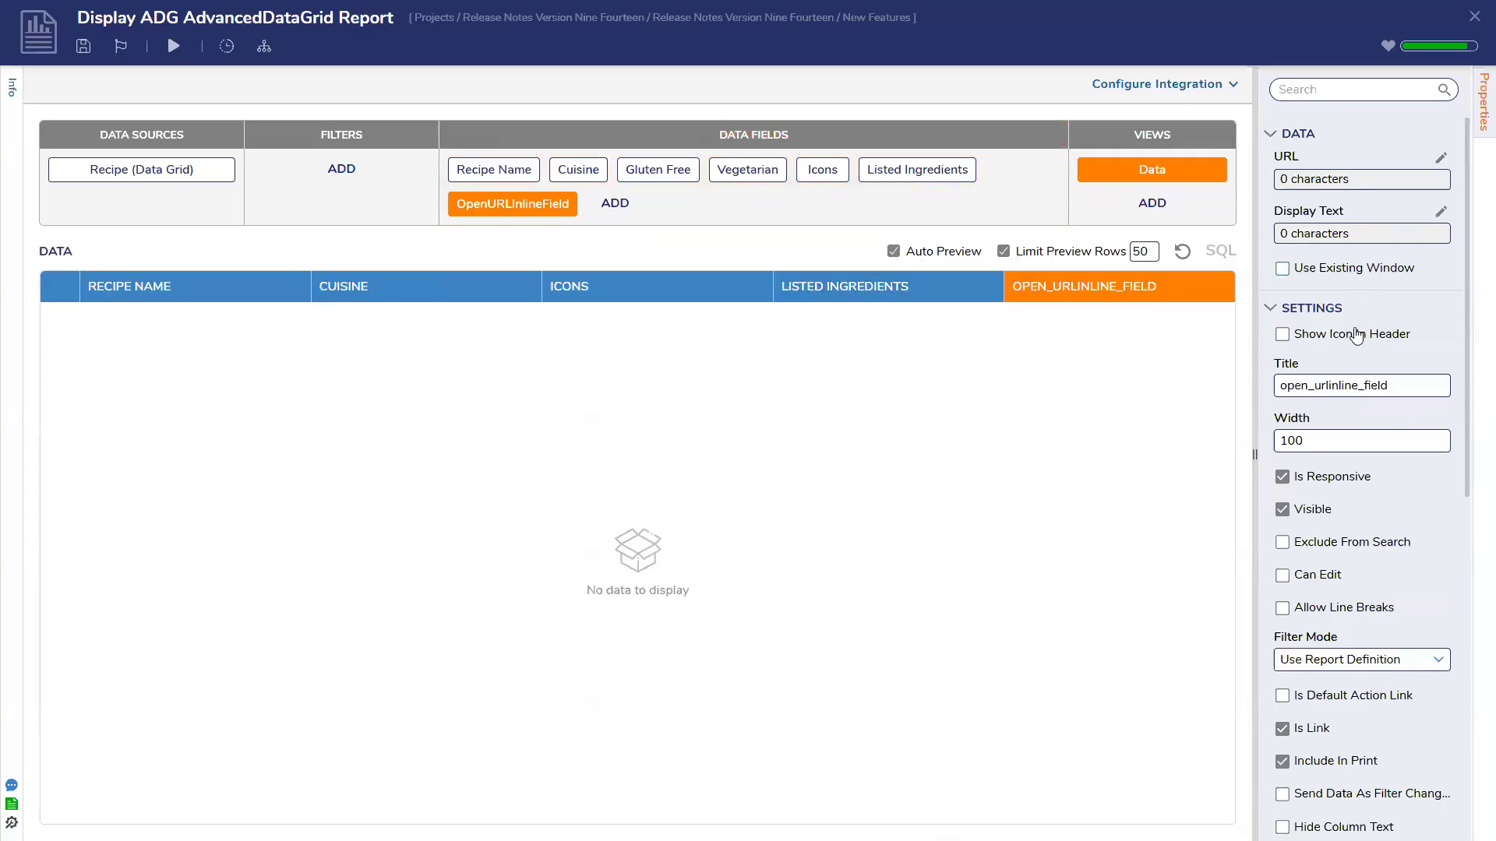
{"action": "left_click", "coordinate": [574, 193]}
{"action": "left_click", "coordinate": [897, 478]}
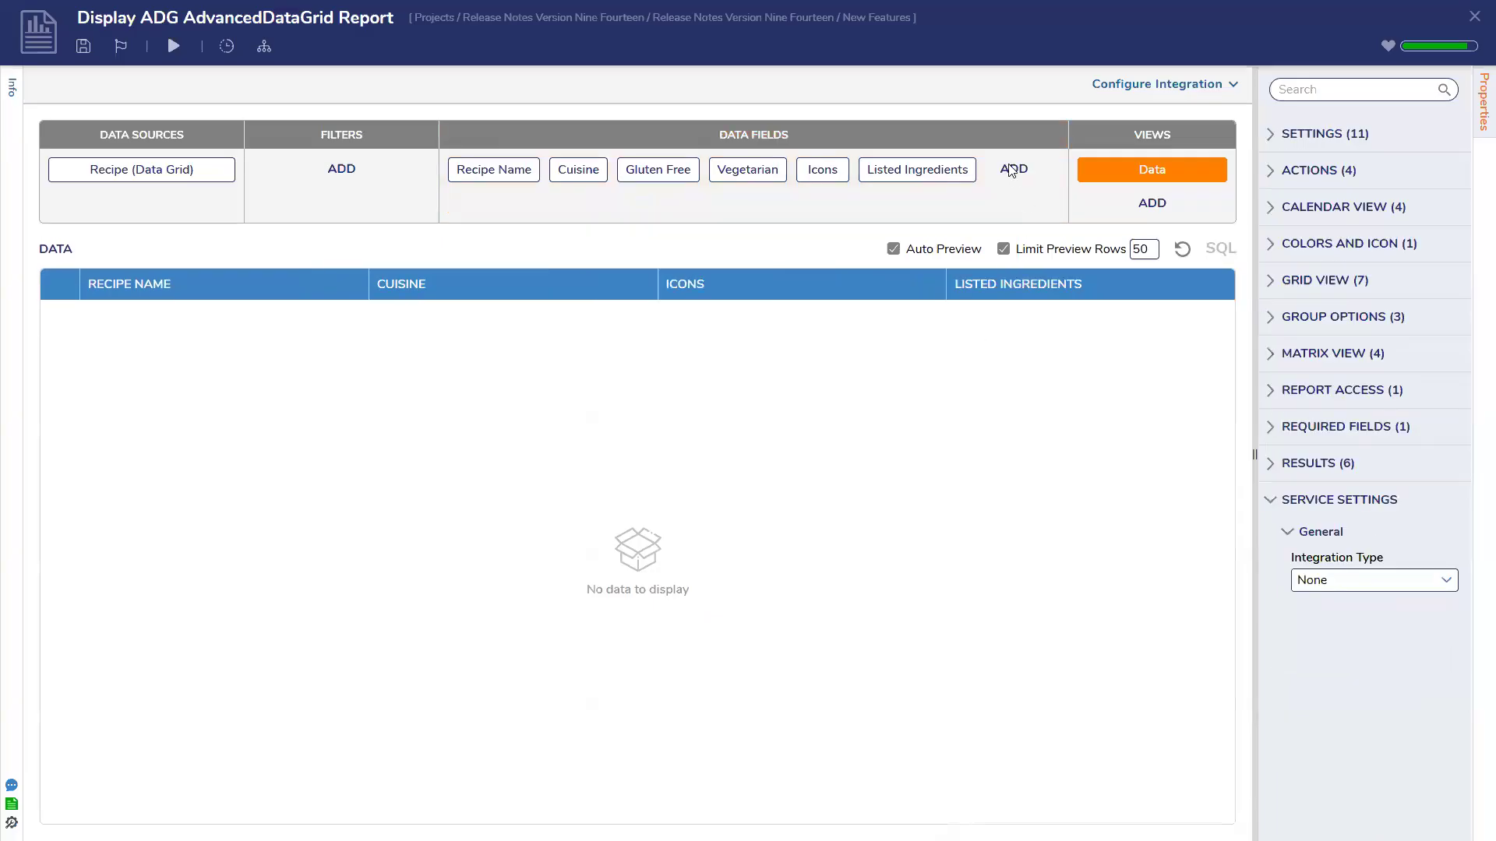
Add a FlowInlineField calculated column, leaving its flow unselected and settings at defaults
{"action": "left_click", "coordinate": [1011, 170]}
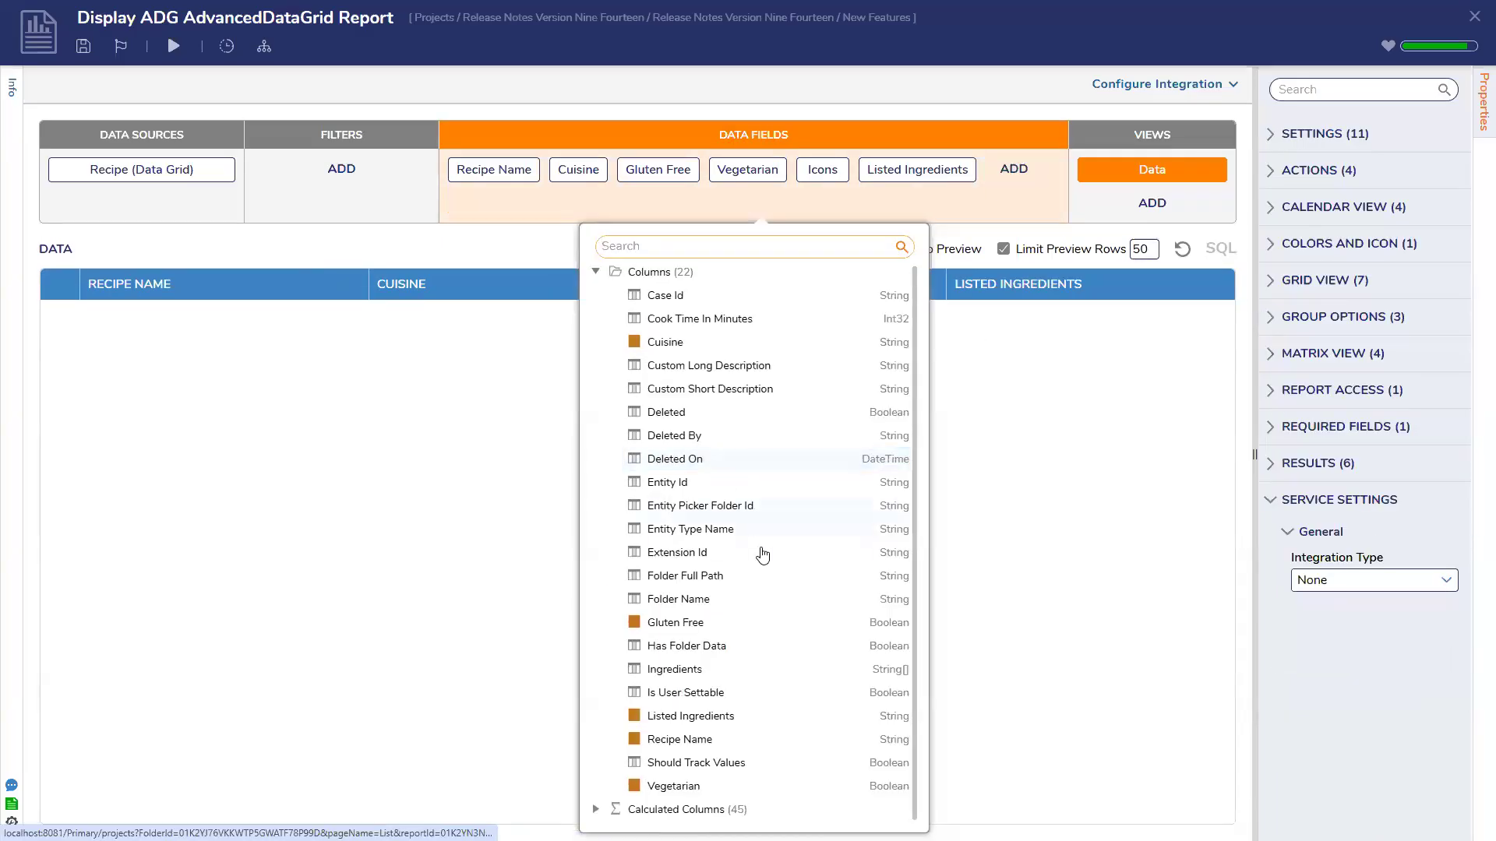
{"action": "left_click", "coordinate": [596, 272]}
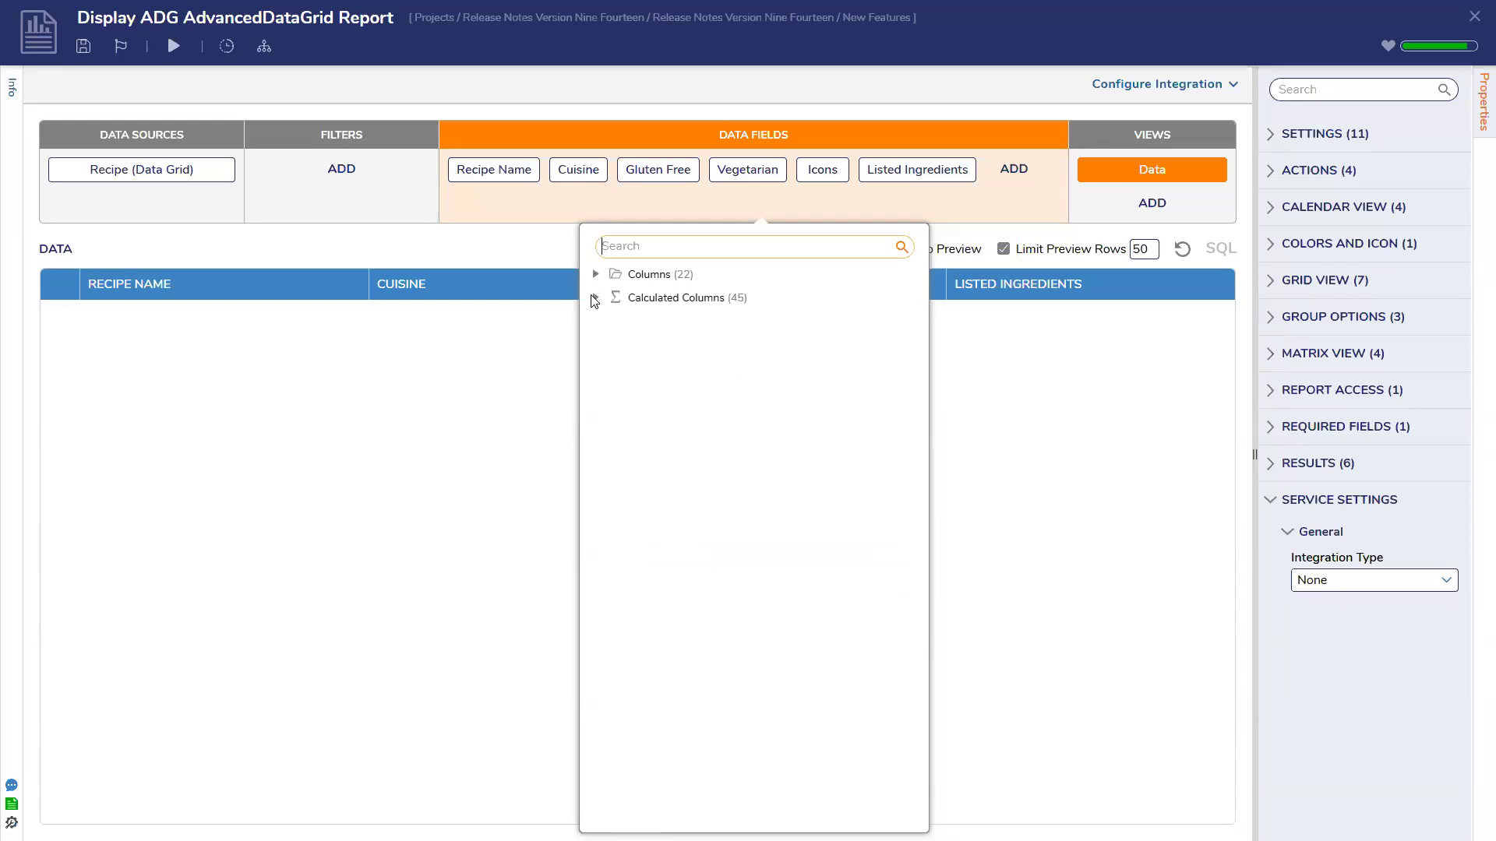
{"action": "left_click", "coordinate": [595, 298]}
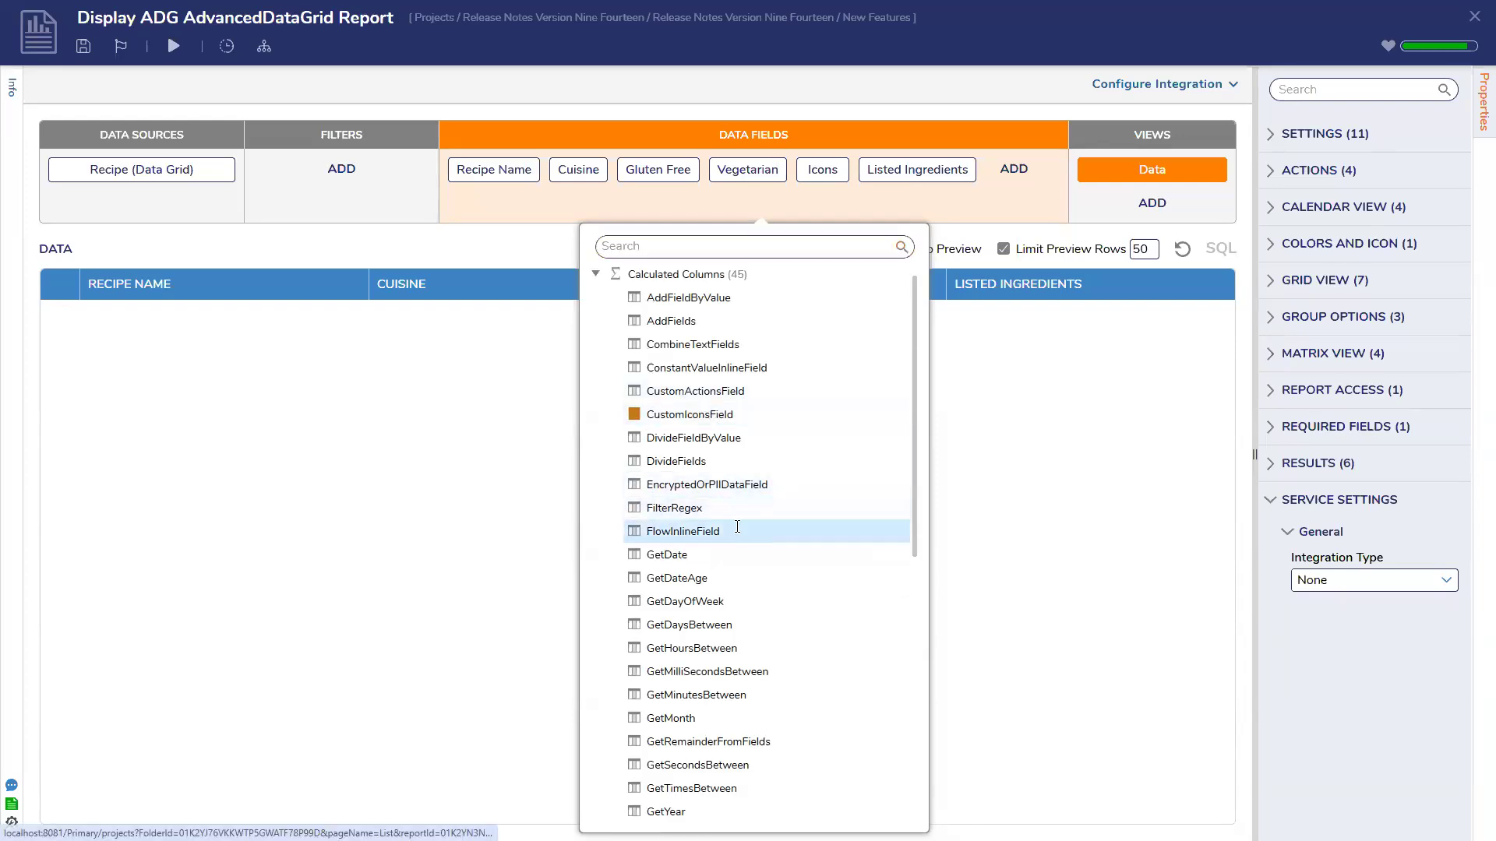
{"action": "left_click", "coordinate": [737, 528]}
{"action": "scroll", "coordinate": [692, 446], "scroll_direction": "down", "scroll_amount": 3}
{"action": "scroll", "coordinate": [692, 445], "scroll_direction": "down", "scroll_amount": 2}
{"action": "scroll", "coordinate": [692, 446], "scroll_direction": "up", "scroll_amount": 4}
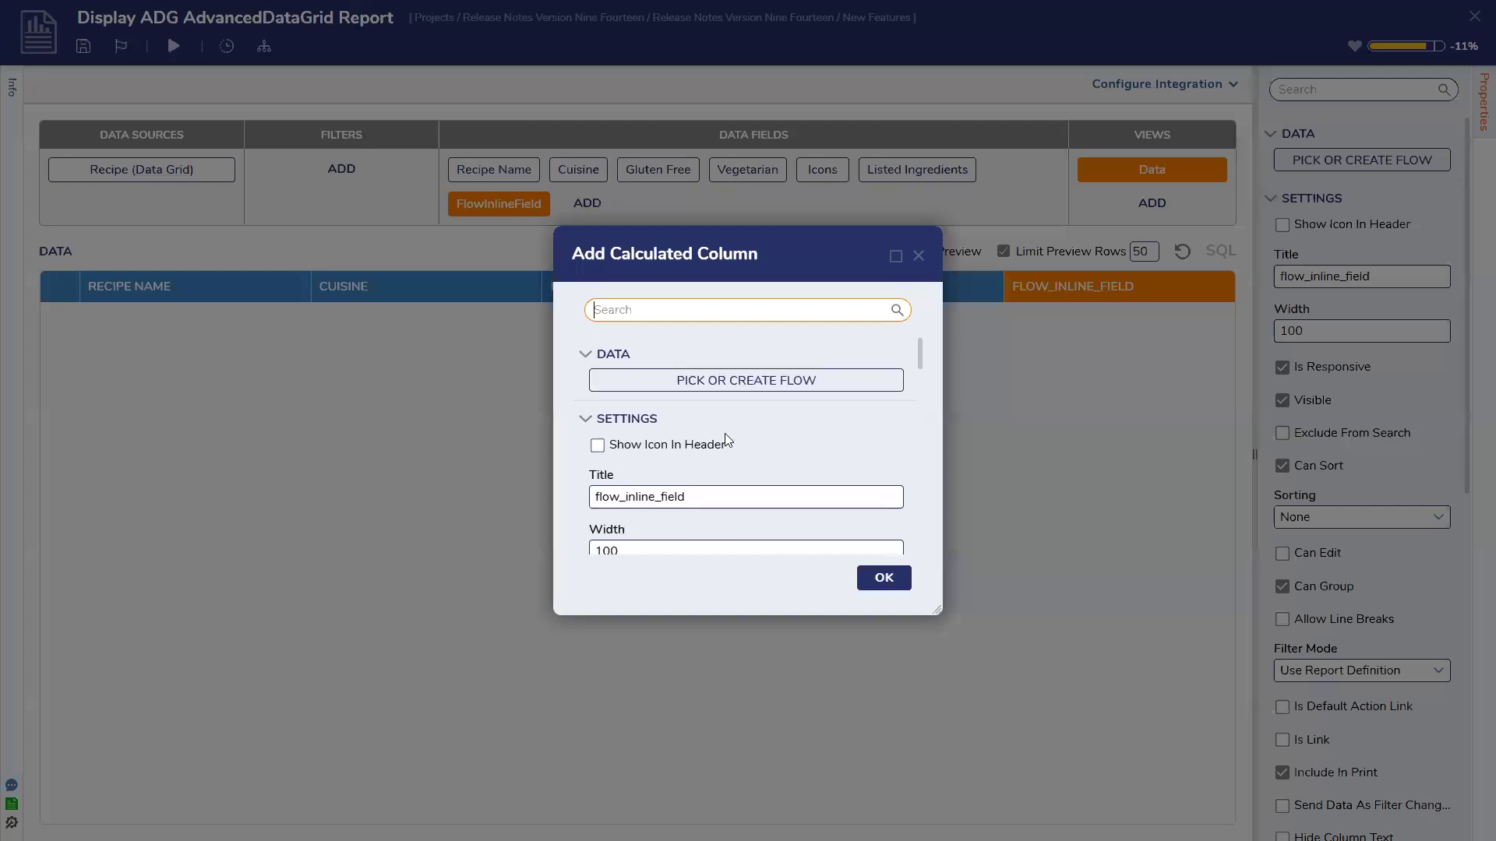
{"action": "left_click", "coordinate": [763, 381]}
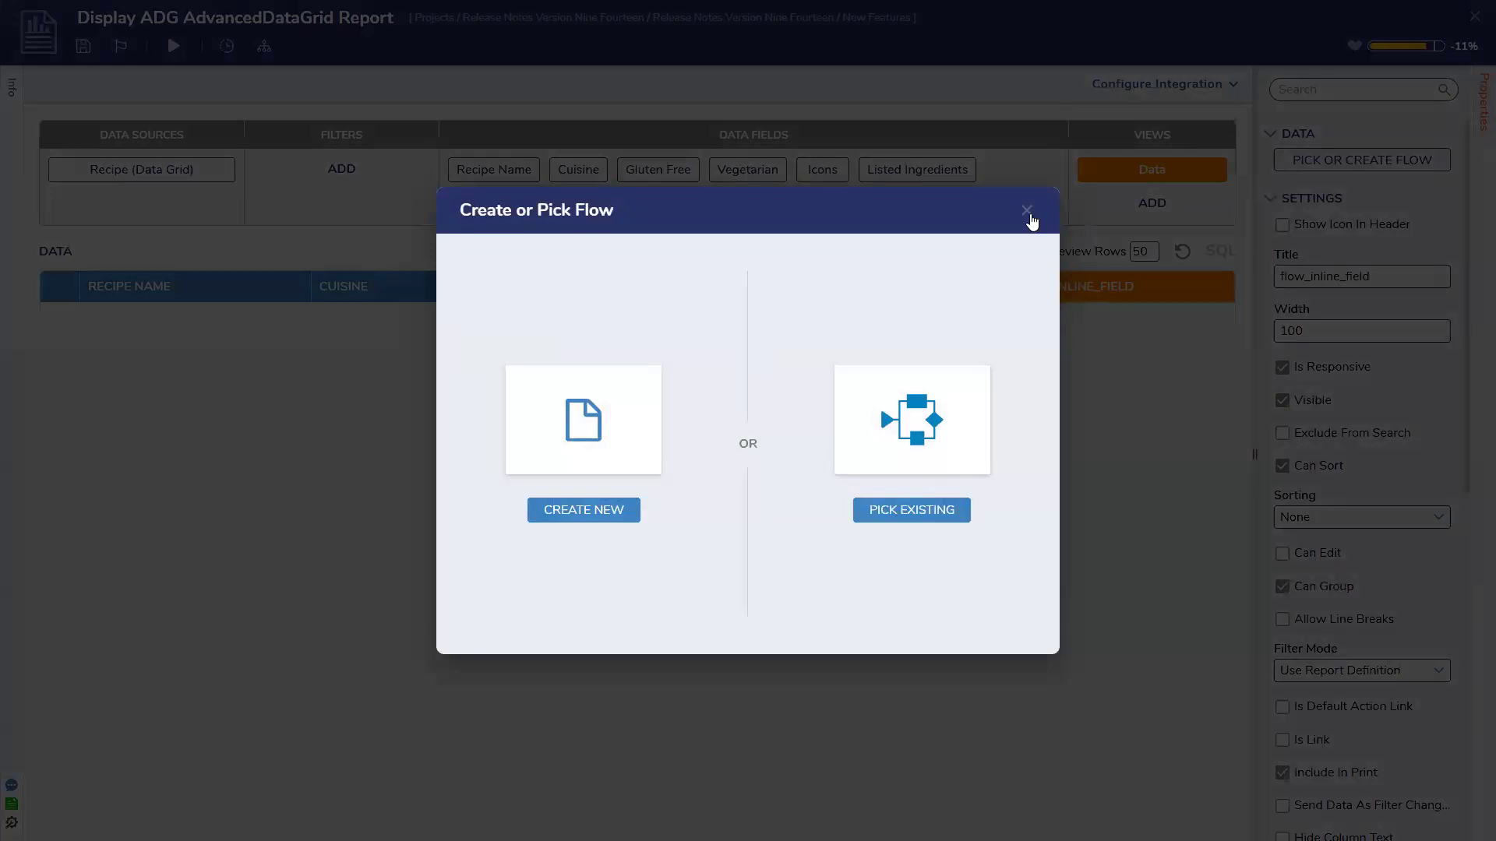
{"action": "left_click", "coordinate": [1027, 211]}
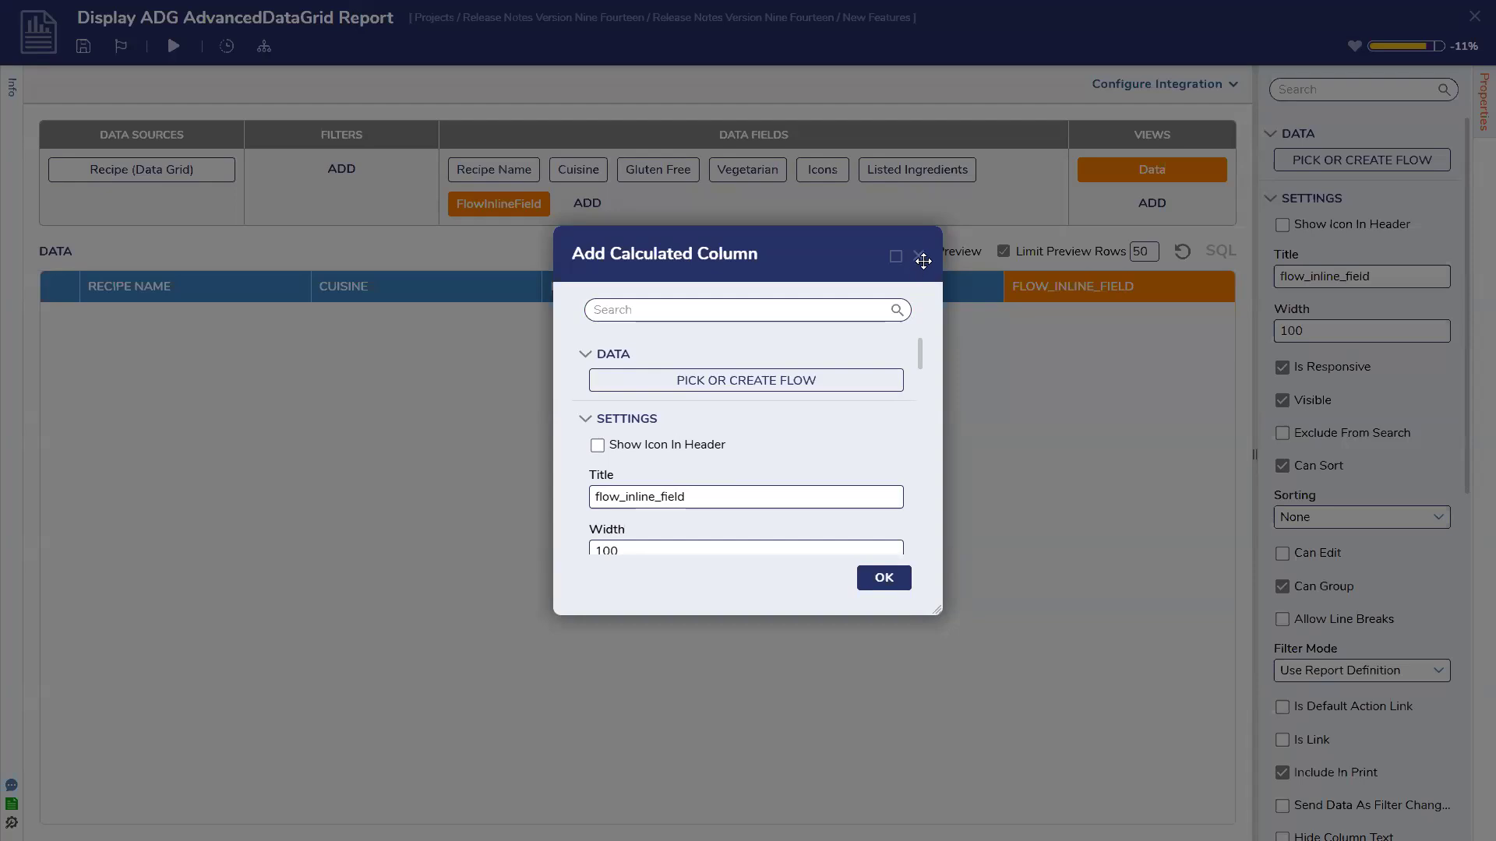
{"action": "scroll", "coordinate": [845, 467], "scroll_direction": "down", "scroll_amount": 10}
{"action": "scroll", "coordinate": [844, 468], "scroll_direction": "up", "scroll_amount": 4}
{"action": "scroll", "coordinate": [844, 467], "scroll_direction": "down", "scroll_amount": 2}
{"action": "scroll", "coordinate": [844, 467], "scroll_direction": "down", "scroll_amount": 5}
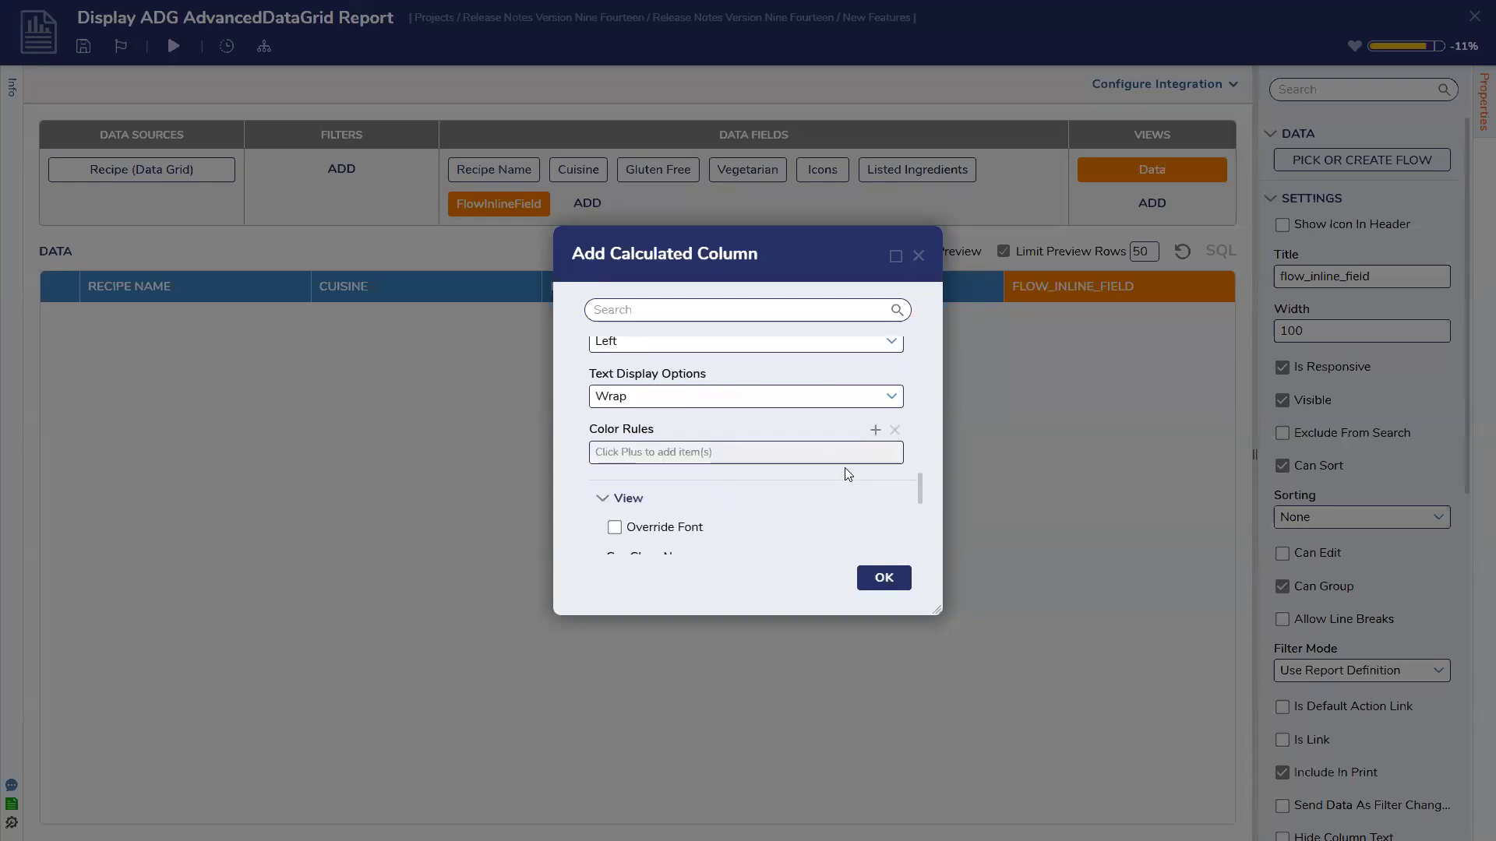
{"action": "scroll", "coordinate": [846, 472], "scroll_direction": "down", "scroll_amount": 3}
{"action": "scroll", "coordinate": [846, 472], "scroll_direction": "up", "scroll_amount": 12}
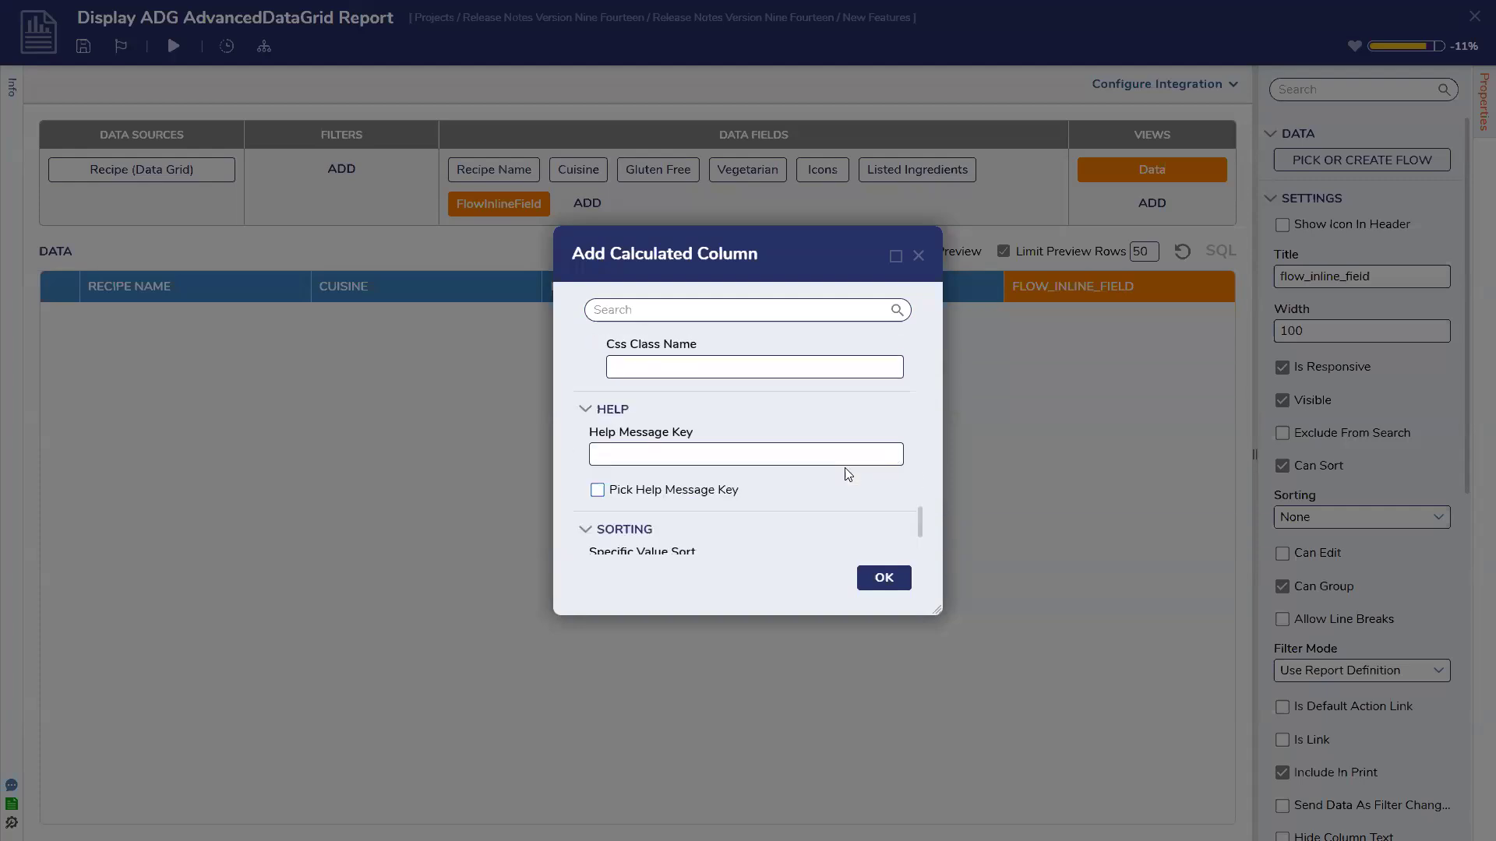
{"action": "scroll", "coordinate": [848, 474], "scroll_direction": "up", "scroll_amount": 4}
{"action": "scroll", "coordinate": [721, 451], "scroll_direction": "down", "scroll_amount": 4}
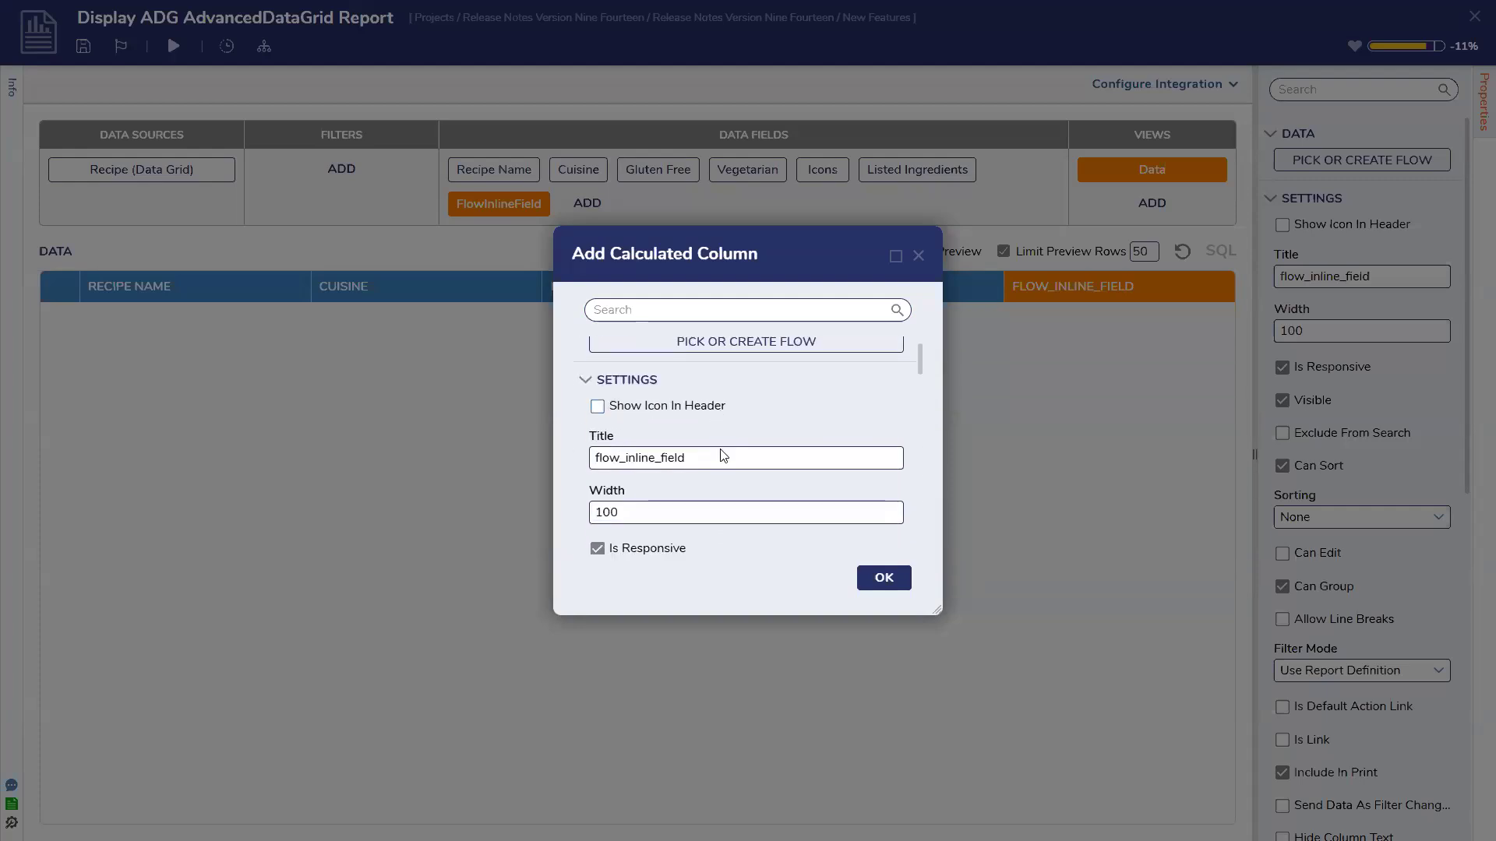
{"action": "scroll", "coordinate": [719, 455], "scroll_direction": "down", "scroll_amount": 4}
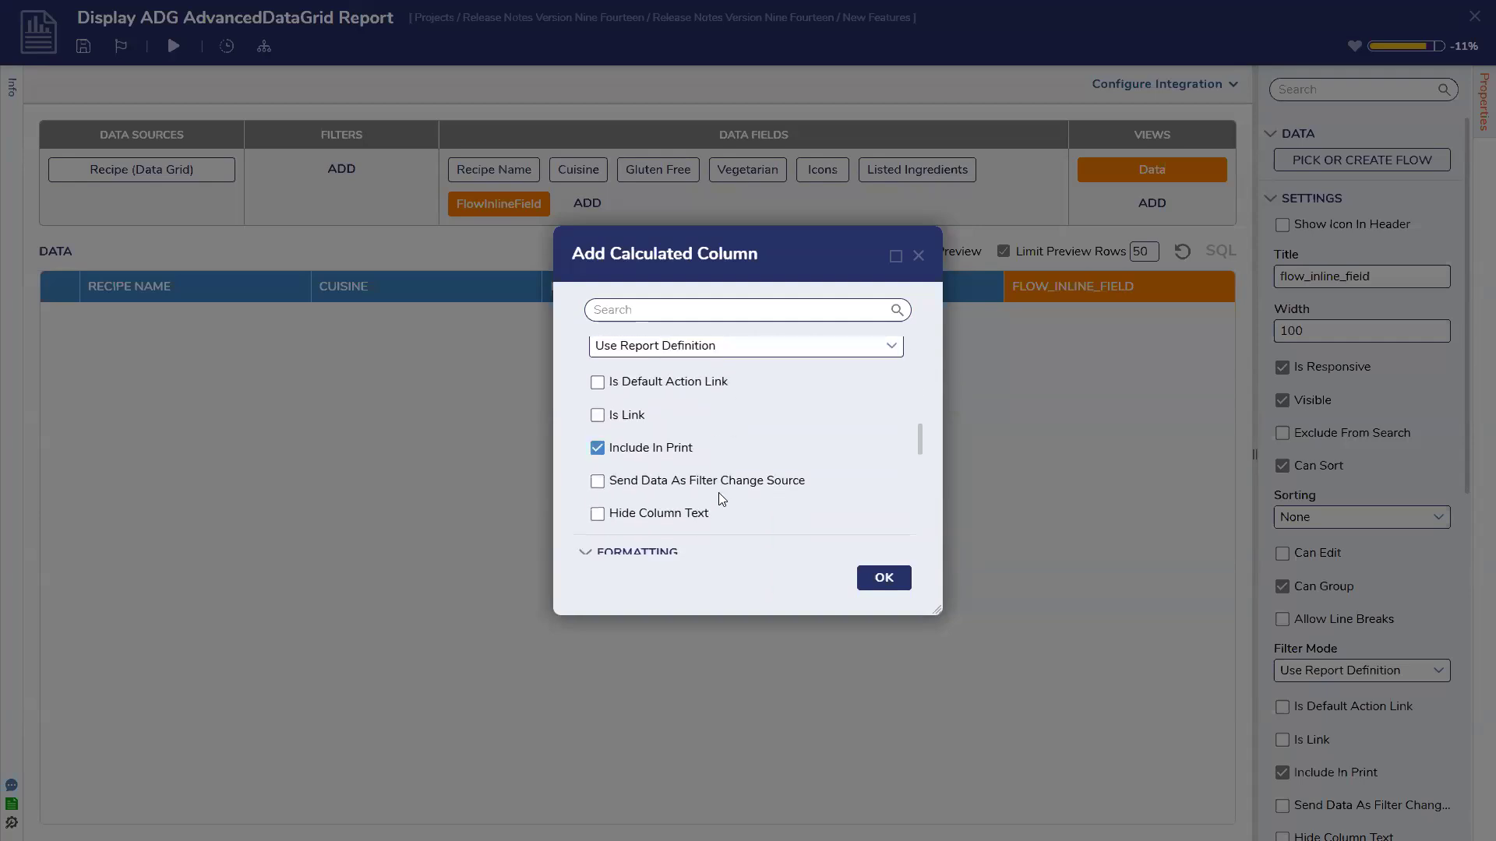
{"action": "left_click", "coordinate": [918, 255]}
Review the FLOW_INLINE_FIELD column's text display, alignment and filter options, keeping Wrap and Left
{"action": "scroll", "coordinate": [1393, 405], "scroll_direction": "down", "scroll_amount": 1}
{"action": "scroll", "coordinate": [1393, 405], "scroll_direction": "down", "scroll_amount": 8}
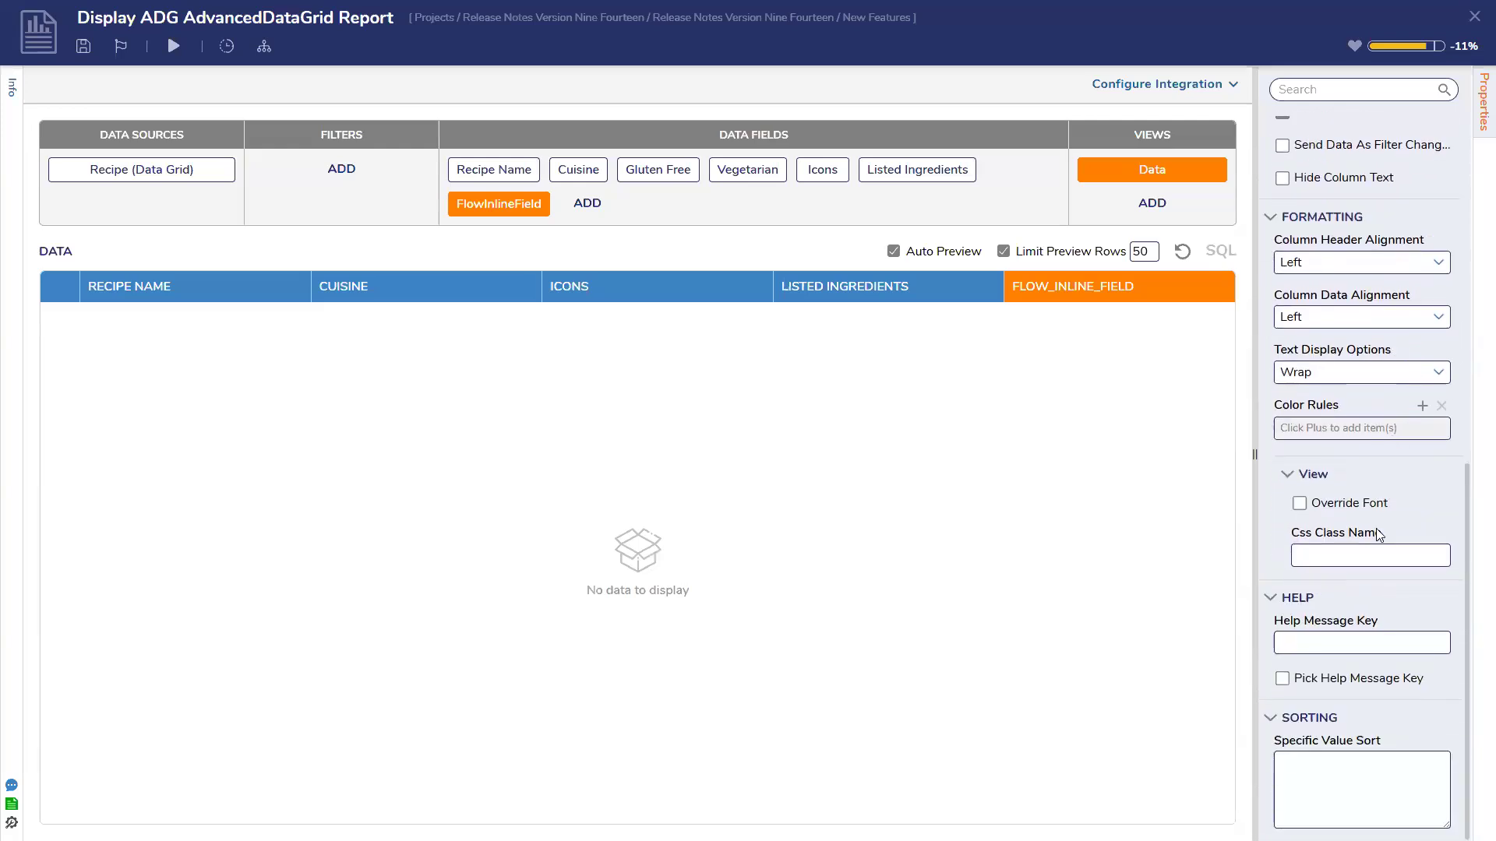
{"action": "scroll", "coordinate": [1396, 511], "scroll_direction": "up", "scroll_amount": 2}
{"action": "left_click", "coordinate": [1432, 529]}
{"action": "left_click", "coordinate": [1437, 473]}
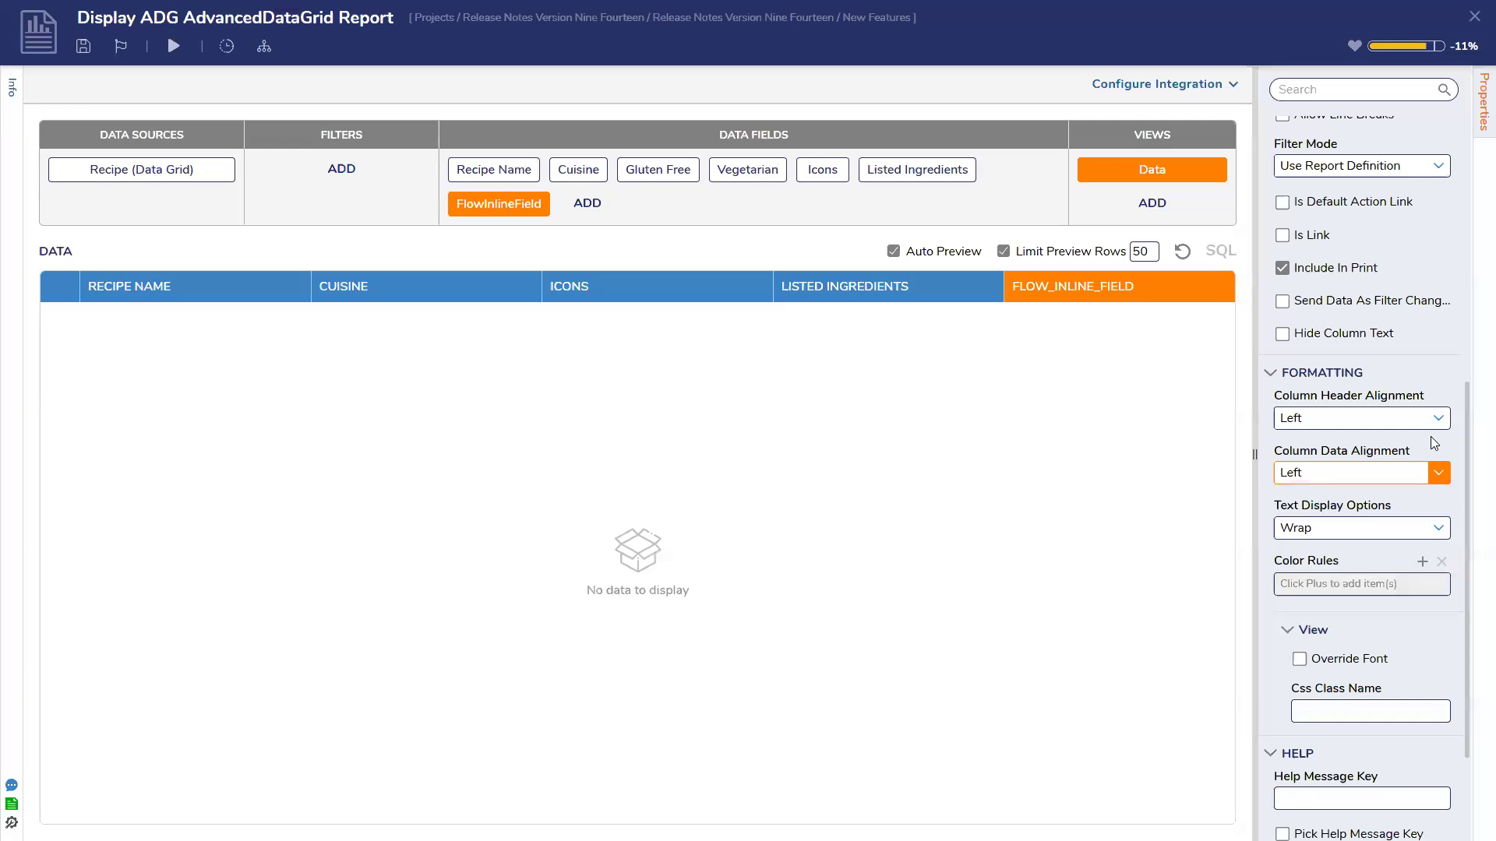
{"action": "scroll", "coordinate": [1433, 442], "scroll_direction": "up", "scroll_amount": 3}
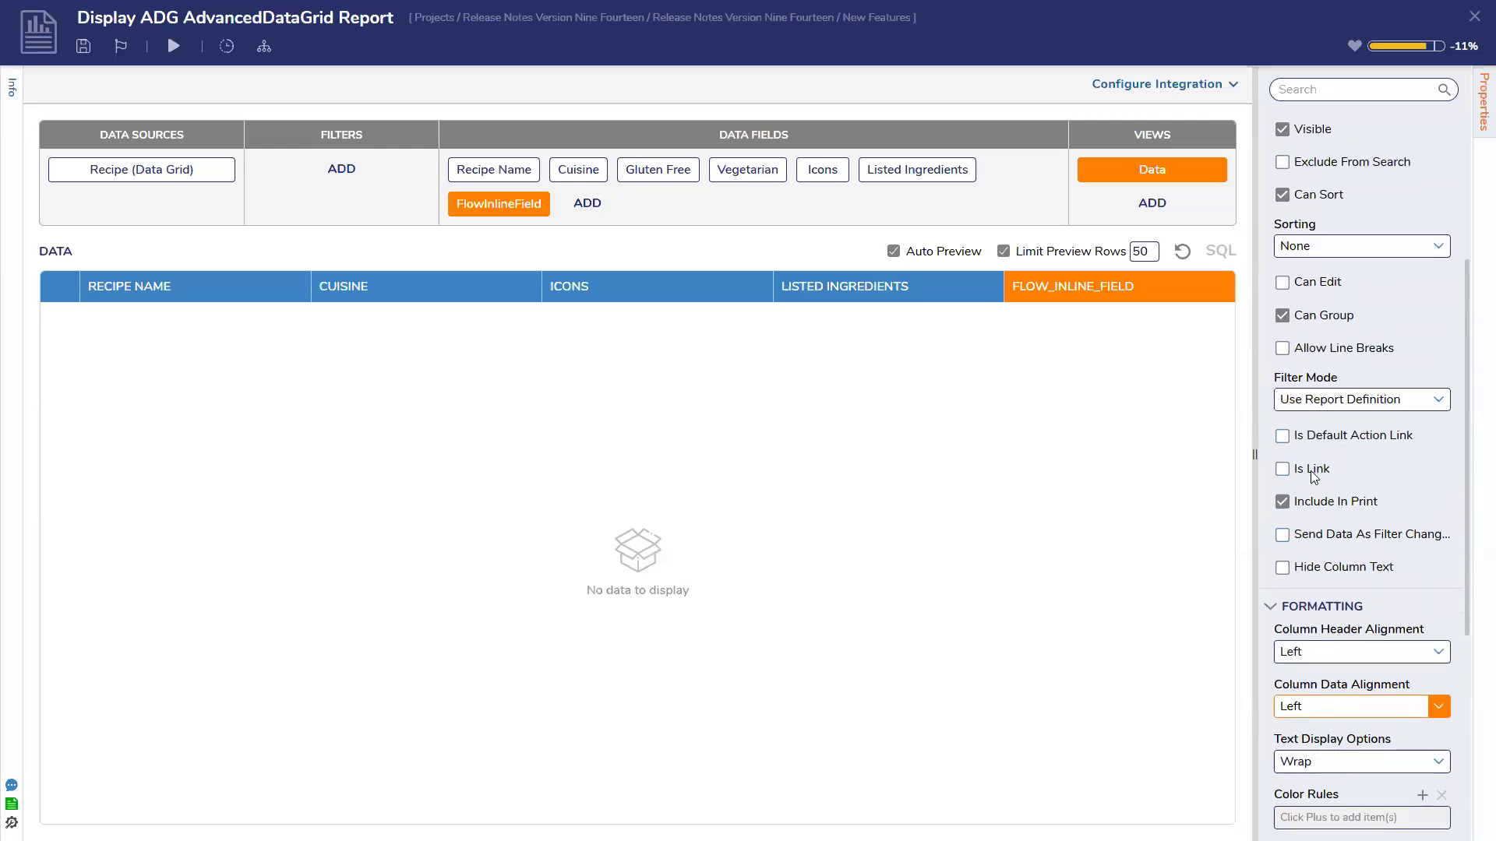
{"action": "left_click", "coordinate": [1384, 410]}
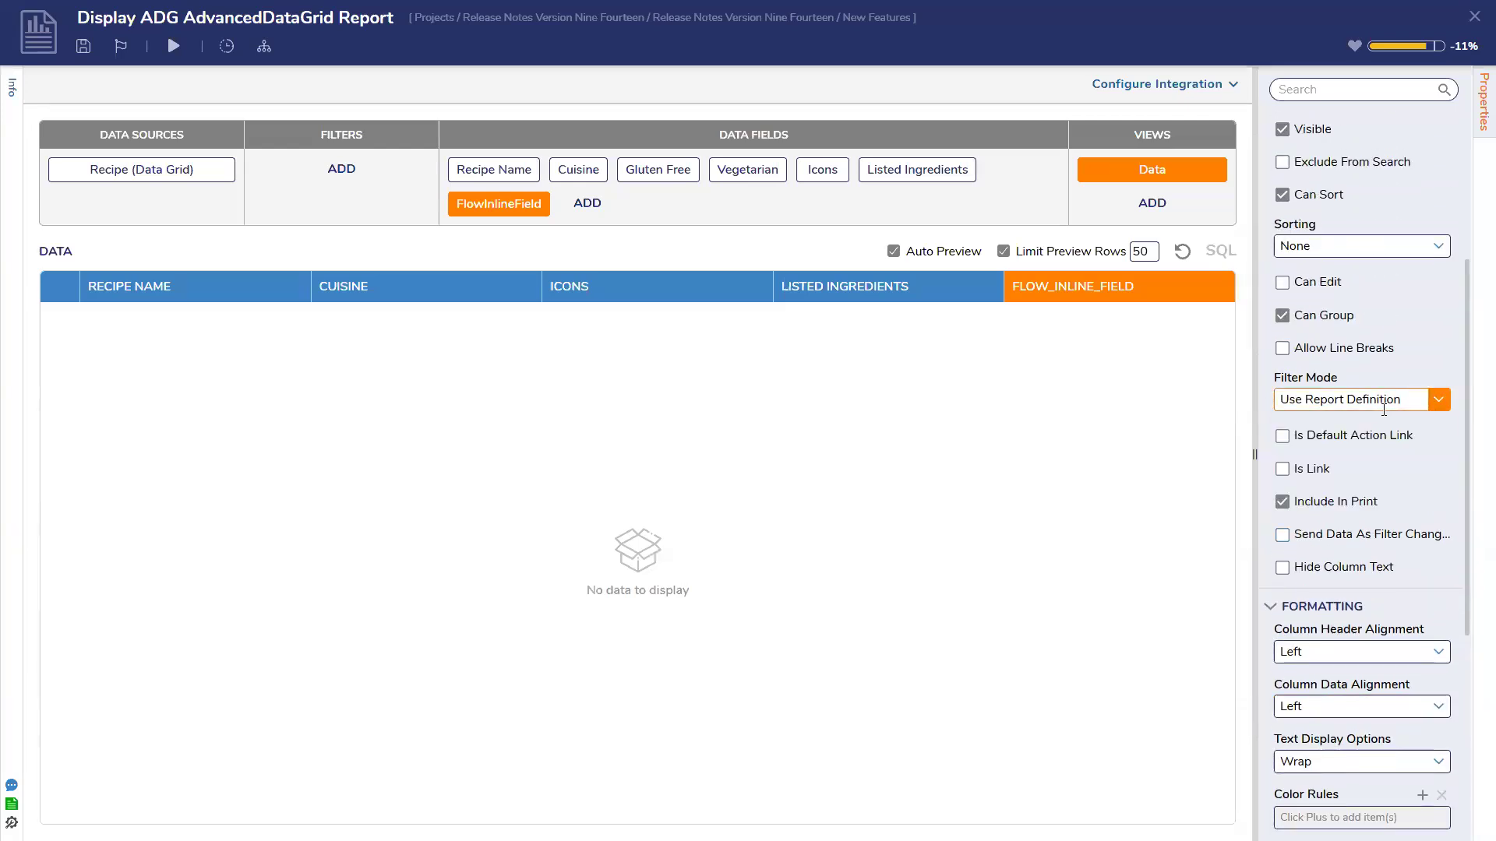
{"action": "scroll", "coordinate": [1383, 409], "scroll_direction": "up", "scroll_amount": 3}
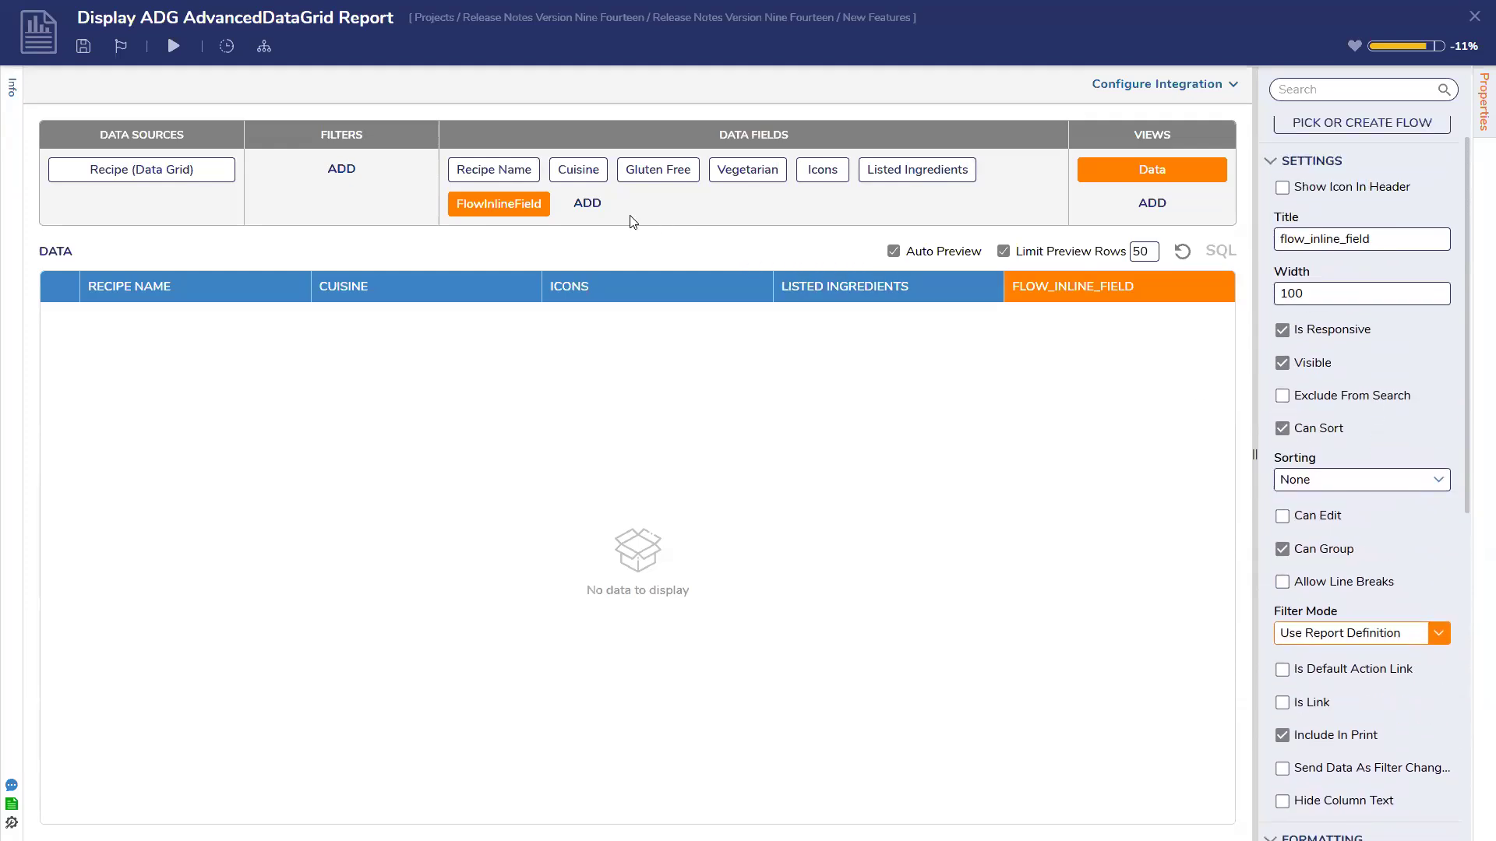
{"action": "left_click", "coordinate": [587, 203]}
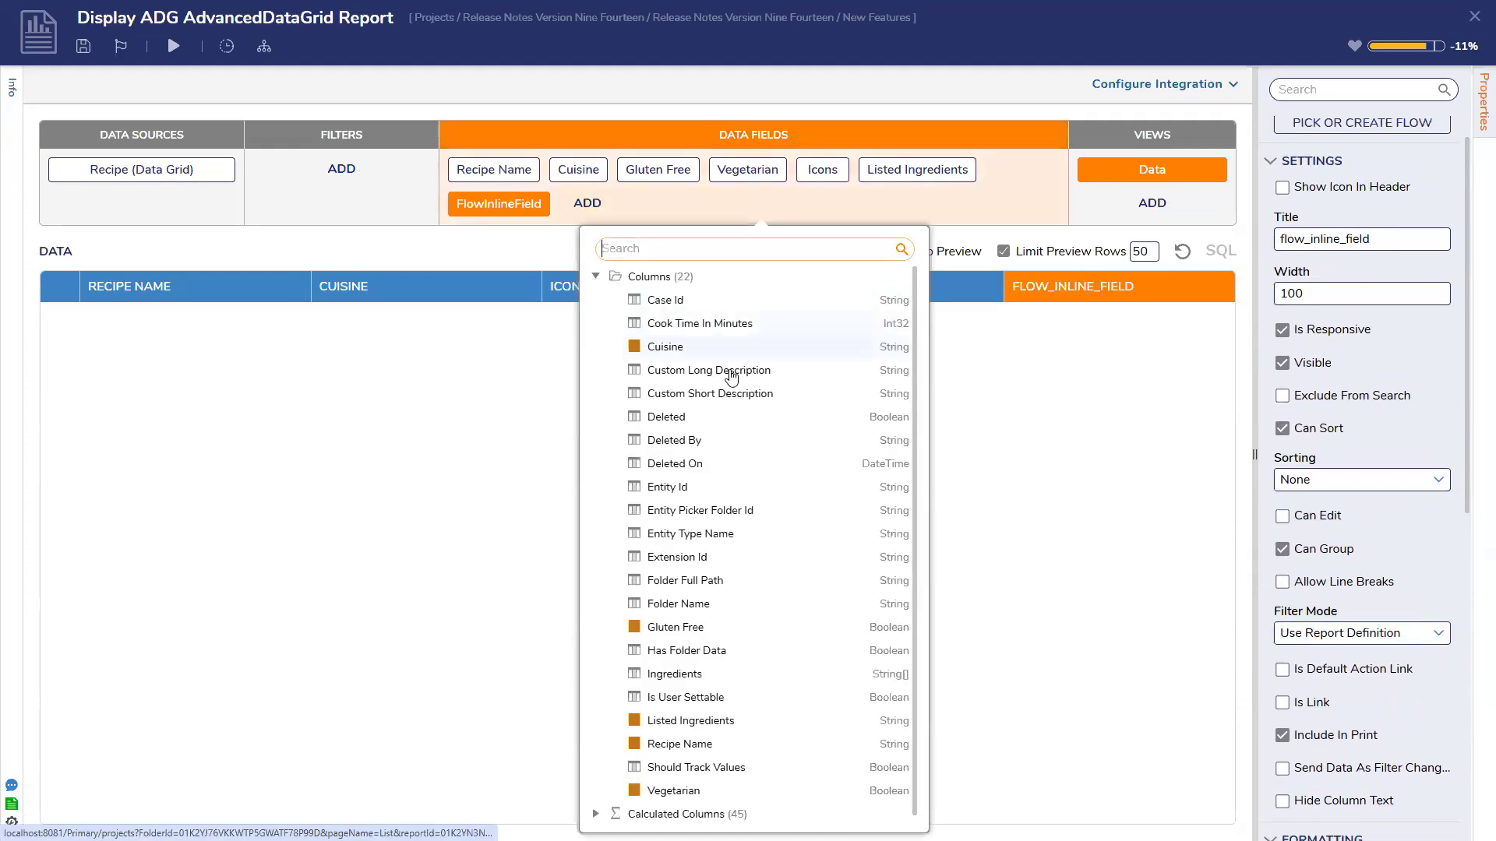
Add an ImageUrlInlineField calculated column from the Calculated Columns group
{"action": "left_click", "coordinate": [596, 278]}
{"action": "left_click", "coordinate": [595, 301]}
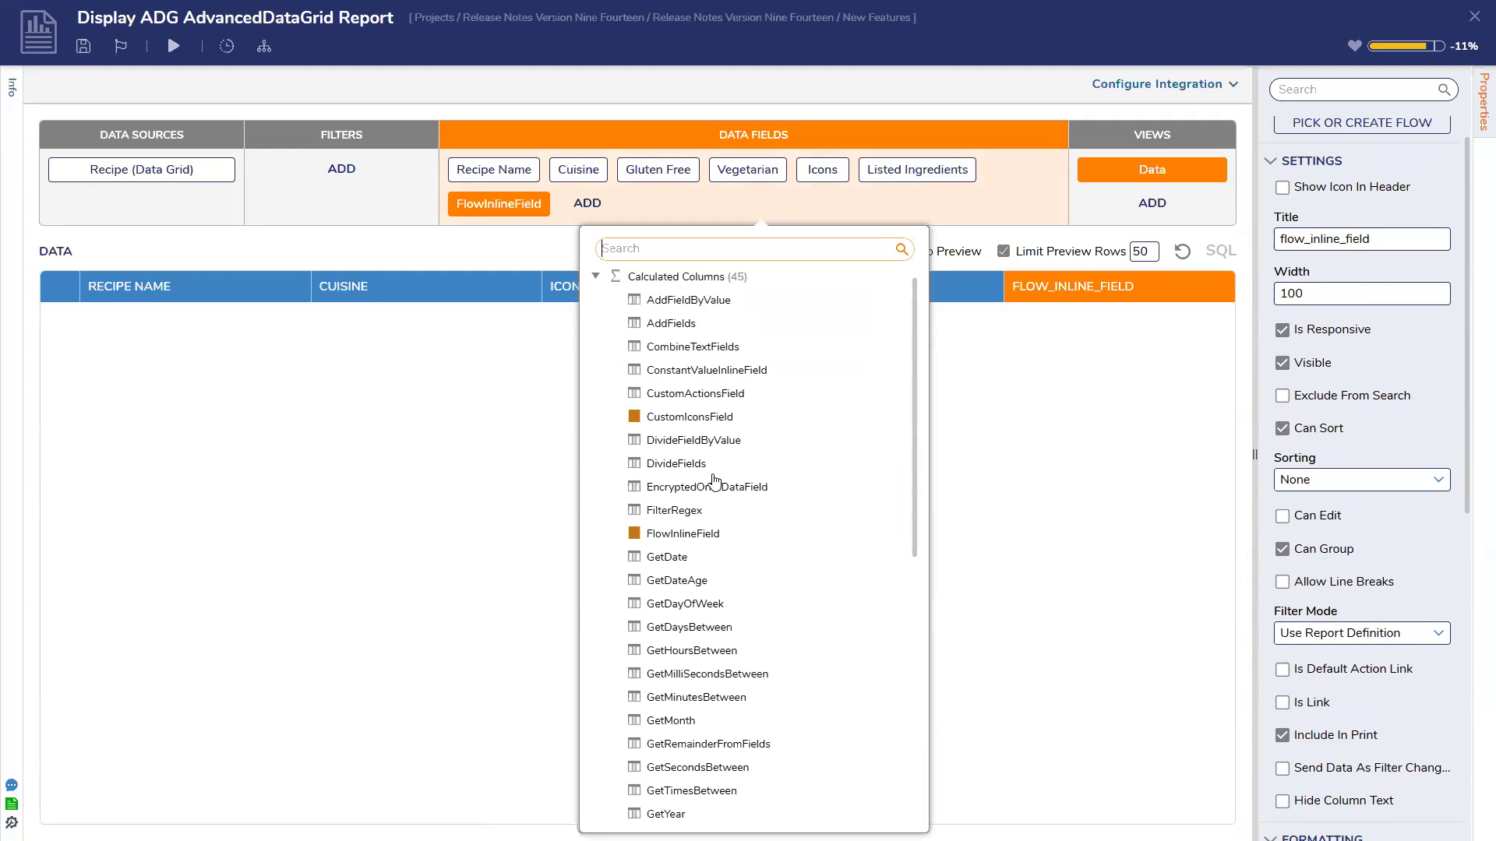
{"action": "left_click", "coordinate": [684, 535]}
{"action": "scroll", "coordinate": [729, 530], "scroll_direction": "down", "scroll_amount": 2}
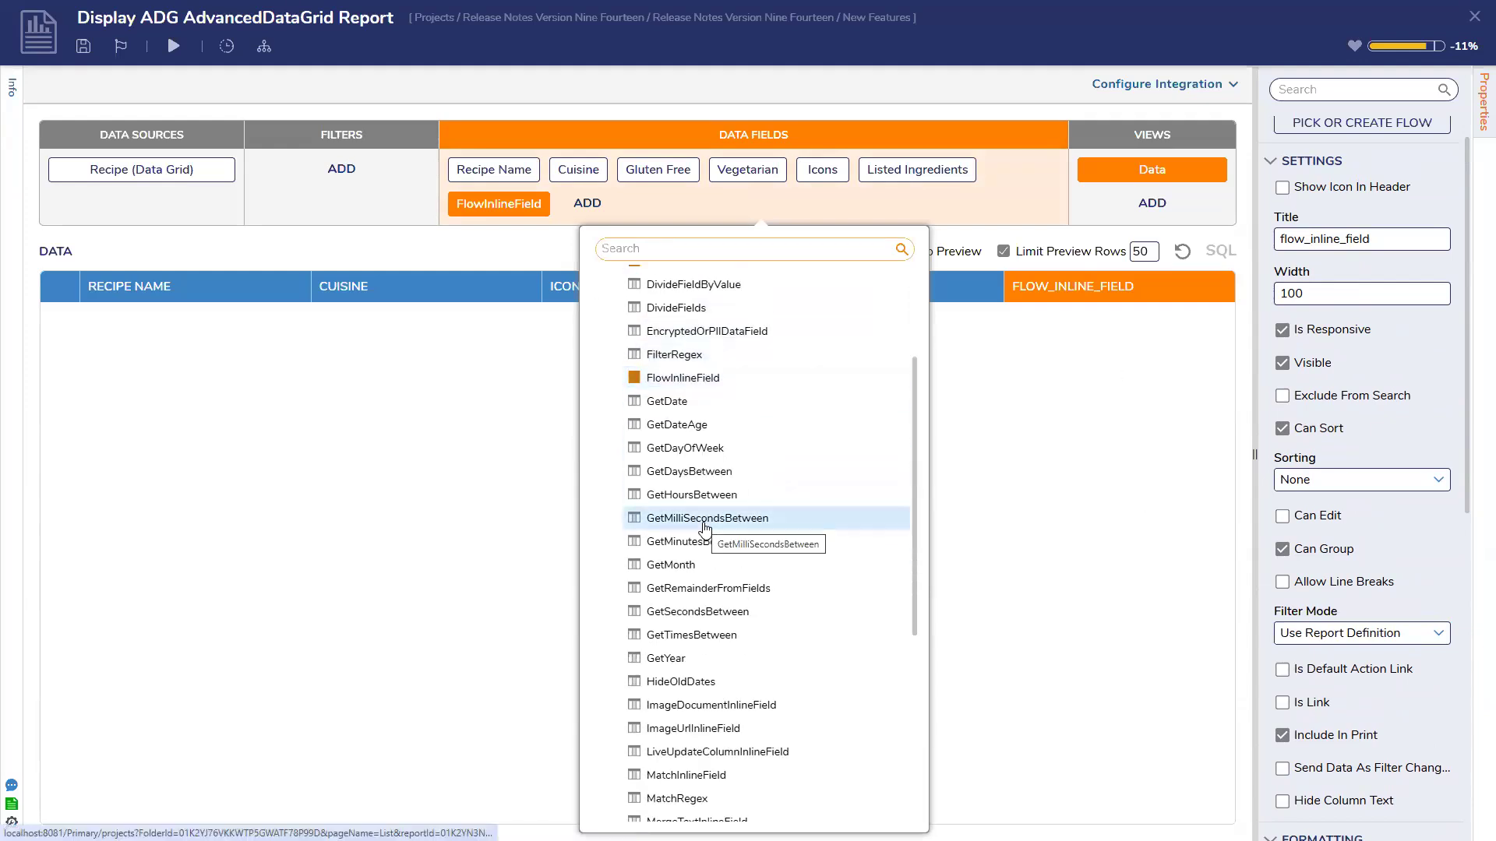
{"action": "scroll", "coordinate": [705, 528], "scroll_direction": "down", "scroll_amount": 1}
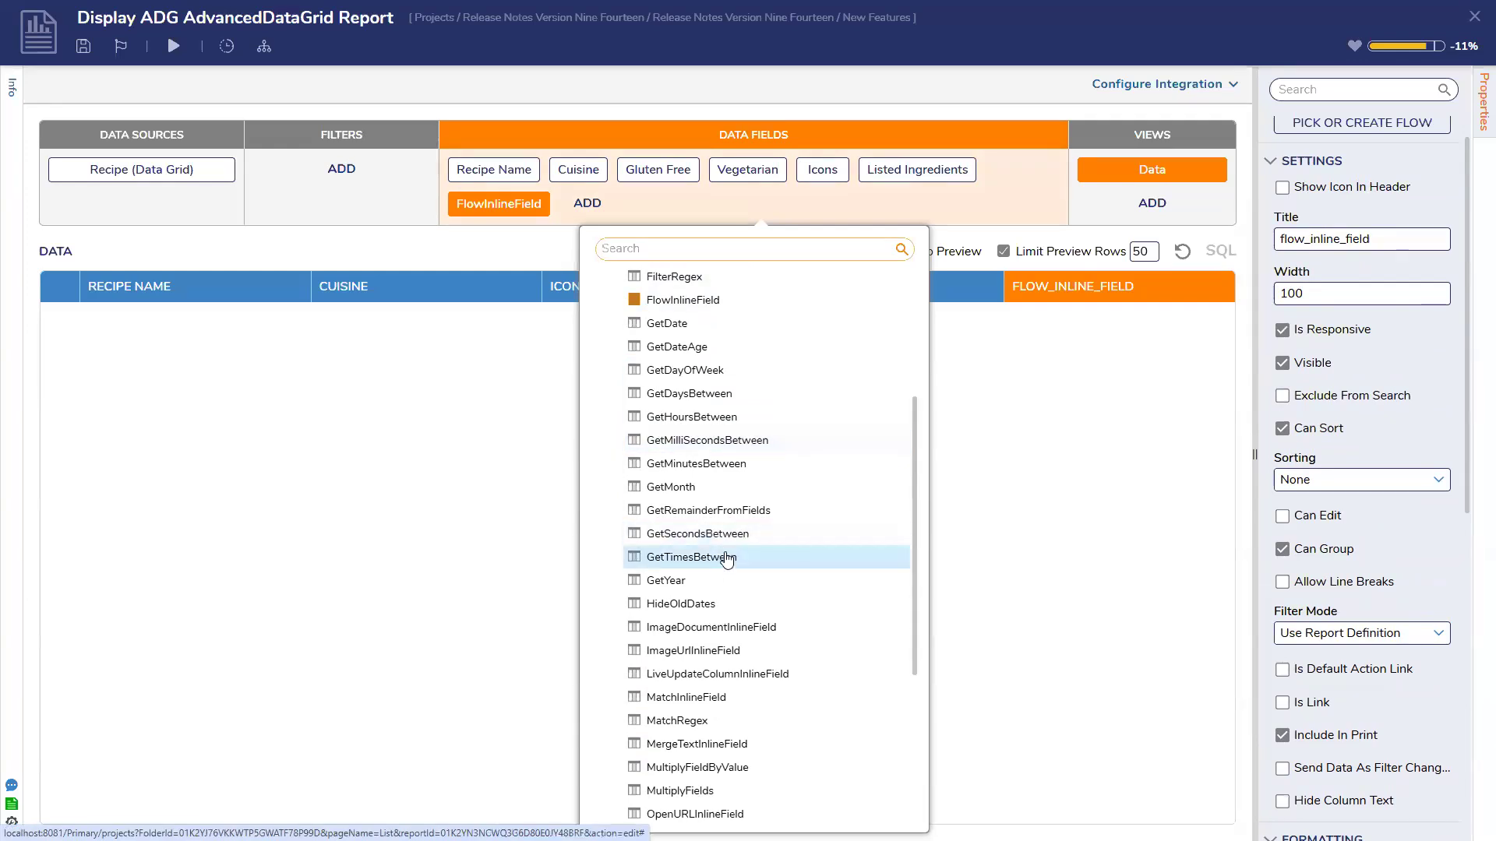
{"action": "left_click", "coordinate": [728, 656]}
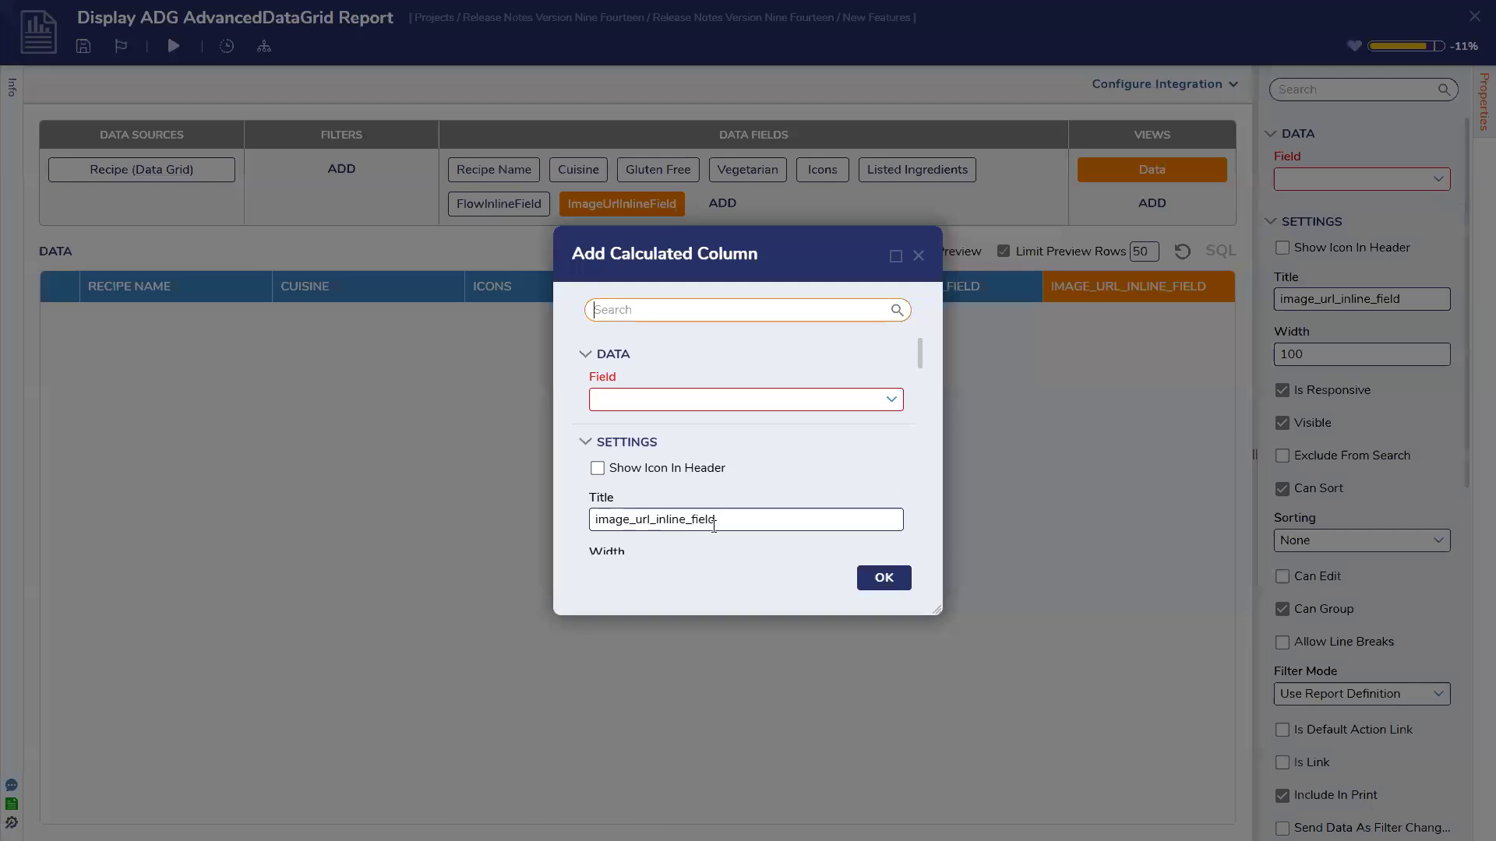
Leave the image column's field unset, then save the report and close its designer
{"action": "scroll", "coordinate": [714, 526], "scroll_direction": "down", "scroll_amount": 3}
{"action": "scroll", "coordinate": [713, 525], "scroll_direction": "down", "scroll_amount": 8}
{"action": "scroll", "coordinate": [714, 526], "scroll_direction": "down", "scroll_amount": 6}
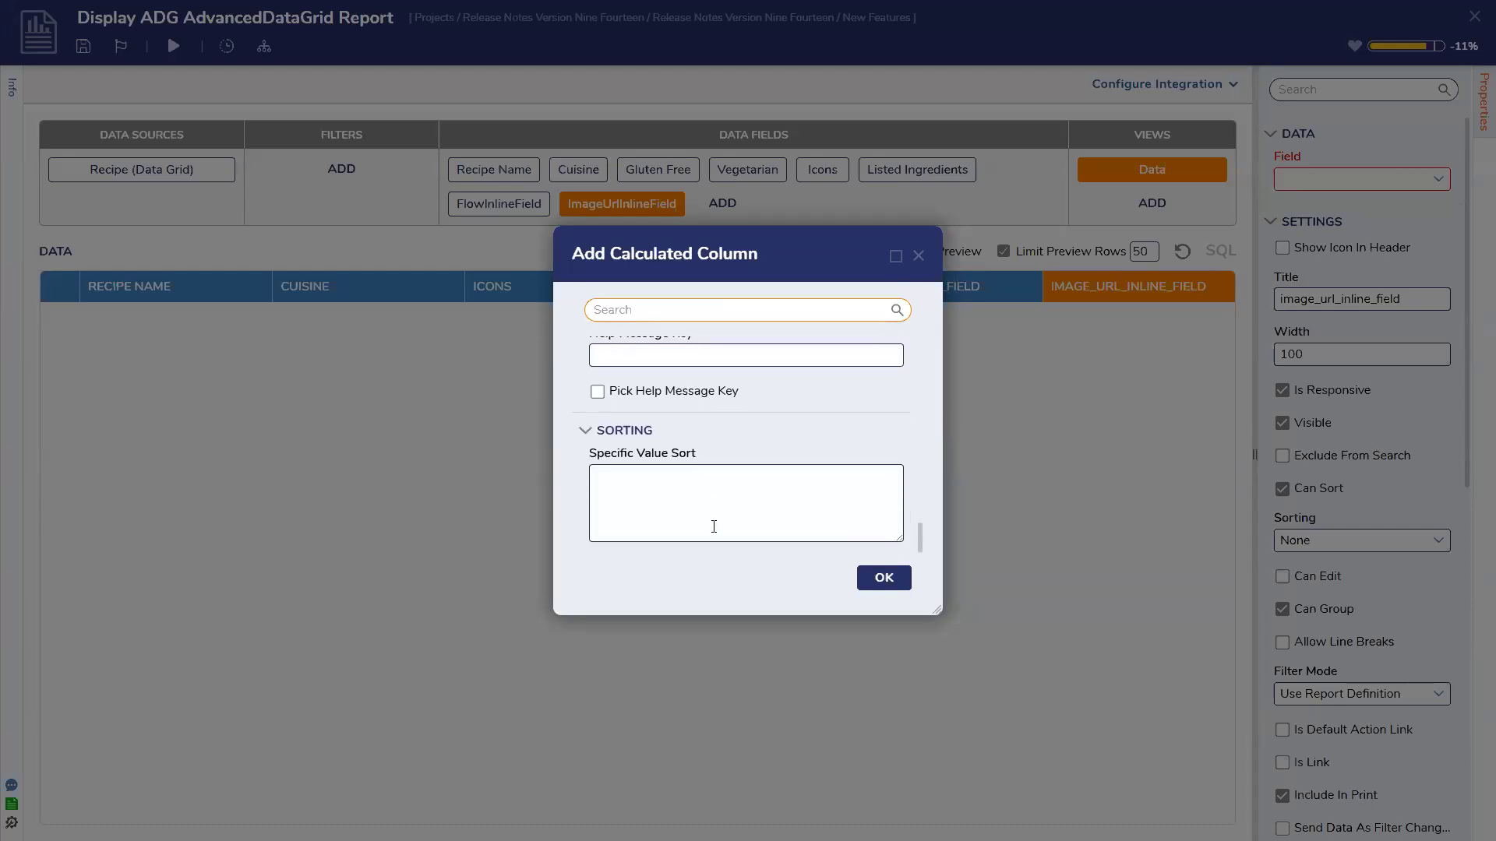
{"action": "scroll", "coordinate": [713, 526], "scroll_direction": "up", "scroll_amount": 15}
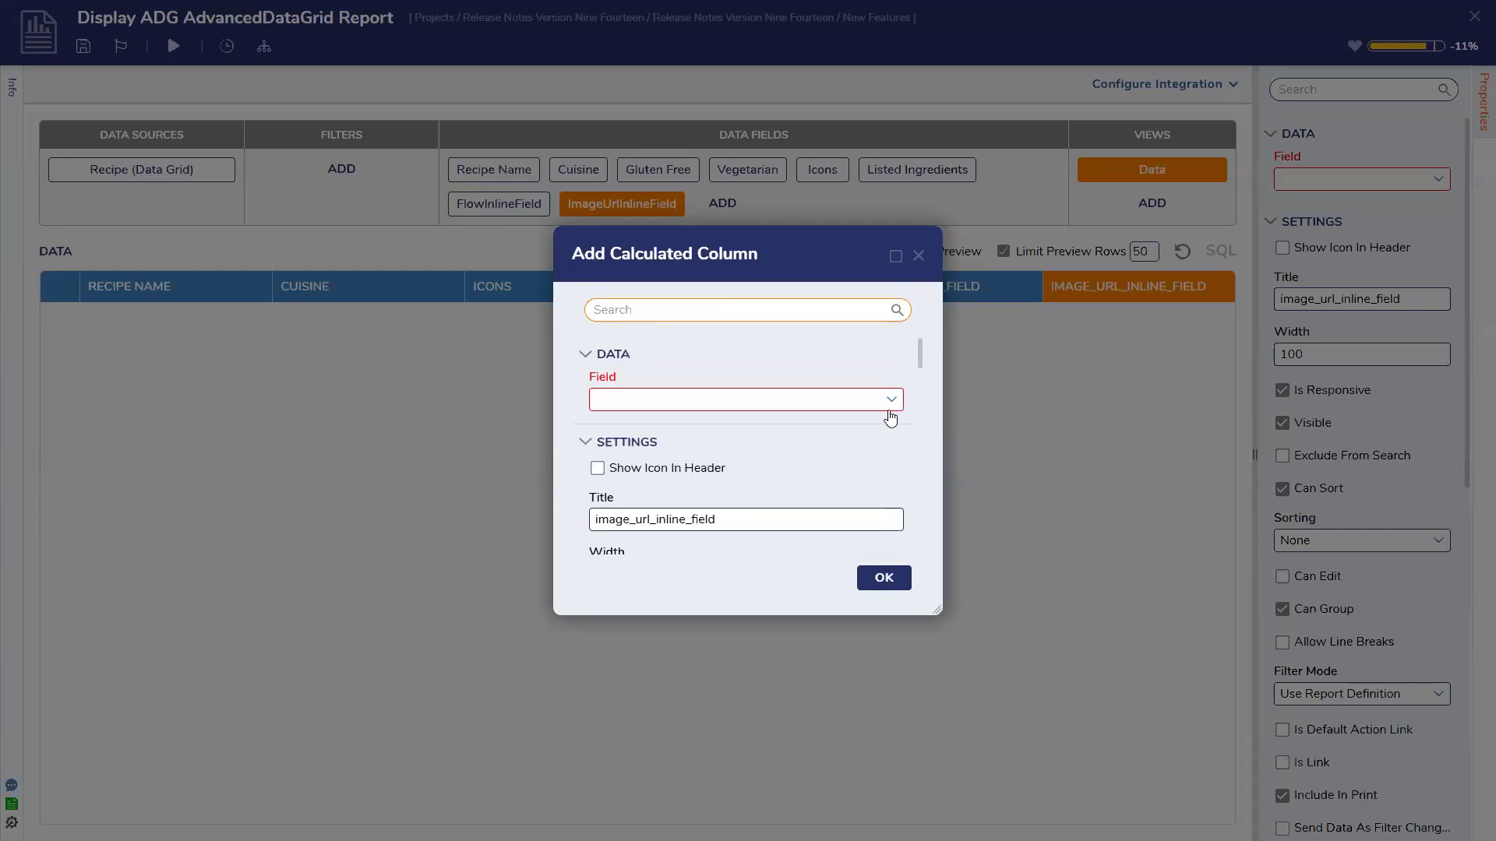
{"action": "left_click", "coordinate": [891, 402]}
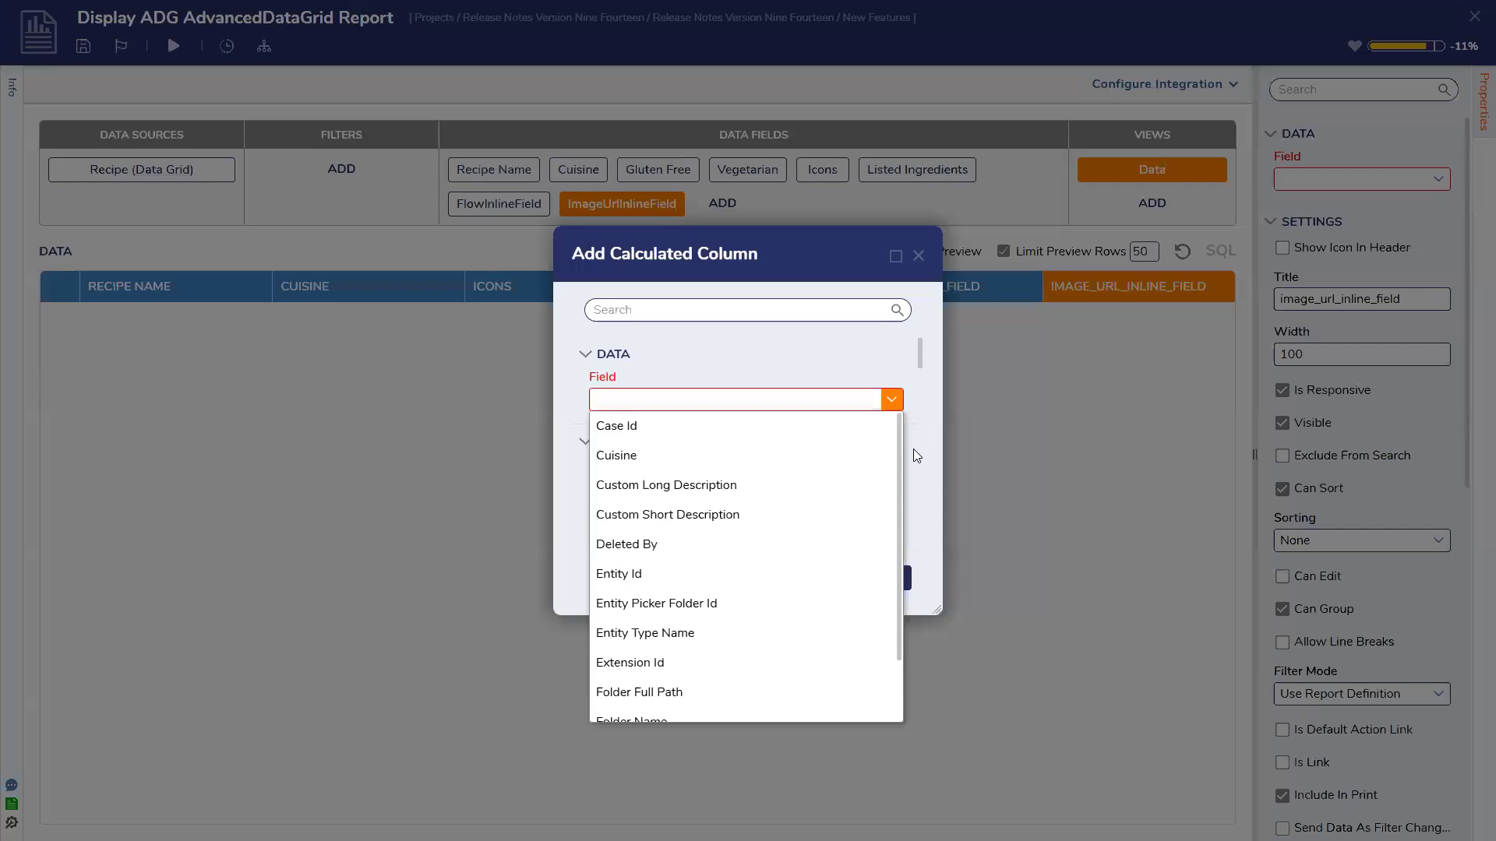
{"action": "left_click", "coordinate": [913, 449]}
{"action": "left_click", "coordinate": [919, 256]}
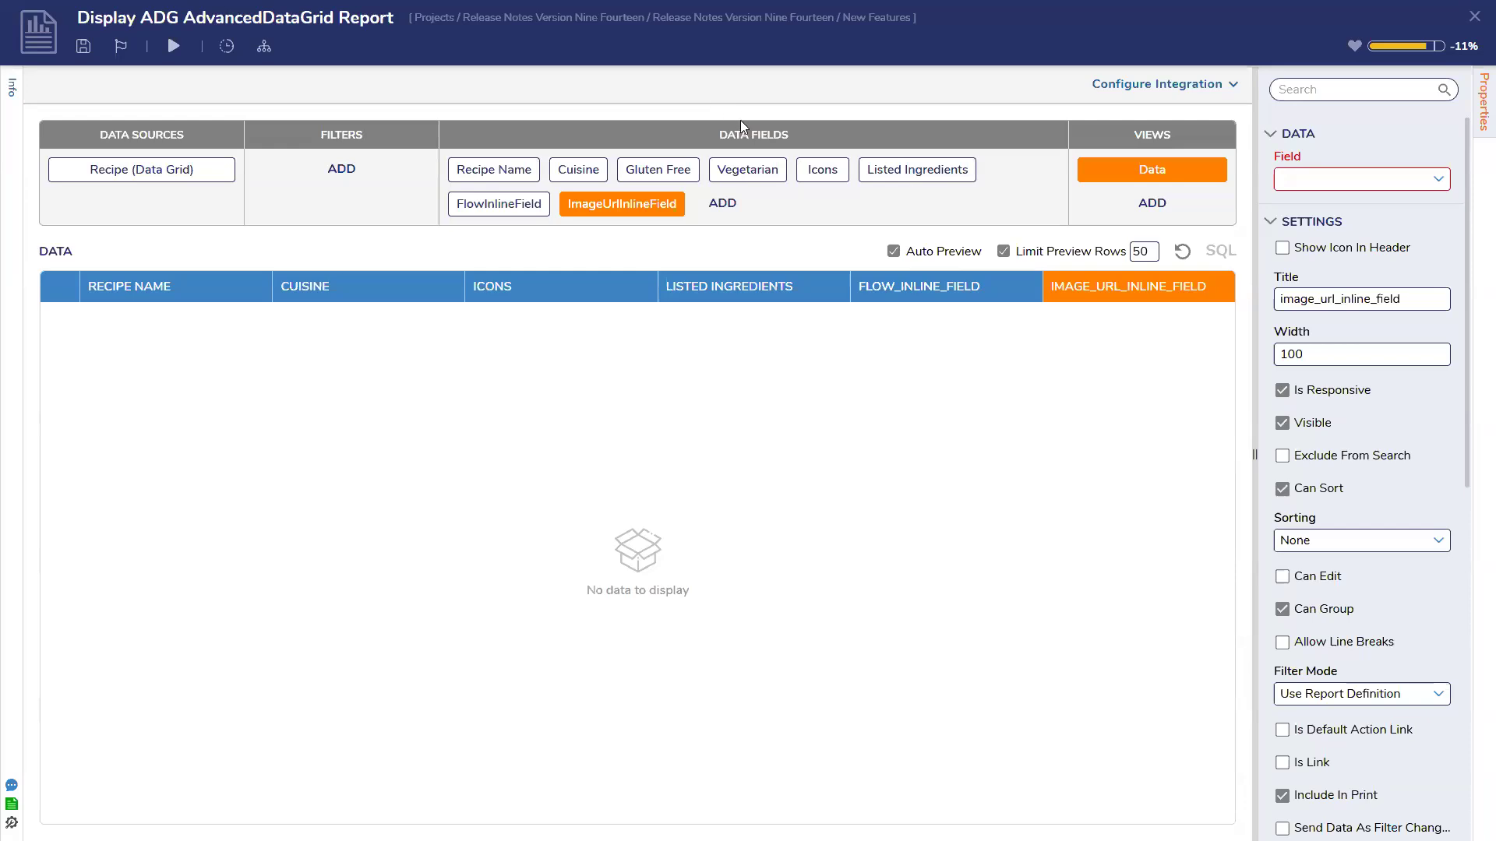
{"action": "left_click", "coordinate": [1474, 17]}
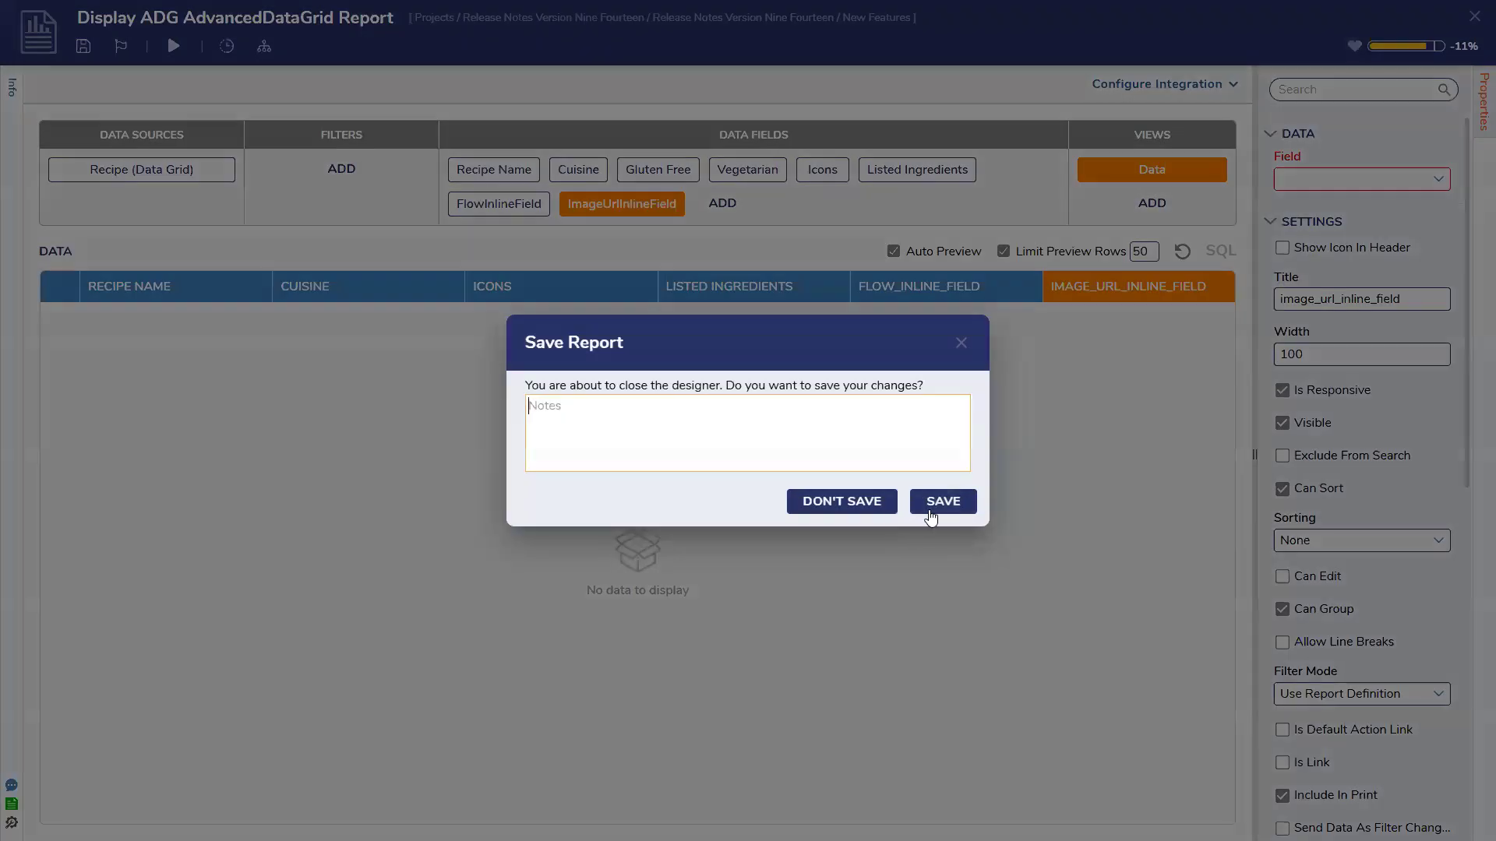
{"action": "left_click", "coordinate": [929, 511]}
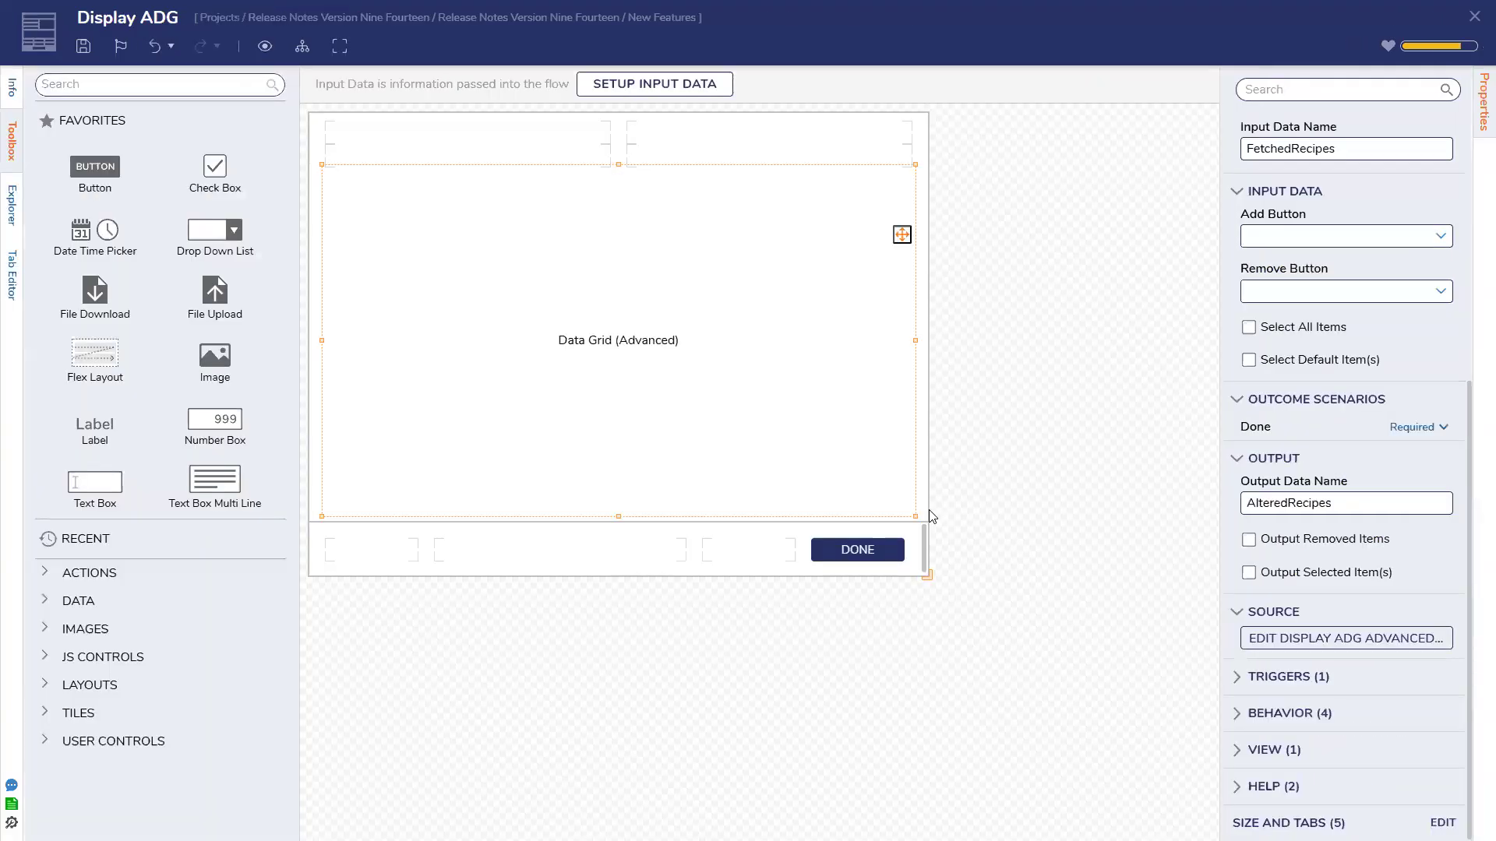